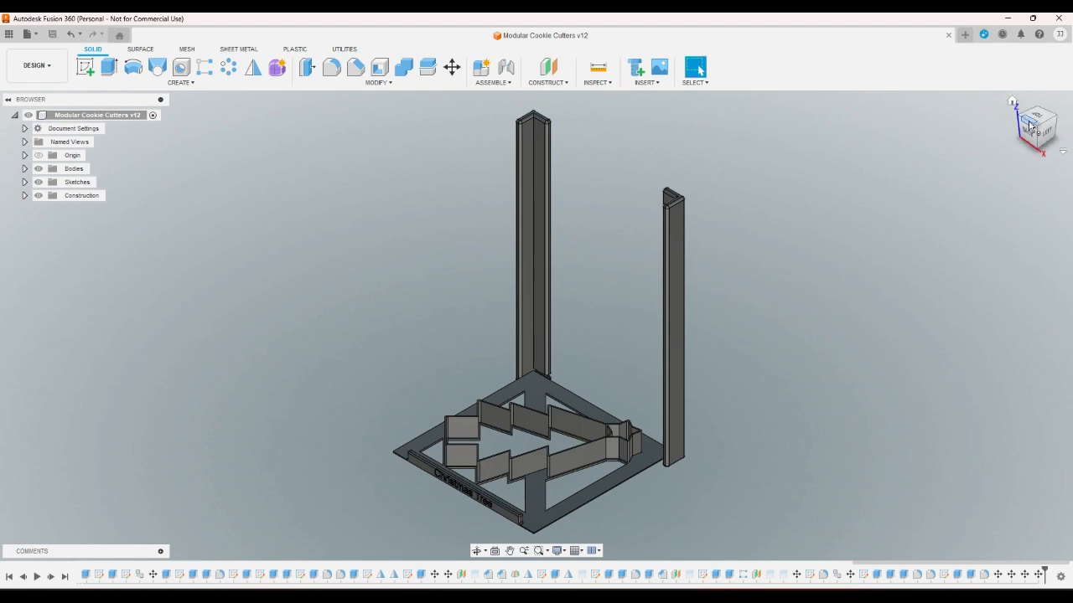
Step: Examine the Christmas tree cutter and the two upright slotted walls from the back, above and the home view
click(1037, 130)
scroll(683, 218, up, 3)
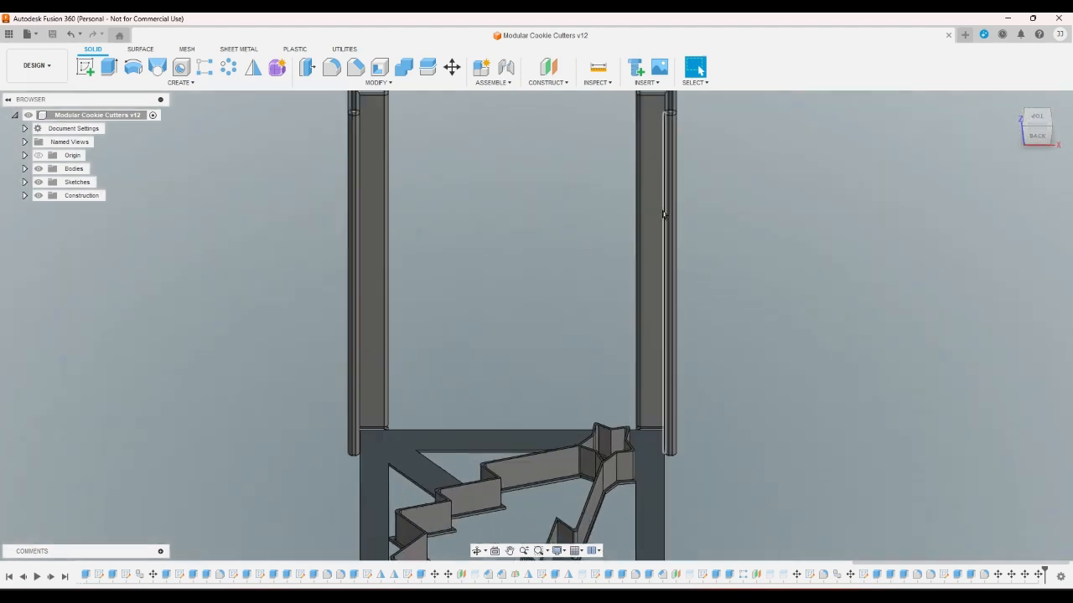
click(654, 218)
click(379, 218)
key(Escape)
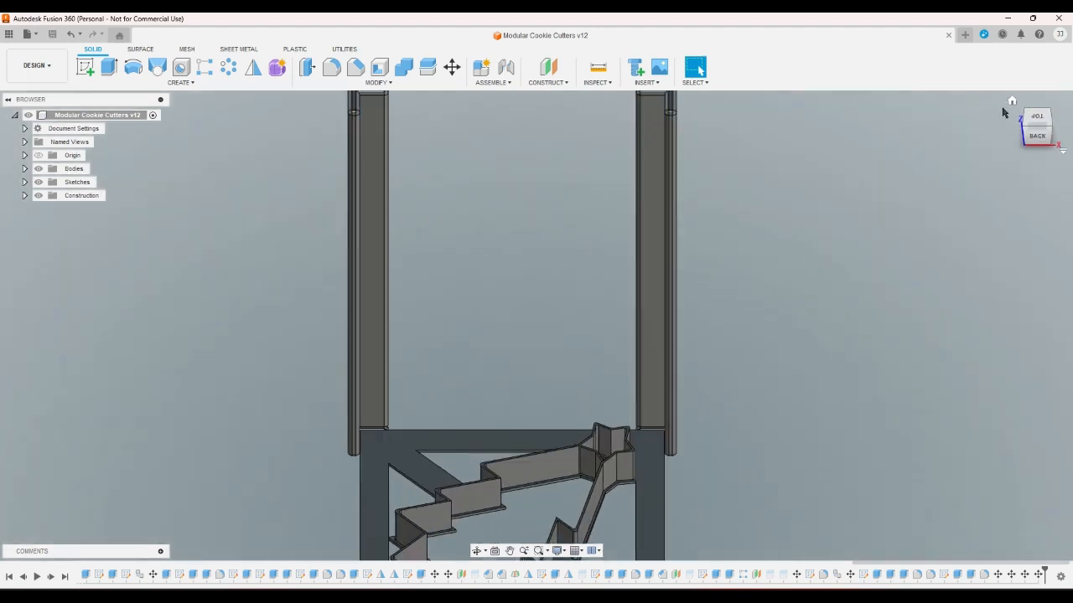
click(1009, 109)
scroll(649, 483, up, 3)
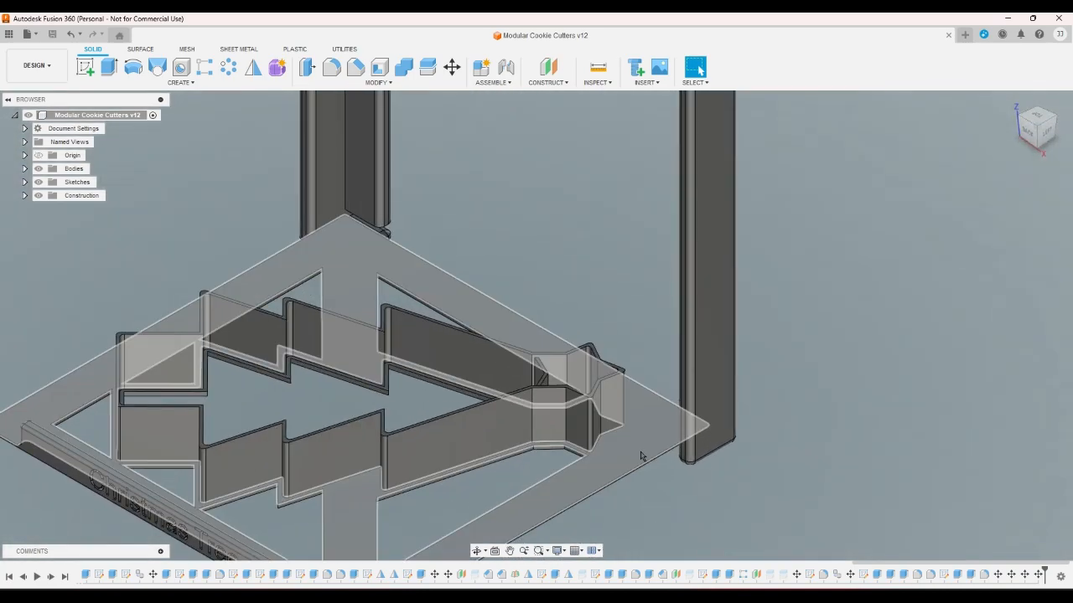
click(640, 453)
click(1038, 119)
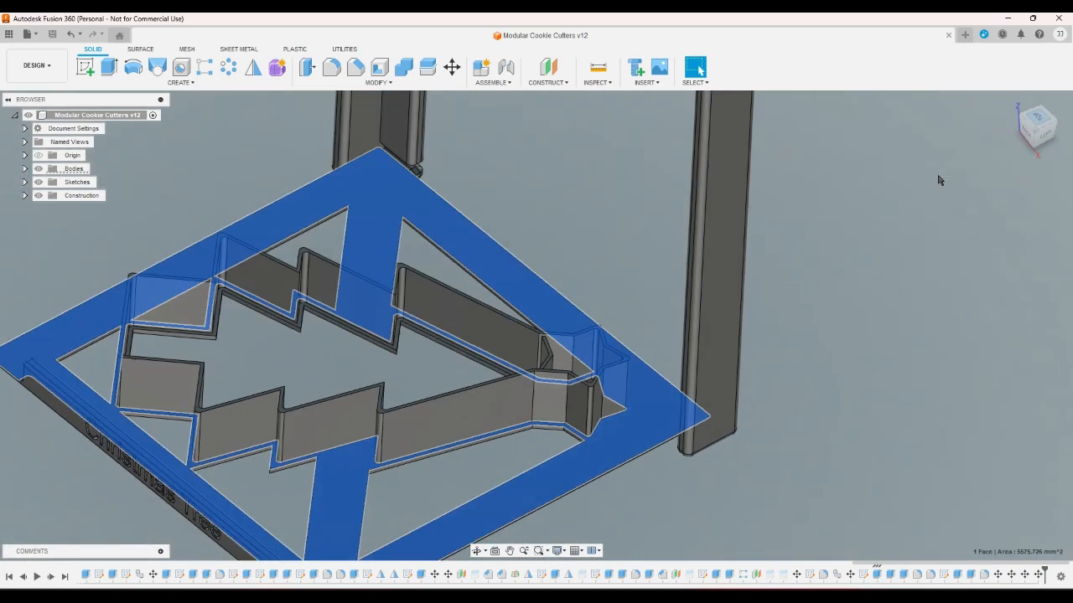
click(1010, 101)
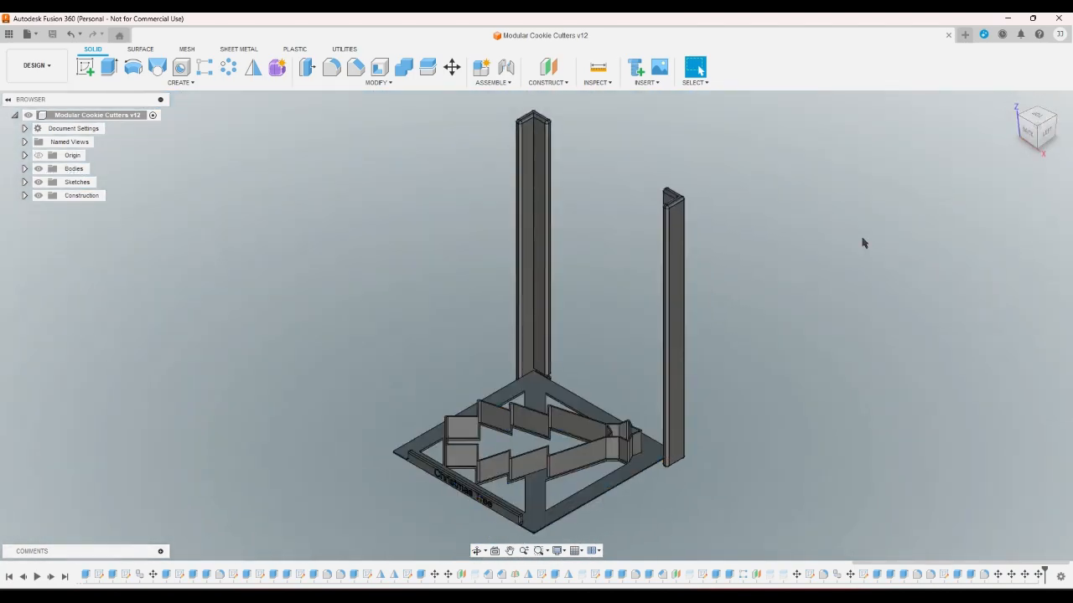
key(Escape)
scroll(754, 477, down, 3)
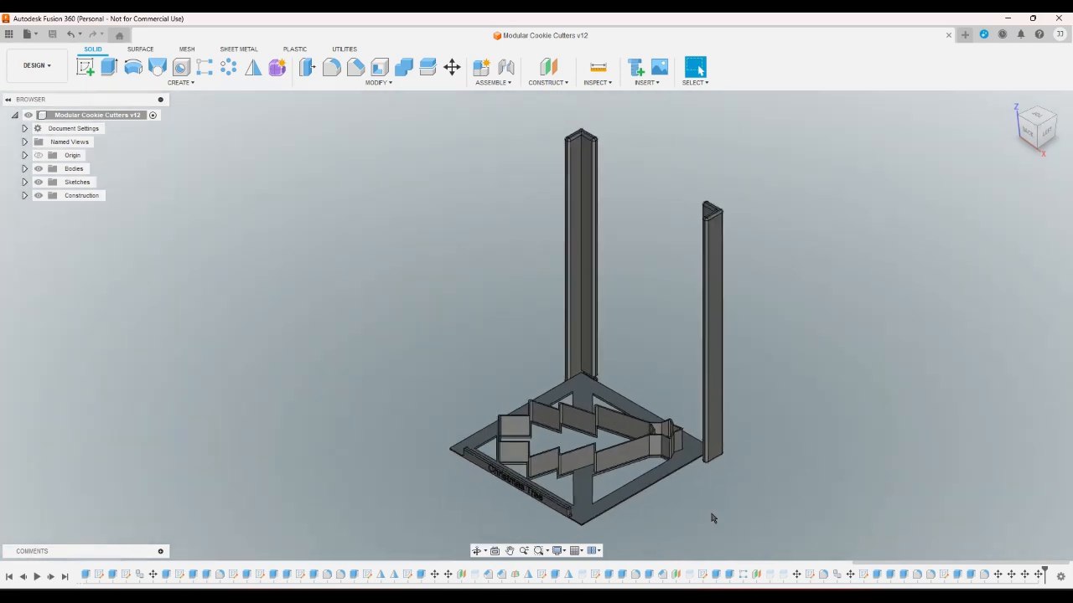
drag(722, 522, 489, 192)
click(372, 291)
Step: Rename Sketch28 as Christmas Tree Cutter
click(24, 183)
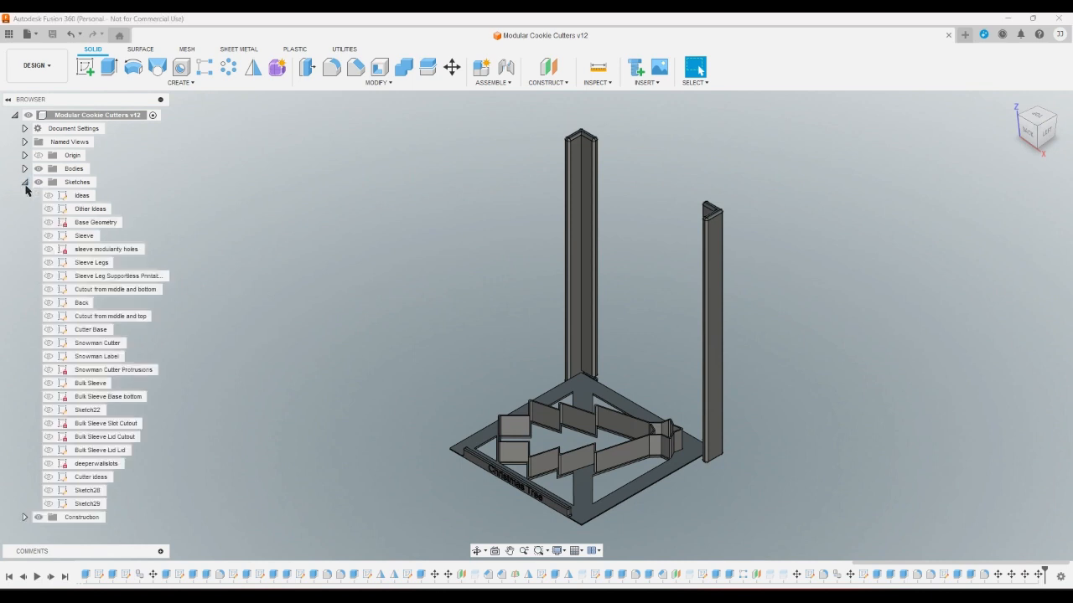
right_click(95, 497)
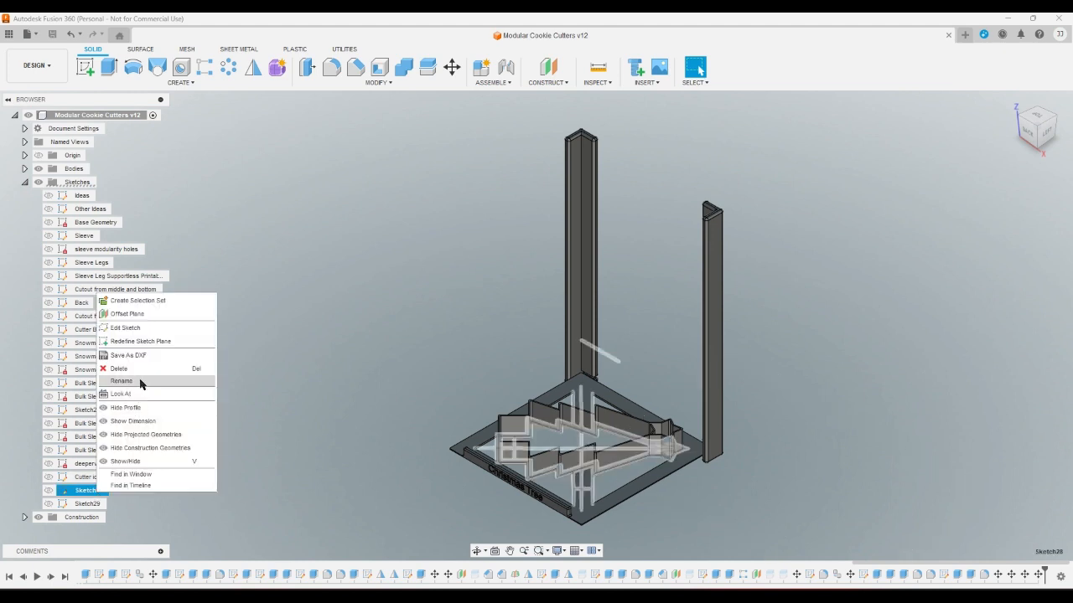
click(140, 384)
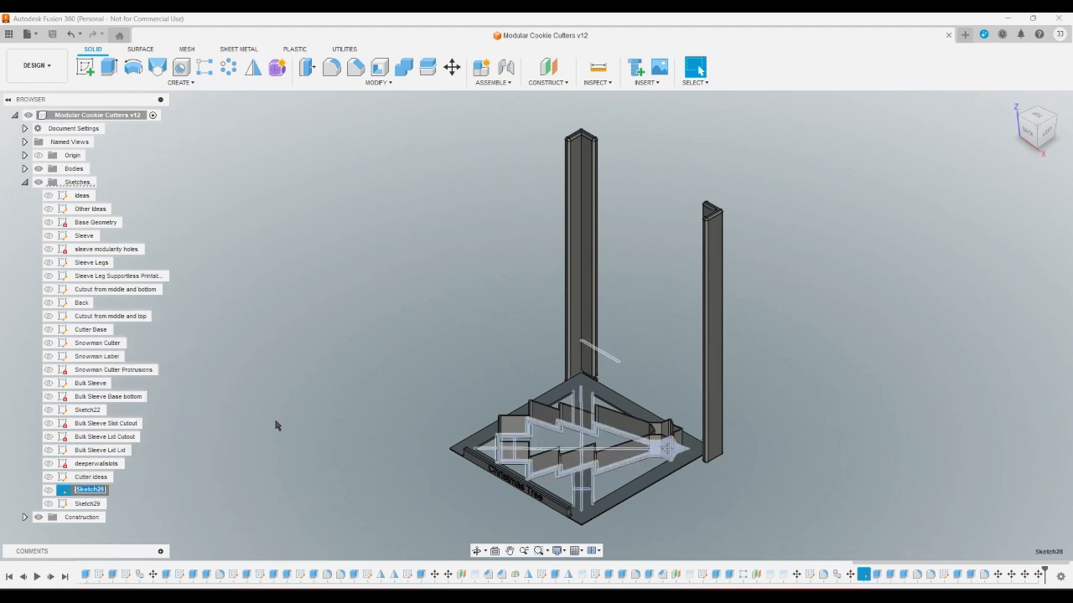
text(C)
text(hristmas Tree Cutter)
key(Return)
Step: Rename Sketch29 as Christmas Tree Label
right_click(74, 504)
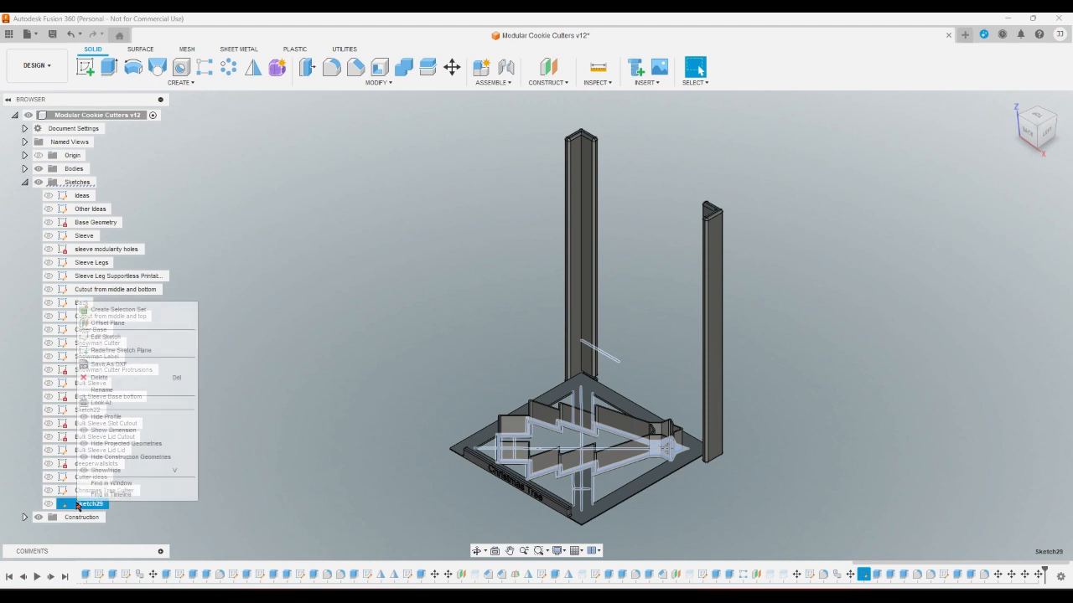
click(102, 391)
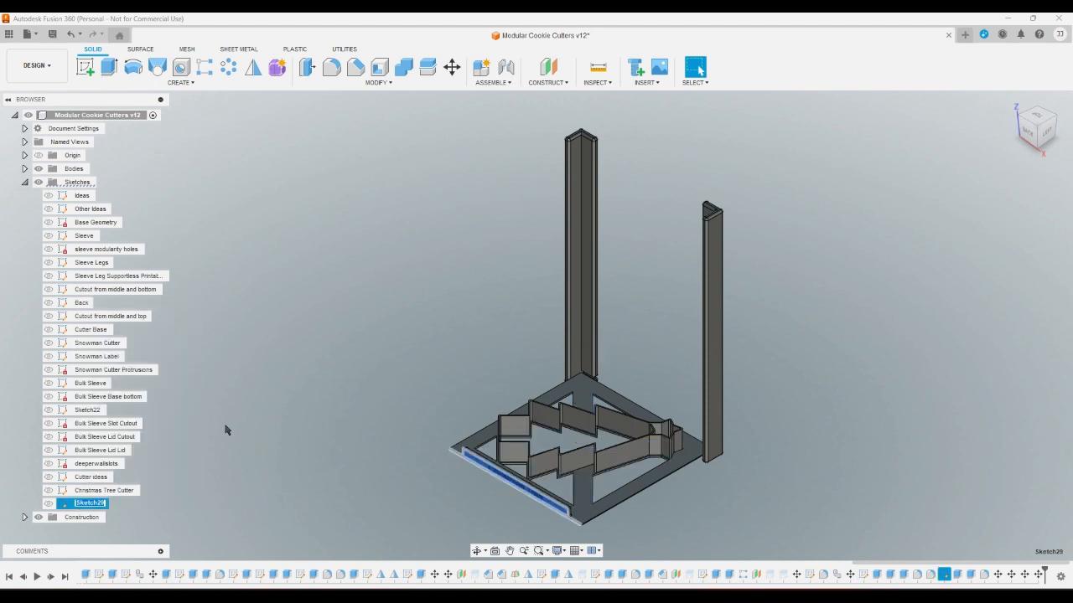
text(Christmas Tree Label)
key(Return)
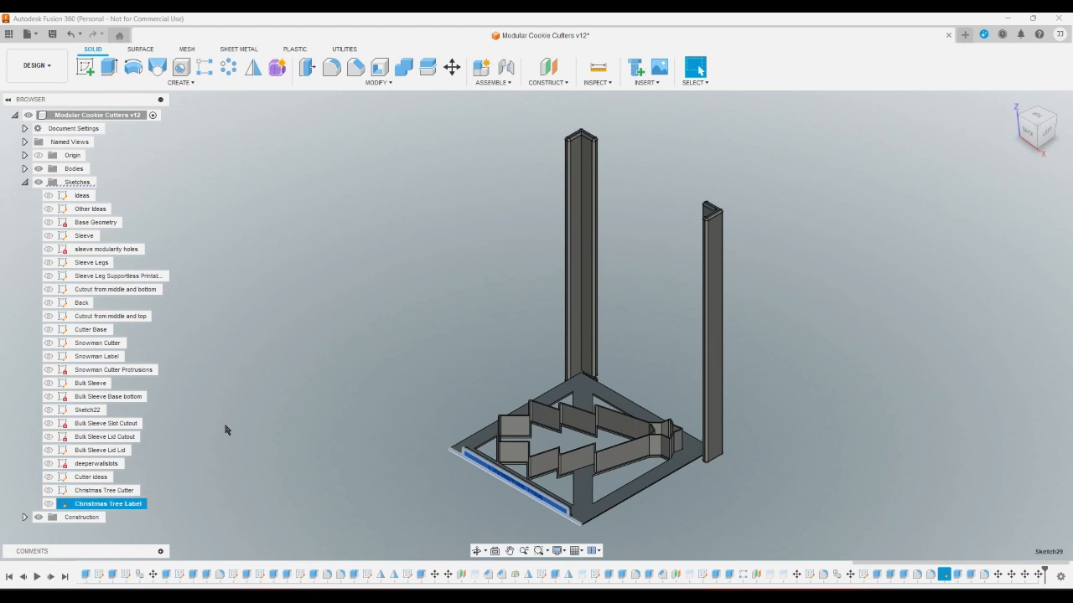
click(225, 430)
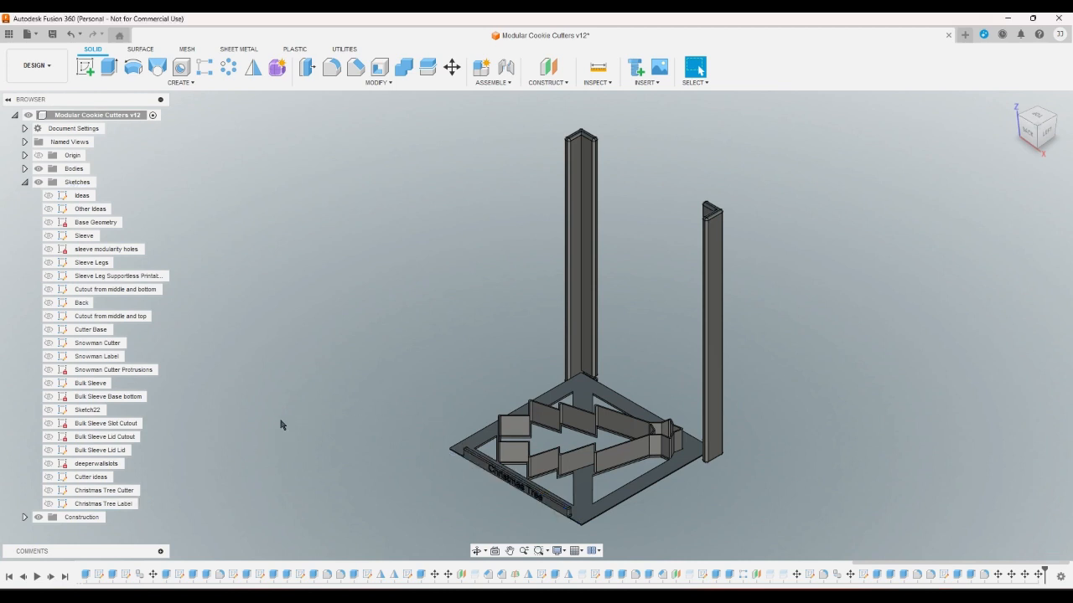
Step: Hide both slotted walls and the Christmas Tree Cutter body, and show the Cutter Base body
click(24, 169)
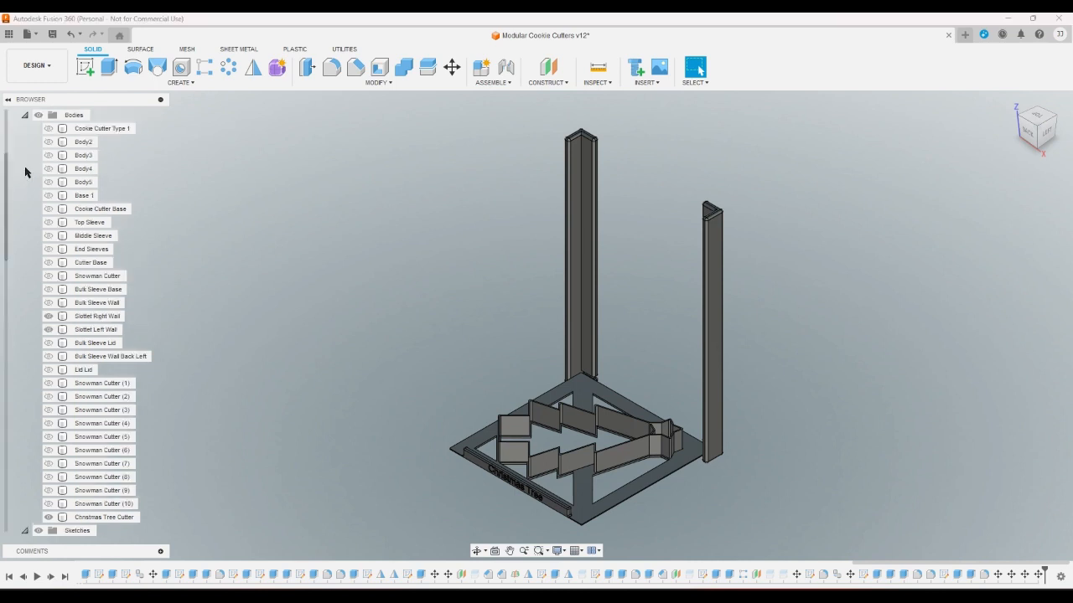
click(48, 330)
click(48, 316)
click(49, 517)
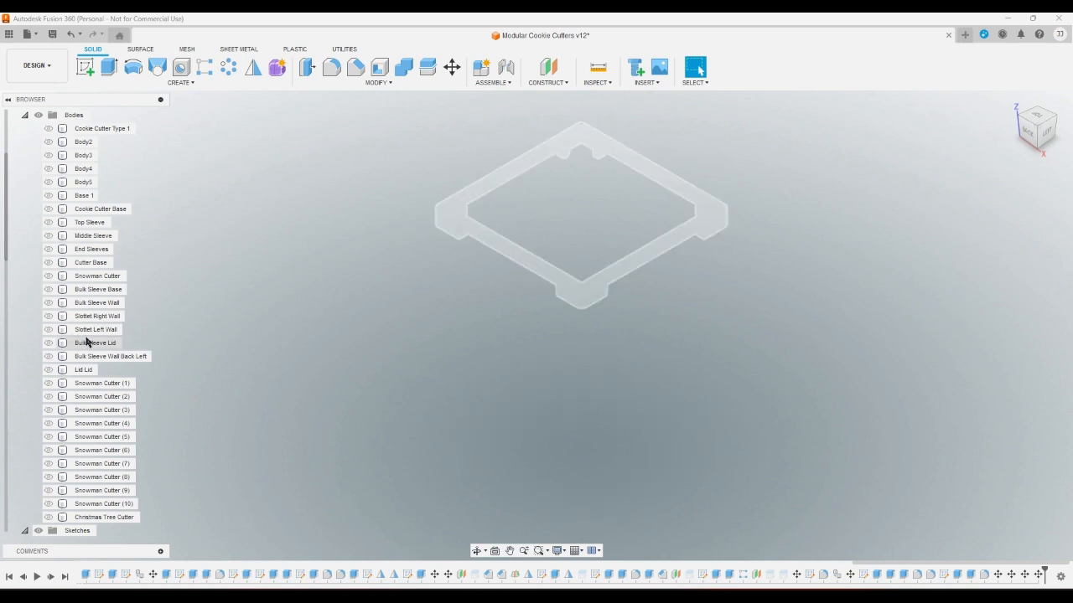
click(97, 264)
key(v)
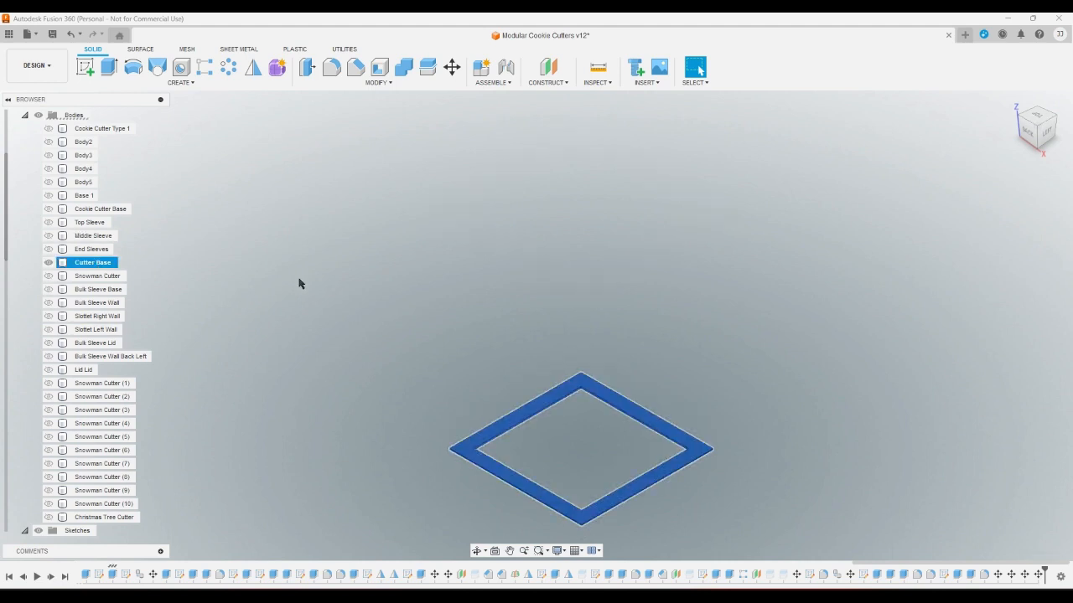
click(300, 284)
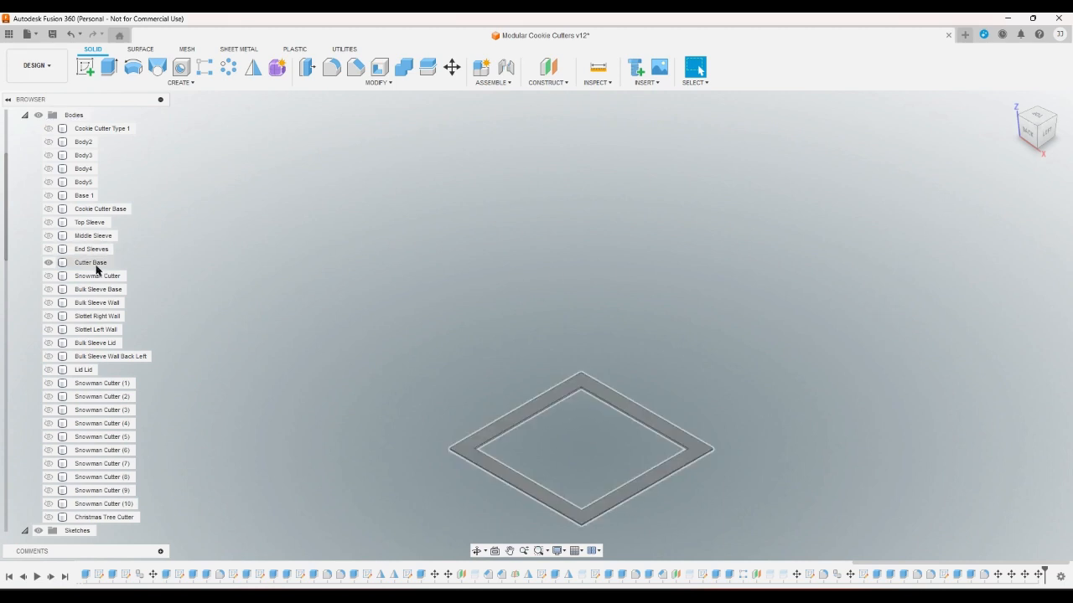
Step: Move the Cutter Base body directly below Cookie Cutter Type 1 in the body order and save the design
drag(97, 270, 101, 143)
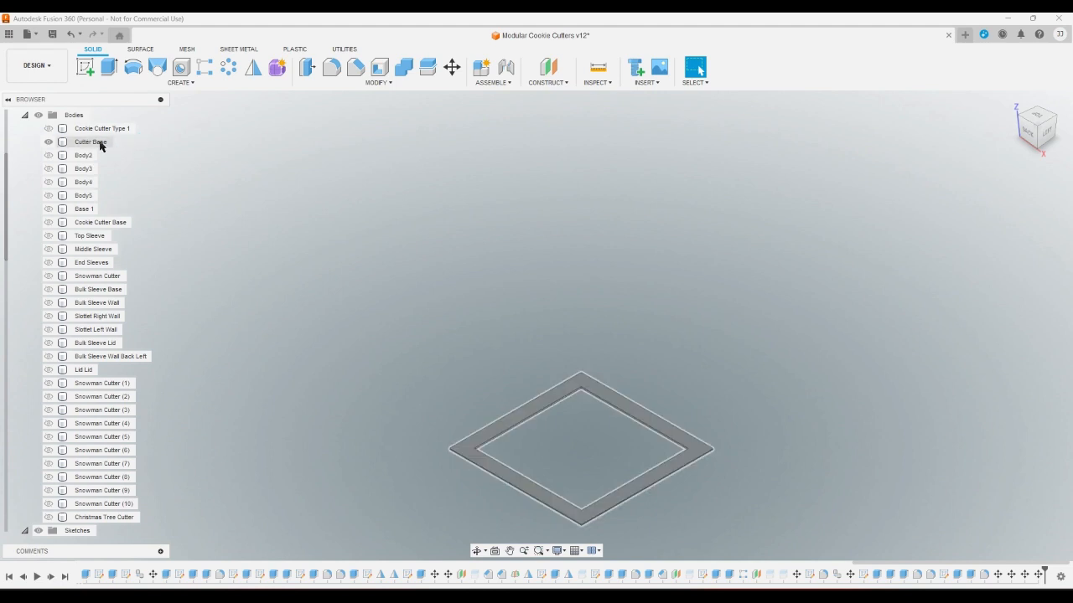
key(ctrl+s)
click(558, 333)
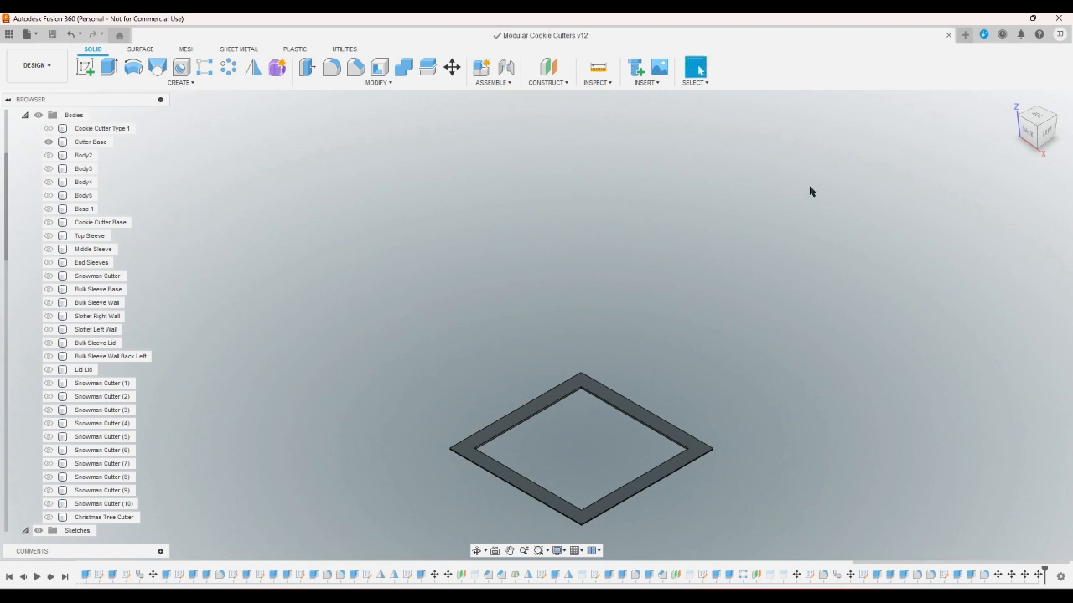
Step: Duplicate the Cutter Base body in place with Move/Copy, creating a copy without any offset
click(1013, 101)
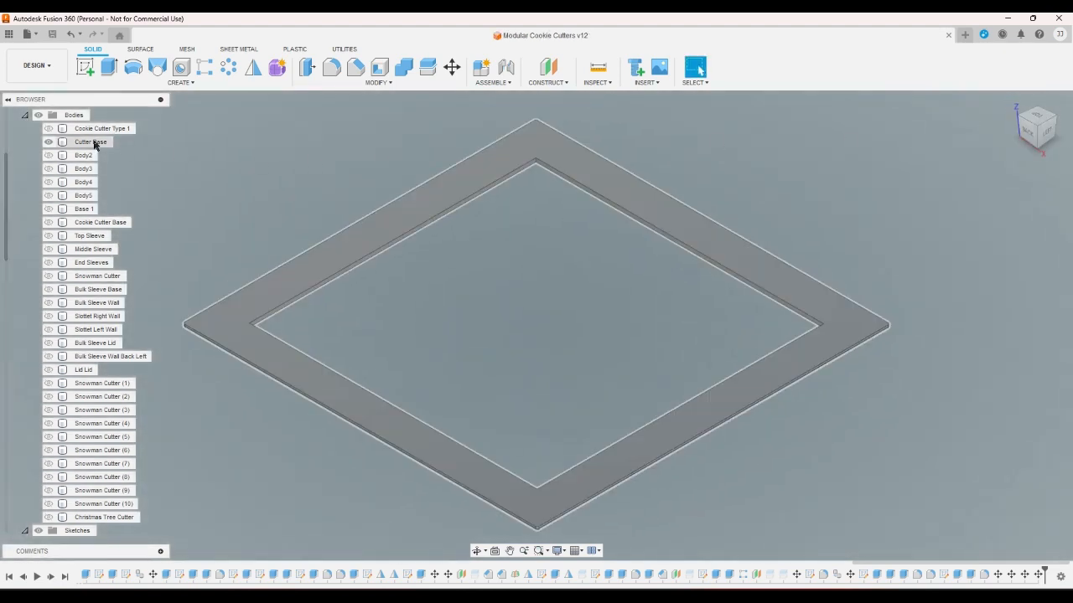
right_click(95, 142)
click(105, 150)
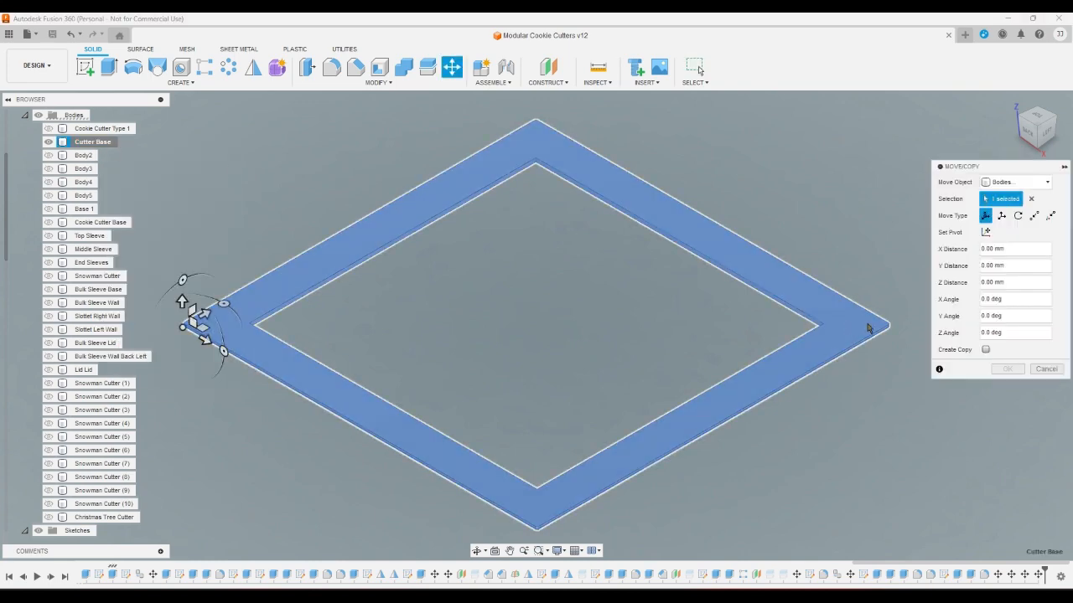
click(986, 351)
click(1007, 368)
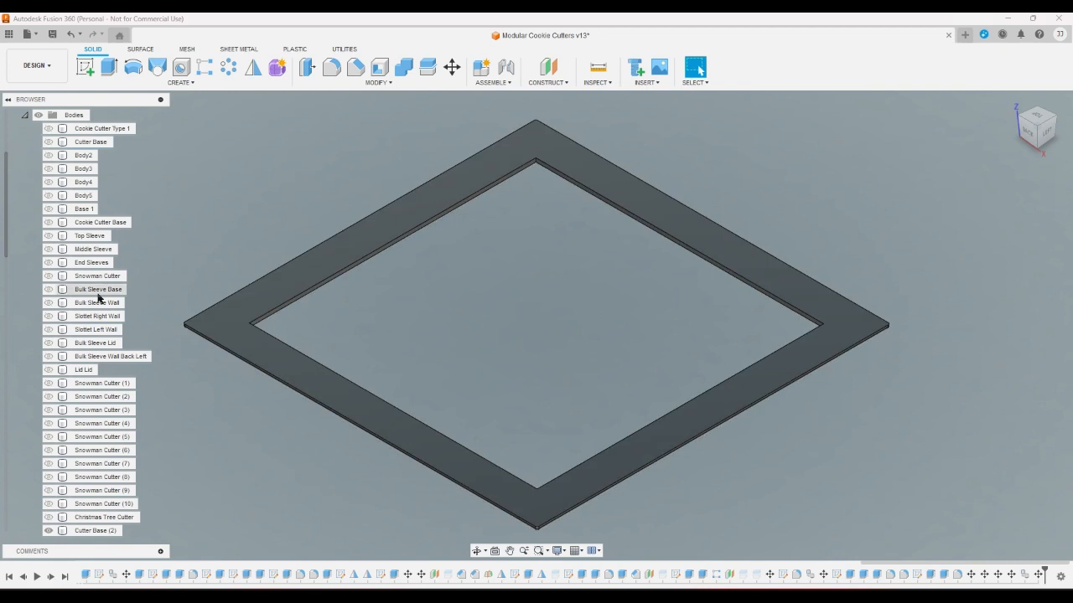
scroll(96, 377, down, 2)
click(85, 465)
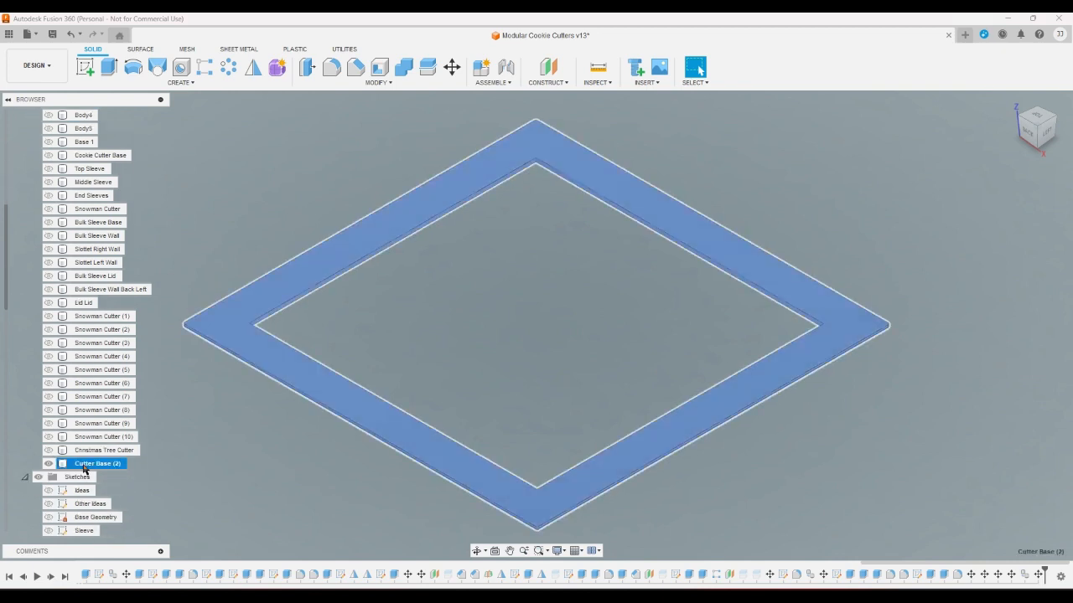
right_click(84, 470)
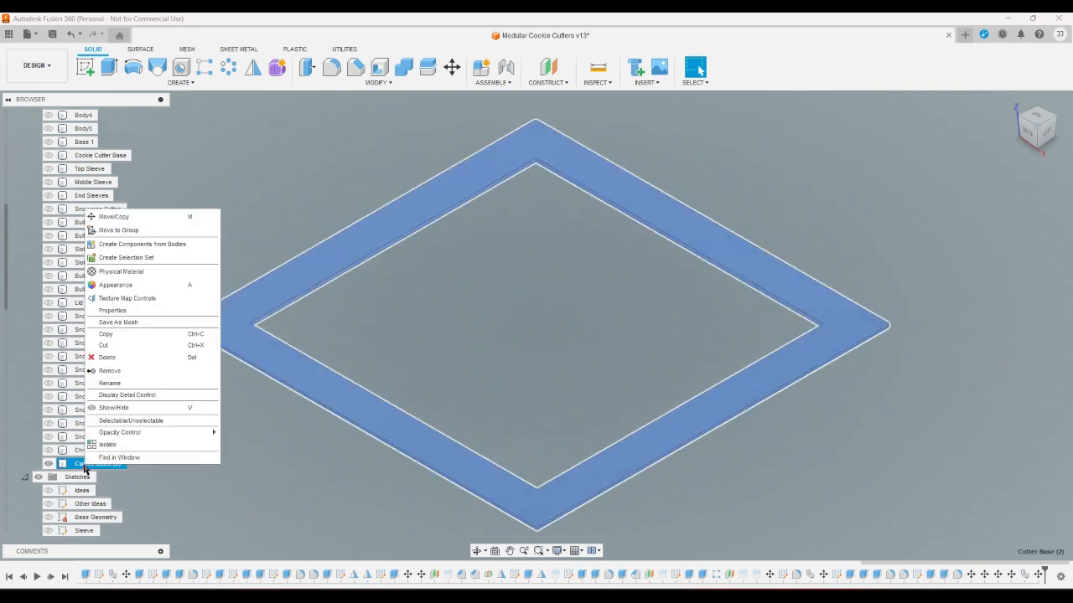
key(Escape)
Step: Start a sketch on the top face of the copied frame and load Rudolph 2.png from the Desktop as a canvas
click(84, 66)
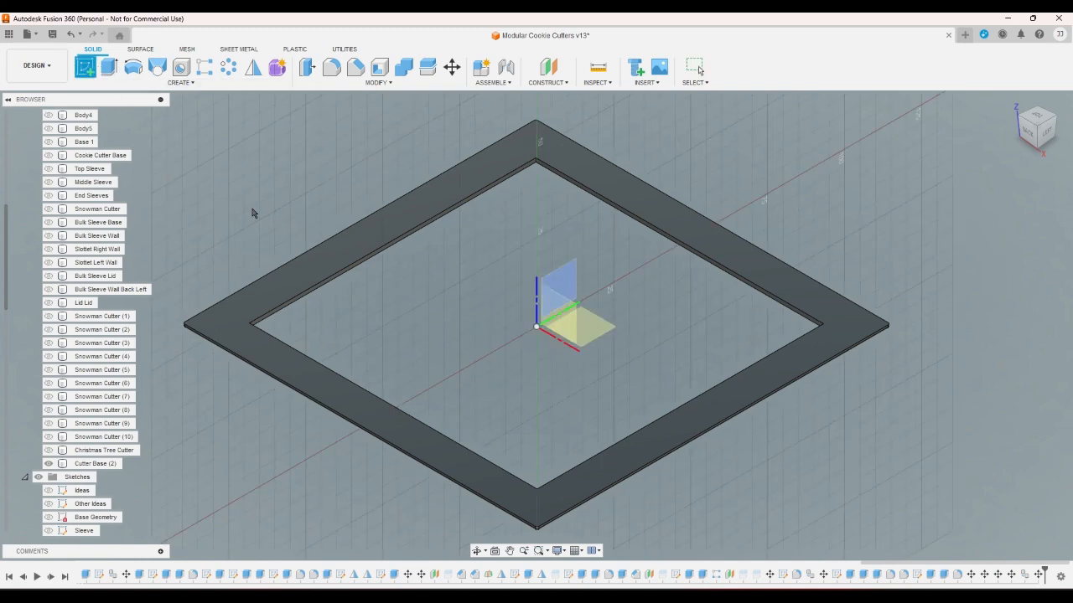
click(332, 250)
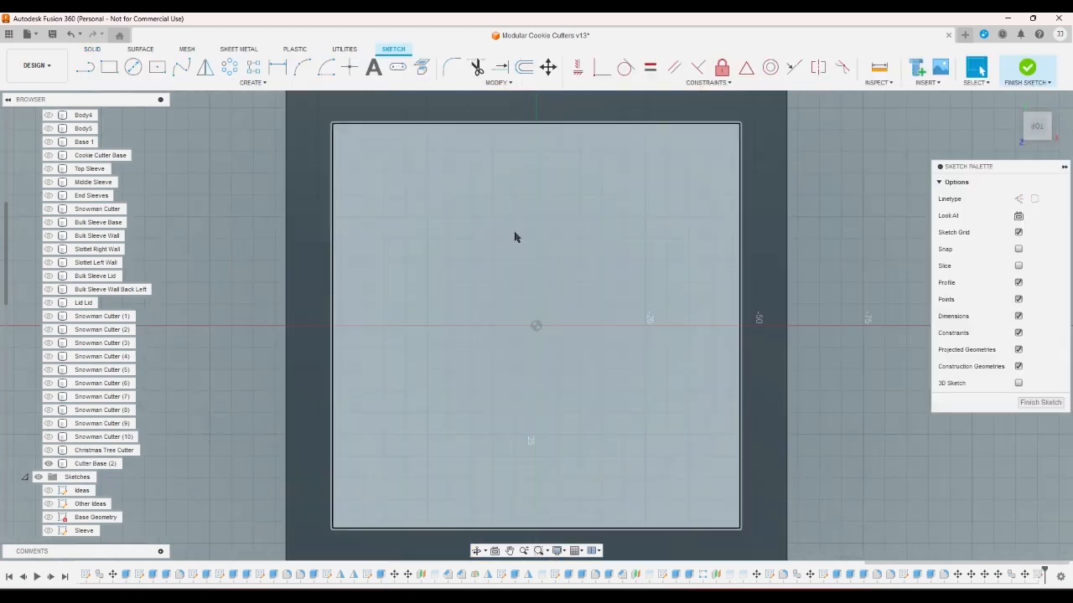
click(931, 91)
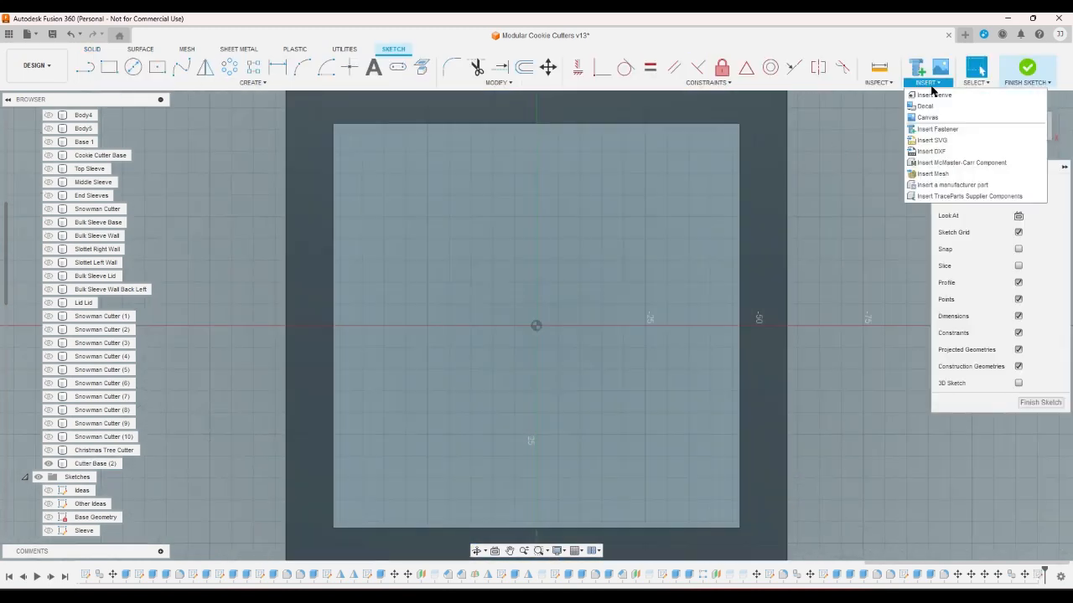
click(932, 141)
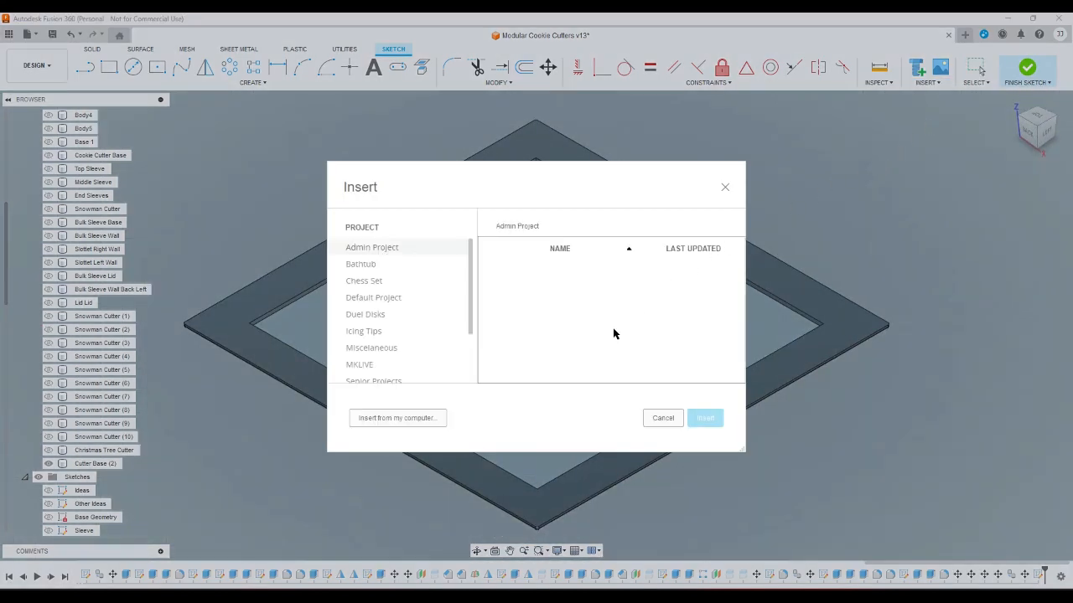
click(436, 417)
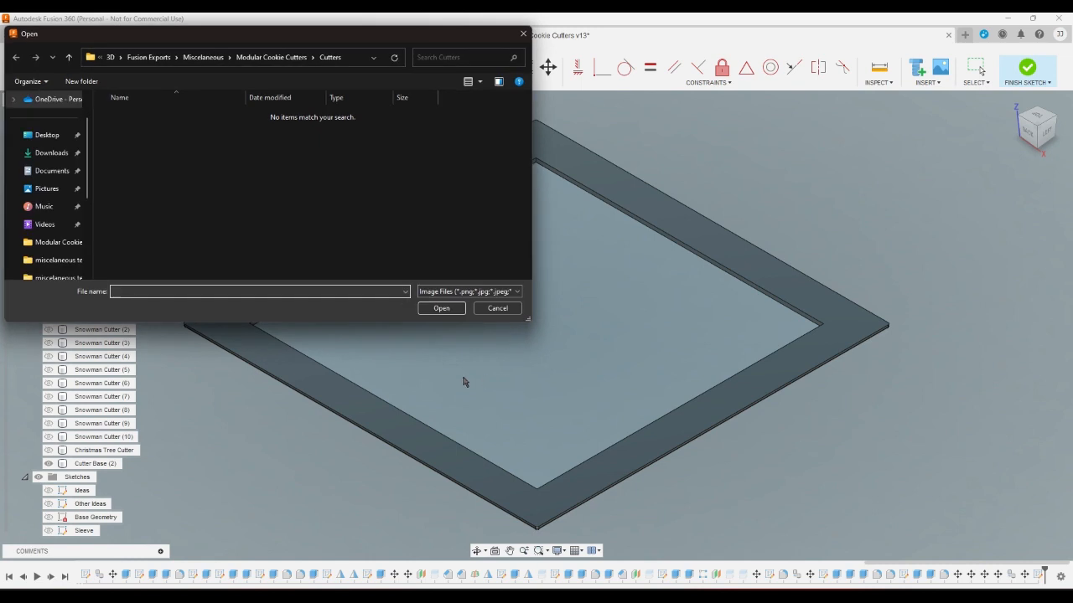
click(50, 135)
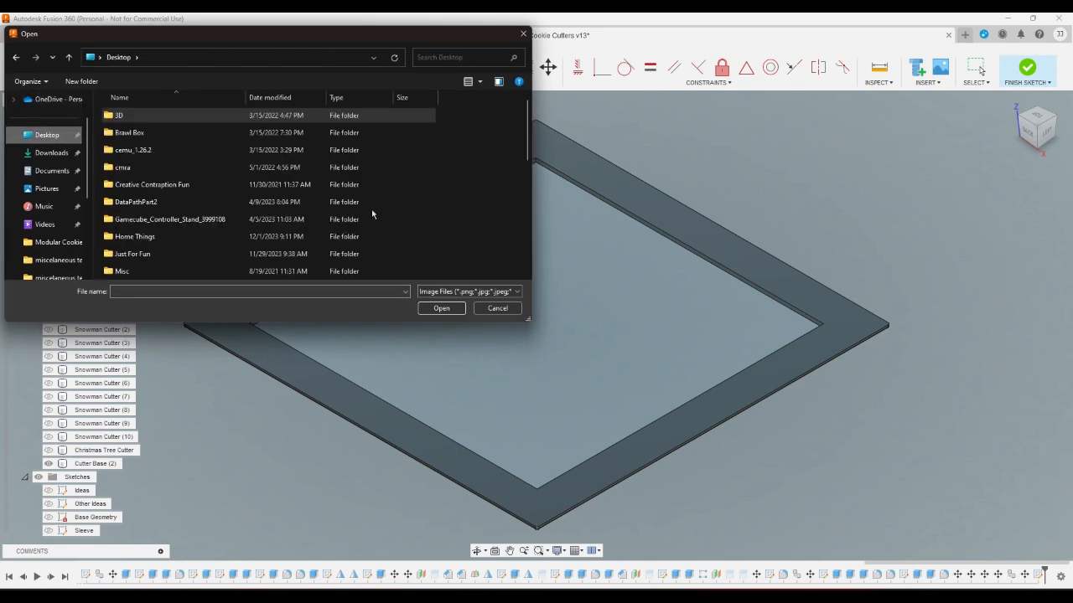
drag(527, 134, 520, 256)
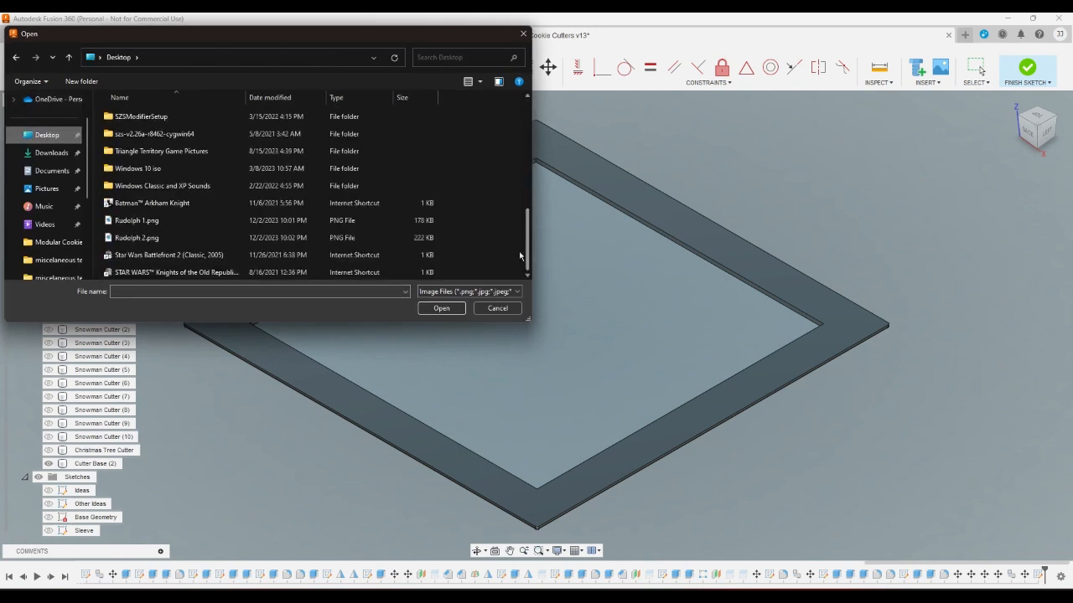
double_click(136, 237)
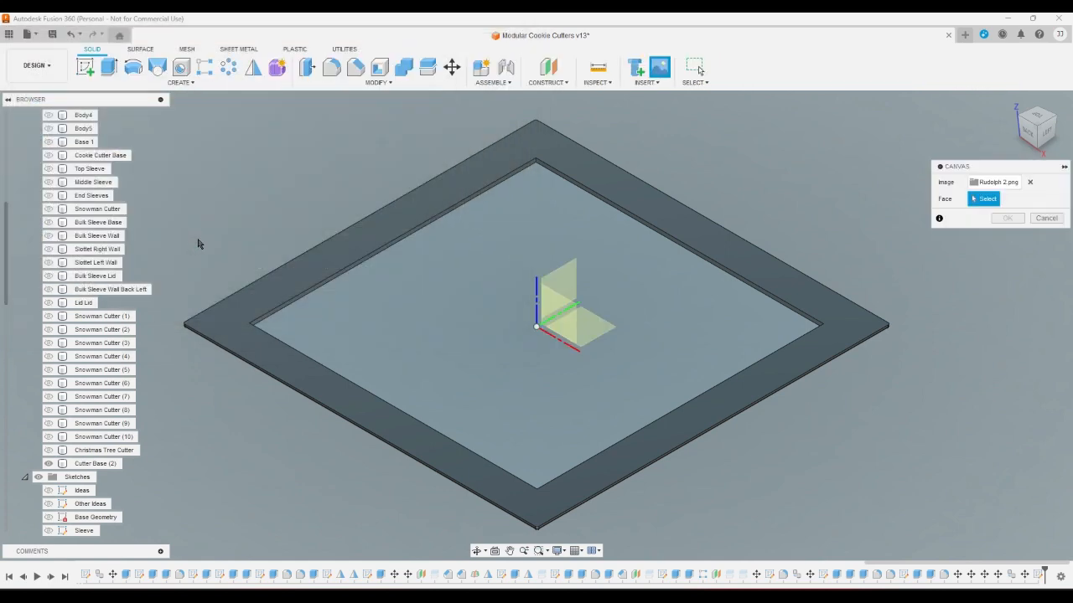
Step: Place the canvas on the frame's sketch plane, scale it to 0.795, and offset it 7.966 mm in X and 1.494 mm in Y
click(833, 295)
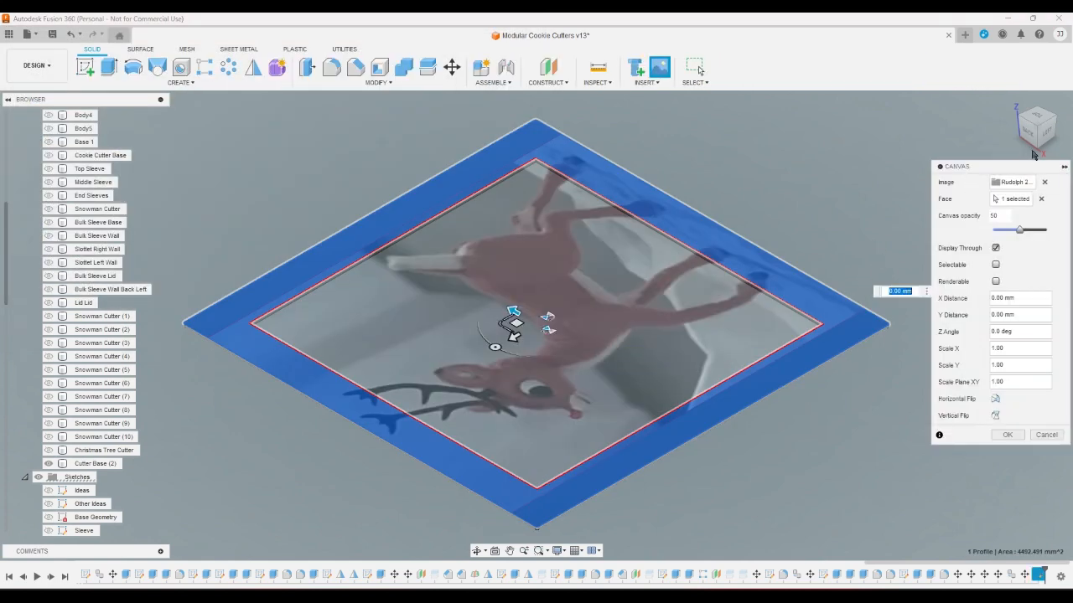
click(1038, 119)
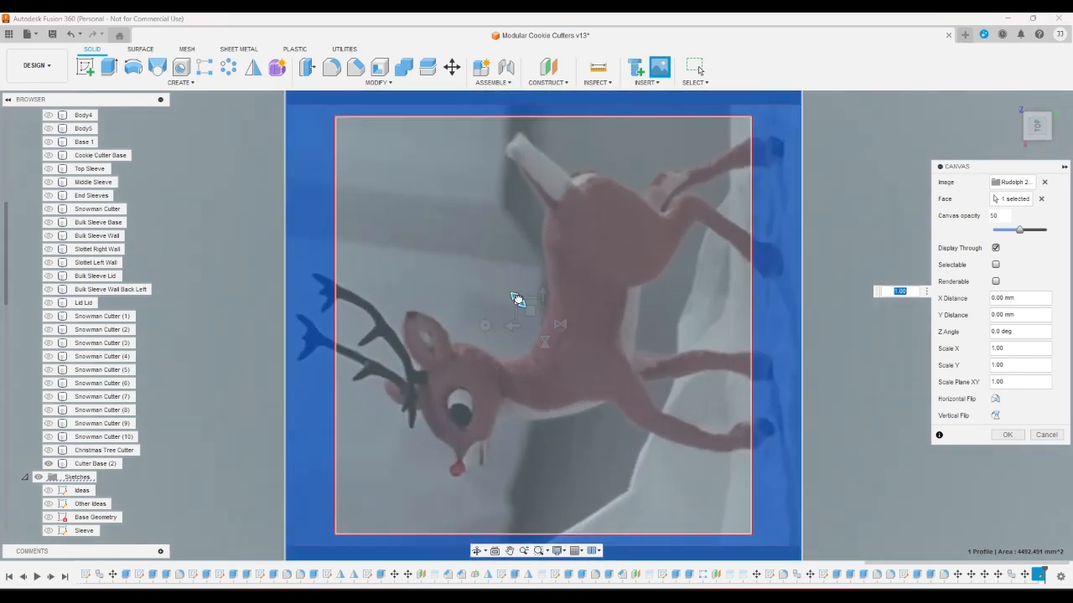
text(0.795)
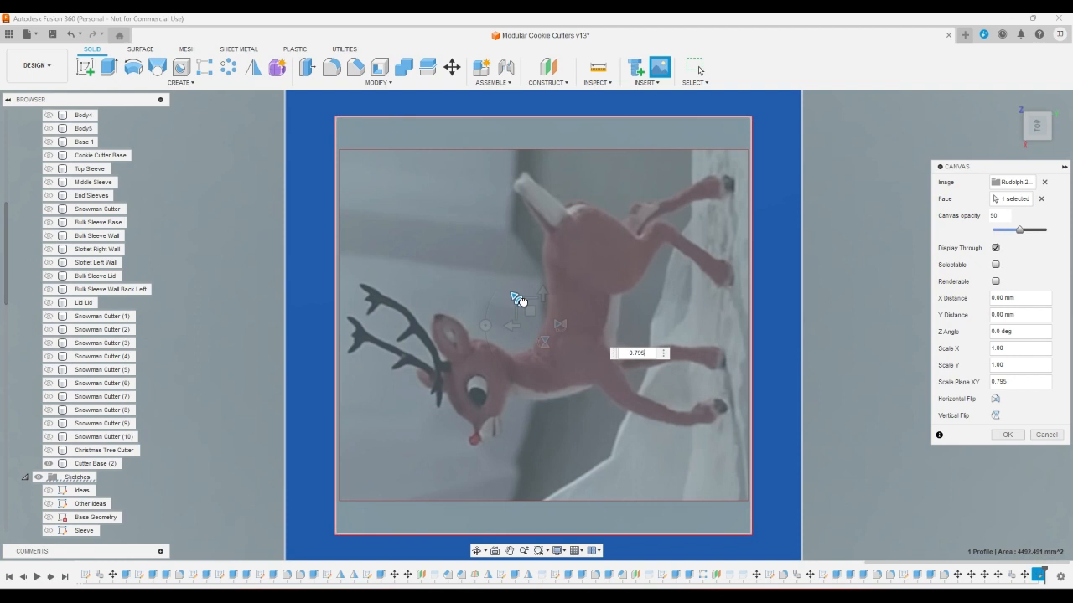
drag(522, 301, 526, 327)
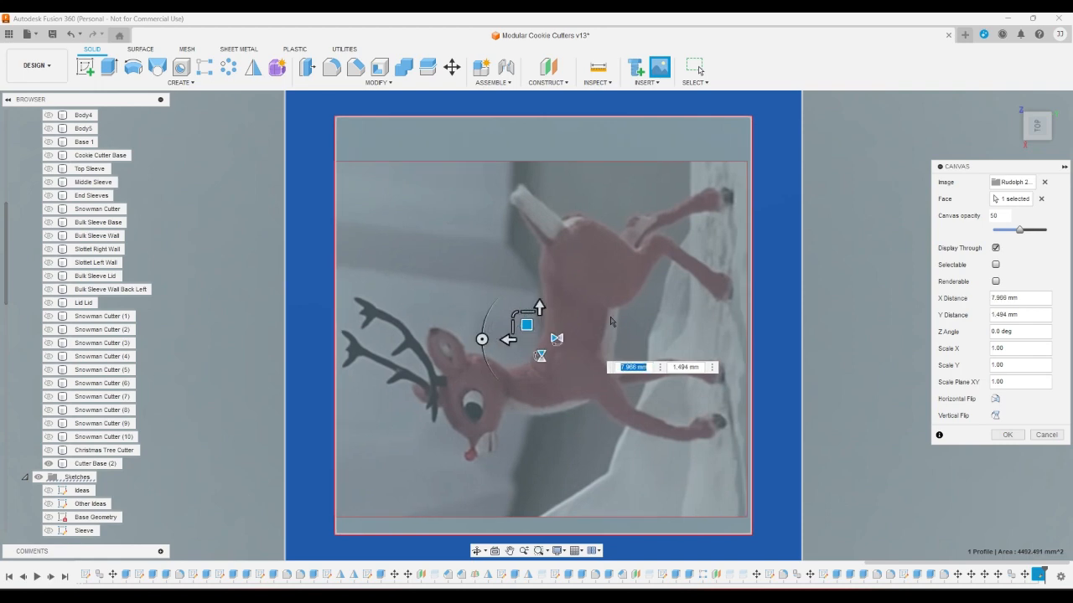
Step: Rotate the canvas by -180 degrees so the reindeer stands upright in the top view, and accept the canvas placement
click(1011, 101)
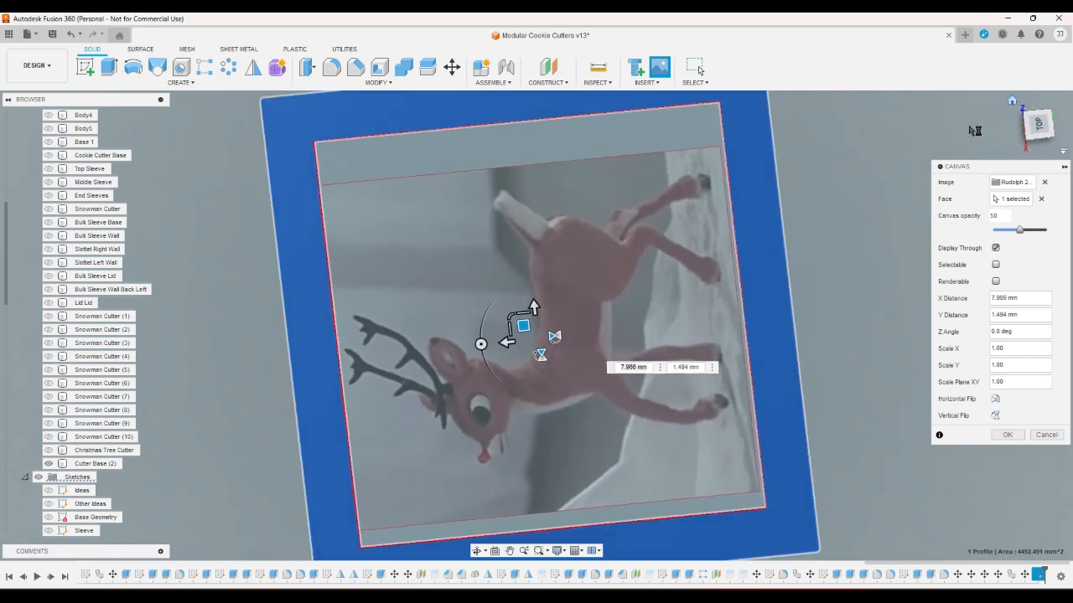
click(1036, 124)
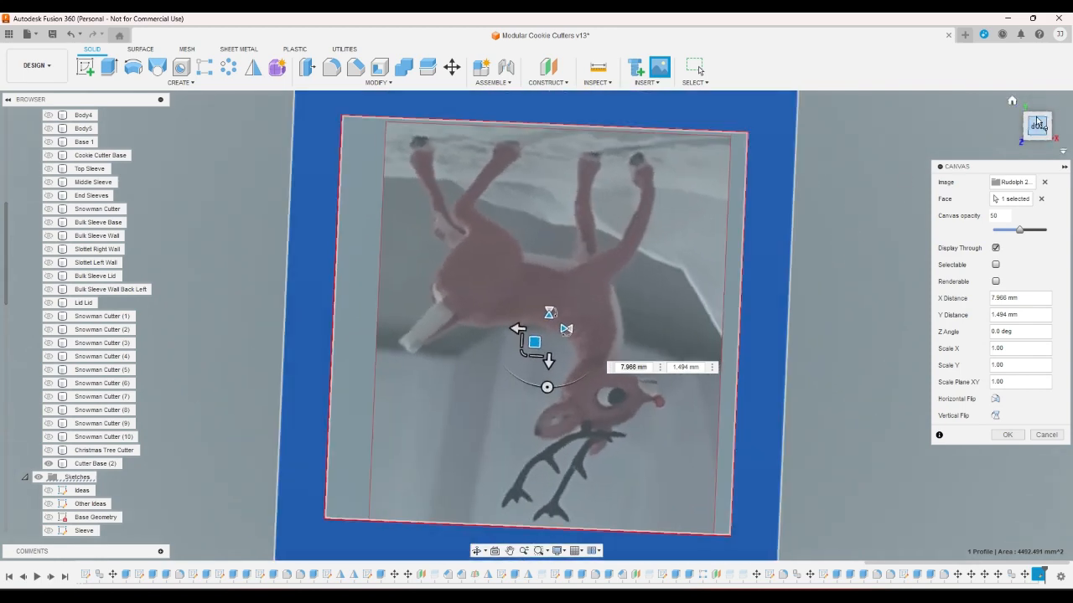
scroll(555, 377, up, 4)
drag(556, 377, 531, 247)
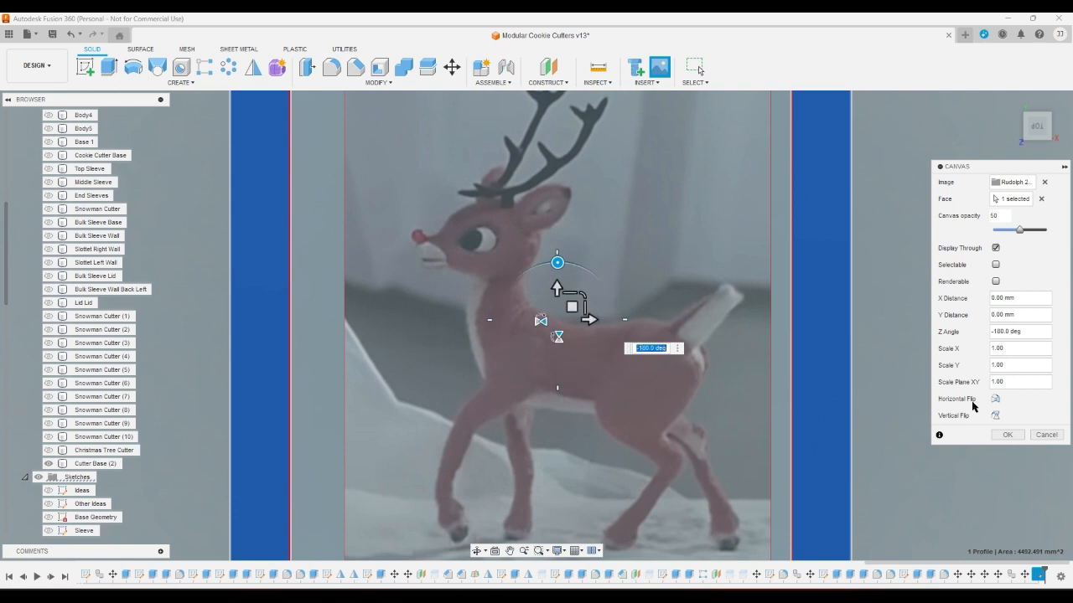
click(1007, 435)
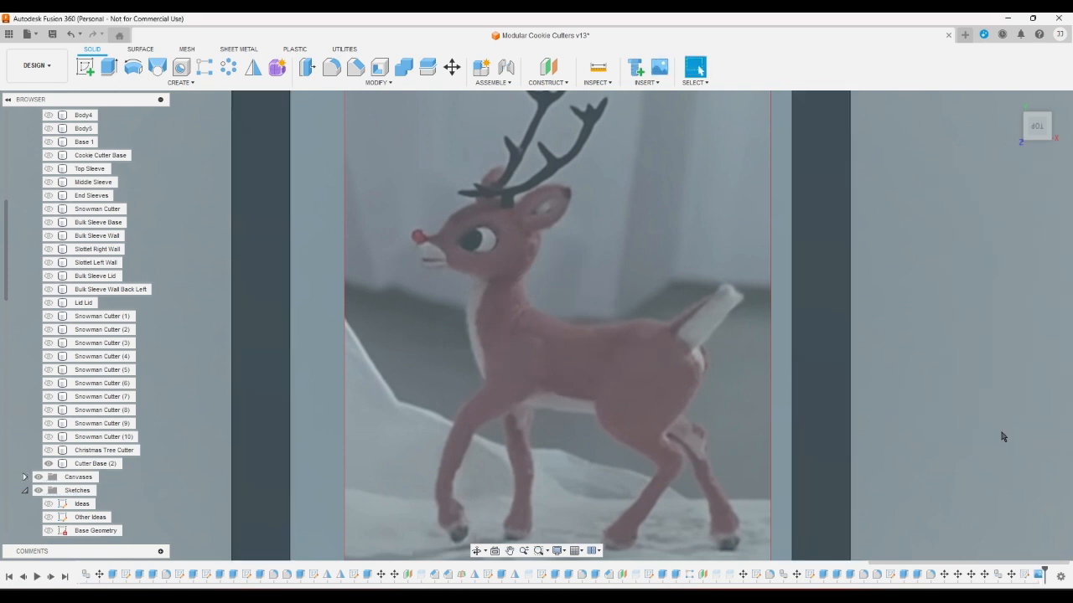
scroll(960, 367, down, 2)
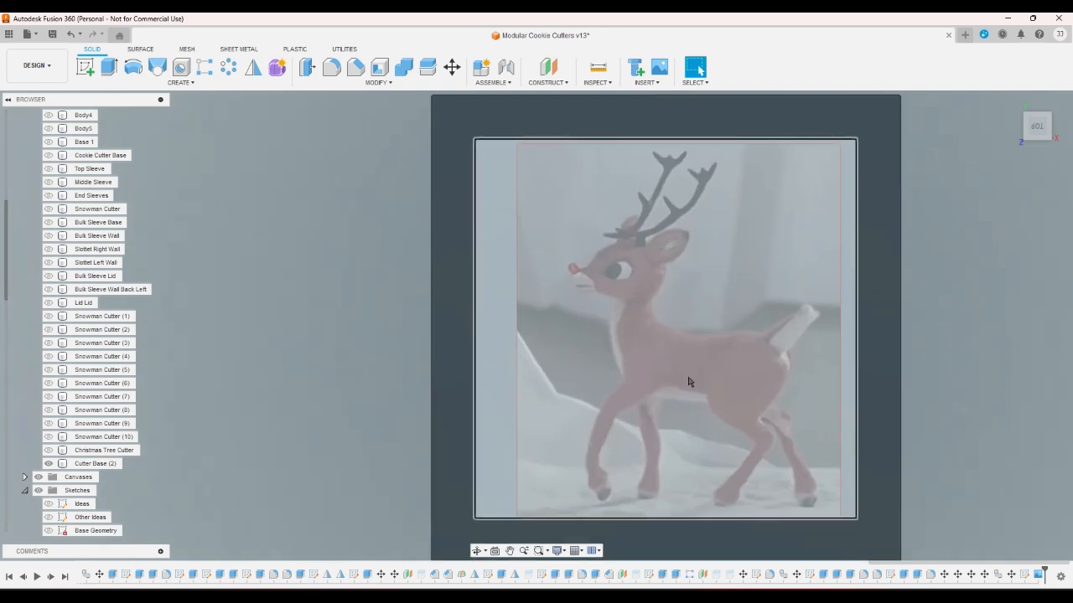
click(680, 382)
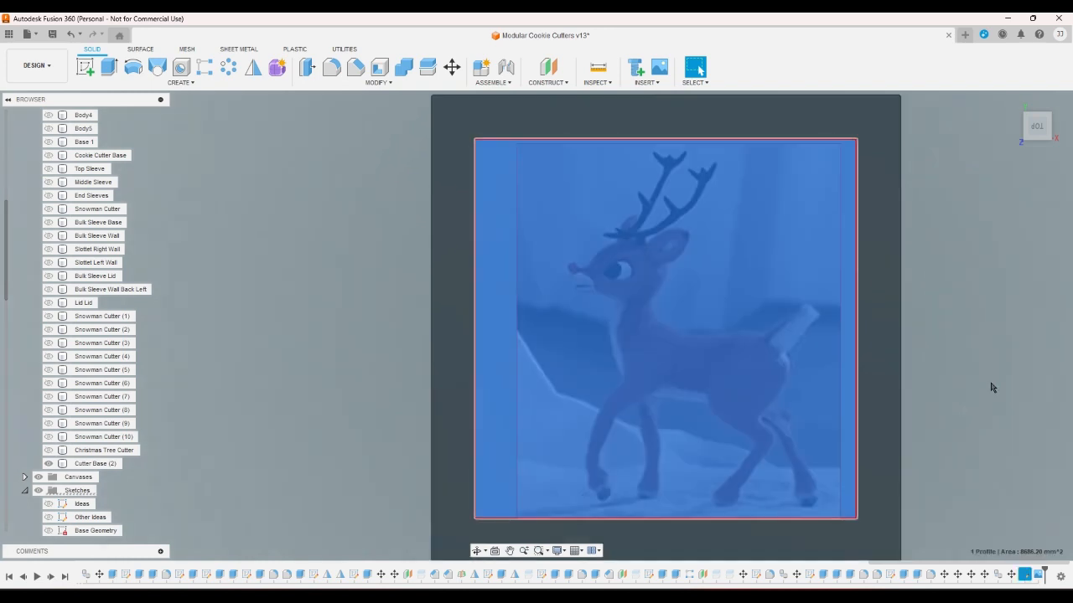
click(990, 383)
scroll(977, 340, down, 2)
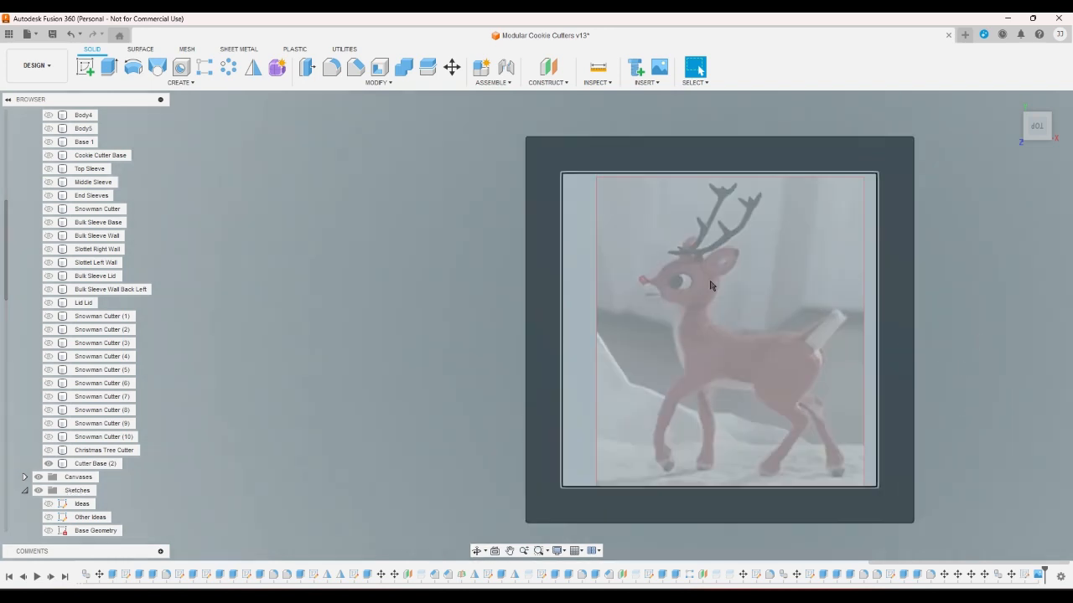
scroll(662, 274, up, 3)
key(F6)
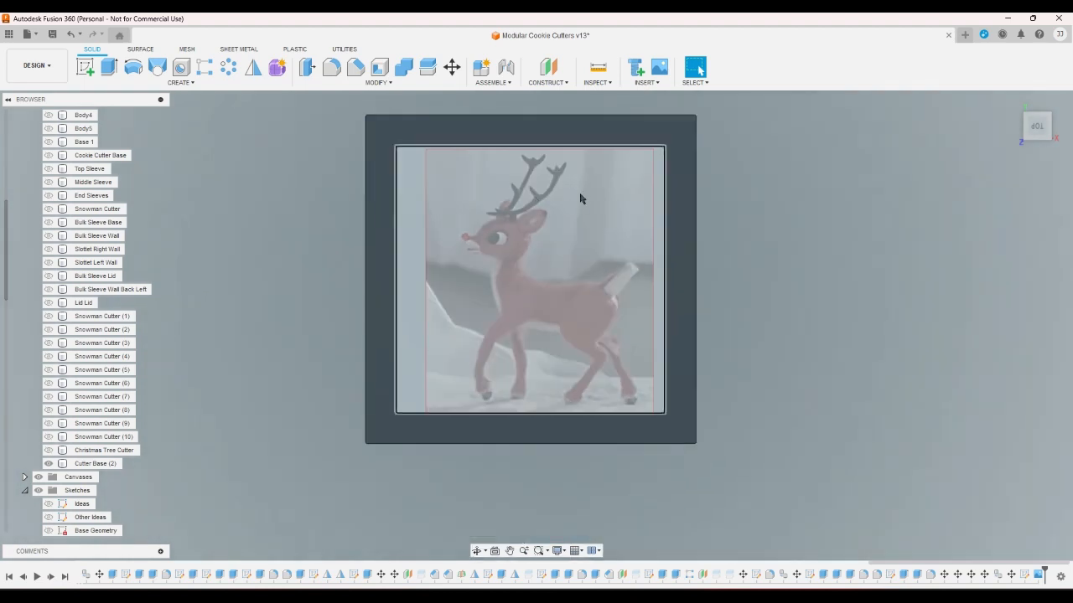
scroll(616, 252, up, 2)
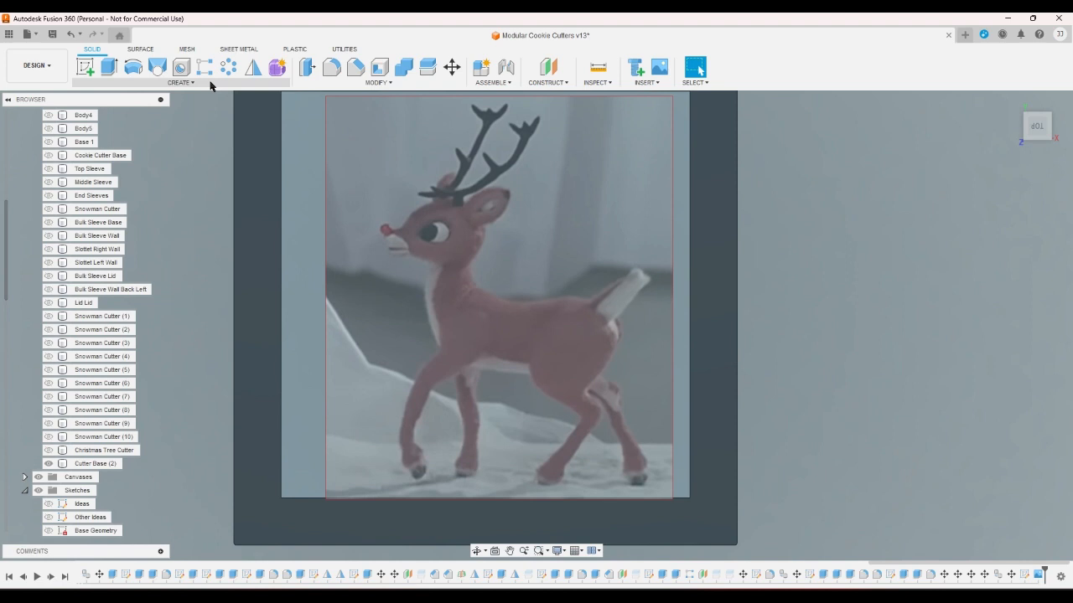
Step: Open Sketch30 for editing and look through the browser's sketches and construction planes for the hidden canvas
scroll(93, 528, down, 10)
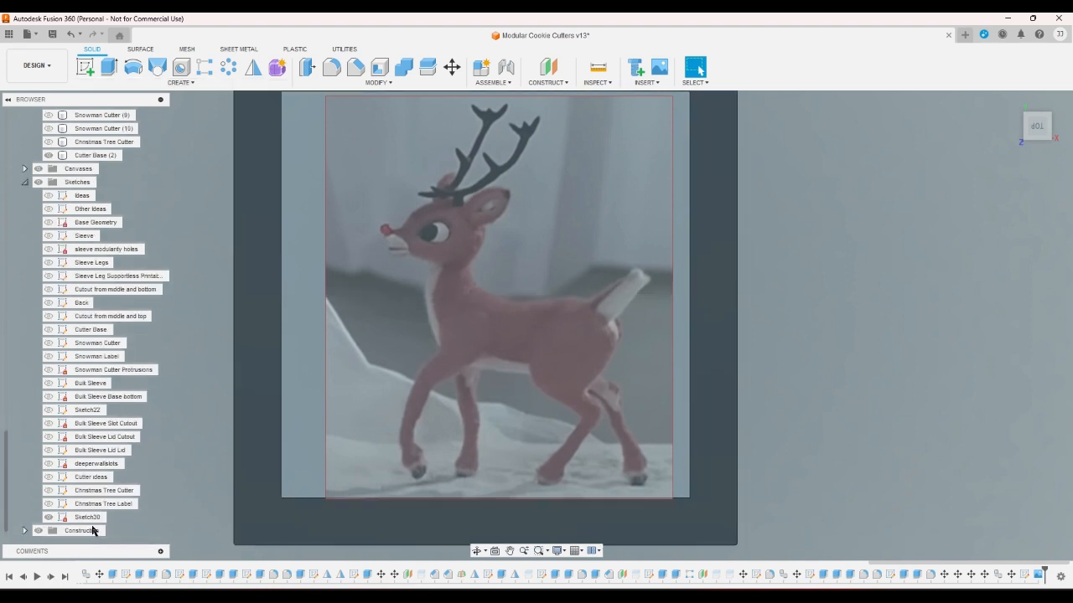
double_click(84, 517)
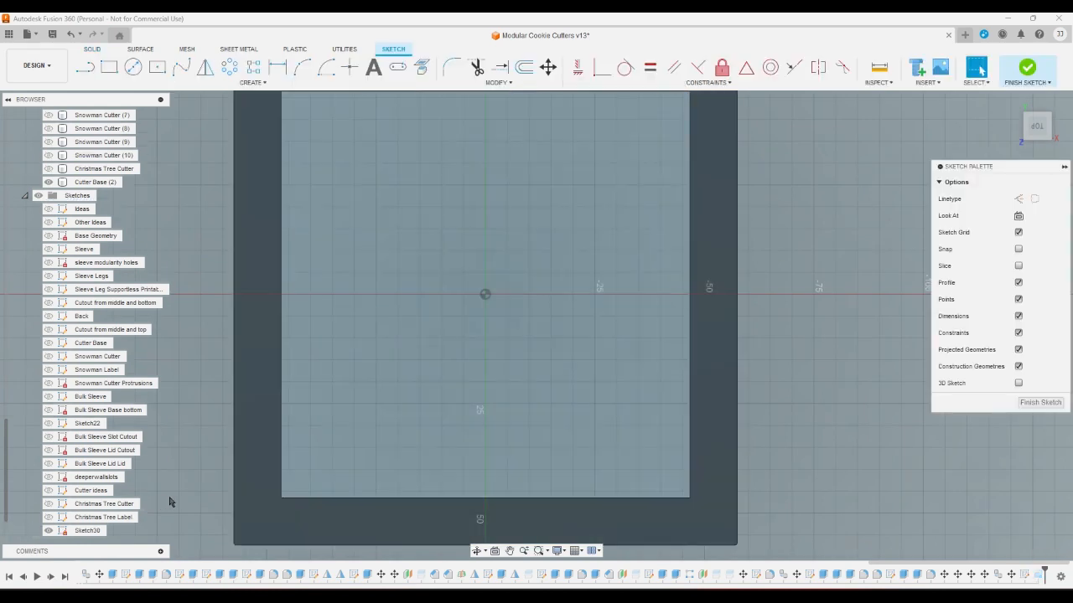
scroll(169, 502, down, 1)
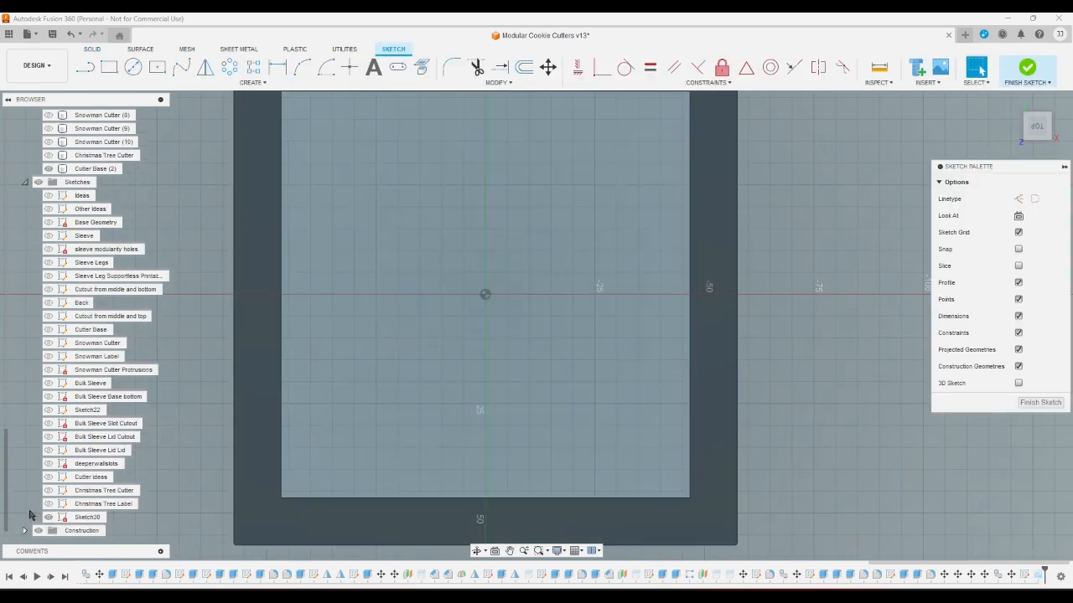
click(25, 182)
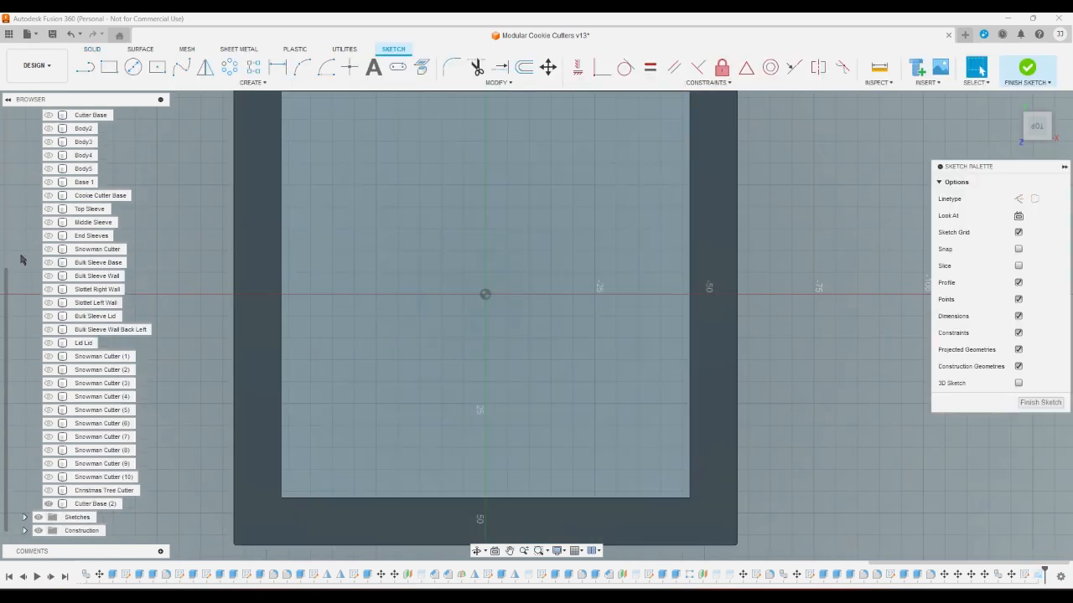
click(26, 516)
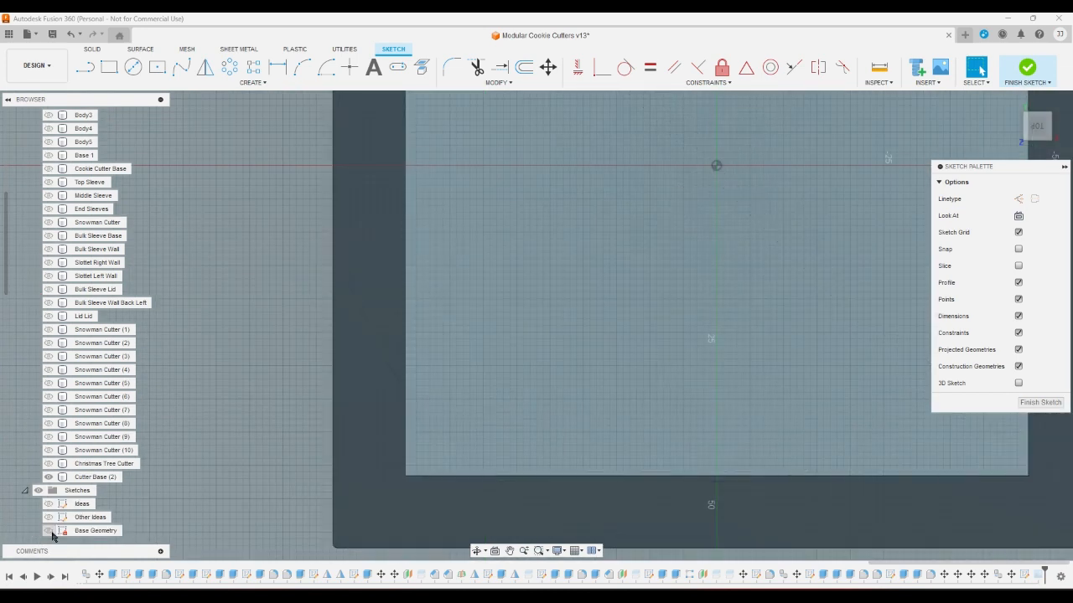
scroll(50, 528, down, 5)
scroll(52, 532, down, 7)
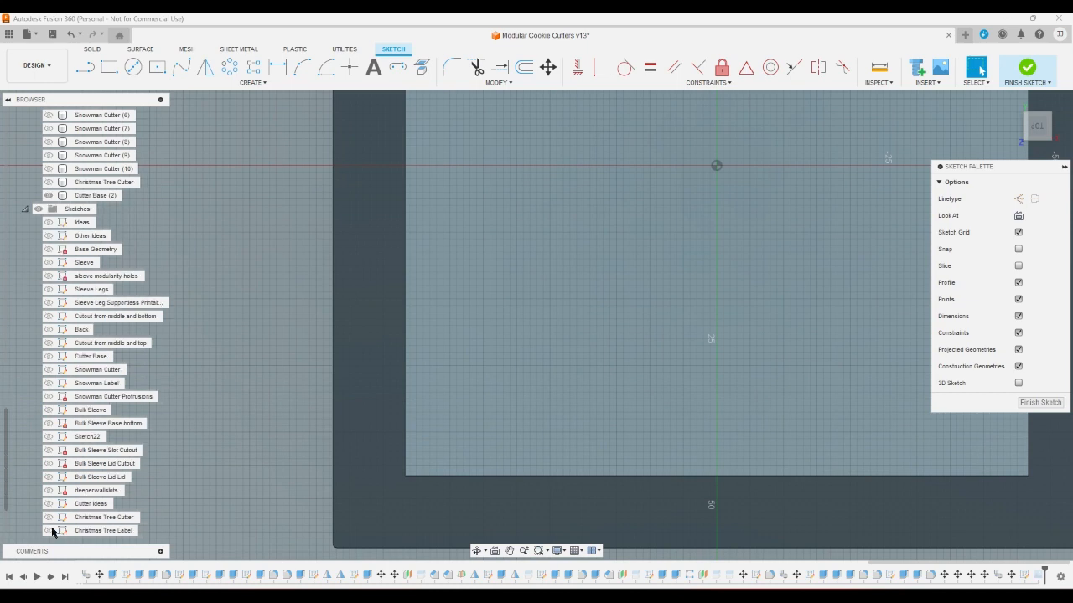
scroll(52, 532, down, 2)
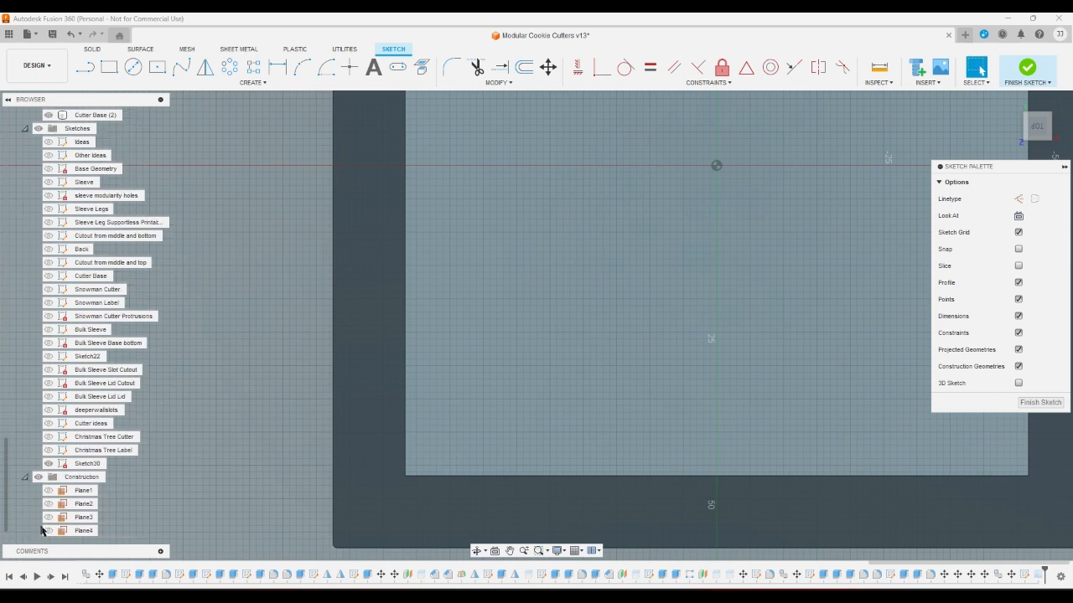
scroll(44, 530, up, 7)
scroll(42, 528, up, 3)
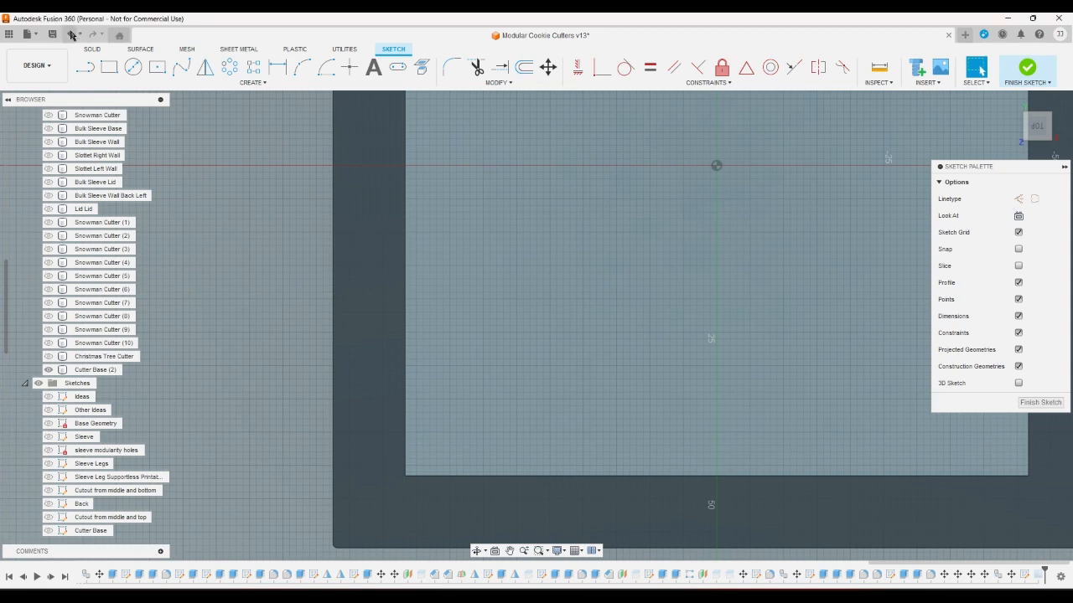
Step: Undo the Base Geometry visibility changes and the reopening of Sketch30
click(71, 35)
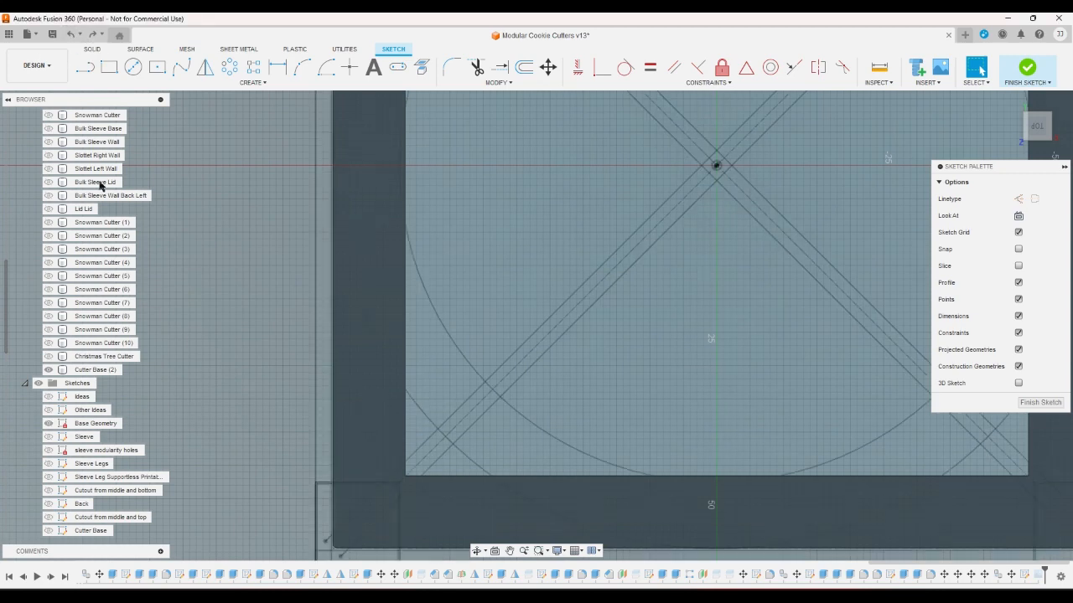
click(72, 35)
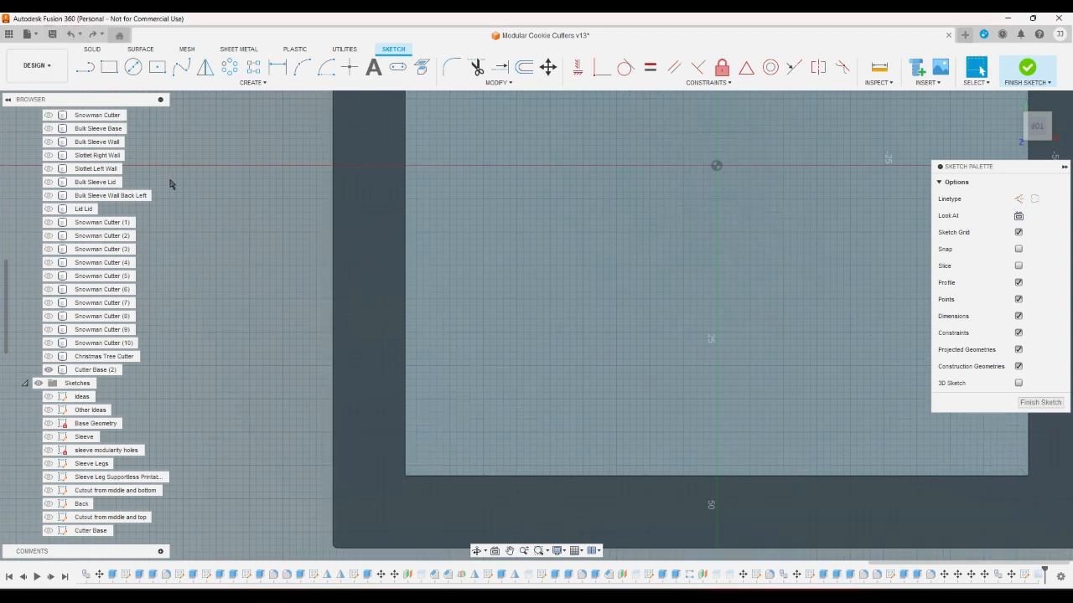
click(71, 34)
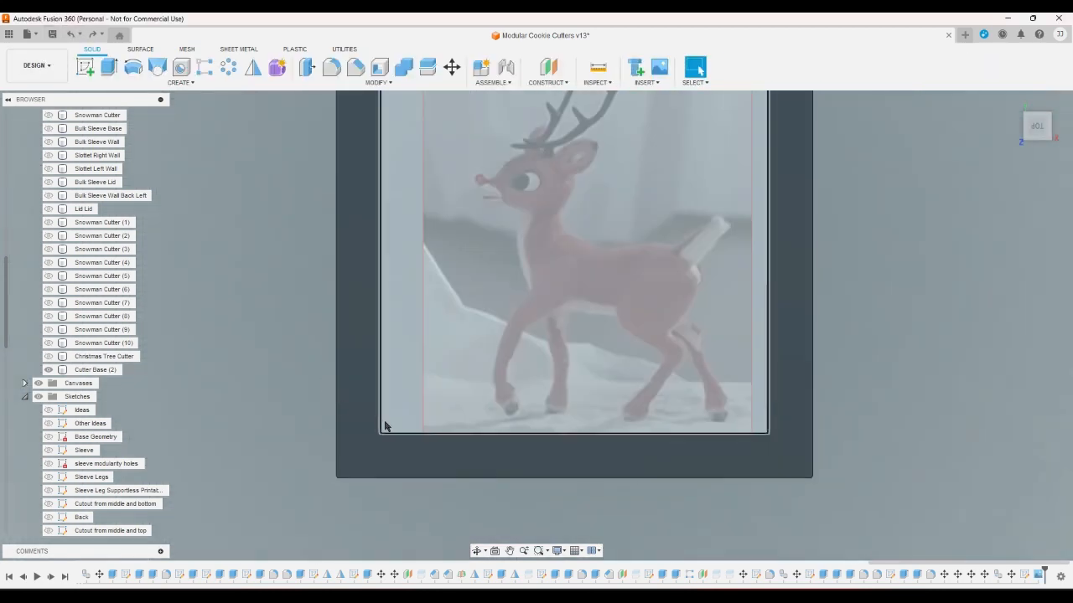
scroll(90, 509, down, 6)
scroll(90, 508, down, 1)
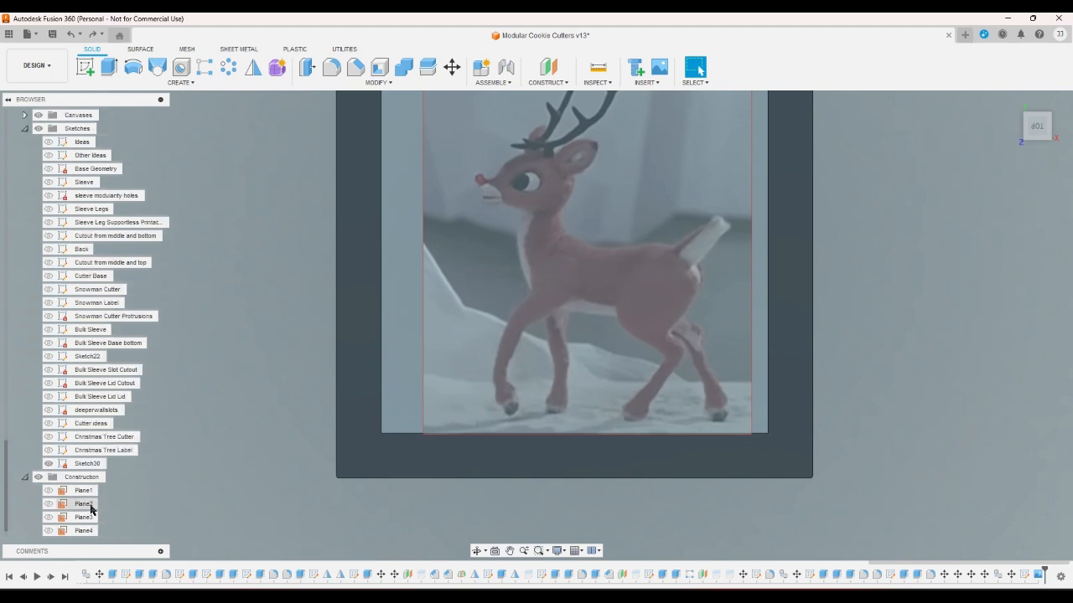
click(89, 464)
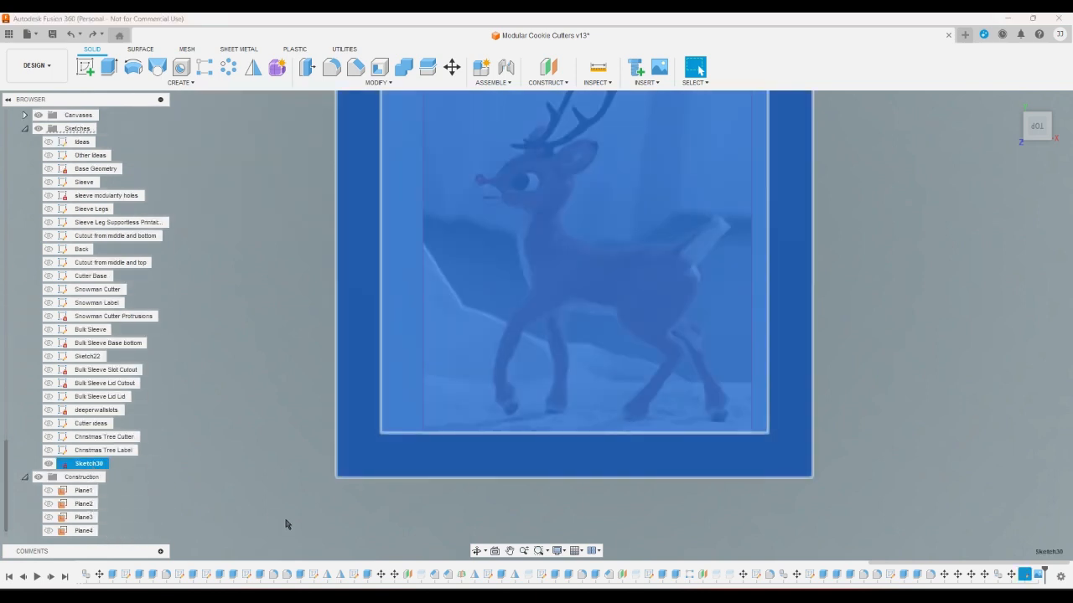
key(Delete)
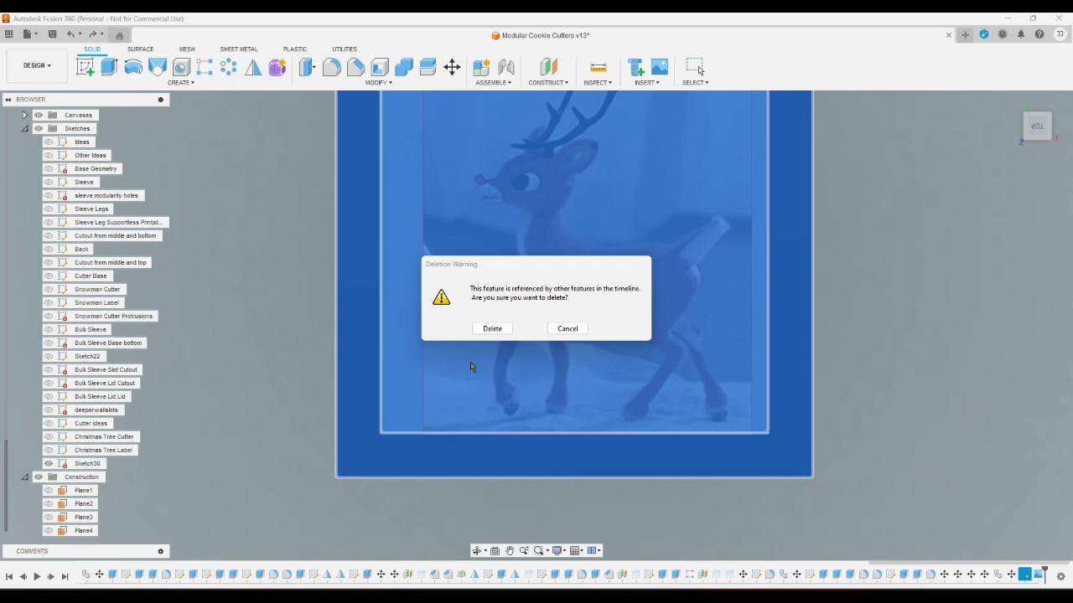
click(567, 329)
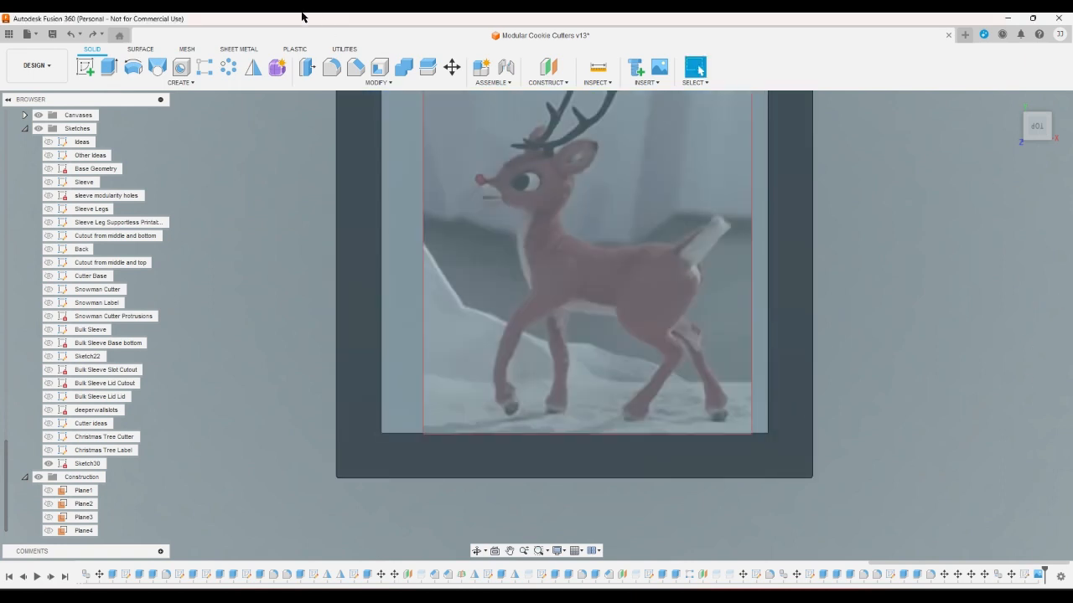
Step: Start a new sketch on the XY origin plane beneath the Rudolph canvas
click(85, 66)
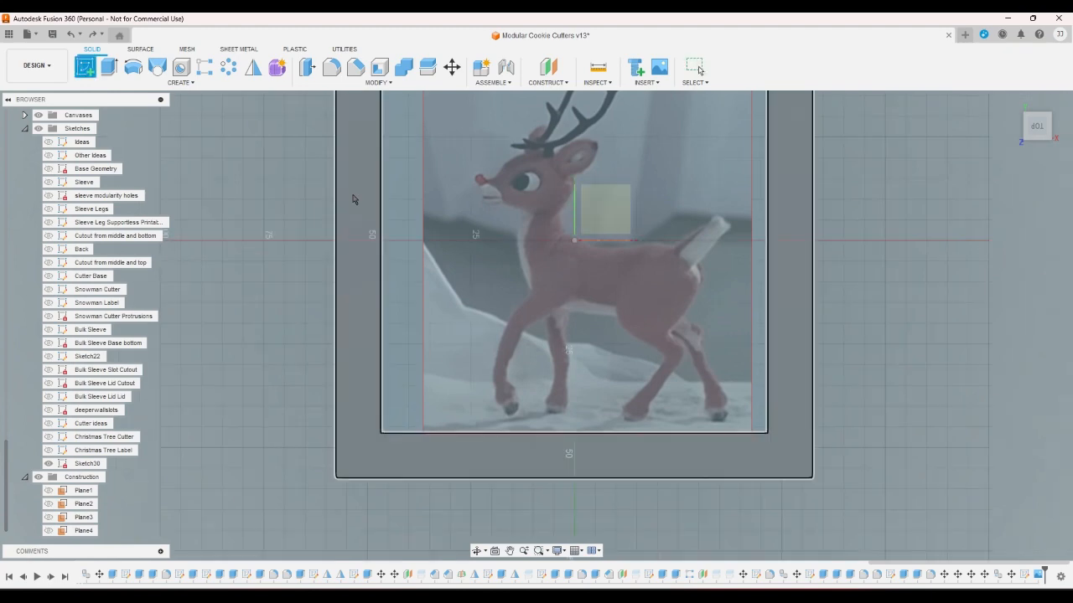
click(604, 209)
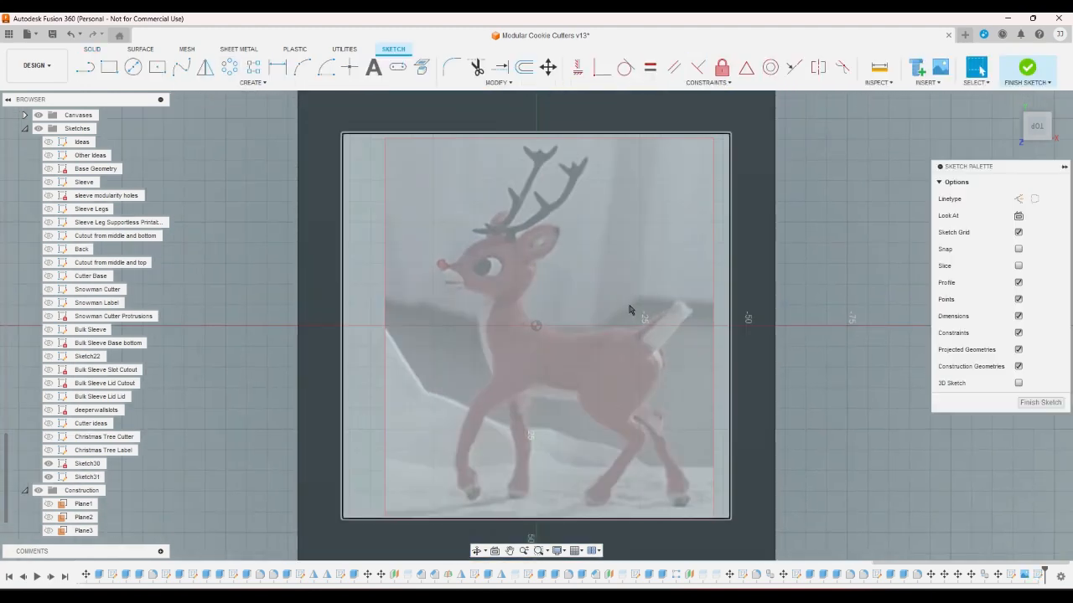
Step: Examine the reindeer's legs, tail, head and antlers on the canvas to plan the cutter outline
scroll(695, 328, up, 2)
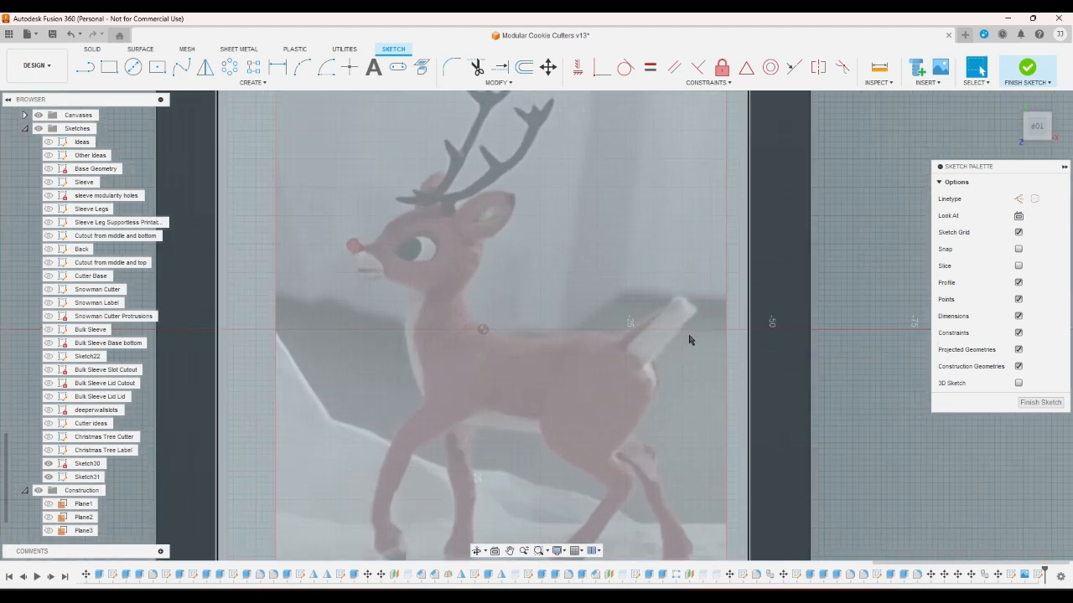
scroll(662, 402, down, 2)
scroll(622, 503, up, 1)
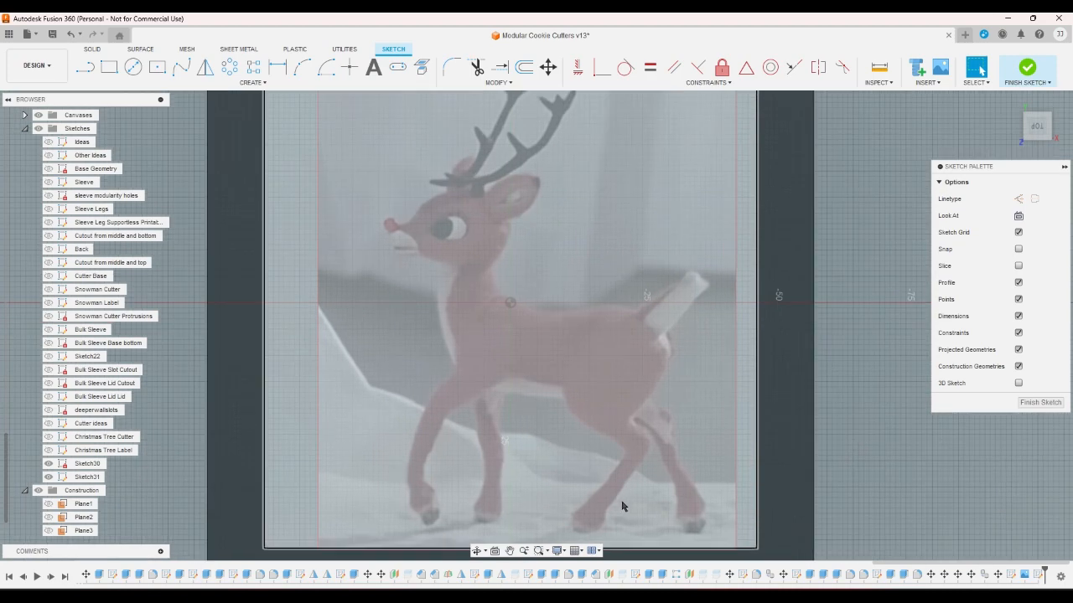
scroll(620, 502, down, 1)
scroll(528, 469, up, 1)
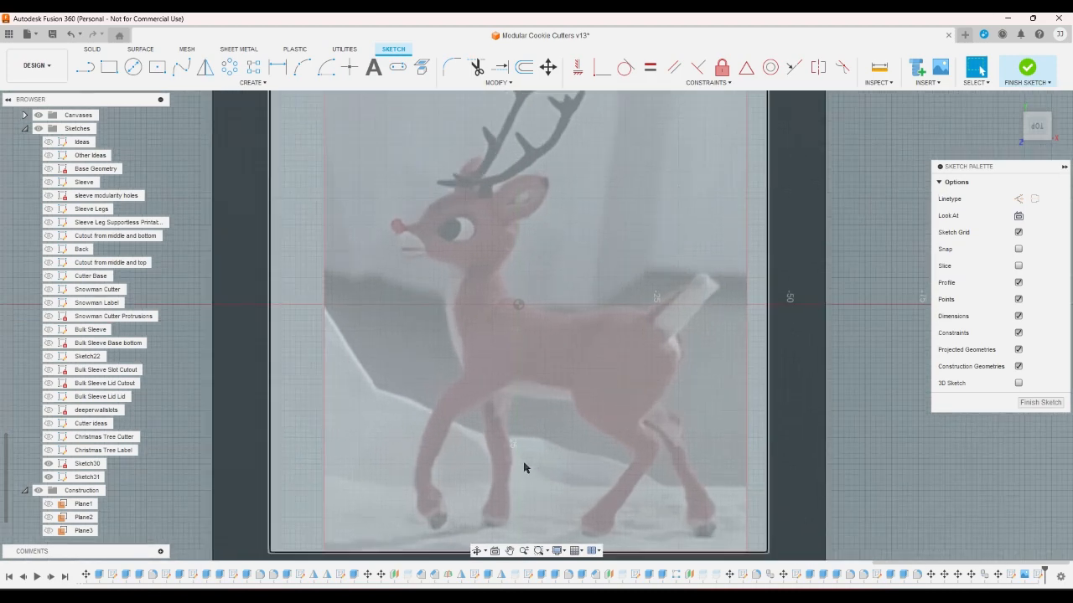
scroll(388, 319, down, 1)
scroll(449, 396, up, 1)
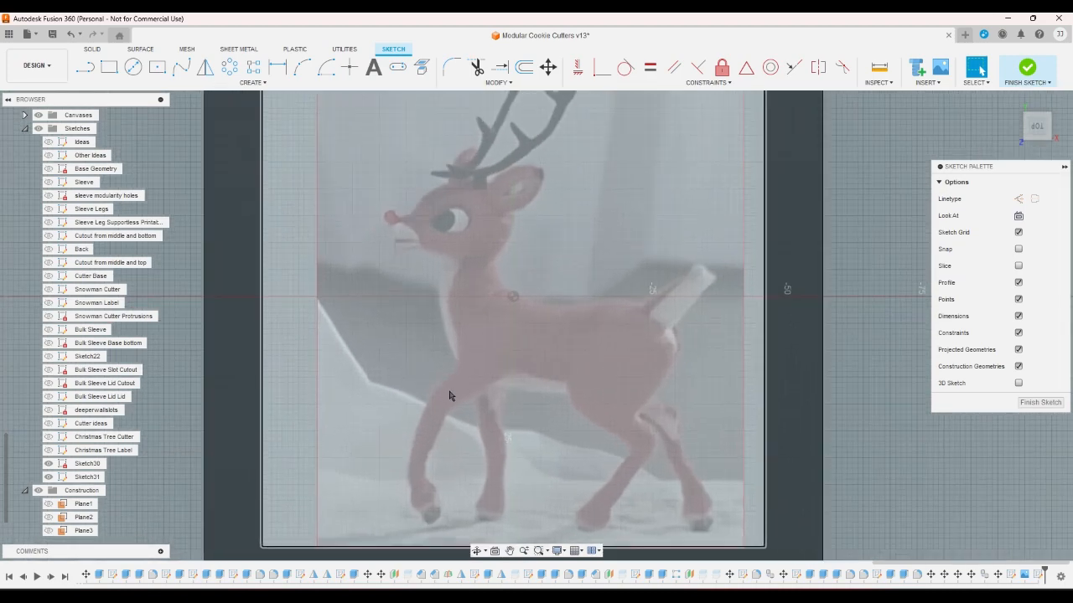
scroll(446, 395, down, 1)
scroll(467, 347, up, 1)
scroll(474, 292, down, 1)
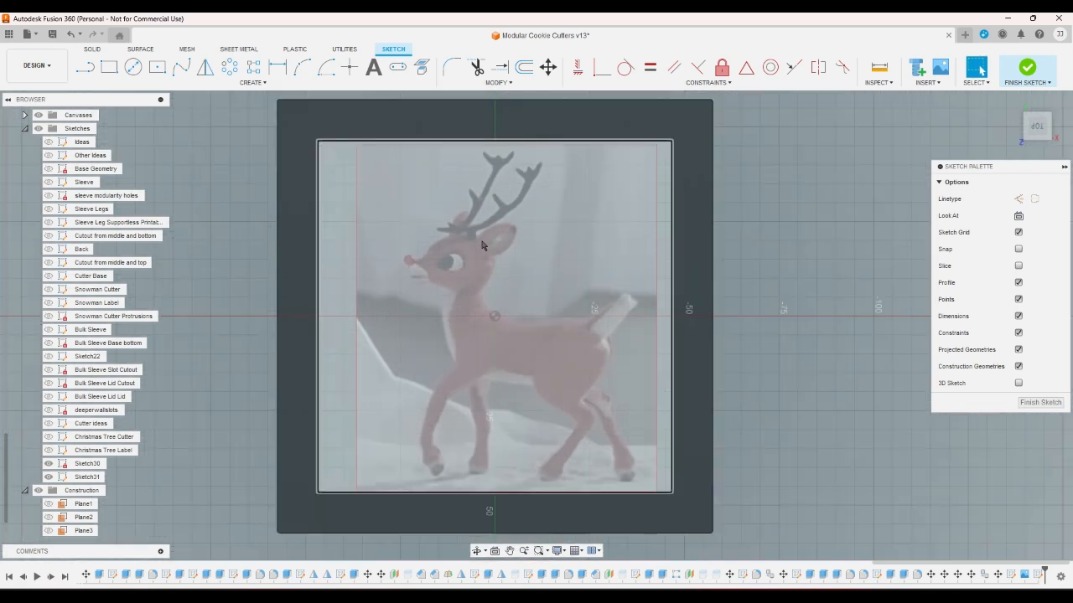
Step: Inspect the antler branches, the ear and the raised tail in the reference image, up close and against the whole figure
scroll(507, 196, up, 1)
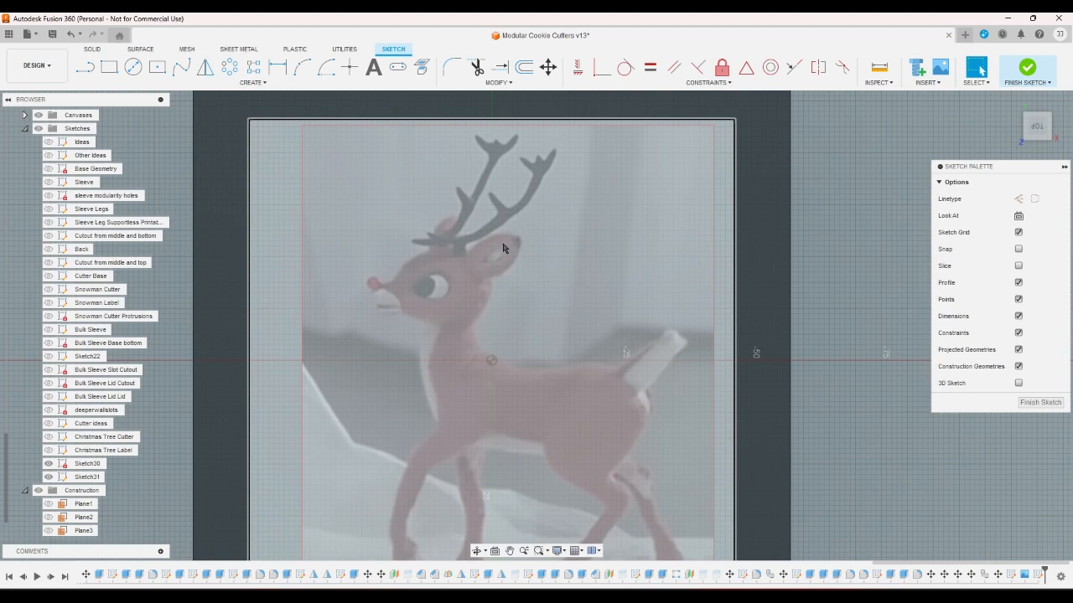
scroll(495, 146, up, 5)
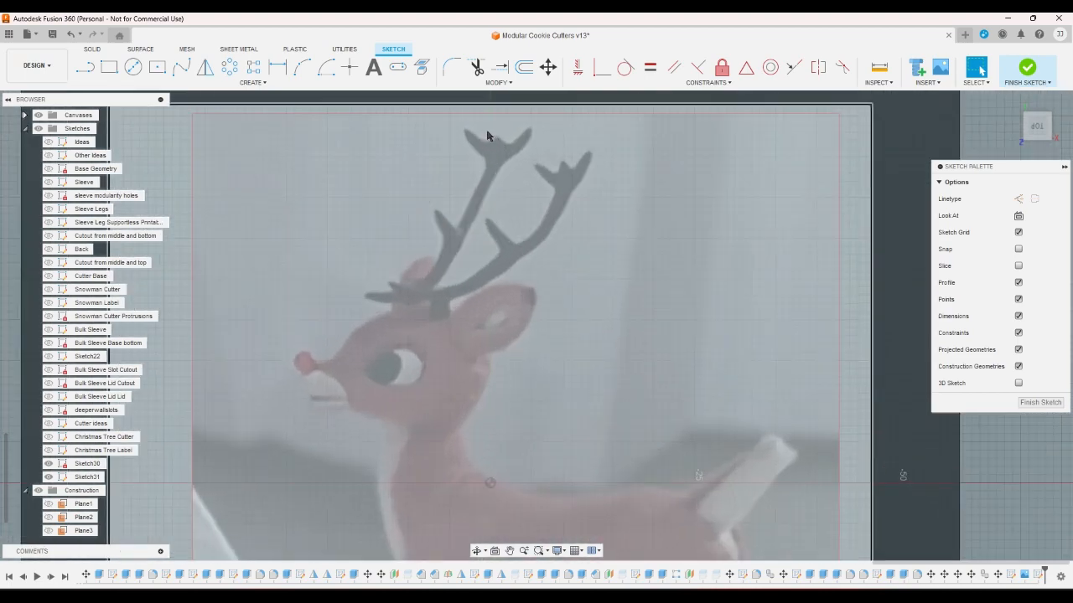
scroll(503, 138, down, 5)
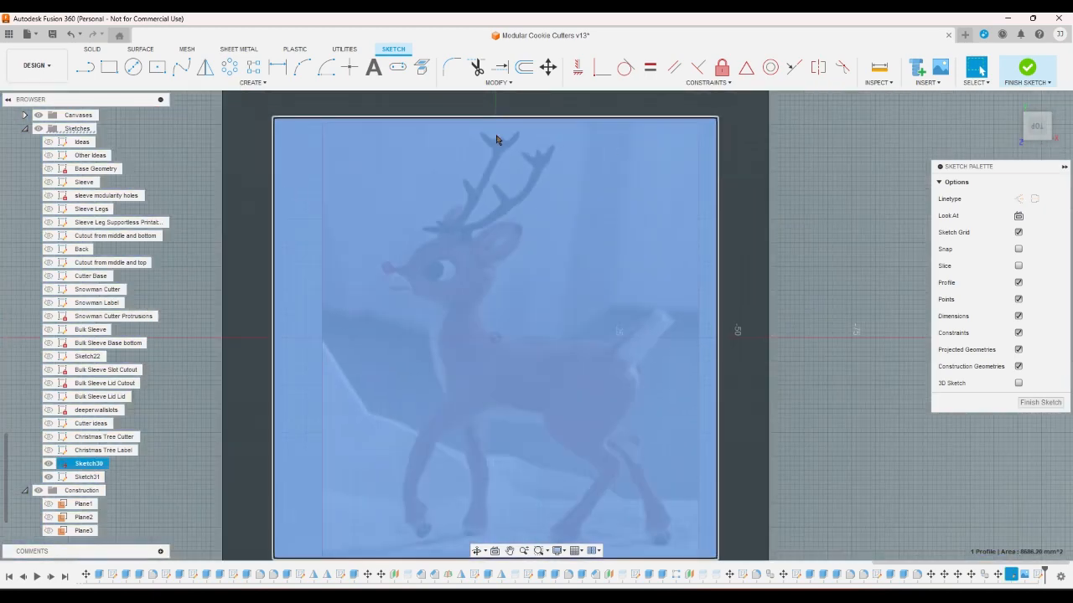
scroll(507, 151, up, 5)
scroll(508, 157, up, 2)
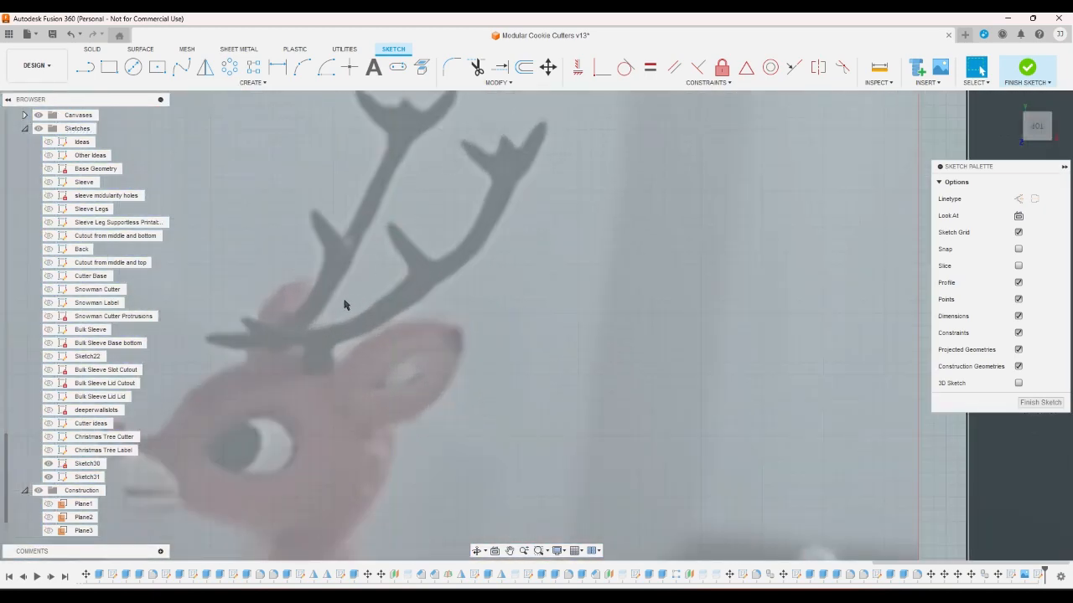
scroll(490, 210, down, 3)
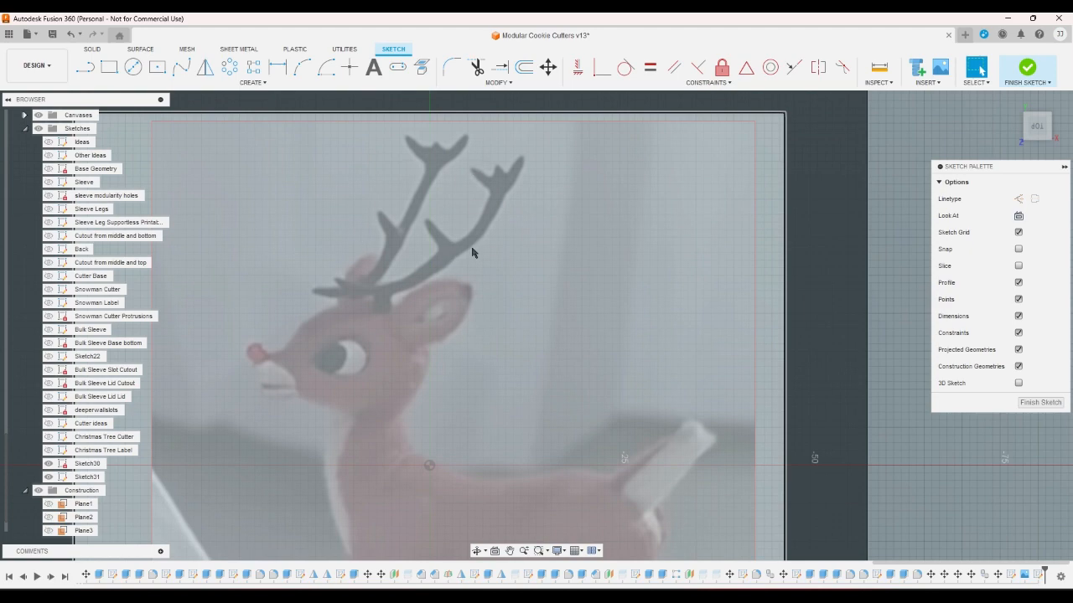
scroll(472, 252, down, 3)
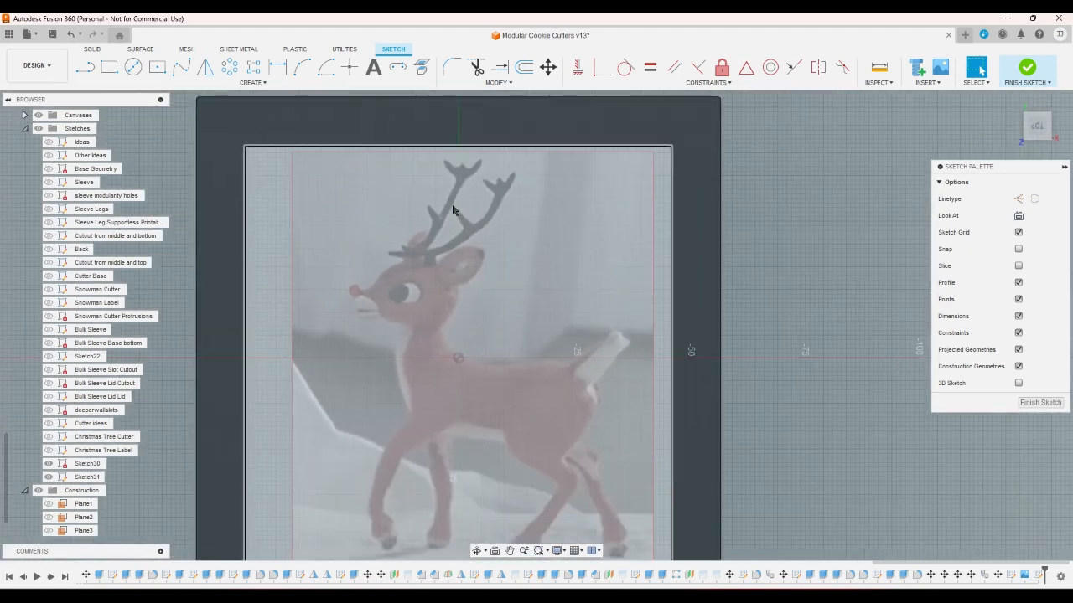
scroll(453, 210, down, 2)
scroll(484, 200, up, 2)
scroll(485, 200, down, 2)
scroll(484, 200, up, 1)
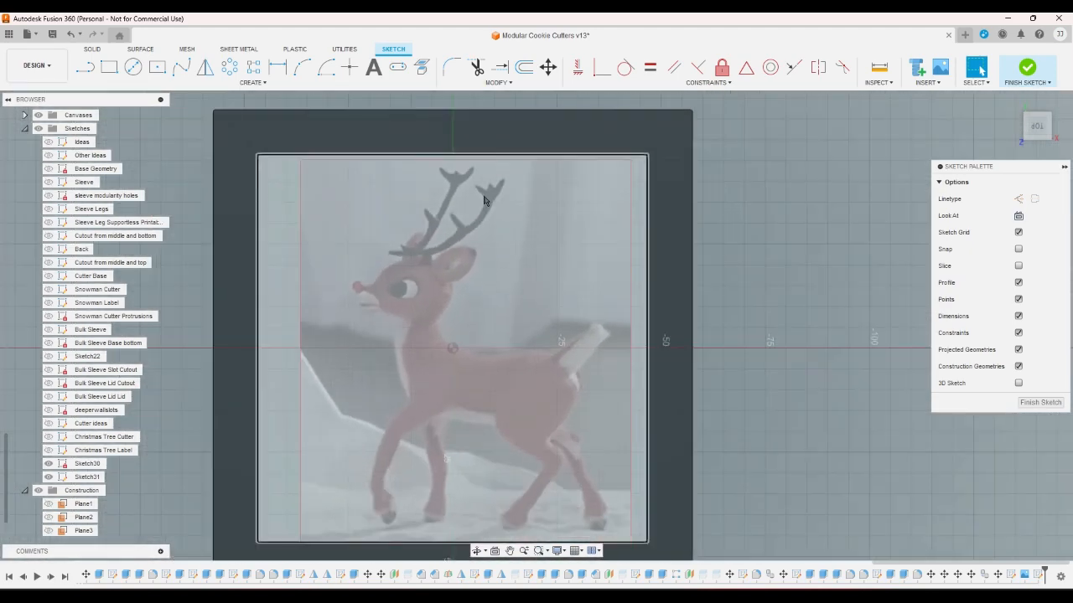
scroll(461, 279, down, 2)
scroll(426, 363, up, 3)
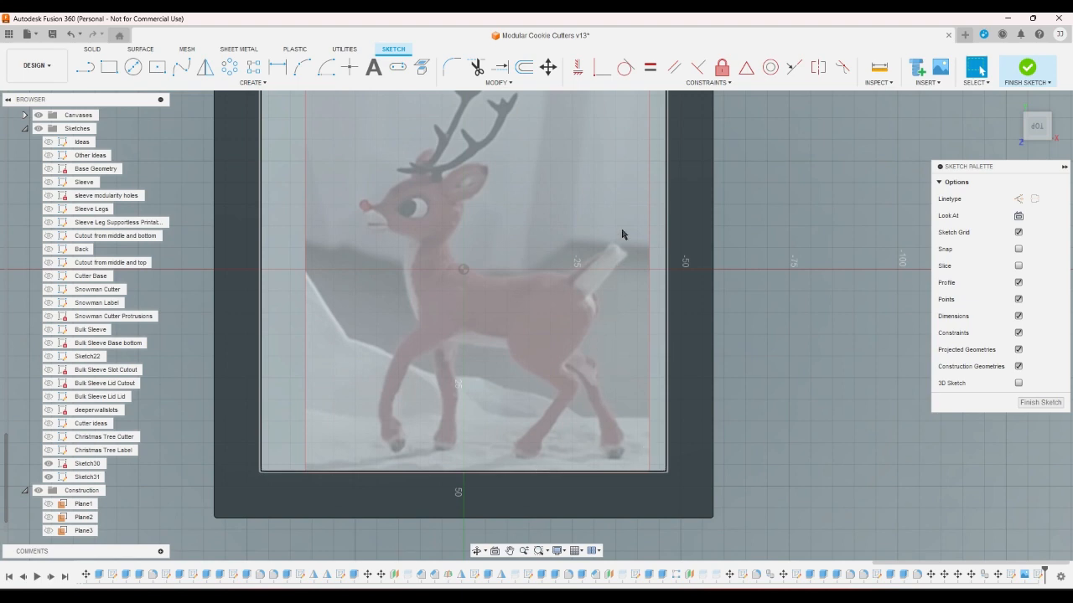
scroll(602, 305, up, 2)
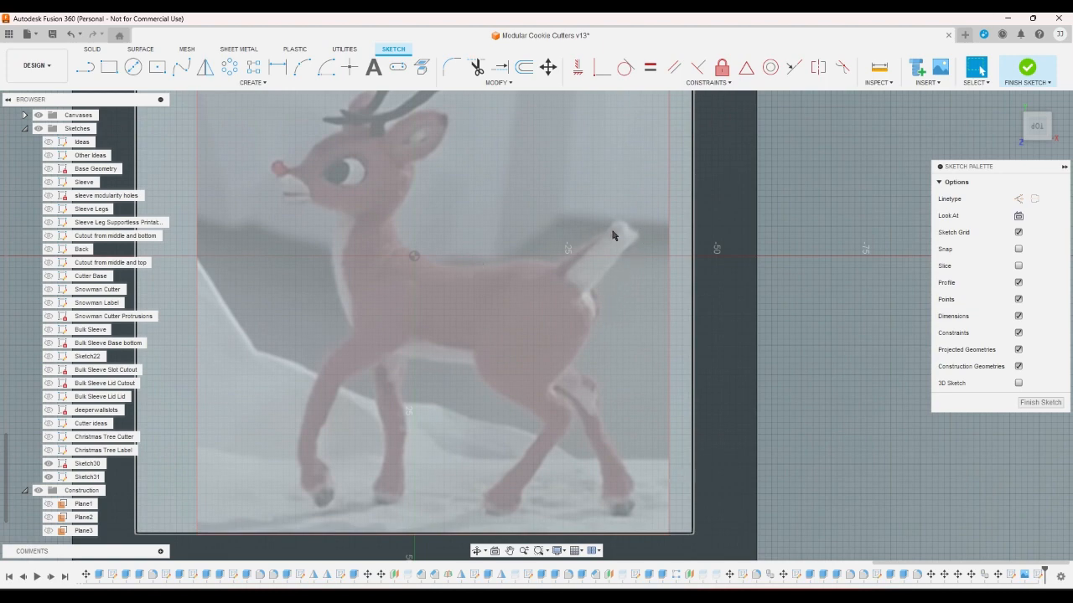
scroll(545, 391, down, 2)
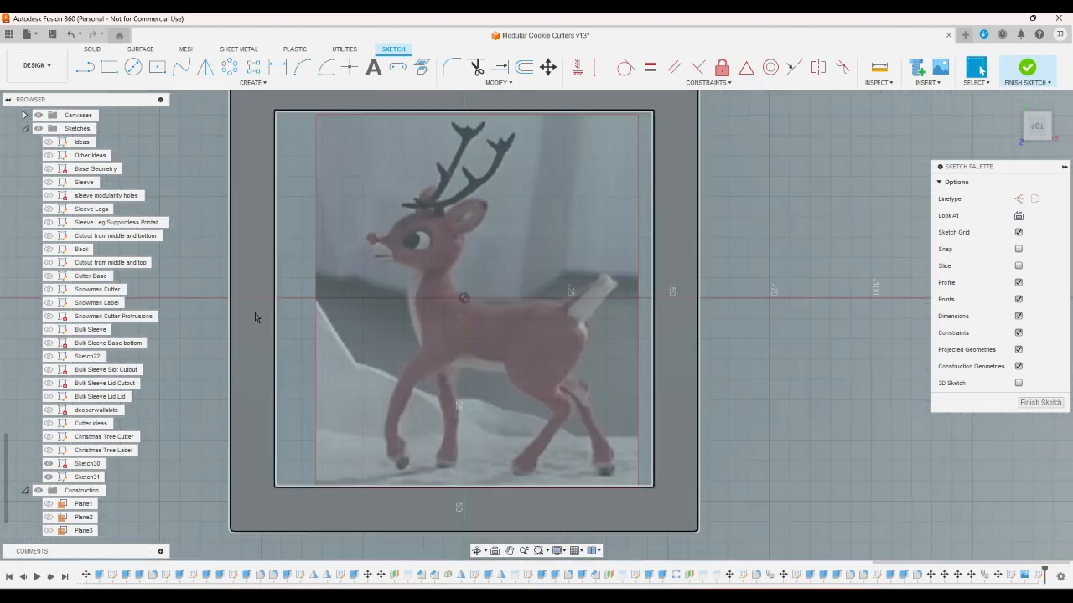
scroll(689, 272, up, 2)
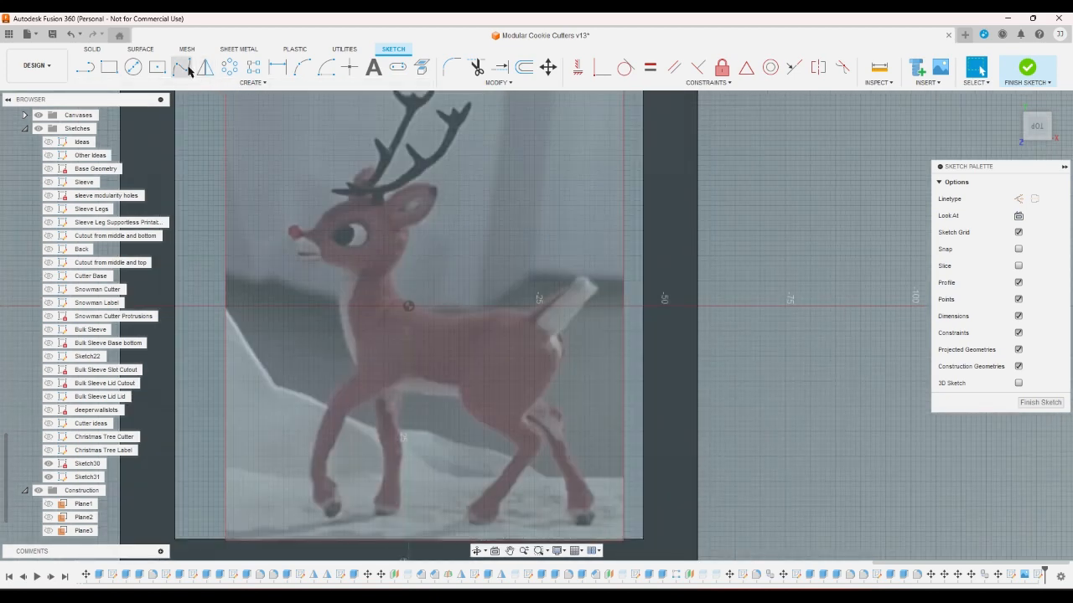
Step: Sketch a circle about 2.5 mm in diameter around the reindeer's red nose
click(133, 67)
scroll(285, 214, up, 5)
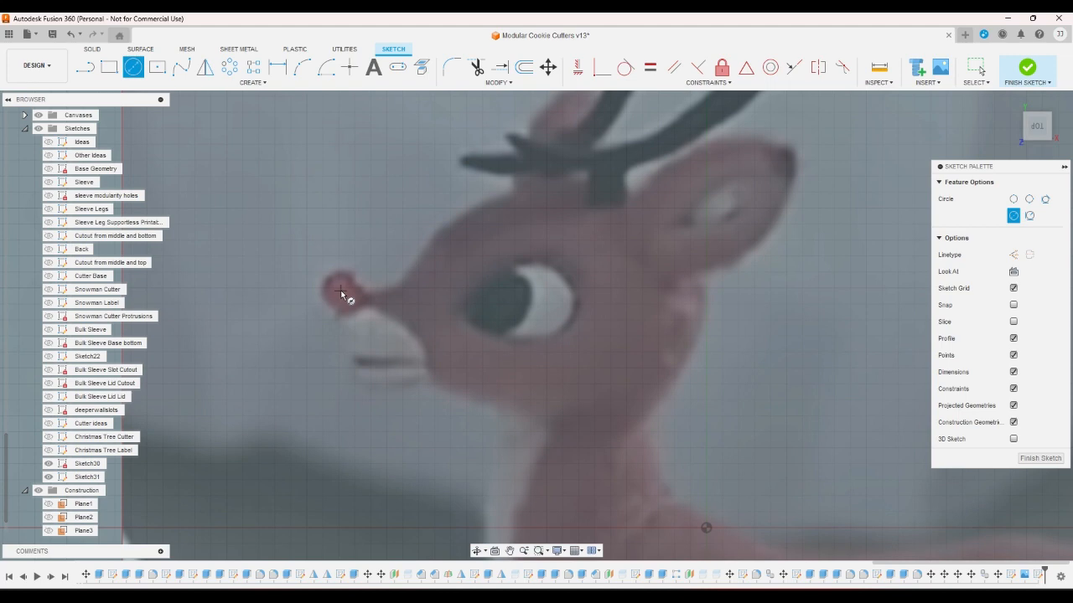
click(340, 290)
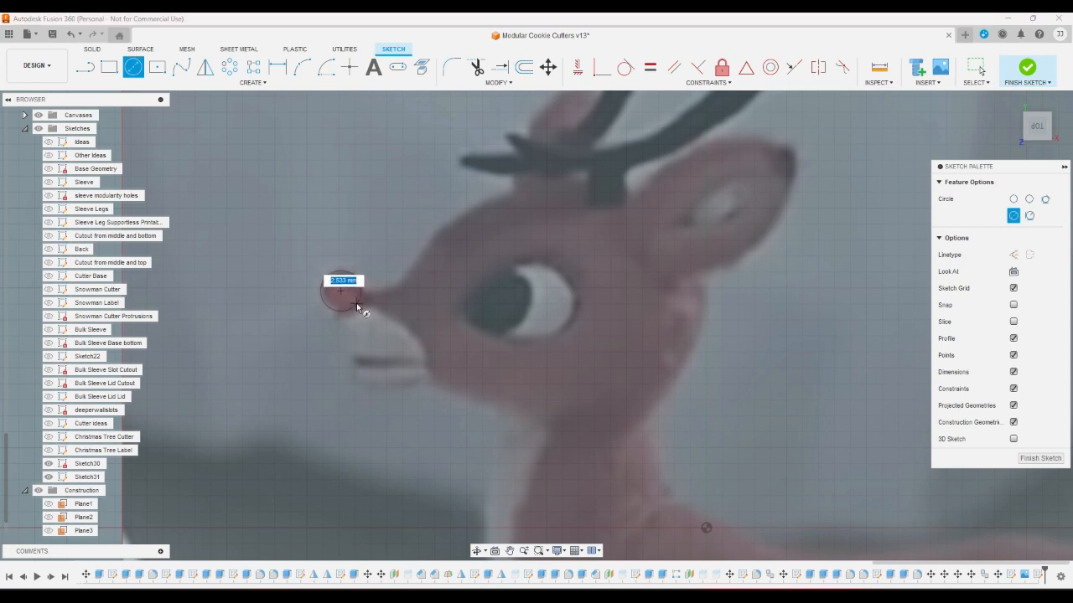
click(358, 307)
scroll(371, 260, down, 2)
right_click(364, 258)
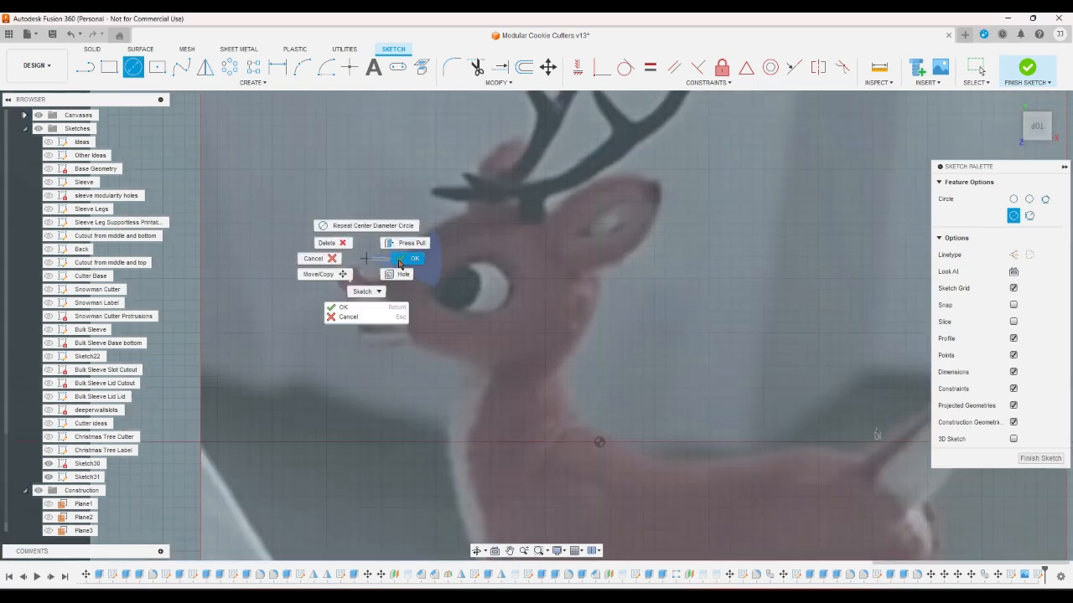
click(400, 261)
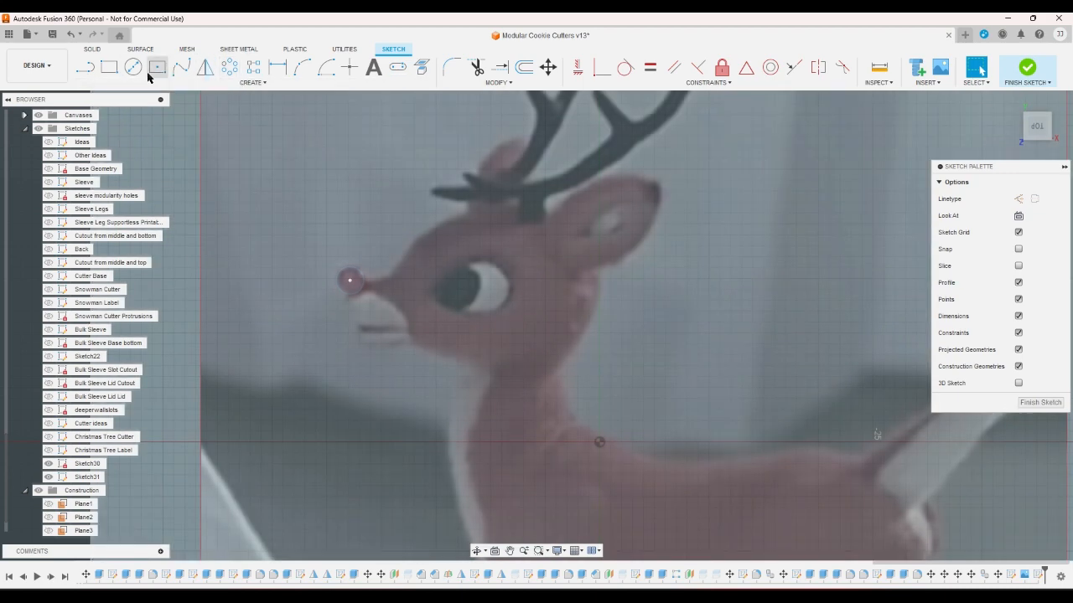
click(133, 67)
click(454, 256)
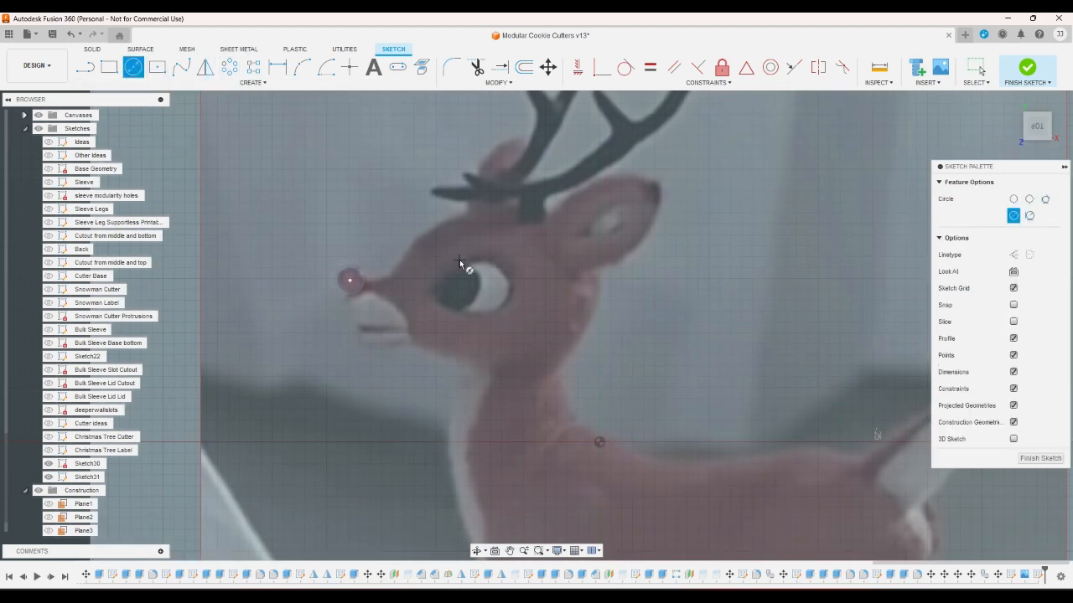
right_click(419, 244)
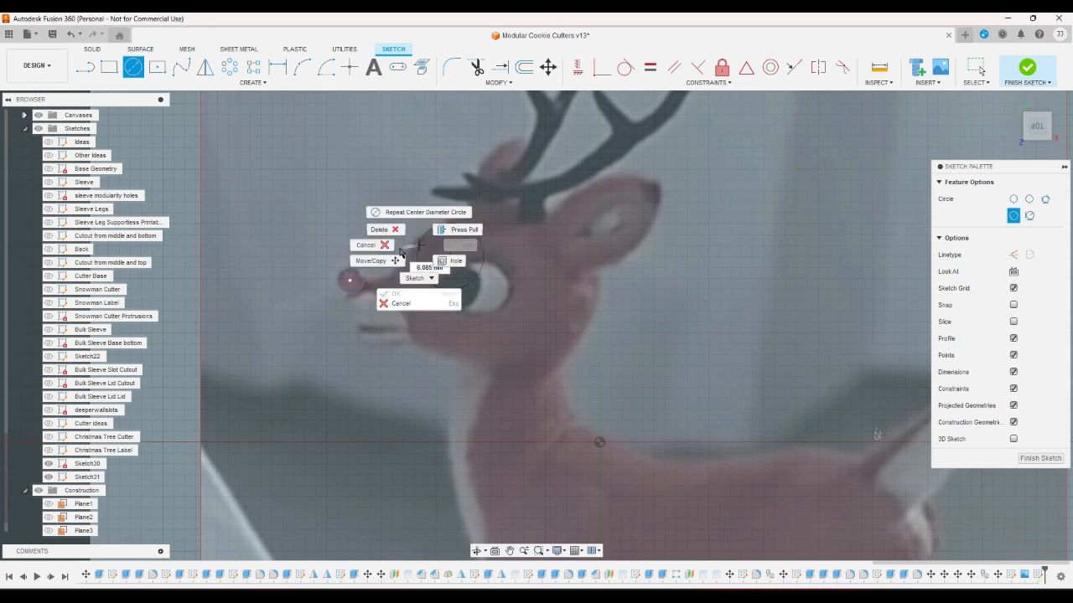
click(384, 244)
Step: Trace the forehead with a three-point arc from the antler base to the snout, and move its lower end closer to the nose
click(301, 68)
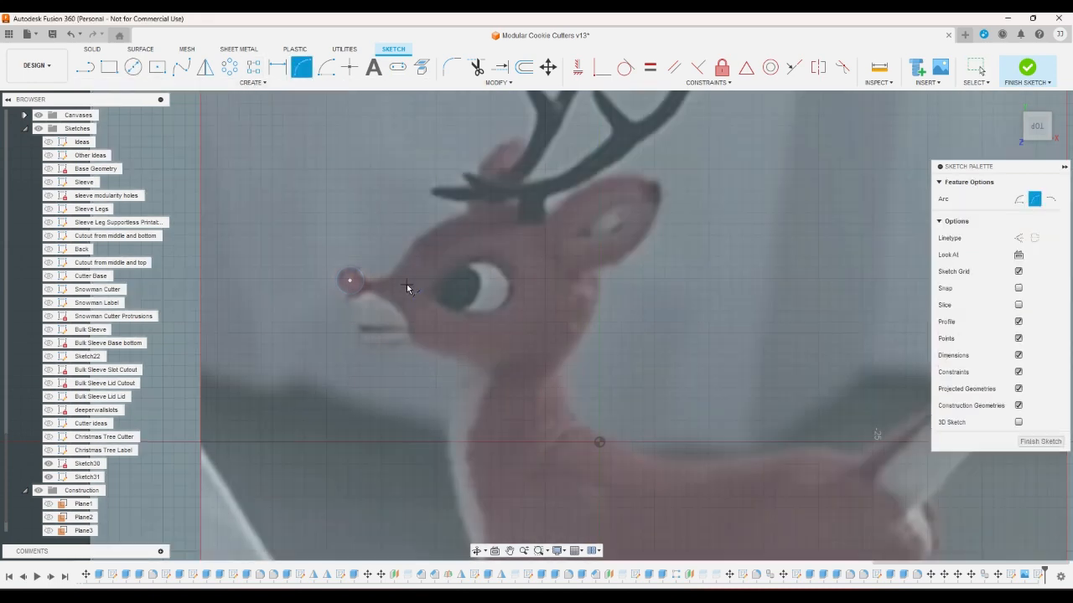
scroll(406, 284, up, 2)
click(493, 188)
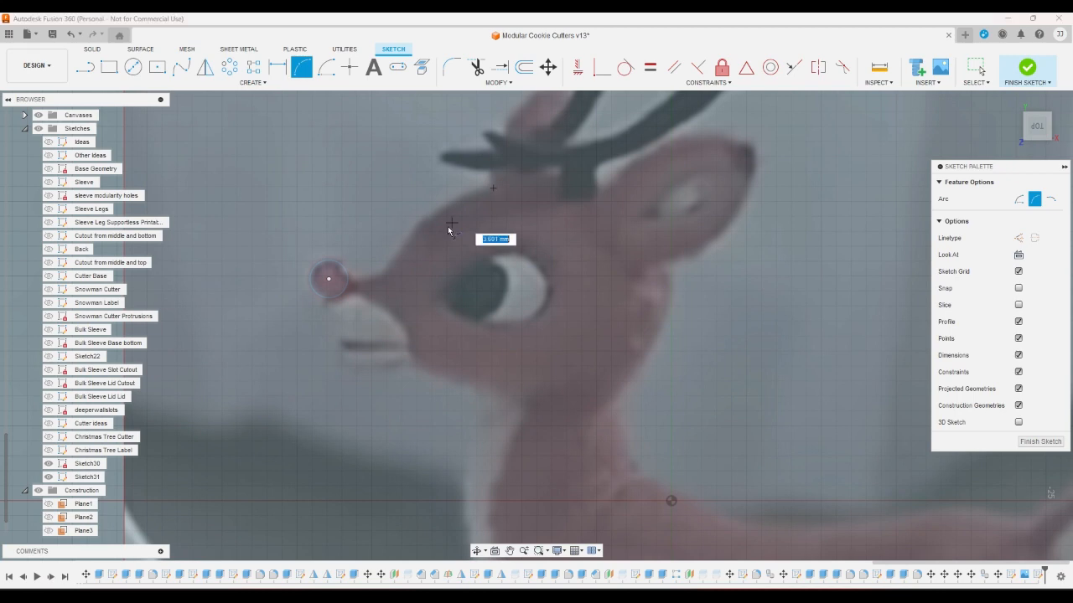
click(397, 271)
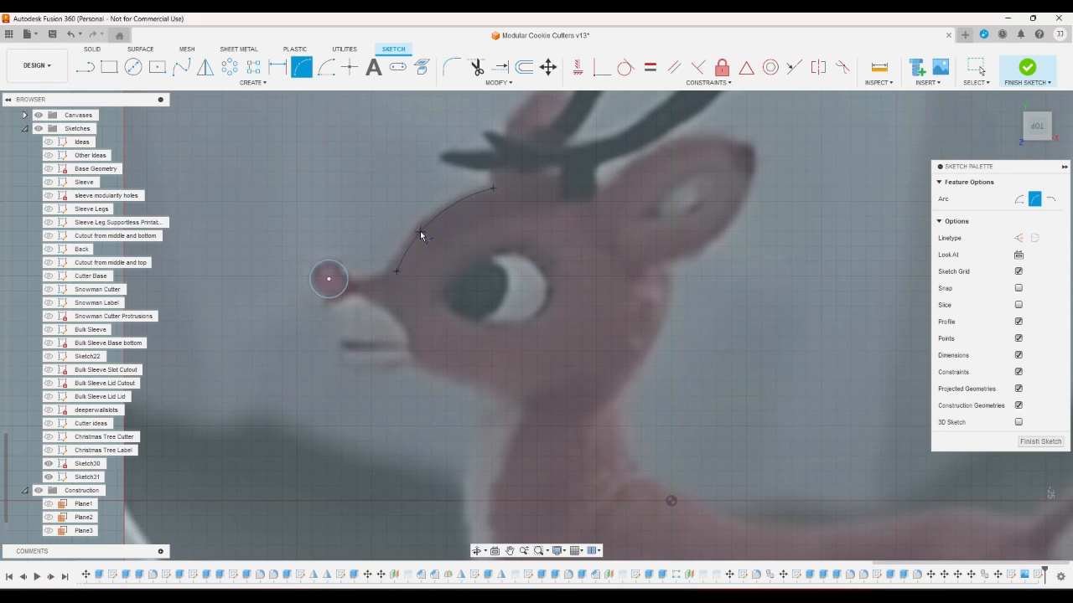
right_click(421, 236)
click(396, 282)
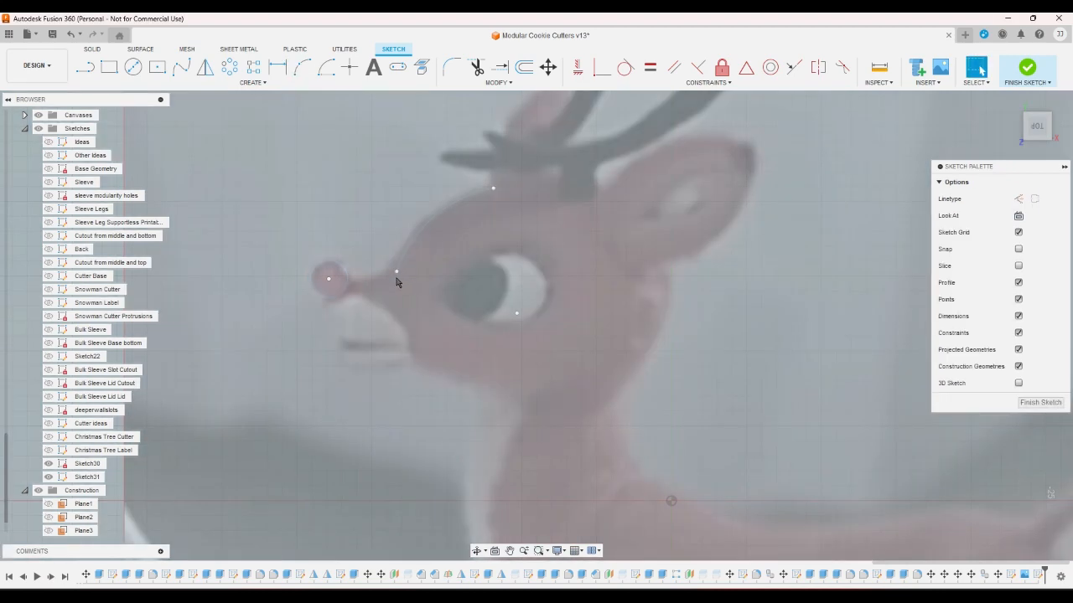
mouse_move(396, 271)
mouse_down()
mouse_move(328, 278)
mouse_move(384, 275)
mouse_up()
Step: Draw a line along the snout from the forehead arc's lower end to the nose circle's centre
click(85, 68)
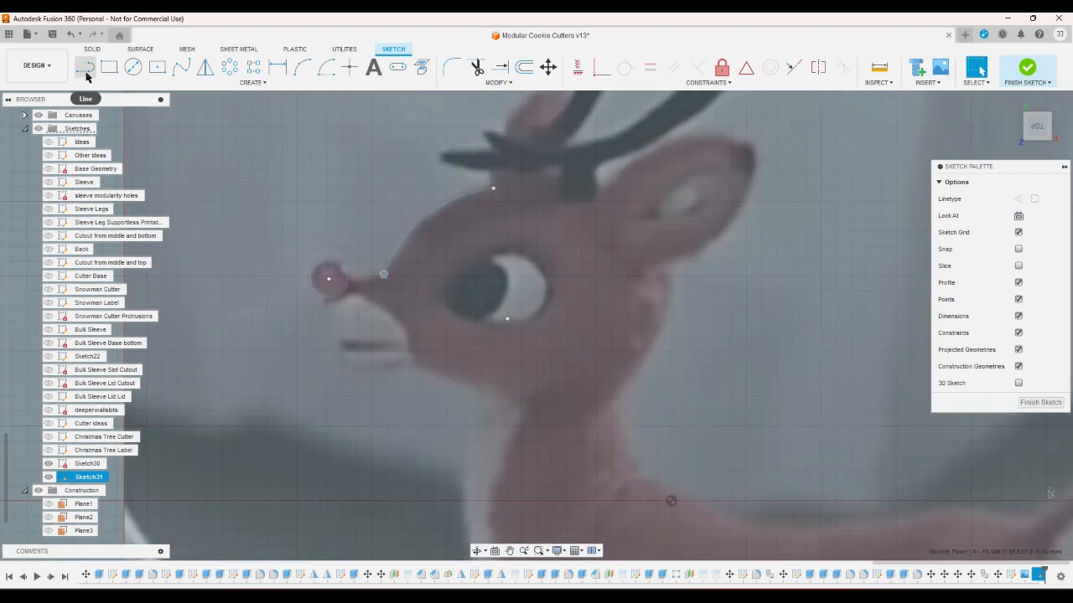
click(384, 274)
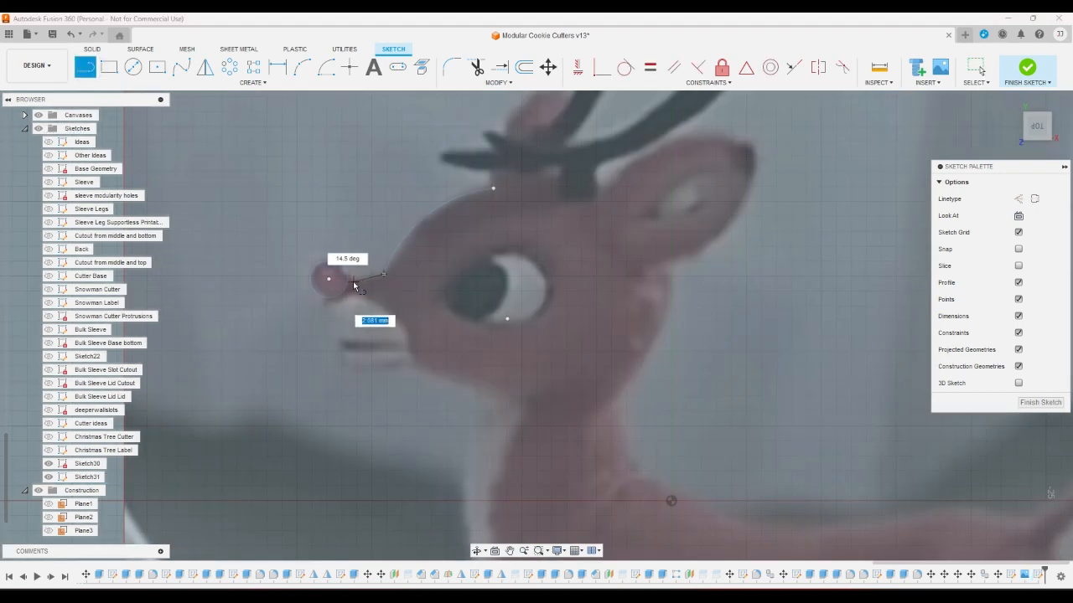
double_click(329, 278)
right_click(383, 296)
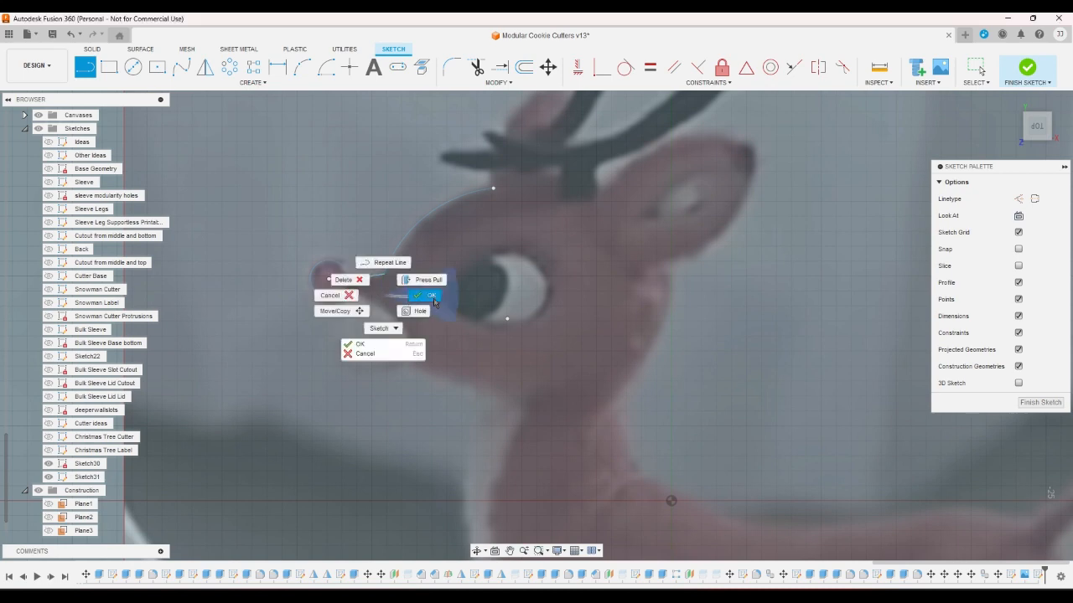
click(434, 300)
Step: Trace the front edge of the raised foreleg with a three-point arc spanning about 24 mm from above the hoof to the chest
scroll(422, 313, down, 2)
scroll(364, 450, up, 2)
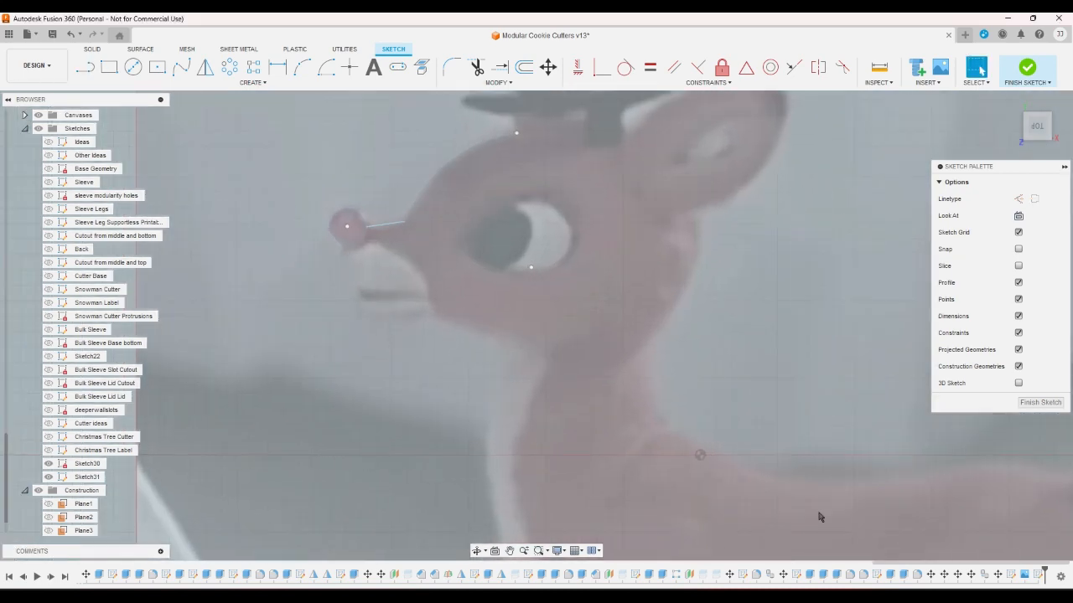
scroll(391, 354, down, 3)
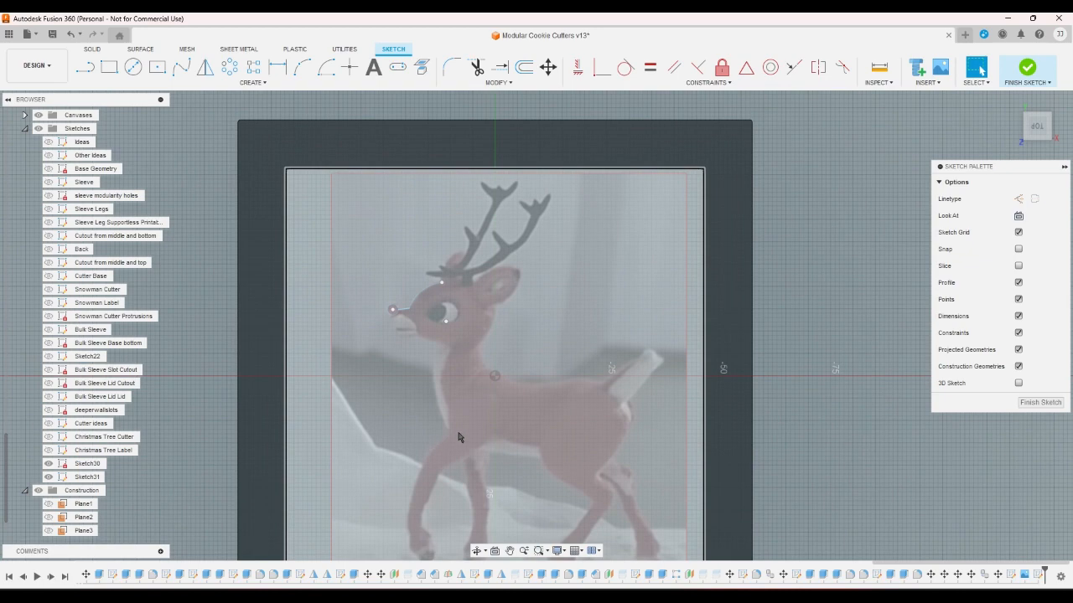
scroll(460, 436, down, 2)
click(301, 67)
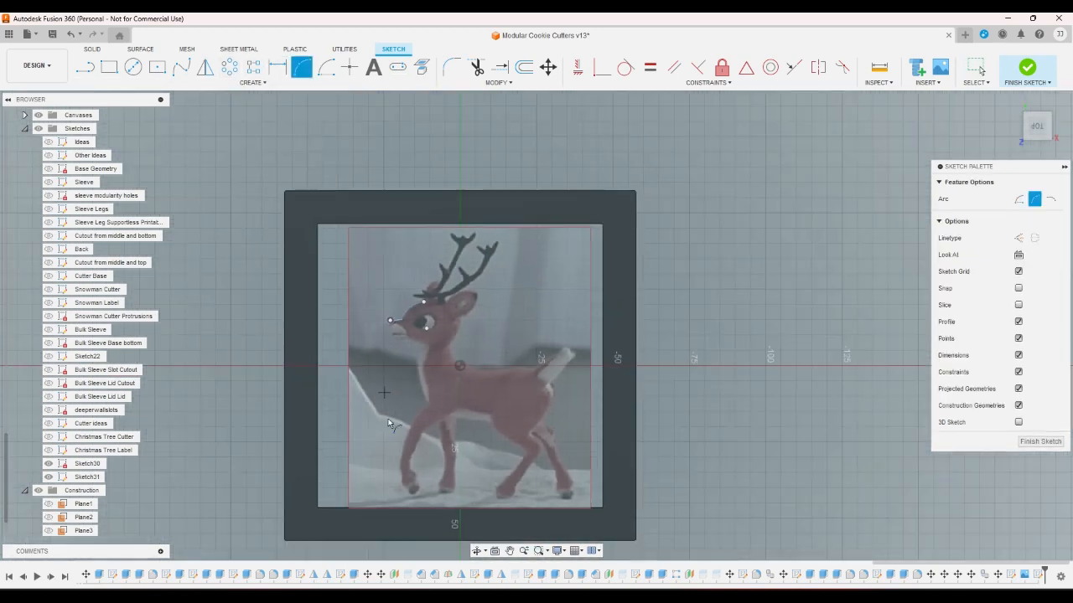
scroll(394, 444, up, 4)
scroll(394, 466, down, 2)
scroll(391, 462, up, 2)
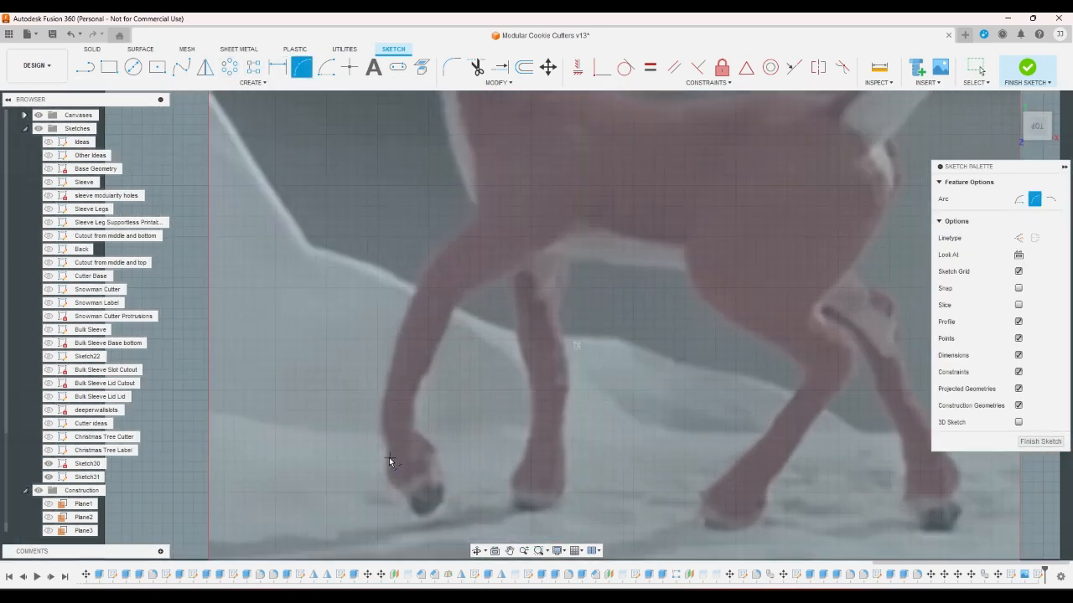
scroll(388, 460, down, 2)
click(385, 446)
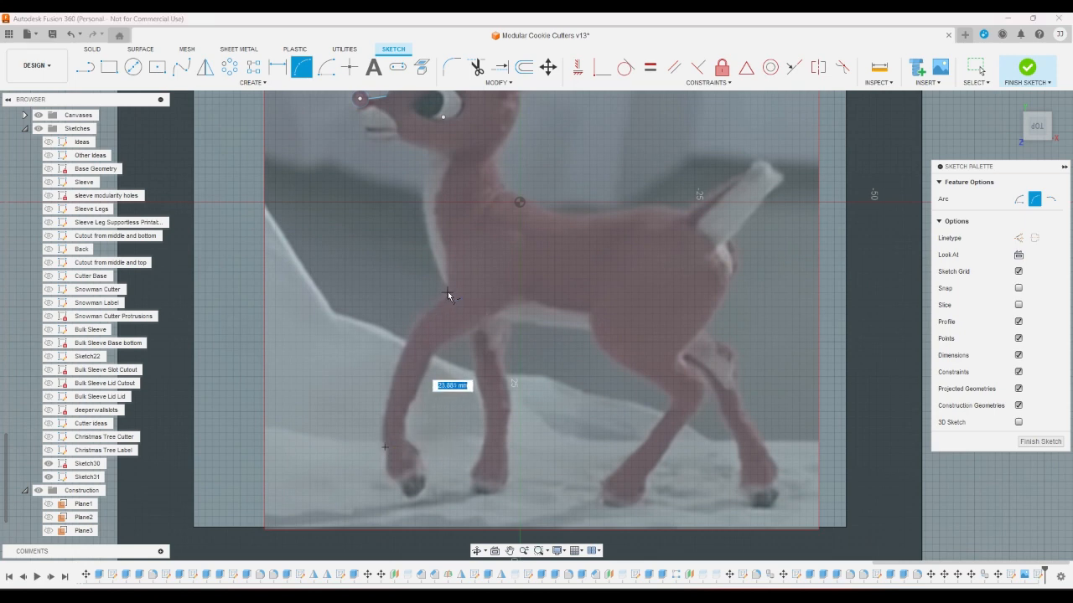
click(448, 289)
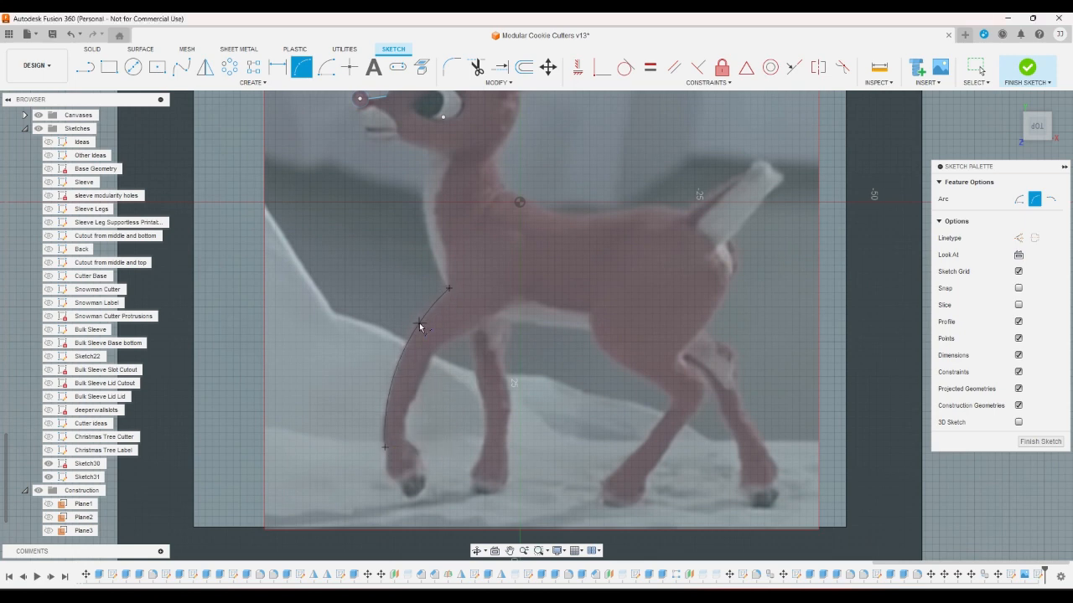
click(421, 326)
Step: Trace the front edge of the hind thigh with a three-point arc from the rear of the belly to the hind leg's bend
scroll(402, 335, down, 3)
scroll(382, 348, up, 2)
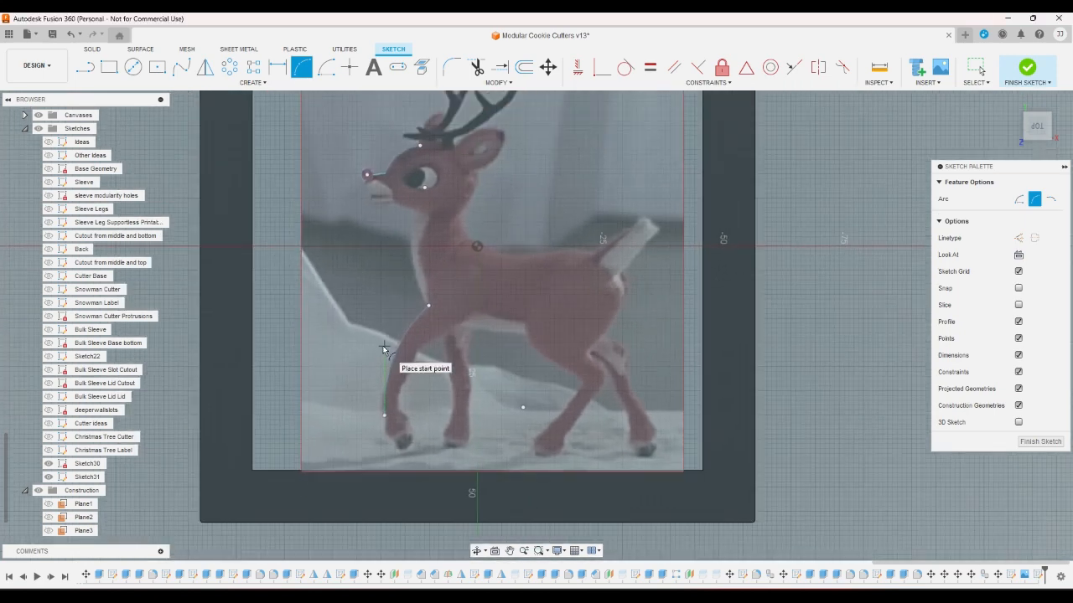
scroll(394, 349, up, 1)
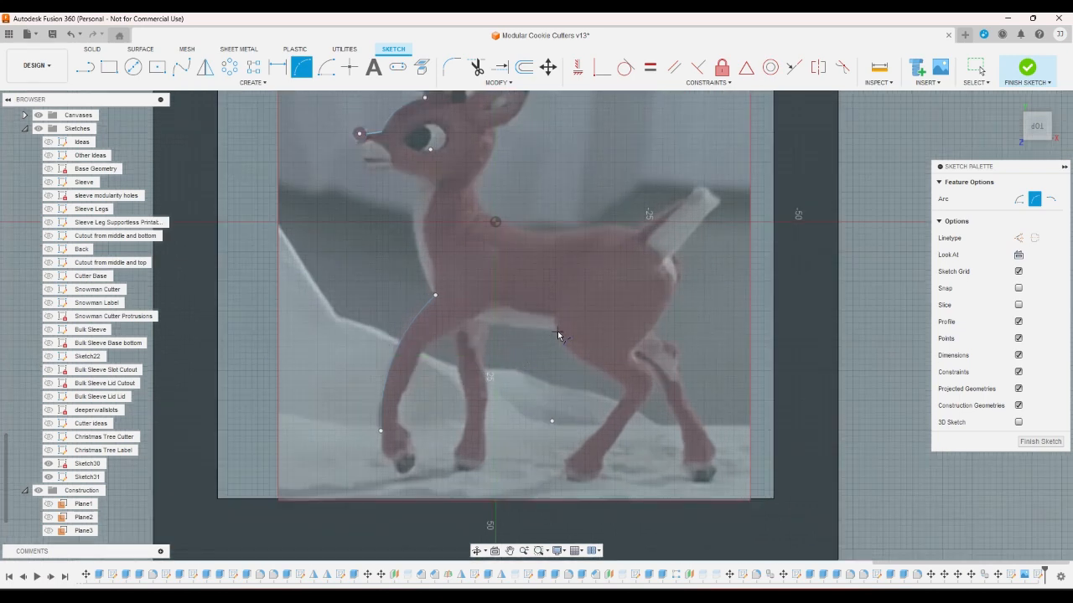
scroll(556, 333, up, 4)
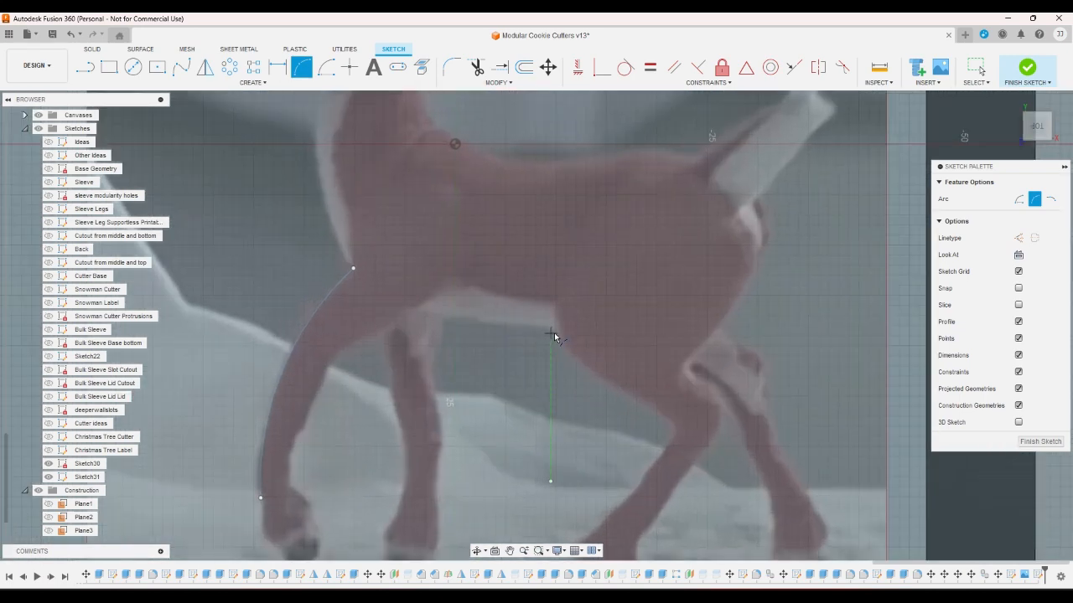
click(557, 333)
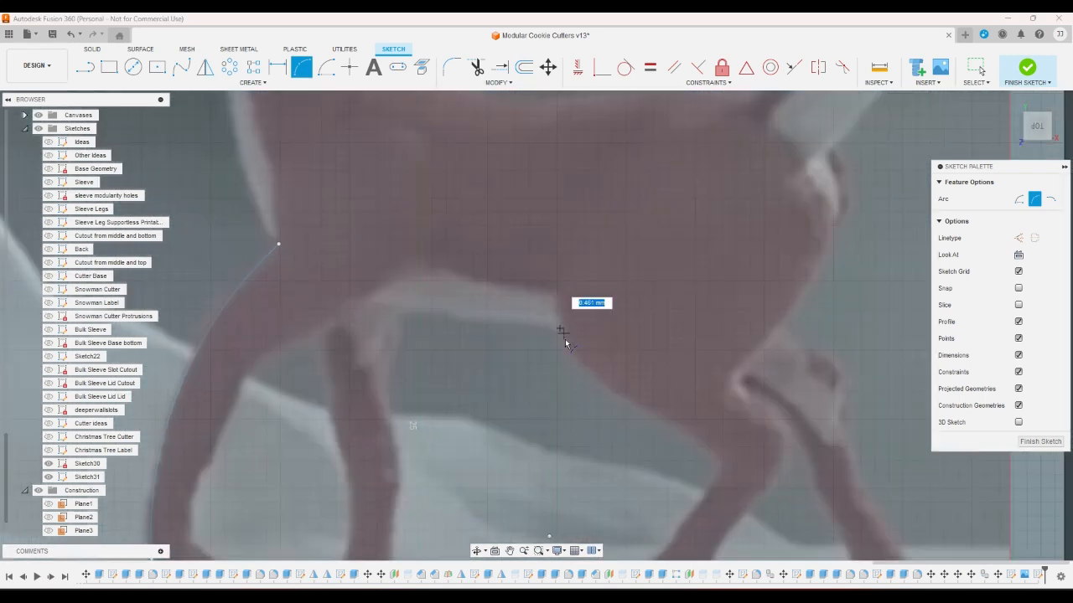
click(726, 457)
click(610, 396)
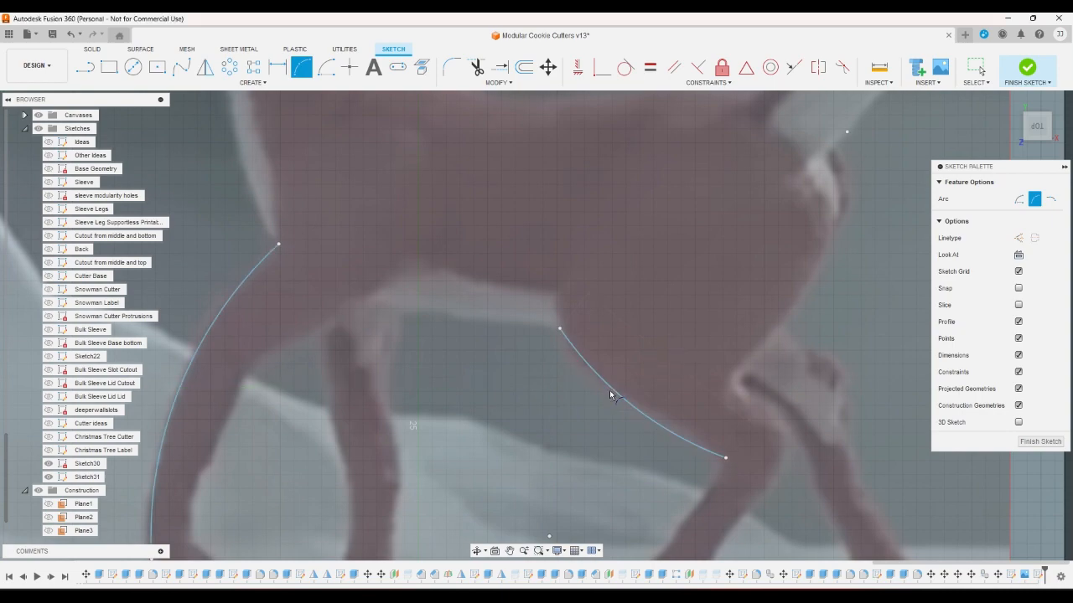
Step: Trace the belly with a shallow three-point arc from the front of the hind thigh arc to behind the forelegs
scroll(442, 367, down, 5)
scroll(414, 330, up, 3)
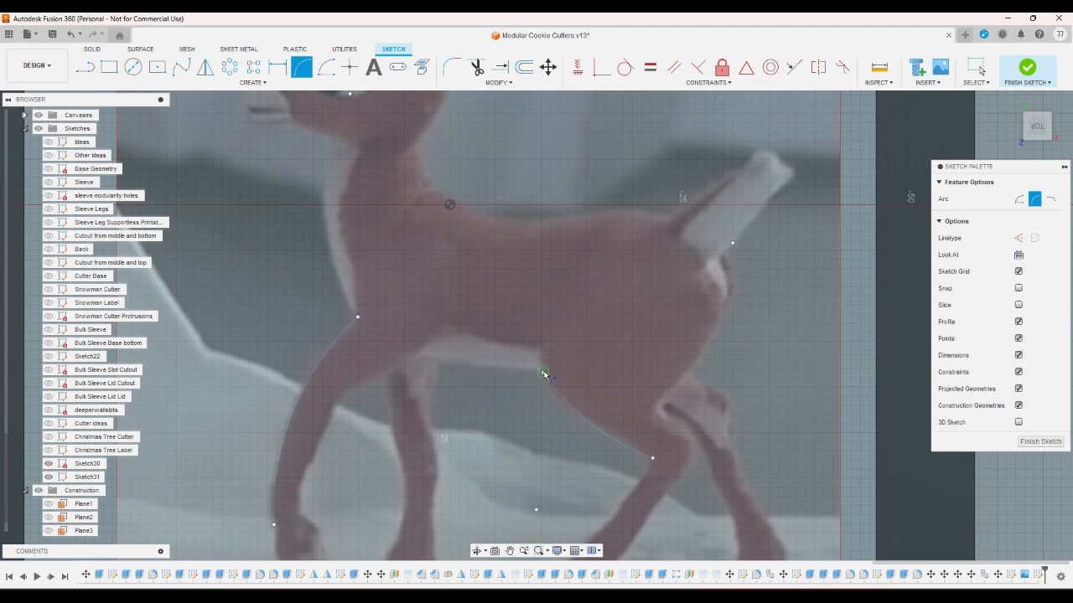
click(543, 372)
click(434, 361)
click(474, 367)
scroll(485, 315, down, 5)
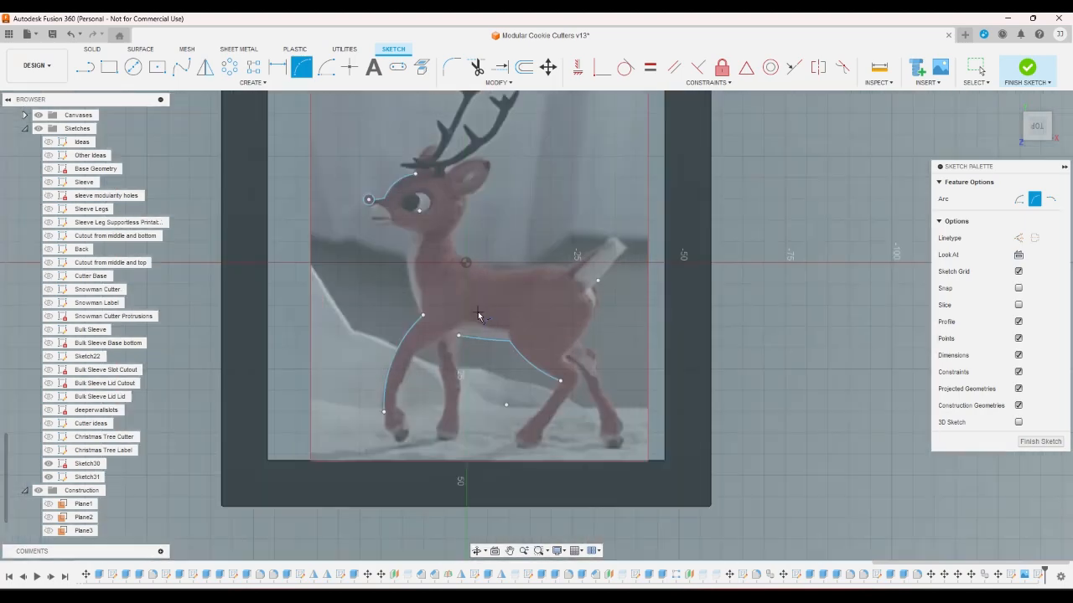
Step: Trace the rump with two connected three-point arcs from below the tail down to the top of the rear hind leg
scroll(560, 298, up, 5)
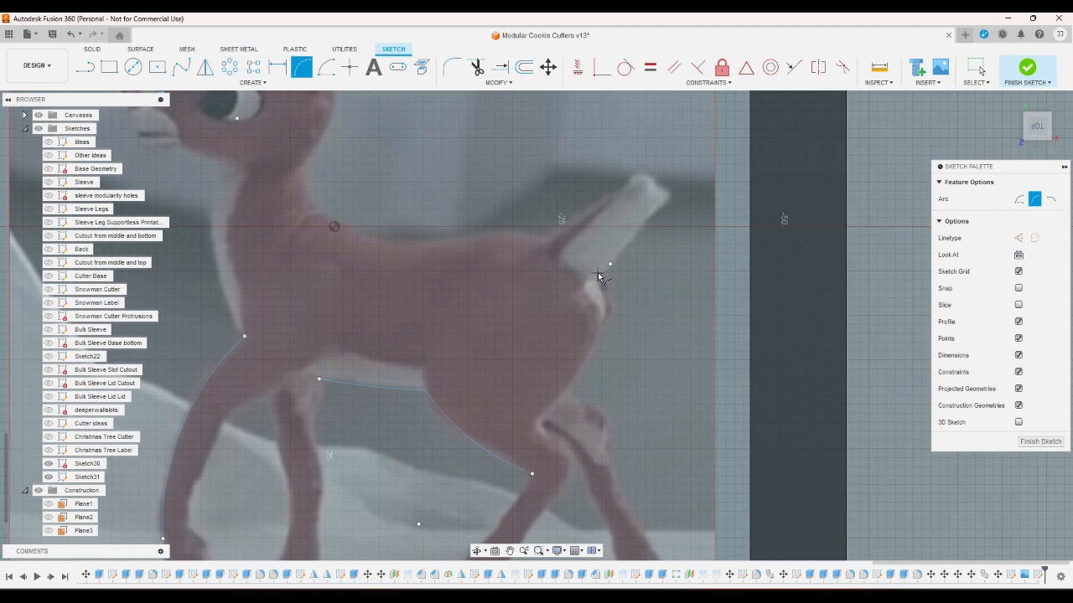
click(598, 274)
click(600, 335)
click(611, 316)
click(600, 334)
click(569, 390)
click(591, 362)
right_click(651, 350)
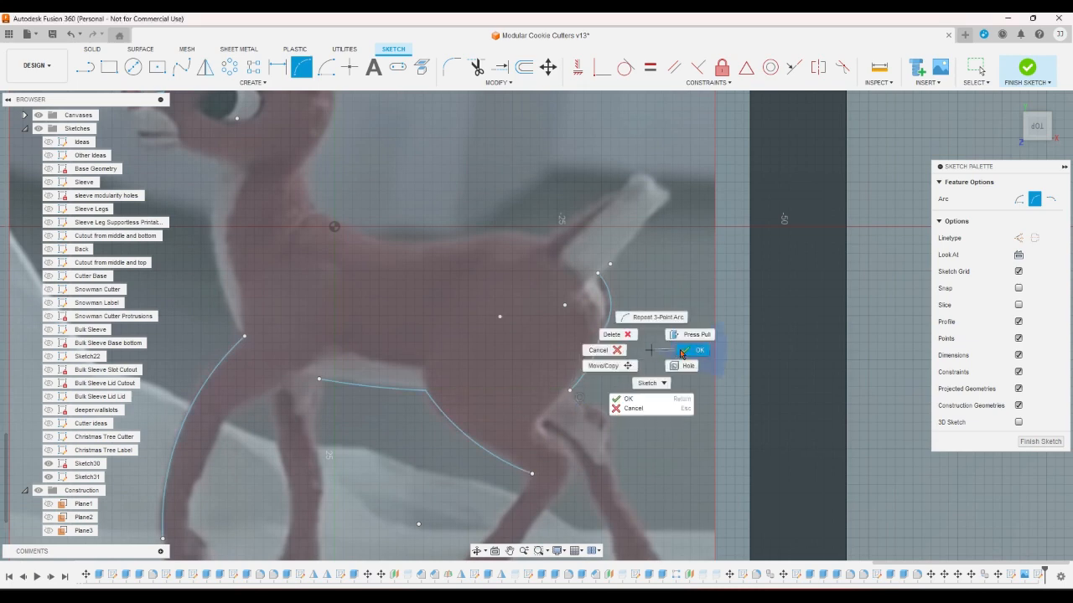
click(694, 350)
Step: Delete the upper rump arc and retrace it with a shallower three-point arc from the lower rump arc to the tail base
click(610, 310)
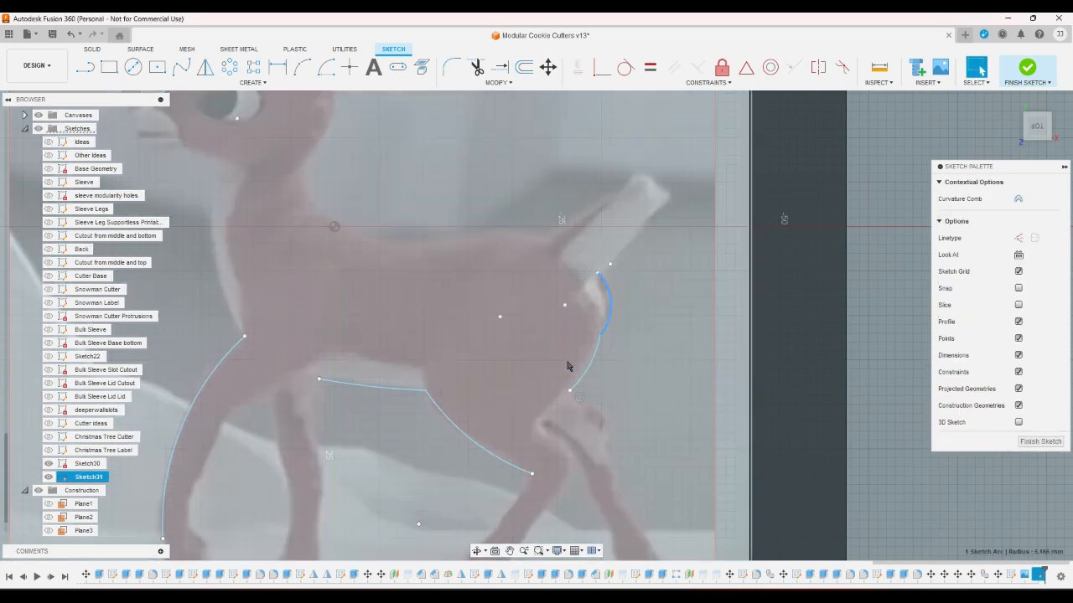
click(568, 366)
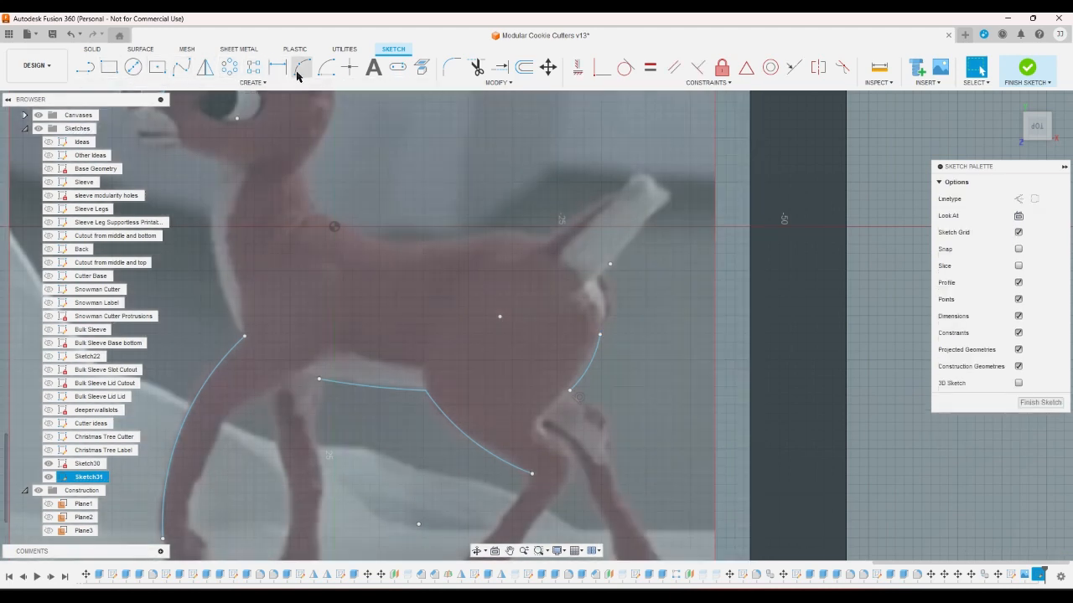
click(301, 67)
scroll(623, 308, up, 2)
click(591, 354)
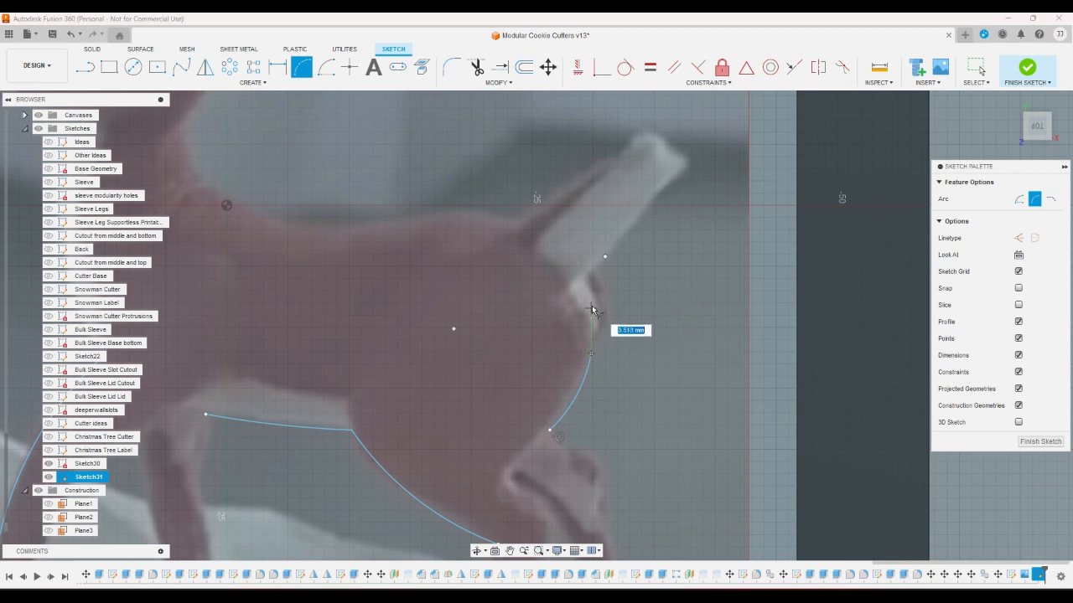
click(590, 274)
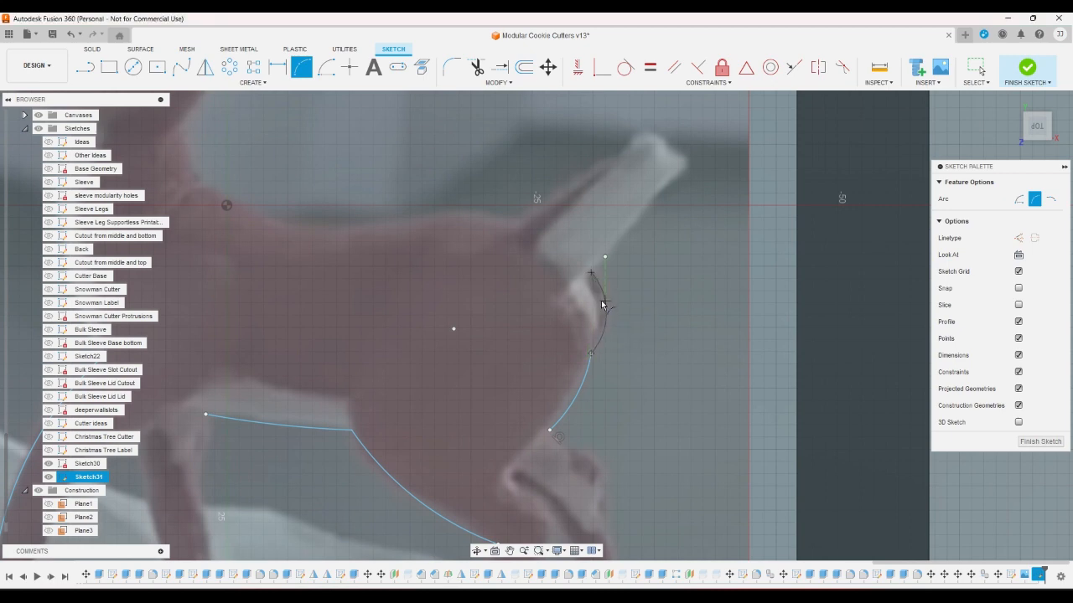
scroll(600, 319, up, 5)
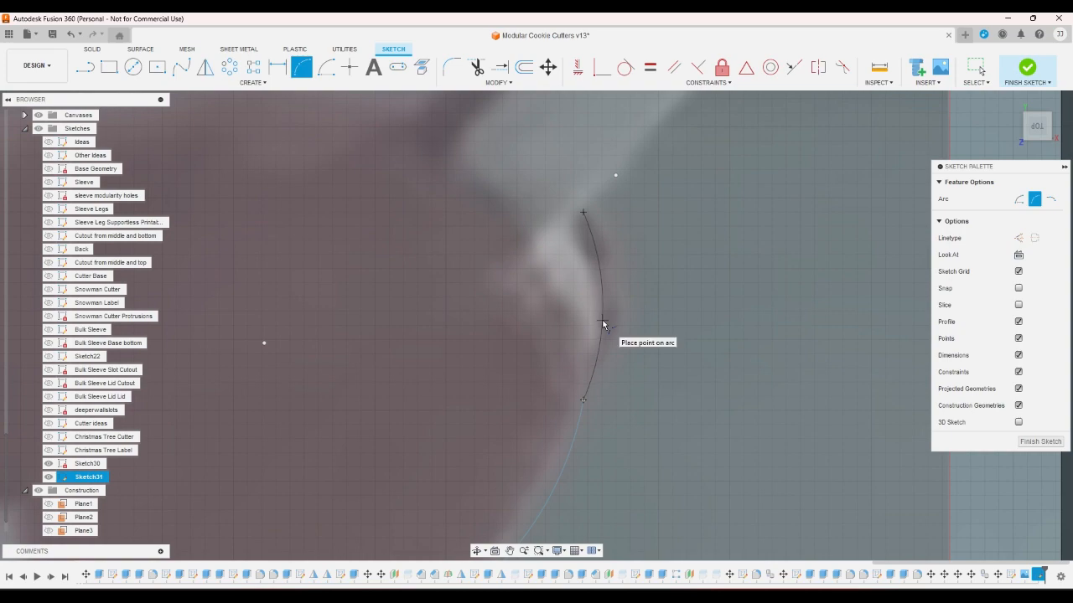
click(600, 319)
scroll(417, 336, down, 3)
scroll(367, 318, down, 5)
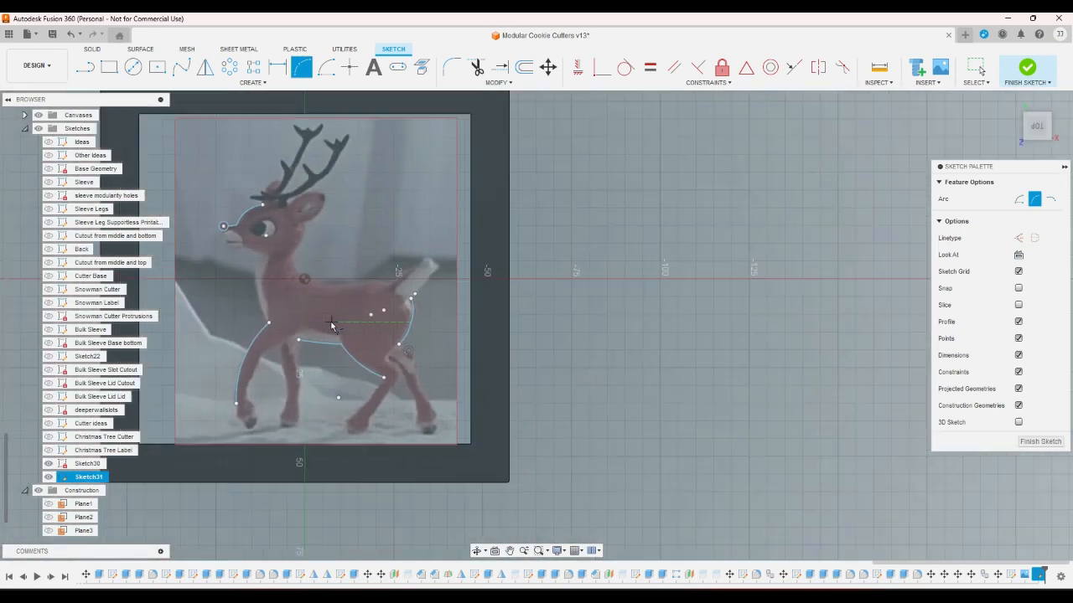
Step: Outline the tail with two lines, about 12 mm from the rump arc to the tail tip and about 16 mm to the back
scroll(335, 321, up, 3)
key(l)
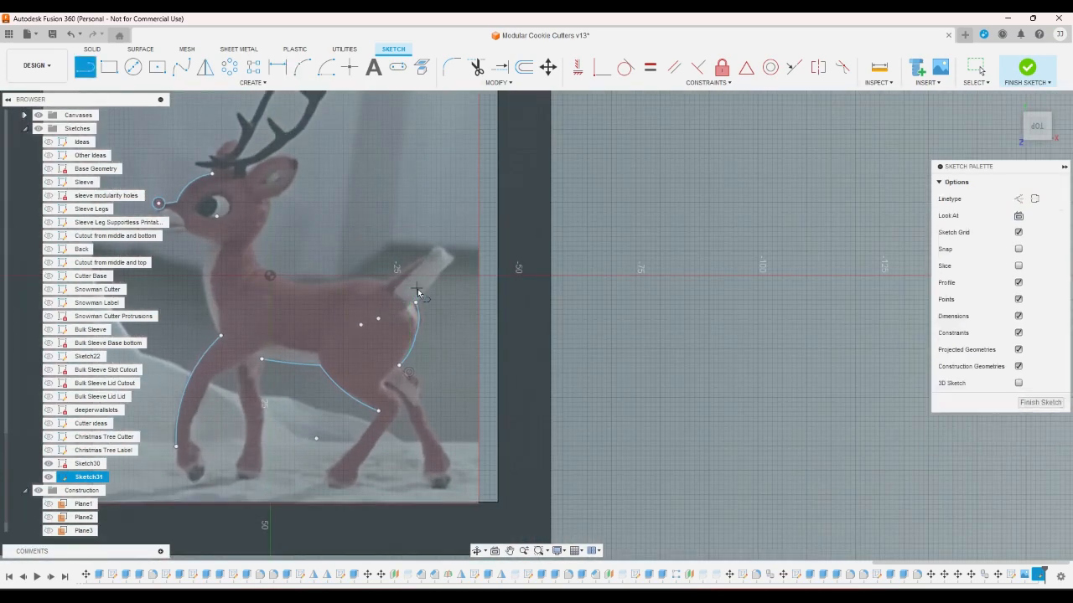
click(418, 300)
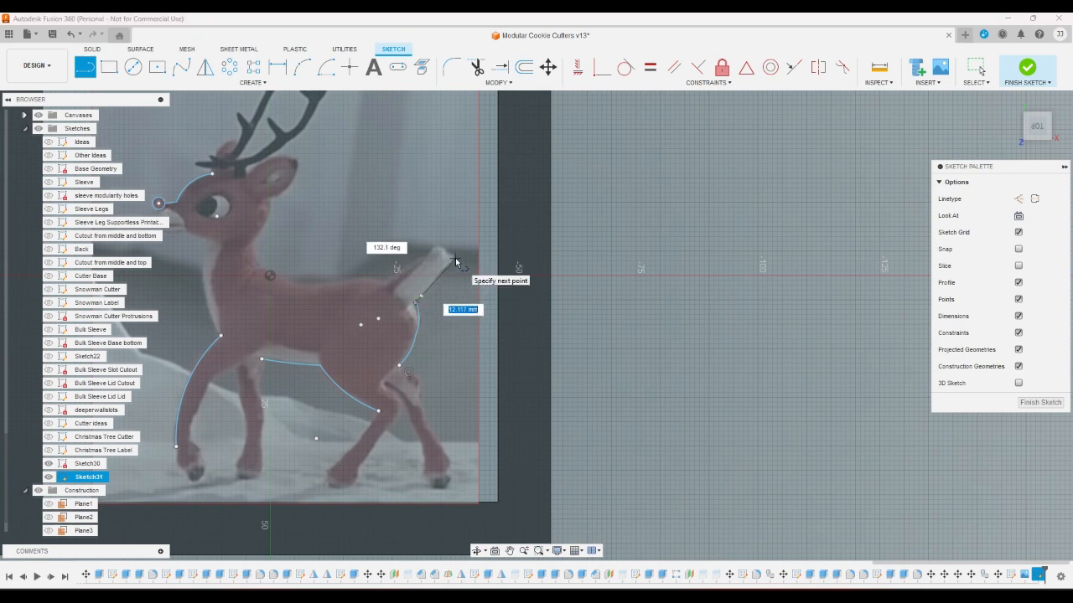
click(455, 257)
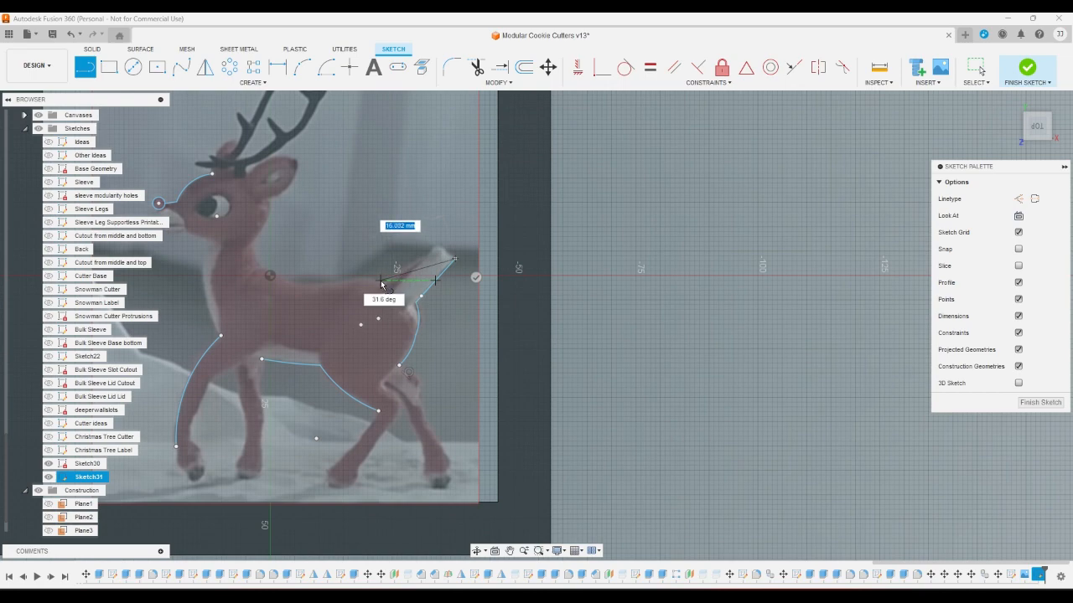
click(381, 280)
right_click(440, 240)
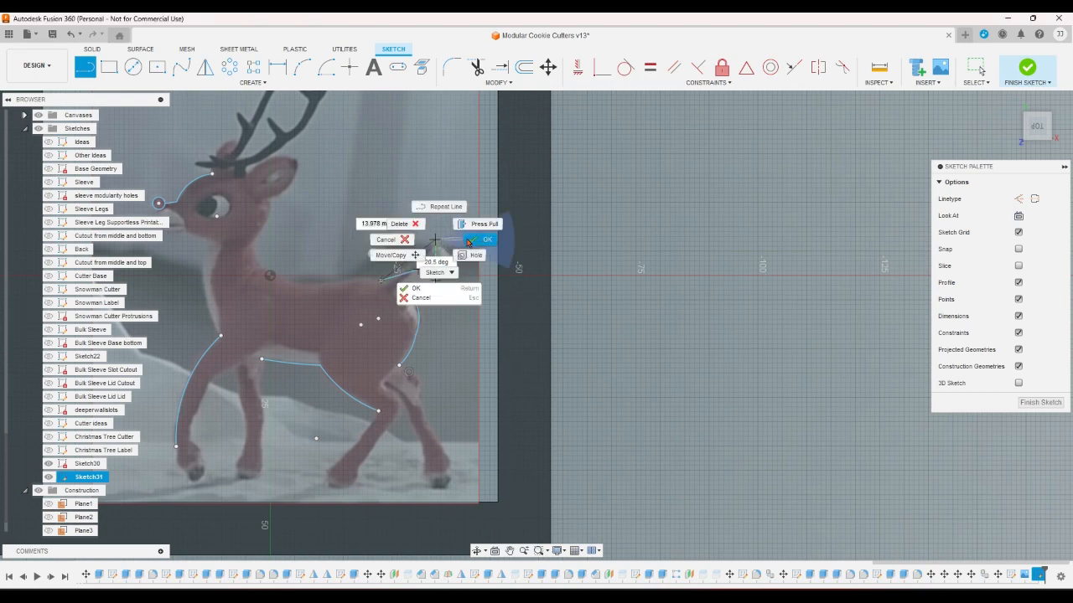
click(481, 239)
Step: Trace the tail's upper edge with a three-point arc from the line's end on the back to the tail tip
scroll(453, 257, up, 1)
scroll(454, 259, up, 2)
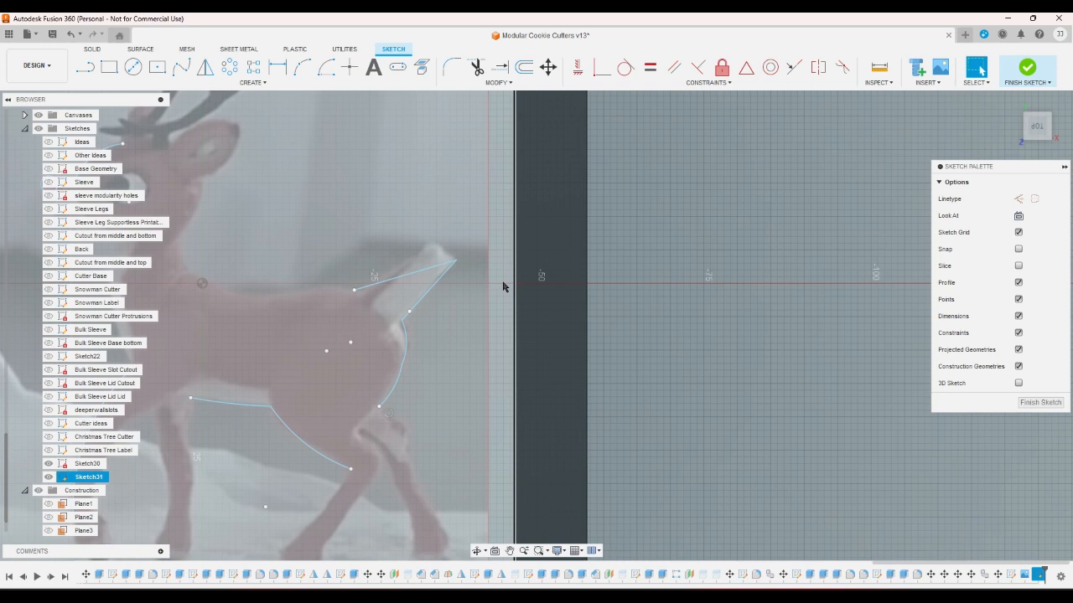
click(302, 67)
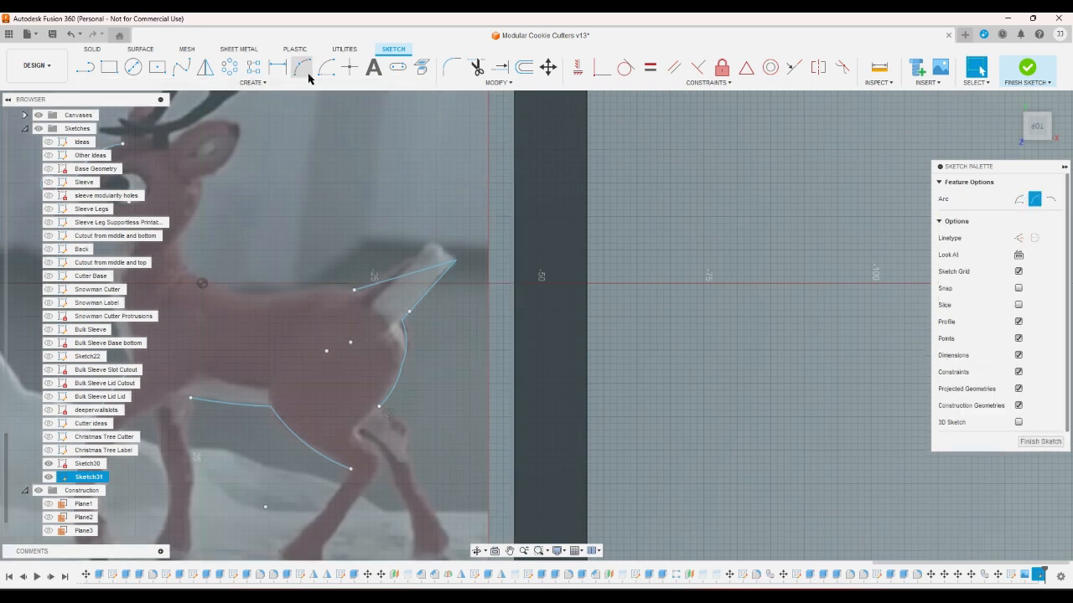
click(353, 290)
click(455, 260)
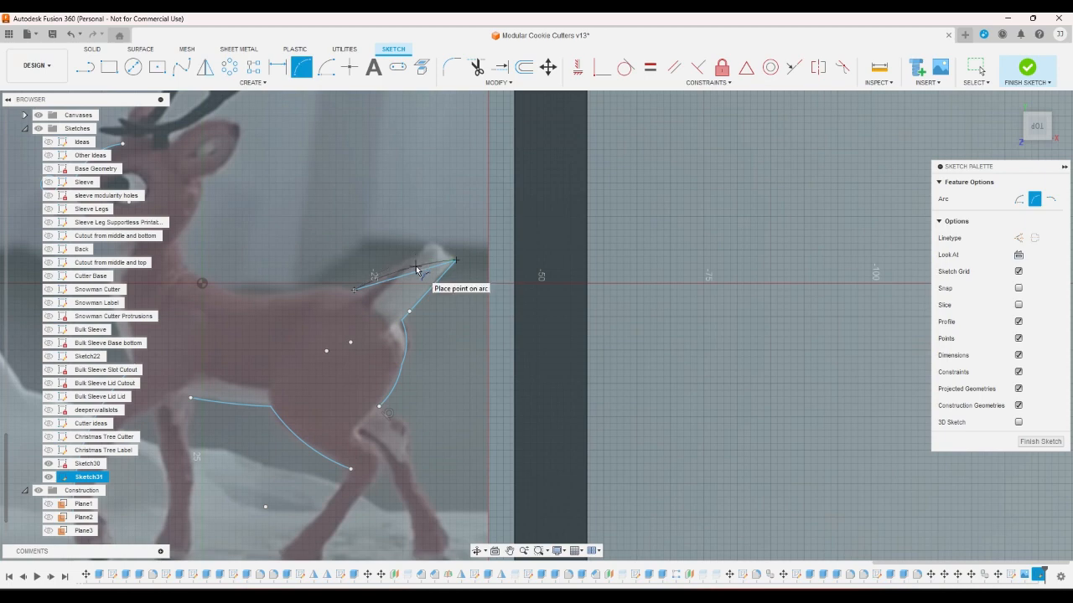
click(412, 269)
right_click(434, 242)
click(467, 242)
scroll(578, 266, down, 5)
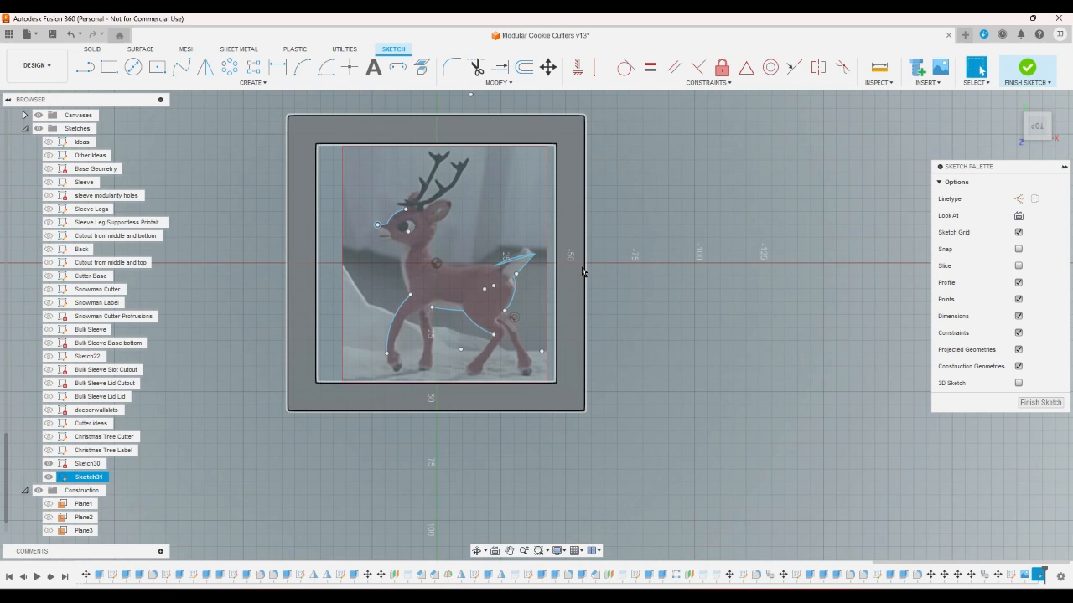
scroll(576, 270, up, 8)
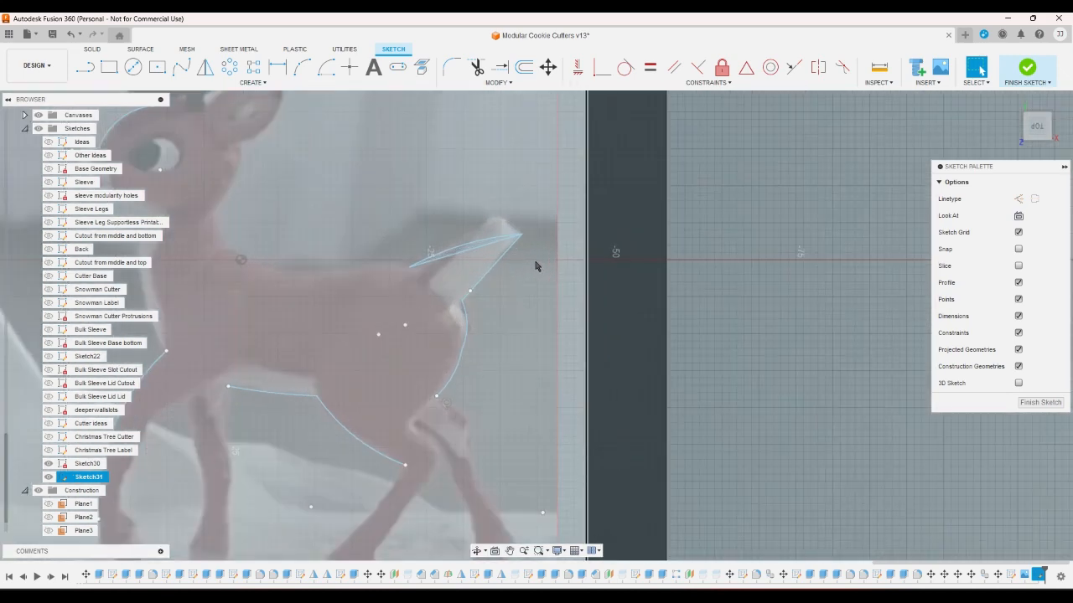
scroll(537, 266, down, 1)
scroll(537, 267, down, 1)
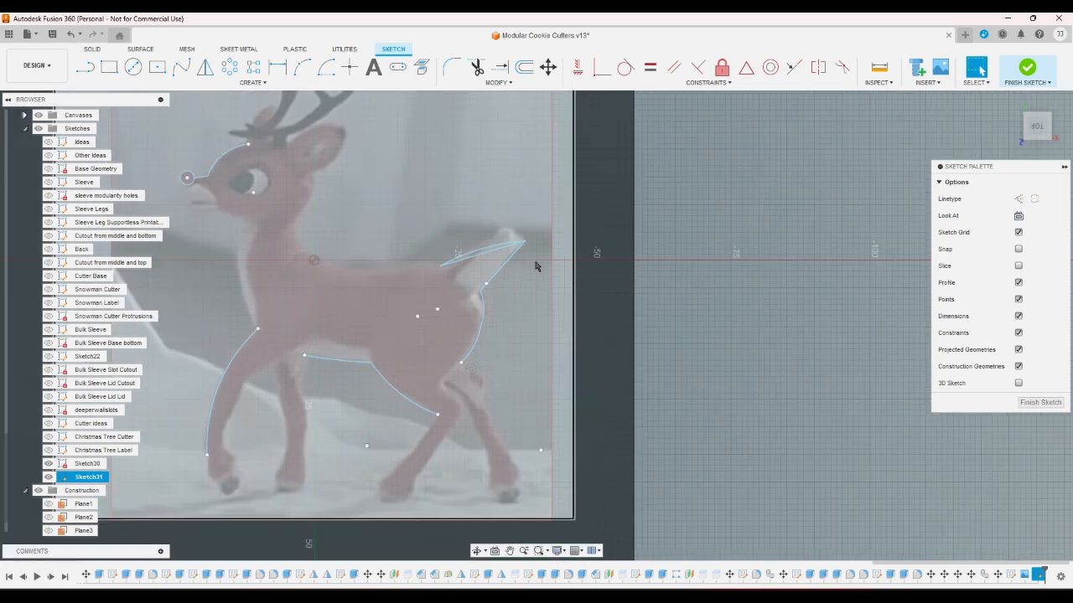
scroll(393, 386, up, 4)
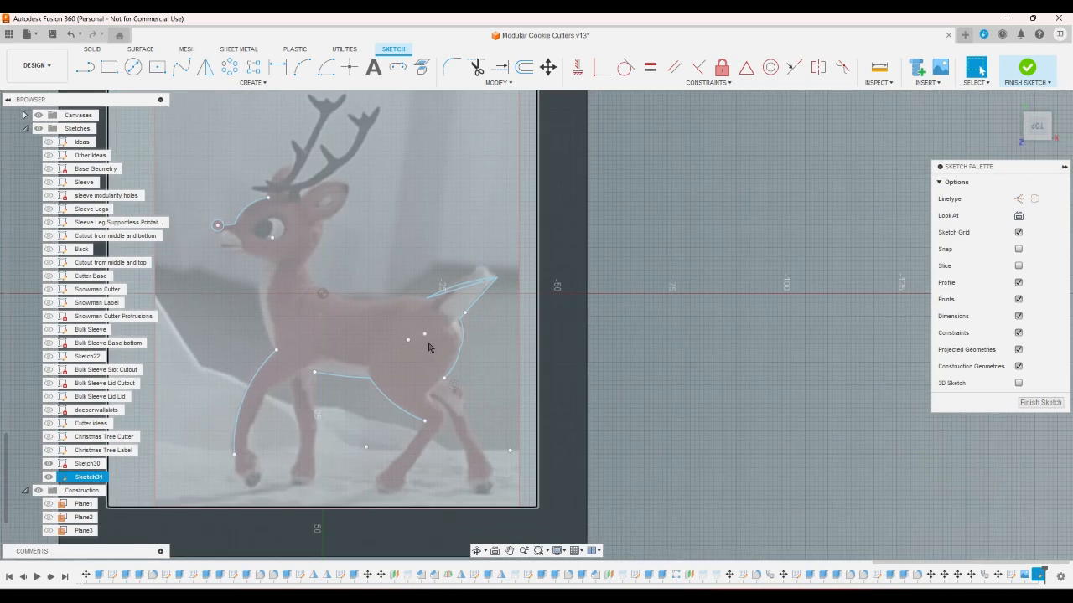
scroll(424, 335, down, 4)
Step: Trace the back of the head with a three-point arc spanning about 10 mm from below the ear to the neck
scroll(411, 301, up, 2)
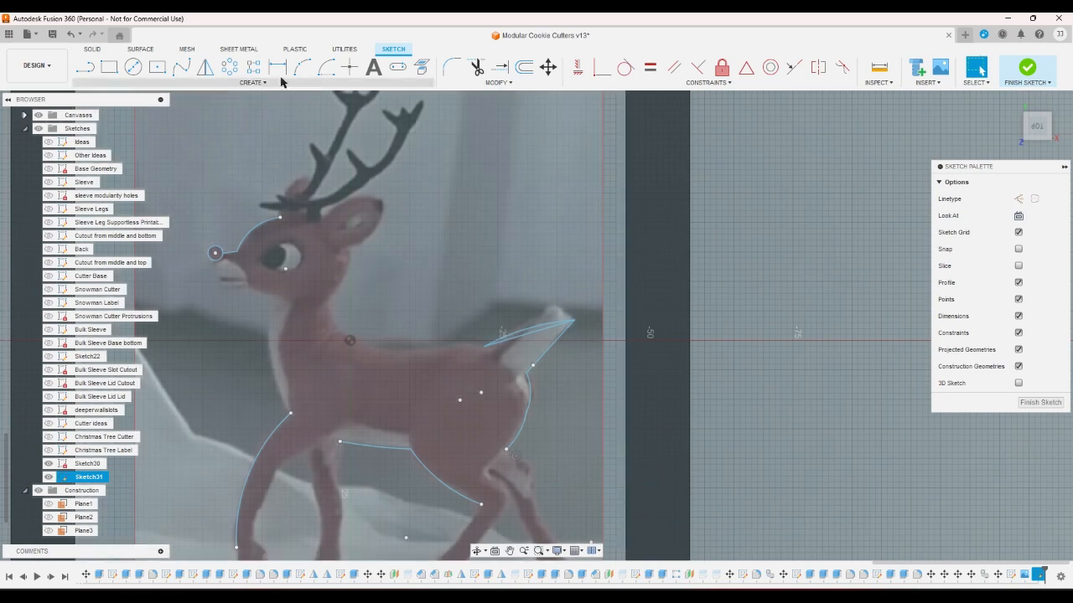
click(302, 68)
scroll(363, 244, up, 5)
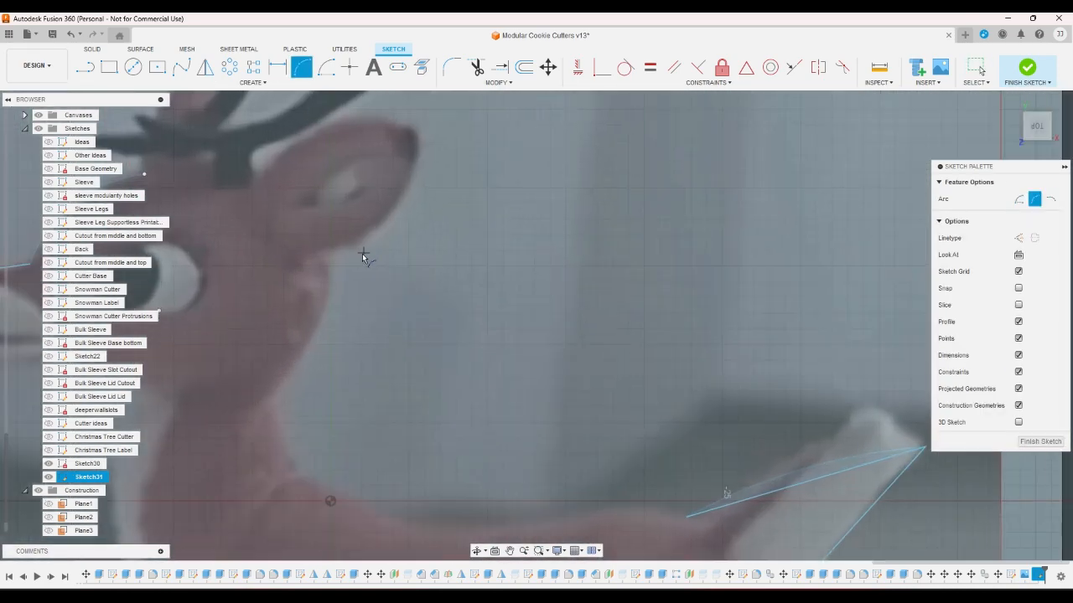
click(324, 253)
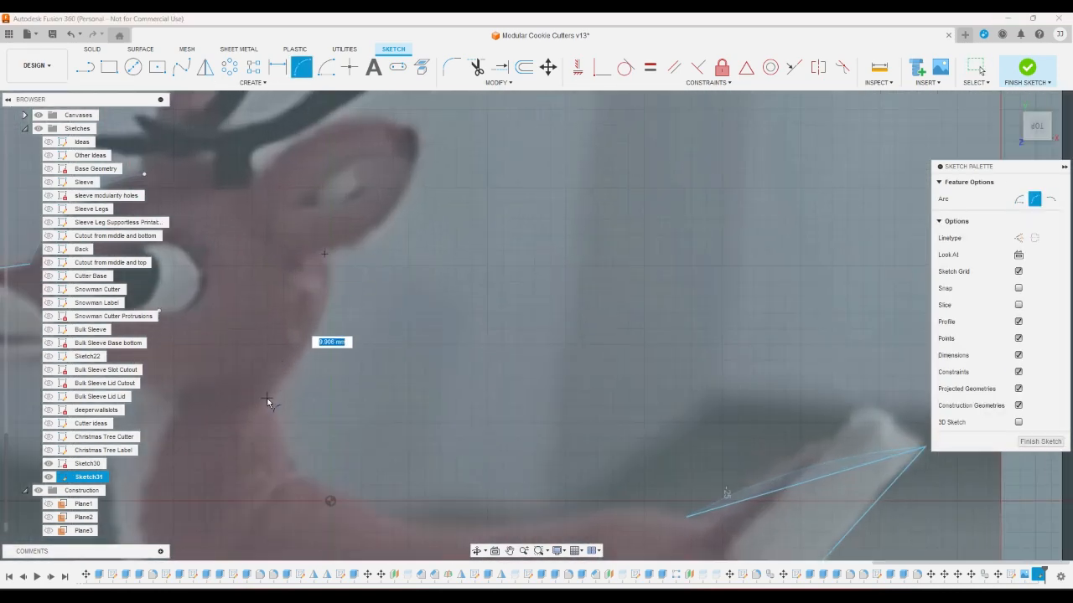
click(265, 402)
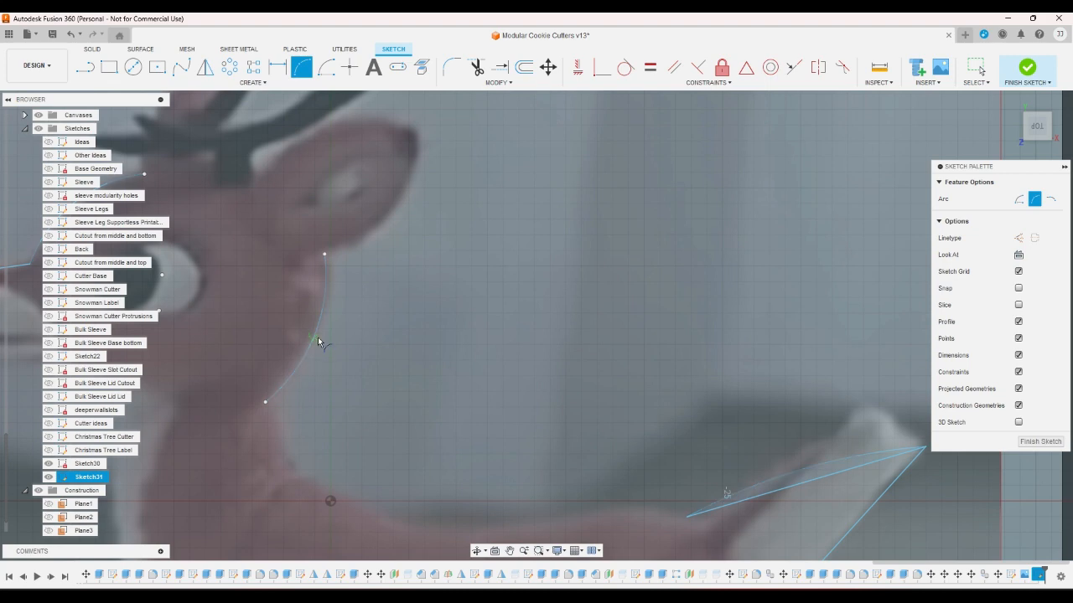
Step: Trace the back with two connected three-point arcs from the tail line's end through the mid-back to the base of the neck
scroll(310, 352, down, 3)
scroll(541, 444, up, 3)
scroll(545, 453, up, 1)
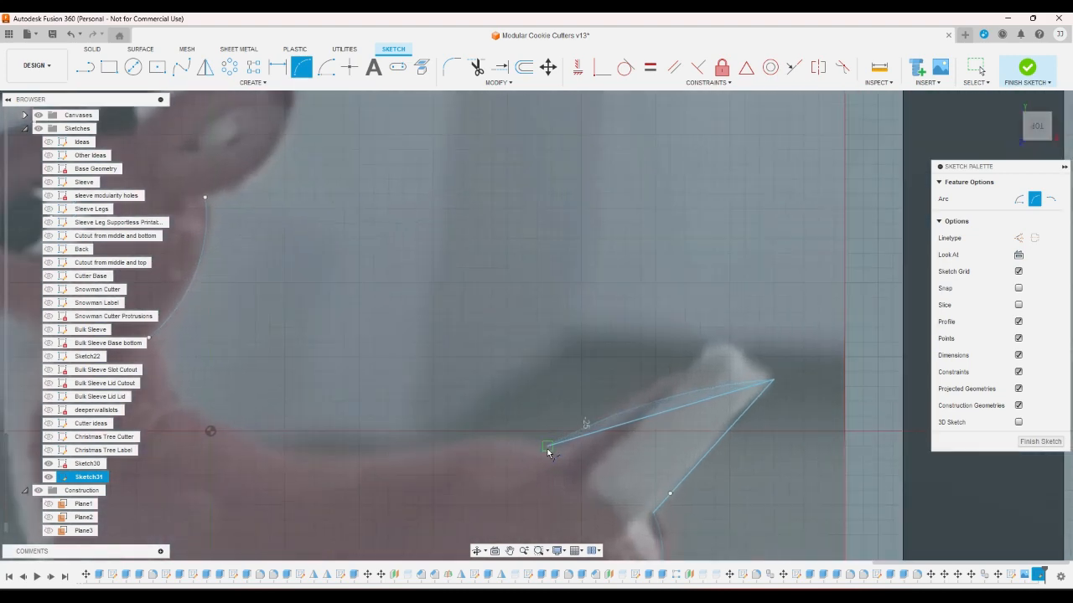
click(546, 446)
click(379, 459)
click(379, 458)
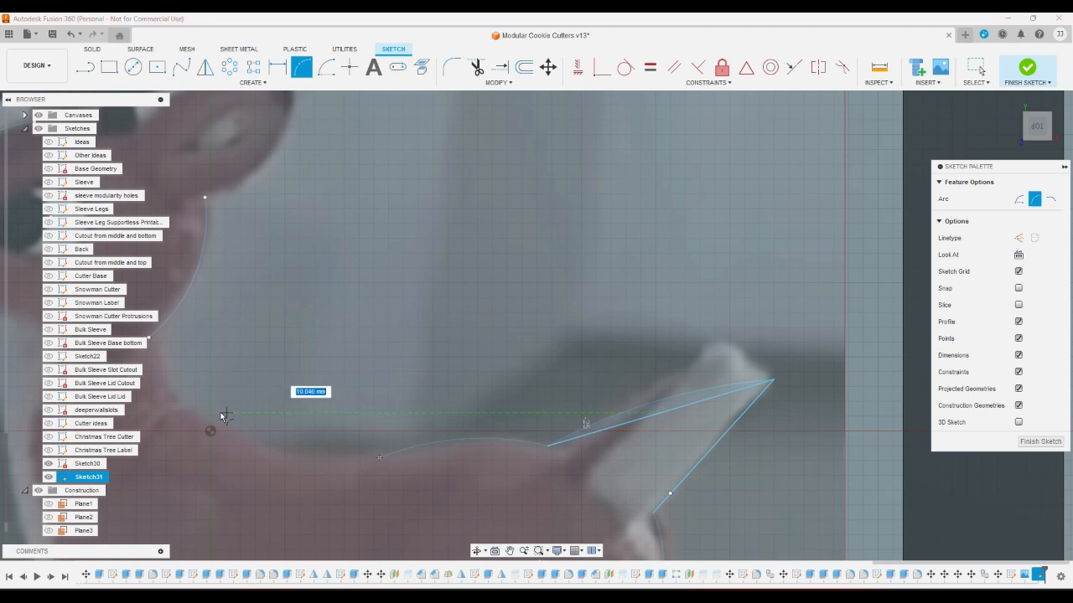
click(177, 401)
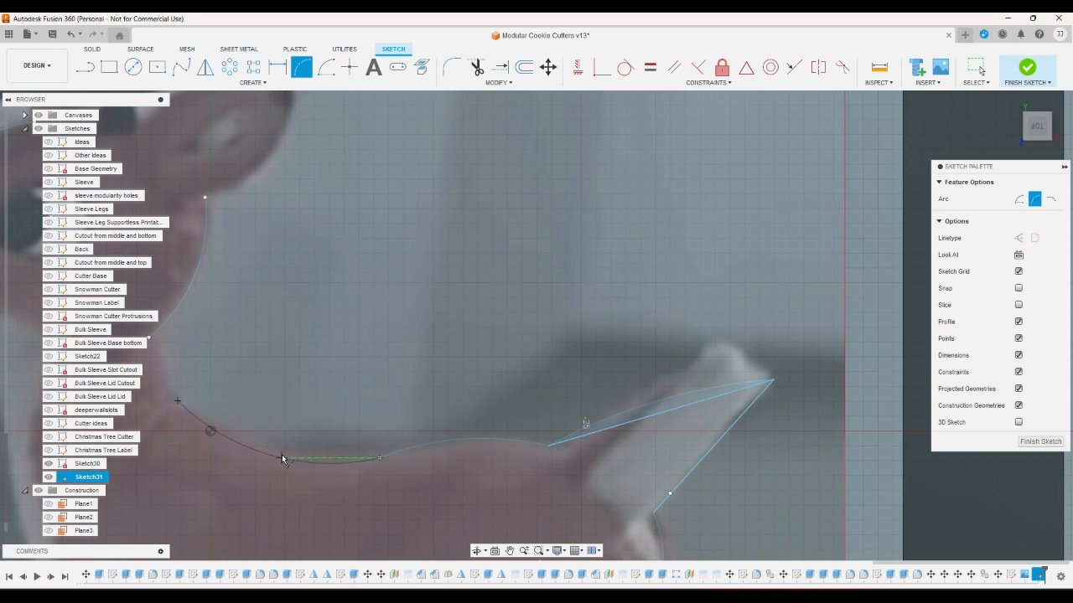
scroll(363, 433, down, 2)
scroll(251, 387, up, 2)
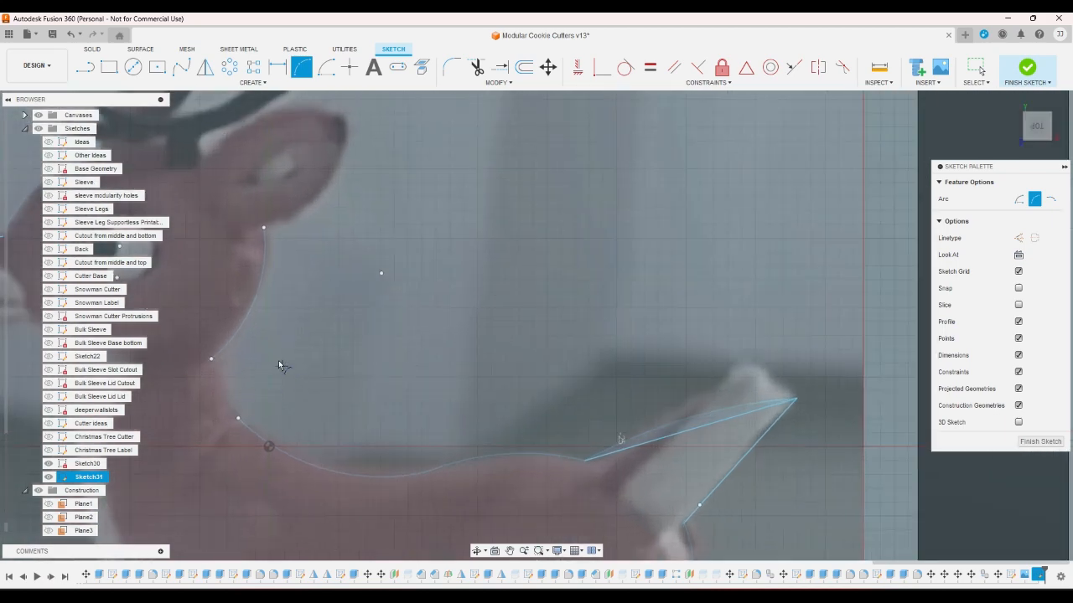
Step: Draw a line along the neck joining the back arc's front end to the lower end of the head arc
key(l)
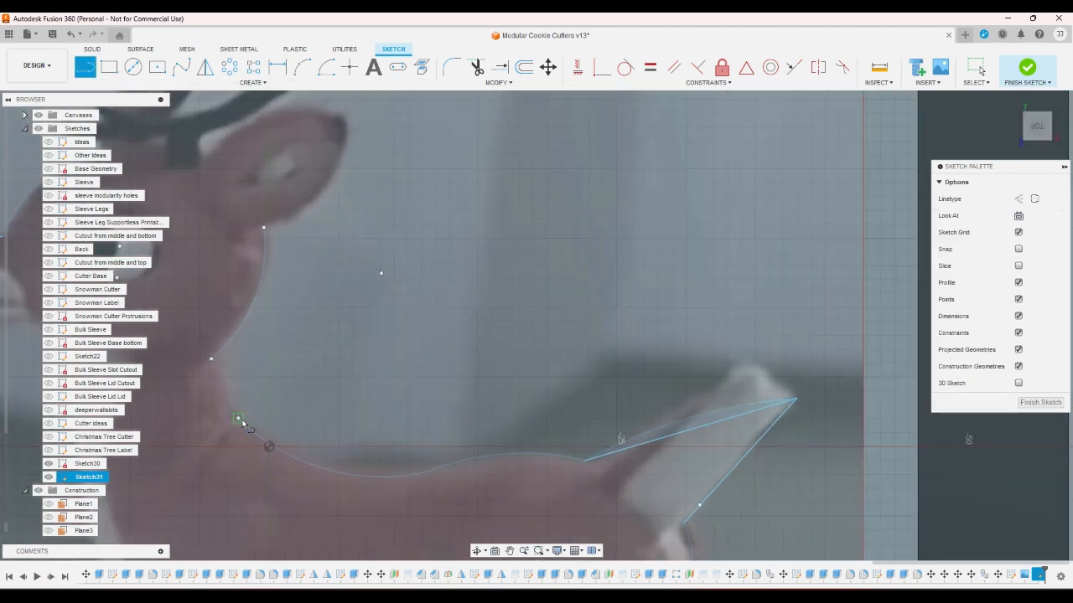
click(240, 419)
scroll(362, 362, down, 2)
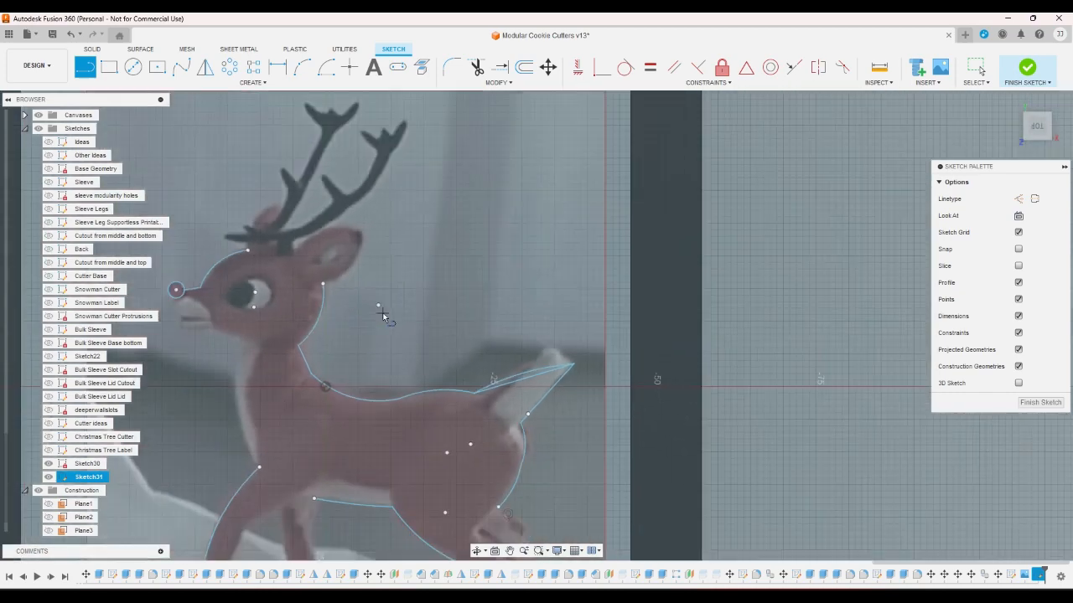
scroll(382, 315, down, 3)
right_click(551, 313)
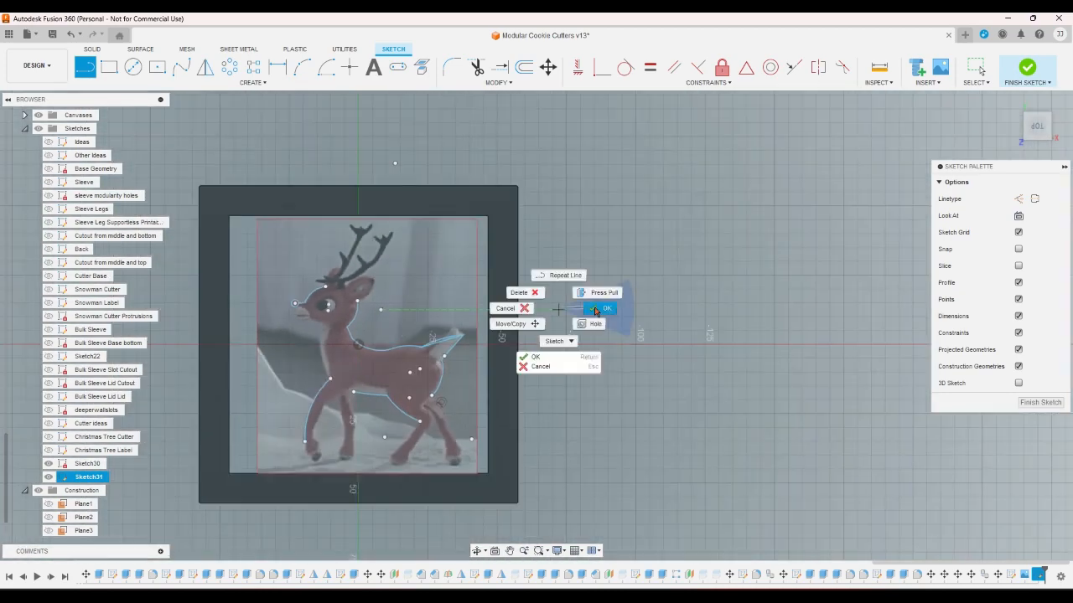
click(598, 305)
right_click(1023, 578)
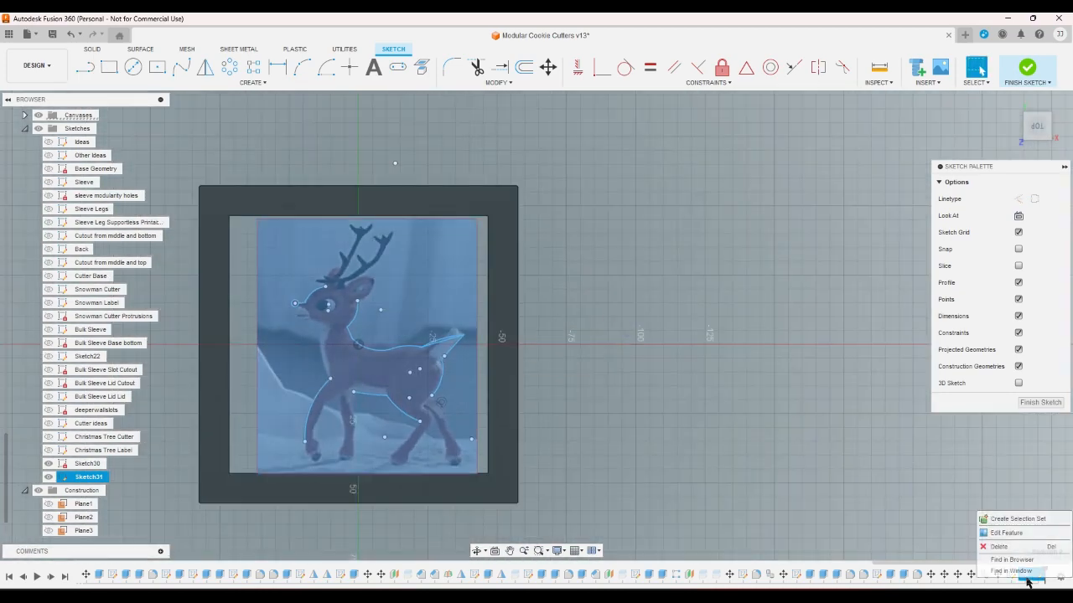
click(903, 536)
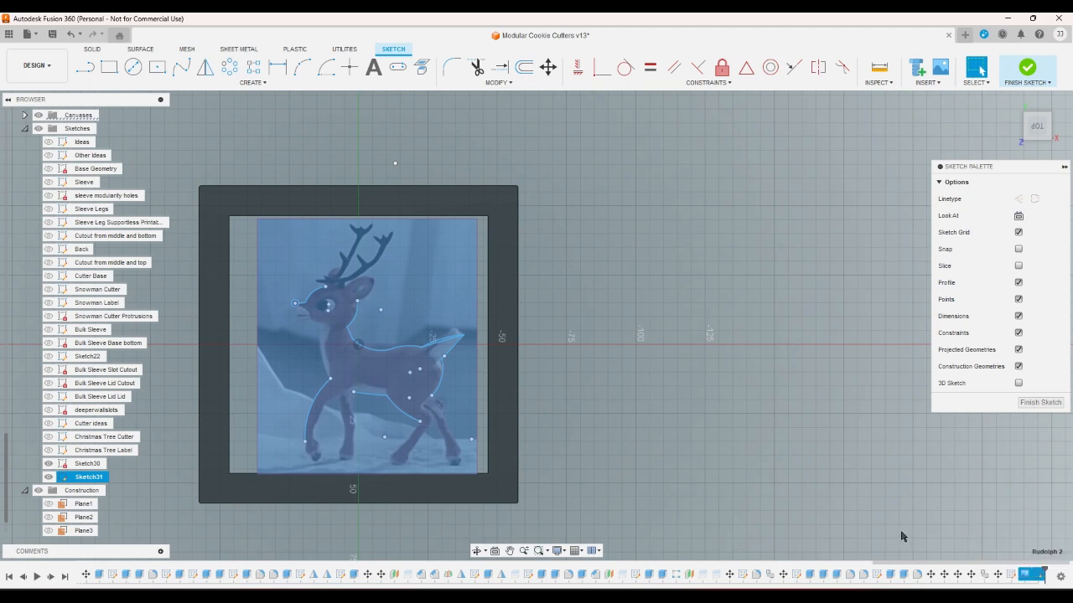
click(906, 522)
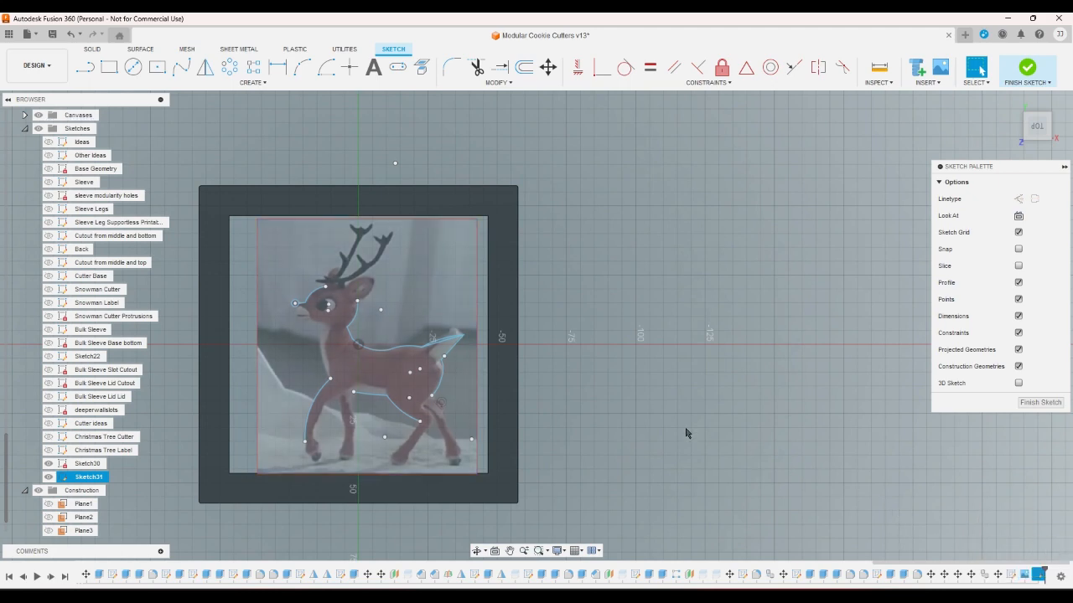
Step: Check the outline with the Rudolph 2 canvas hidden and shown again, and delete the redundant line beside the tail's upper arc
right_click(1026, 577)
click(912, 537)
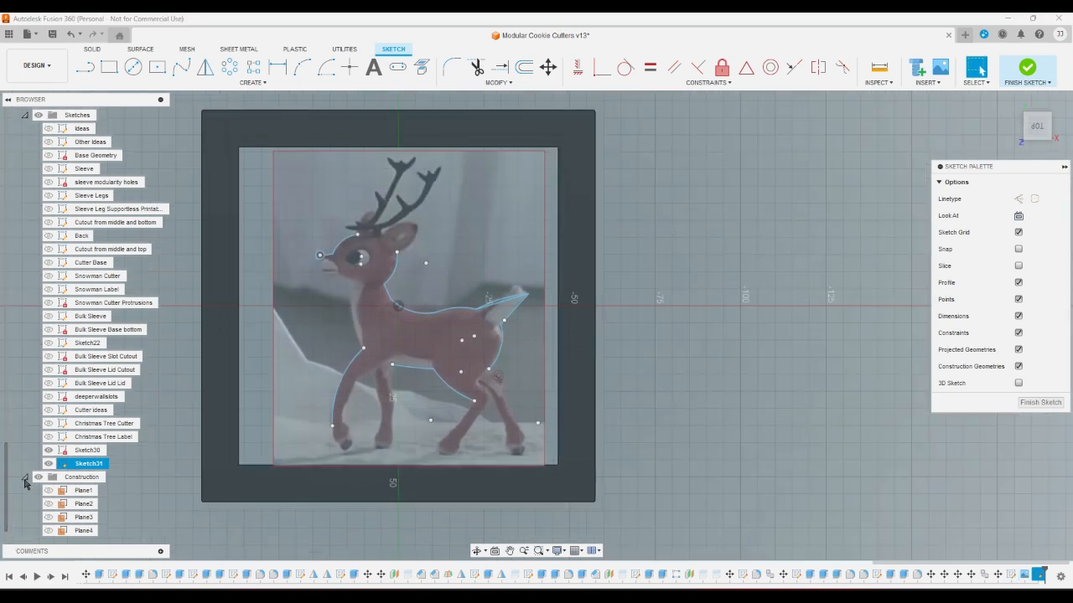
scroll(25, 482, up, 4)
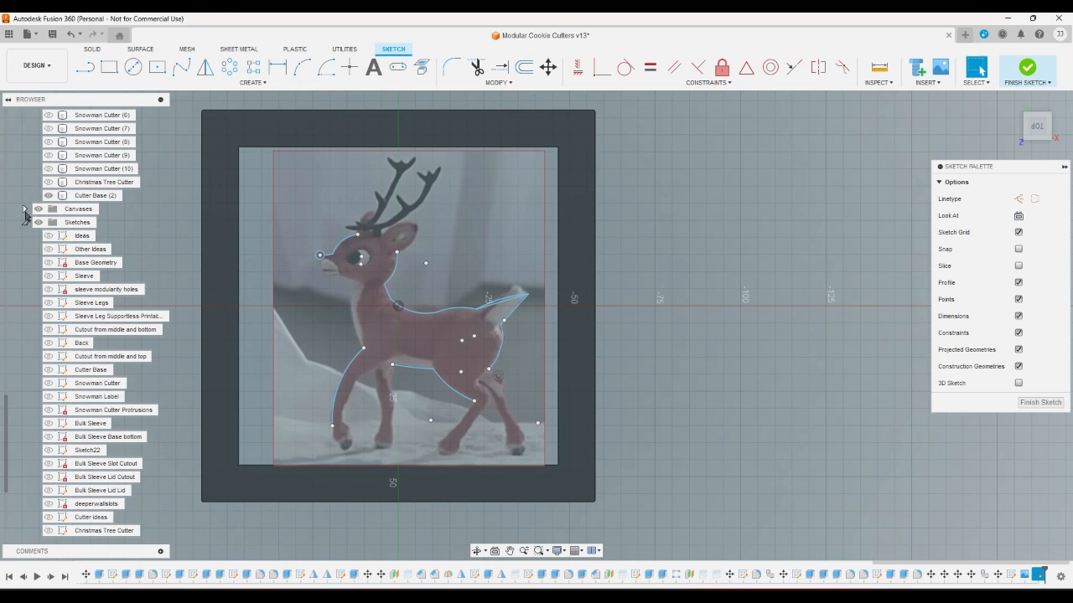
click(24, 209)
click(47, 223)
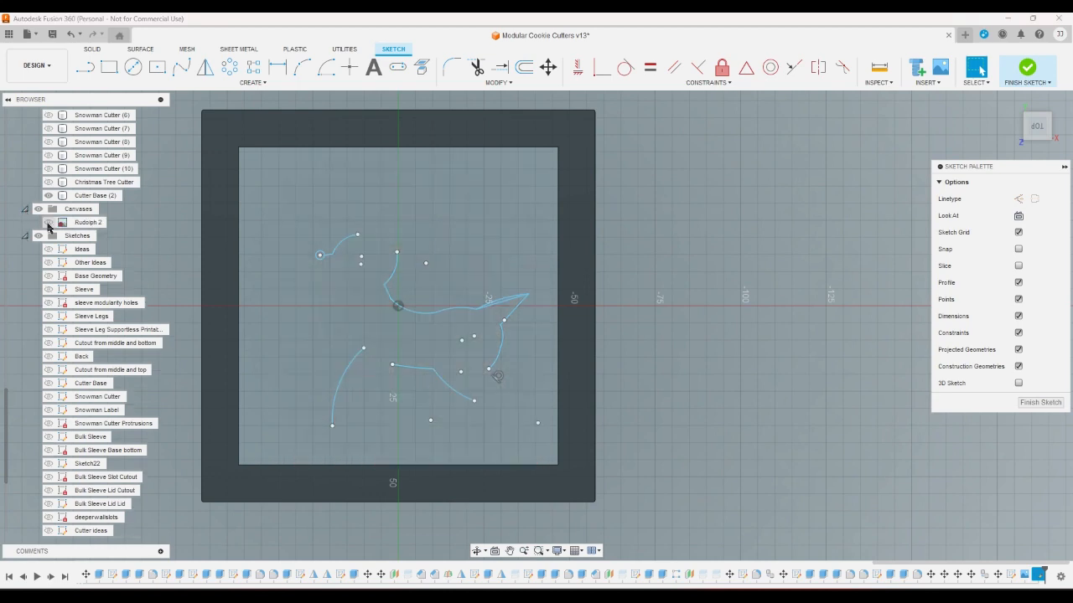
click(47, 222)
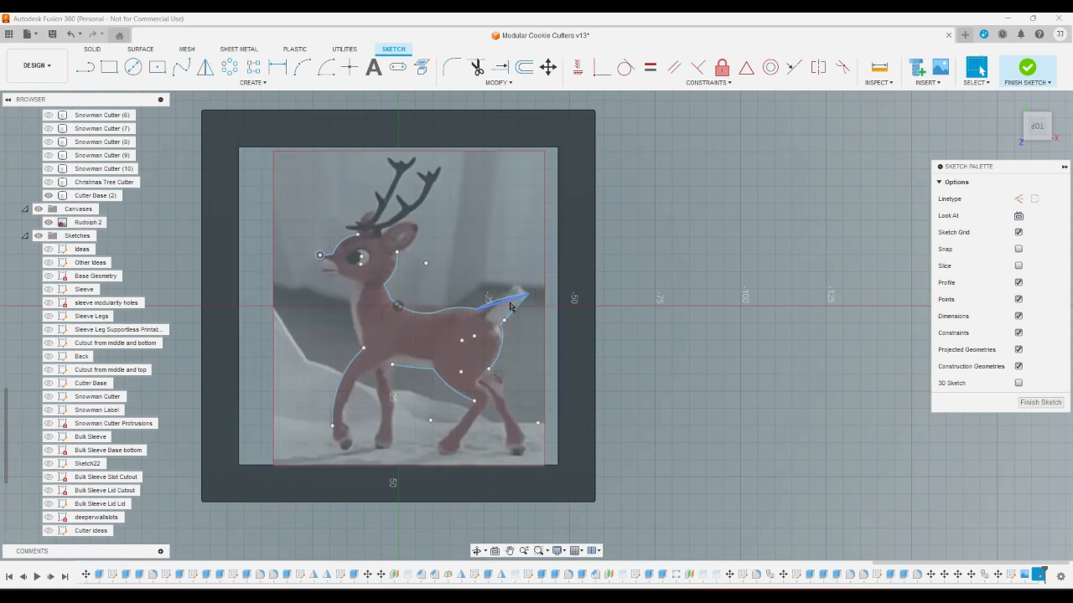
click(506, 306)
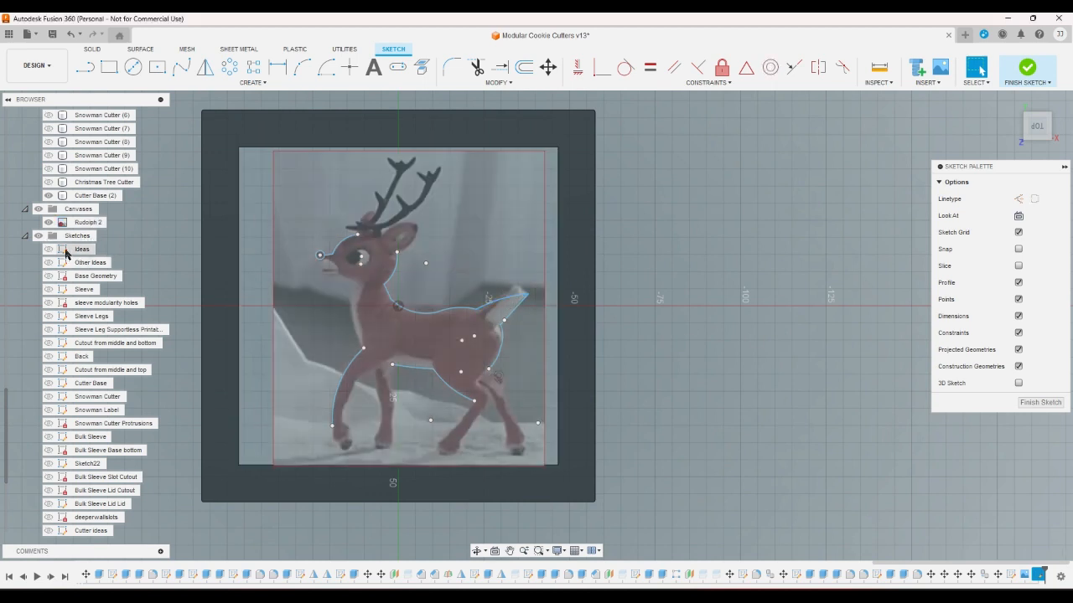
Step: Inspect the traced tail and back with the Rudolph 2 canvas hidden and with it shown
click(48, 222)
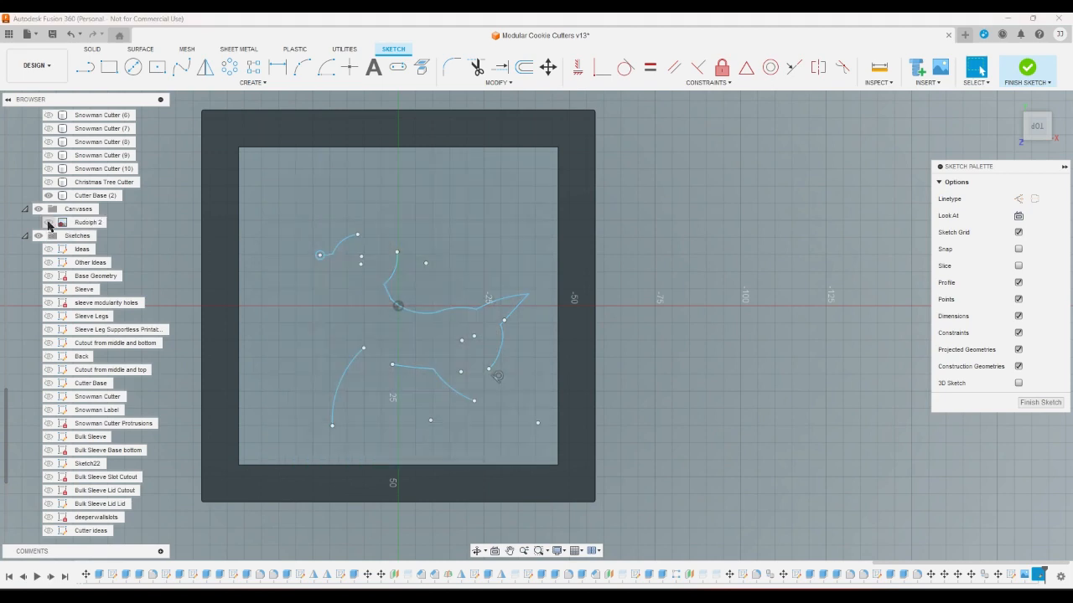
click(48, 222)
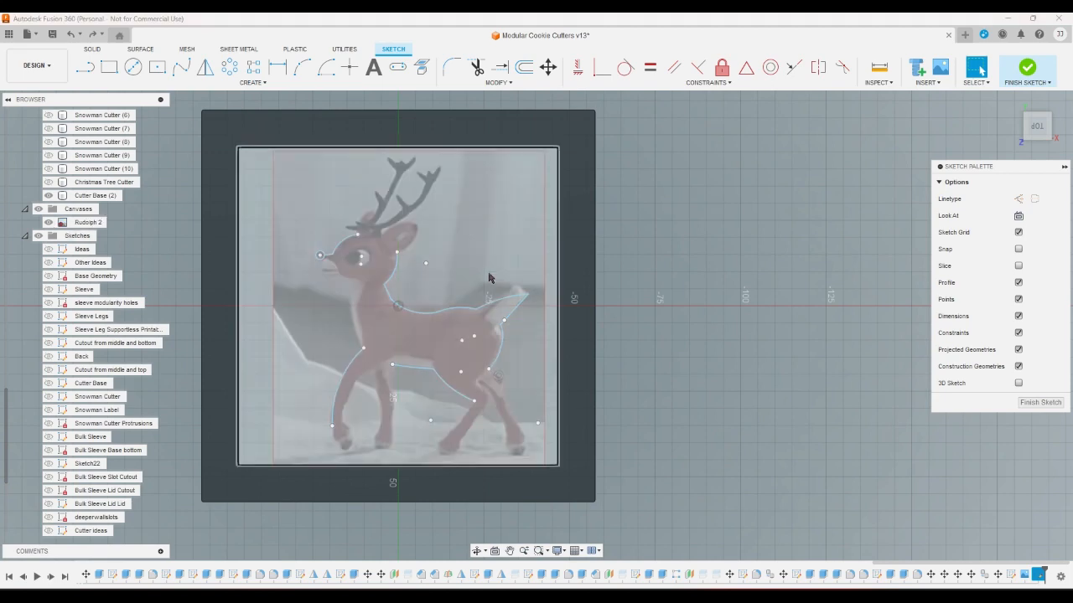
click(503, 301)
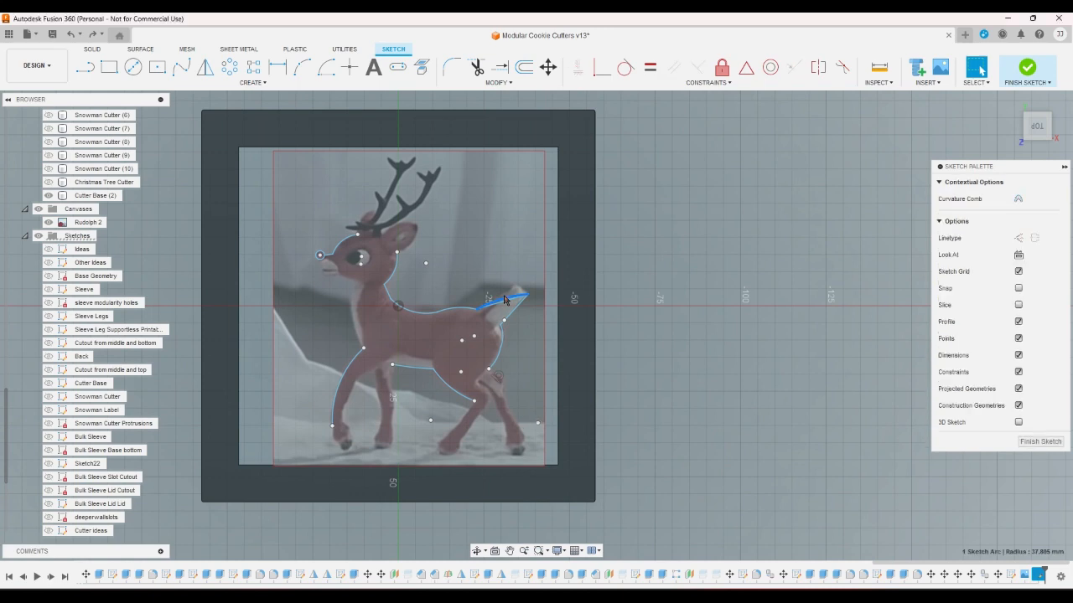
key(Escape)
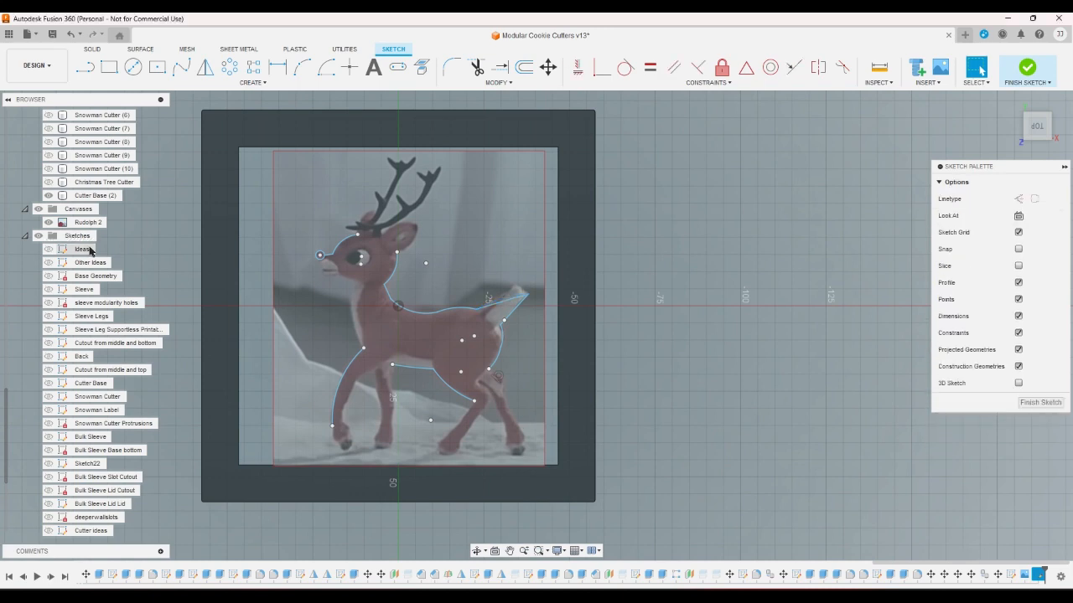
click(49, 222)
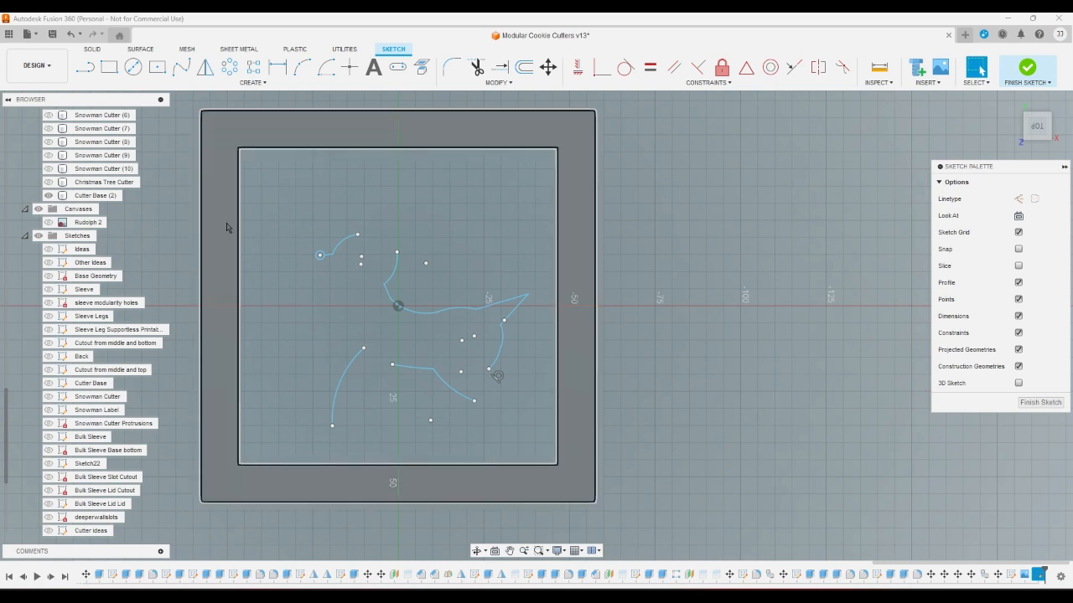
key(ctrl+z)
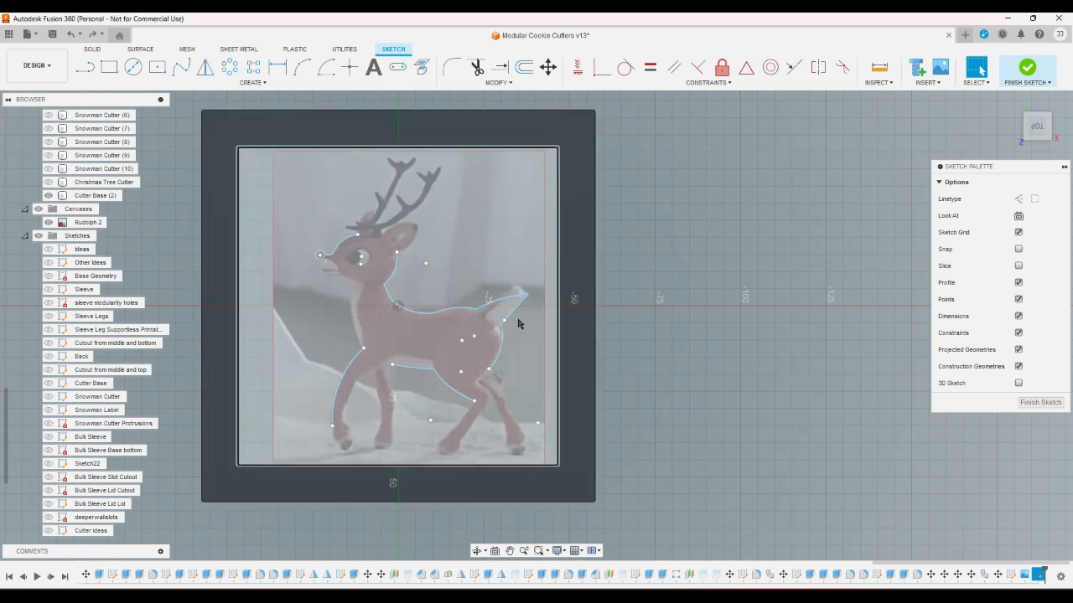
Step: Try to trace the tail's upper edge with two connected lines, about 10 mm and 6 mm long, from the back to the tail tip
scroll(518, 323, up, 5)
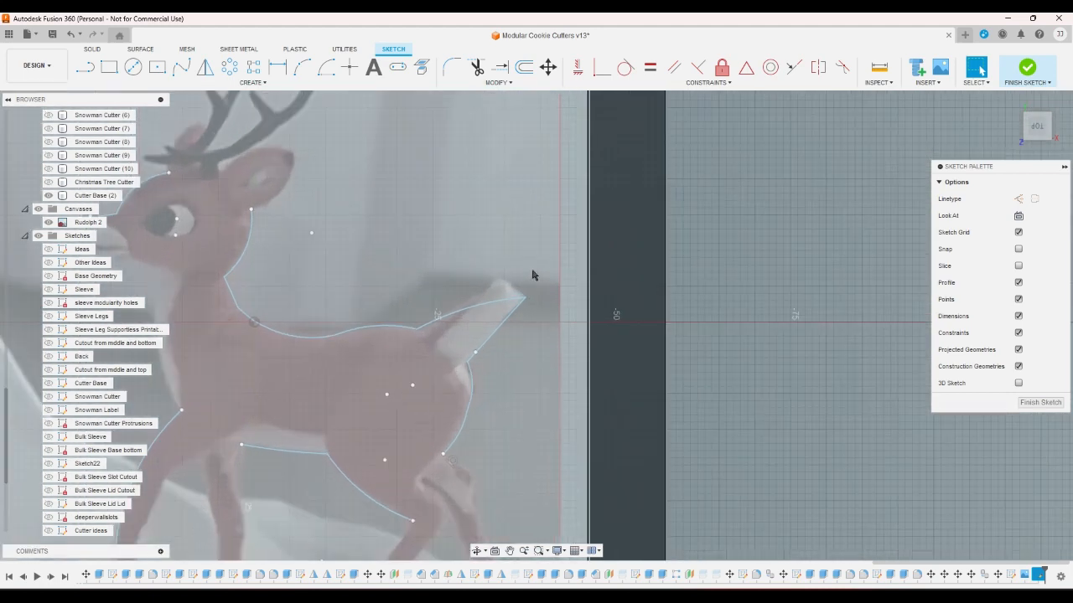
key(l)
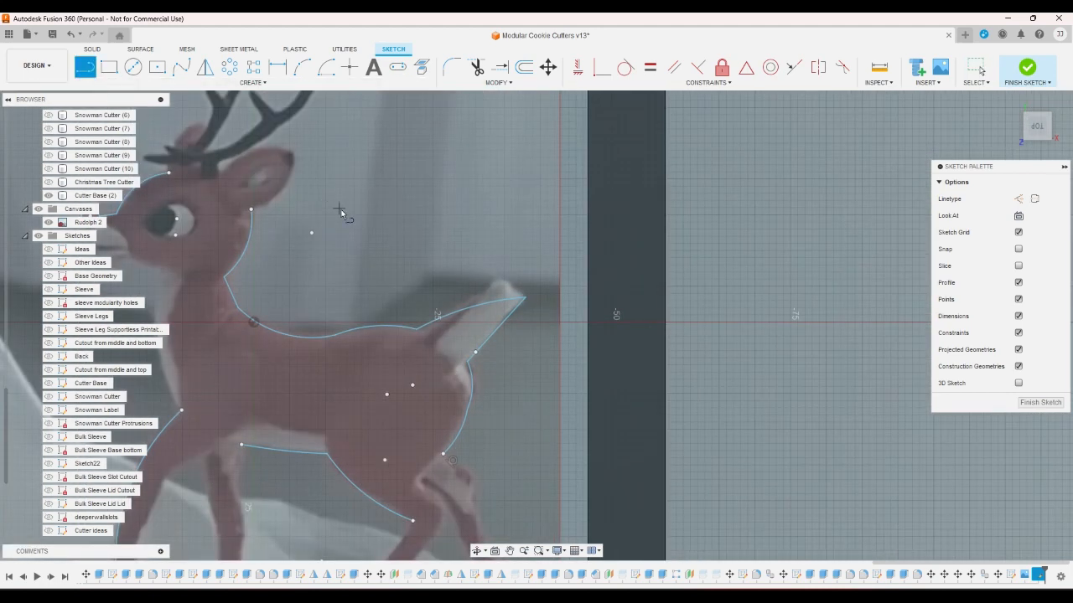
scroll(377, 251, up, 2)
click(432, 362)
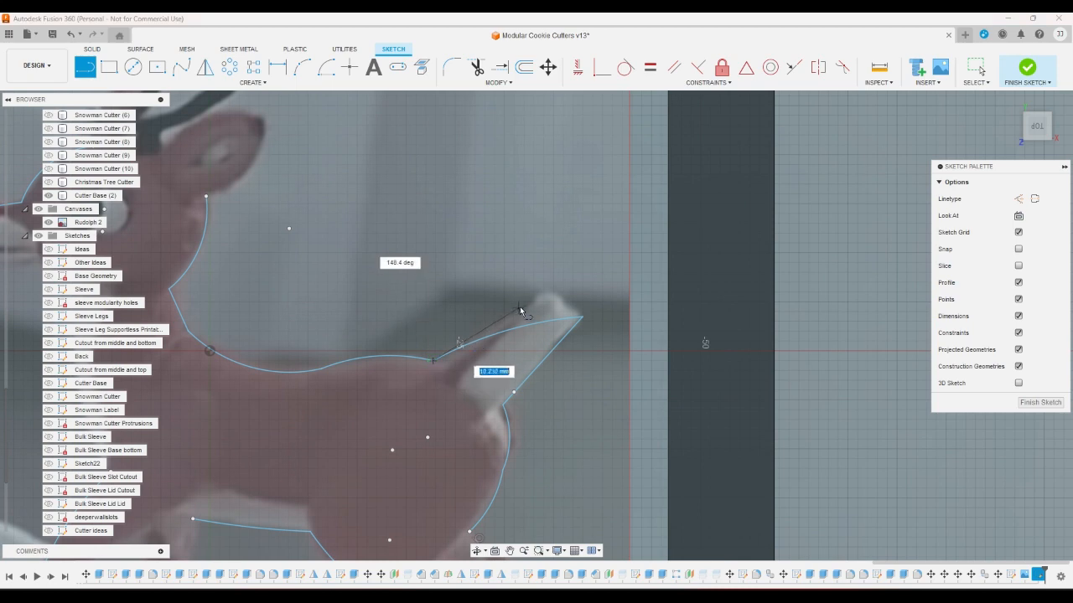
click(527, 309)
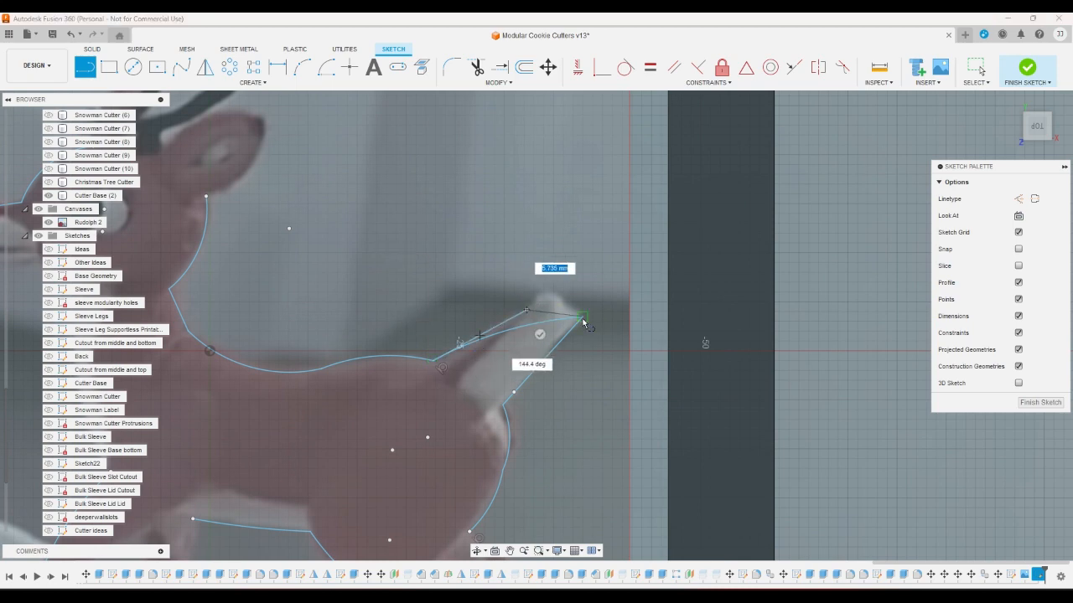
click(579, 316)
right_click(575, 293)
click(555, 336)
Step: Try to move the shared corner of the two tail lines onto the tail's white tip, and undo the move
scroll(565, 300, up, 2)
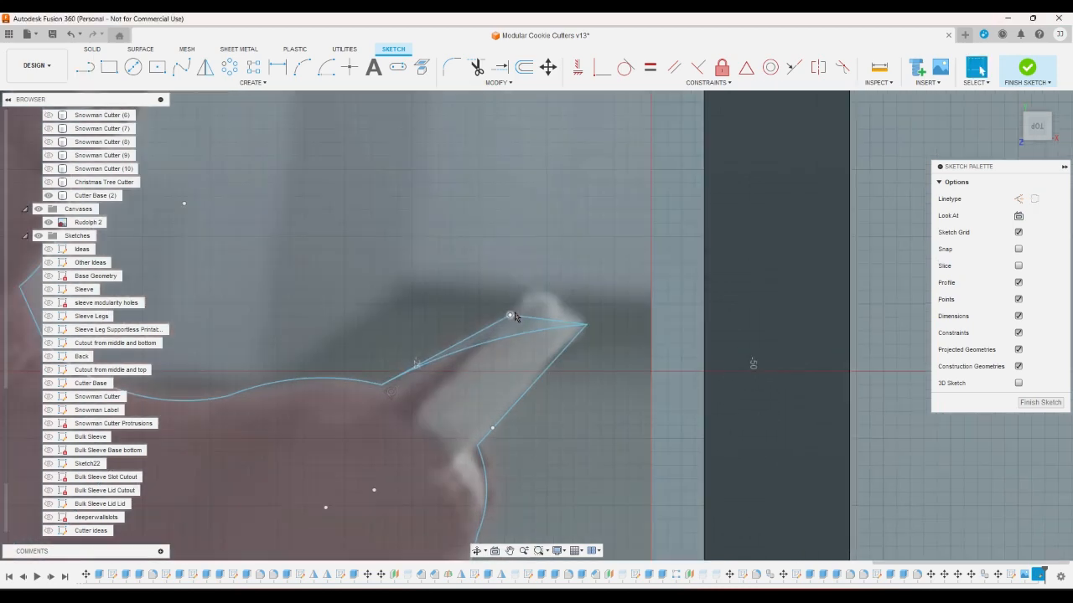
drag(509, 316, 535, 296)
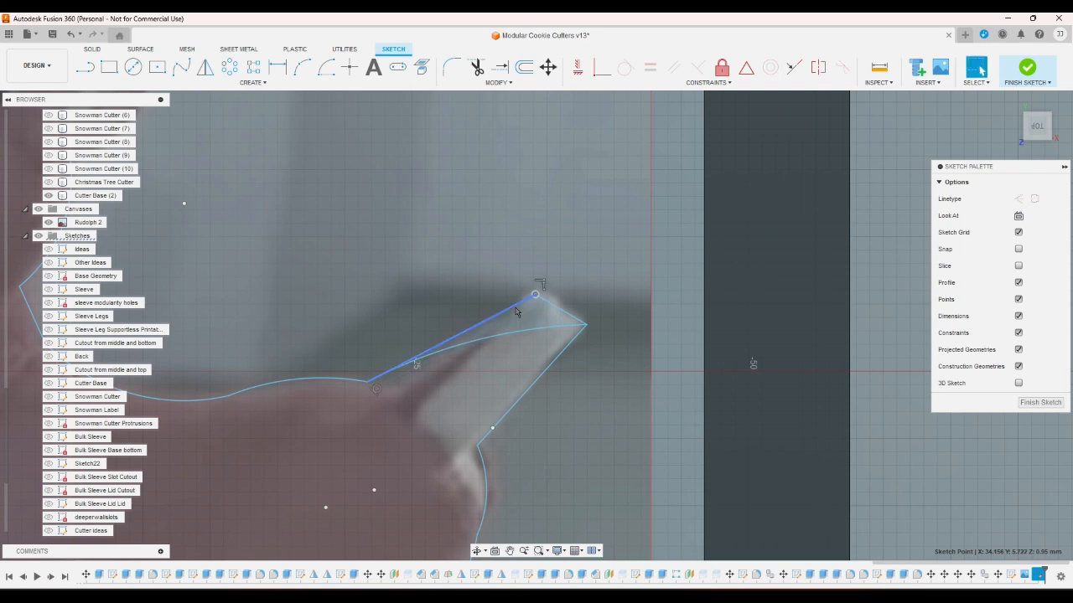
key(ctrl+z)
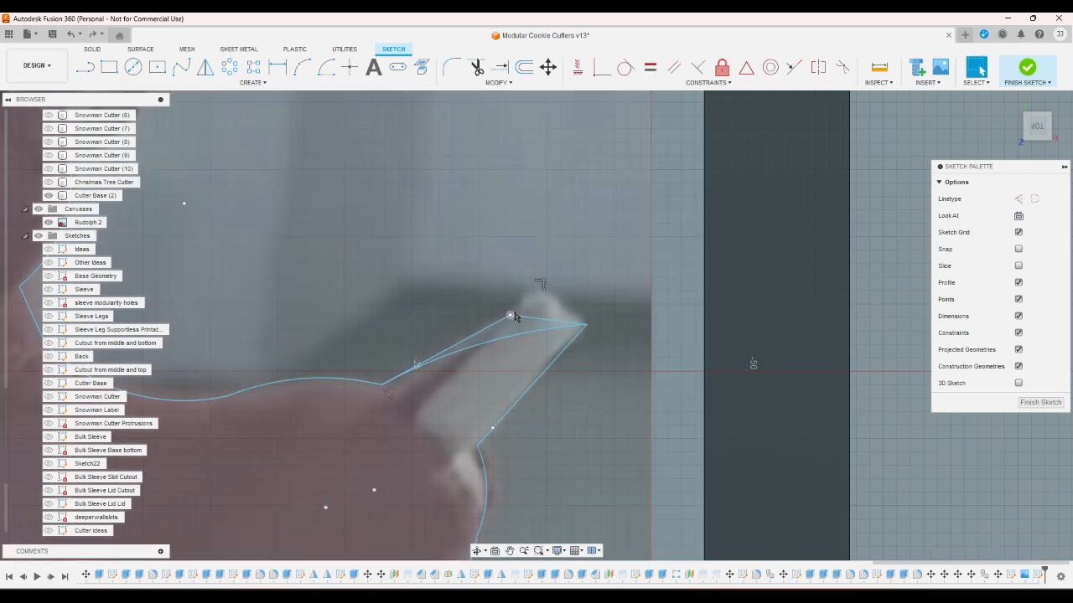
Step: Delete the two straight lines above the tail's upper arc
click(539, 318)
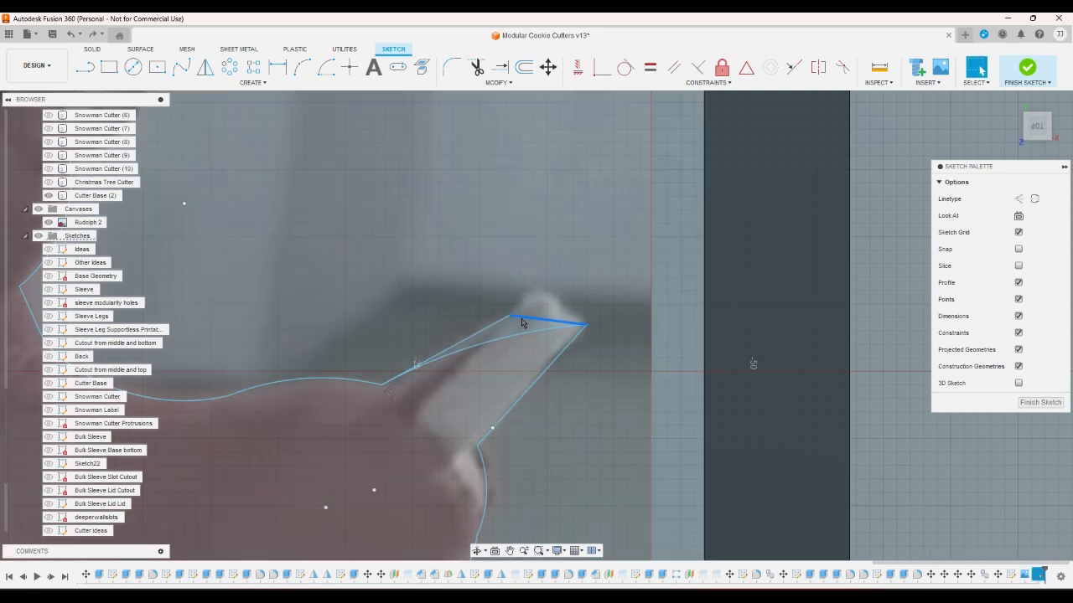
key(Delete)
scroll(468, 336, down, 10)
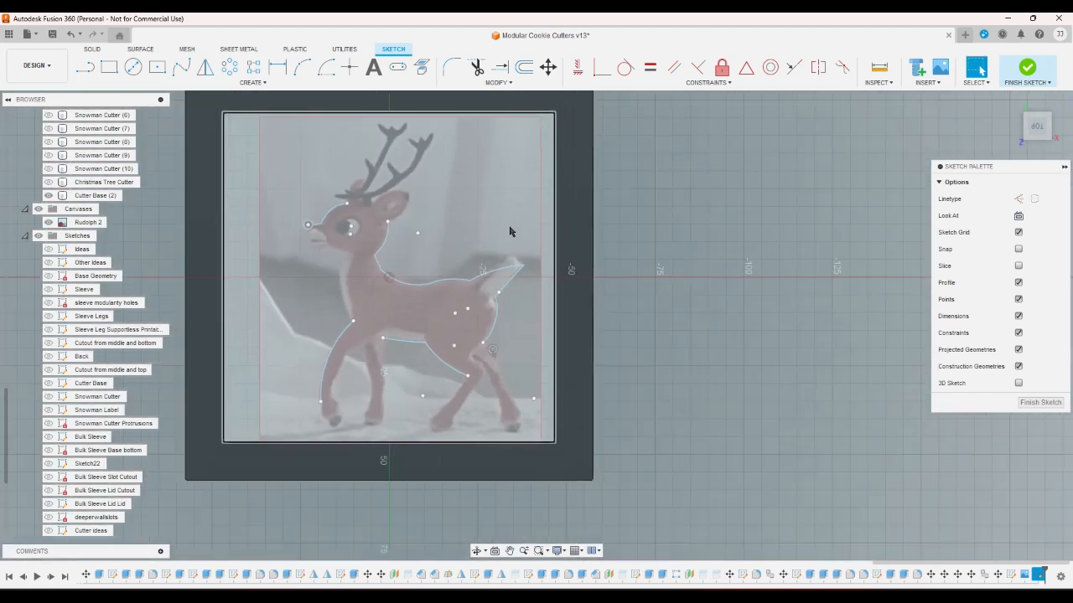
Step: Trace the chest and front of the neck with a three-point arc from the front leg arc's upper end to below the chin
scroll(666, 256, up, 2)
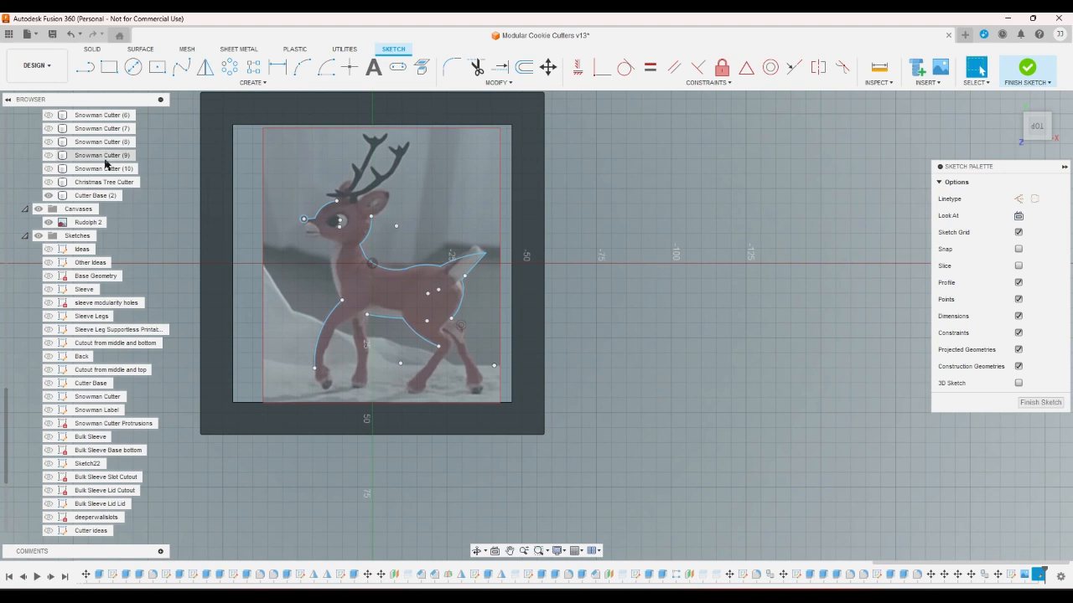
click(302, 67)
scroll(366, 310, up, 1)
scroll(366, 310, up, 3)
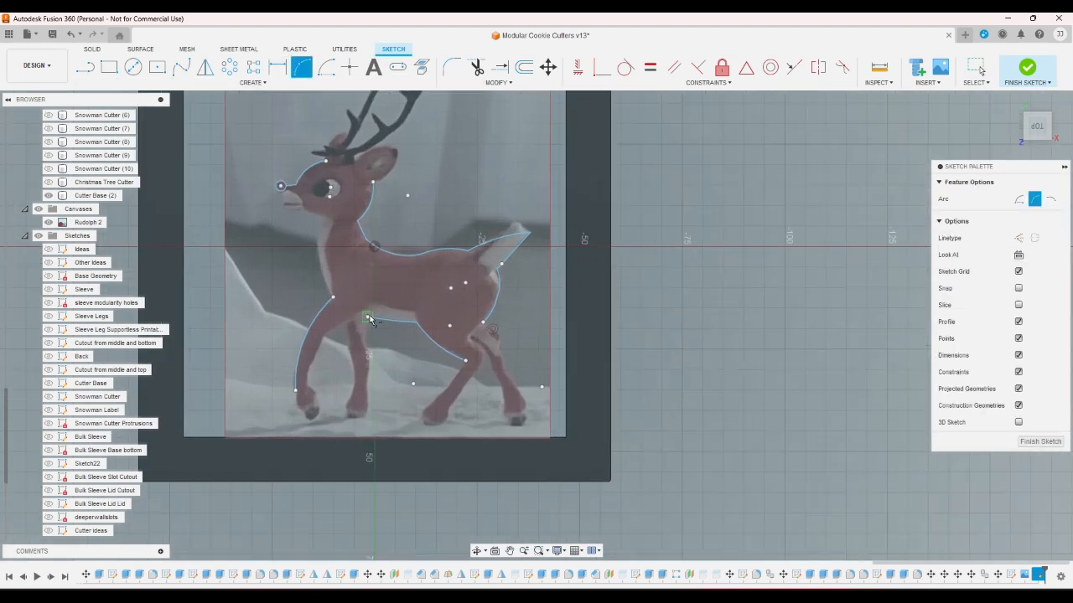
click(314, 285)
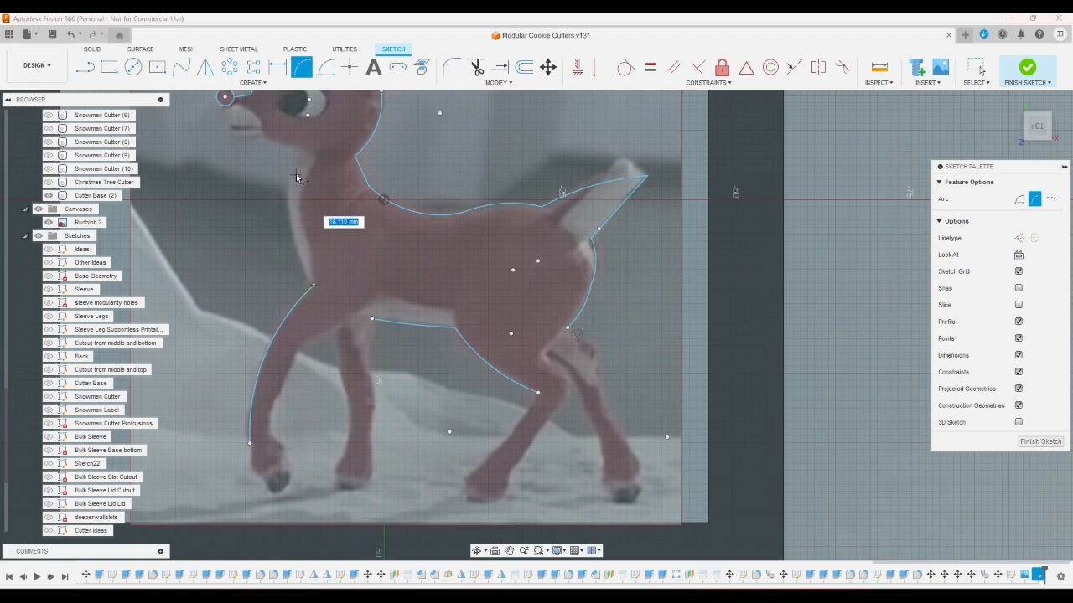
click(297, 154)
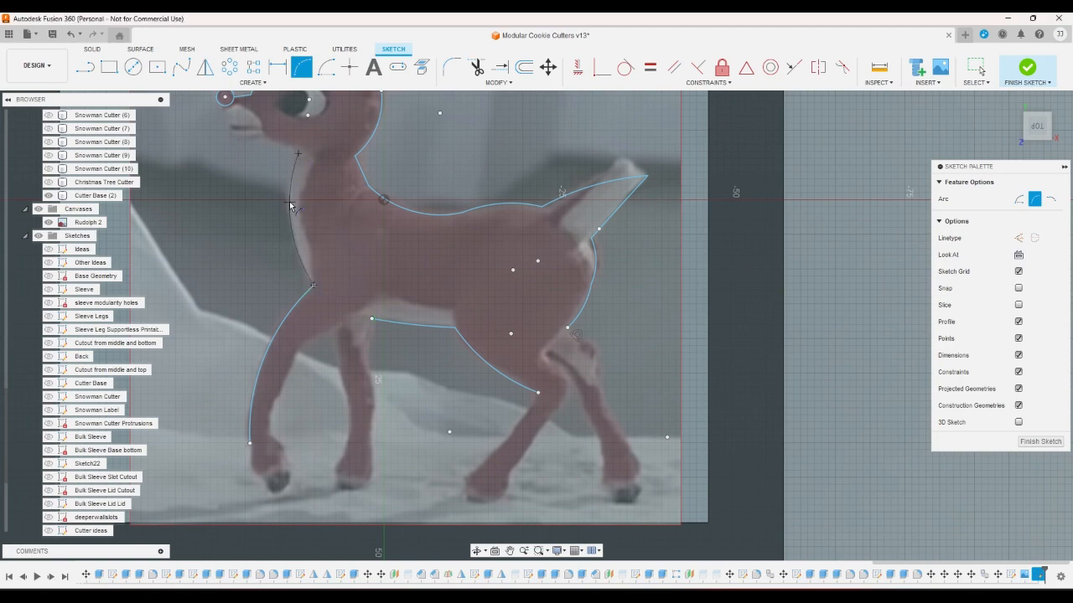
click(291, 205)
scroll(297, 251, down, 3)
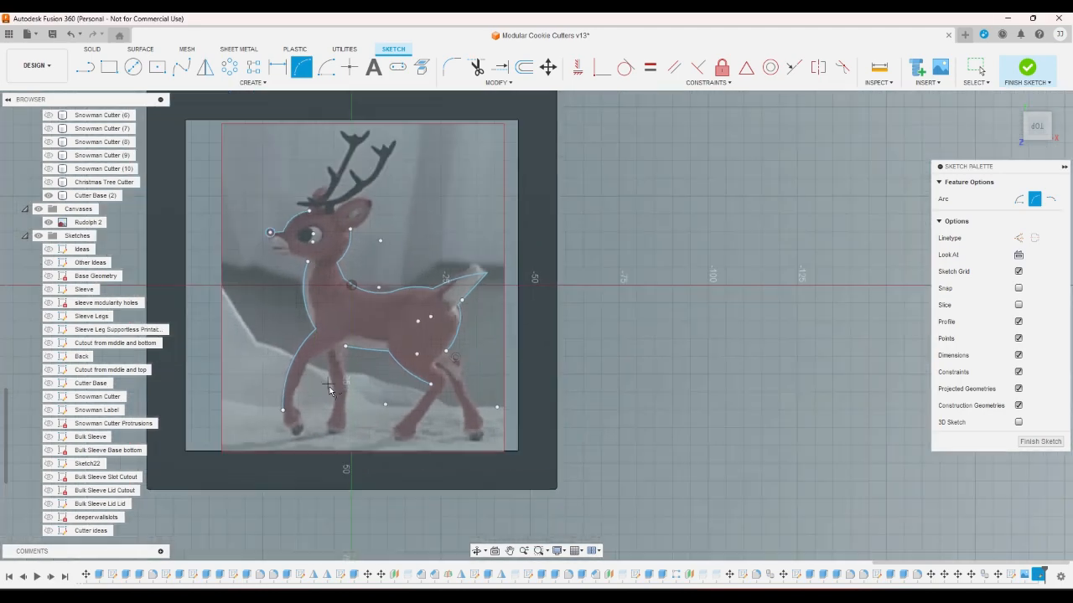
Step: Try to move the chest arc's upper end slightly up to meet the chin
scroll(303, 277, up, 1)
scroll(304, 275, up, 3)
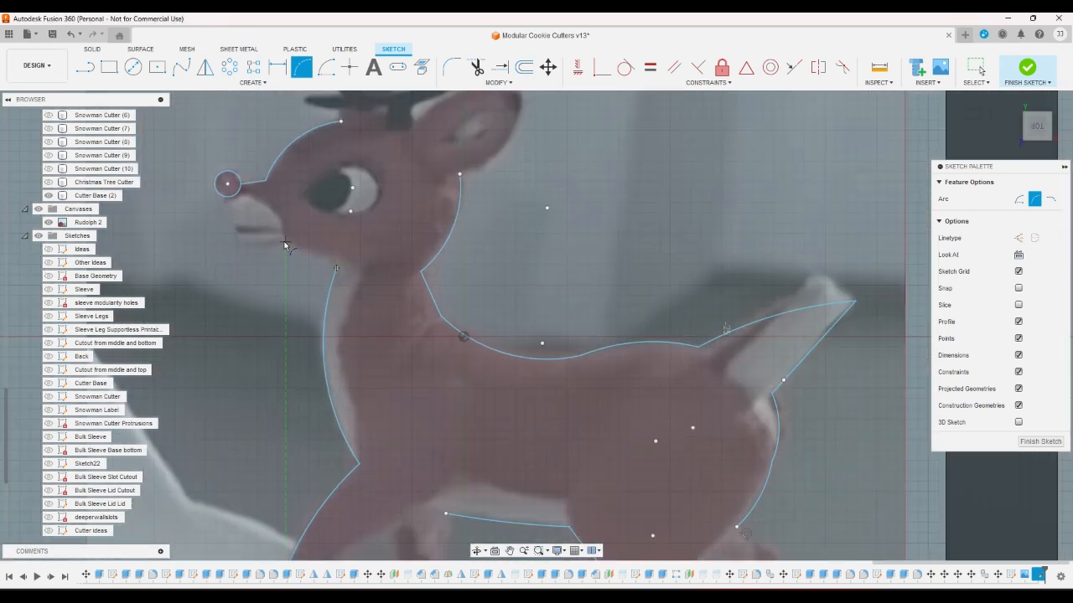
right_click(319, 265)
click(277, 264)
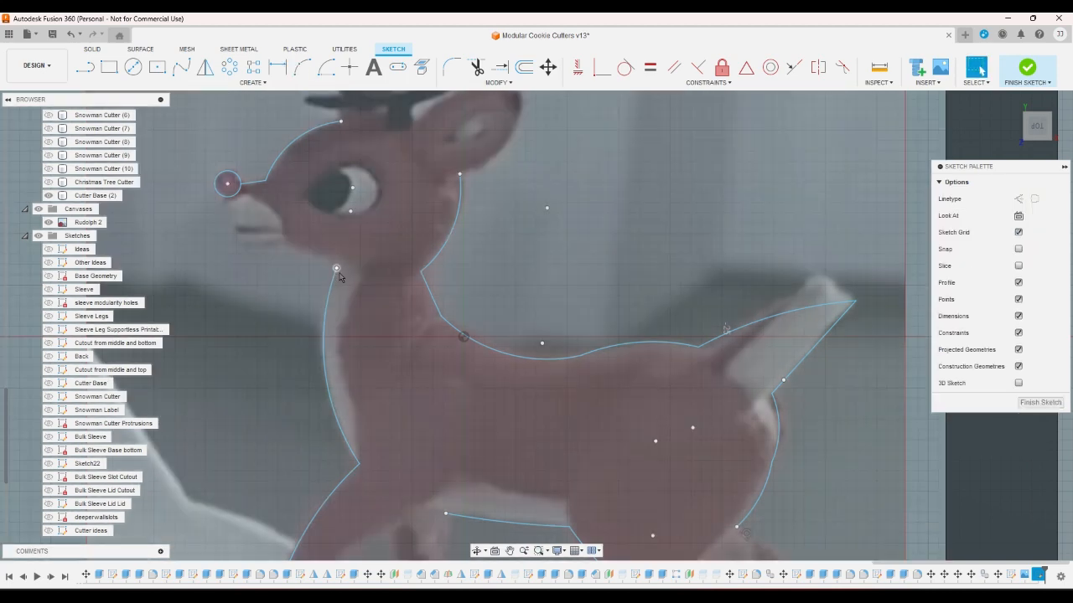
drag(339, 274, 339, 262)
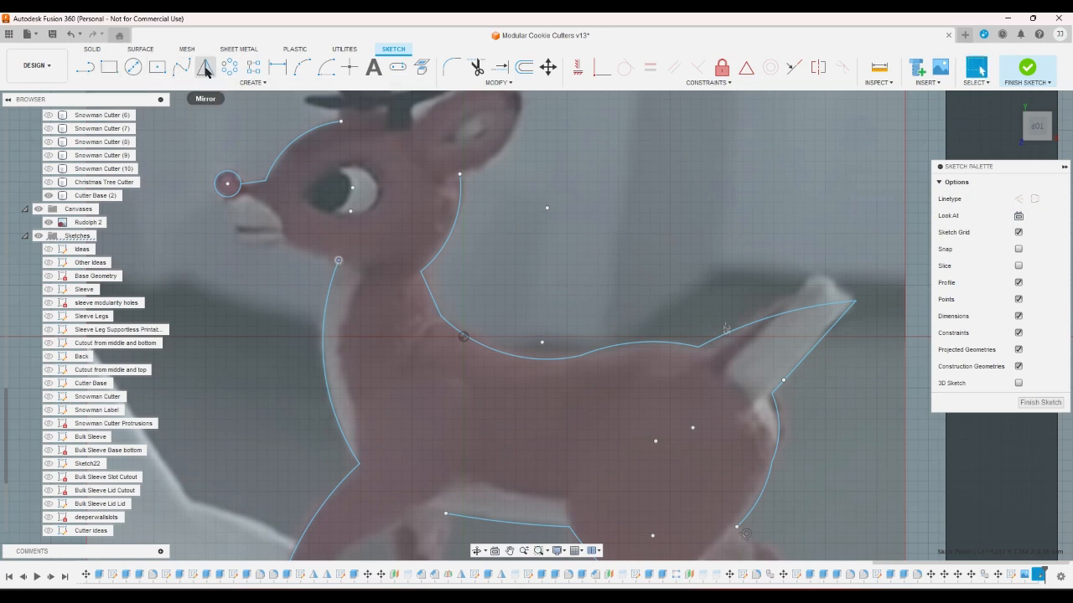
Step: Try to trace the jaw with two connected lines from the chest arc's upper end along the chin to the lower lip
click(301, 68)
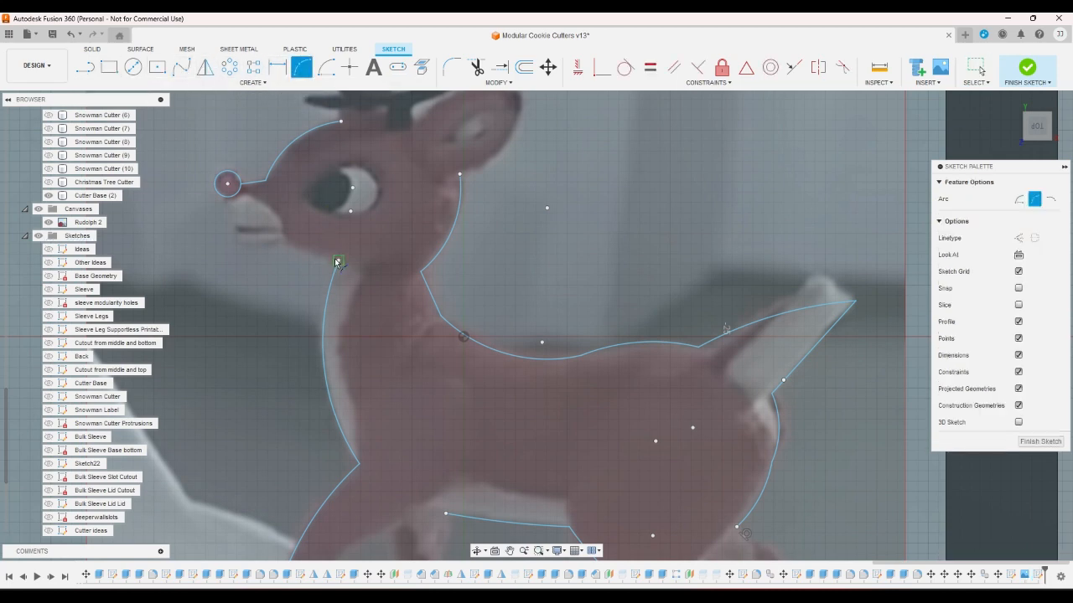
click(84, 68)
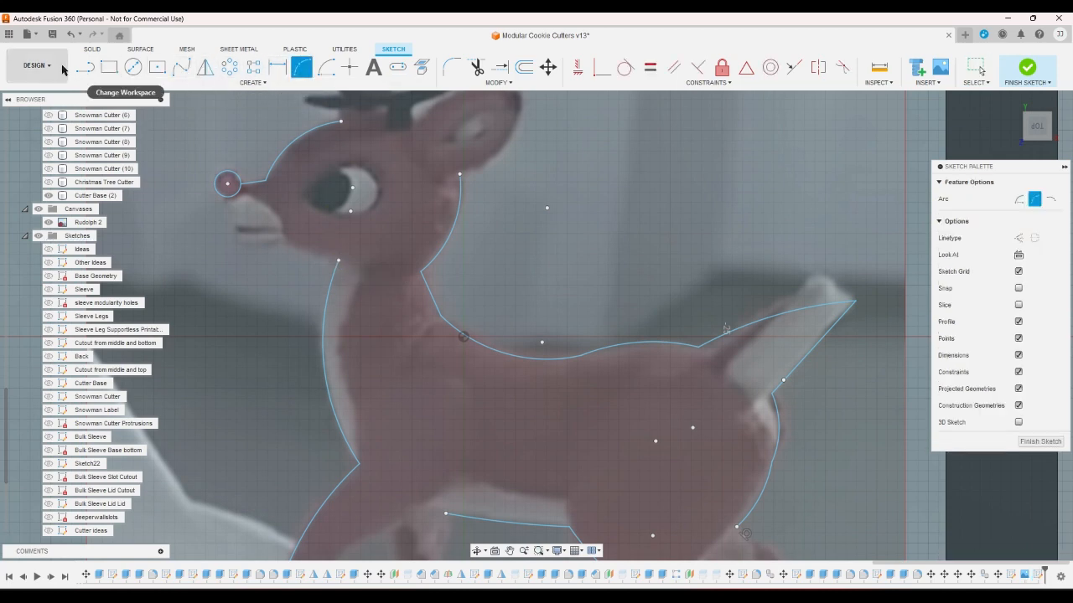
click(338, 259)
click(282, 238)
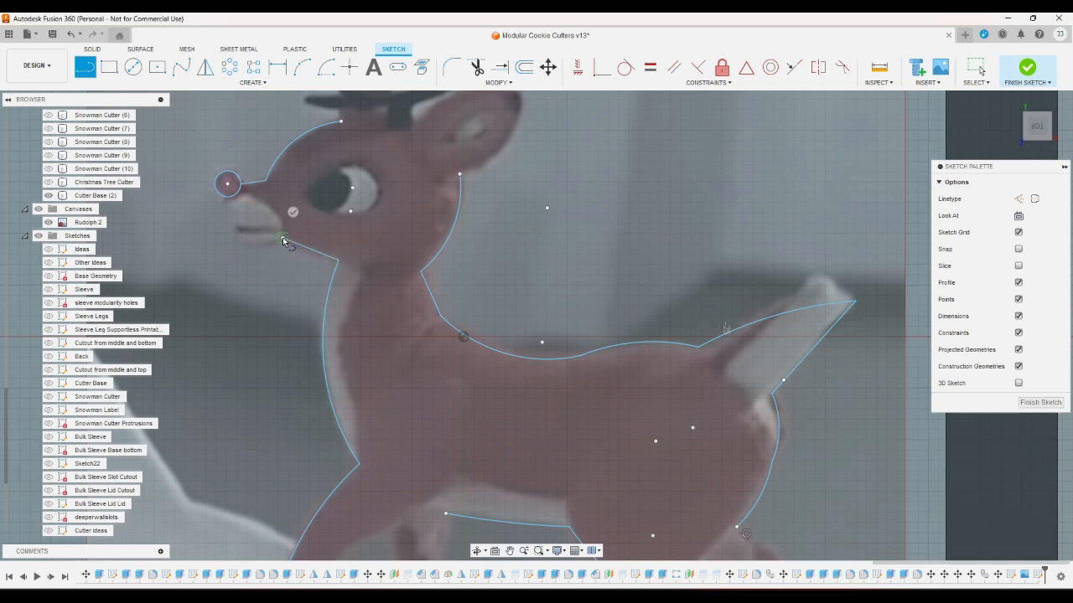
click(237, 243)
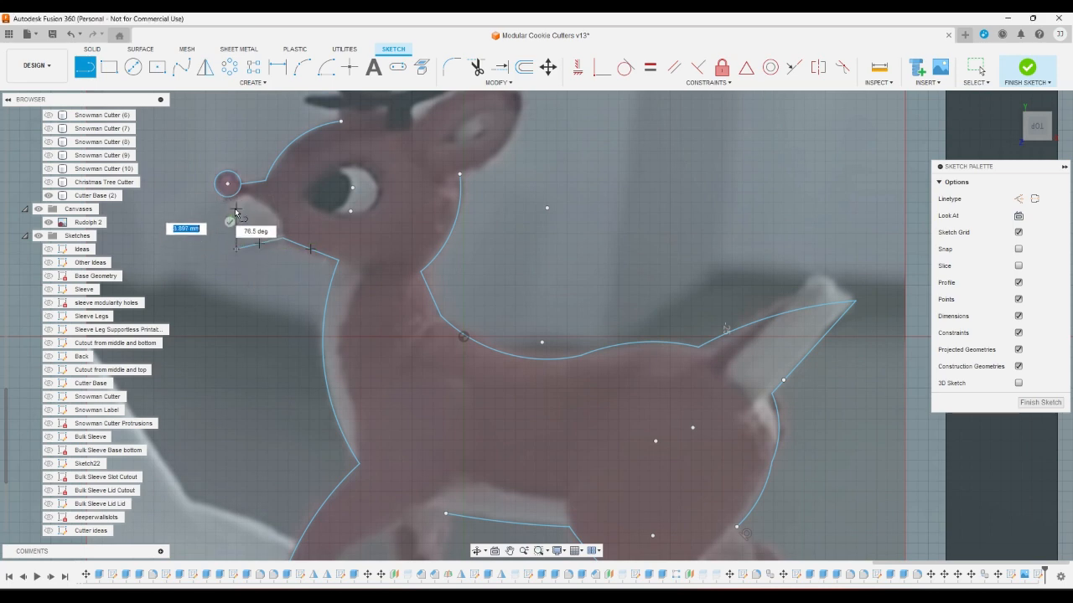
right_click(231, 210)
click(205, 215)
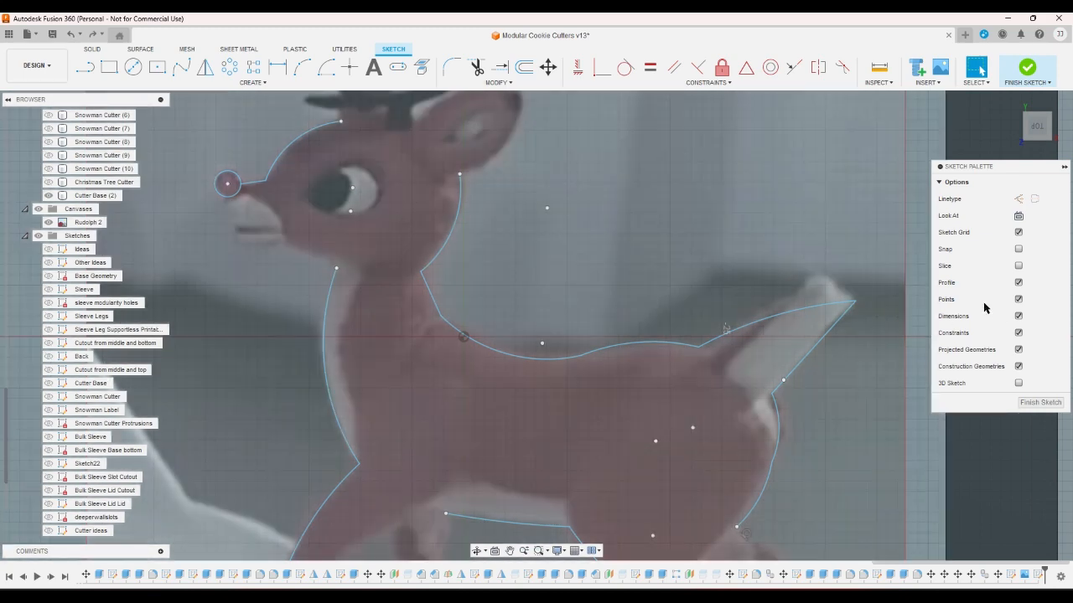
Step: Turn off the sketch grid display
click(1018, 250)
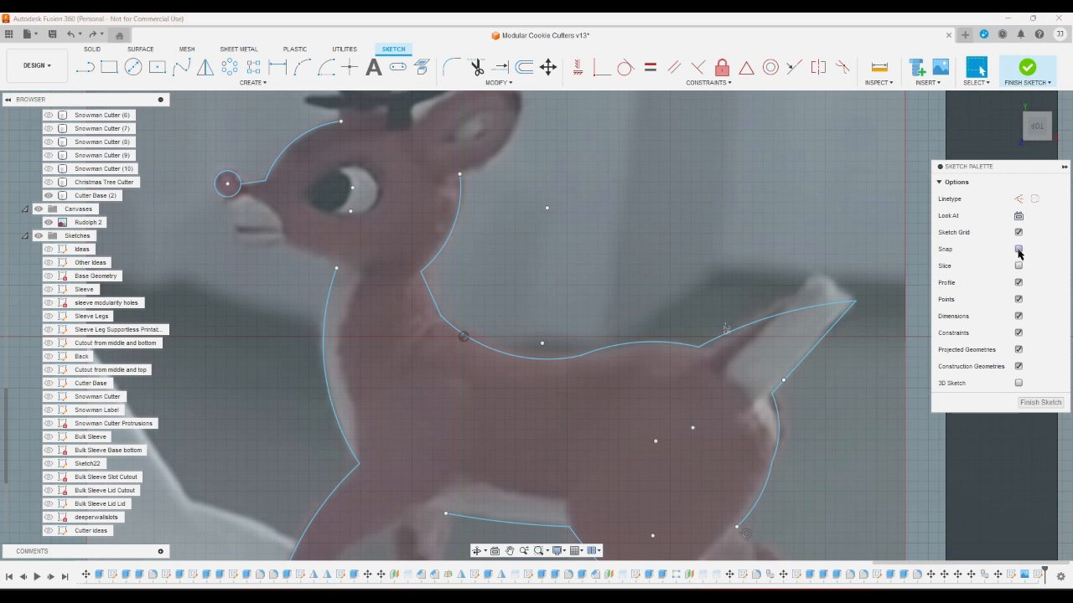
click(1018, 233)
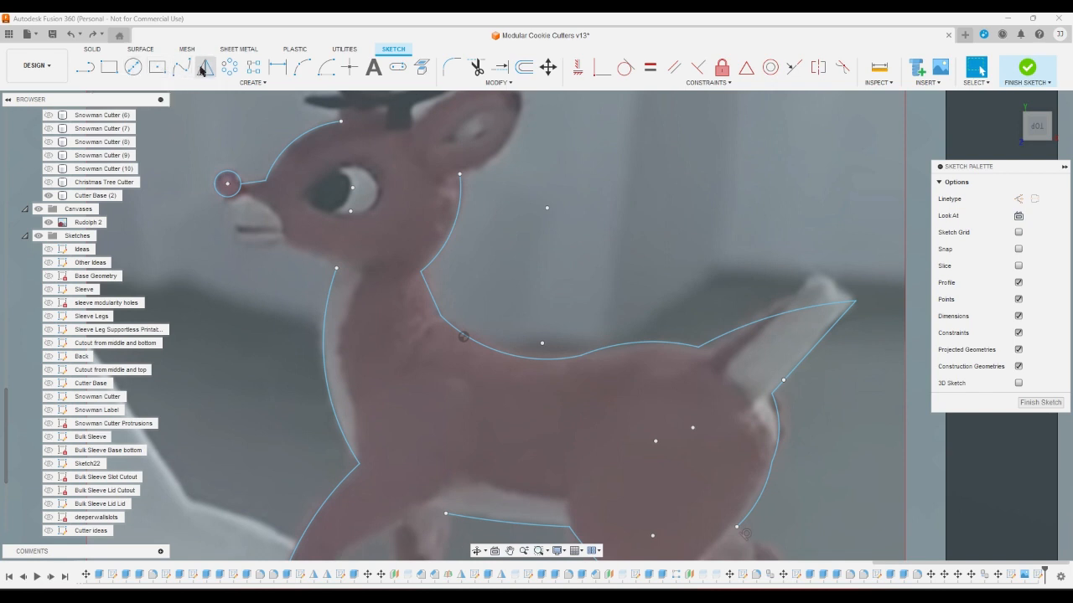
Step: Trace the jaw and muzzle with three connected lines from the chest arc's upper end along the chin and lower lip to the nose circle
click(84, 67)
scroll(277, 201, up, 2)
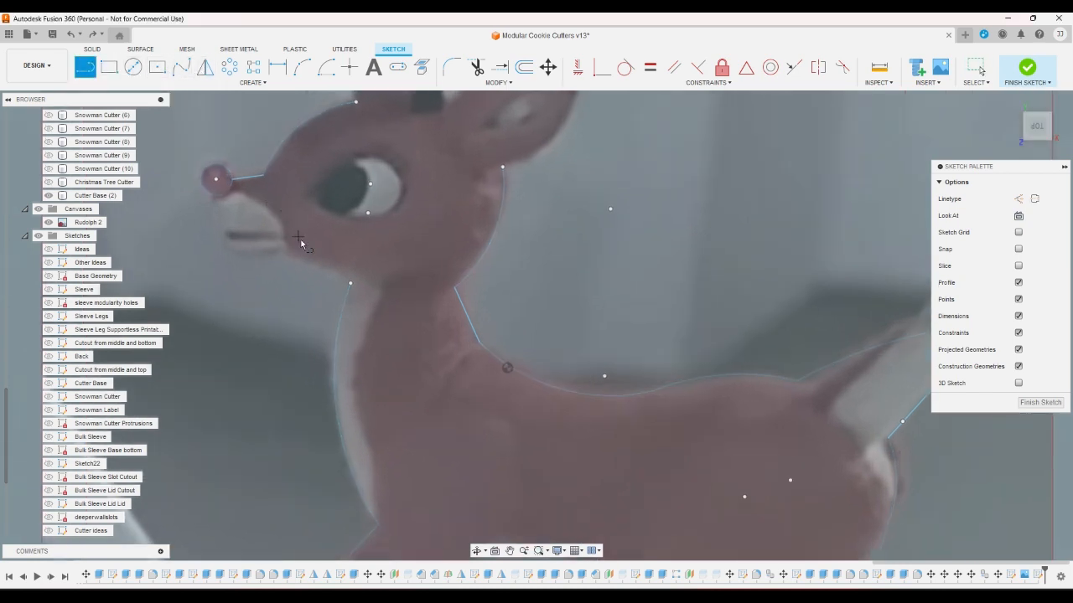
click(351, 285)
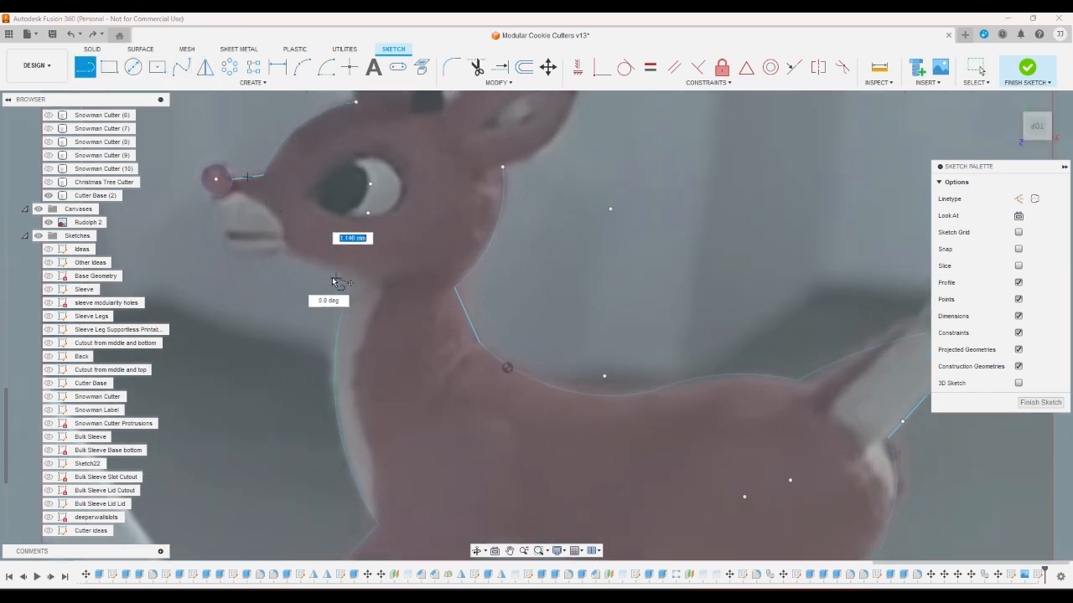
click(286, 252)
click(230, 253)
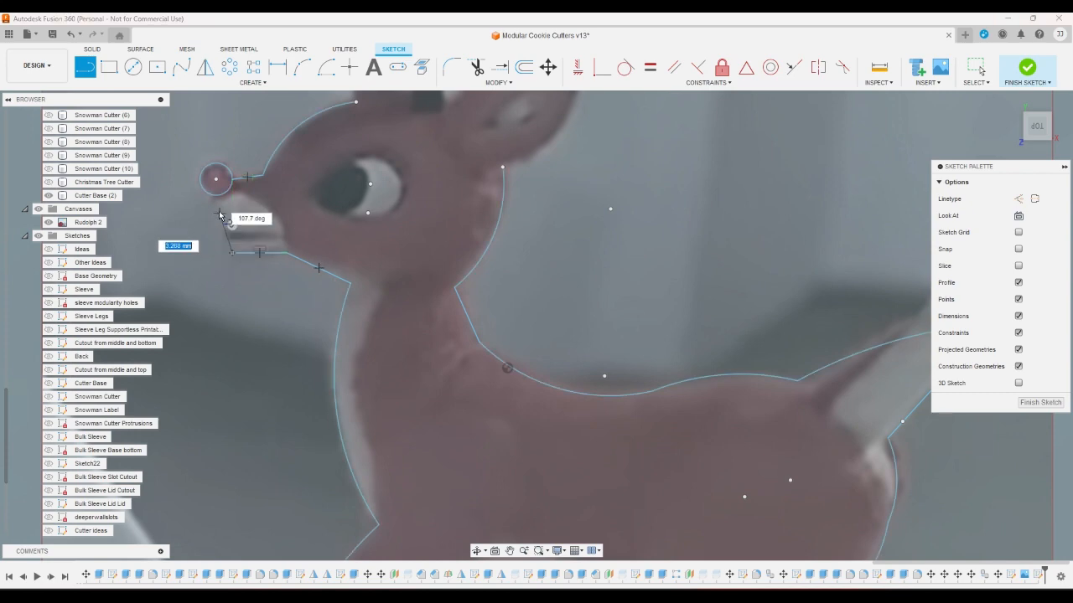
click(216, 196)
key(Escape)
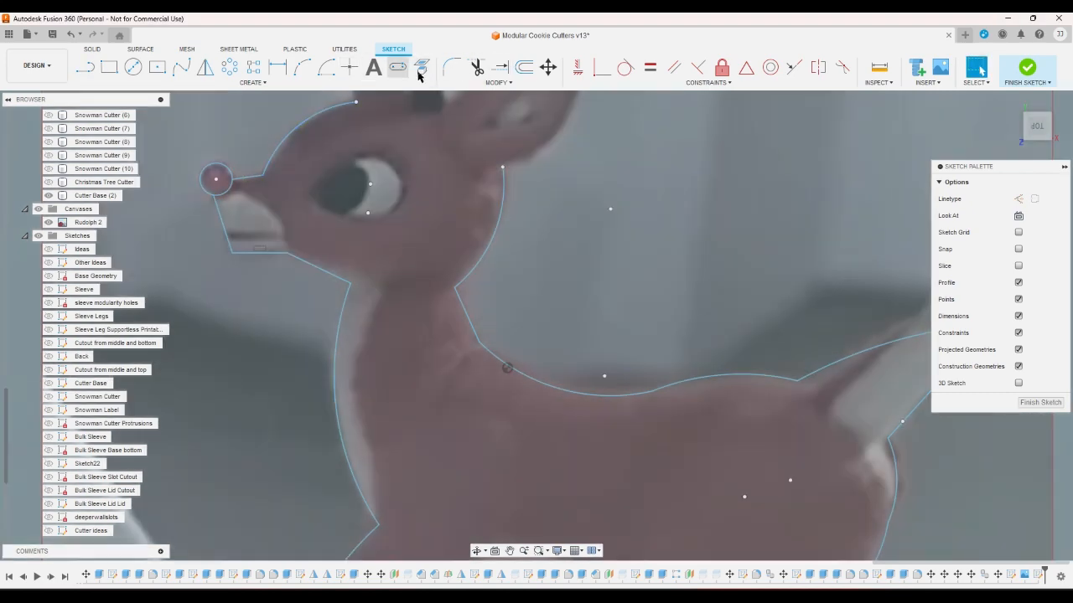
Step: Fillet the front corner of the lower lip with a 2 mm radius
click(452, 68)
click(232, 255)
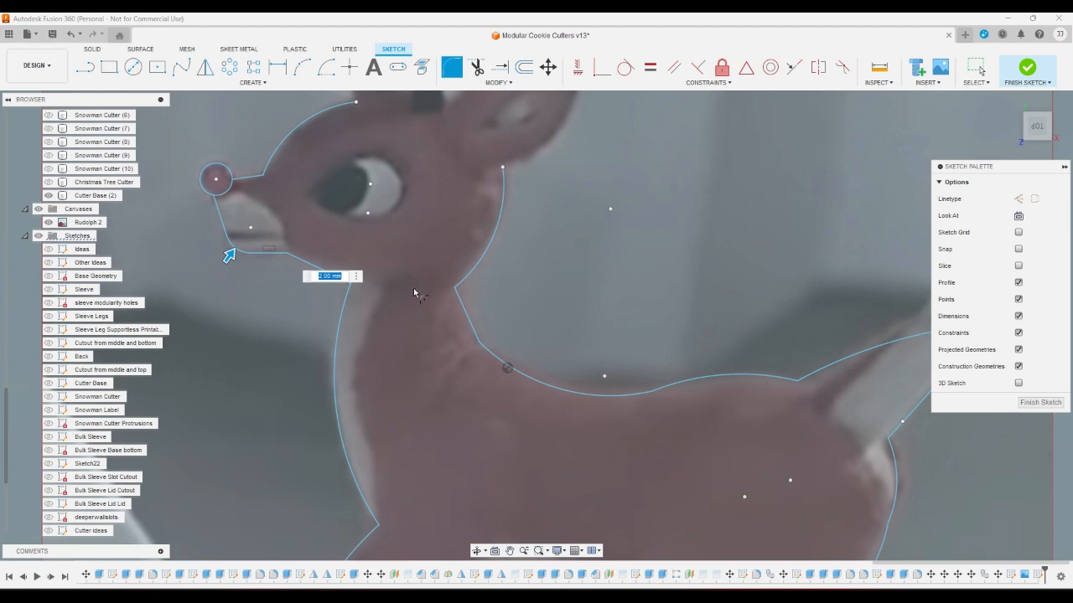
key(Return)
Step: Hide the Rudolph 2 canvas to examine the traced outline inside the cutter base, and show the canvas again
scroll(486, 265, down, 5)
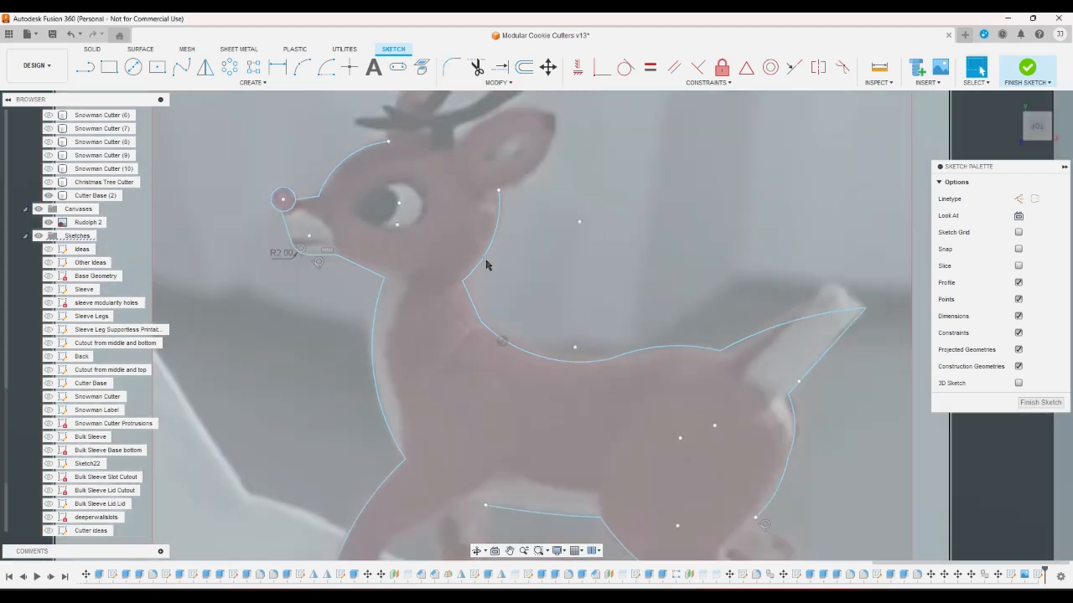
click(47, 224)
click(47, 223)
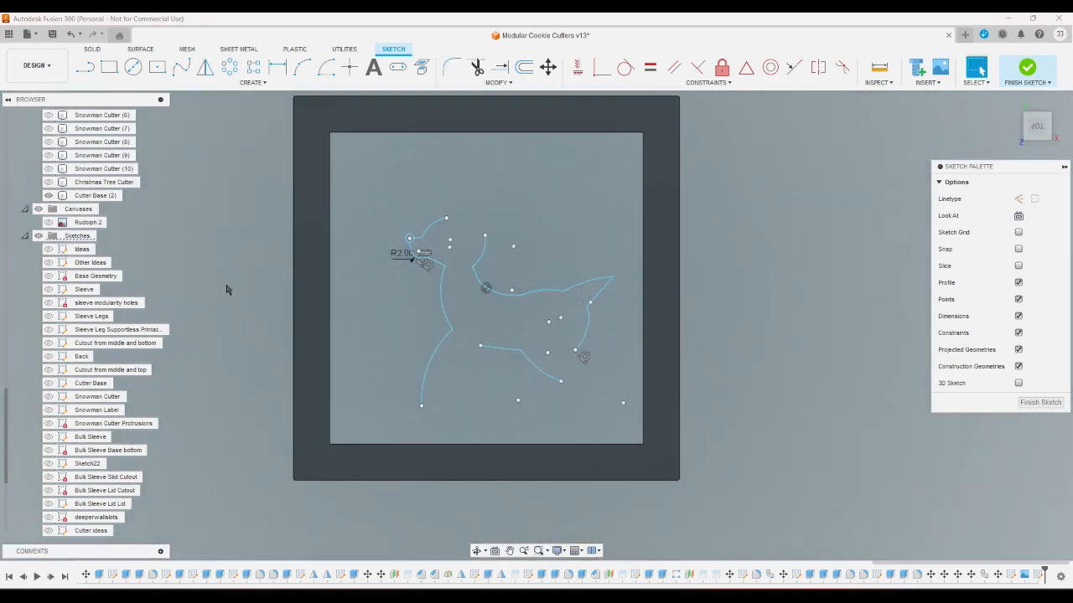
click(48, 223)
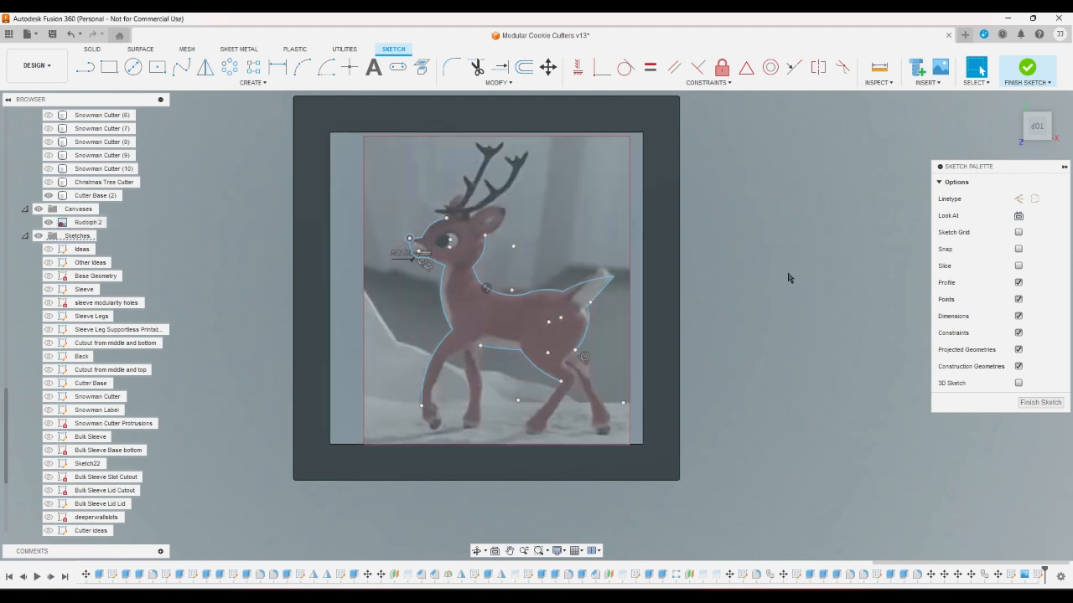
scroll(520, 318, up, 3)
scroll(537, 369, down, 3)
scroll(555, 412, up, 1)
scroll(554, 412, up, 1)
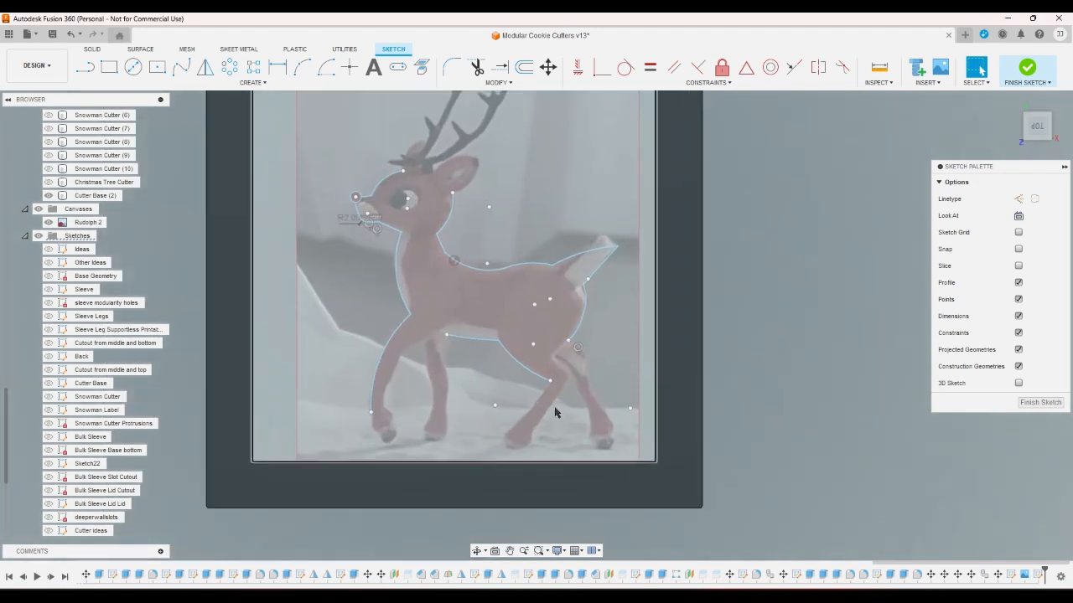
scroll(529, 462, down, 1)
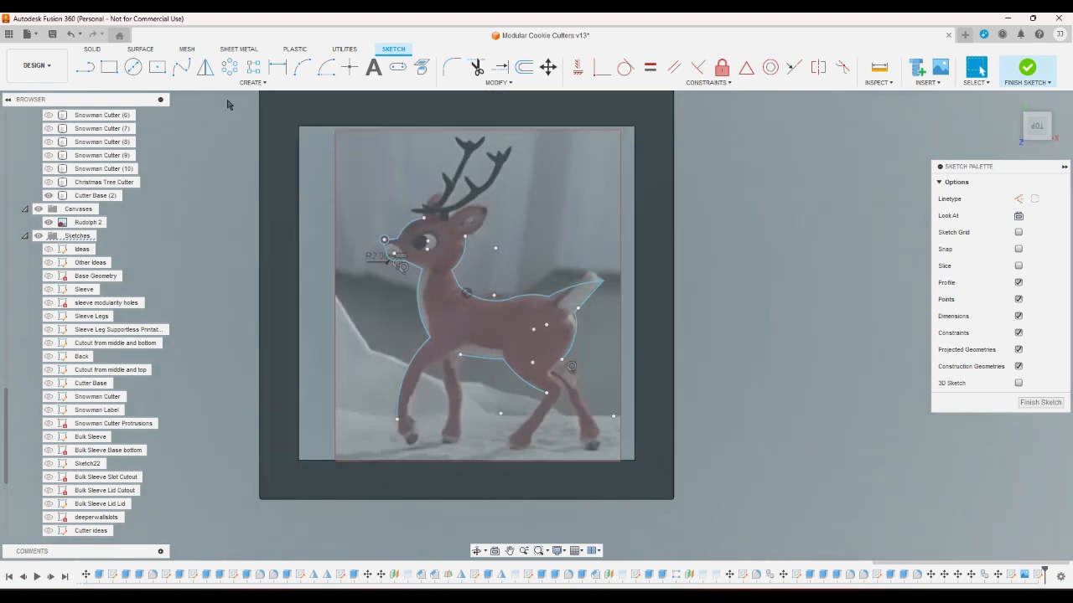
Step: Trace the ear with two three-point arcs, one from its tip to the back-of-head arc and one over its upper edge to its base
click(303, 68)
scroll(490, 223, up, 5)
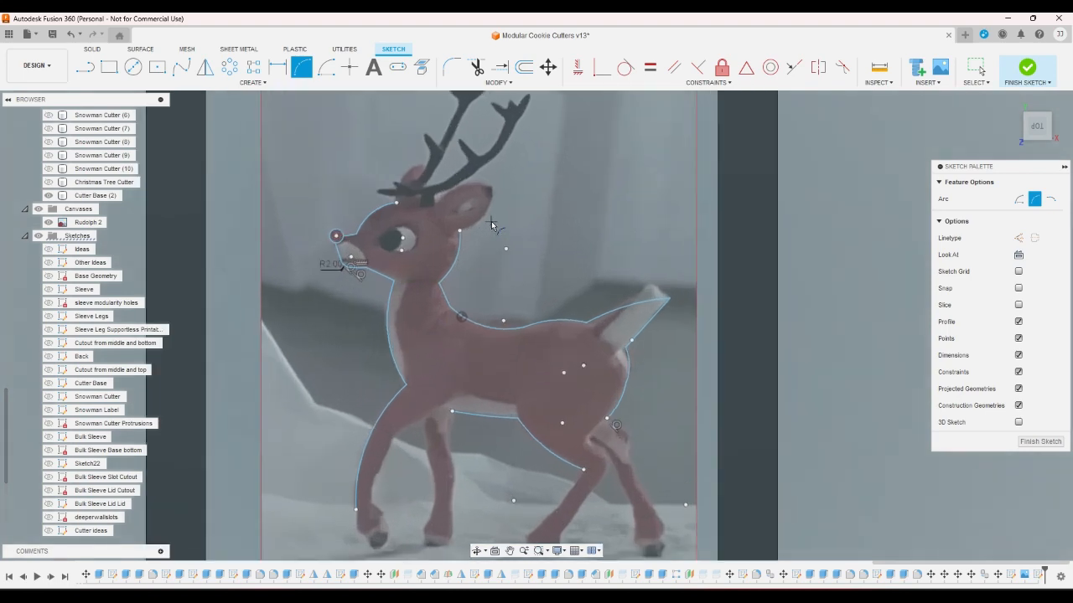
click(495, 141)
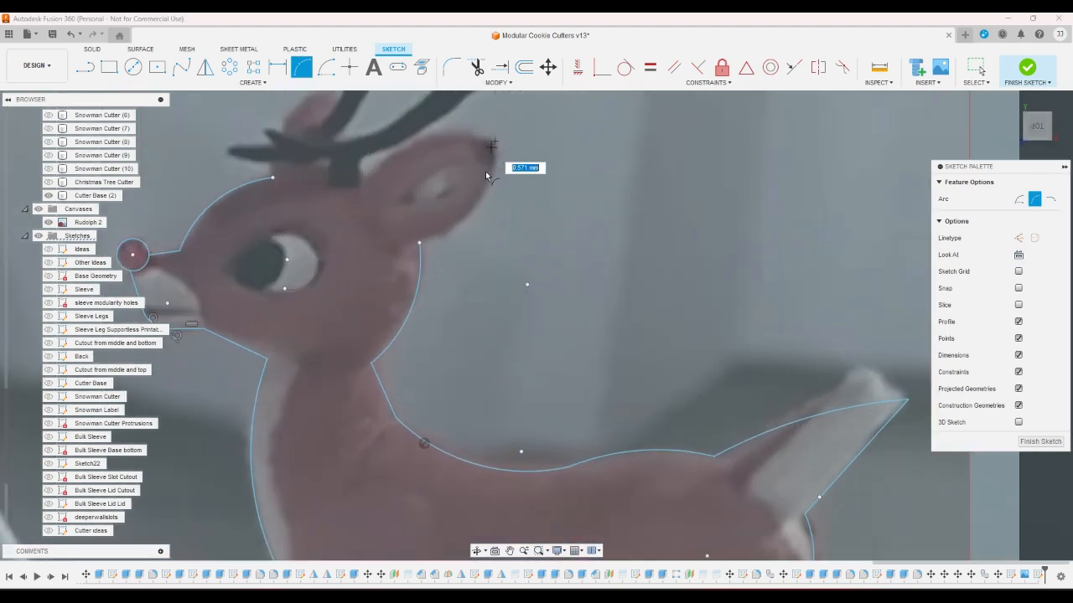
click(419, 243)
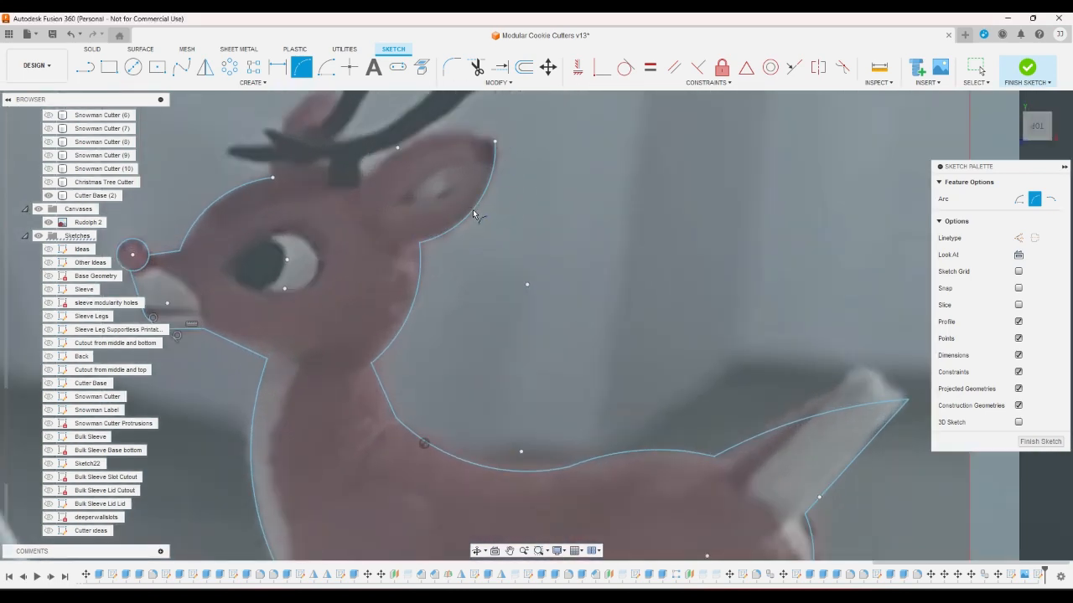
click(370, 177)
click(433, 133)
Step: Connect the ear's base to the forehead arc's end with a three-point arc across the top of the head
scroll(352, 190, up, 2)
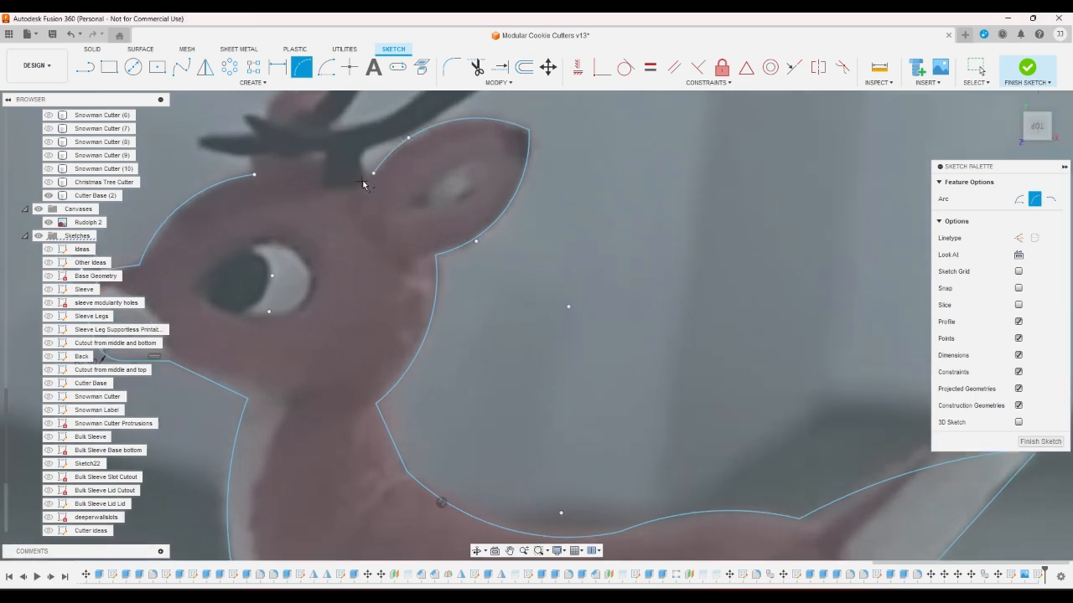
click(374, 173)
click(254, 175)
click(297, 170)
right_click(383, 222)
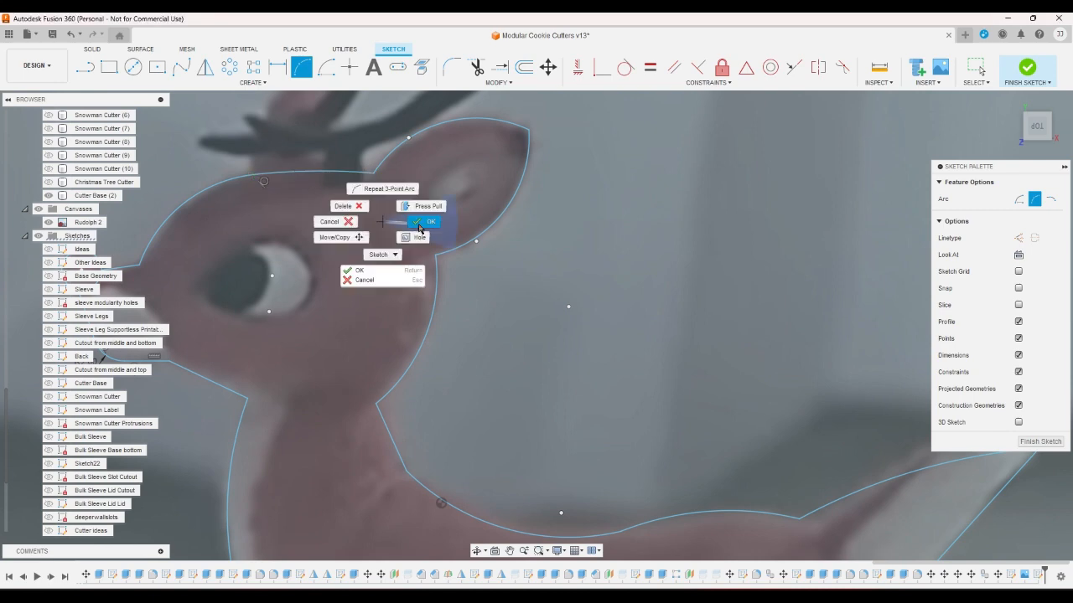
click(418, 231)
Step: Trace the rear hind leg's hock with two connected lines from the rump arc's lower end, going outward and down its back
scroll(418, 242, down, 3)
scroll(418, 244, down, 6)
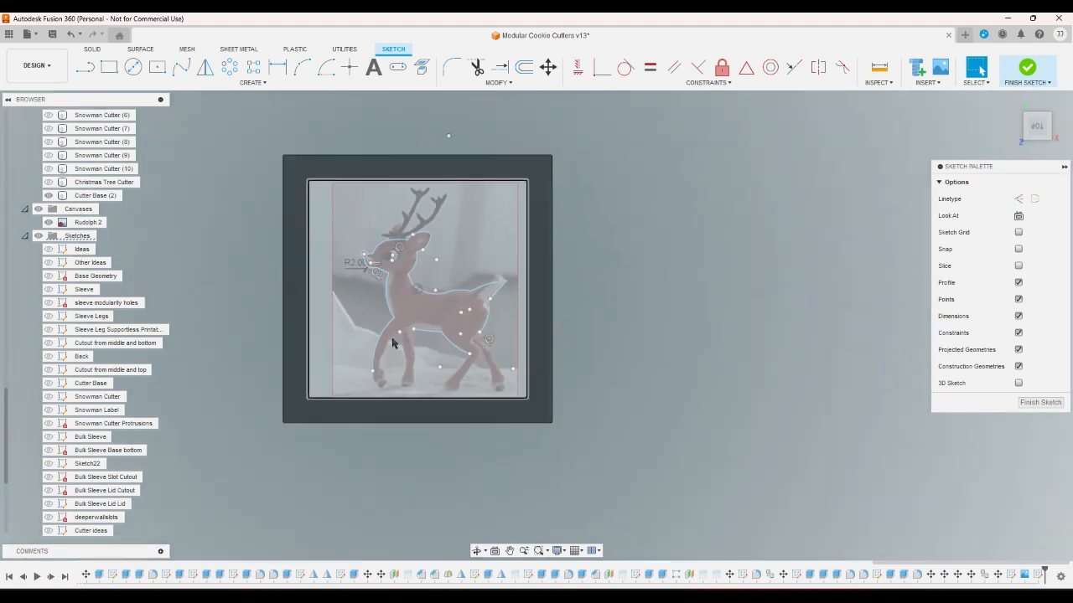
scroll(406, 281, up, 3)
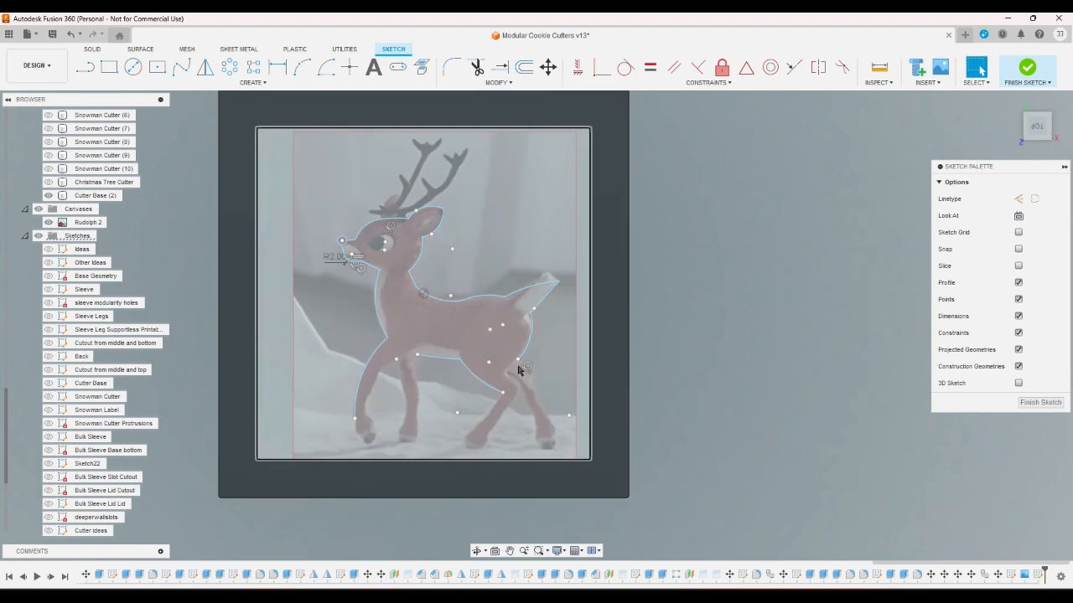
click(84, 67)
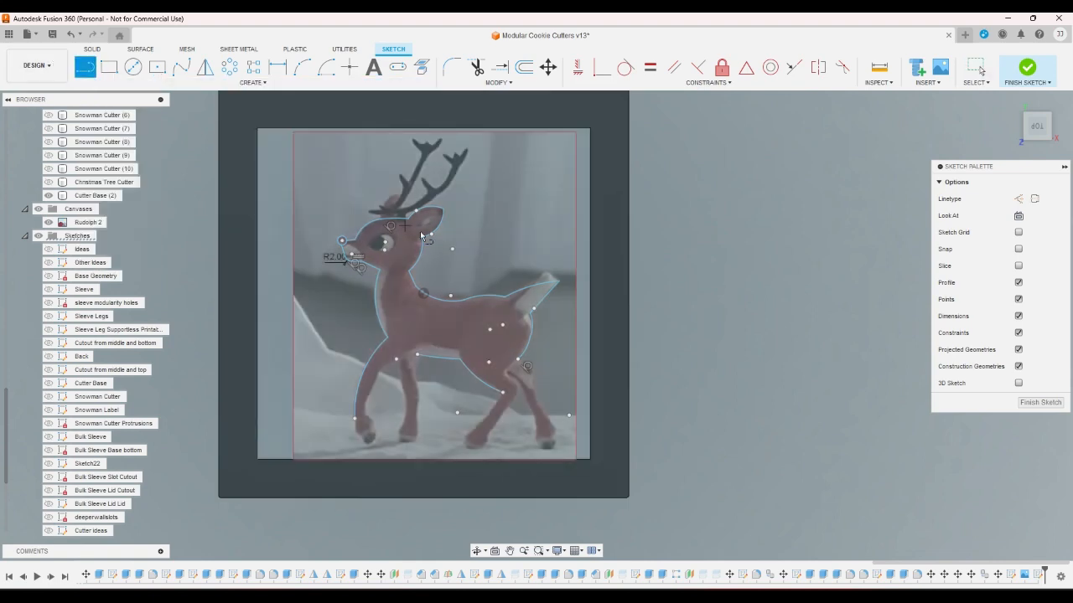
scroll(537, 352, up, 2)
scroll(547, 369, up, 3)
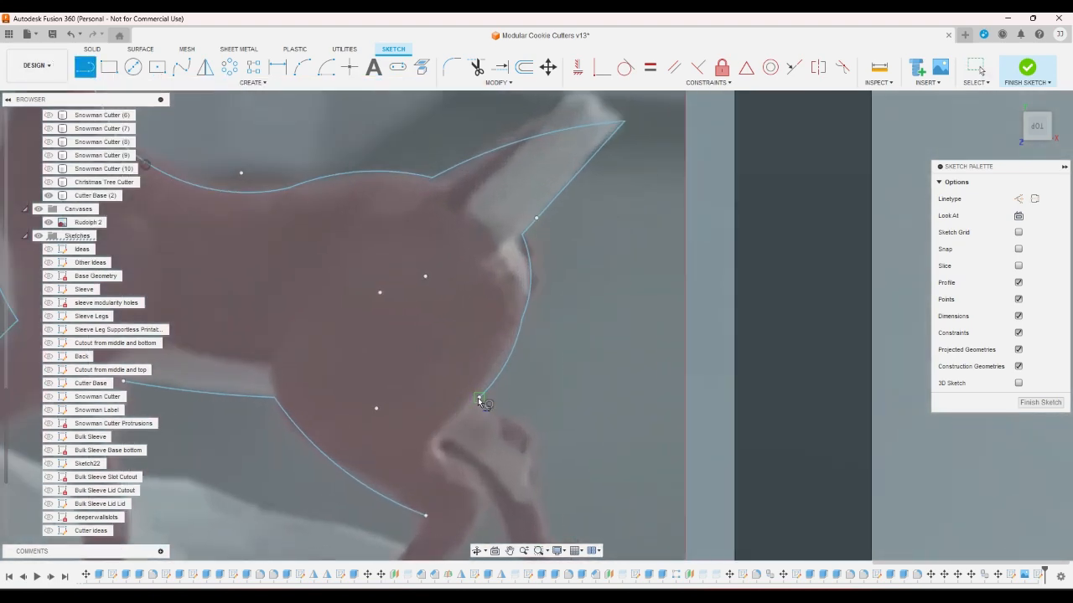
click(479, 402)
click(543, 433)
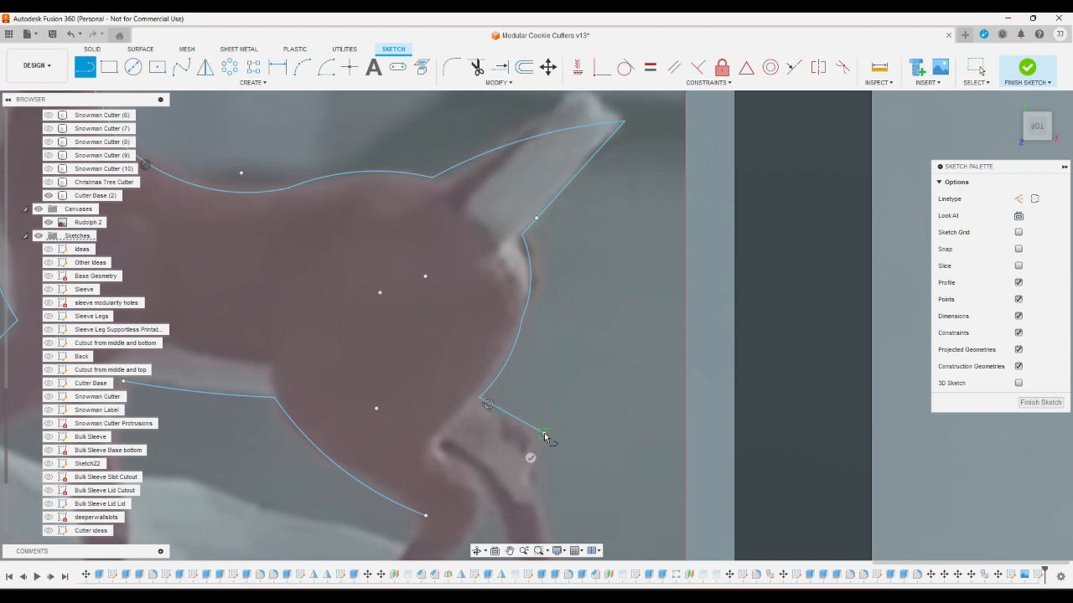
click(536, 478)
key(Escape)
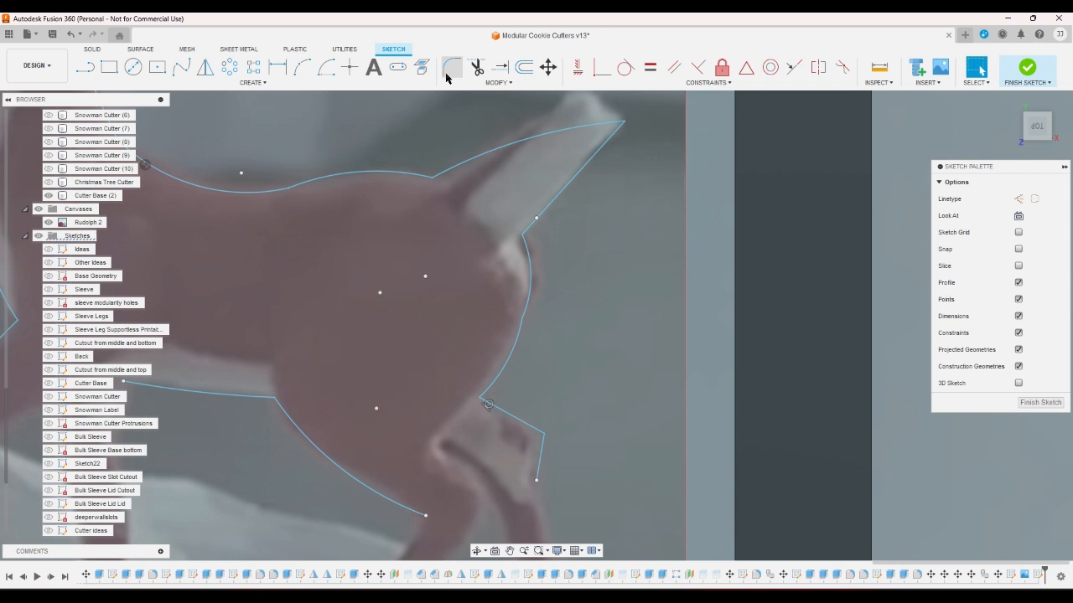
Step: Fillet the corner between the two hock lines with a 4.5 mm radius
click(451, 67)
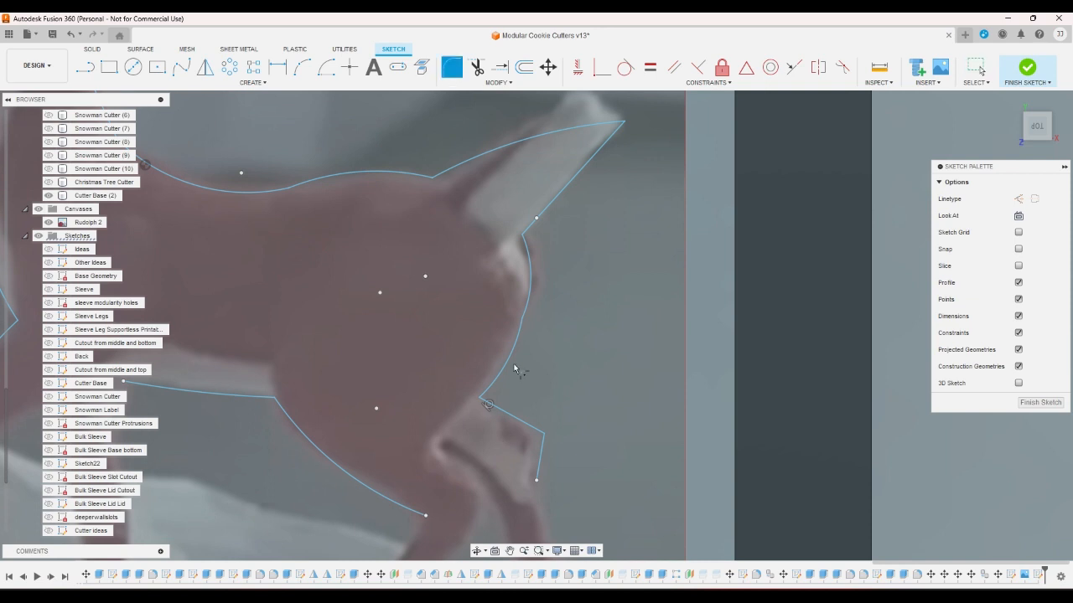
click(543, 434)
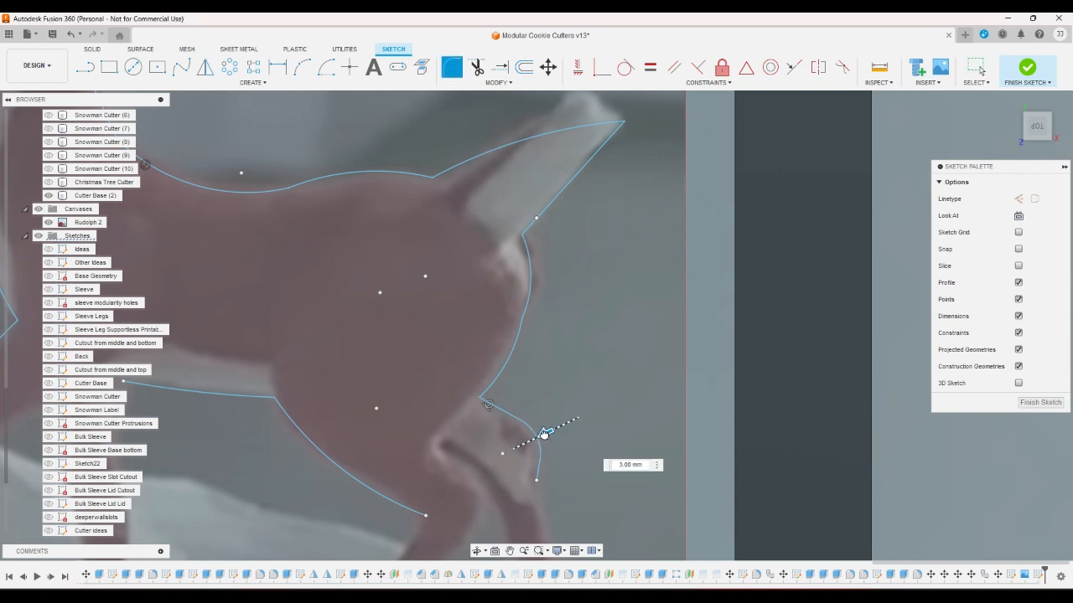
key(Return)
Step: Trace the back of the rear hind leg with a line from the lower end of the hock outline to the hoof
scroll(549, 310, down, 3)
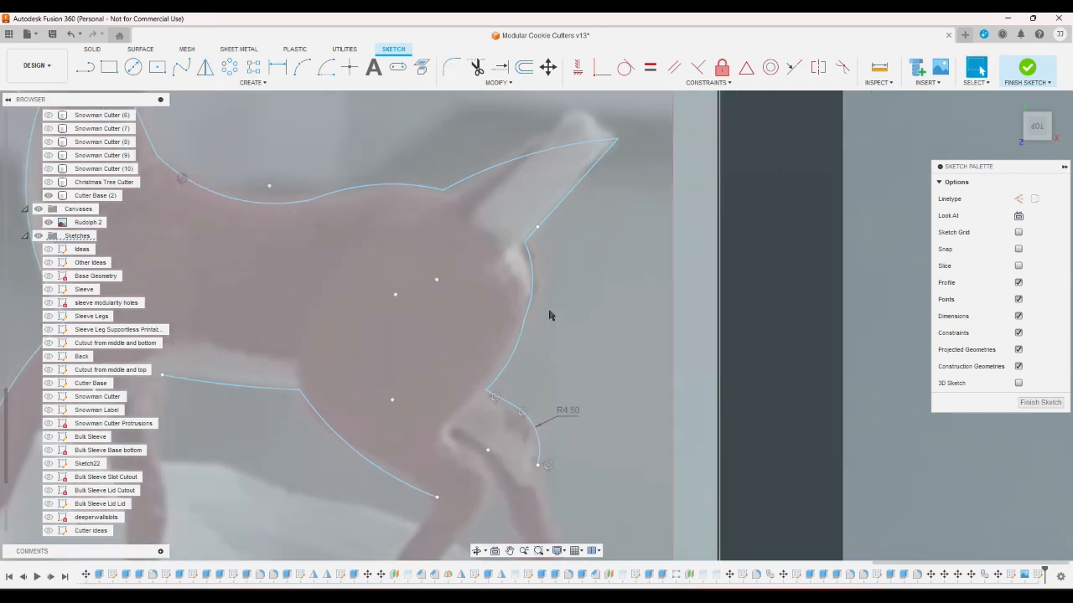
scroll(600, 419, down, 2)
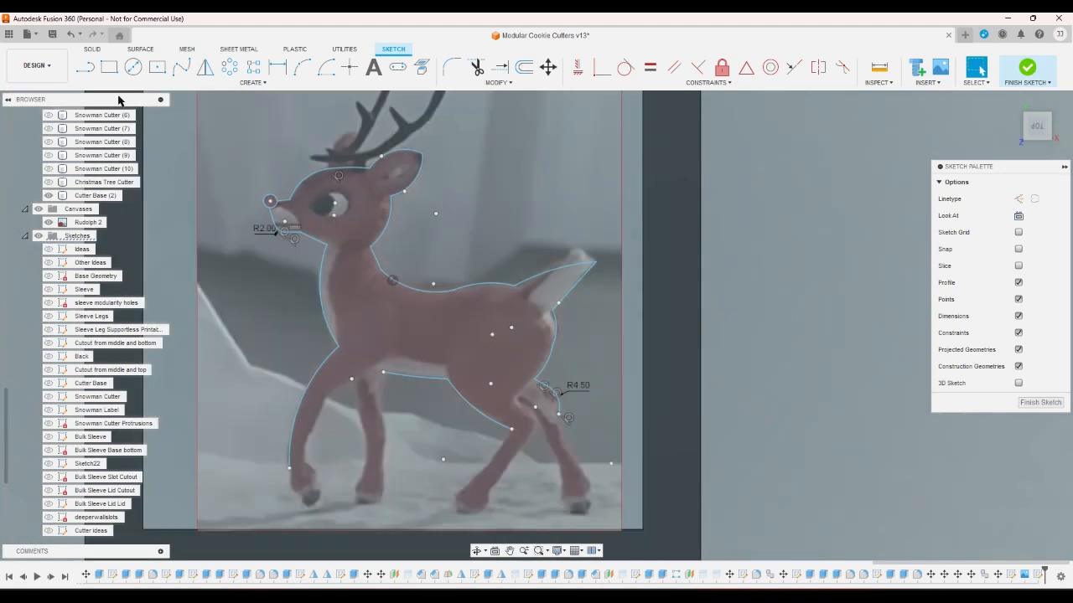
key(l)
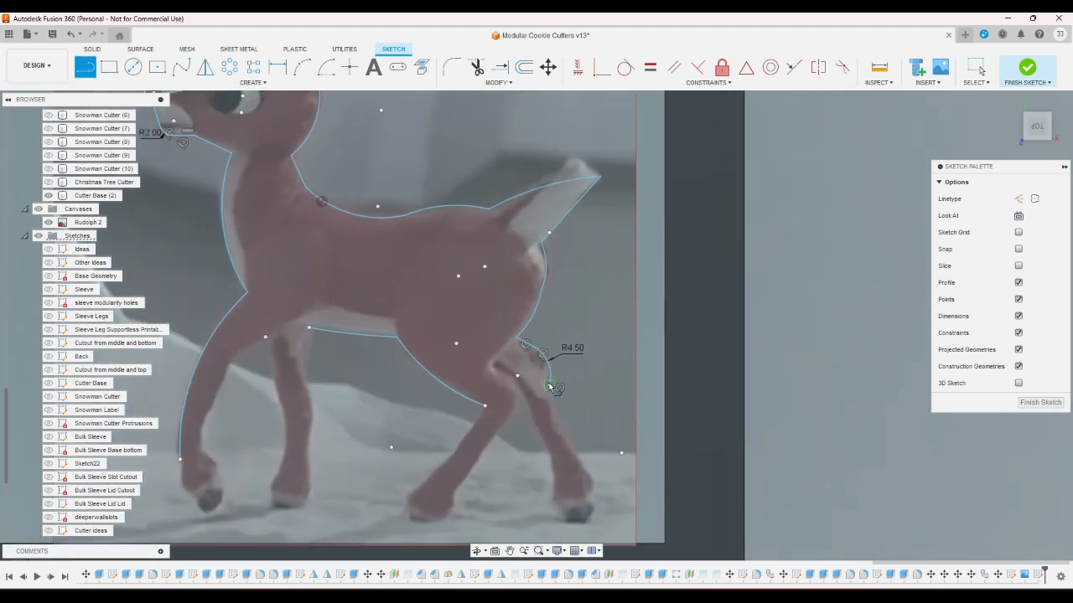
click(551, 386)
click(591, 496)
right_click(776, 489)
click(810, 487)
Step: Toggle the Rudolph 2 canvas off and on to check the outline with the hind leg line added
click(48, 224)
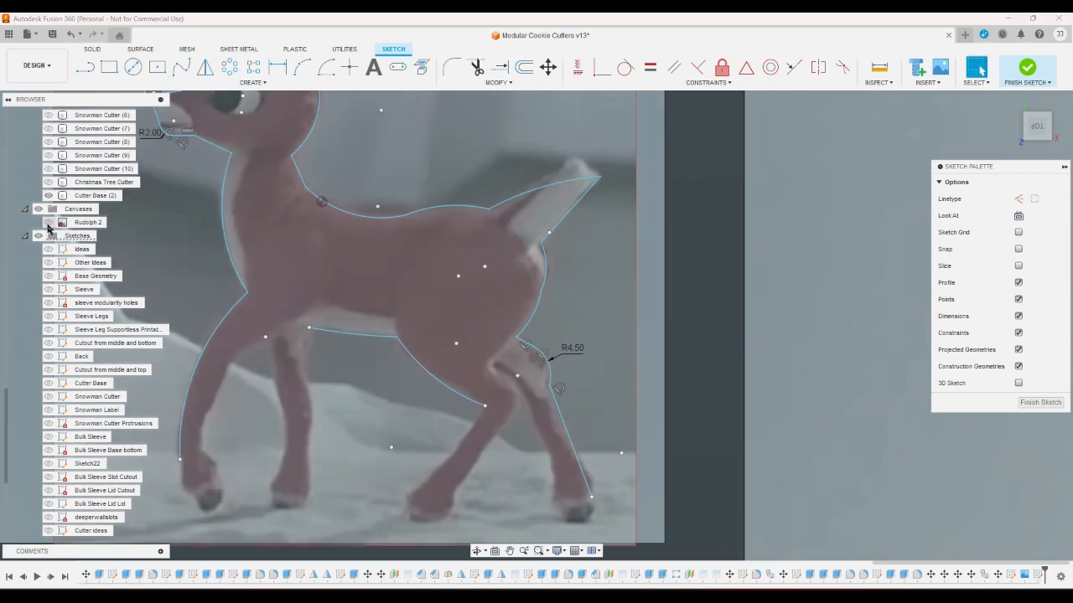
scroll(809, 444, down, 3)
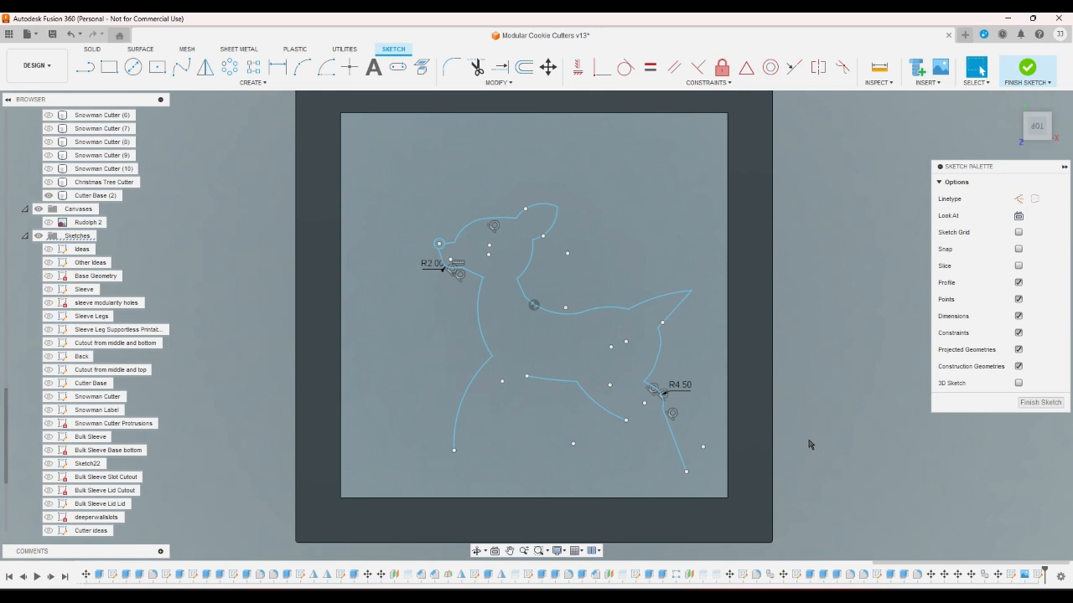
click(48, 223)
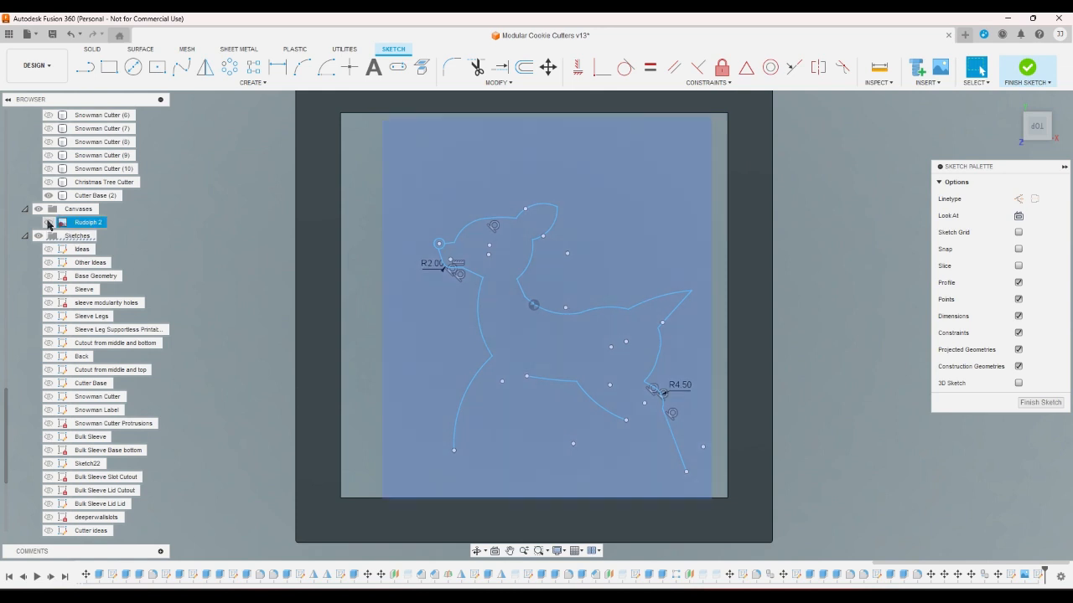
click(46, 222)
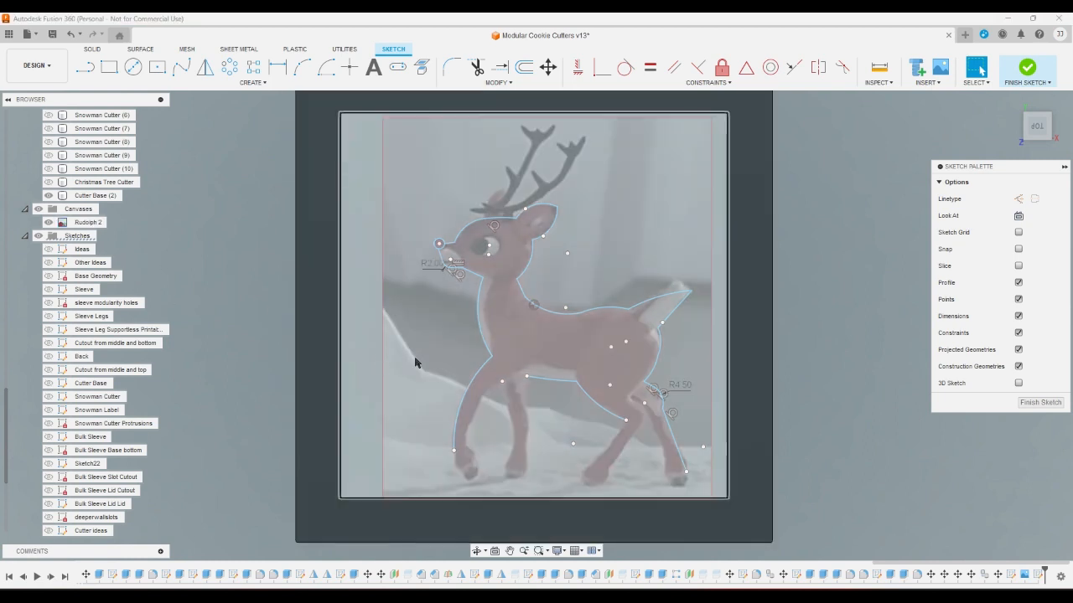
Step: Trace the front of the forward hind leg with a line from the thigh arc's lower end down to the hoof
key(l)
scroll(651, 474, up, 2)
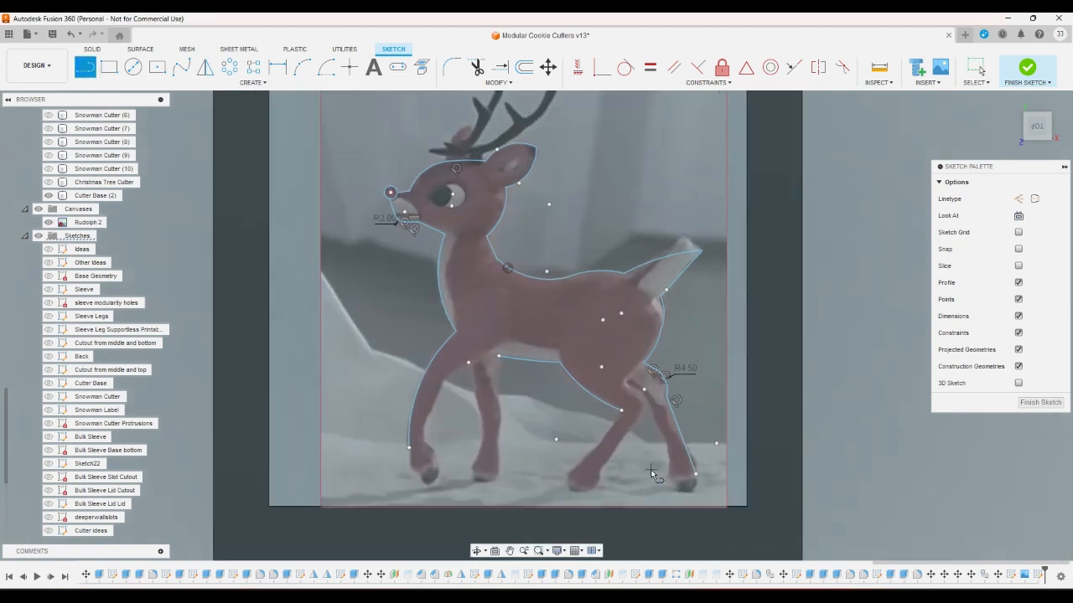
scroll(651, 473, up, 3)
click(597, 351)
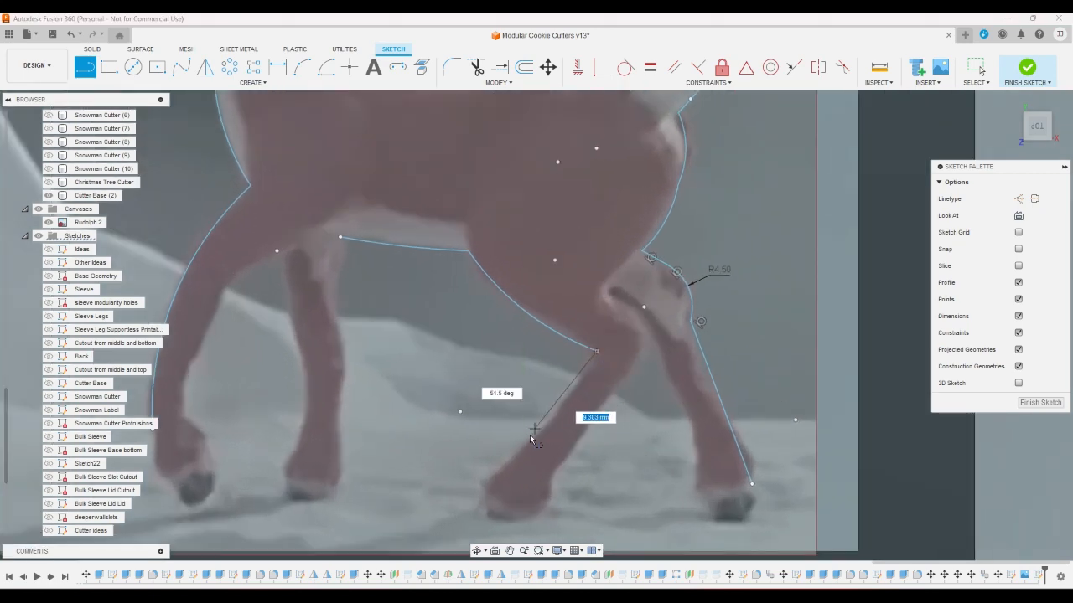
right_click(525, 484)
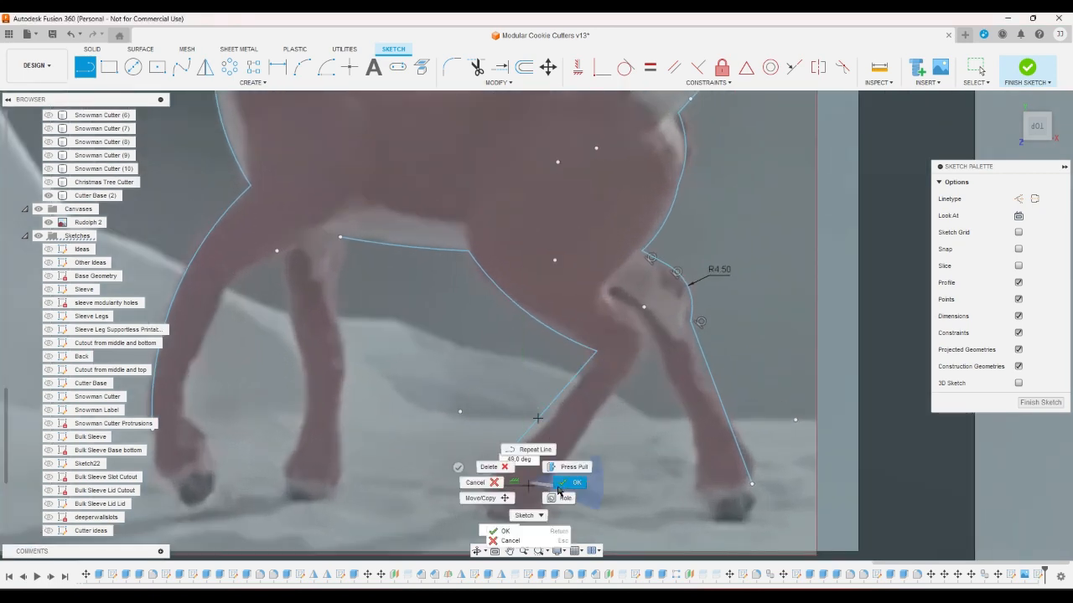
click(560, 487)
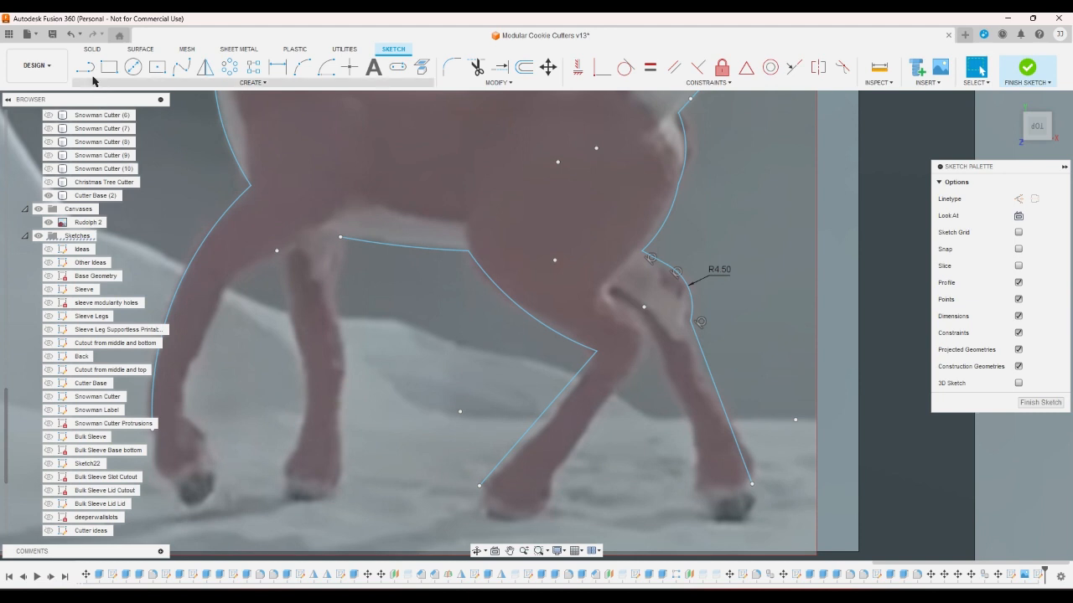
Step: Draw a short line about 2.8 mm long down the front of the forward hind hoof from the leg line's lower end
click(88, 68)
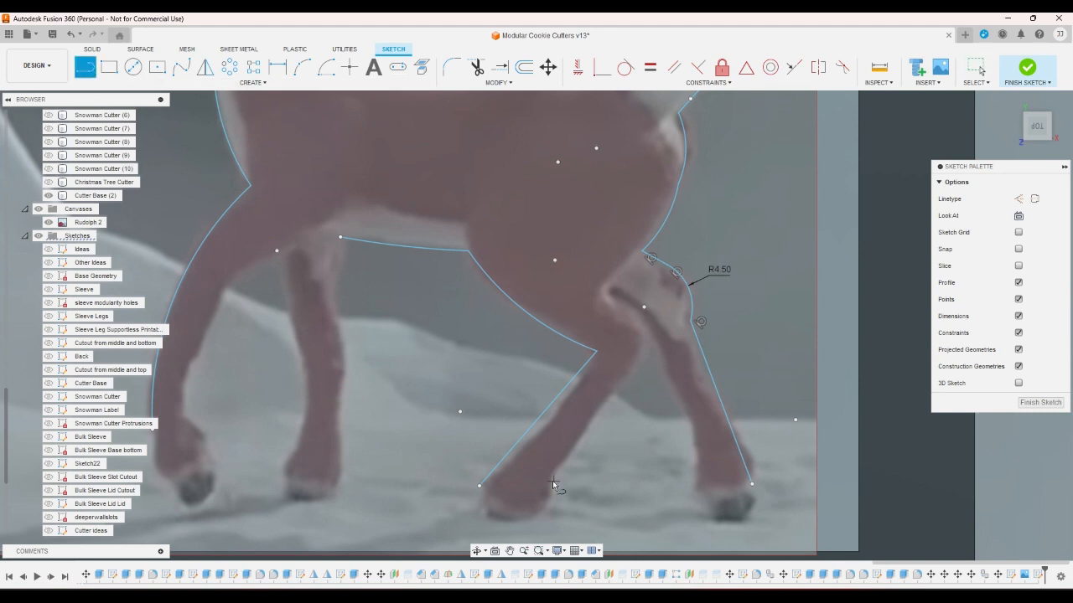
click(480, 485)
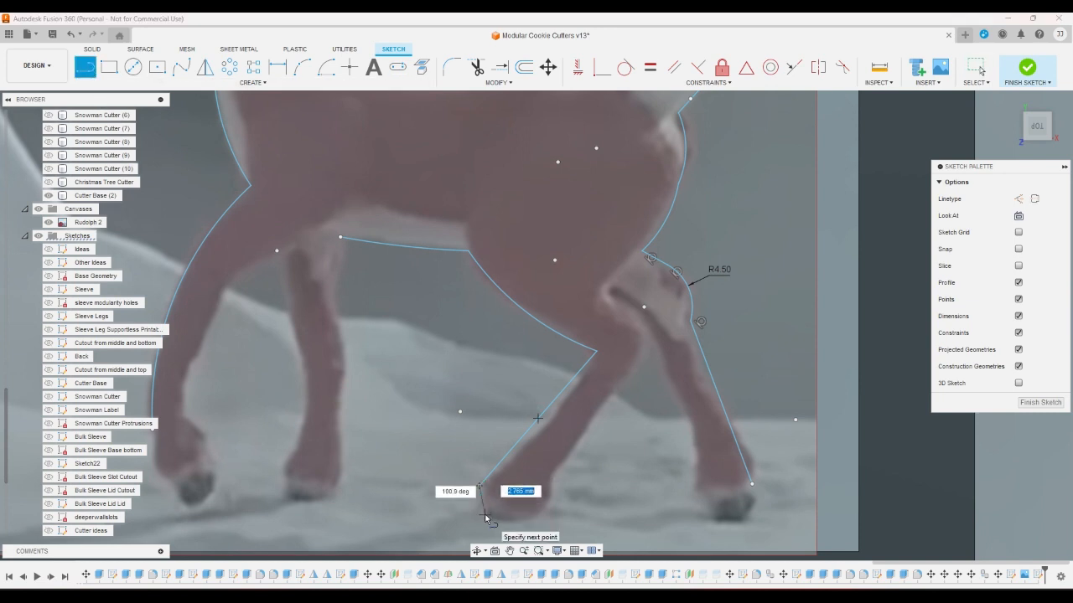
click(484, 514)
right_click(510, 517)
click(538, 516)
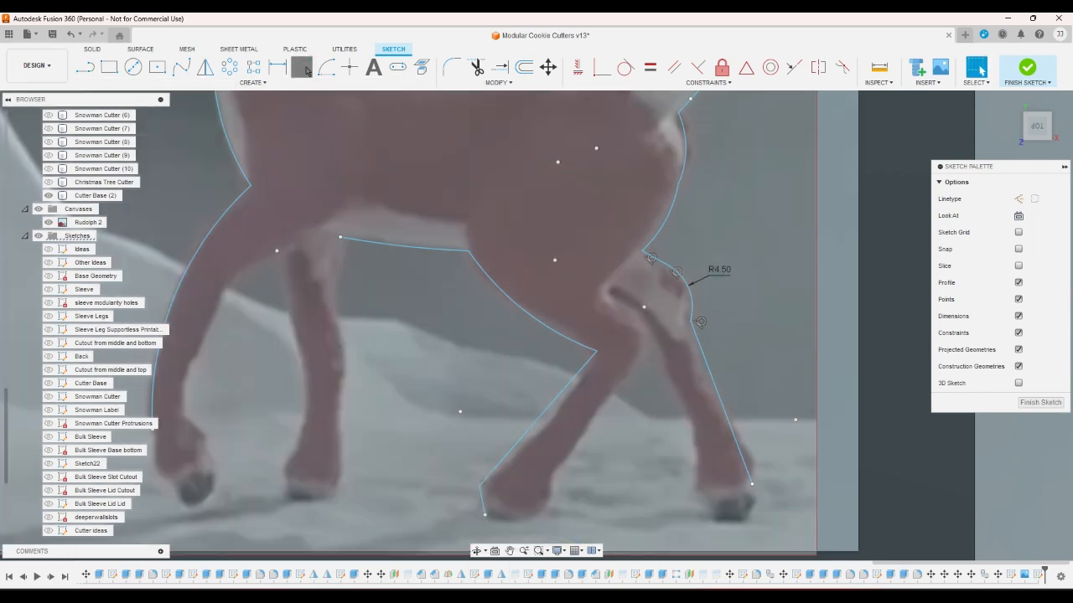
Step: Trace the forward hind hoof's underside with a three-point arc from its heel to the short front line's lower end
click(301, 67)
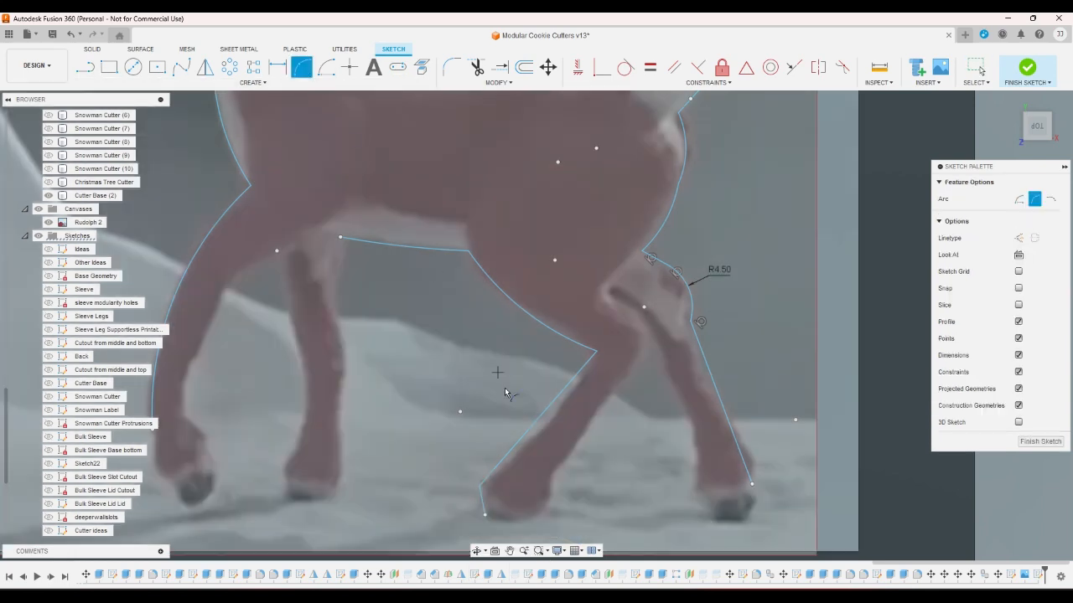
click(551, 479)
click(484, 514)
click(534, 511)
right_click(536, 513)
click(590, 469)
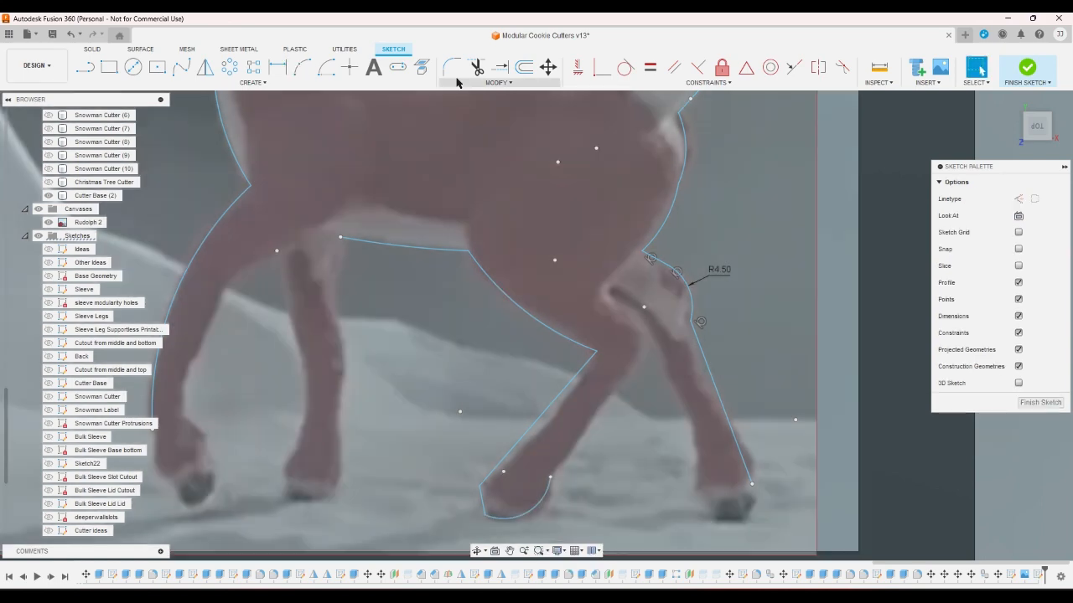
Step: Fillet the corner between the forward hind leg's front line and the short hoof line with a 3.5 mm radius
click(452, 69)
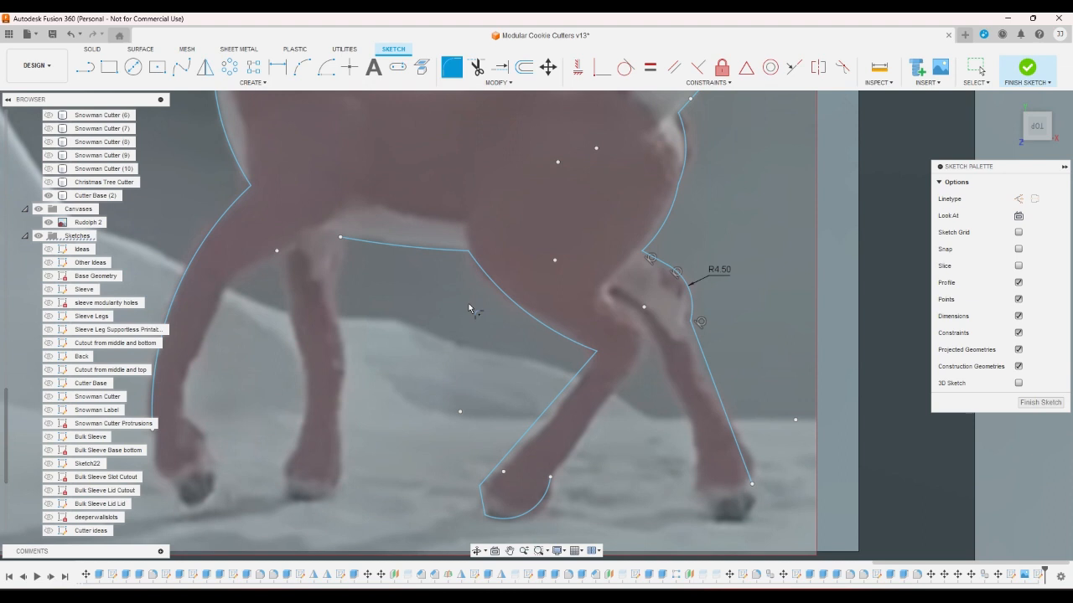
click(480, 486)
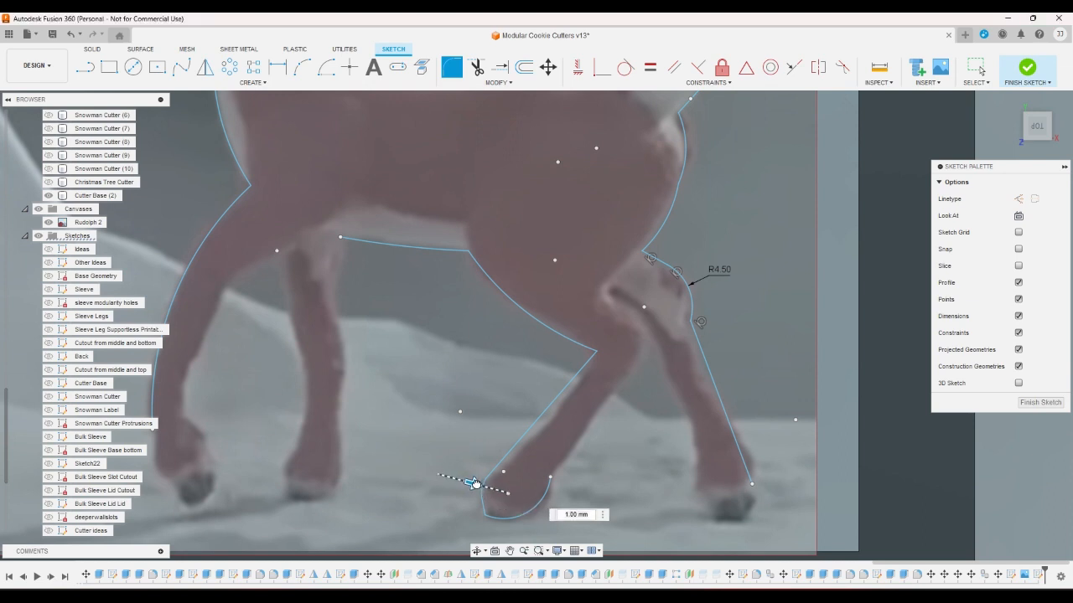
key(Return)
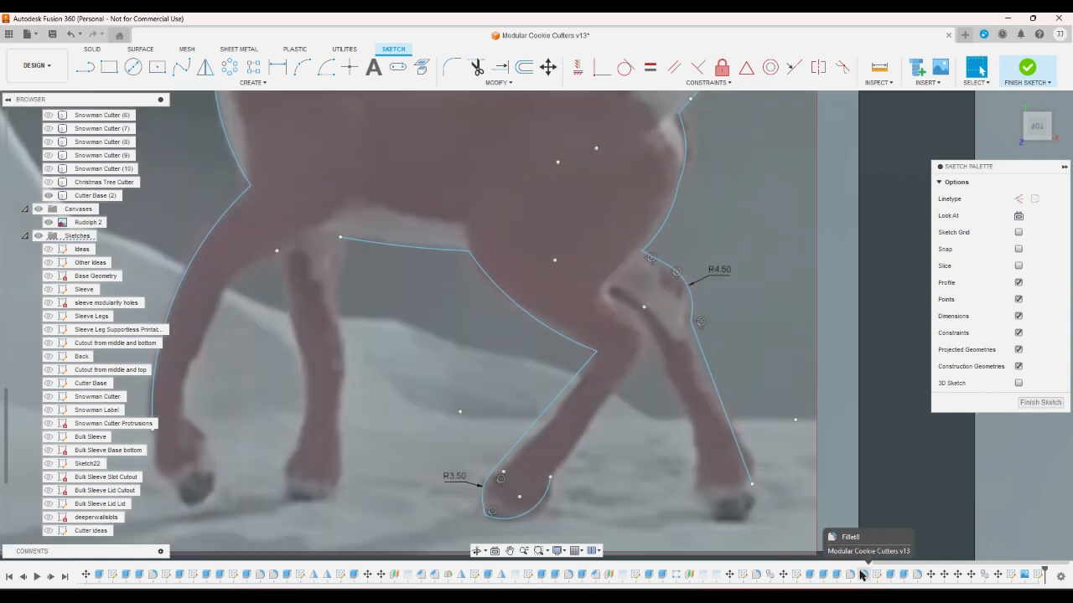
Step: Draw a line about 13.6 mm long from the forward hind hoof's heel to the front of the rear hind hoof
key(l)
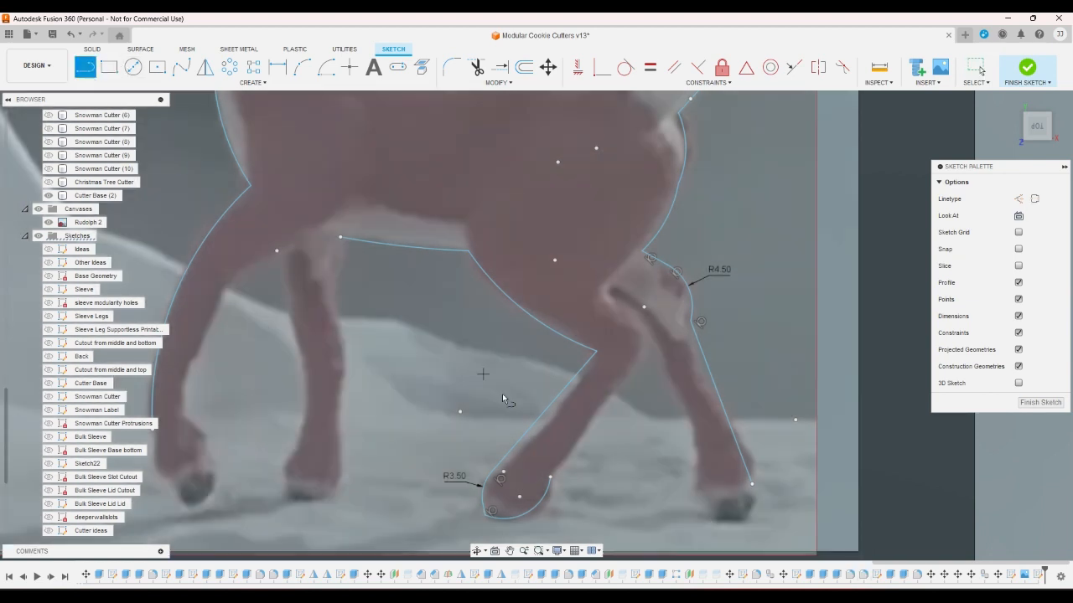
click(551, 479)
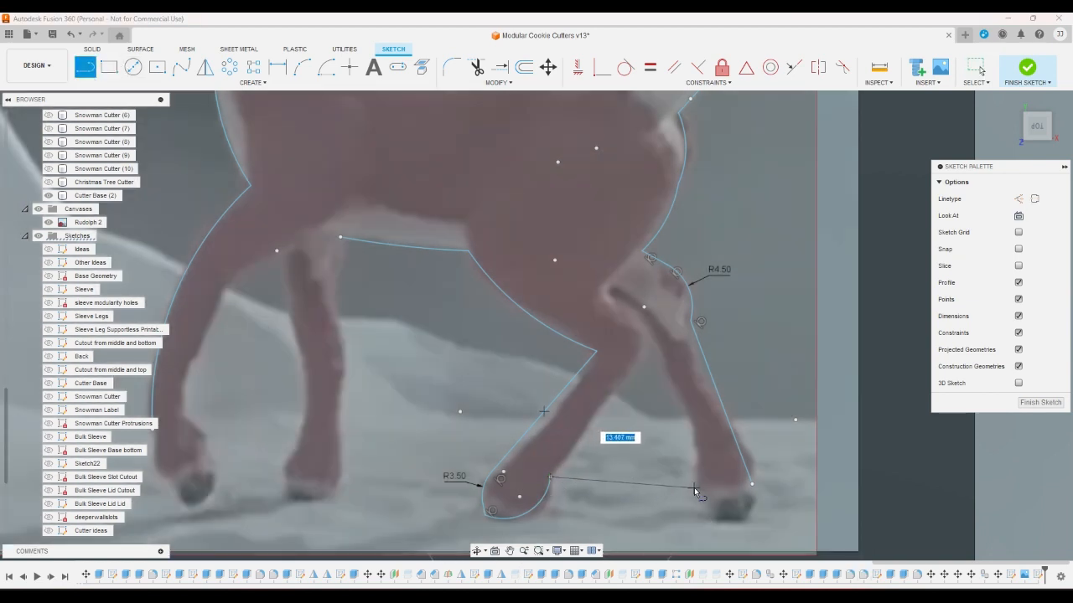
click(695, 484)
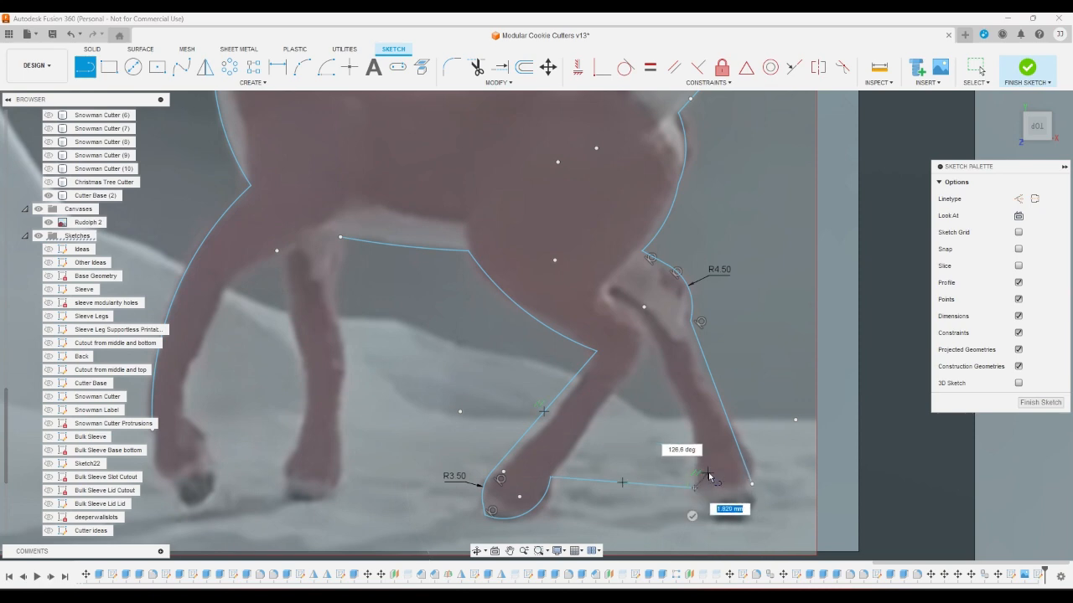
click(750, 485)
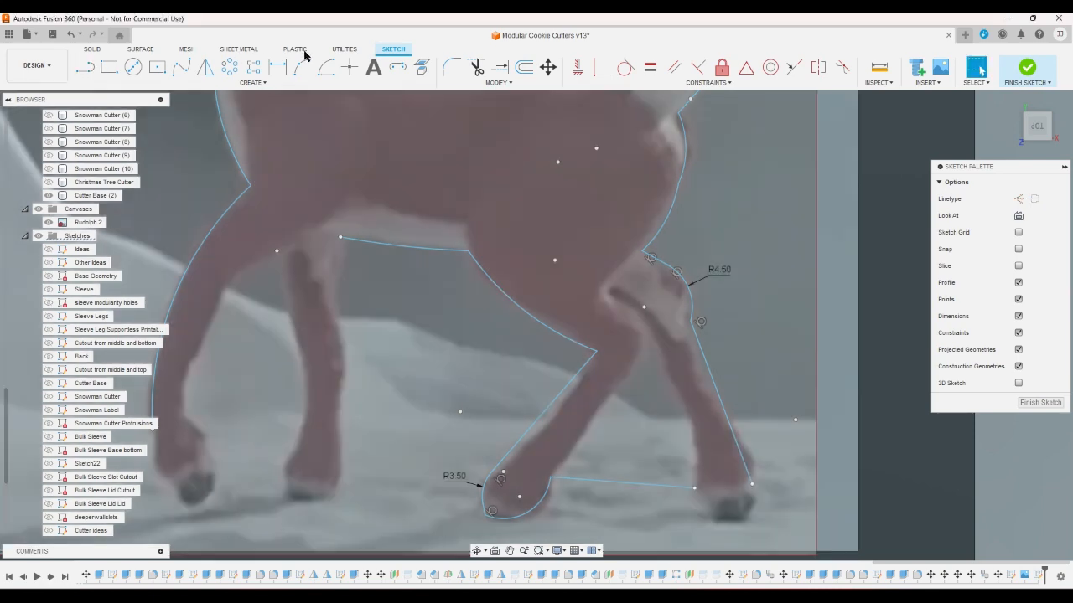
Step: Trace the rear hind hoof's underside with a three-point arc from the connecting line's end to the leg's back line
click(301, 67)
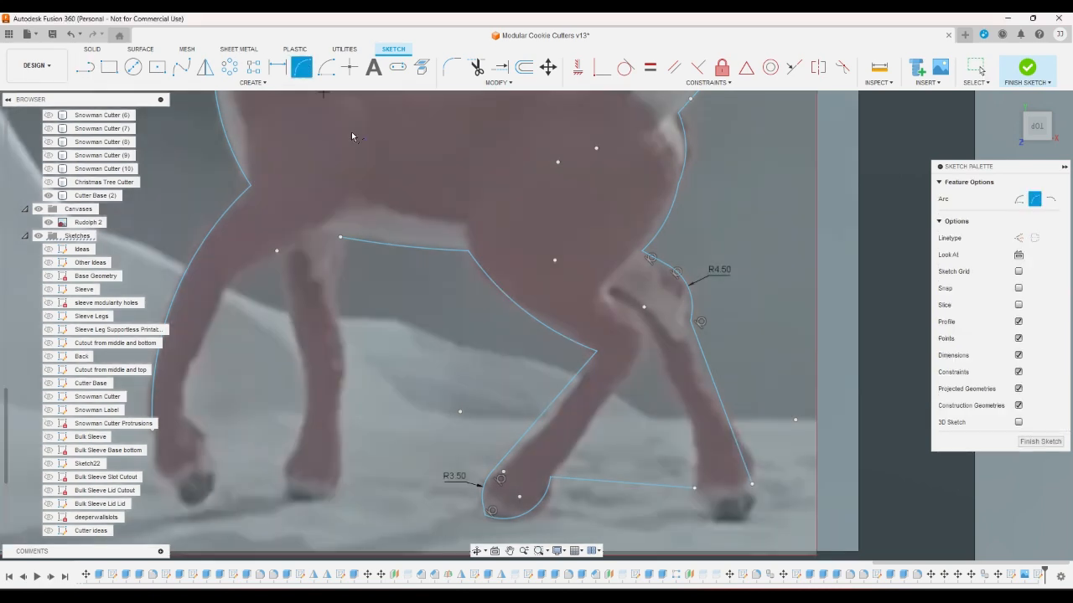
click(696, 487)
click(751, 485)
click(738, 520)
right_click(738, 520)
click(700, 448)
Step: Toggle the Rudolph 2 canvas off and on to check the outline with both hind hooves added
scroll(679, 396, down, 4)
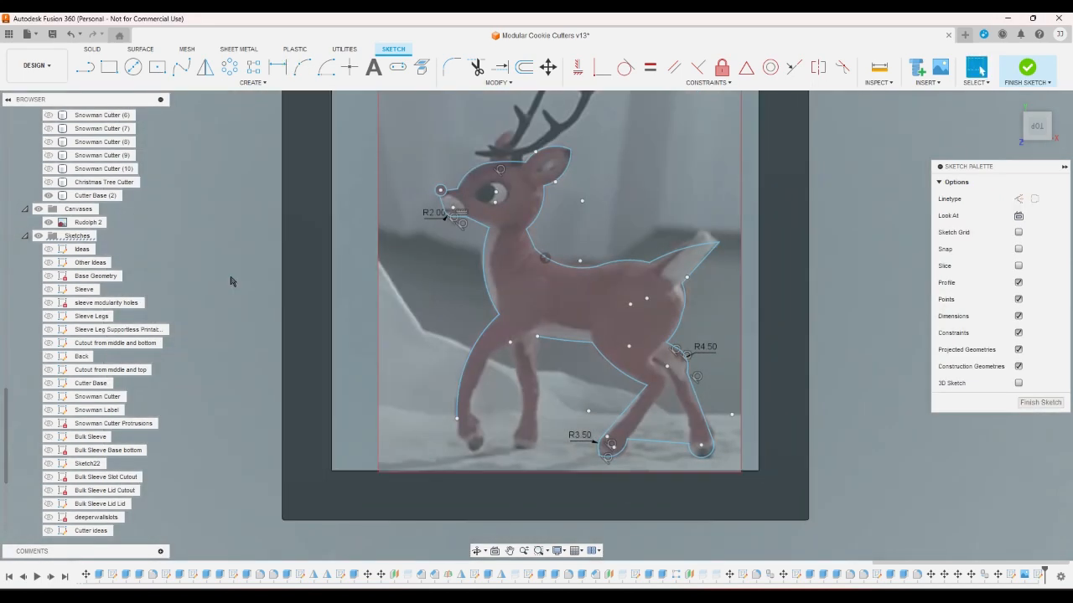
click(48, 222)
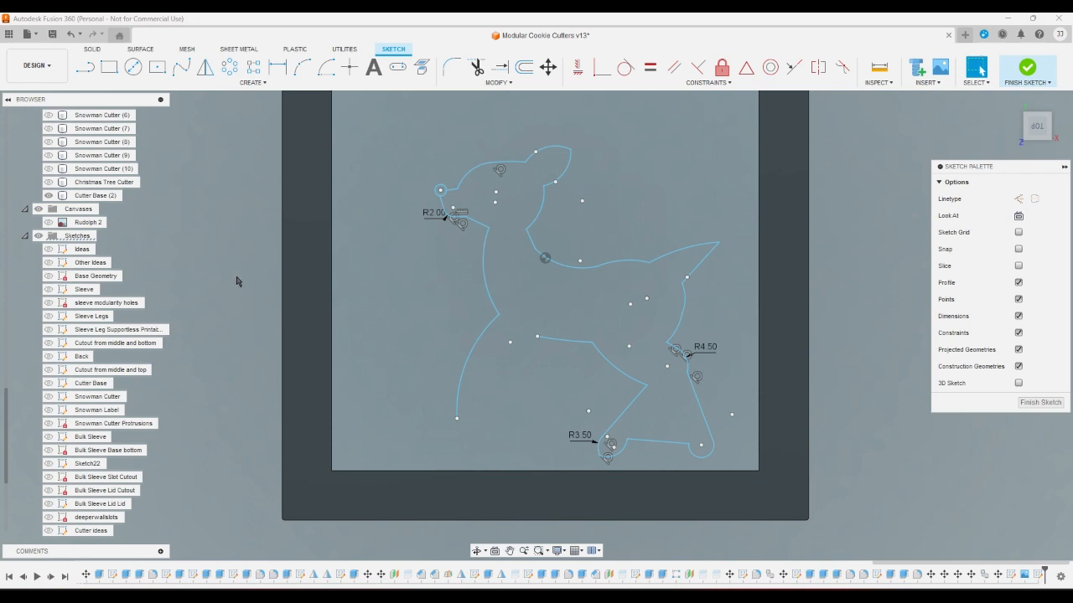
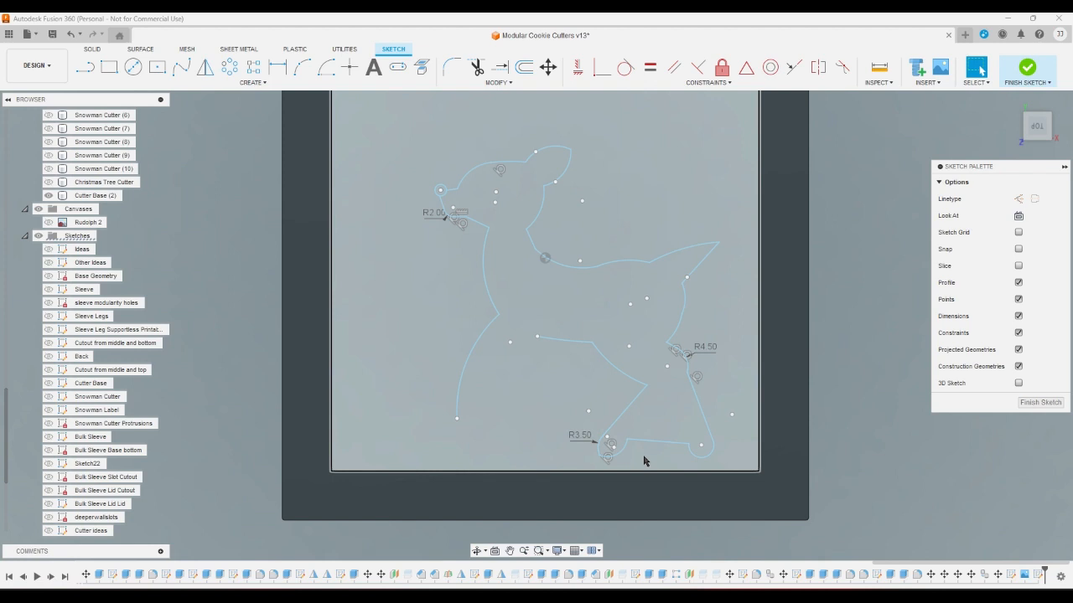
click(48, 222)
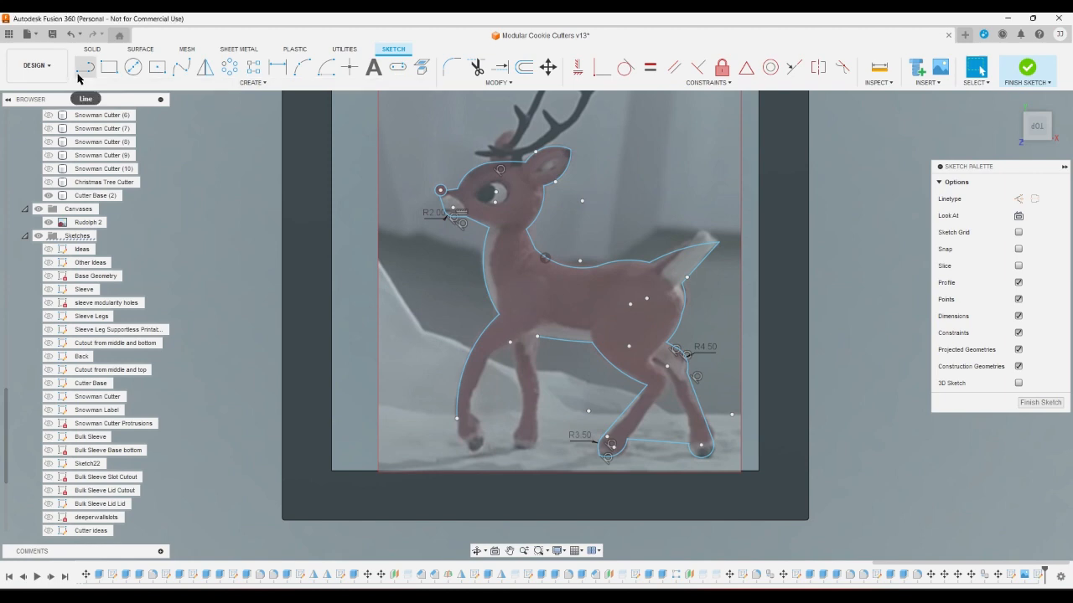
Step: Trace the back of the forward hind leg with a line from its heel up to where the hind legs meet
click(81, 73)
scroll(657, 346, up, 2)
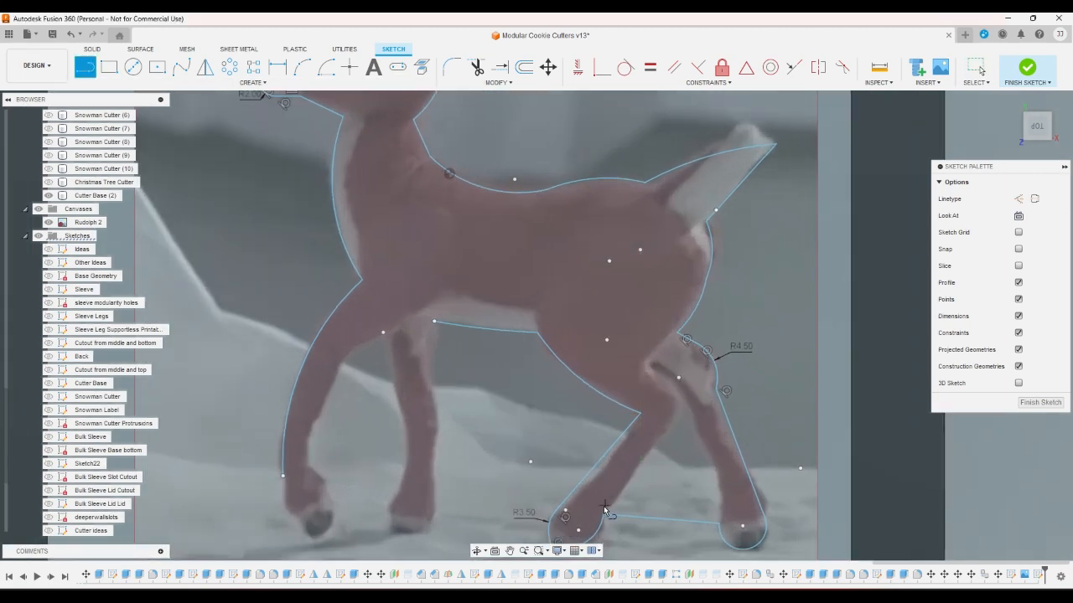
click(605, 509)
click(683, 404)
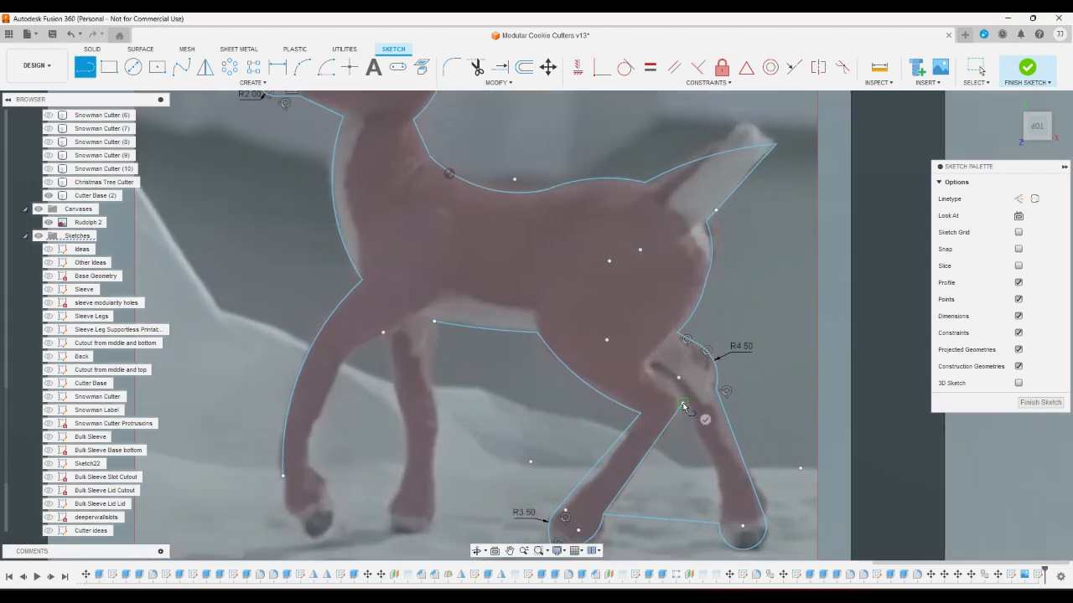
click(705, 422)
click(302, 67)
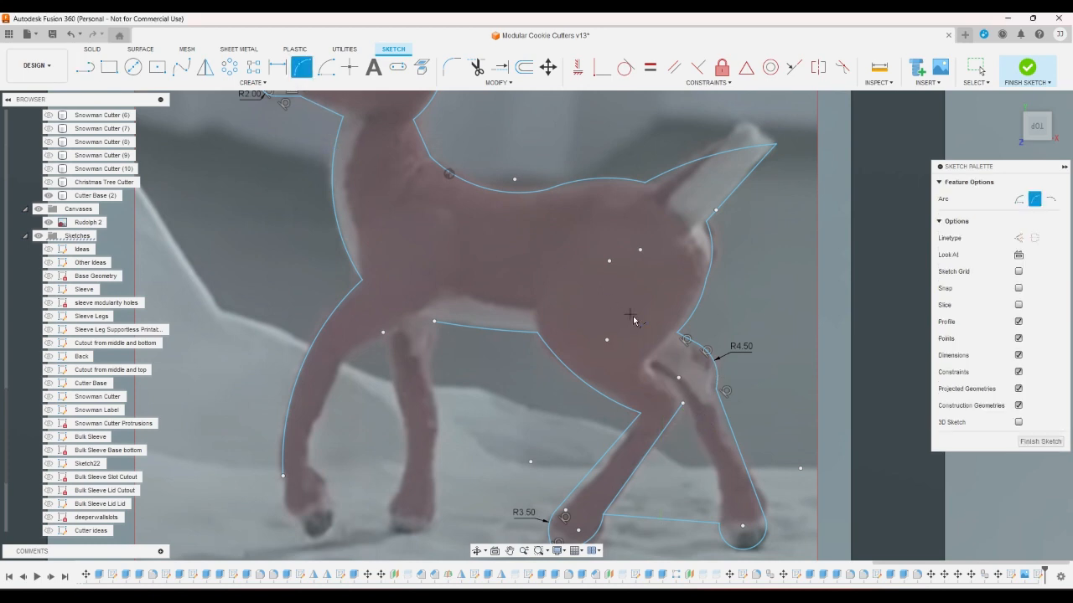
click(683, 404)
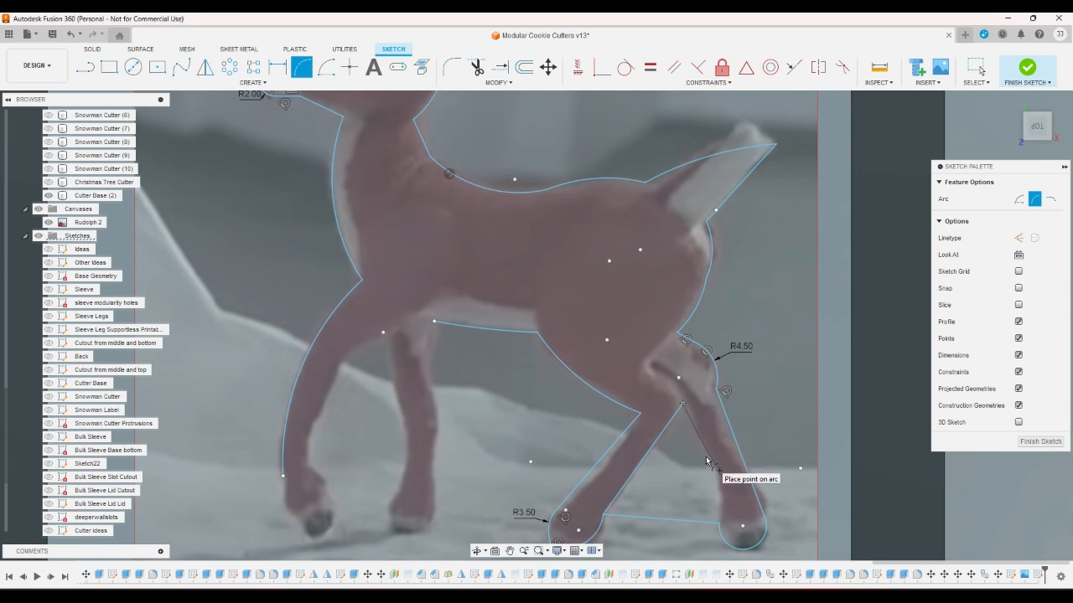
right_click(692, 419)
click(682, 408)
Step: Move the inner leg line's top endpoint slightly higher and draw a three-point arc from it down the rear hind leg's front edge
scroll(680, 406, up, 2)
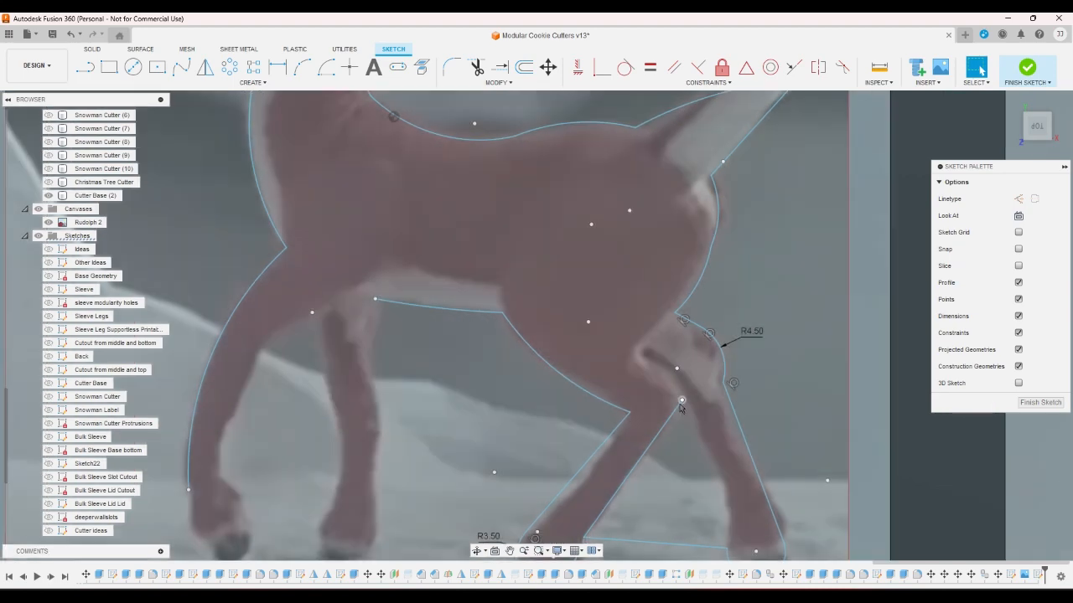
drag(682, 401, 685, 393)
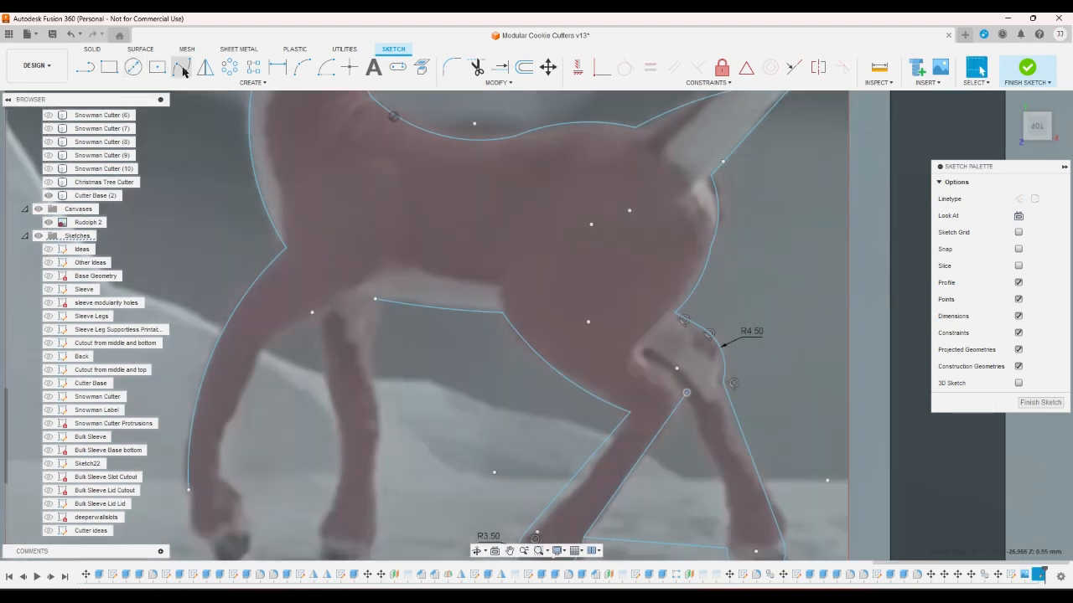
click(299, 68)
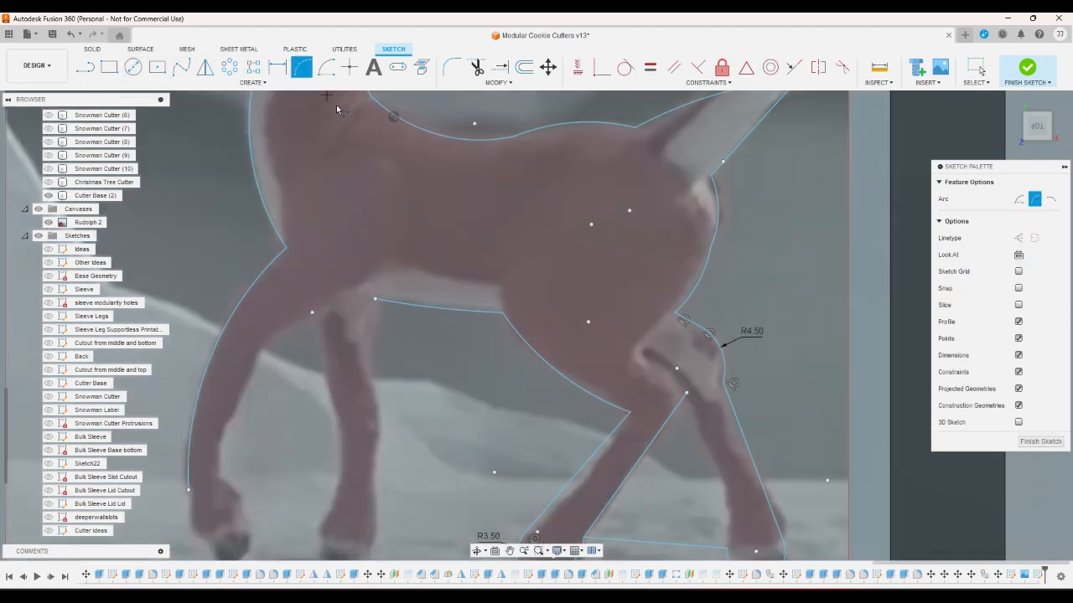
click(685, 393)
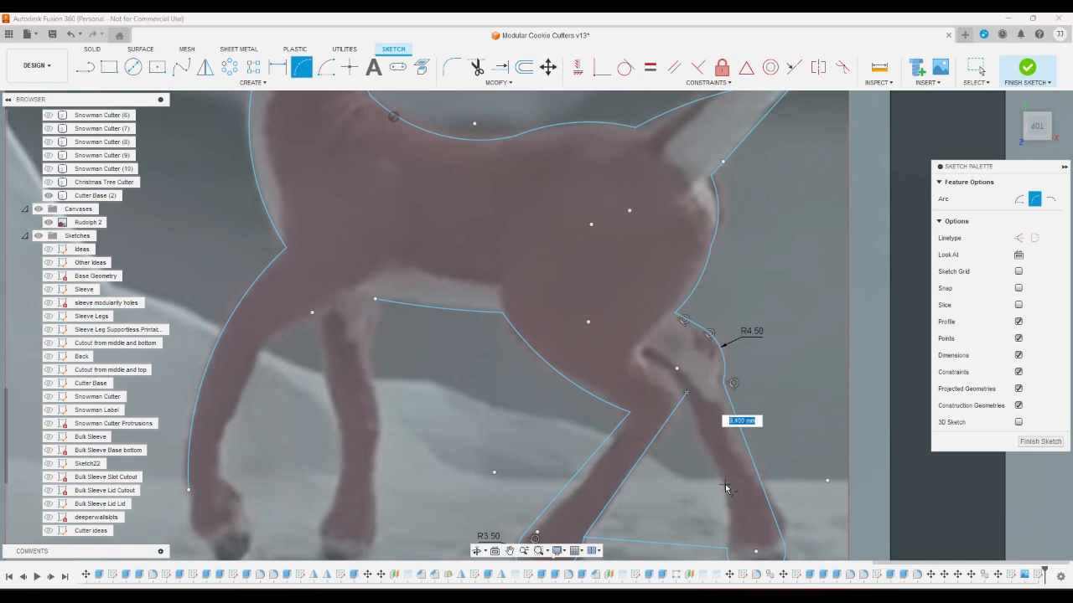
click(719, 474)
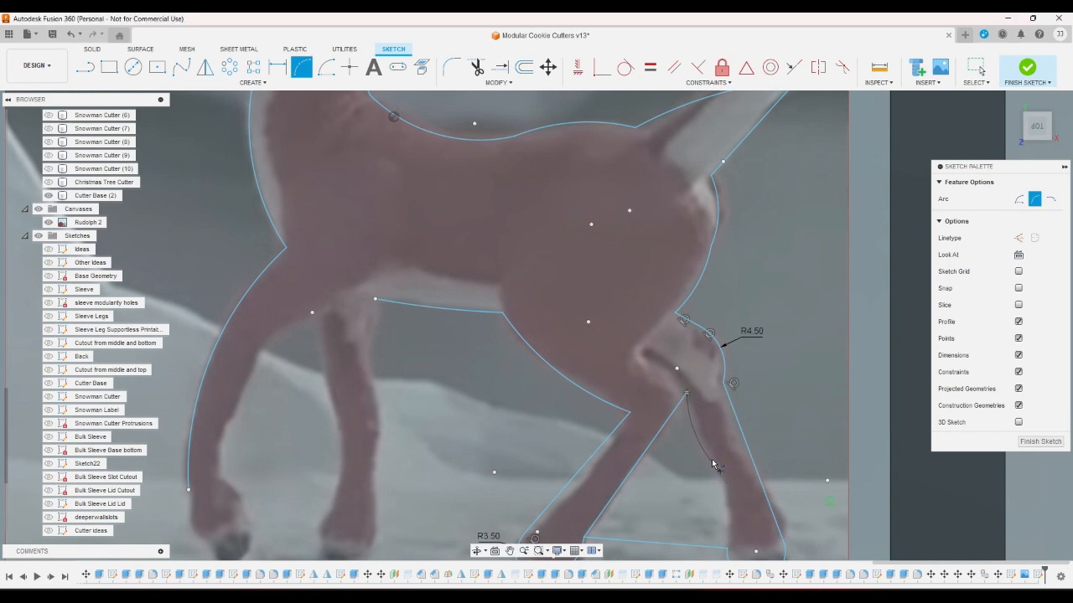
click(713, 464)
scroll(724, 452, down, 2)
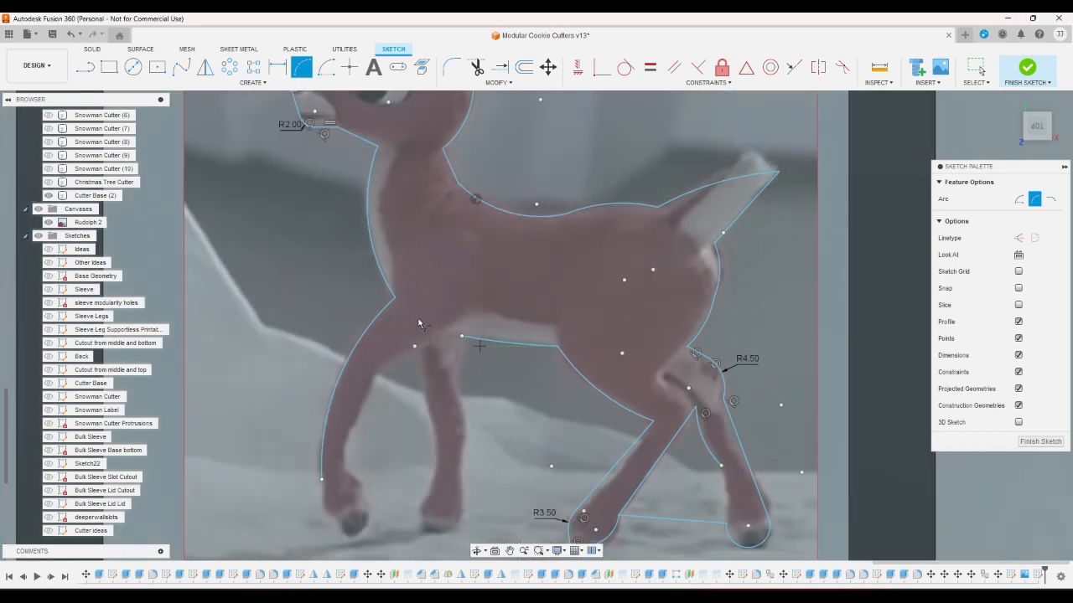
click(84, 69)
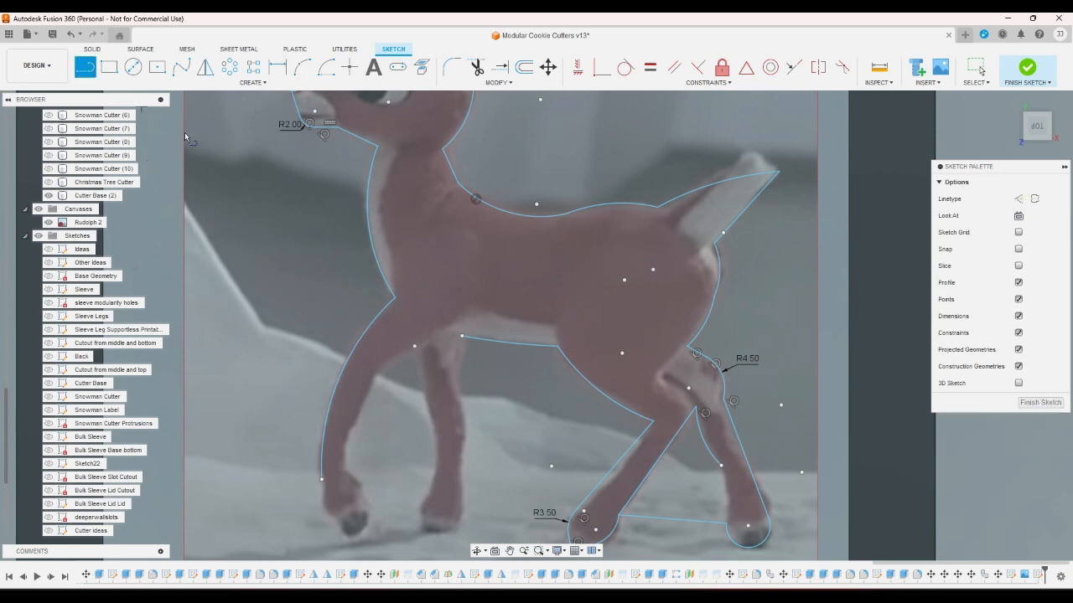
right_click(737, 481)
click(764, 486)
Step: Toggle the Rudolph 2 canvas off and on to check the outline with the gap between the hind legs traced
scroll(743, 429, down, 2)
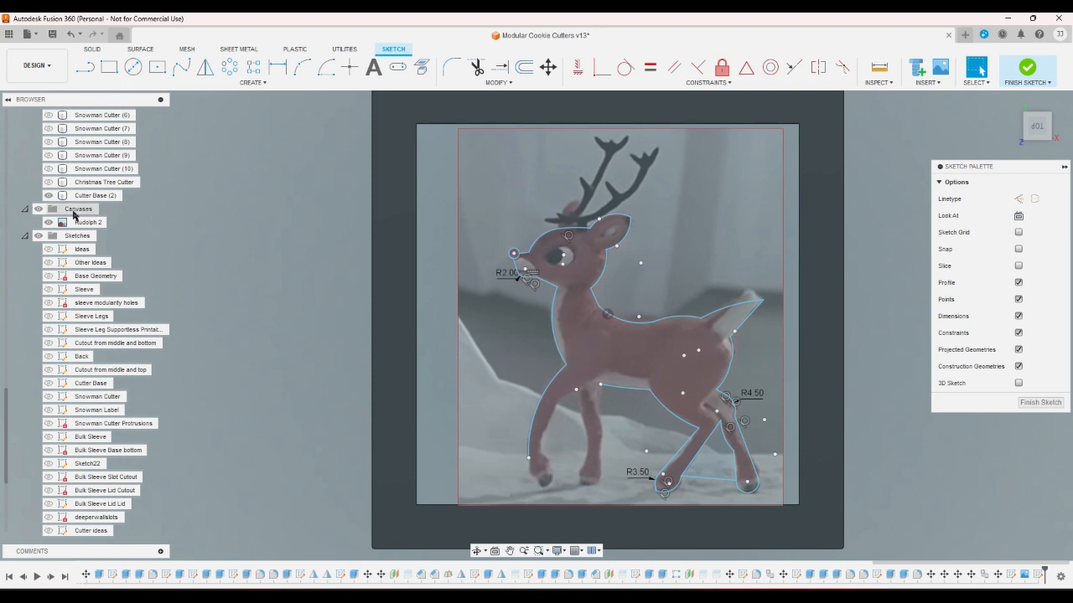
click(48, 222)
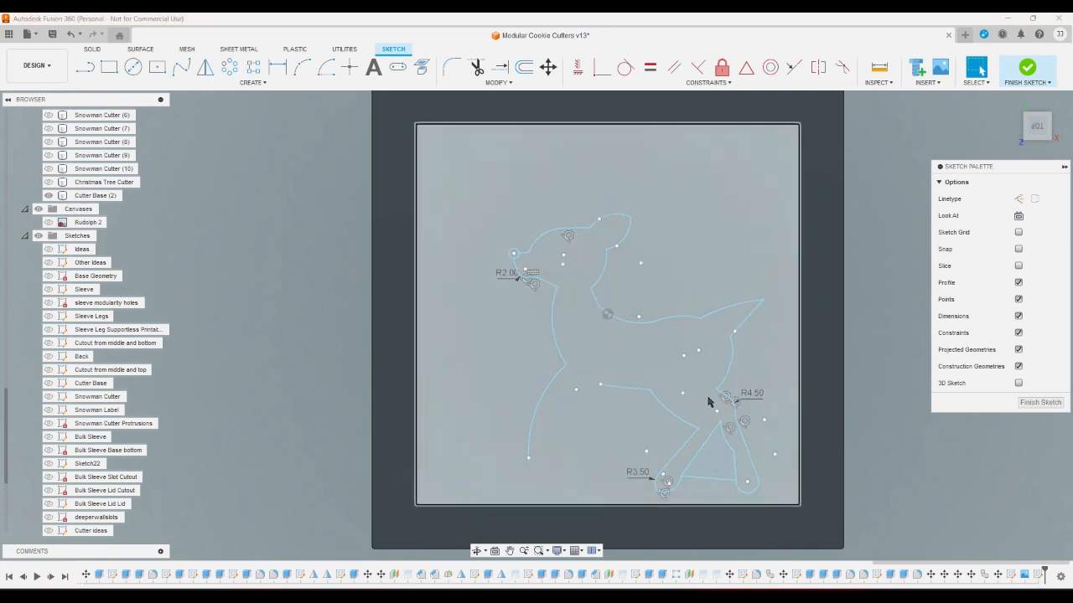
click(48, 222)
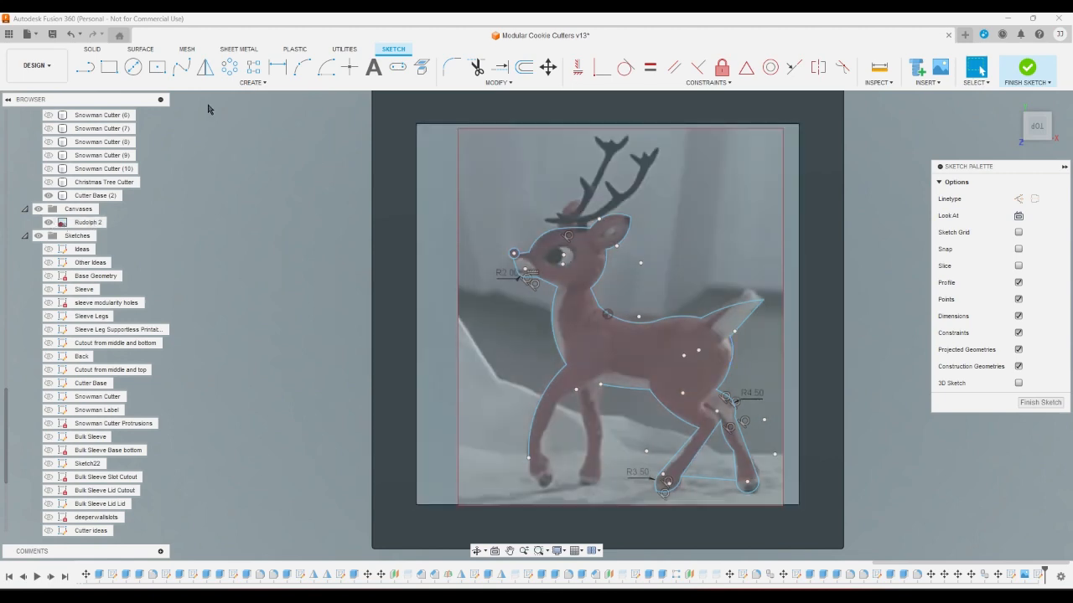
Step: Draw a line from the point where the hind legs meet up along the knee crease to its front end
click(85, 67)
scroll(737, 428, up, 5)
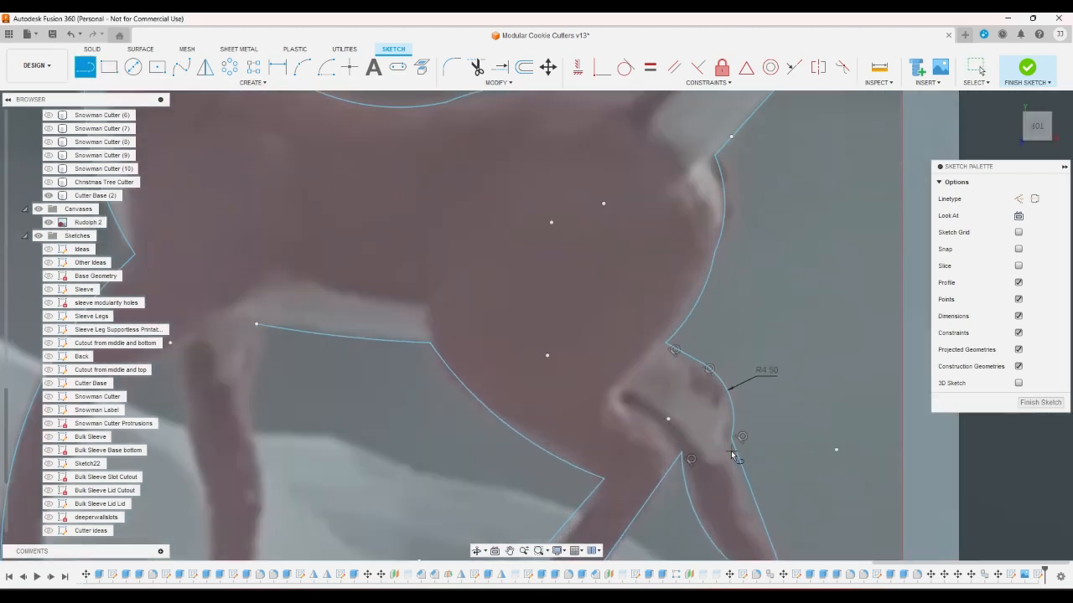
click(682, 456)
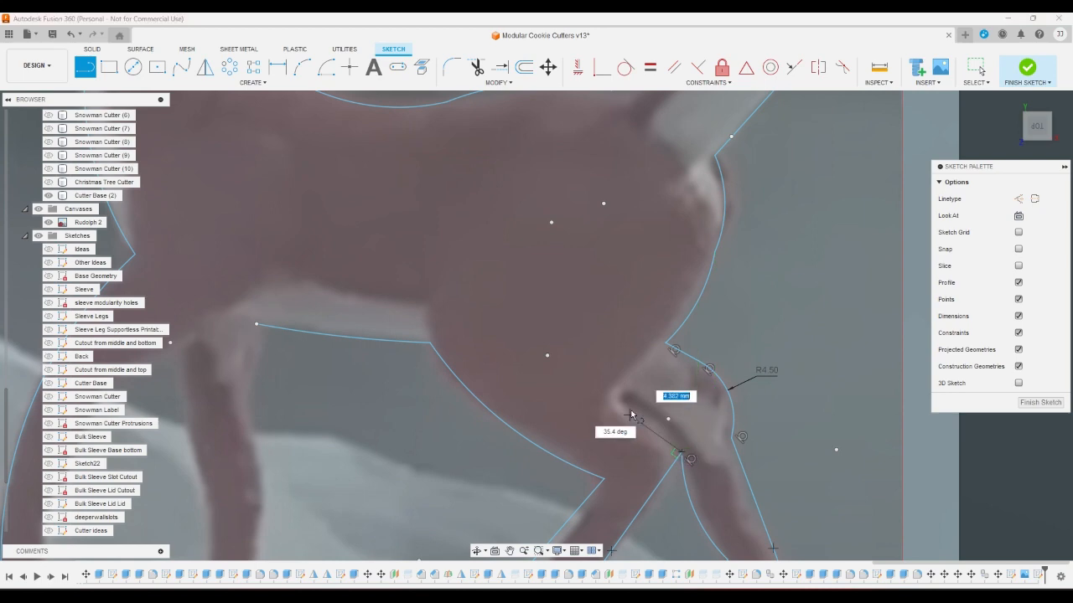
right_click(645, 386)
click(689, 386)
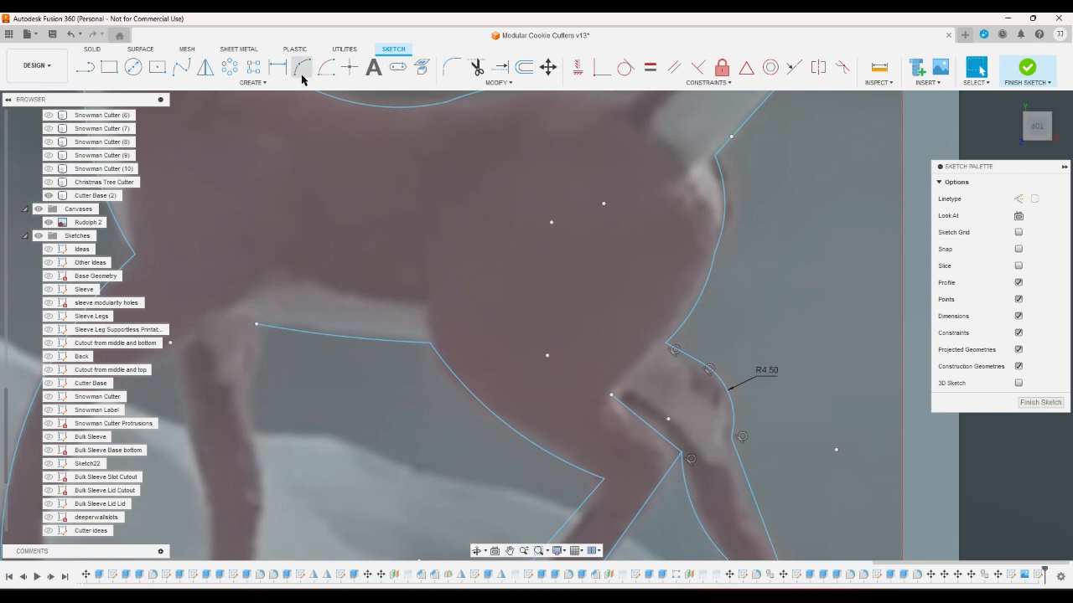
Step: Extend the rump arc past the hind knee until it meets the front end of the knee crease line
click(503, 68)
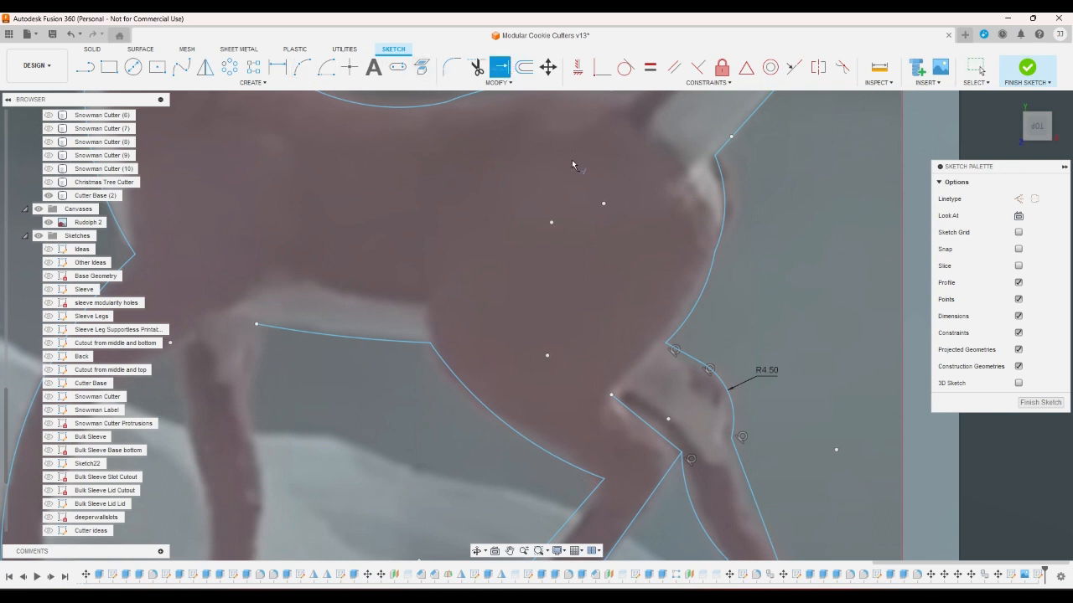
click(674, 339)
scroll(575, 421, down, 5)
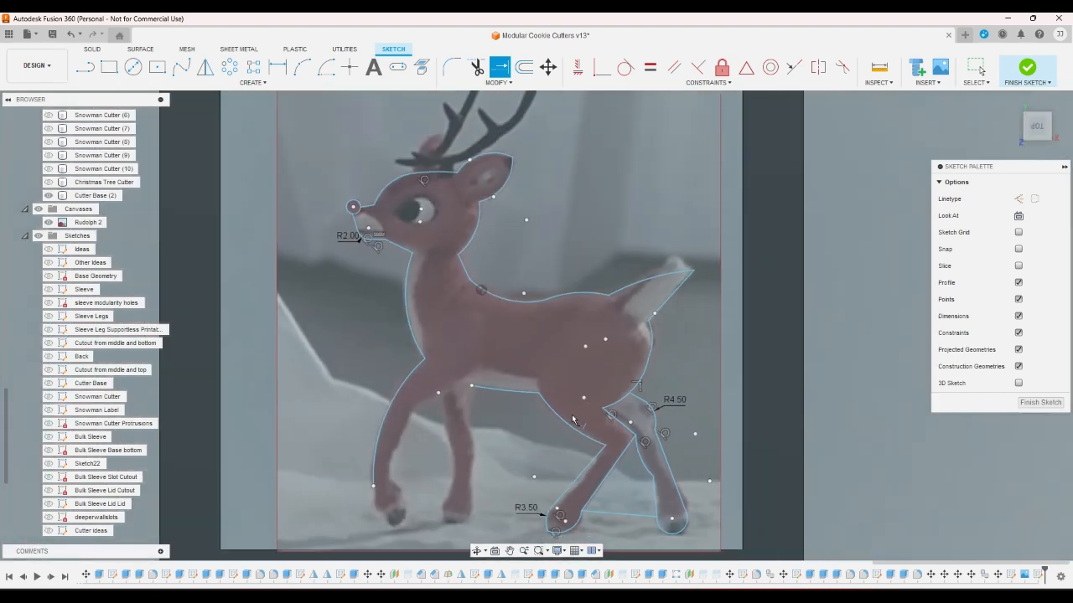
Step: Toggle the Rudolph 2 canvas off and on to inspect the traced hind leg outline, and leave the Extend command
click(48, 222)
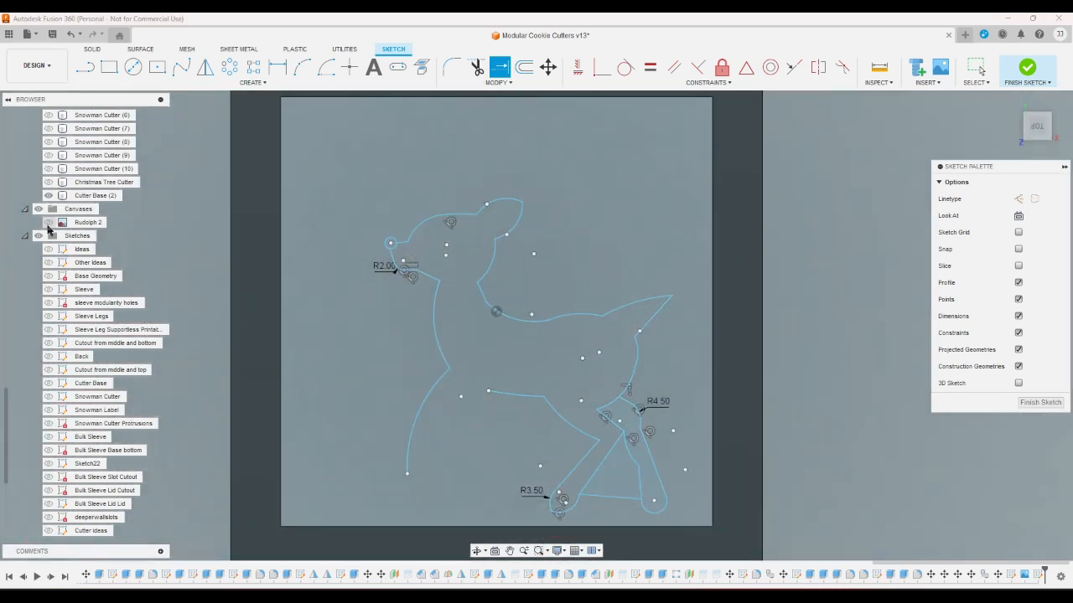
click(48, 223)
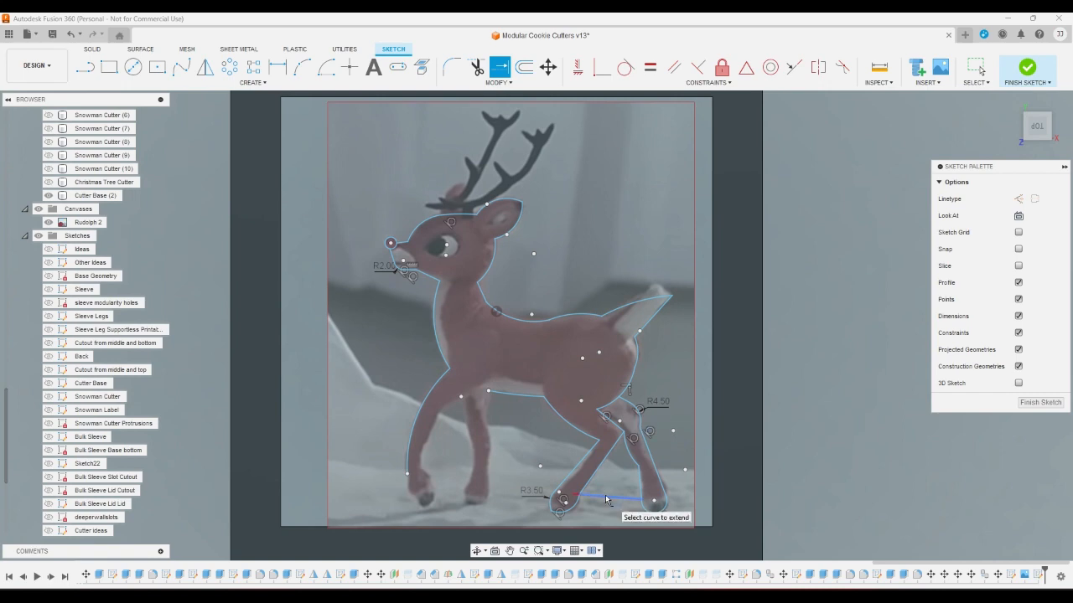
right_click(811, 479)
click(754, 486)
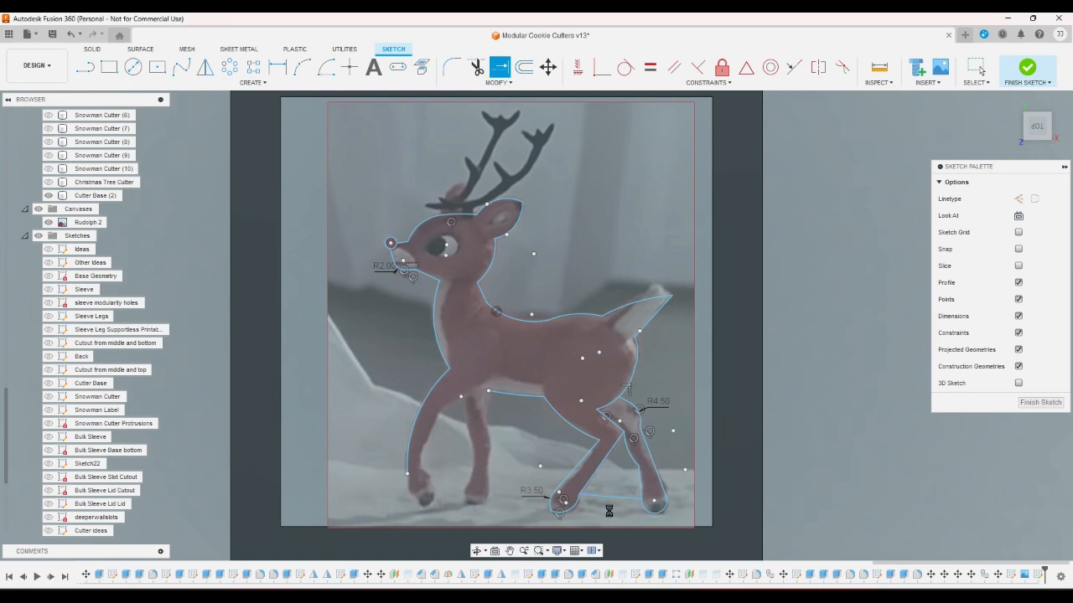
Step: Delete the line joining the two hind hooves and redraw it lower, closer to the bottoms of the hooves
scroll(610, 508, up, 4)
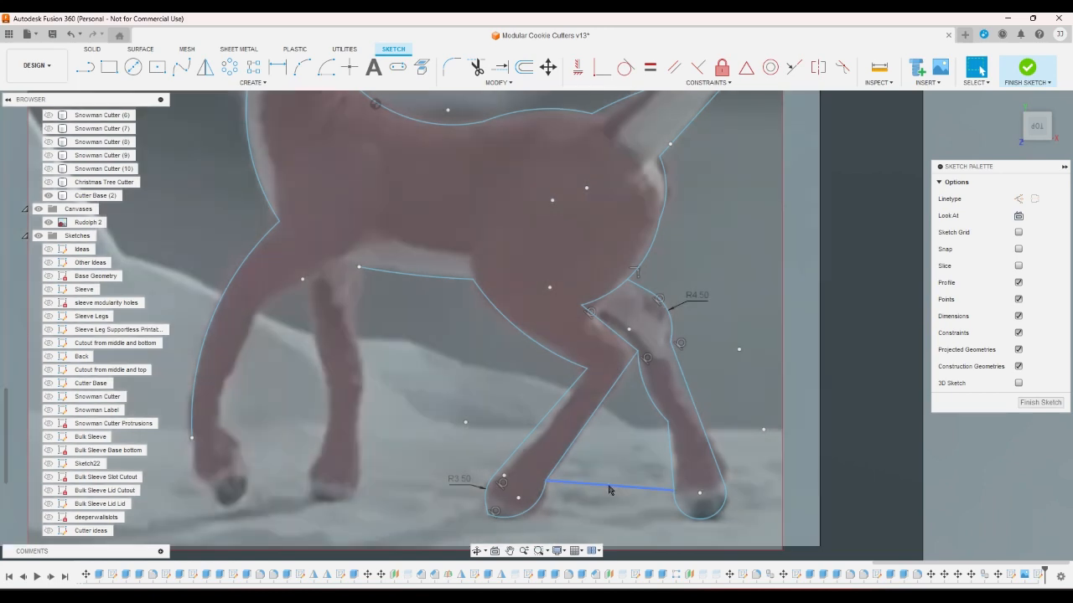
click(607, 492)
key(Delete)
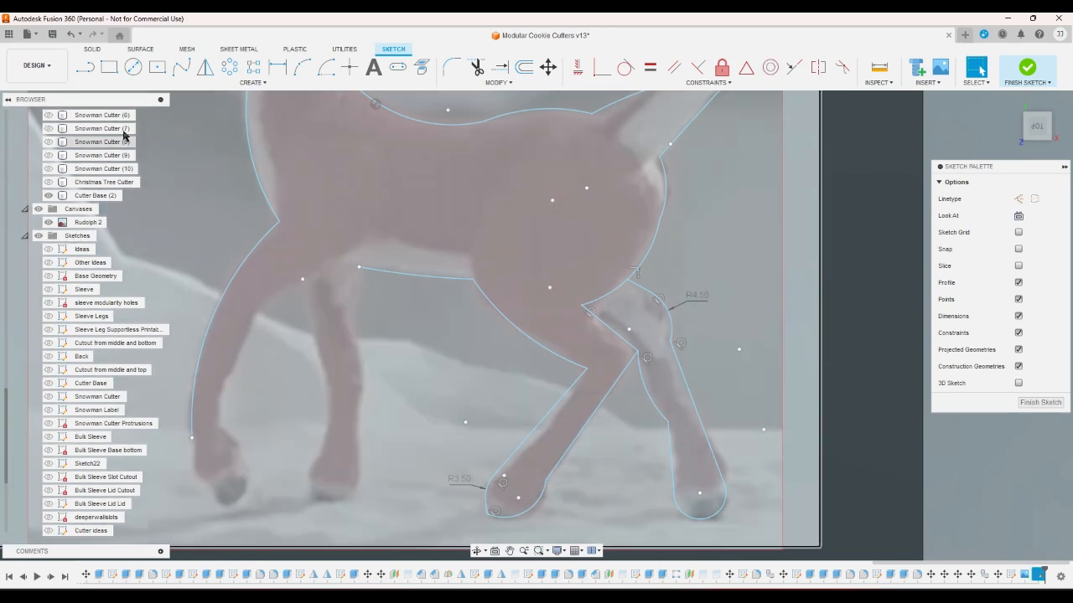
key(l)
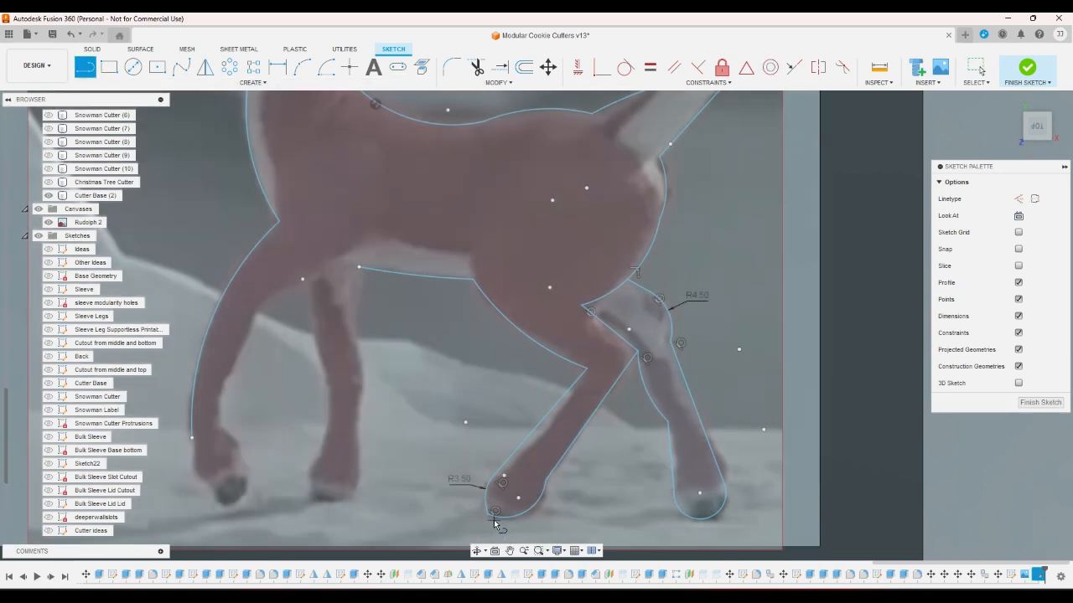
click(534, 507)
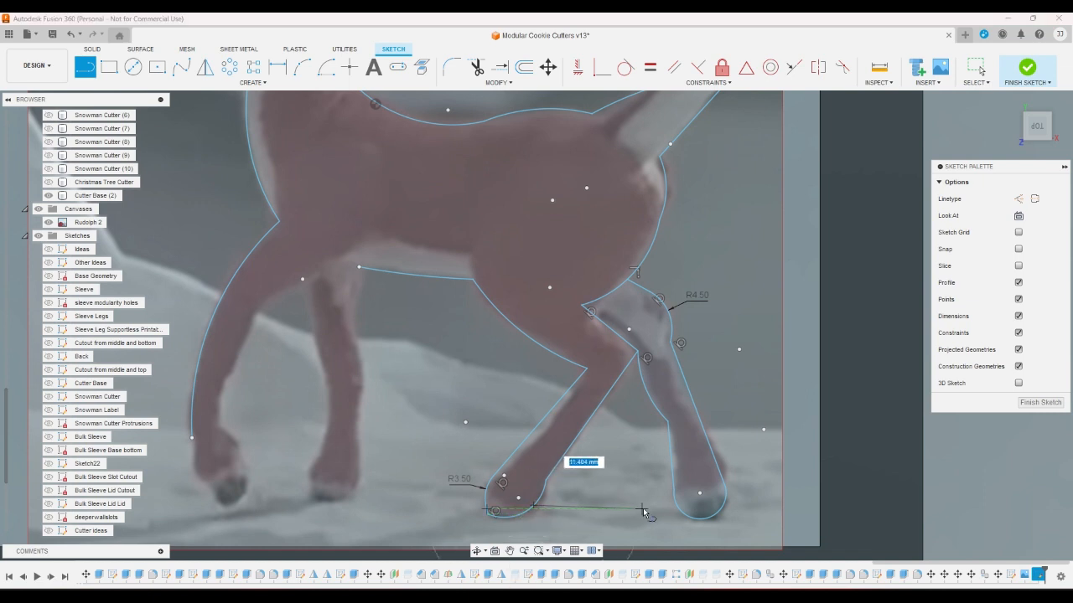
click(681, 513)
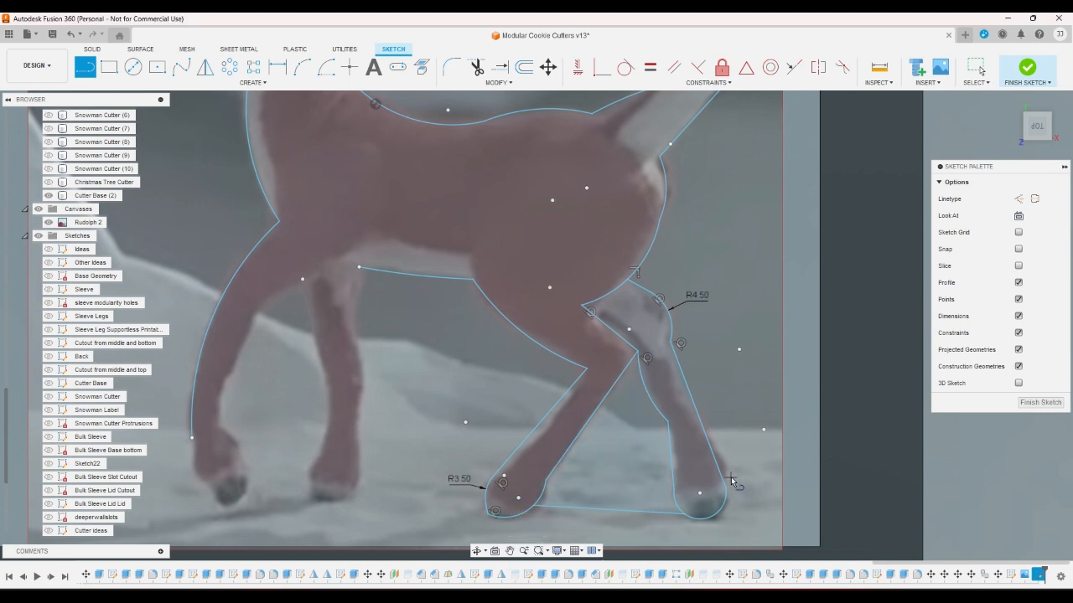
right_click(729, 477)
click(754, 479)
scroll(612, 376, down, 6)
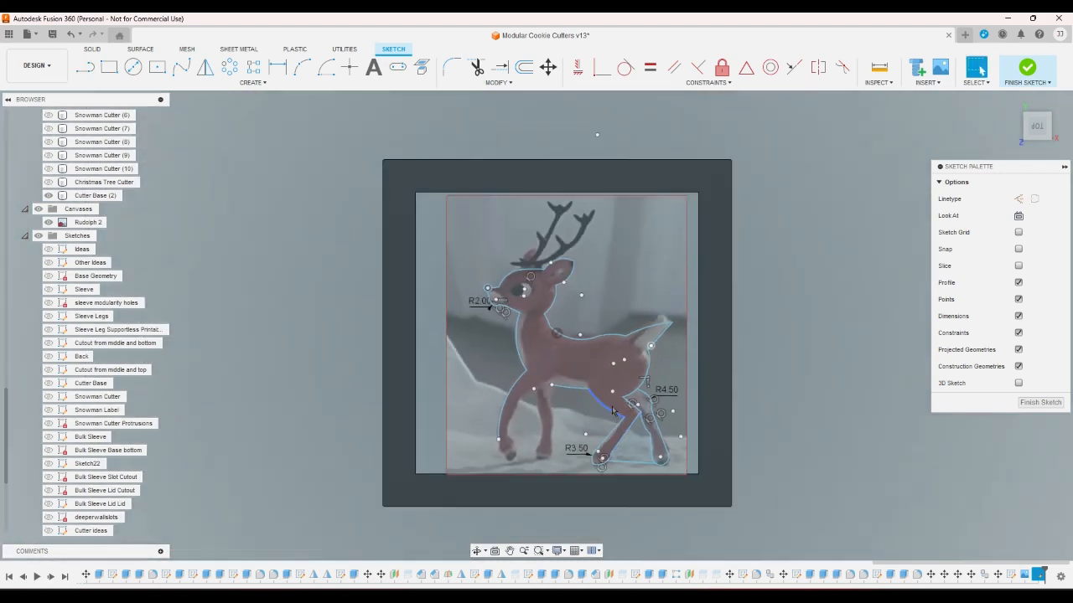
click(85, 67)
scroll(565, 442, up, 2)
scroll(528, 467, up, 2)
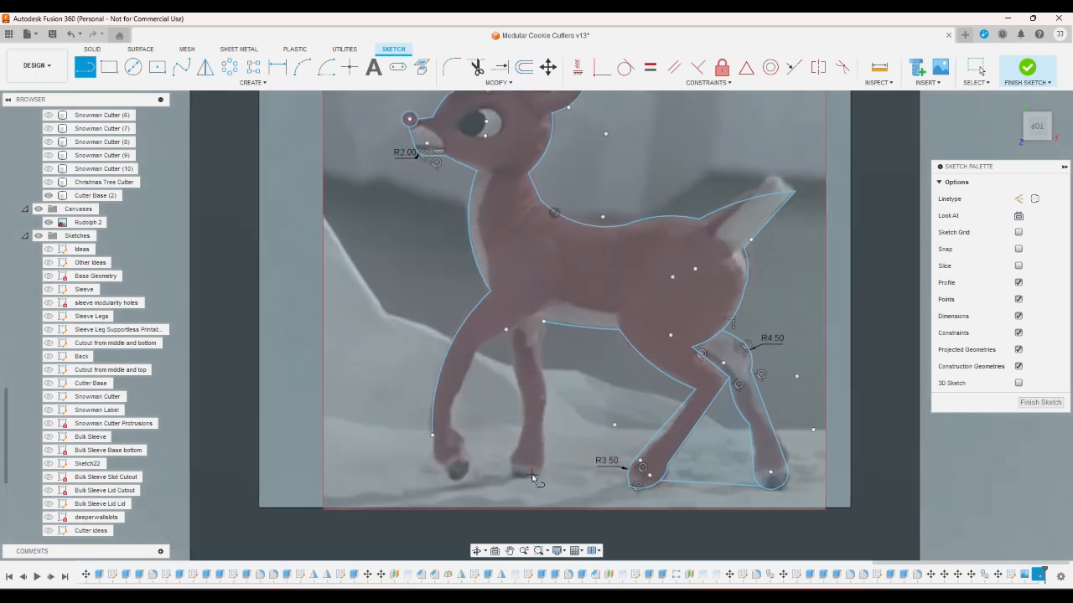
click(301, 67)
scroll(517, 485, up, 3)
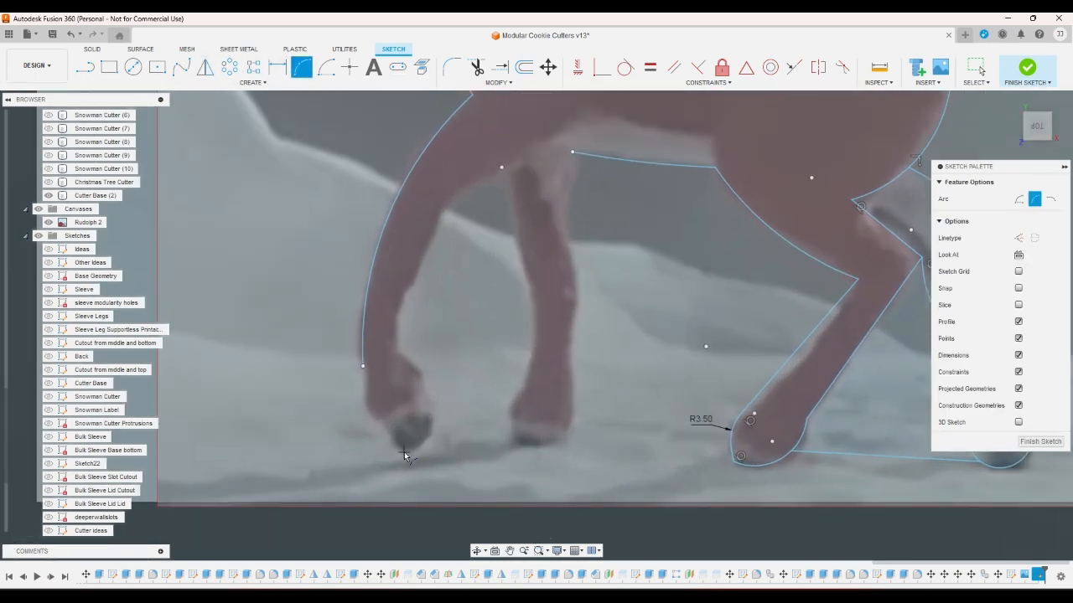
click(404, 452)
click(398, 350)
right_click(427, 433)
click(400, 435)
Step: Trace the back of the forward front leg's foot with two tangent three-point arcs from the ankle down to the hoof tip
click(302, 67)
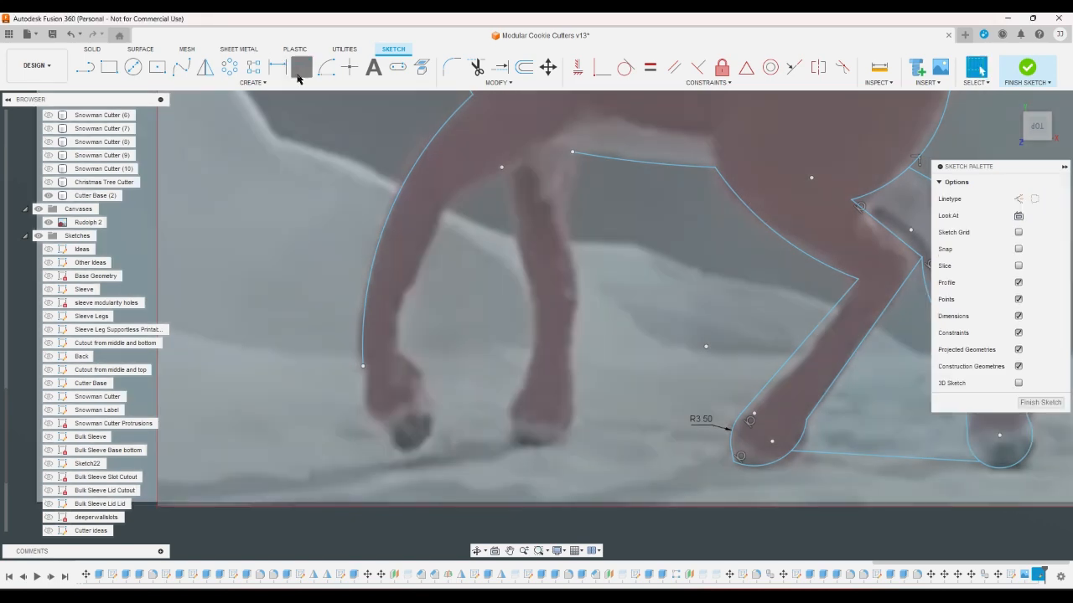
click(397, 353)
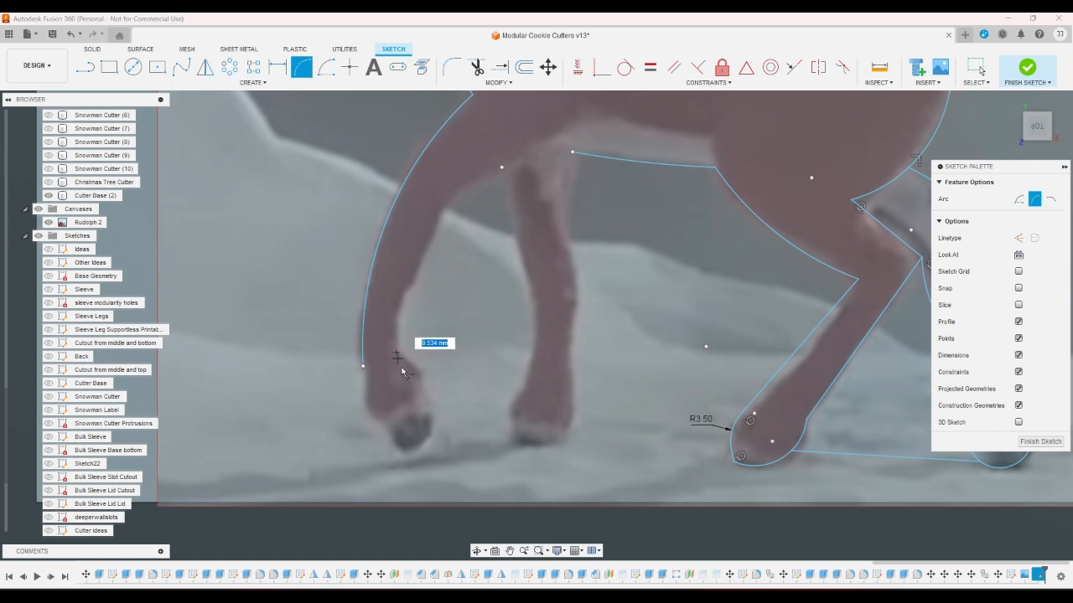
click(427, 408)
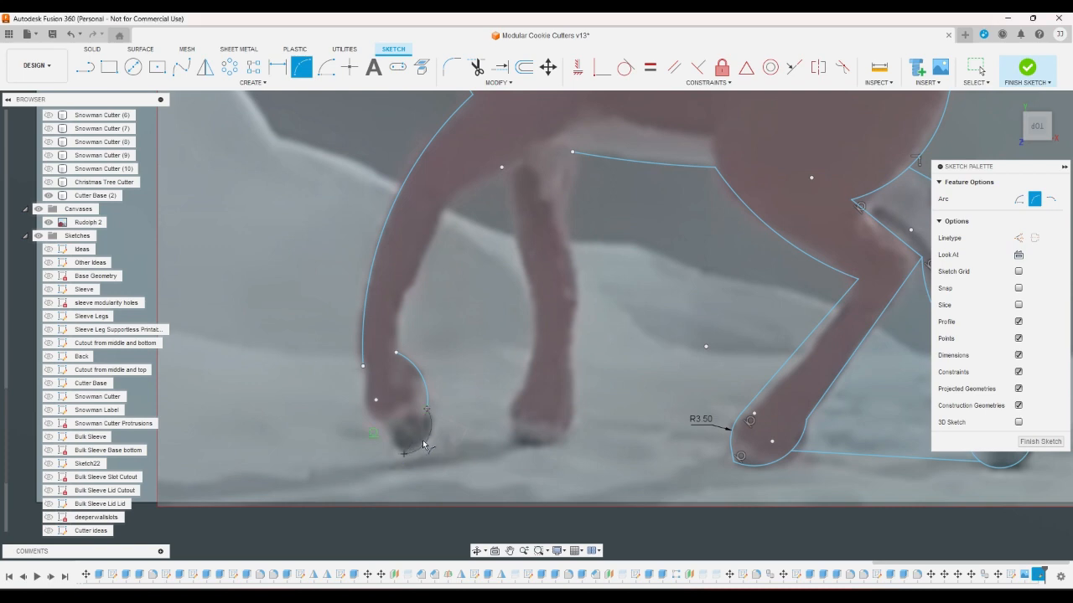
click(423, 438)
click(363, 368)
right_click(375, 415)
click(327, 412)
Step: Trace the front of the forward front hoof with connected lines from the hoof tip up to the leg arc's lower end
click(86, 68)
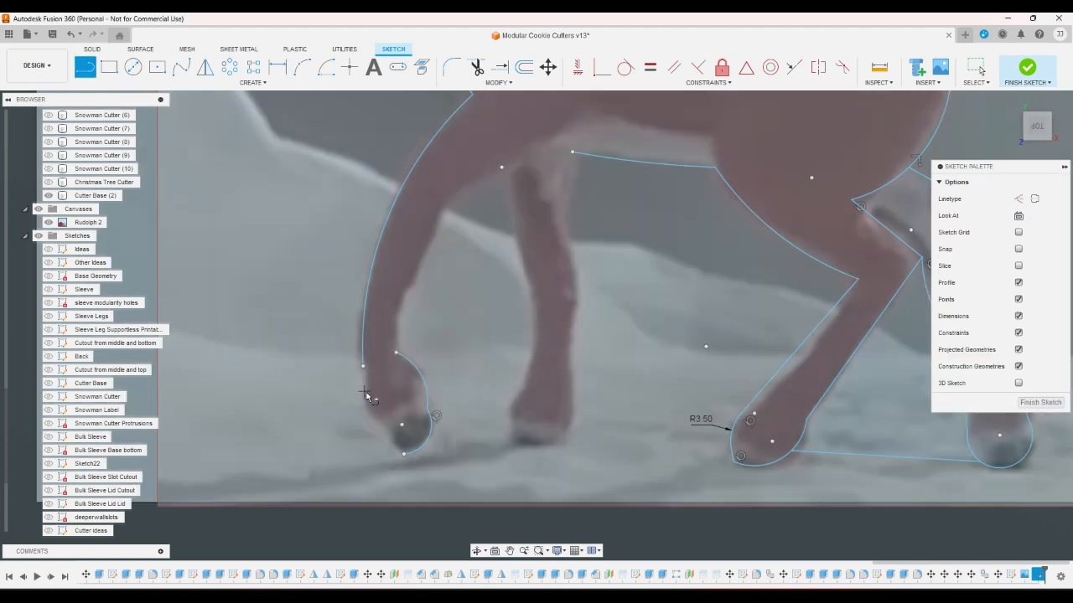
drag(403, 453, 366, 366)
right_click(474, 339)
click(500, 341)
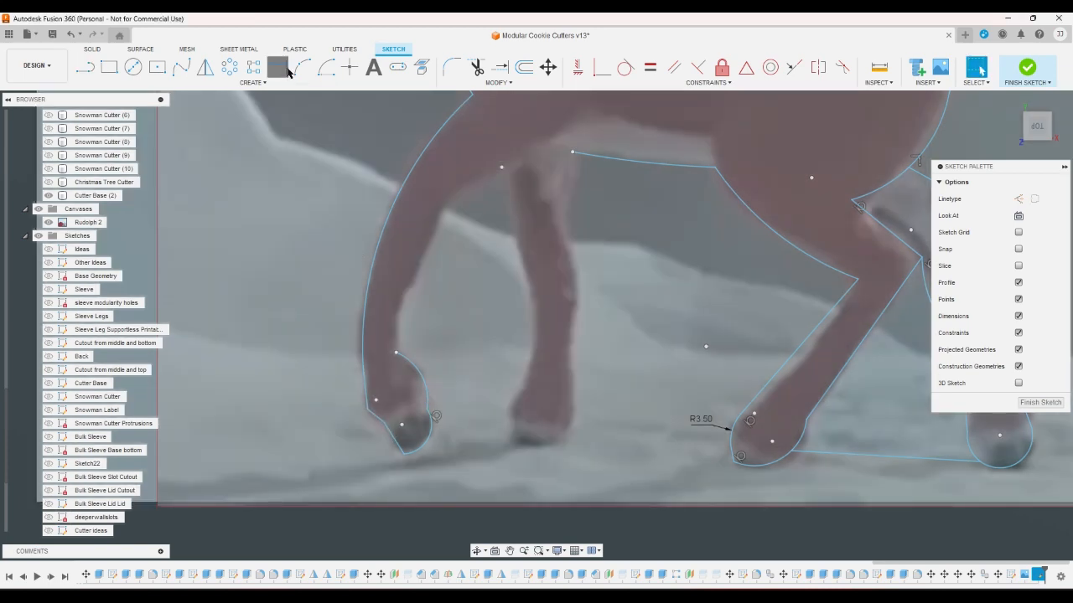
Step: Draw a three-point arc from the forward front leg's ankle up its inner edge to where the front legs meet
click(301, 67)
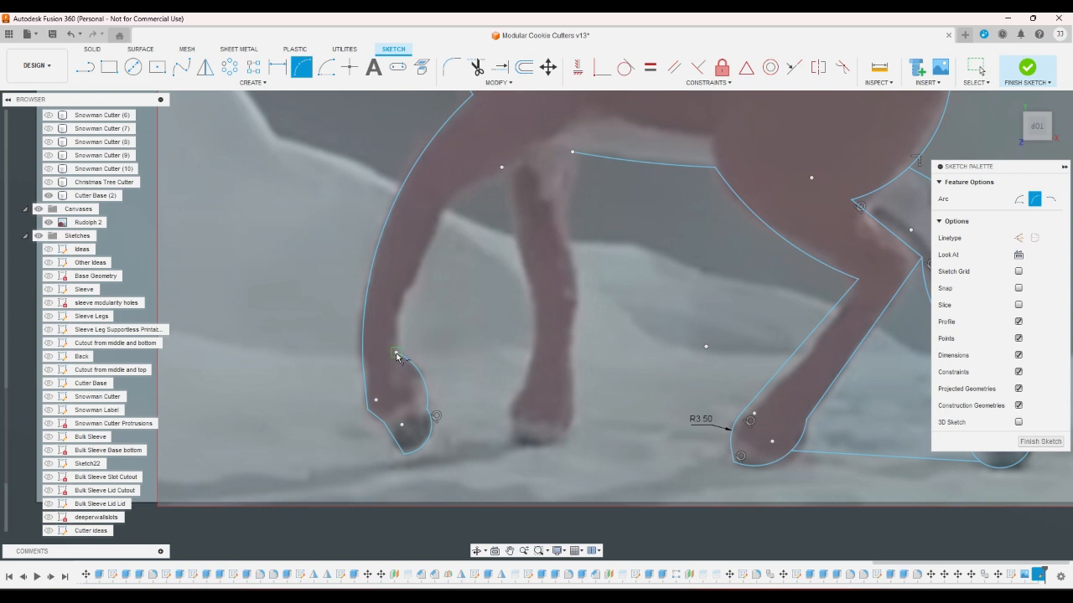
click(396, 352)
click(521, 166)
click(471, 200)
Step: Trace the front edge of the rear front leg with two tangent three-point arcs from the leg junction down to the hoof
click(520, 166)
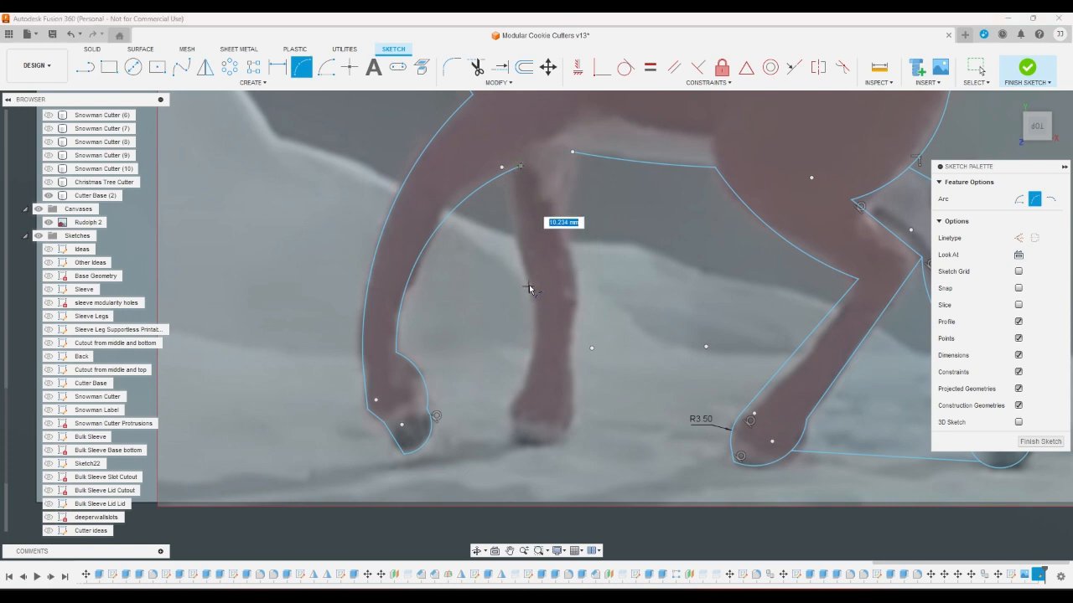
click(520, 249)
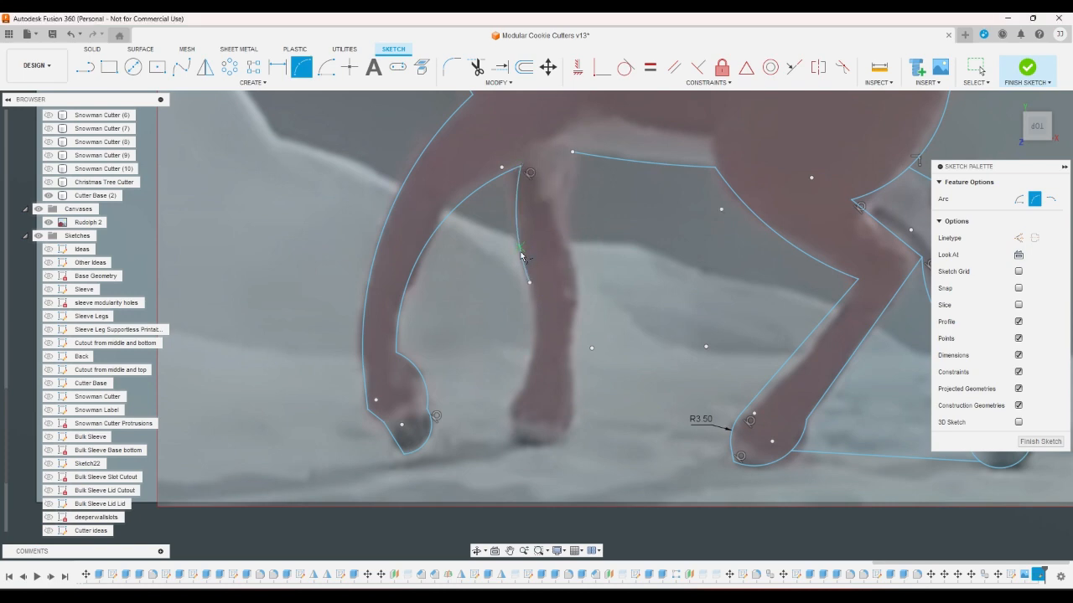
click(516, 407)
key(Escape)
Step: Draw a vertical line about 3 mm long down the front of the rear front leg's hoof
key(l)
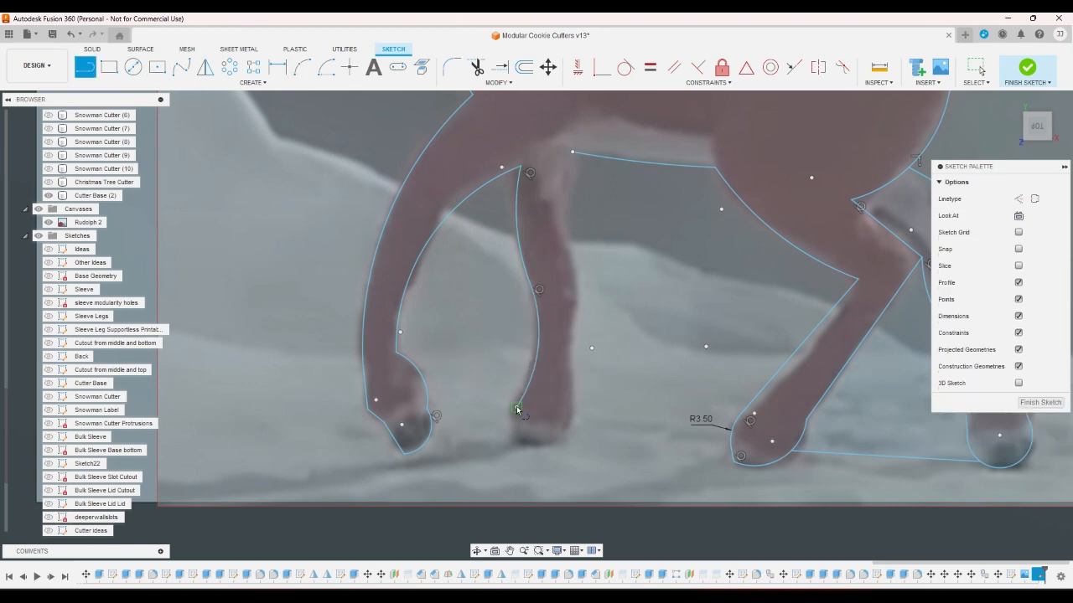
click(517, 409)
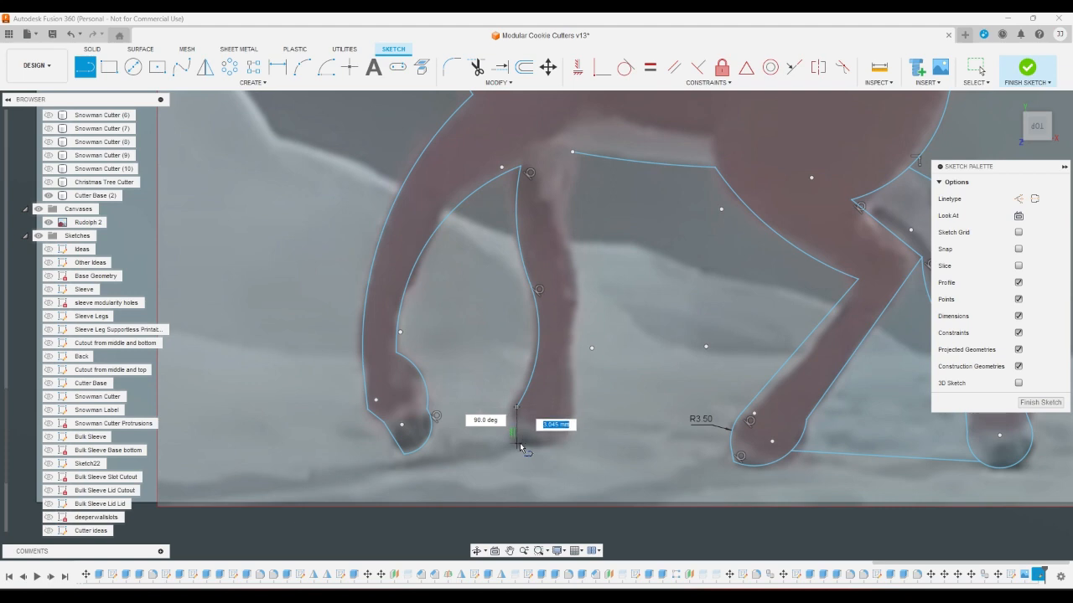
click(517, 441)
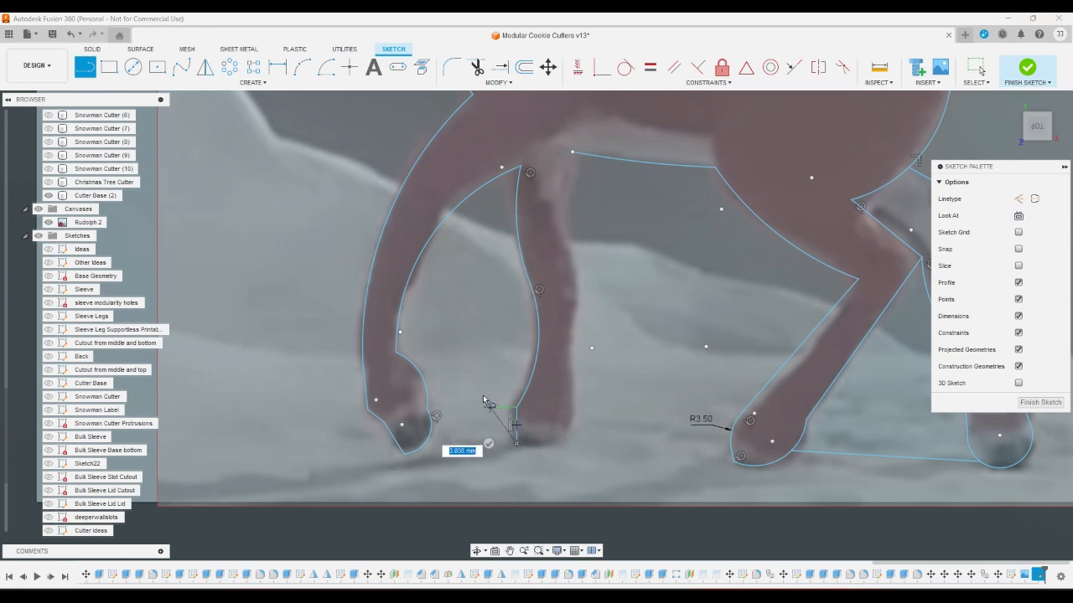
click(302, 67)
click(517, 443)
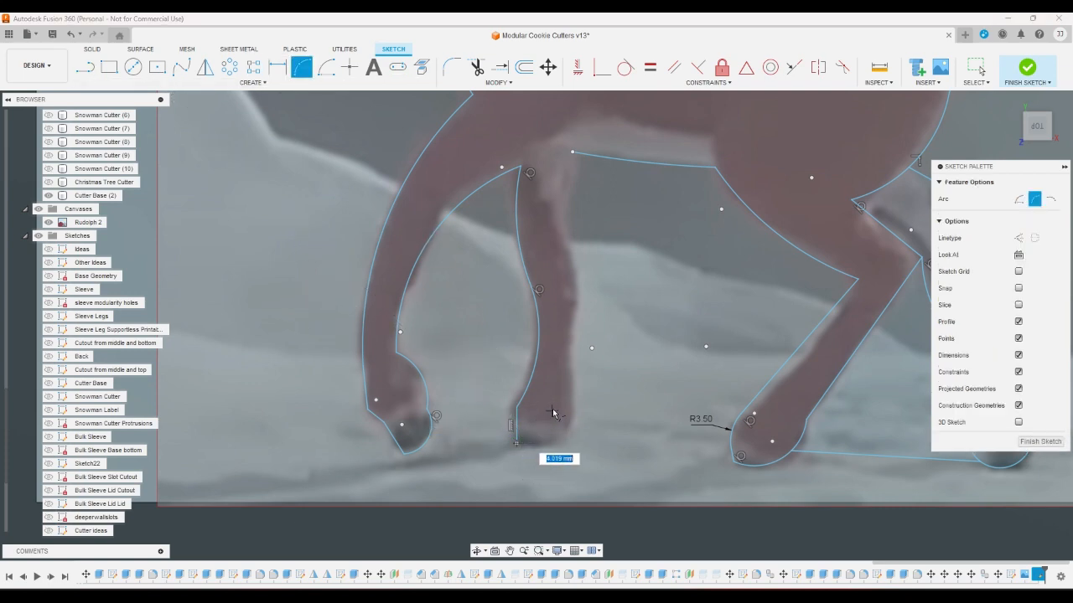
click(568, 359)
right_click(568, 417)
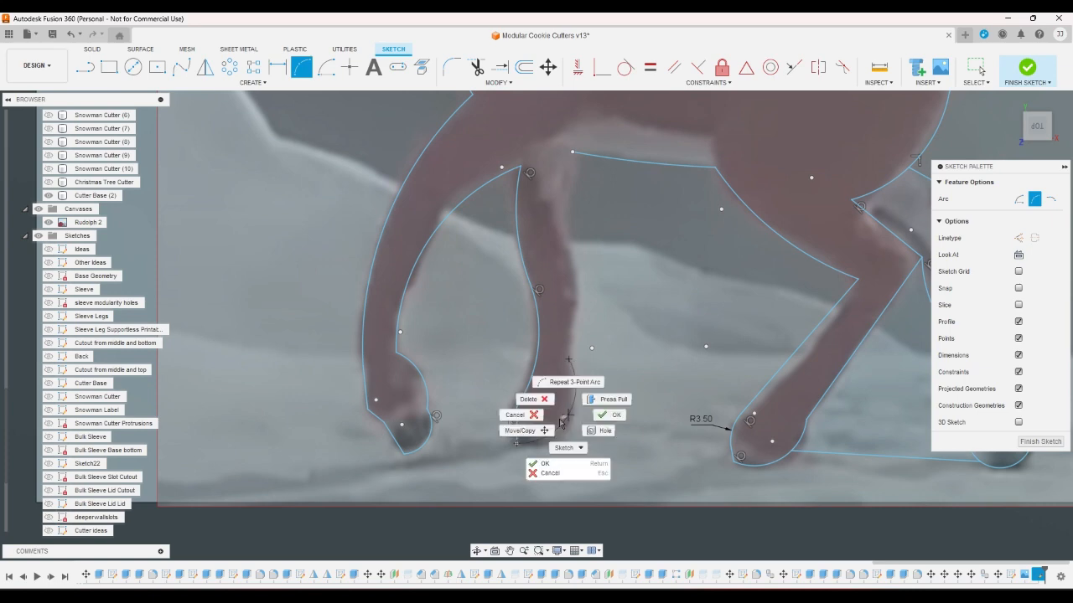
click(462, 390)
Step: Draw a three-point arc around the bottom of the rear front hoof from the vertical line's lower end up to its heel
click(302, 67)
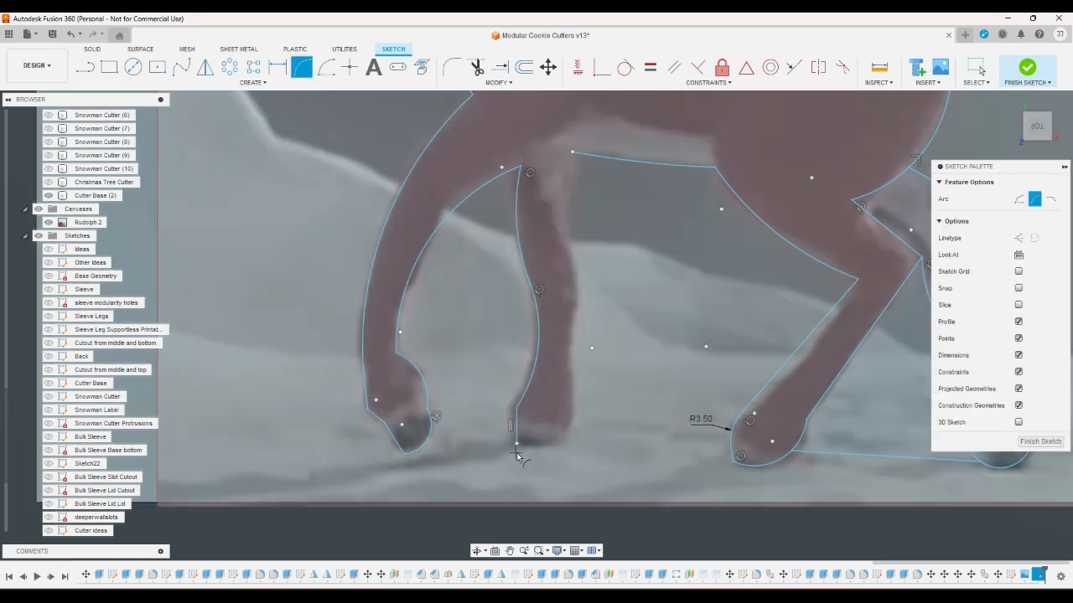
click(517, 443)
click(571, 389)
click(562, 436)
Step: Trace the back edge of the rear front leg with three-point arcs joining the heel, knee and front end of the belly line
click(561, 228)
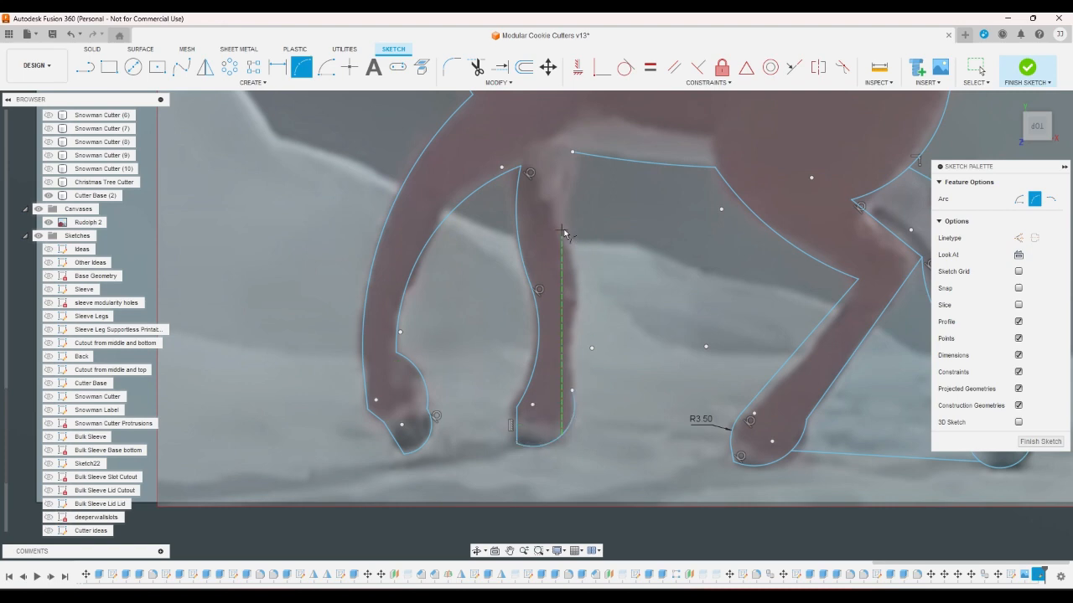
click(571, 327)
click(578, 294)
click(571, 327)
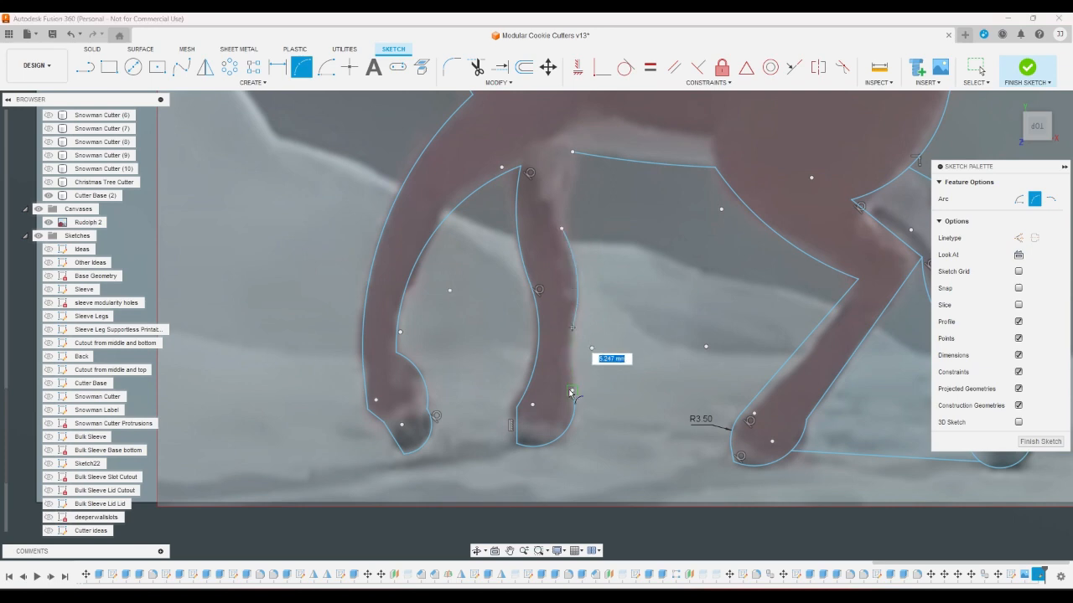
click(567, 373)
click(561, 229)
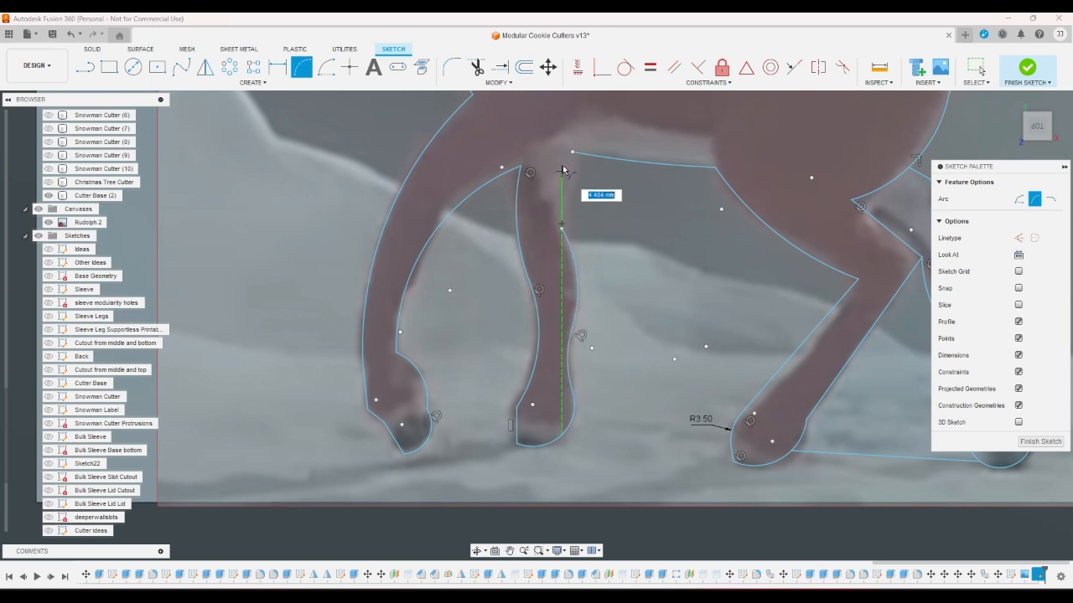
click(572, 152)
click(563, 173)
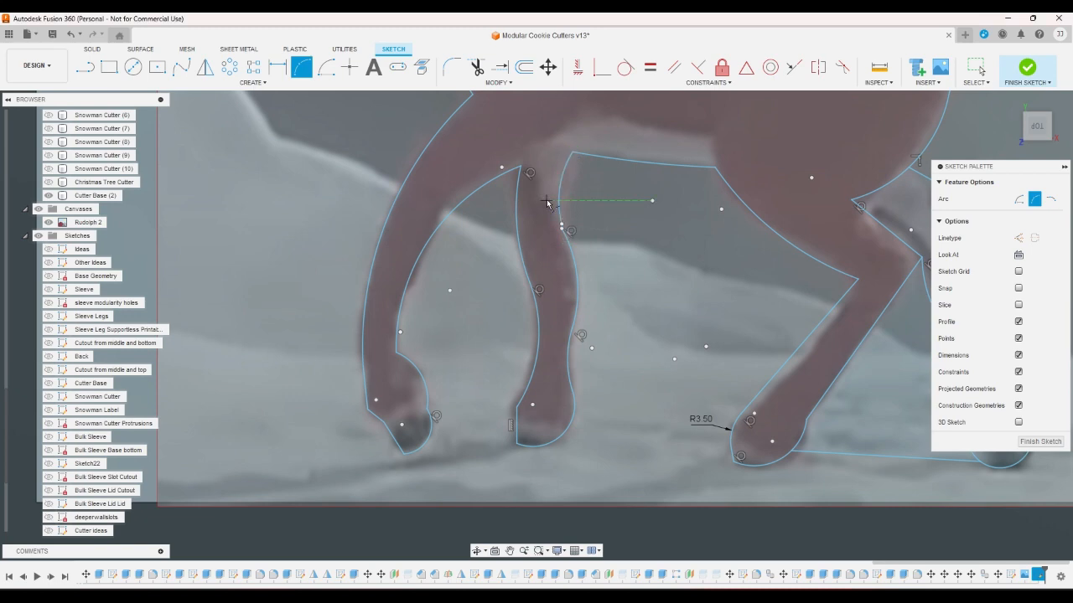
right_click(547, 199)
click(576, 200)
Step: Draw a line joining the two front hooves near their bottoms
click(83, 67)
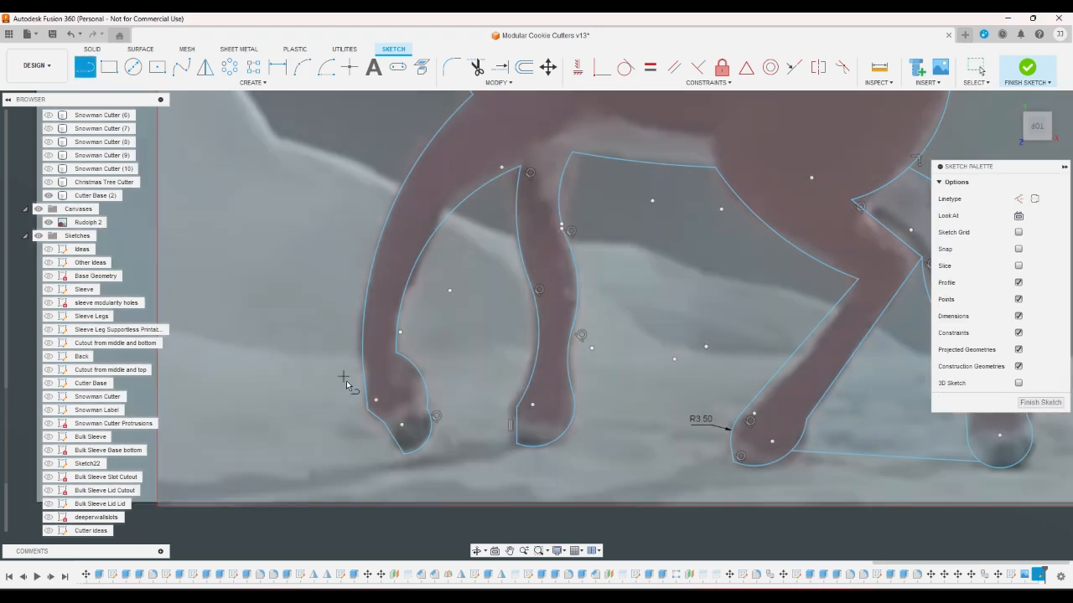
click(437, 437)
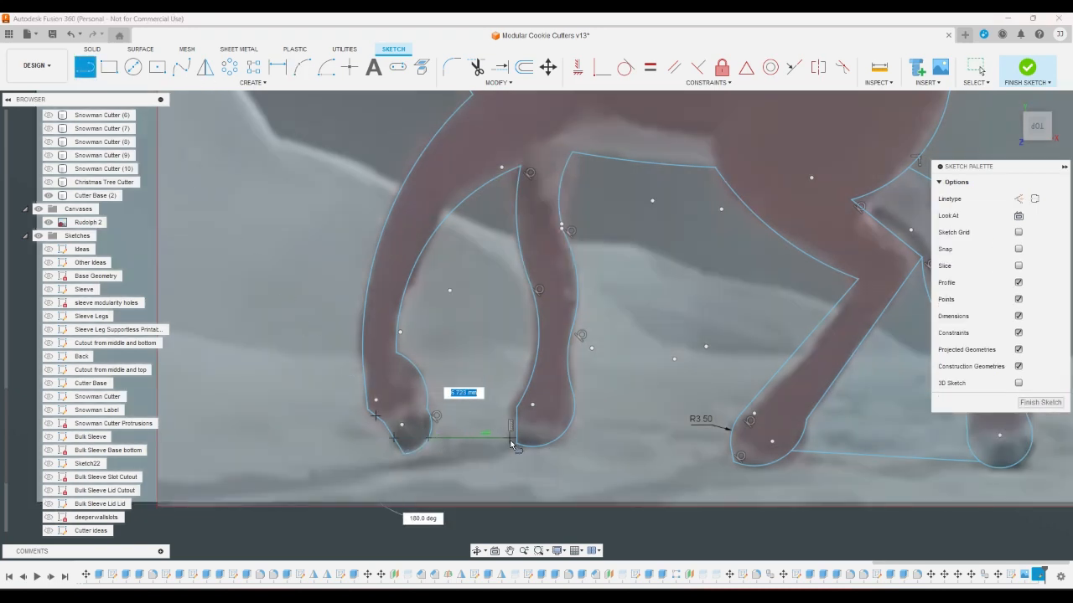
right_click(476, 416)
click(512, 415)
Step: Hide the Rudolph 2 canvas to check the outline of all four legs
scroll(447, 400, down, 5)
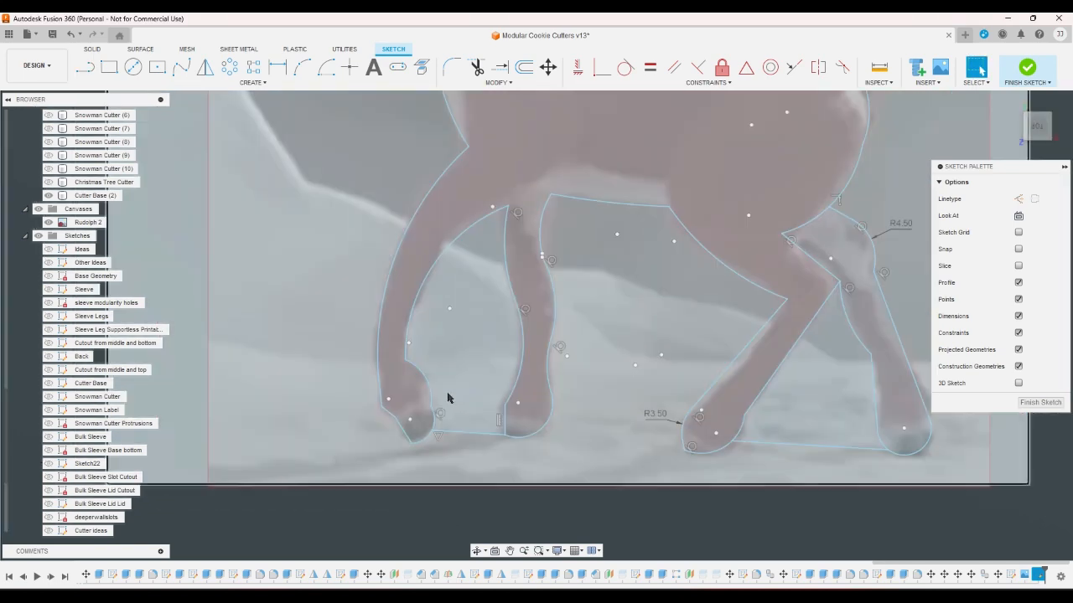
click(52, 225)
click(48, 223)
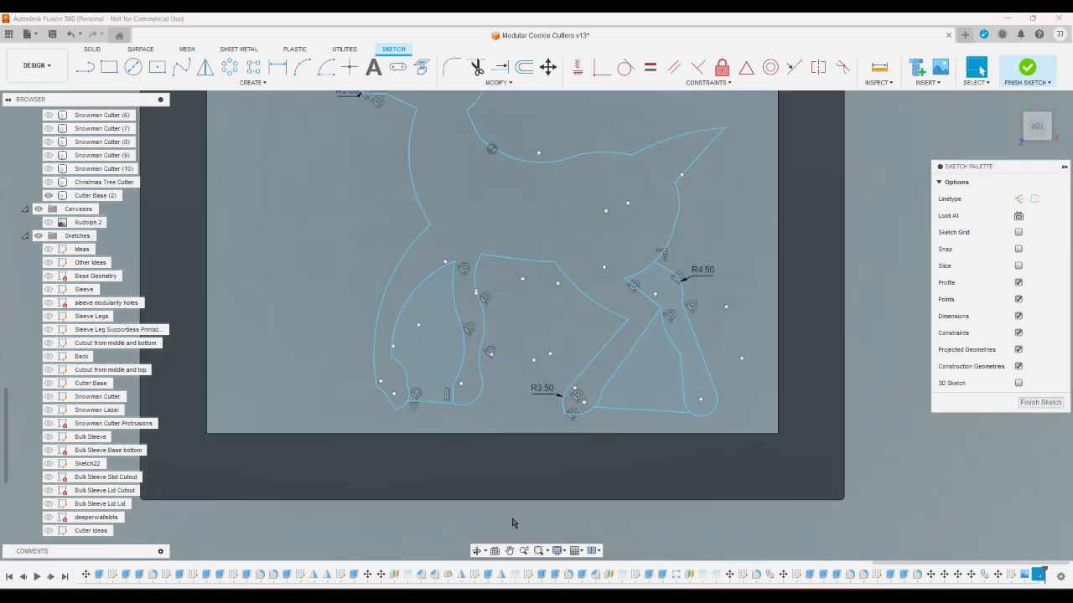
scroll(445, 521, down, 2)
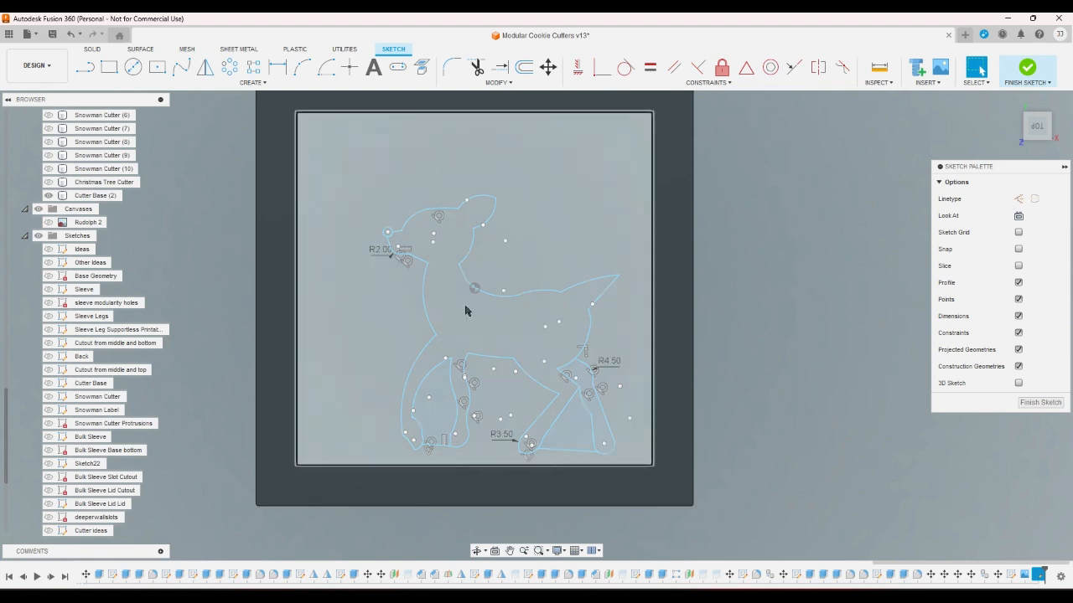
scroll(506, 225, up, 4)
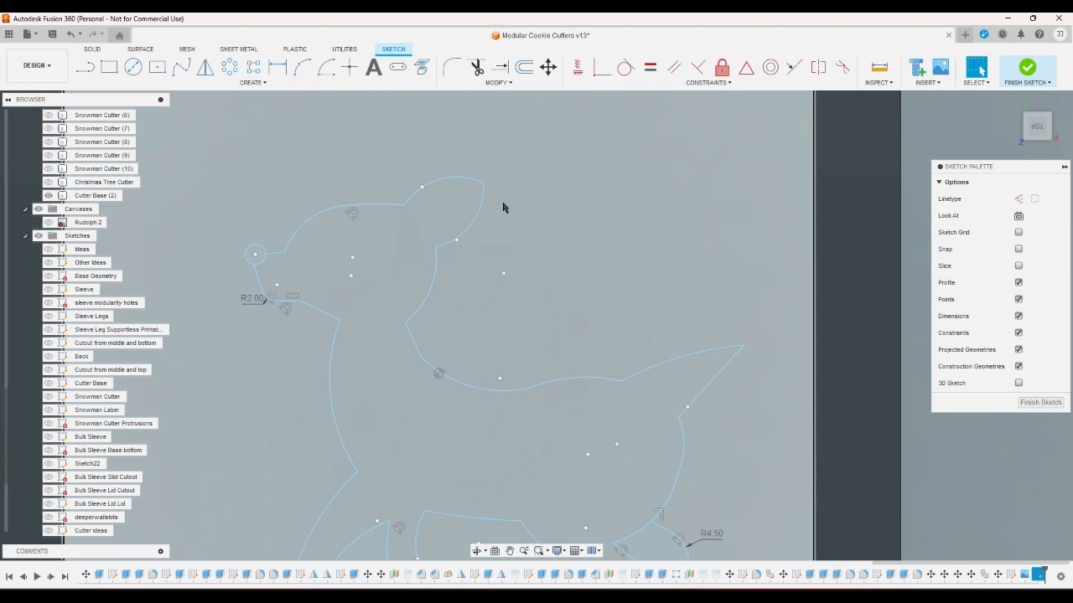
scroll(503, 207, down, 2)
scroll(410, 410, down, 2)
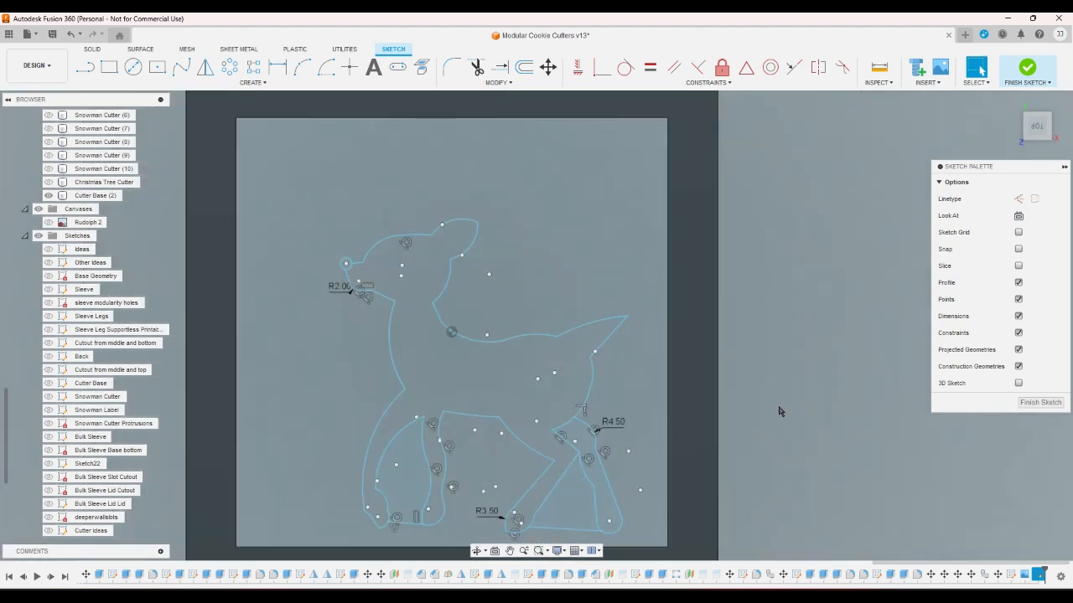
key(o)
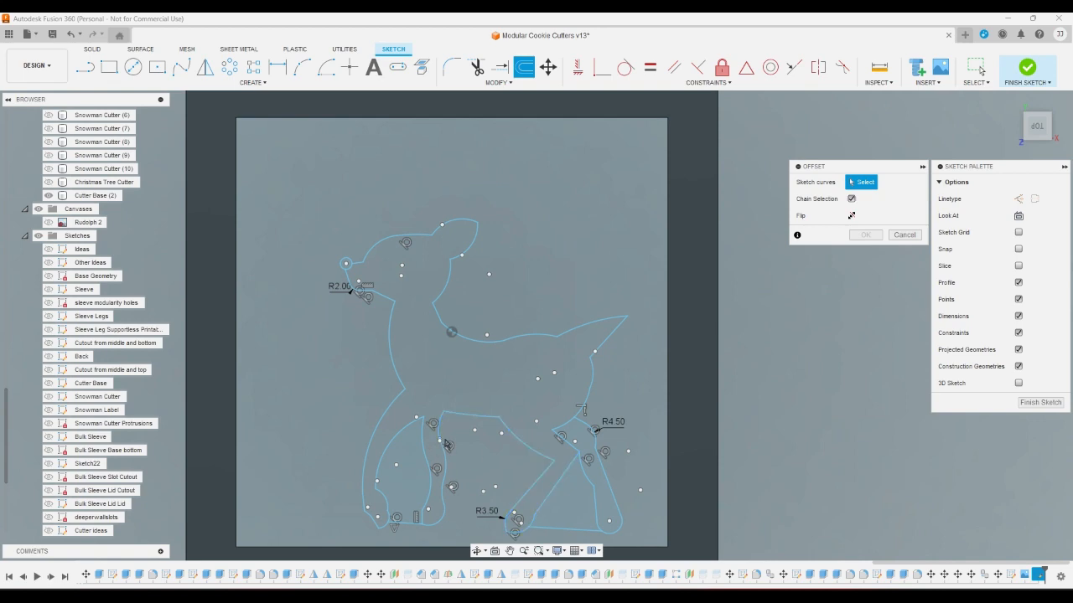
click(904, 235)
Step: Draw a short vertical line closing the gap between the two arcs at the knee on the rear front leg's back edge
scroll(527, 402, up, 10)
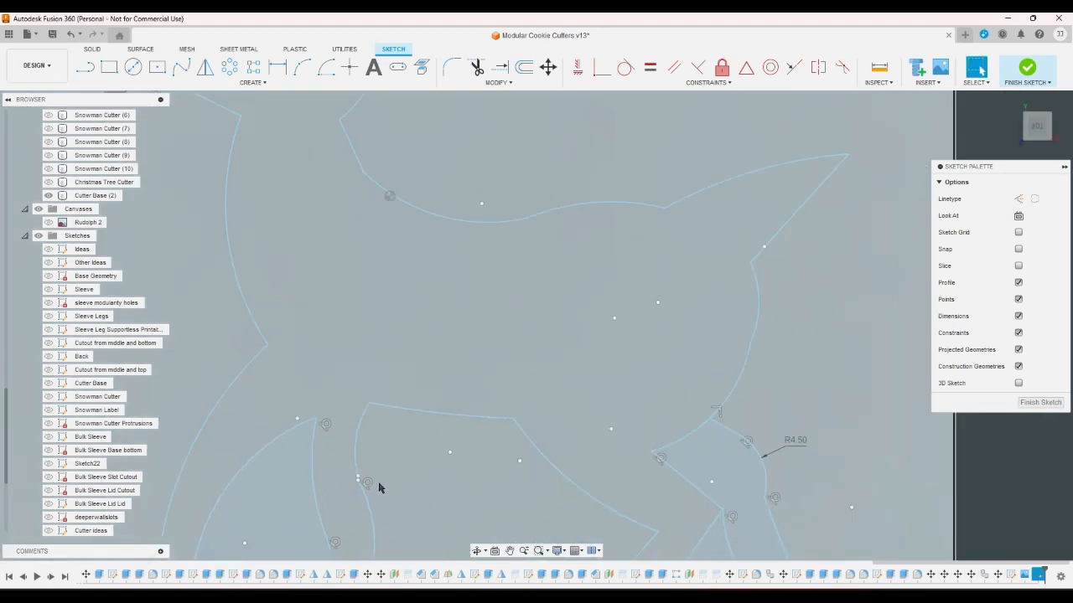
scroll(356, 477, up, 3)
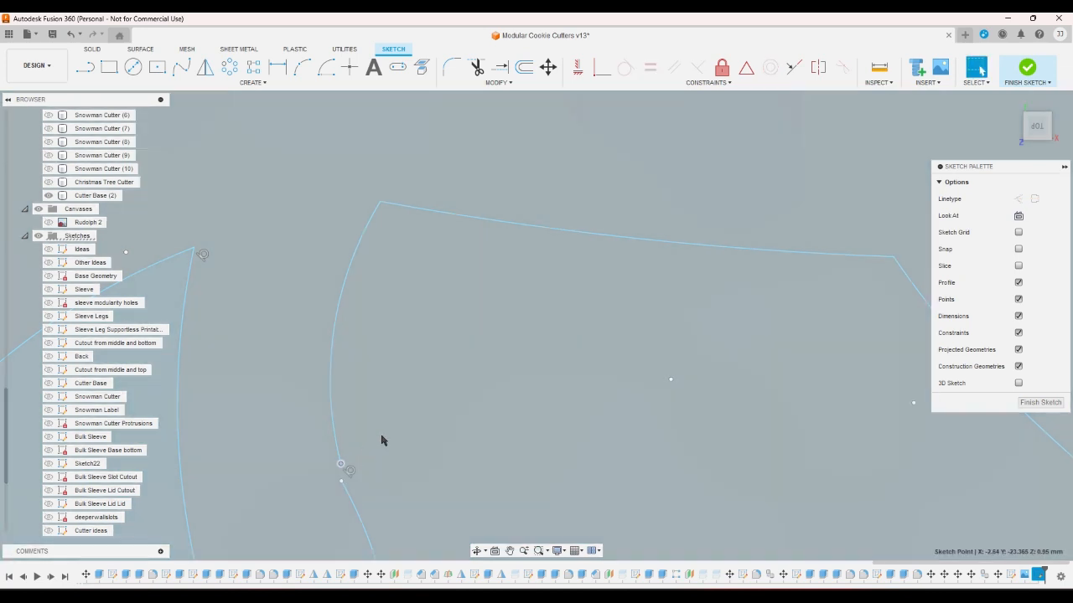
key(l)
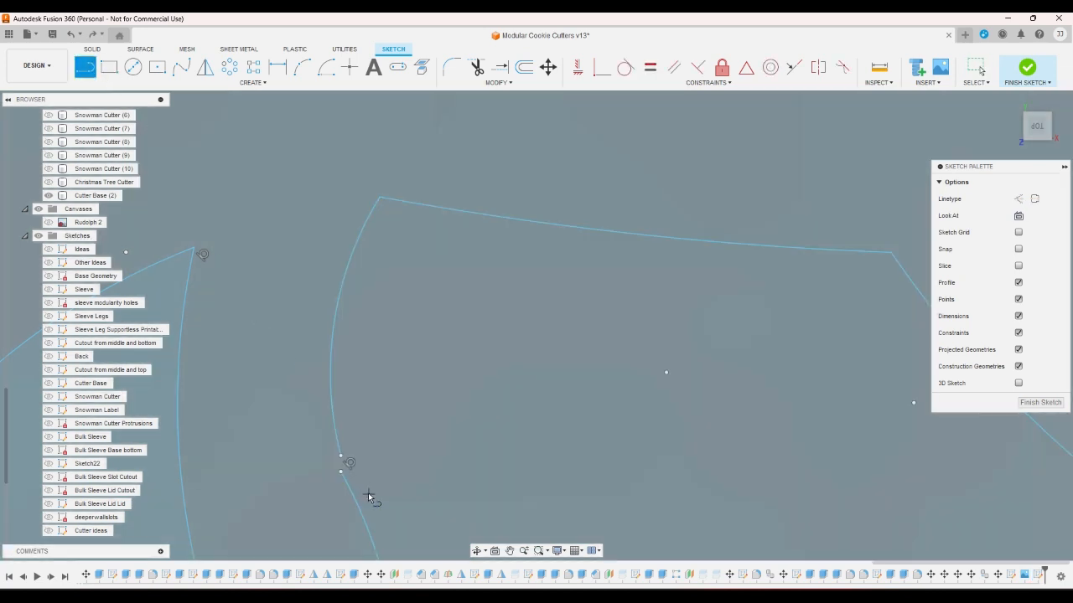
right_click(402, 444)
click(419, 447)
scroll(429, 412, down, 5)
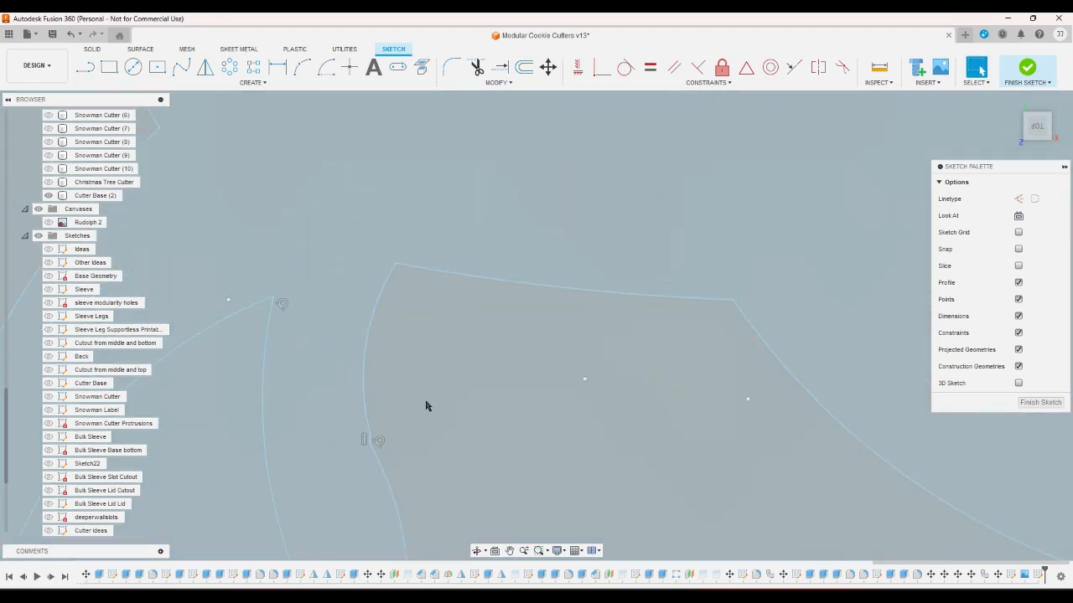
Step: Toggle the Rudolph 2 canvas to compare the outline with the reference image, and leave the canvas shown
scroll(383, 415, down, 6)
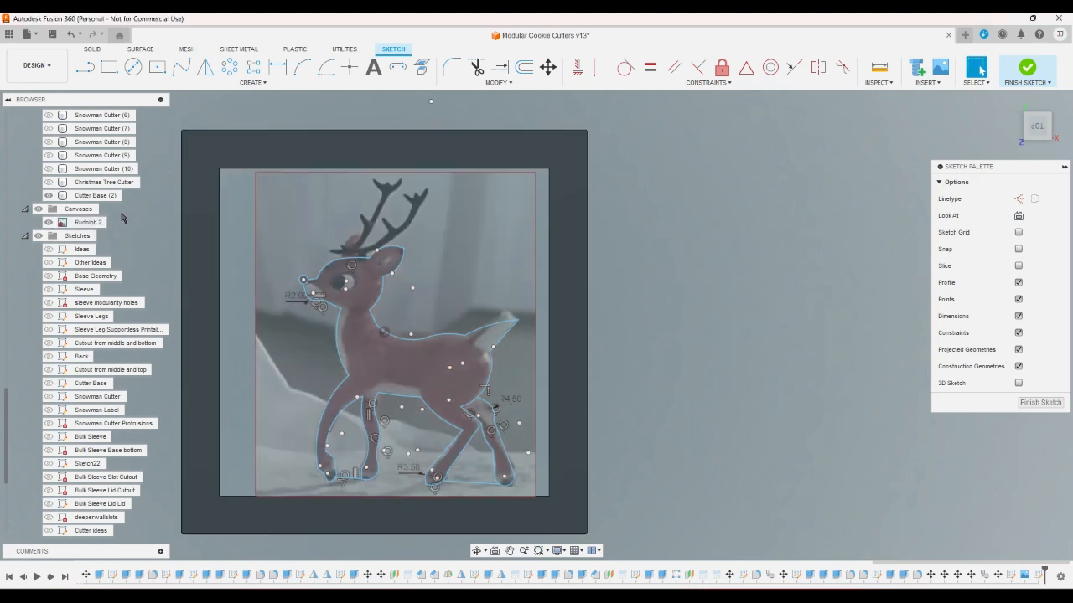
click(47, 222)
click(48, 223)
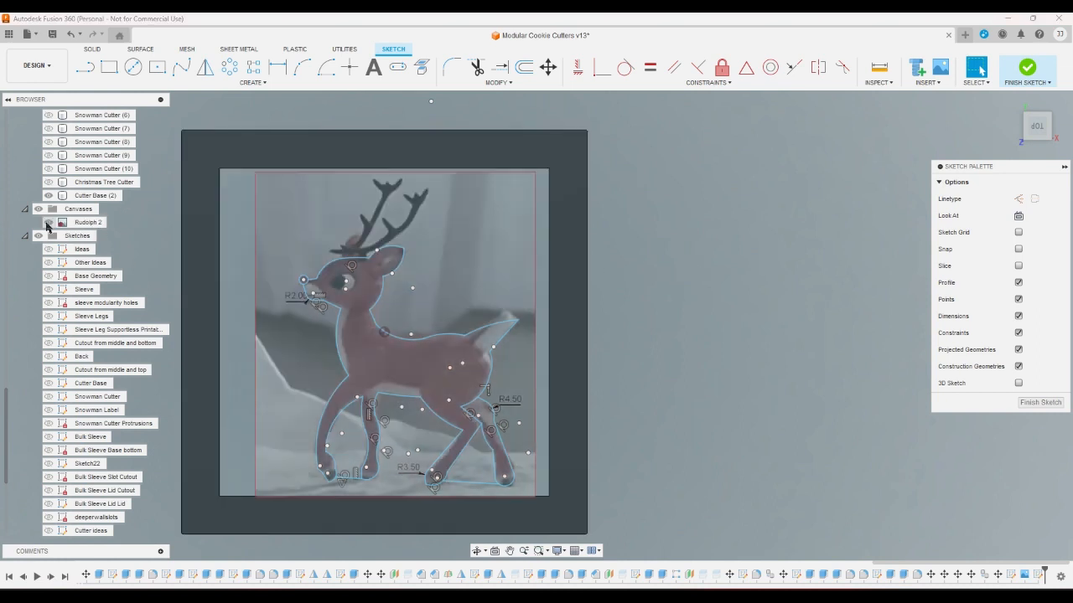
click(48, 223)
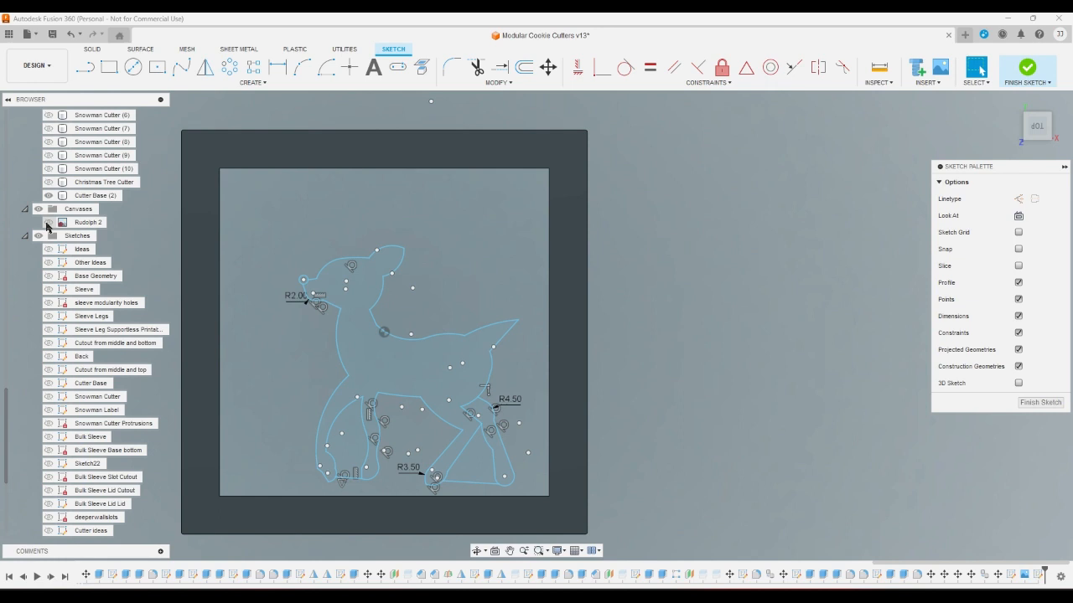
click(48, 222)
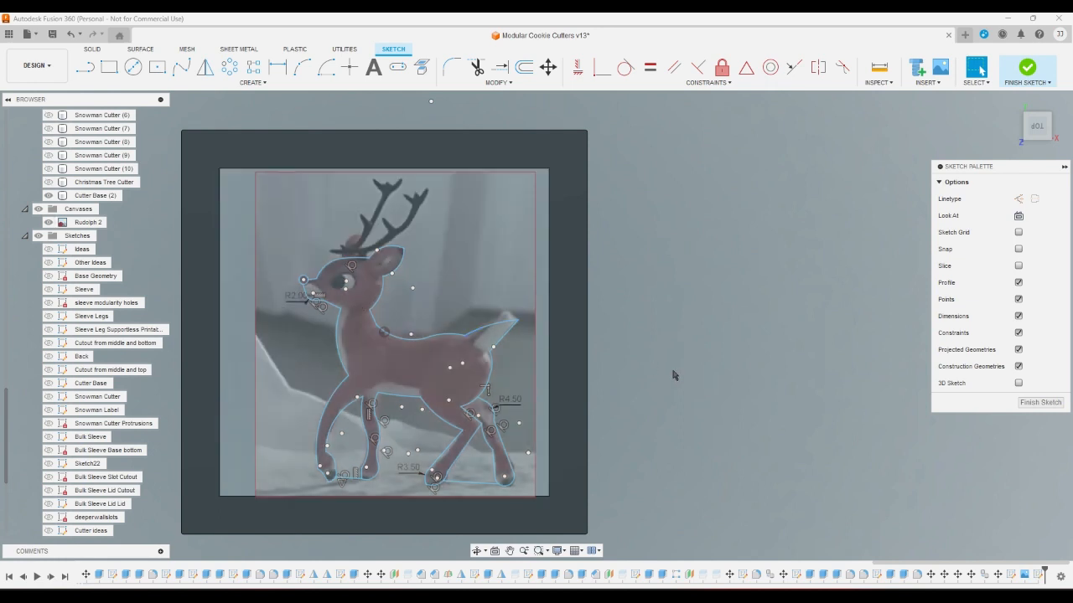
Step: Trace the front antler with three-point arcs from its lowest tip over the middle tine and across its top tines
scroll(670, 248, up, 3)
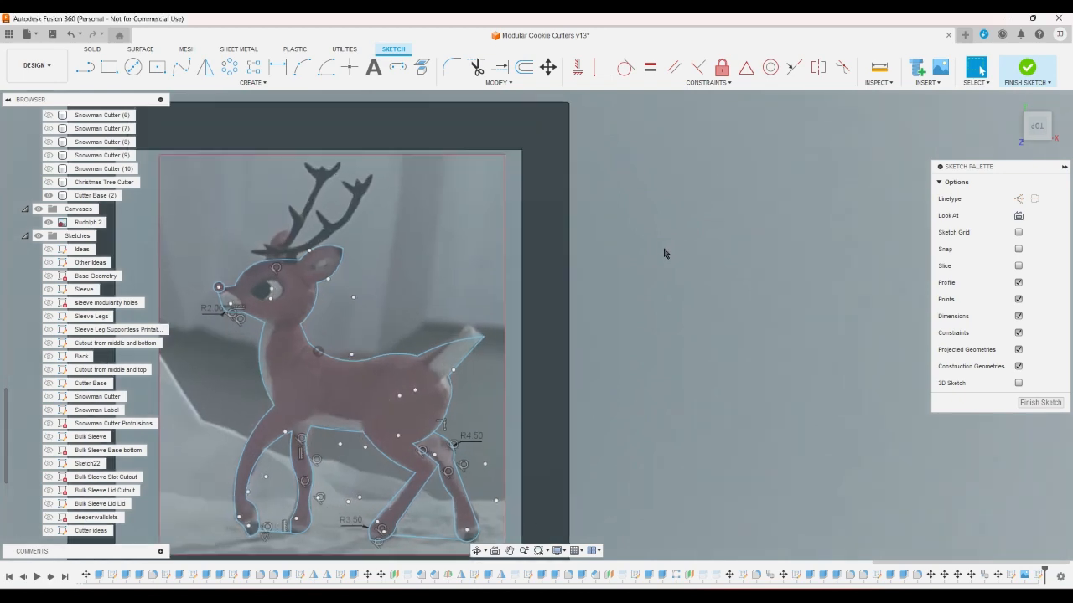
scroll(663, 253, down, 2)
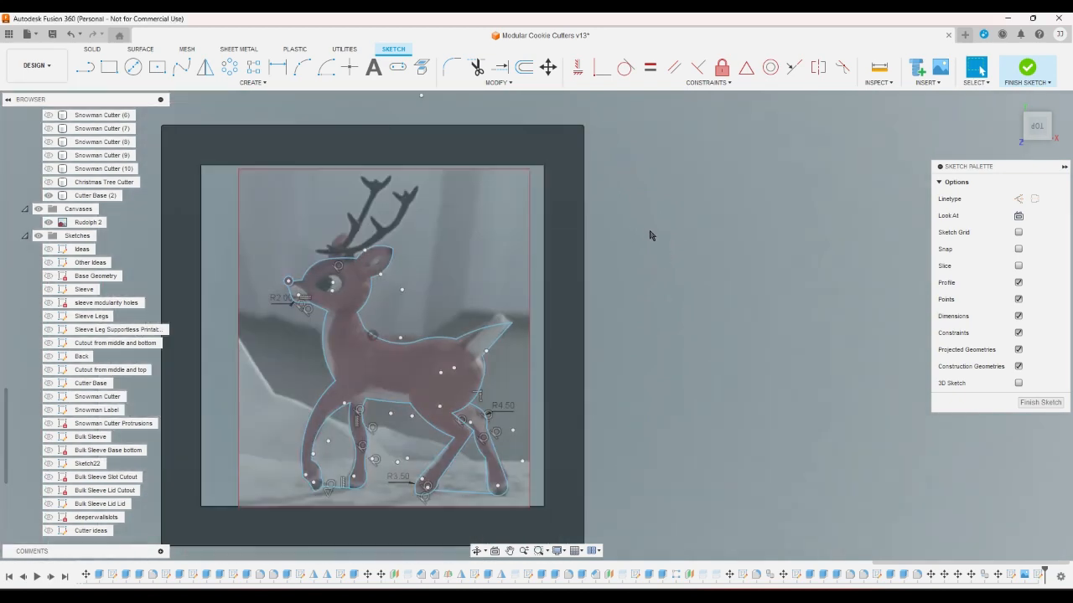
scroll(325, 216, up, 4)
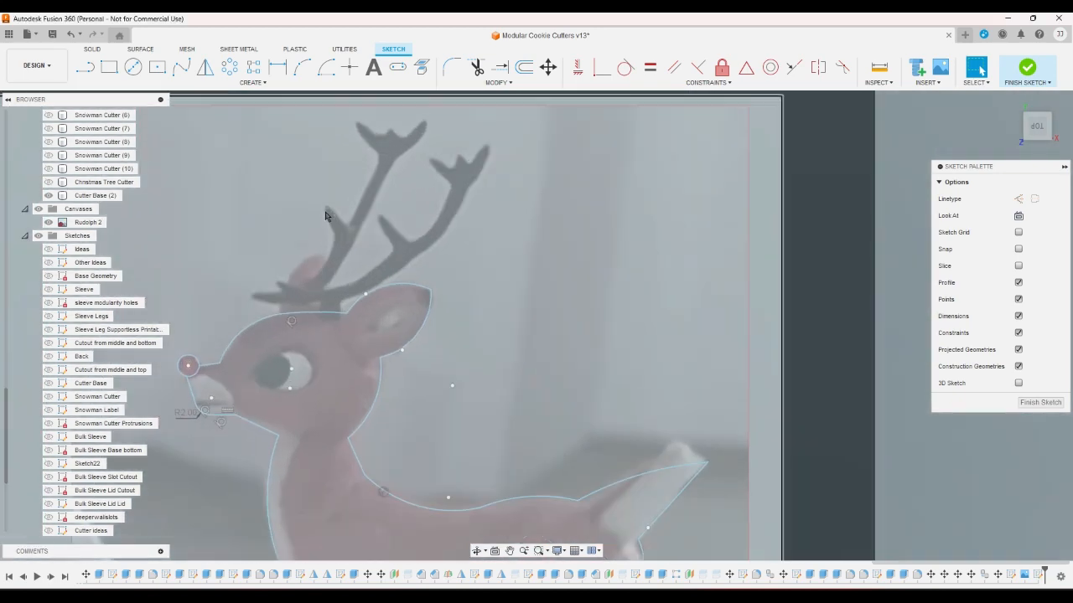
scroll(327, 221, down, 1)
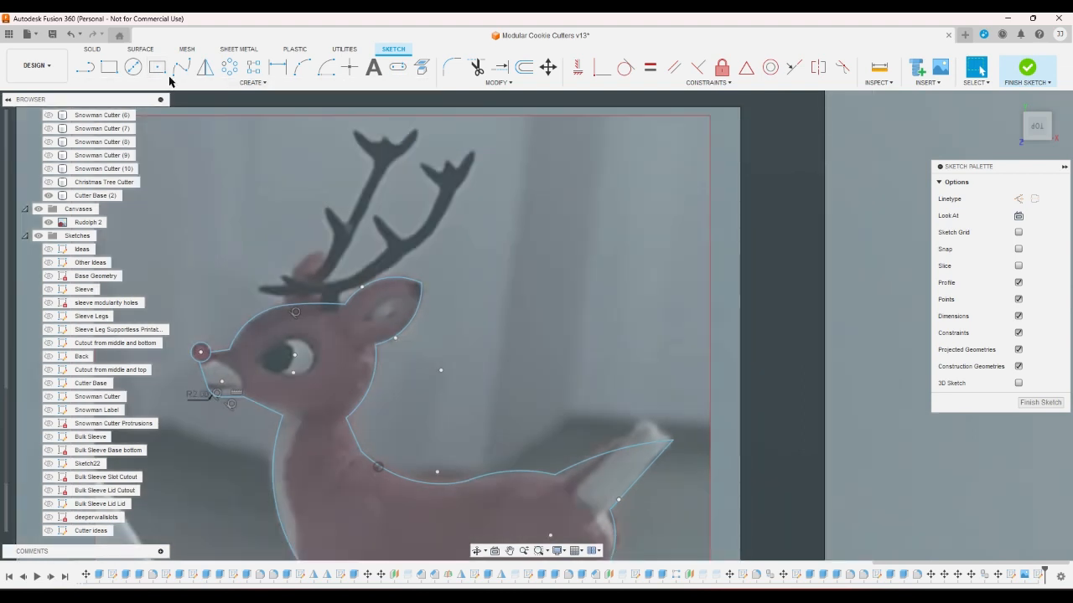
click(301, 67)
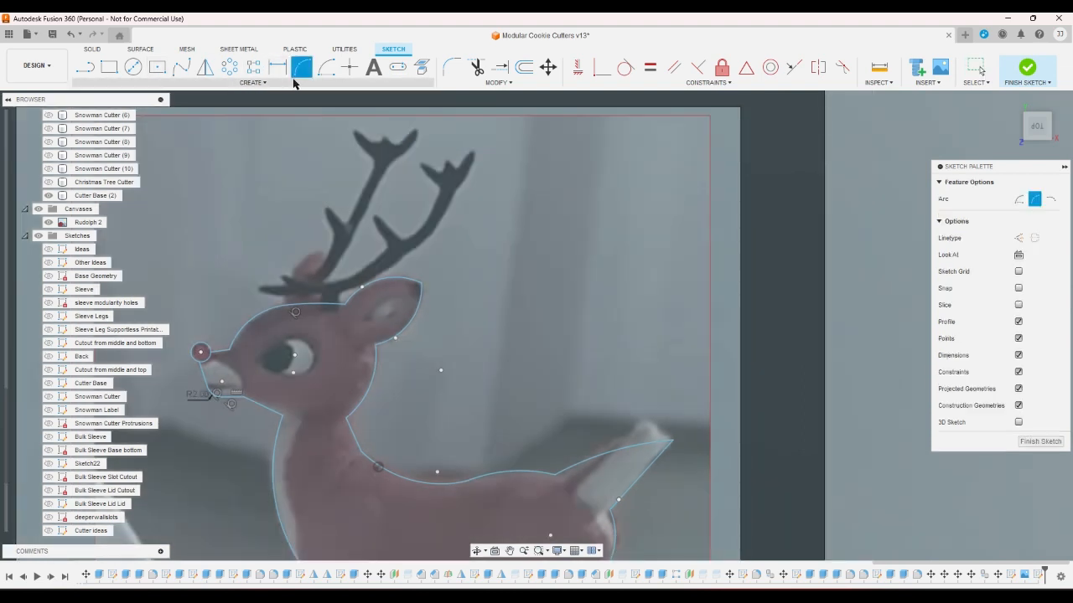
click(259, 288)
click(327, 210)
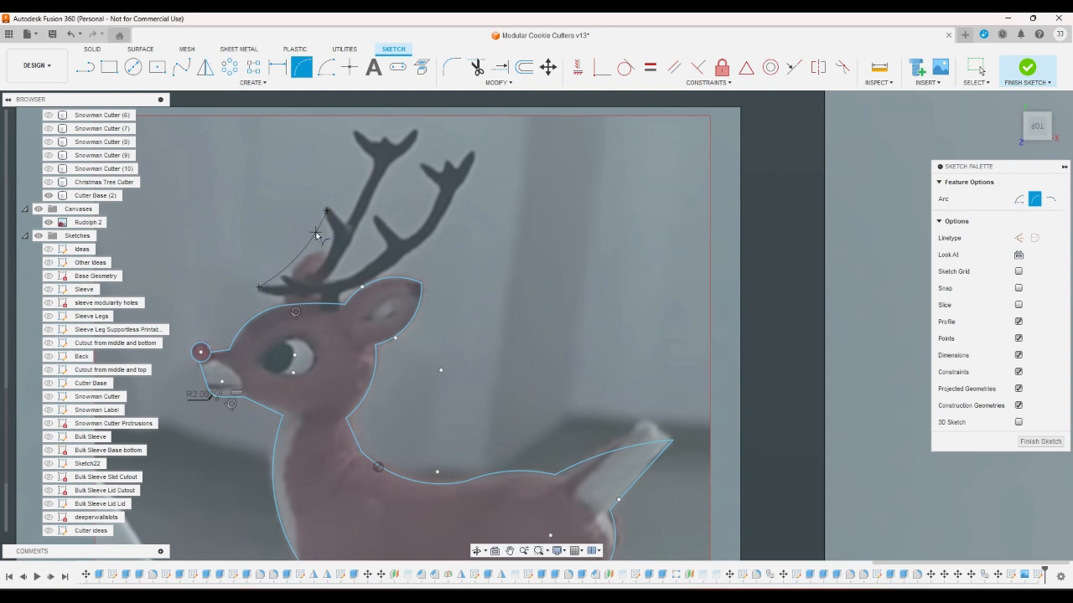
click(317, 234)
click(327, 210)
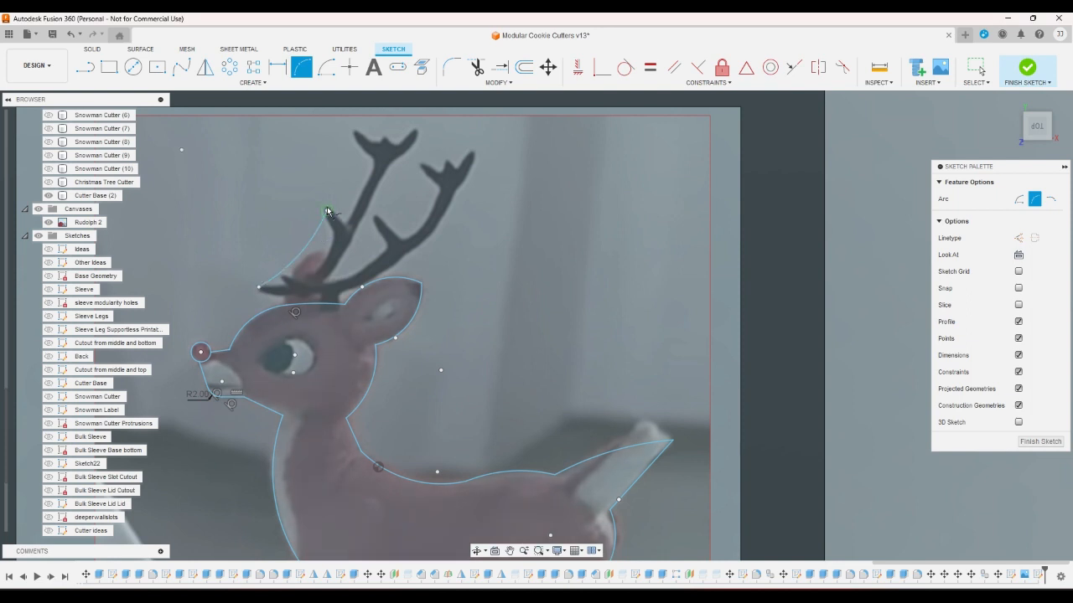
click(353, 132)
click(358, 176)
Step: Trace the rear antler with three-point arcs across its top tines, down to its middle tine and on to the antler base
click(473, 151)
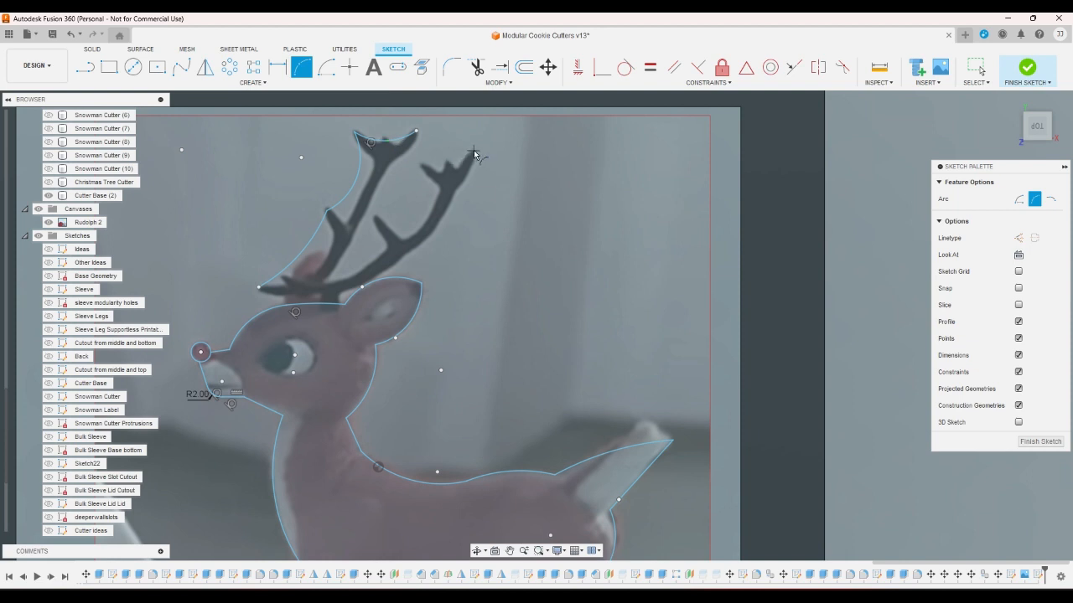
click(423, 160)
click(375, 220)
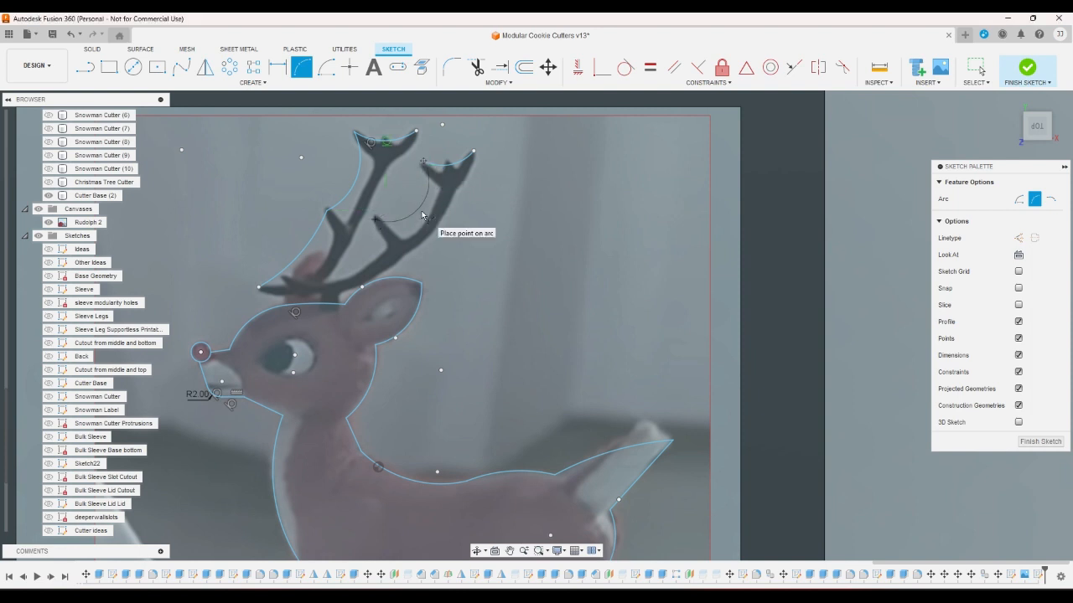
click(422, 216)
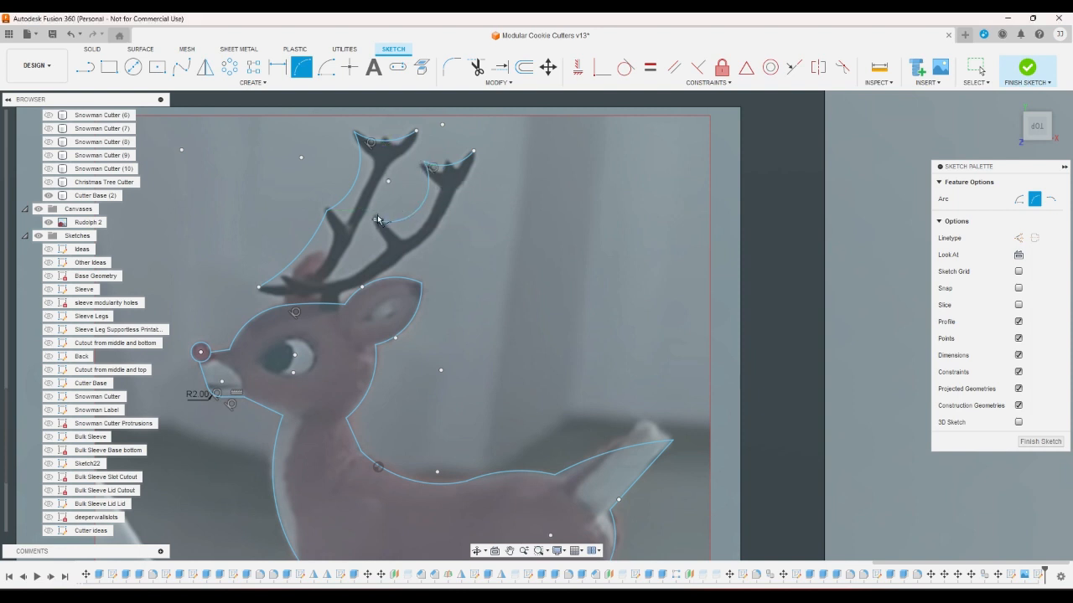
click(285, 277)
click(356, 259)
right_click(342, 239)
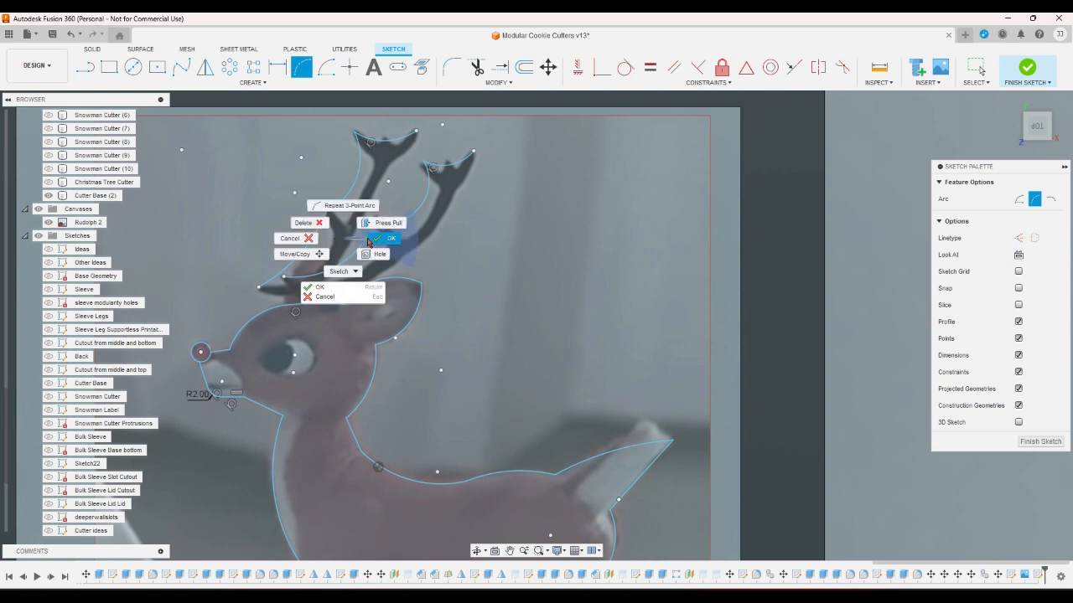
click(389, 239)
Step: Delete the front antler's lowest arc and redraw it with a deeper curve between the middle tine and the lowest tip
click(303, 251)
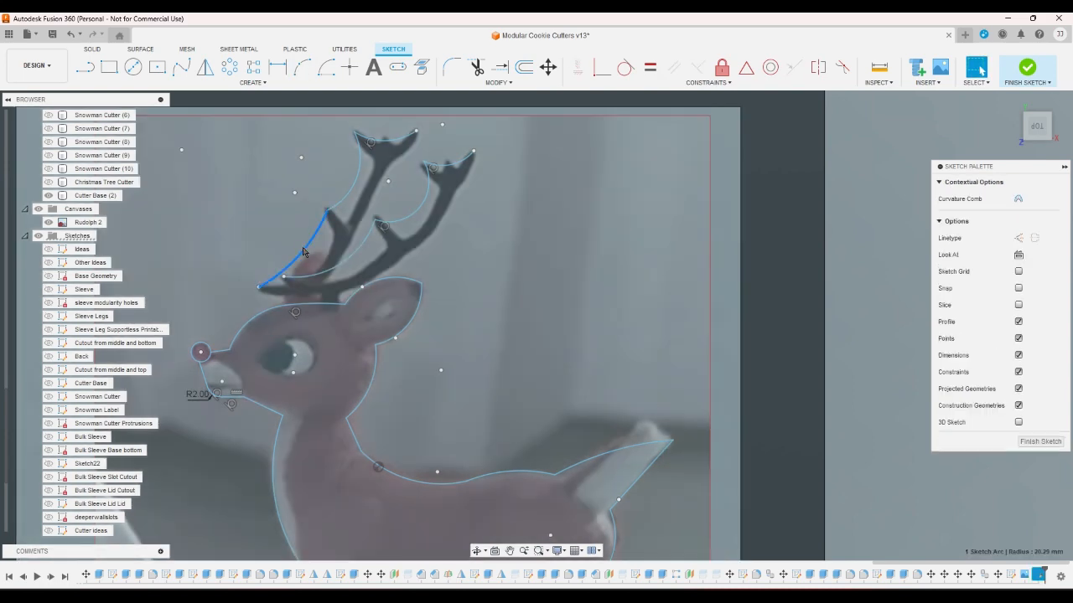
key(Escape)
click(302, 69)
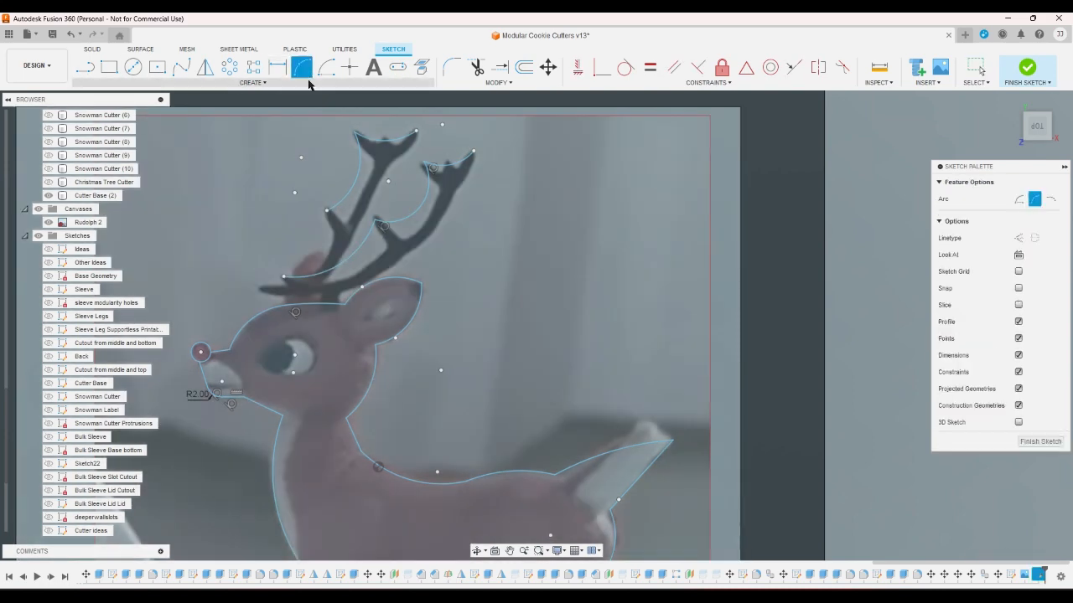
click(327, 210)
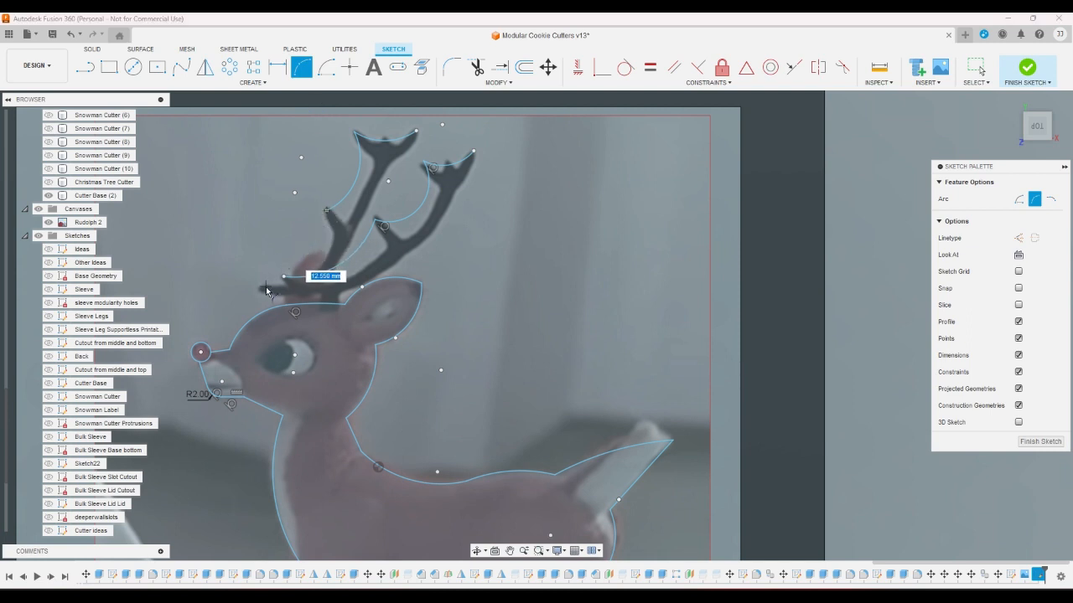
click(263, 288)
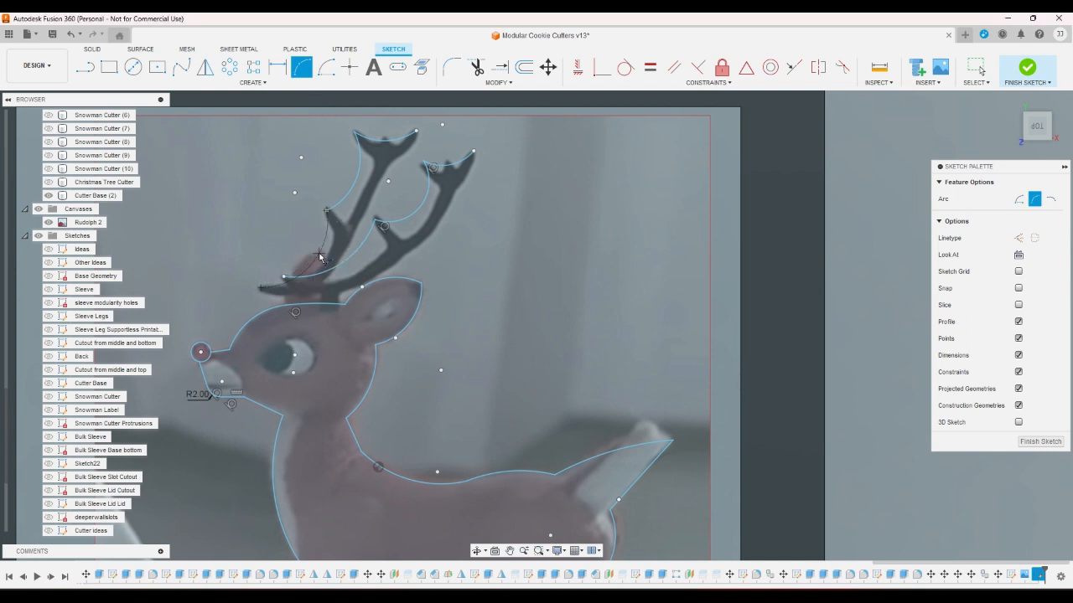
click(340, 250)
right_click(416, 182)
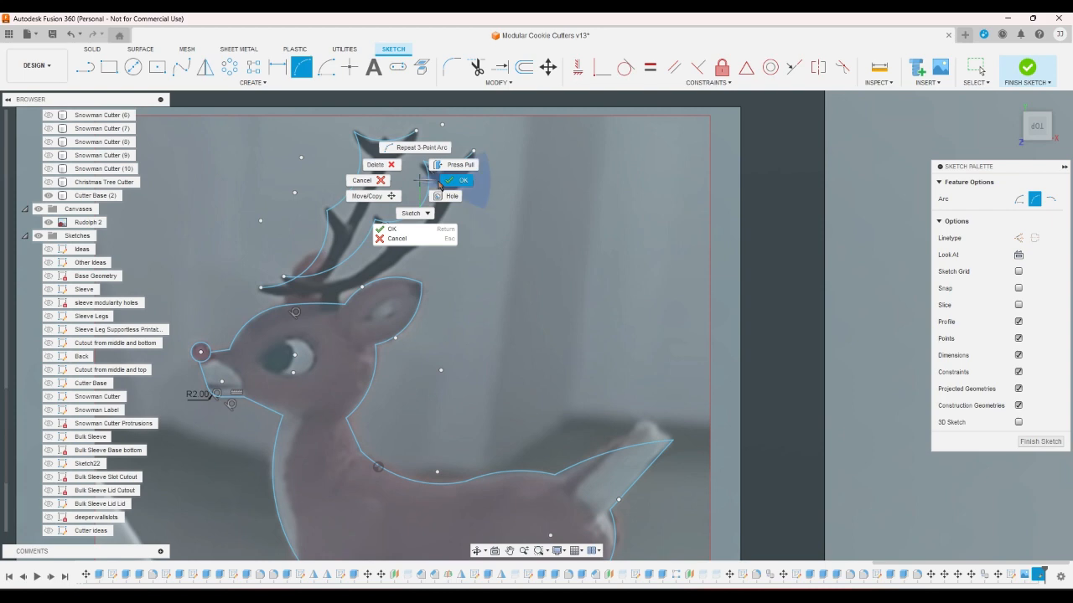
click(451, 181)
Step: Draw a three-point arc along the rear antler's back edge from the lowest antler tip to its uppermost rear tip
click(301, 67)
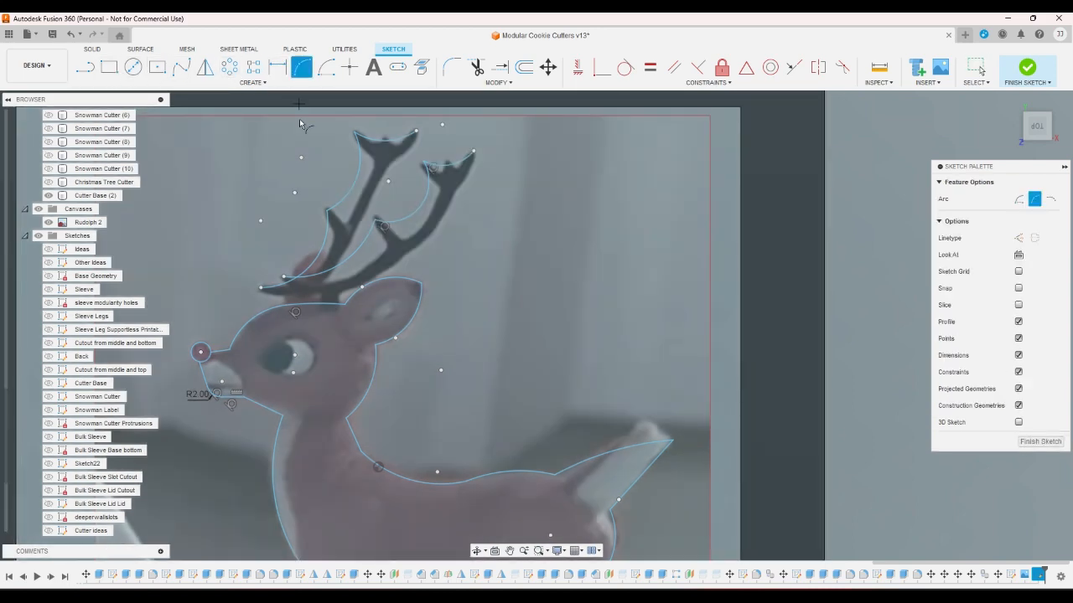
click(262, 288)
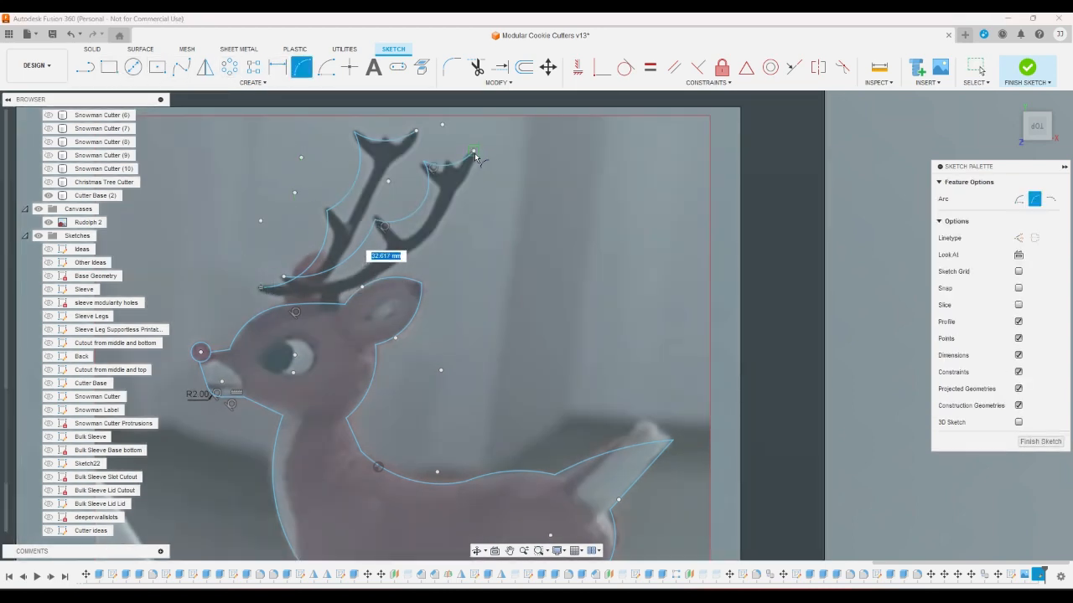
click(474, 152)
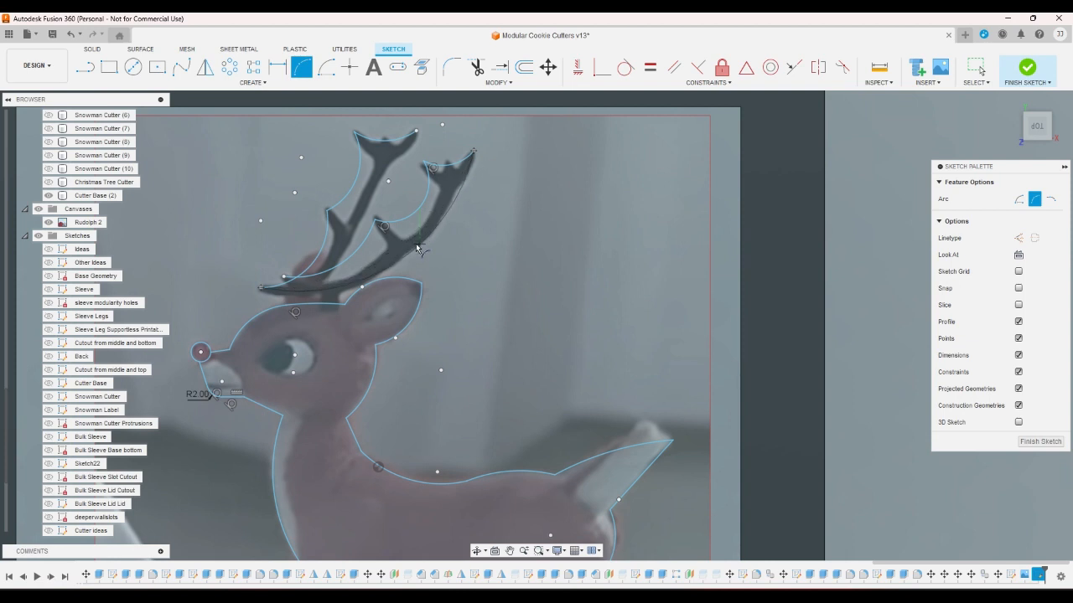
click(416, 248)
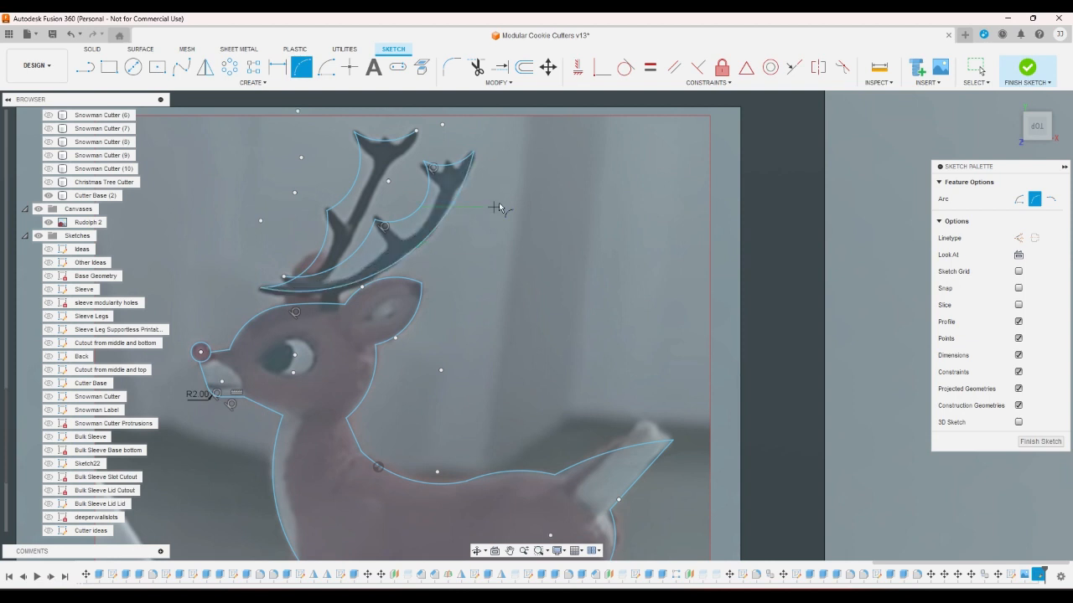
click(92, 69)
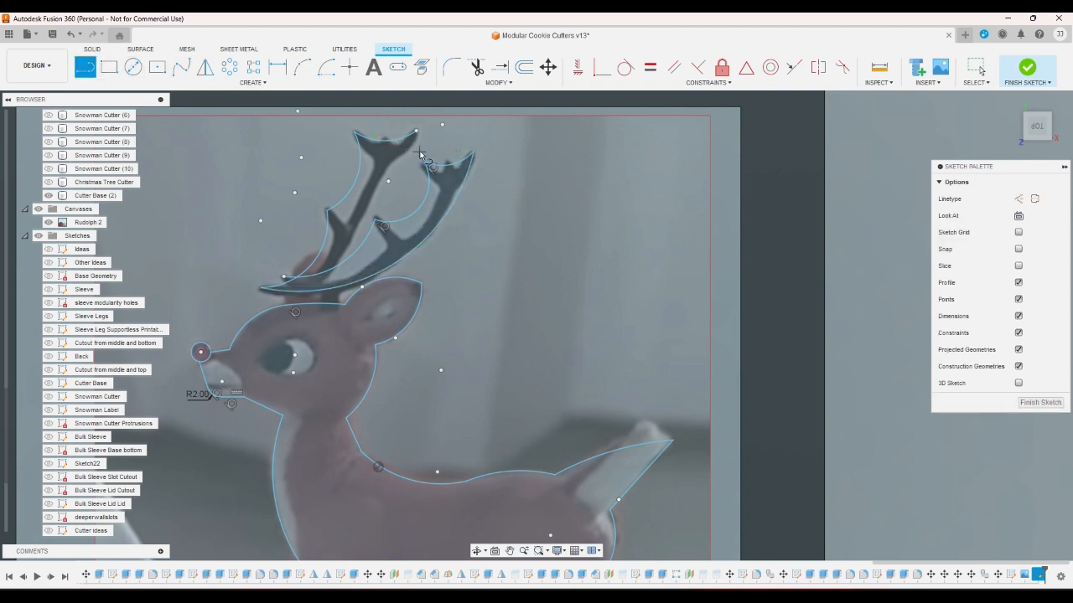
click(301, 68)
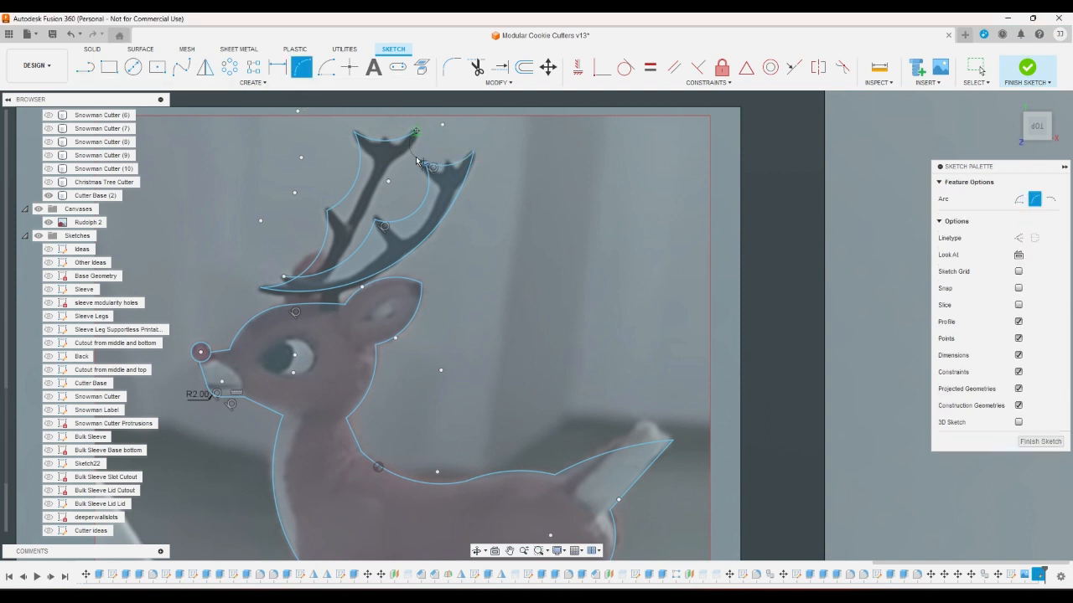
key(Escape)
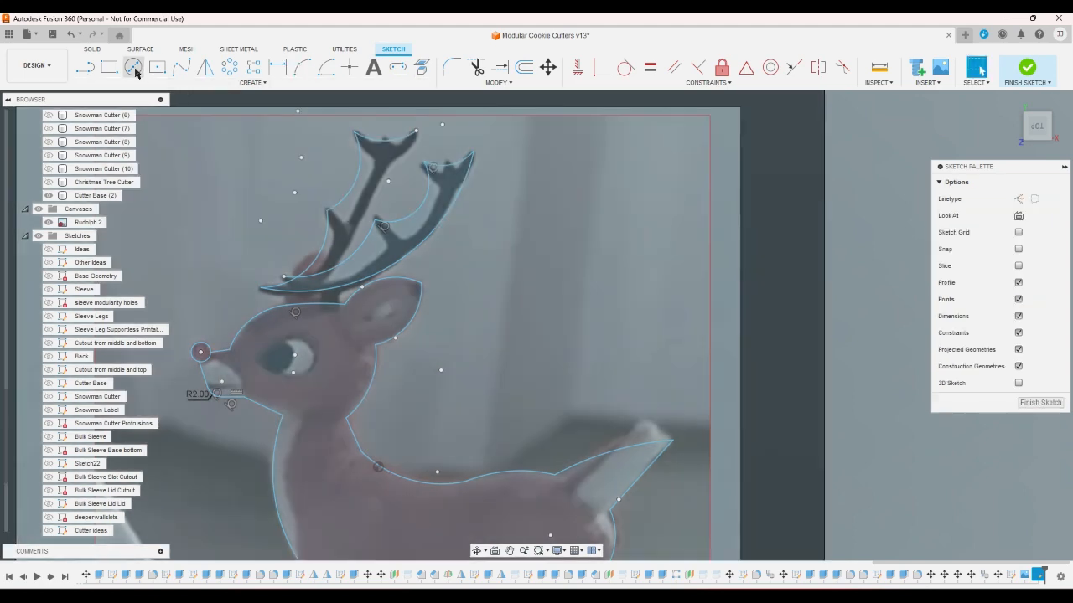
Step: Draw a three-point arc from the front antler's rear top tip down to the antler base
click(302, 75)
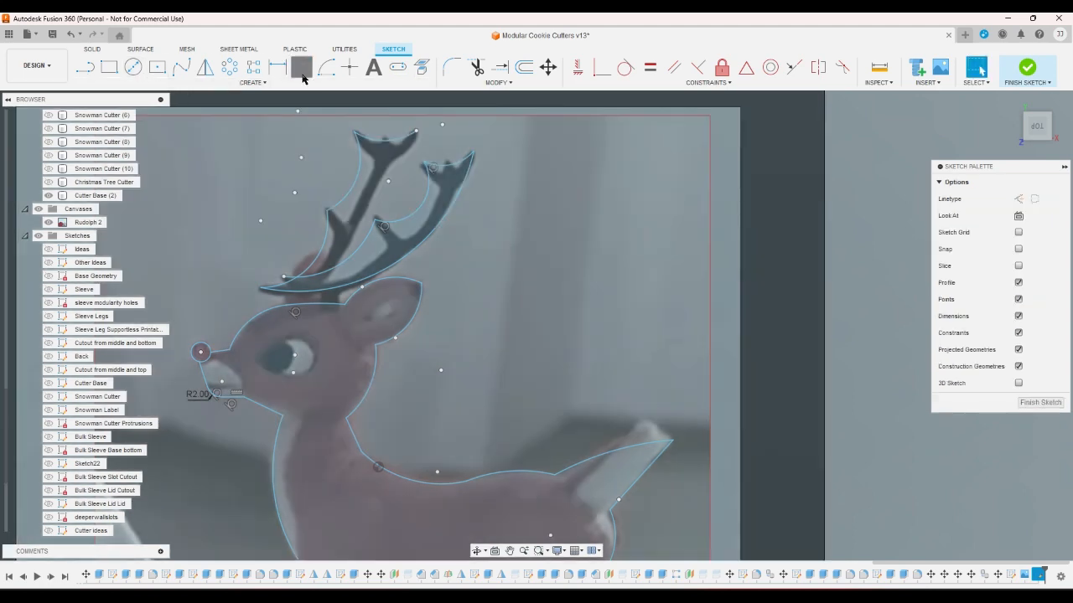
click(417, 130)
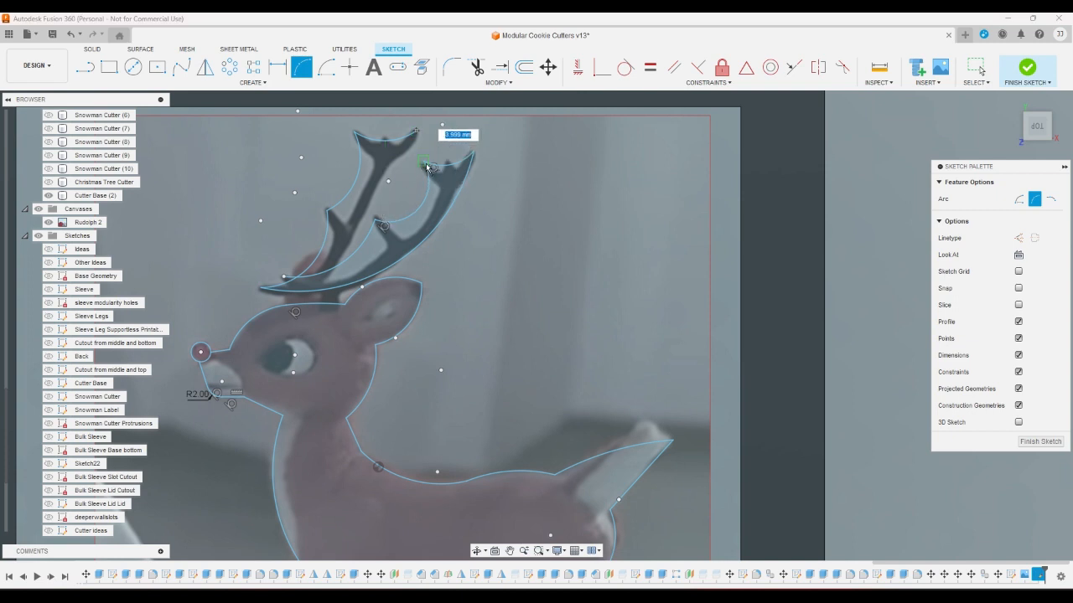
click(327, 271)
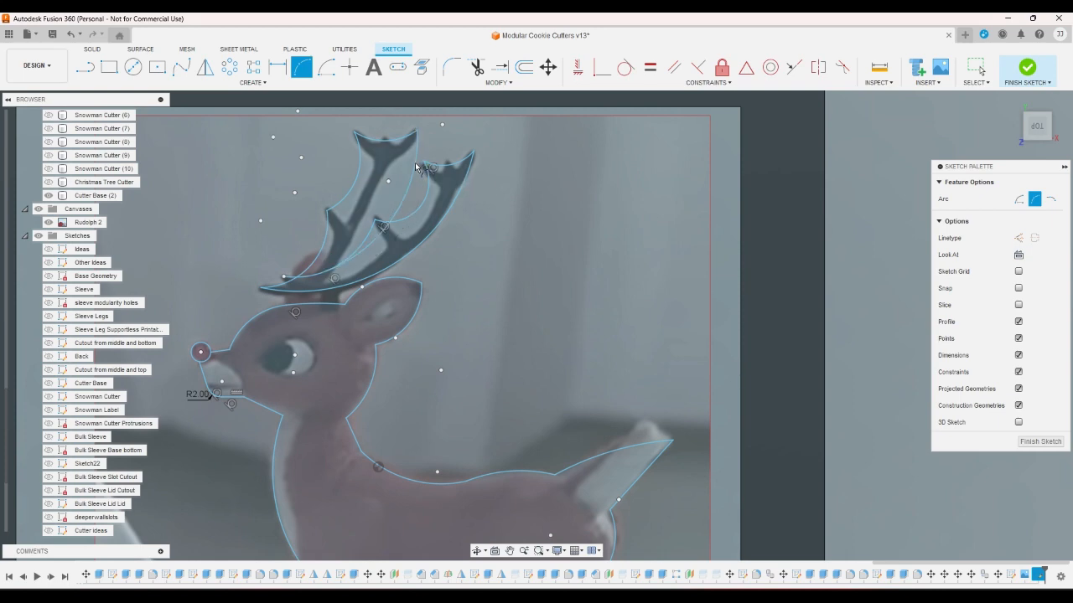
right_click(449, 147)
click(480, 147)
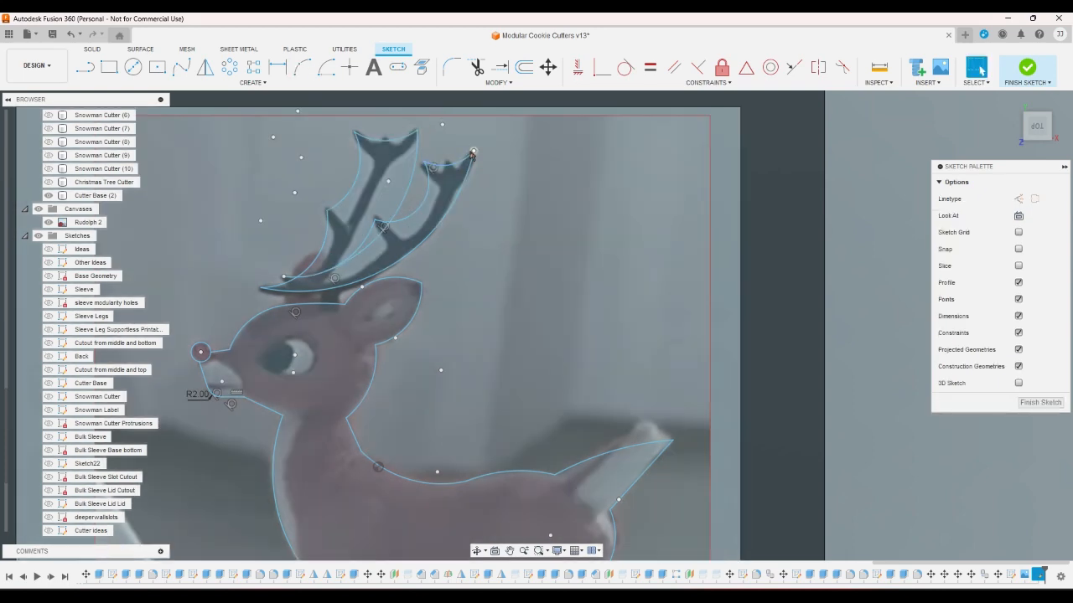
Step: Extend the rear antler's top arc forward to the new arc and trim the excess curve between the two antlers
click(500, 67)
click(430, 164)
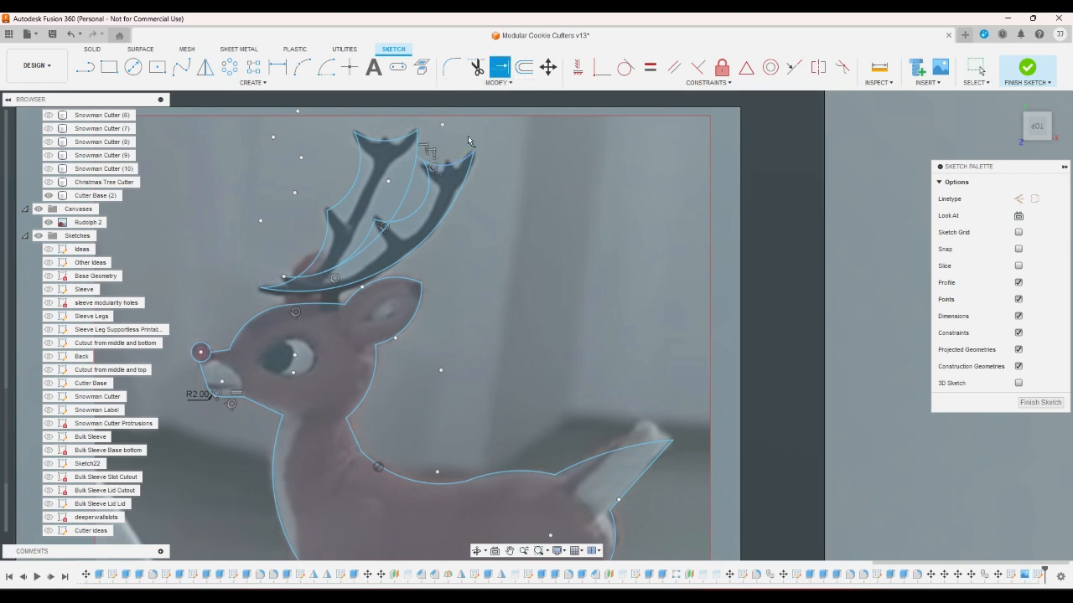
click(476, 67)
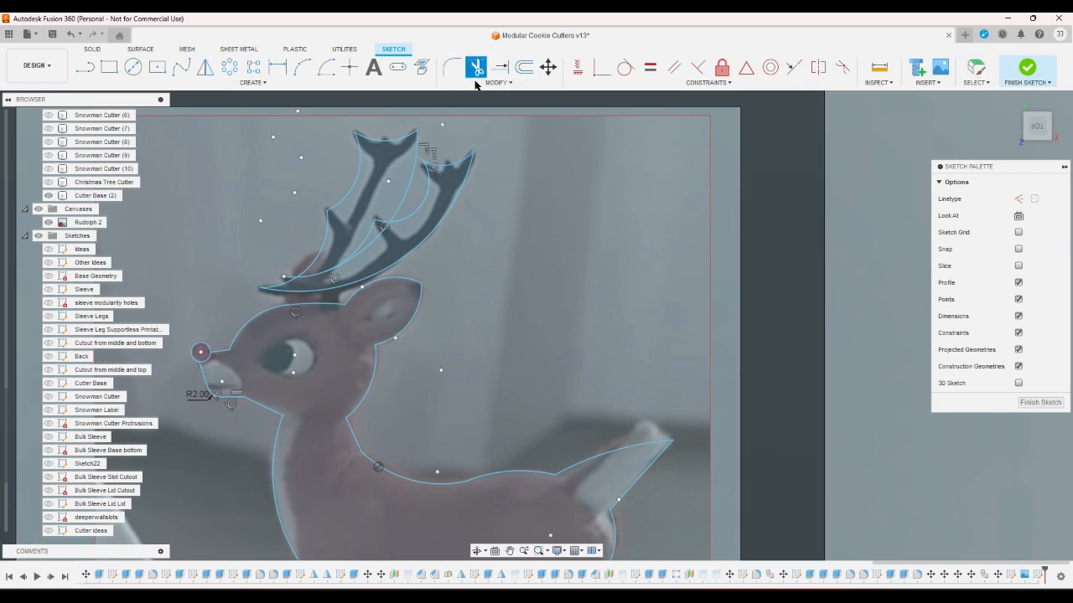
click(432, 179)
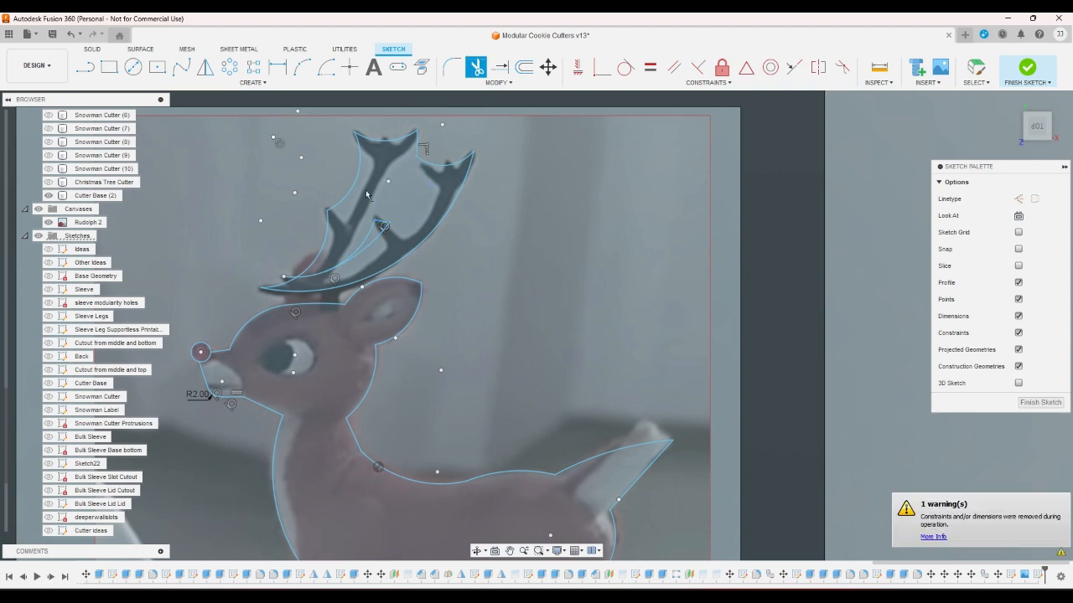
Step: Delete the leftover inner arcs between the antlers, keeping only one shared outer antler outline
right_click(285, 184)
click(343, 186)
click(373, 247)
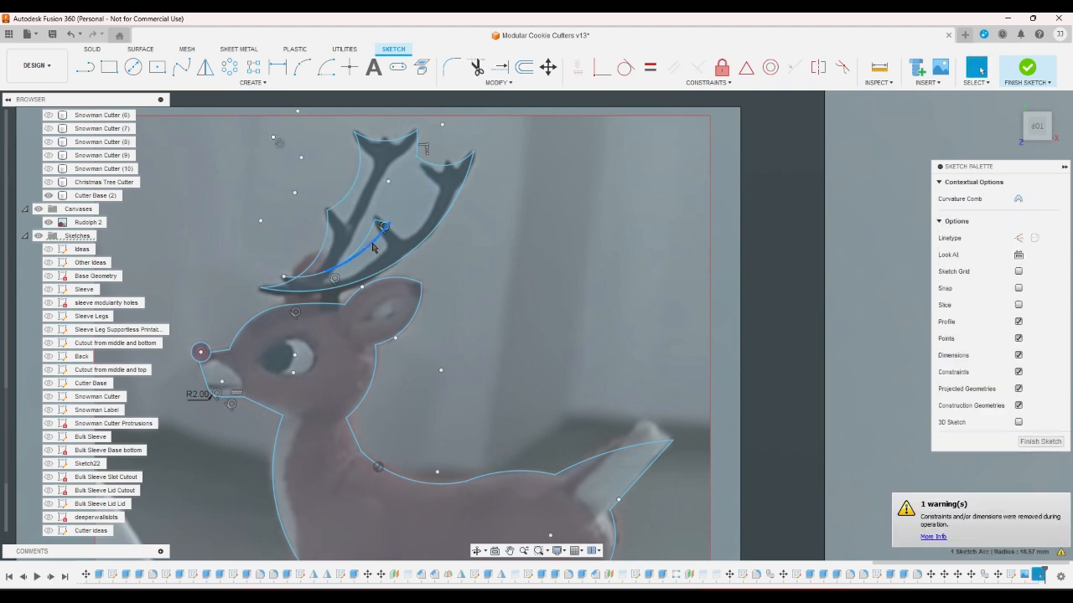
key(Delete)
click(370, 228)
key(Delete)
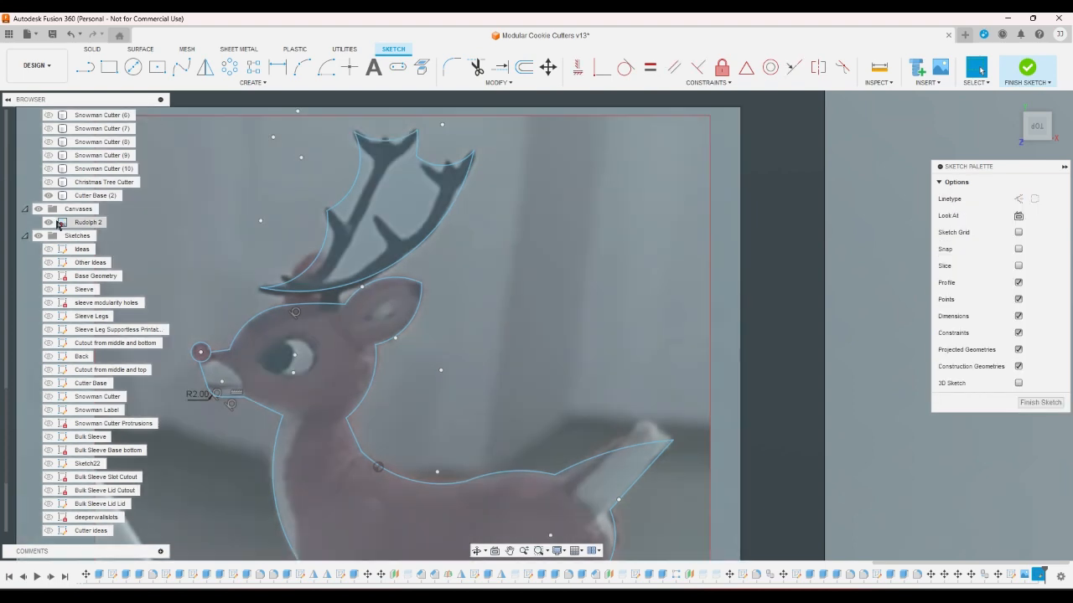
Step: Toggle the Rudolph 2 canvas off and on to examine the traced reindeer outline with and without the image
scroll(852, 216, down, 5)
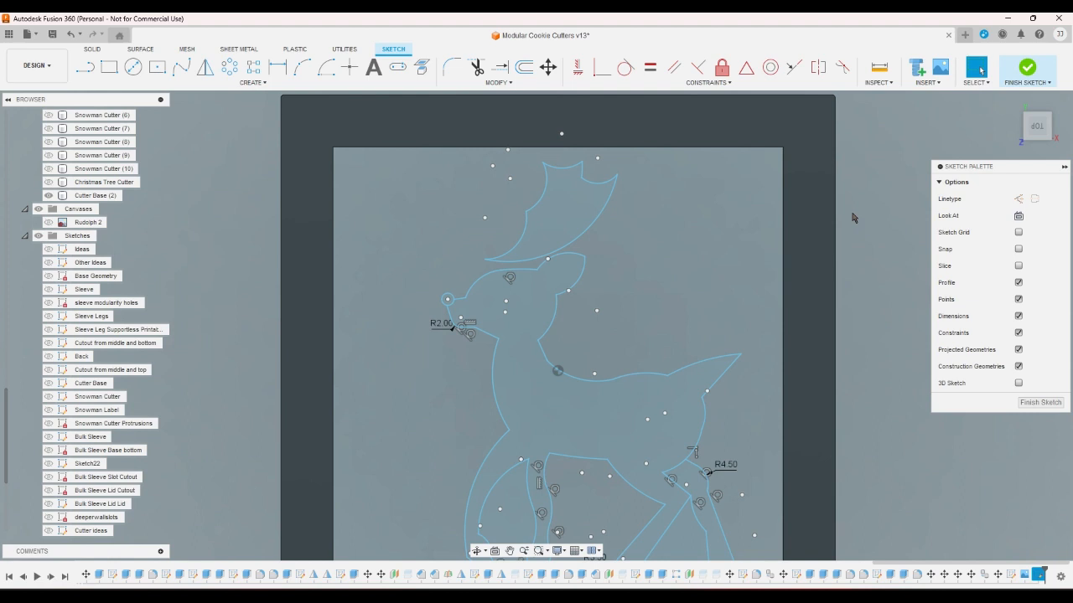
click(49, 223)
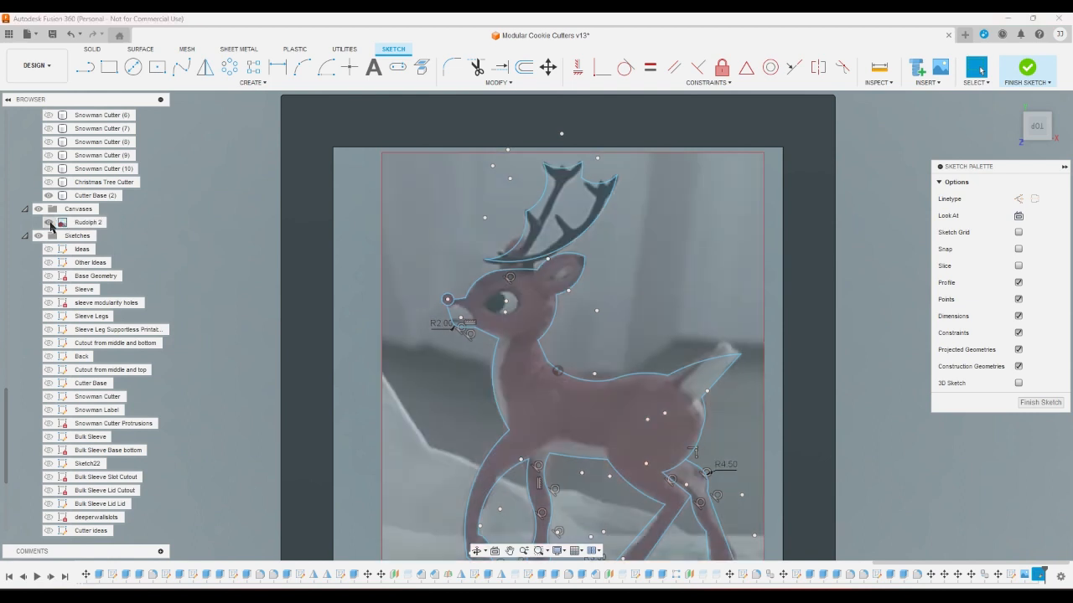
click(49, 223)
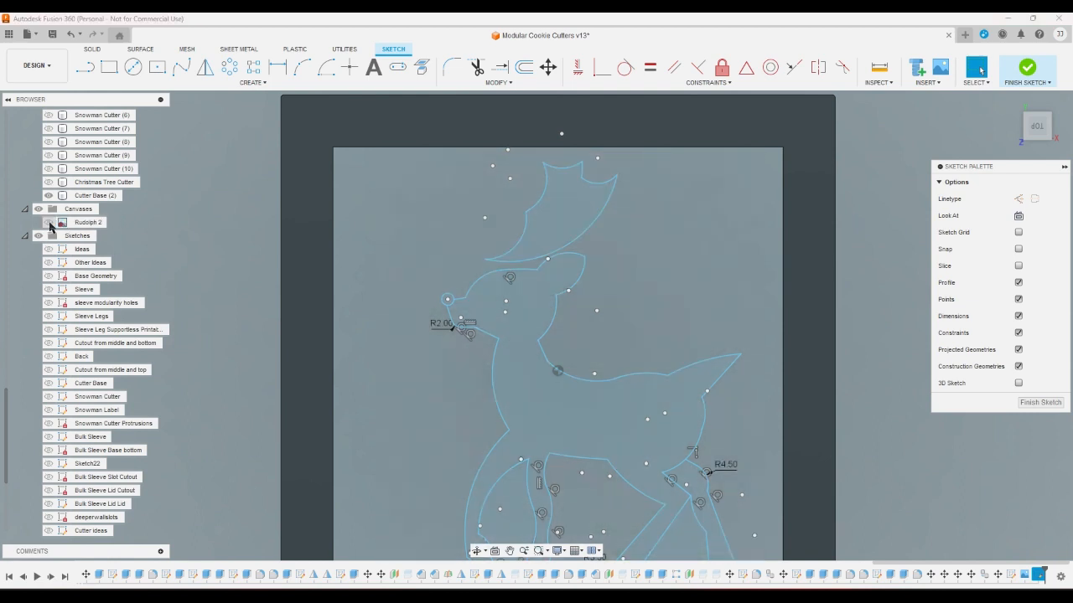
click(48, 222)
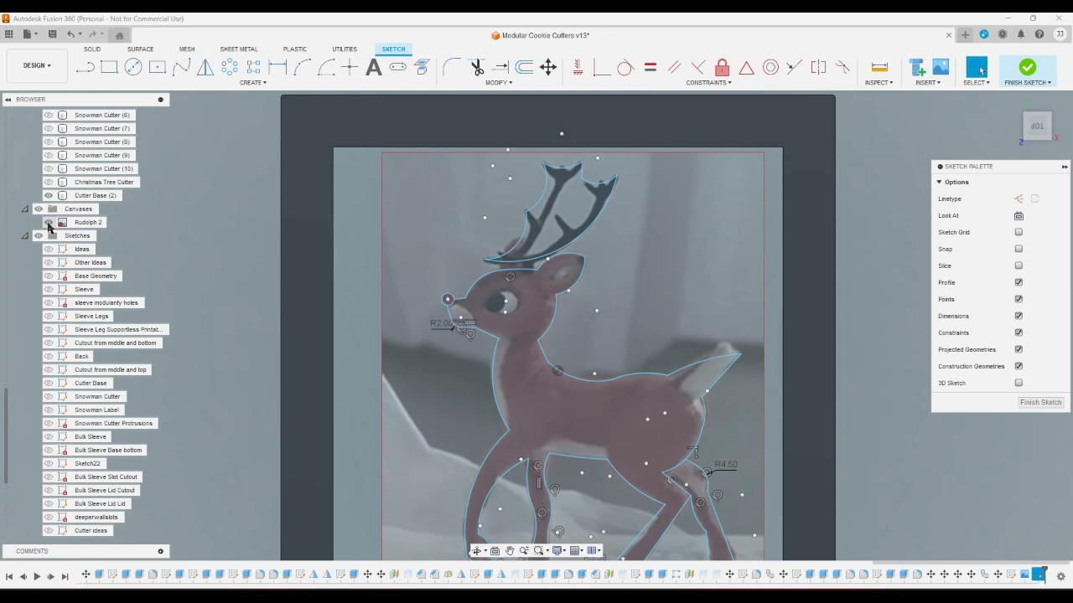
click(49, 223)
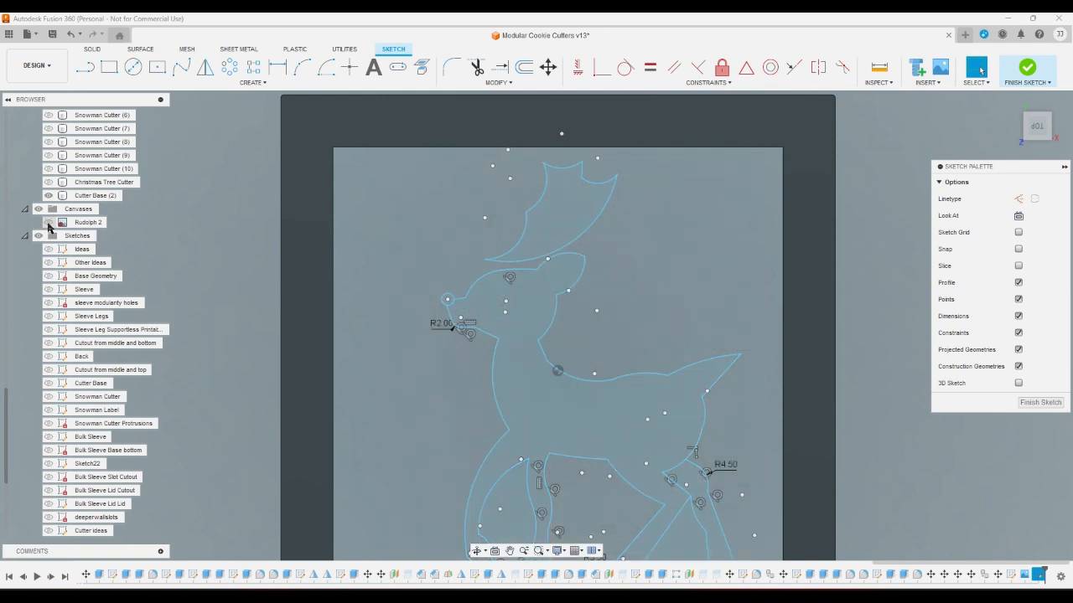
click(48, 223)
click(48, 223)
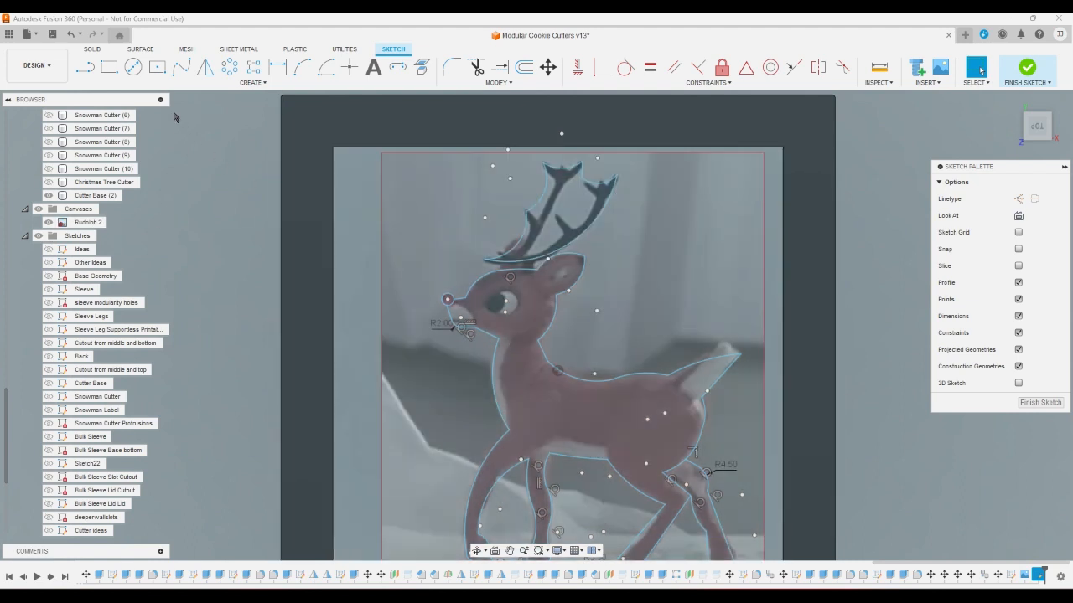
Step: Trace the rear antler's inner edge with two three-point arcs, one below and one above its middle tine
click(84, 67)
scroll(504, 235, up, 2)
scroll(562, 256, up, 1)
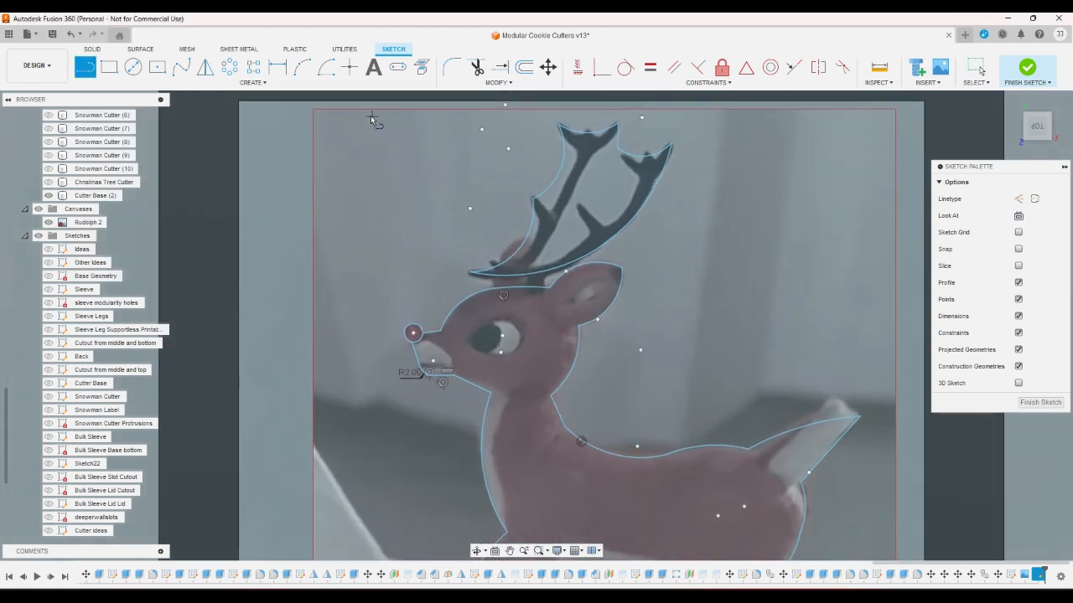
click(298, 72)
scroll(570, 205, up, 3)
click(605, 261)
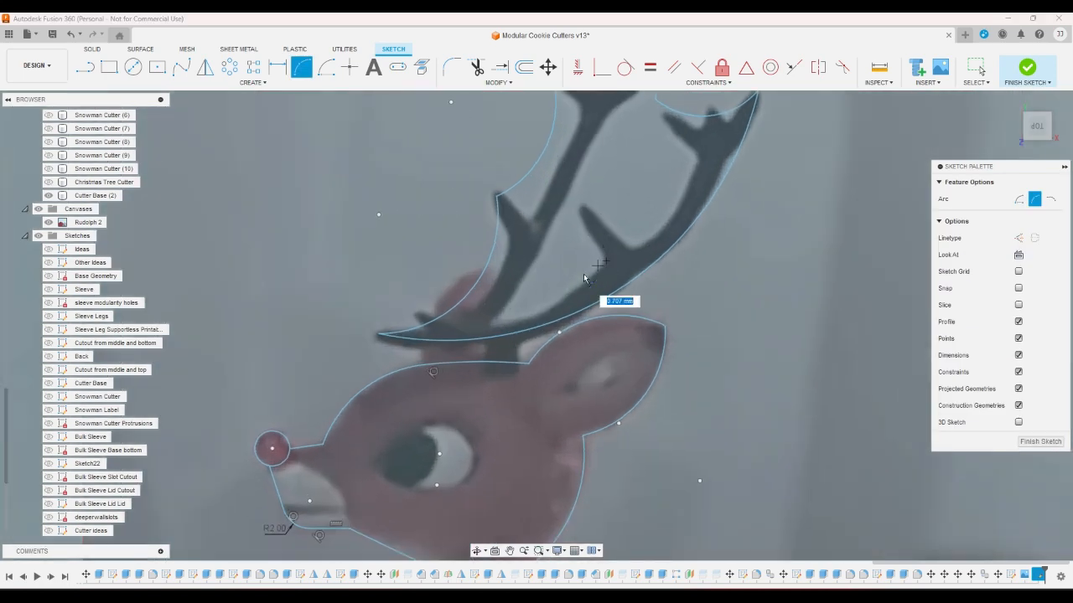
click(485, 325)
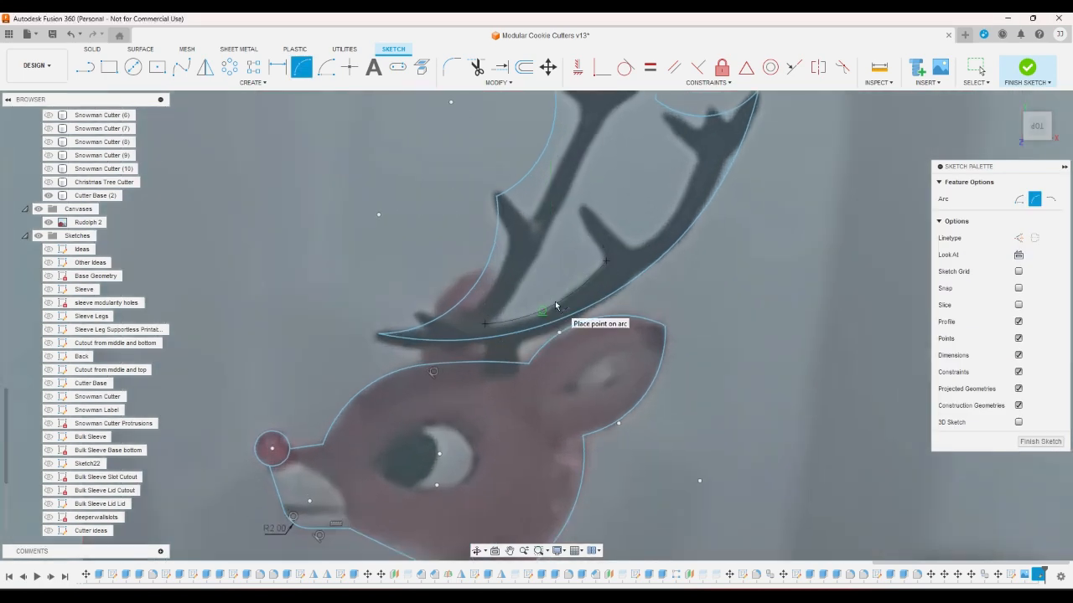
click(698, 158)
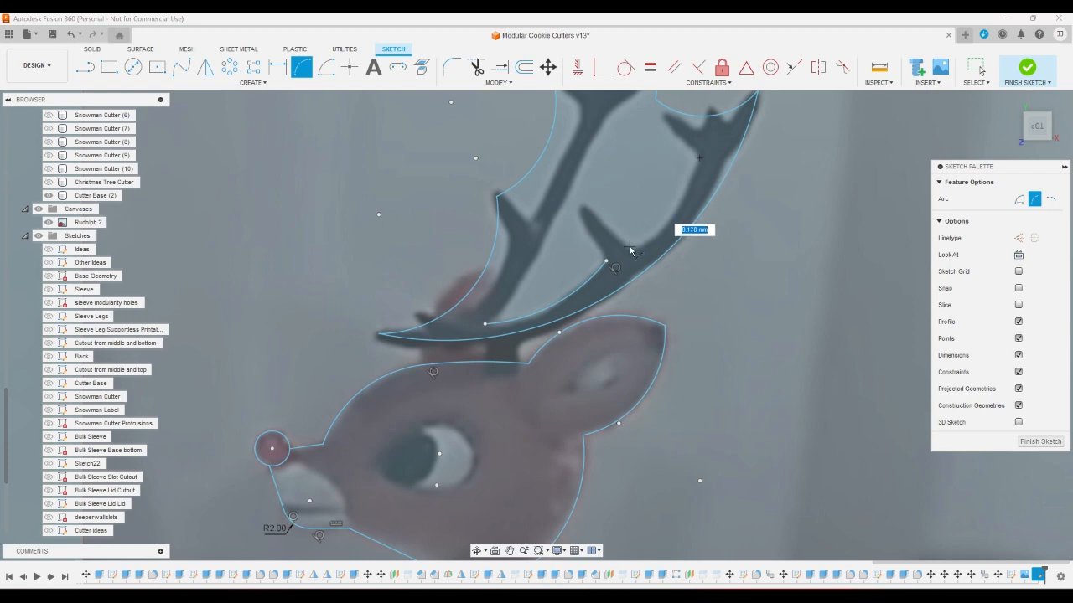
click(629, 247)
click(676, 214)
scroll(596, 222, down, 3)
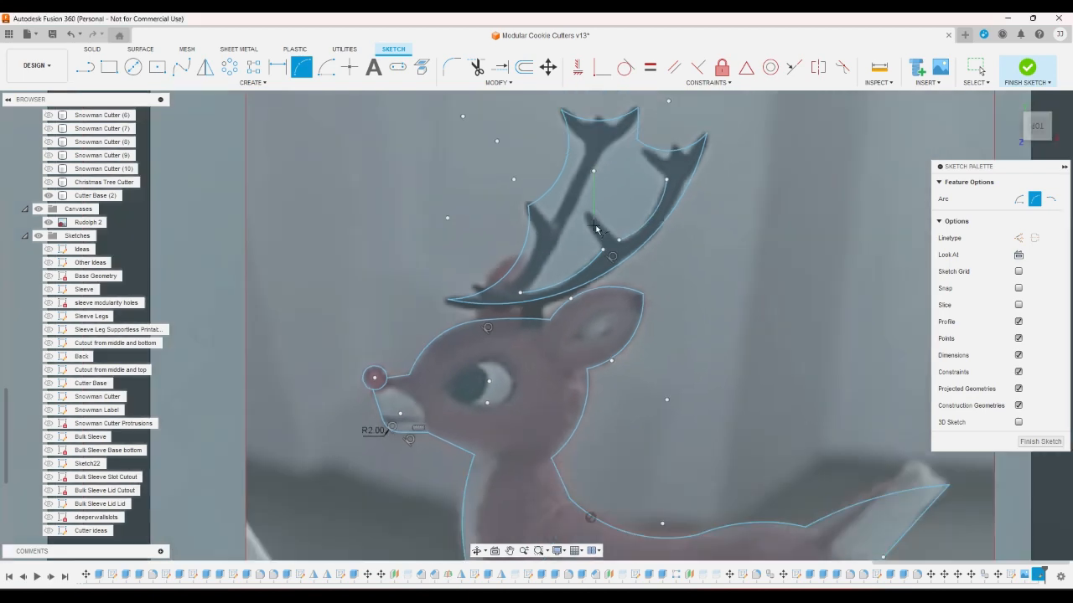
scroll(638, 150, up, 2)
right_click(639, 154)
click(675, 168)
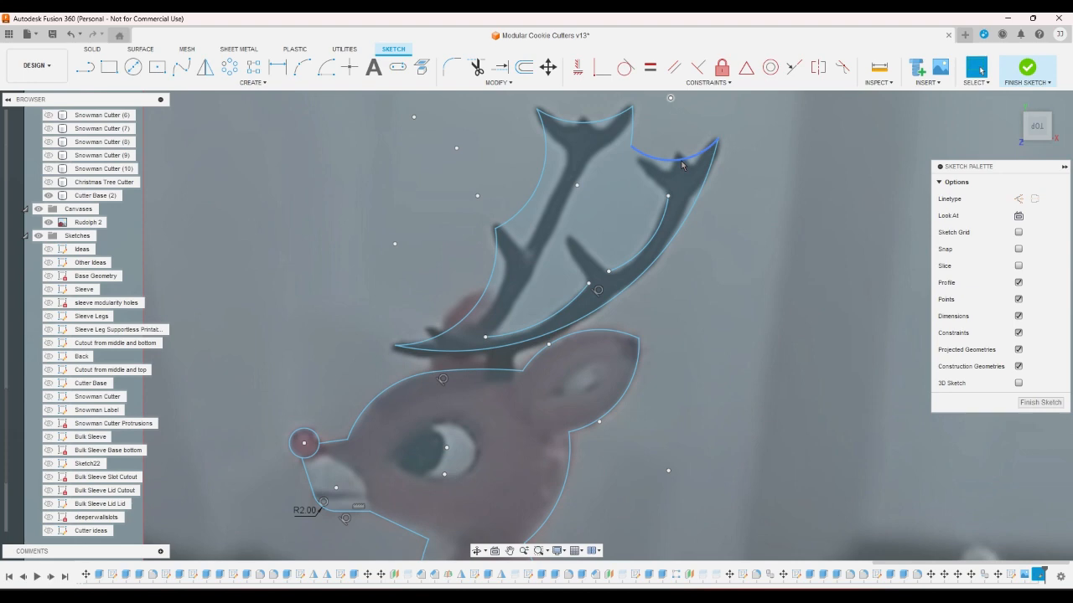
Step: Adjust the top arcs of both antlers and move their end points to match the top tips in the image
click(716, 139)
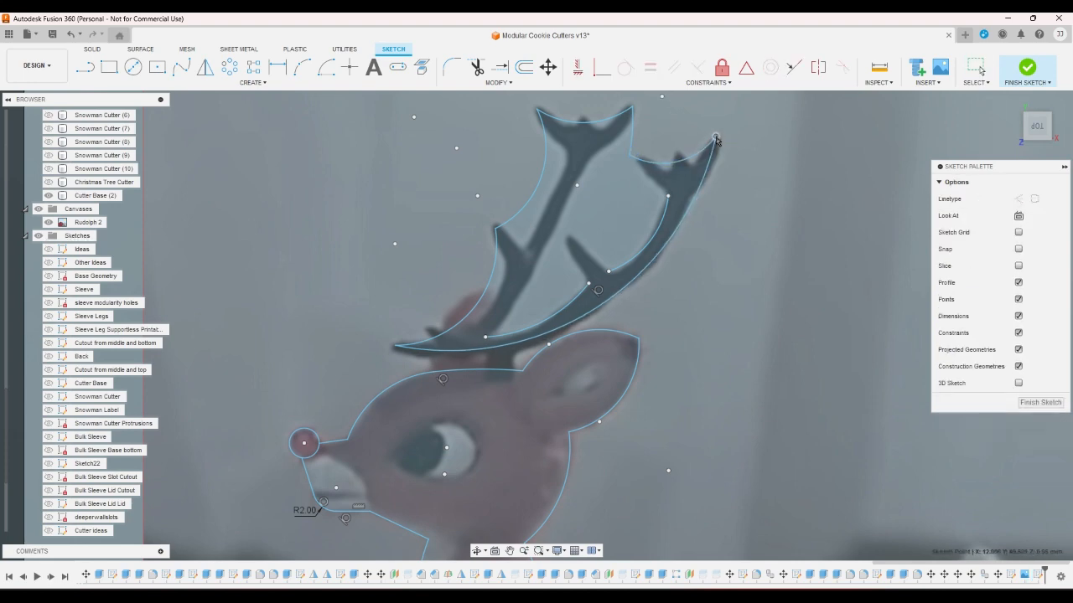
drag(716, 140, 714, 147)
scroll(683, 222, down, 2)
scroll(588, 159, up, 2)
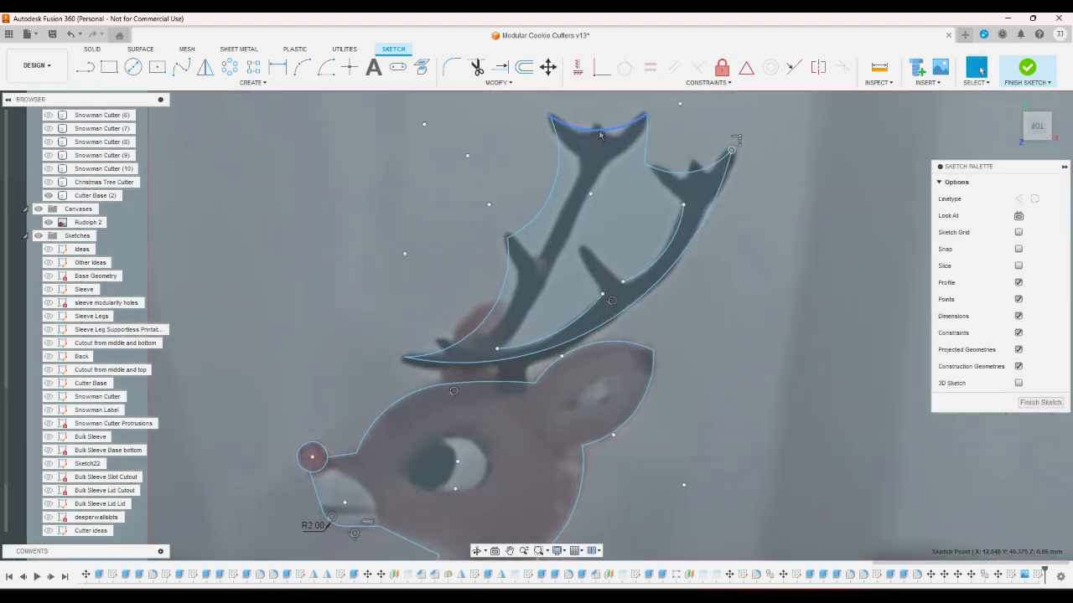
scroll(600, 135, up, 1)
click(600, 136)
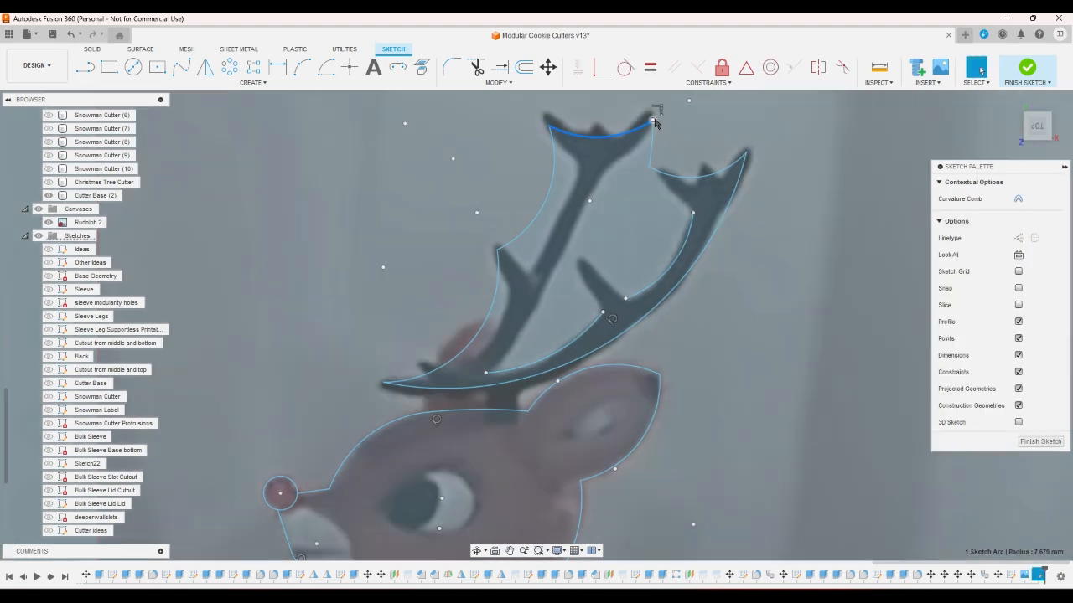
click(653, 113)
drag(653, 113, 654, 110)
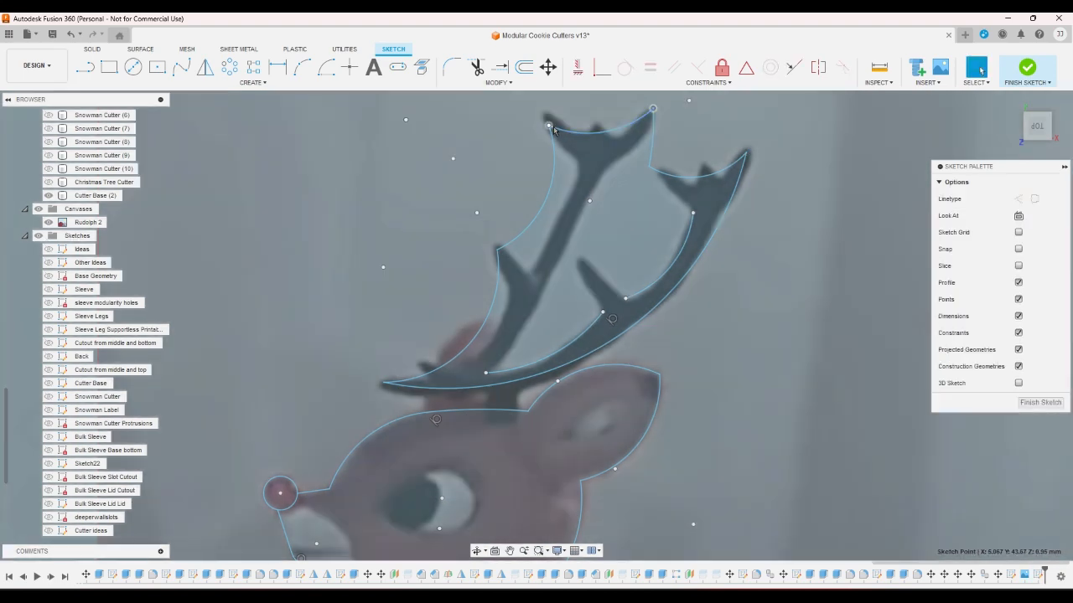
drag(550, 127, 549, 117)
Step: Reposition the front antler's middle tine point and the lowest antler tip over the matching tips in the image
click(553, 180)
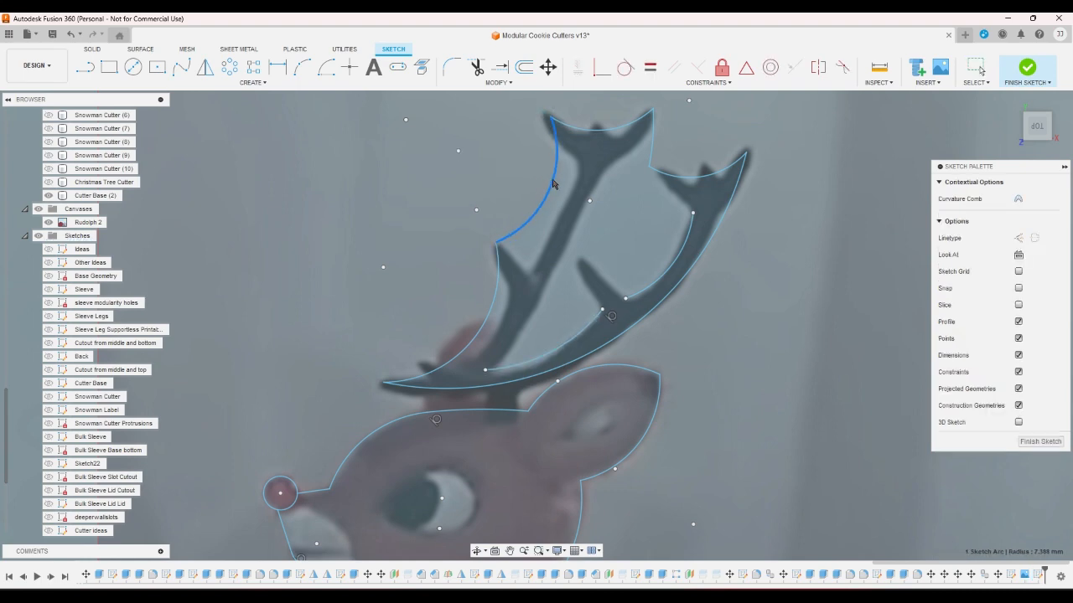
drag(497, 243, 494, 248)
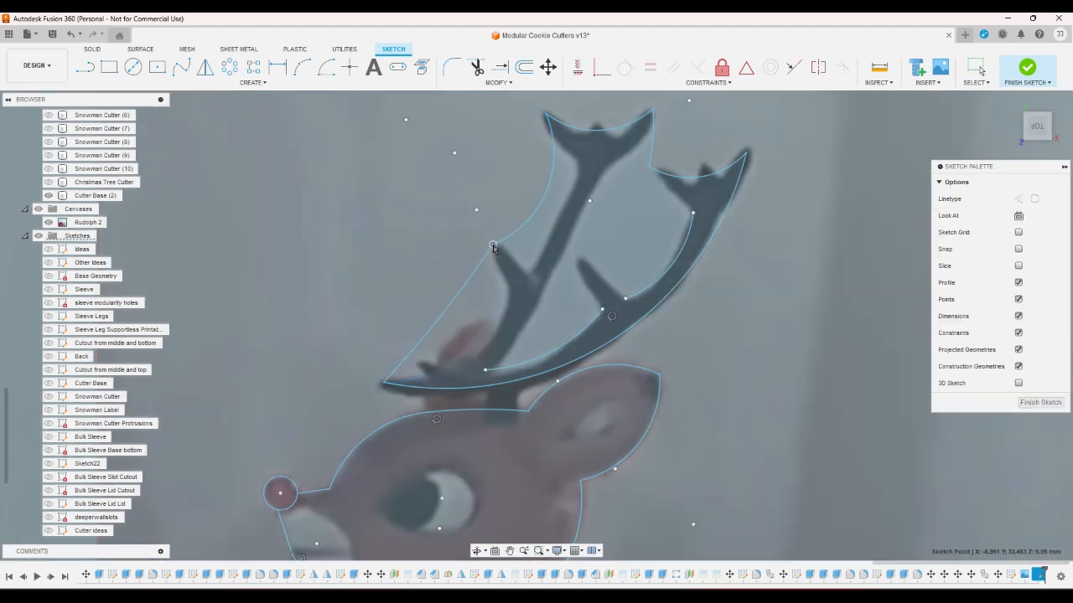
click(484, 264)
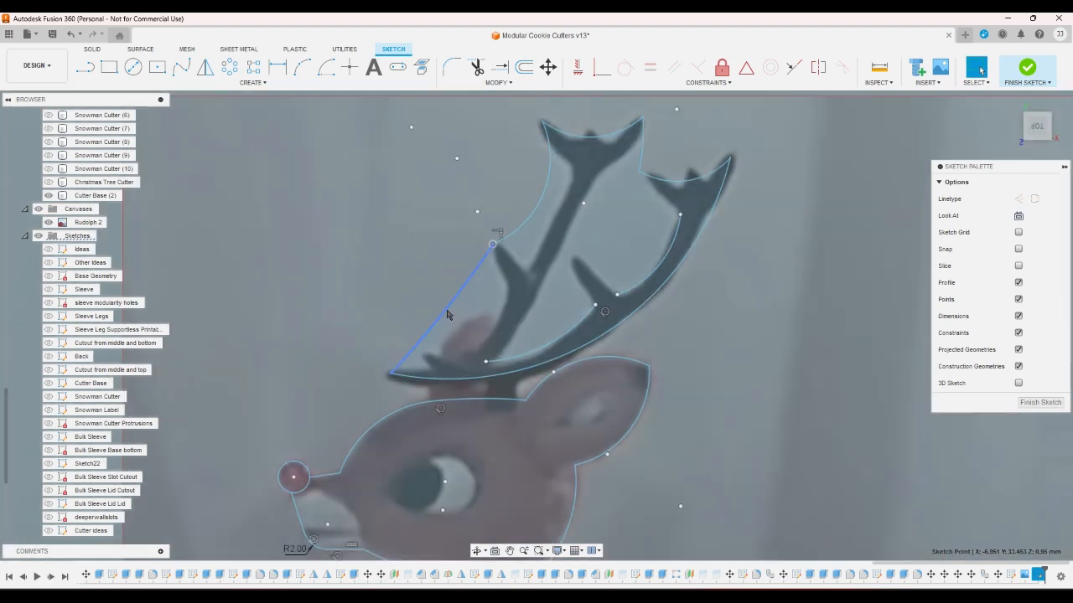
mouse_move(446, 312)
mouse_down()
mouse_move(470, 324)
mouse_move(534, 216)
mouse_move(500, 246)
mouse_up()
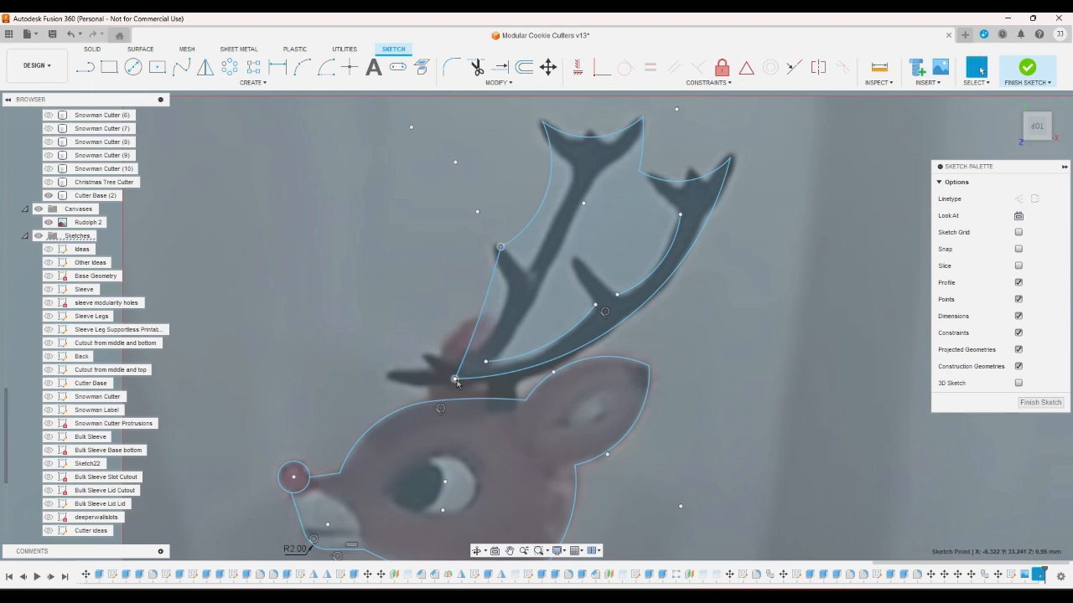
drag(457, 383, 394, 381)
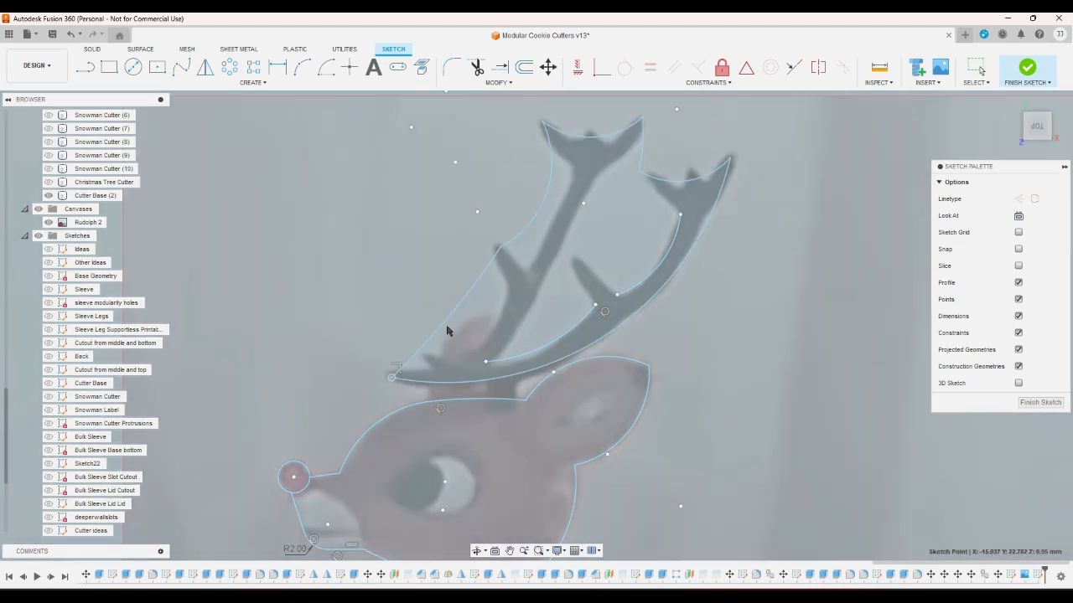
Step: Delete the flattened curve between the front antler's middle tine and the lowest antler tip
click(447, 330)
click(450, 319)
scroll(423, 227, down, 5)
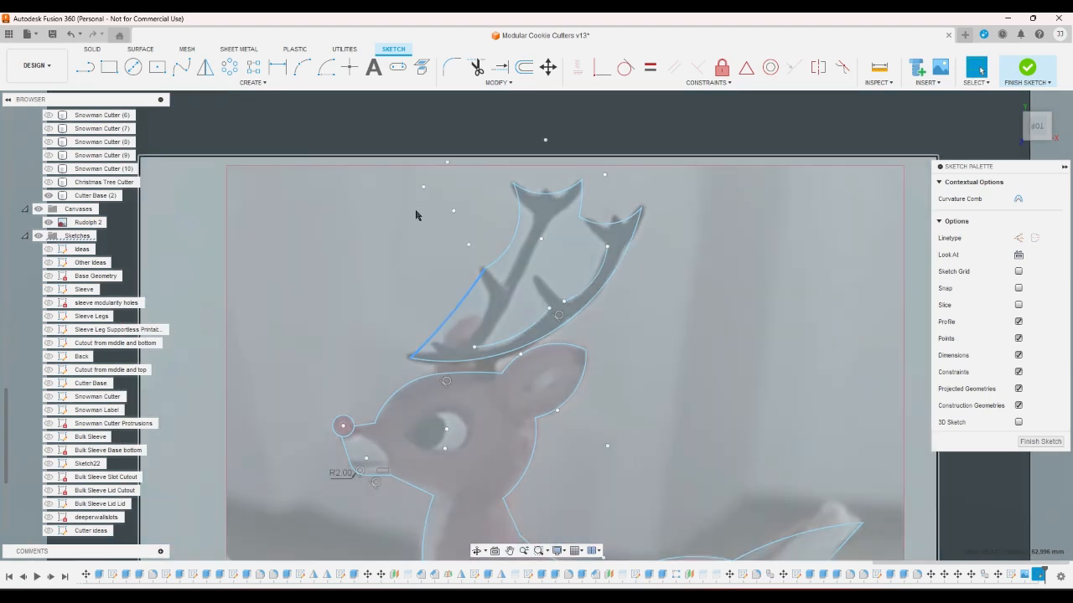
scroll(436, 285, up, 3)
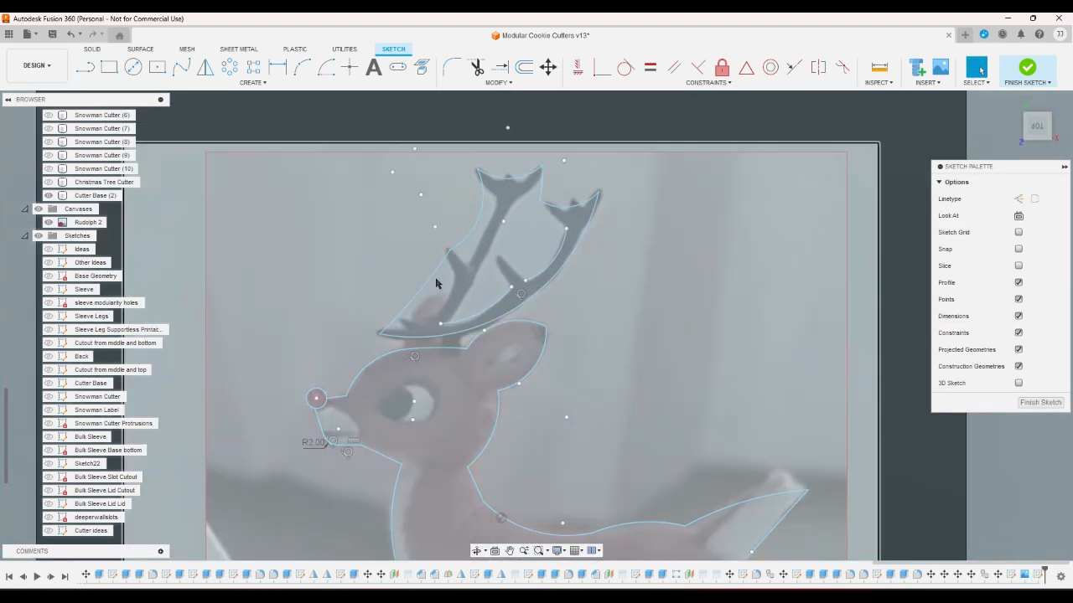
key(Delete)
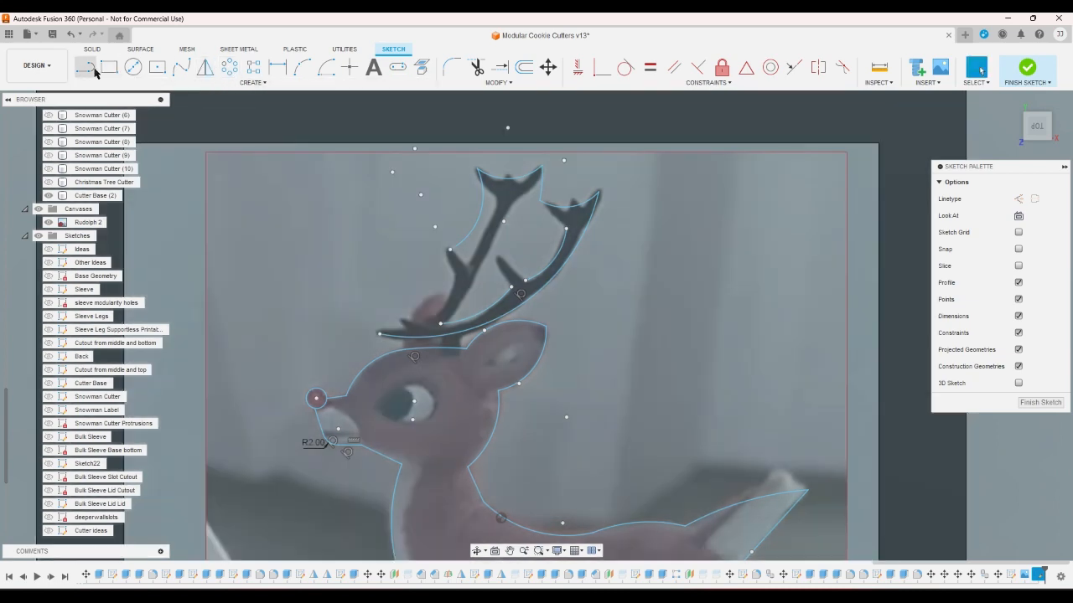
Step: Draw the rear antler's middle tine with lines joining the two inner arcs and round its tip with a 0.5 mm fillet
click(92, 70)
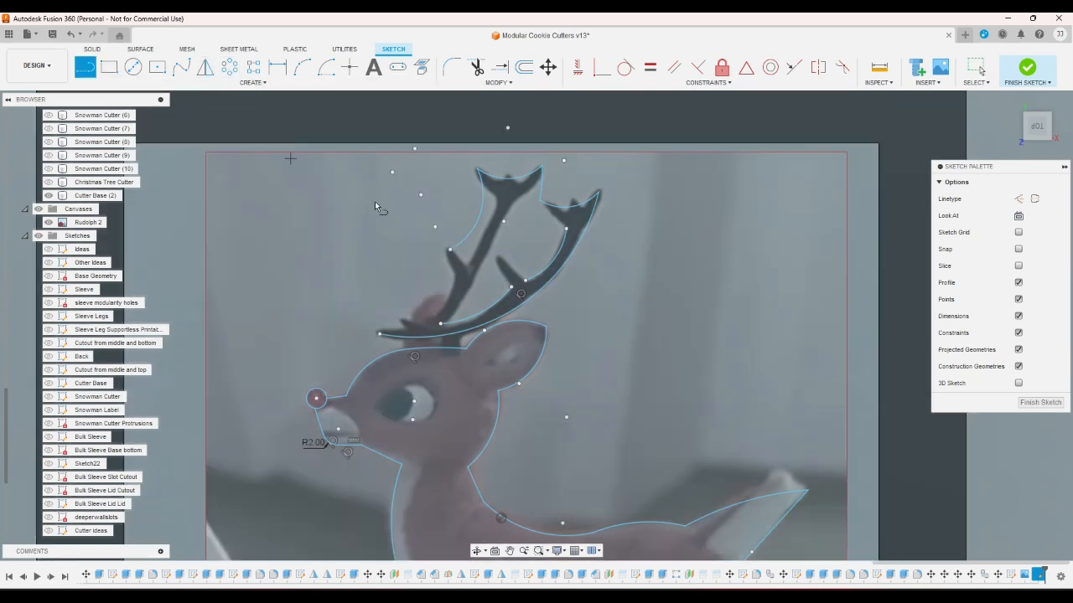
scroll(514, 285, up, 3)
click(521, 302)
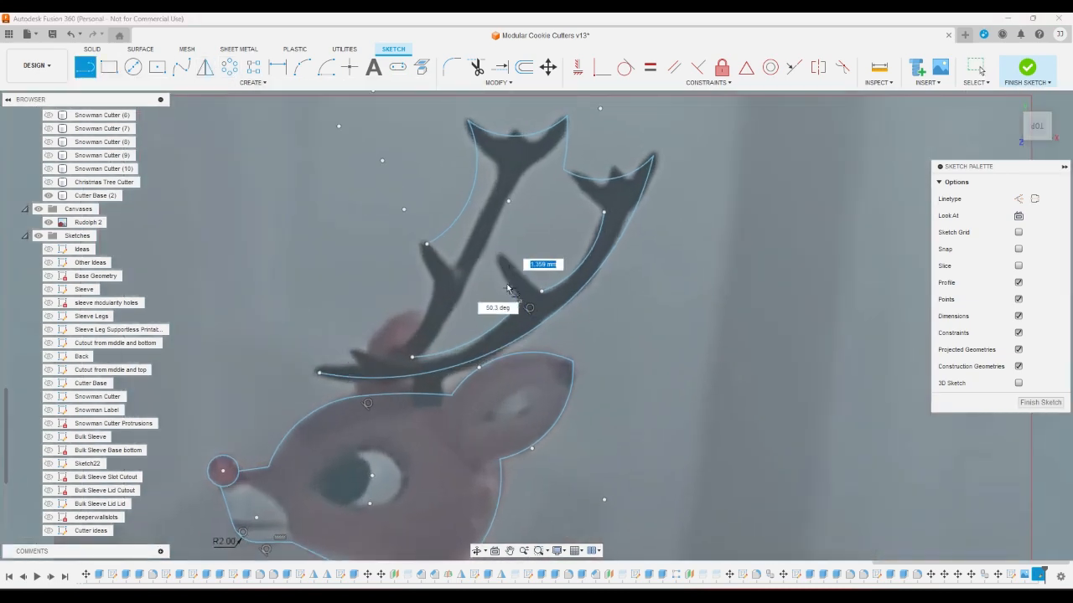
click(497, 258)
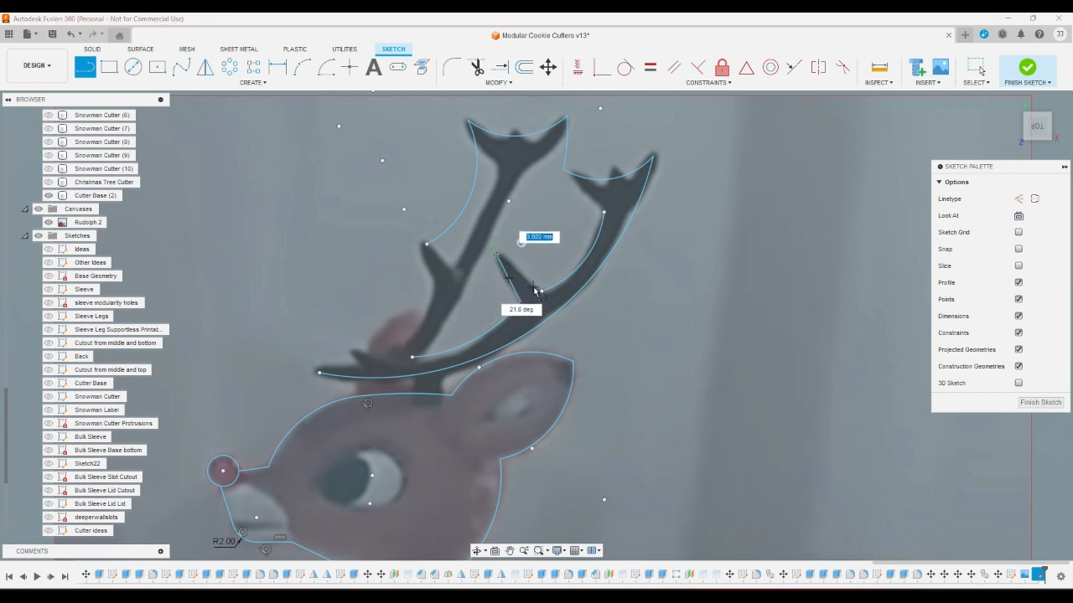
click(452, 67)
click(516, 279)
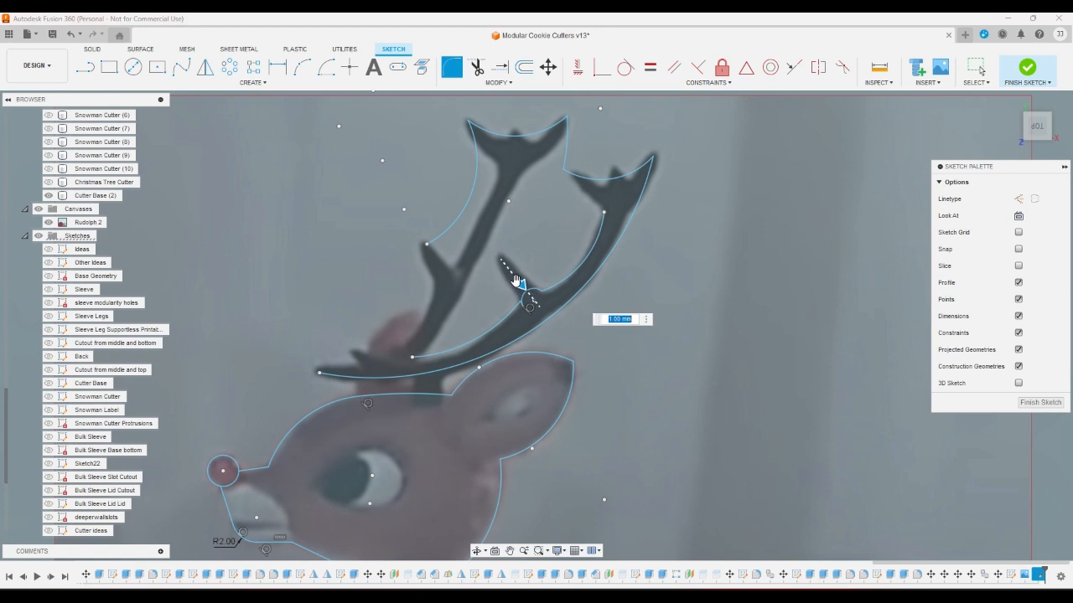
drag(517, 280, 506, 263)
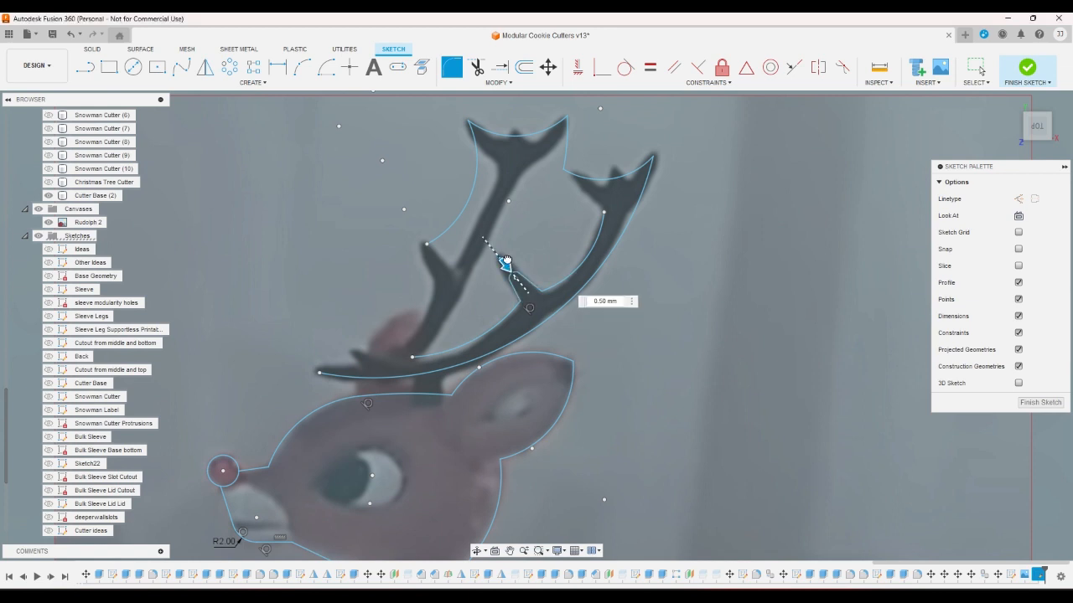
key(Return)
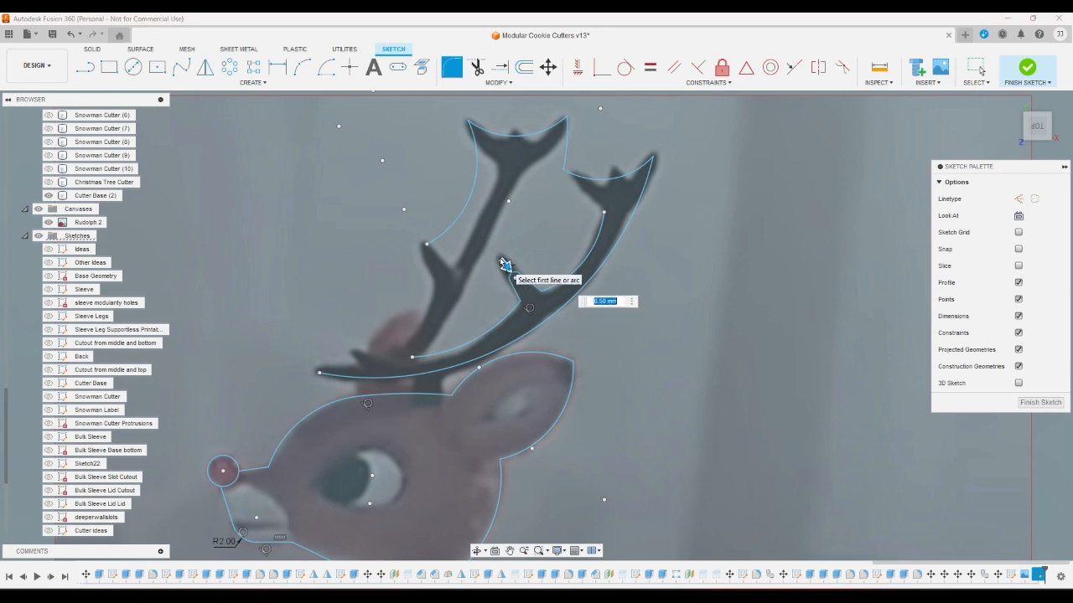
Step: Round the tip of the front antler's lower inner tine with a 0.25 mm fillet
text(25)
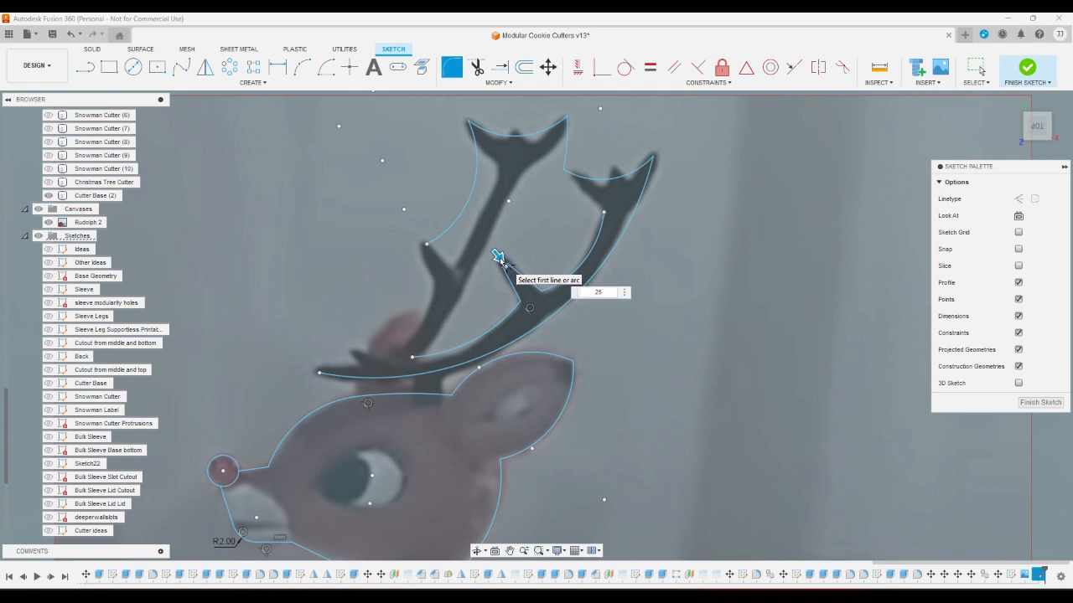
key(Escape)
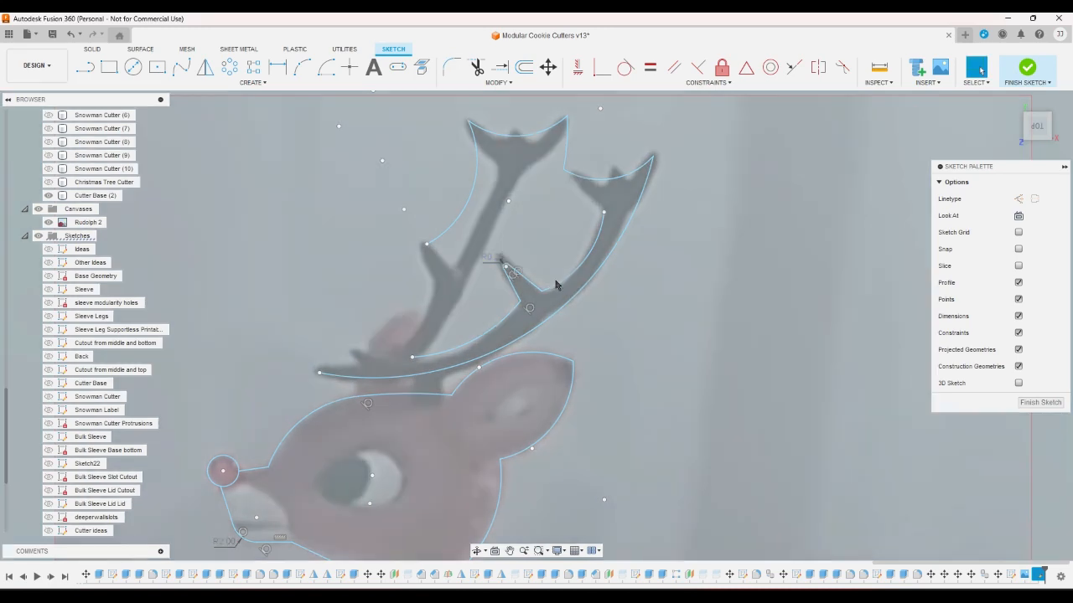
Step: Delete the four outline curves spanning the upper antler tips, from the rear antler's lower tine to the front antler's tip
scroll(556, 285, down, 2)
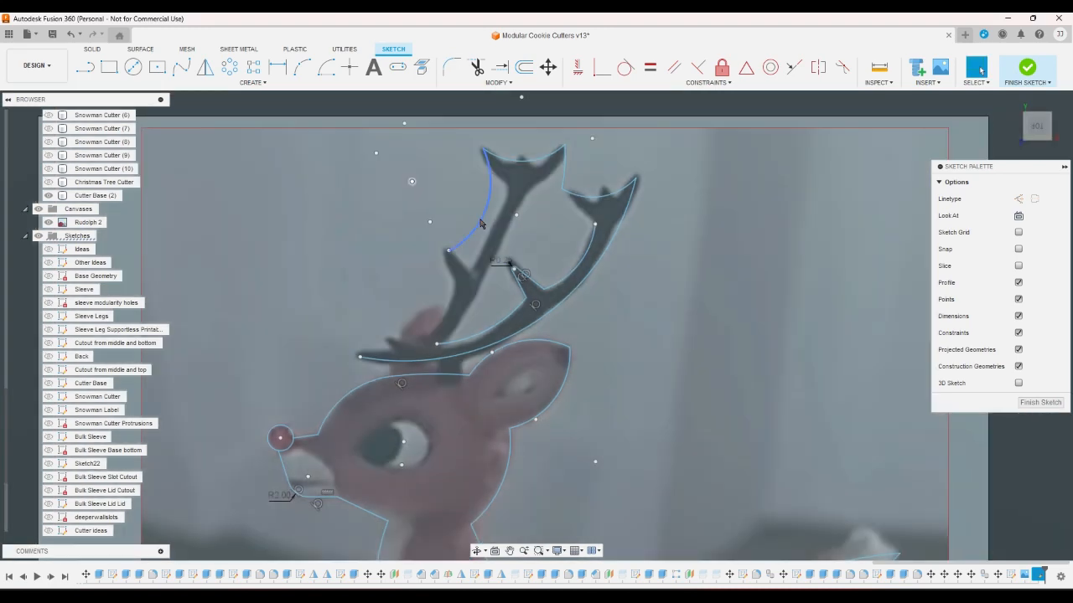
click(480, 221)
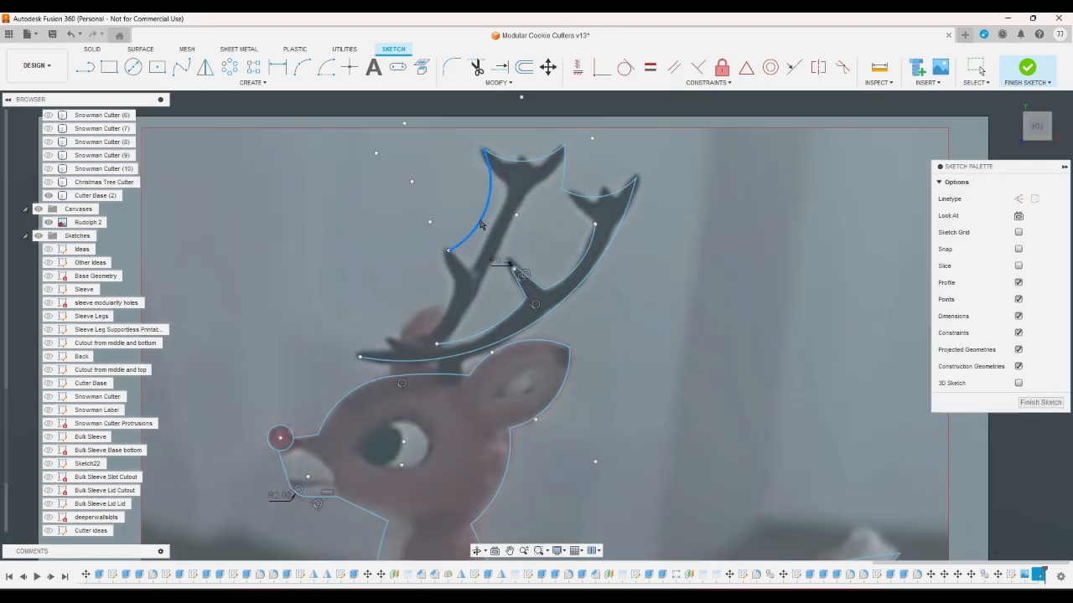
key(Delete)
click(512, 159)
key(Delete)
click(566, 164)
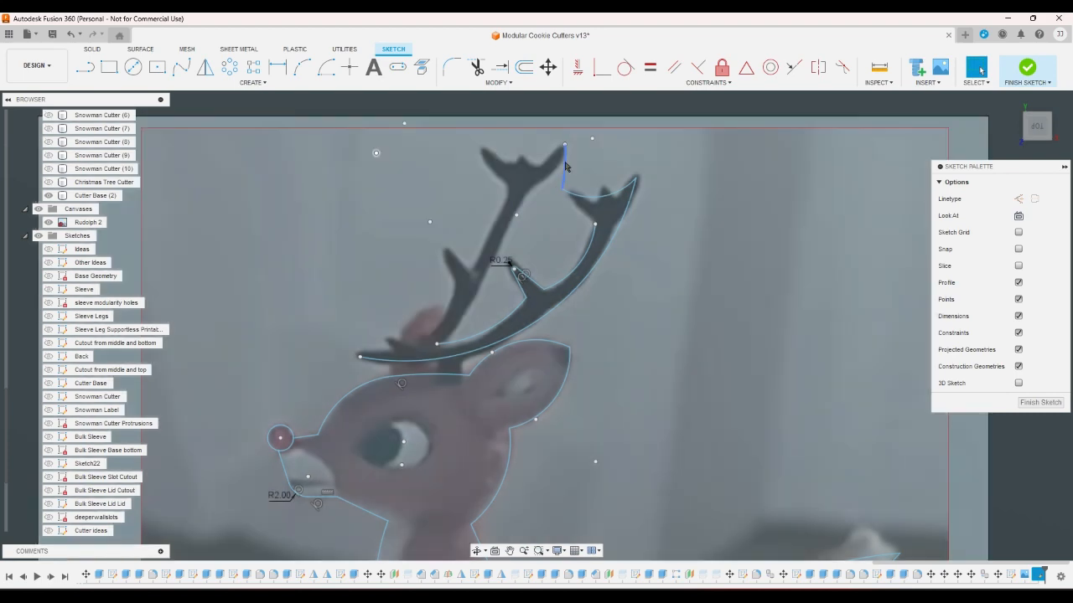
key(Delete)
click(583, 198)
key(Delete)
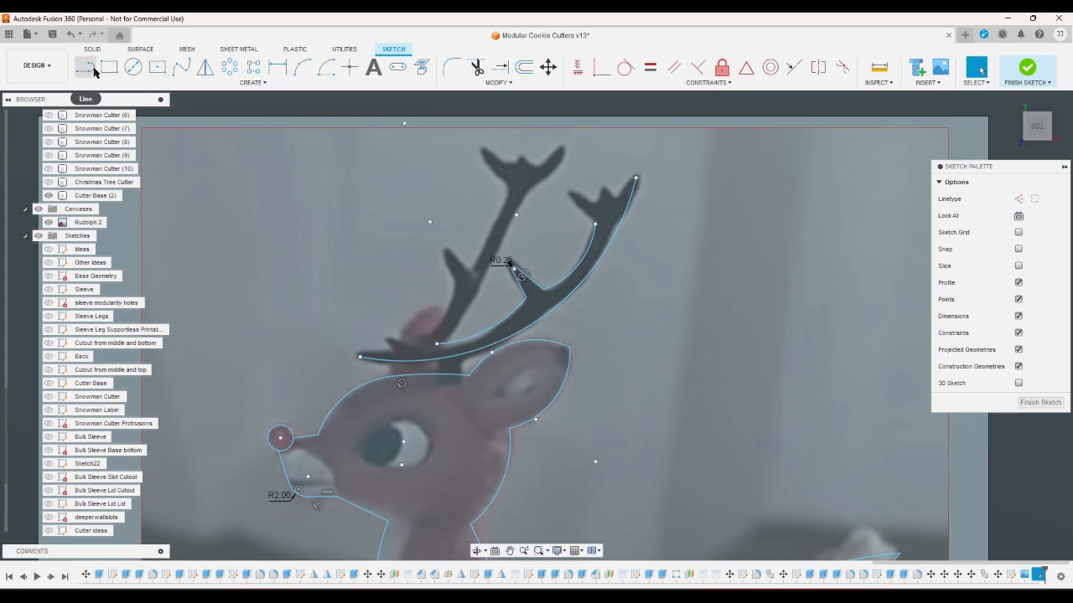
Step: Trace the front antler's upper fork with arcs from the open inner curve to the side tine tip and across to the antler tip
click(297, 70)
scroll(615, 221, up, 3)
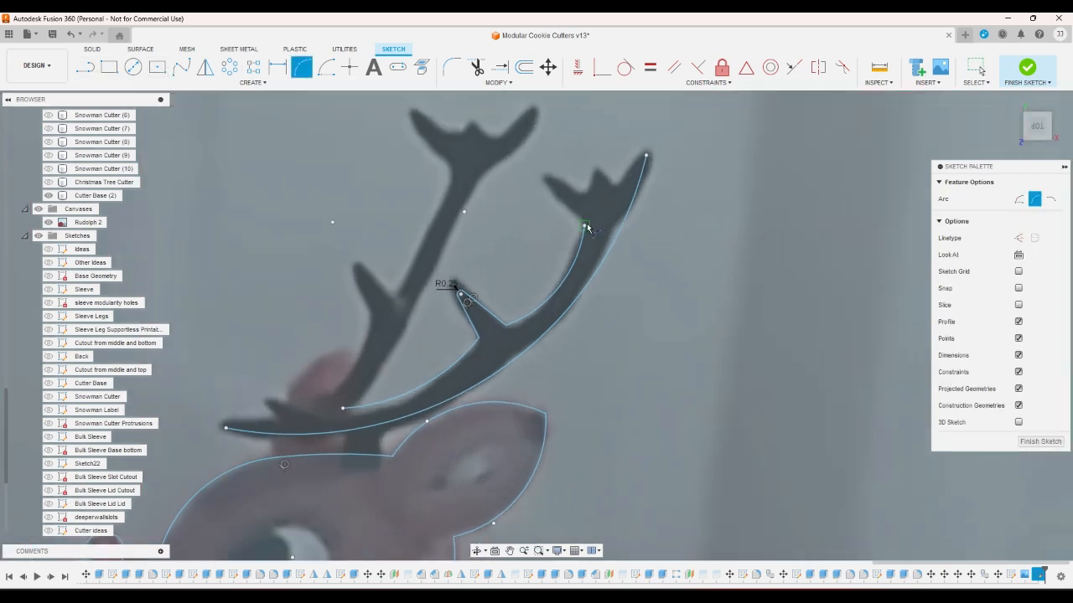
click(585, 225)
click(542, 175)
click(607, 190)
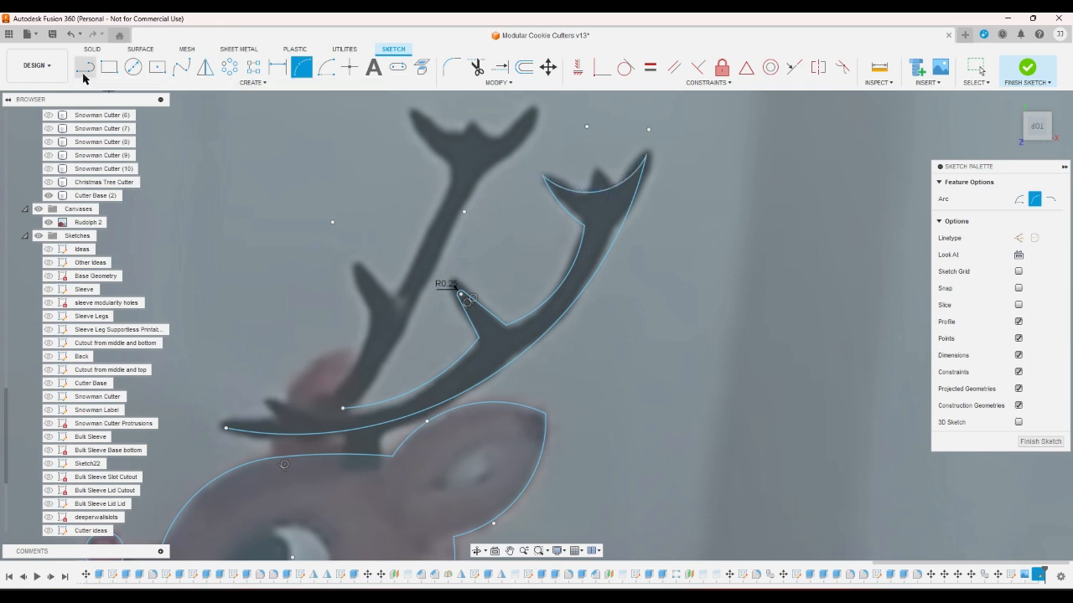
Step: Outline the small middle tine on the front antler's fork with two straight lines meeting at its tip
click(84, 74)
click(605, 188)
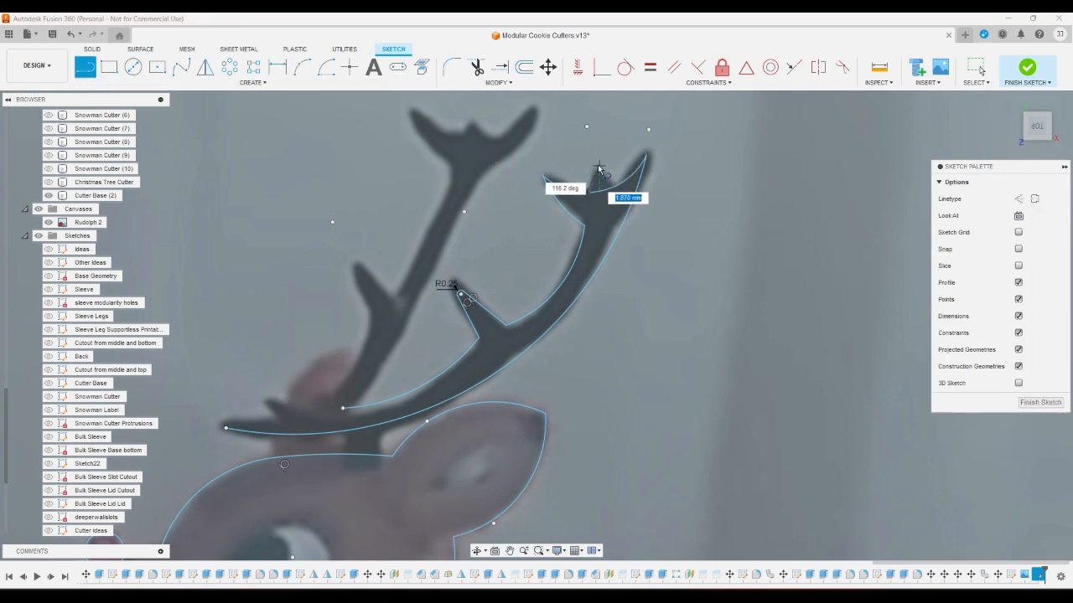
click(599, 166)
click(615, 186)
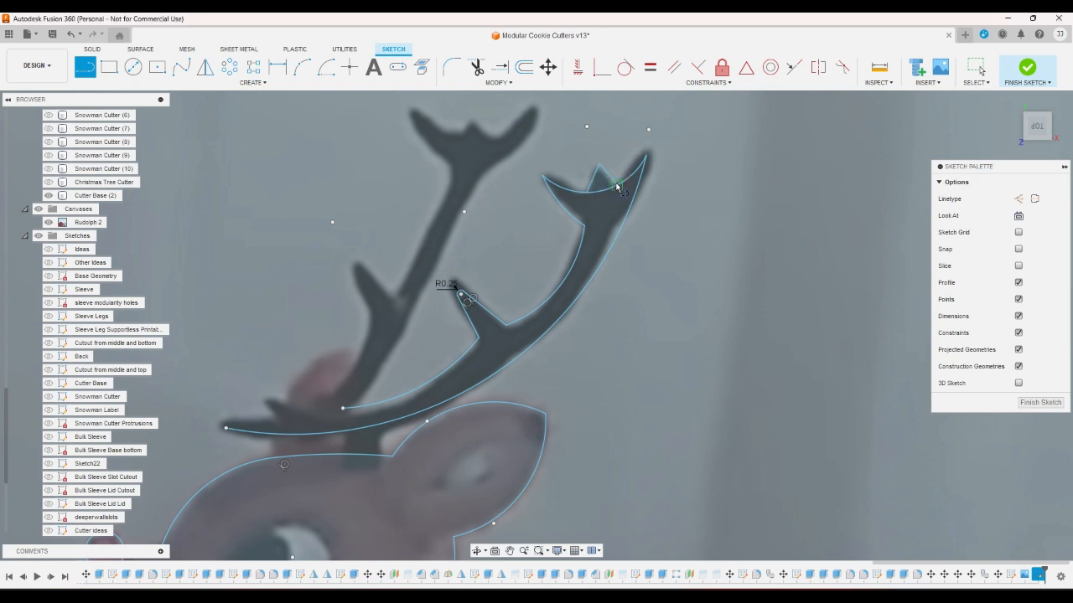
Step: Round the three tips of the front antler's upper fork with 0.25 mm fillets
click(457, 76)
click(543, 176)
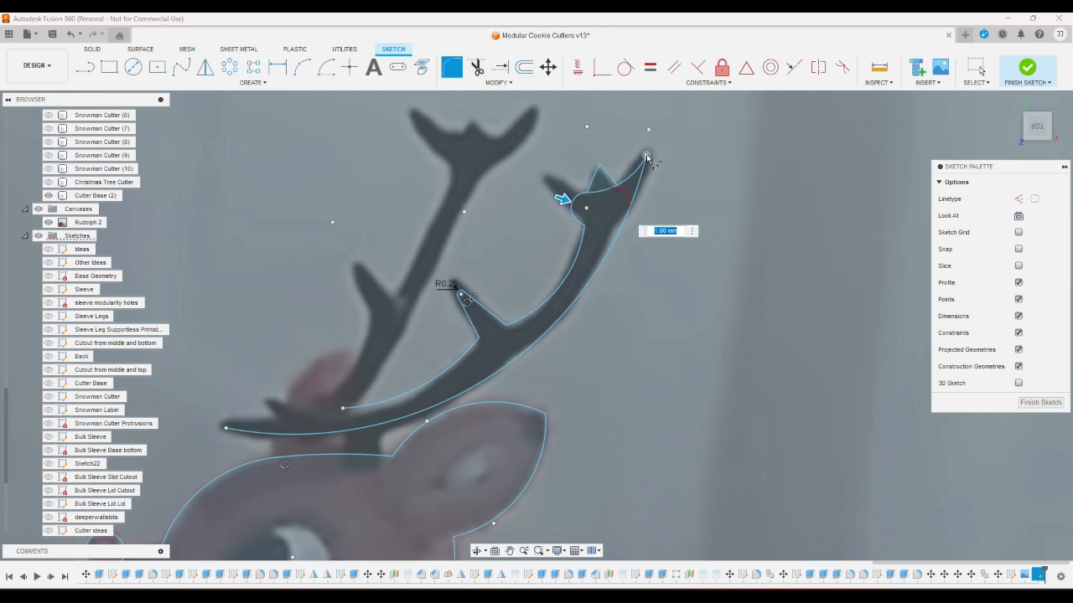
click(646, 155)
click(599, 166)
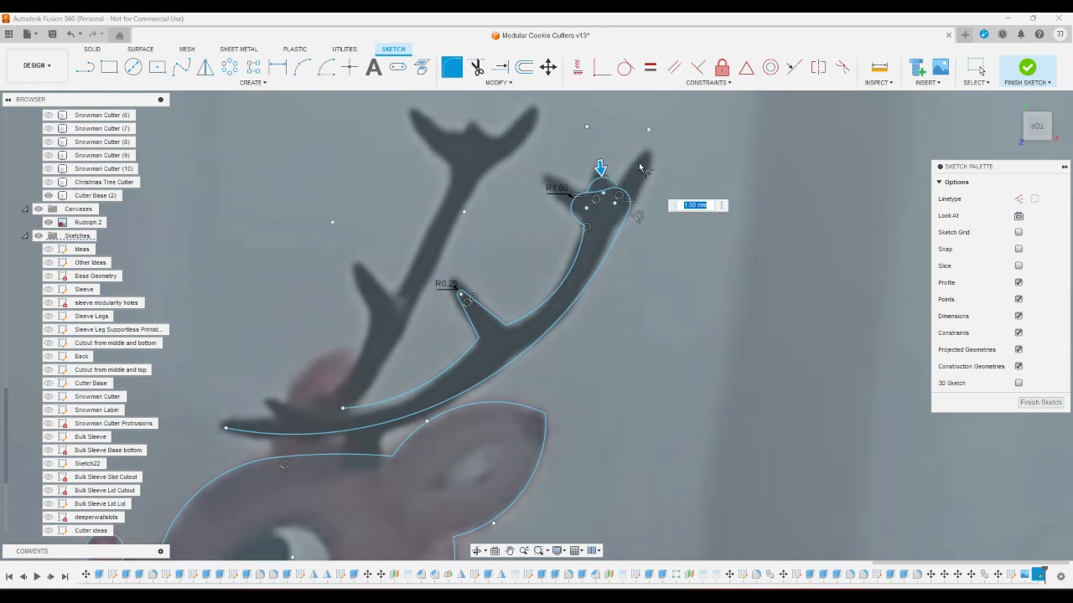
text(0.25)
key(Return)
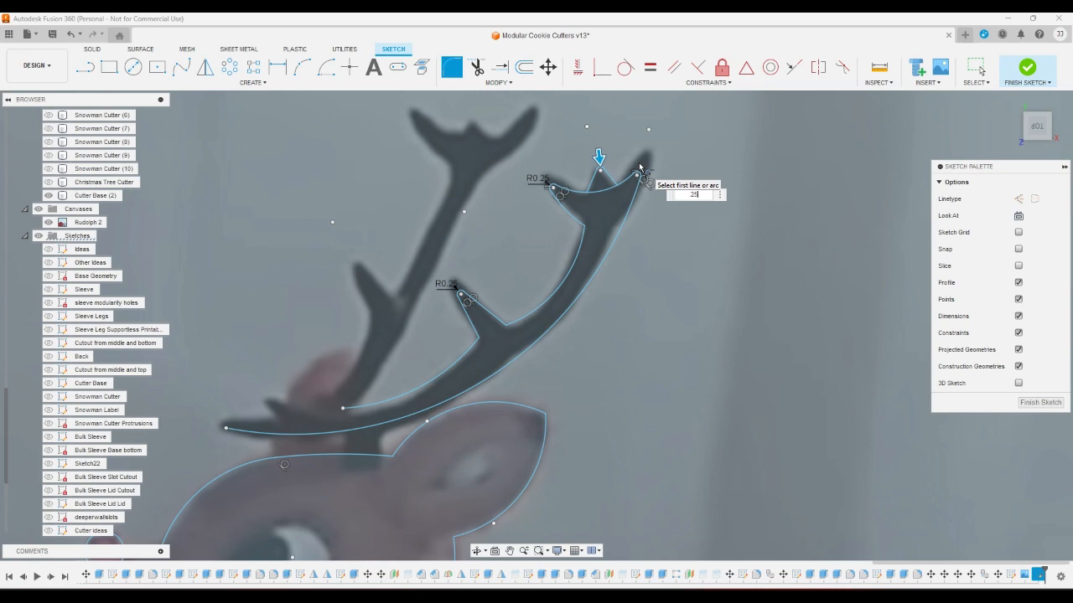
key(Escape)
Step: Examine the traced outline over the whole reindeer, from the antlers to the legs and hooves
scroll(639, 167, down, 3)
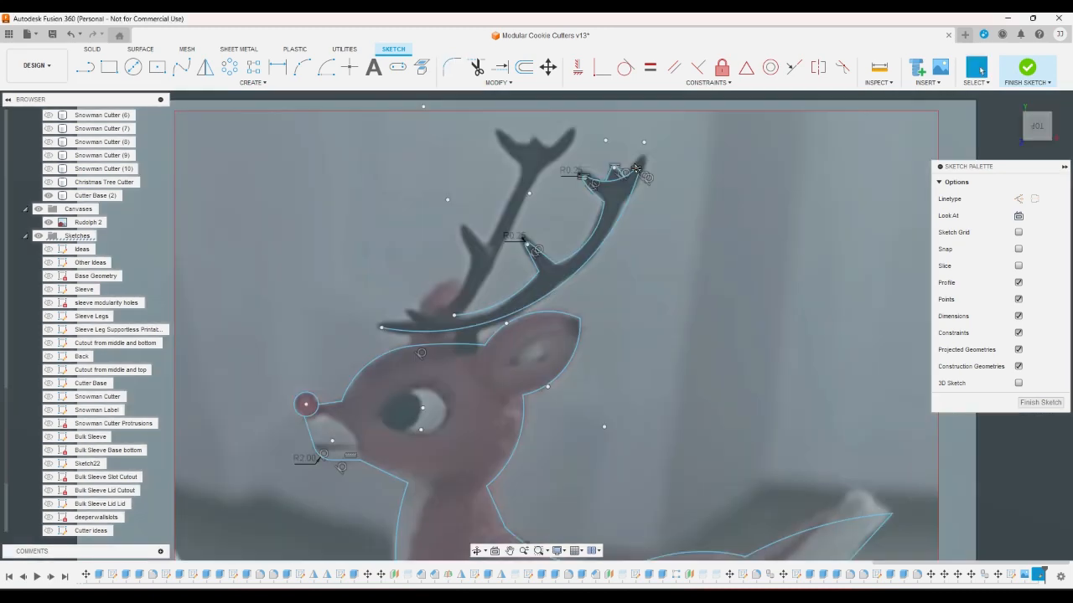
scroll(671, 163, up, 3)
scroll(750, 155, down, 2)
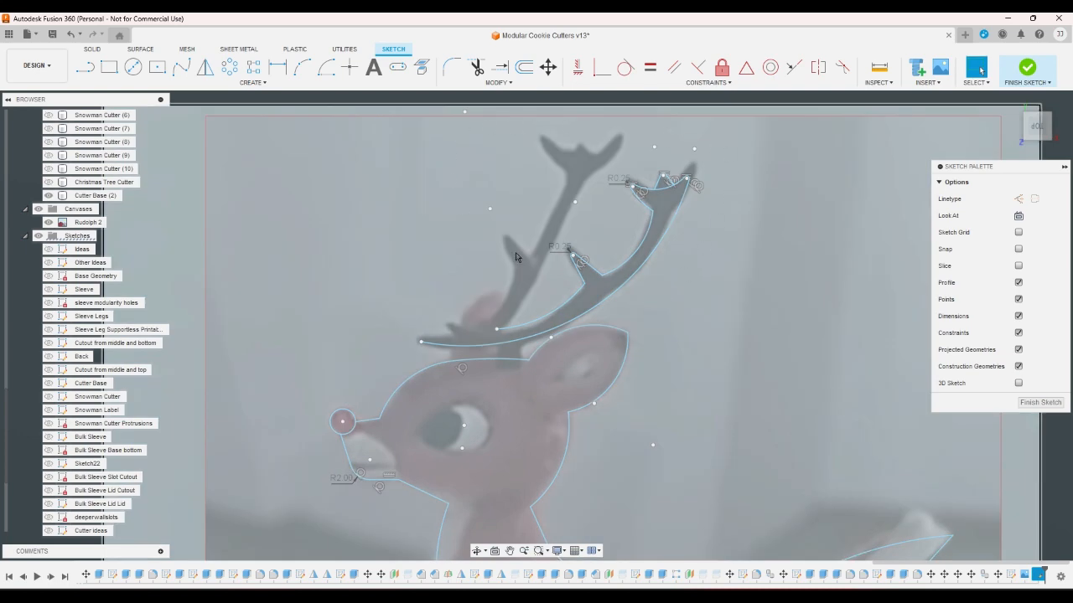
scroll(443, 211, down, 5)
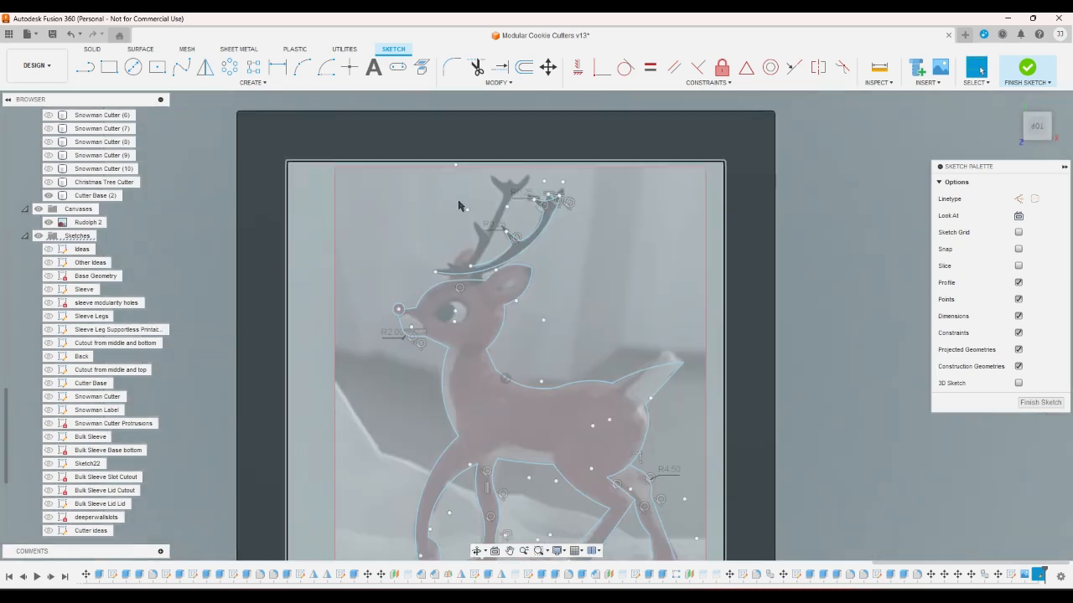
scroll(459, 205, down, 2)
scroll(446, 383, up, 8)
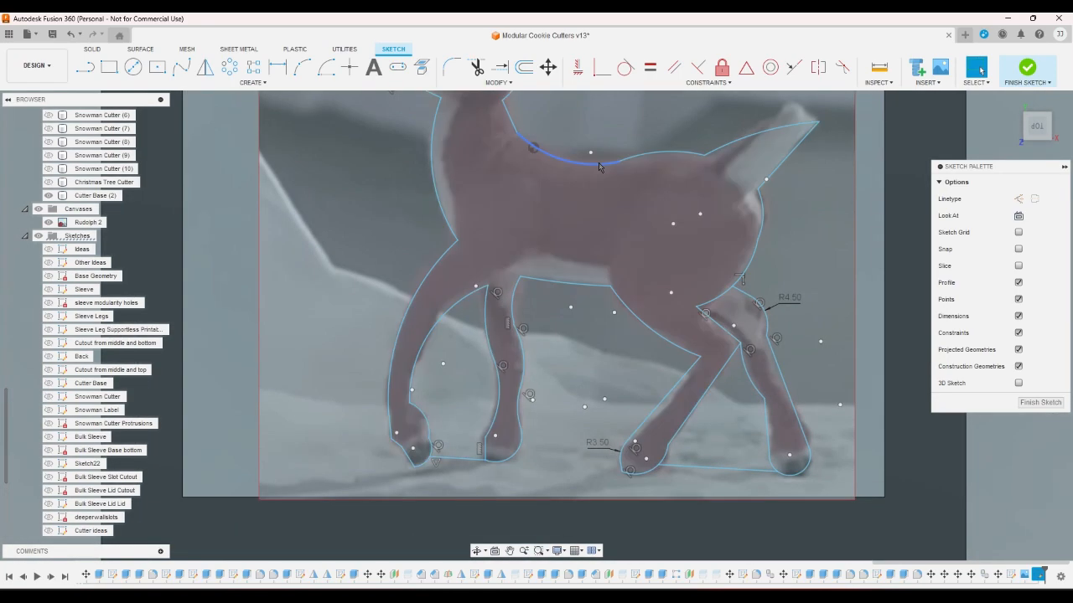
click(686, 374)
scroll(686, 375, down, 5)
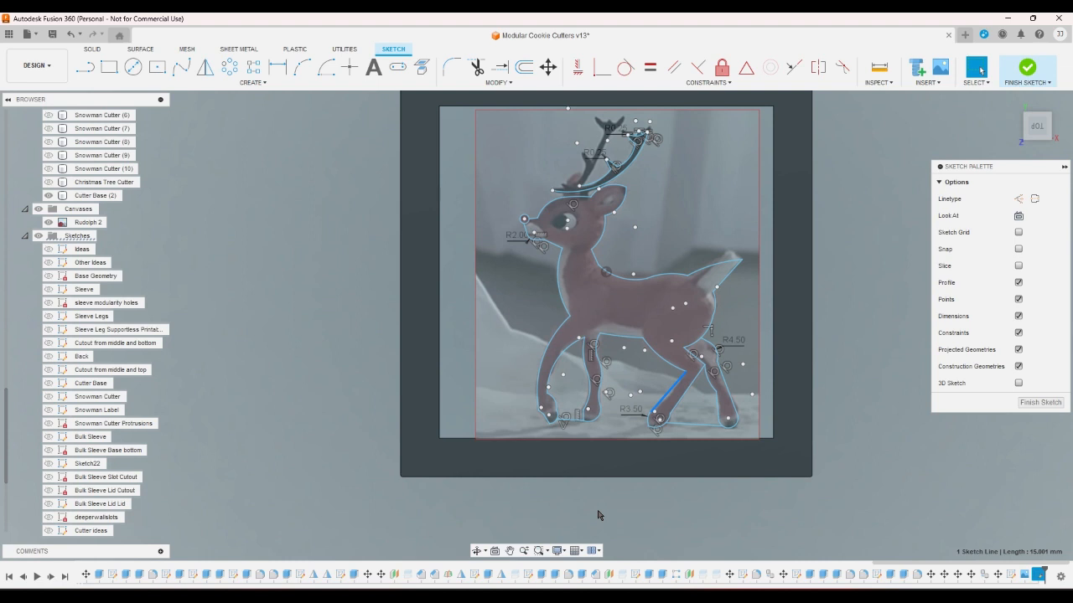
Step: Draw a straight line about 14.3 mm long joining the inner front hoof to the nearest hind hoof
key(l)
scroll(650, 430, up, 5)
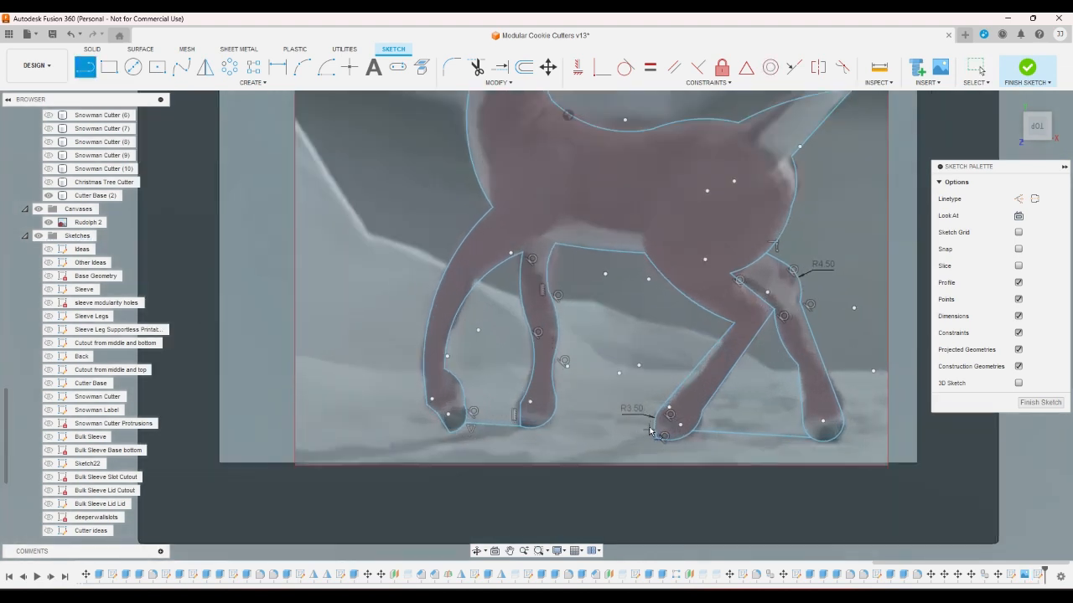
scroll(656, 436, up, 4)
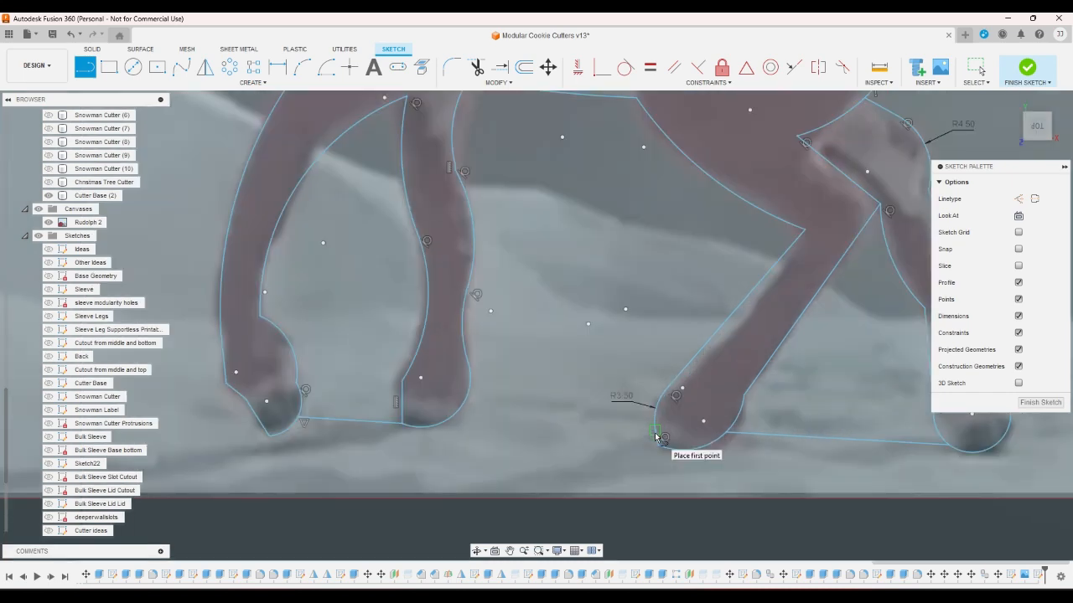
click(656, 435)
click(453, 416)
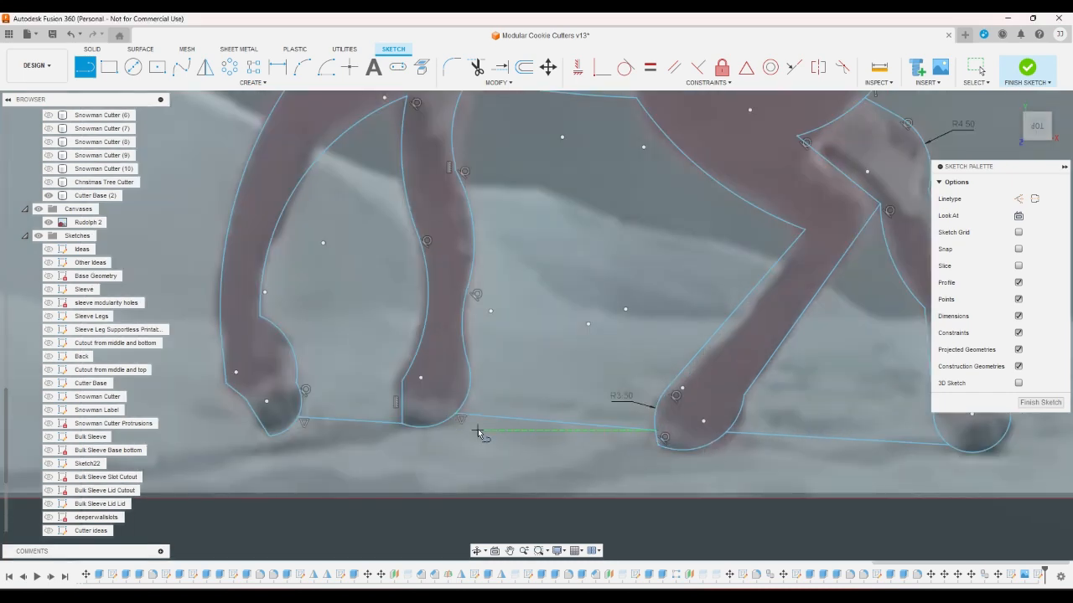
right_click(477, 430)
click(520, 434)
Step: Check the lines connecting the hooves and their lengths against the whole reindeer outline
scroll(521, 437, down, 4)
scroll(520, 440, down, 5)
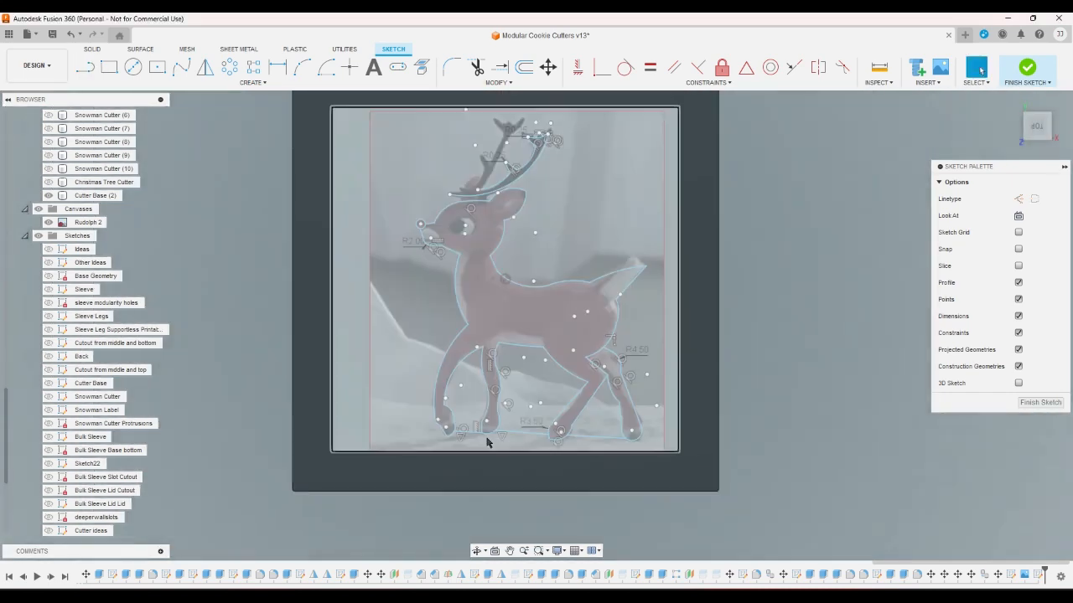
scroll(502, 440, up, 4)
scroll(530, 439, up, 2)
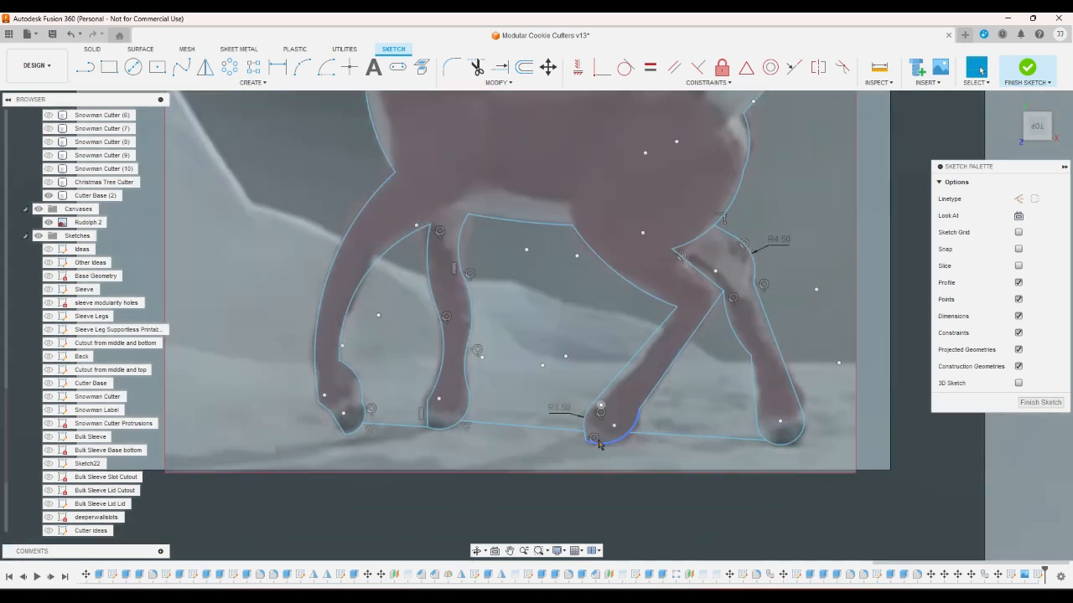
click(566, 430)
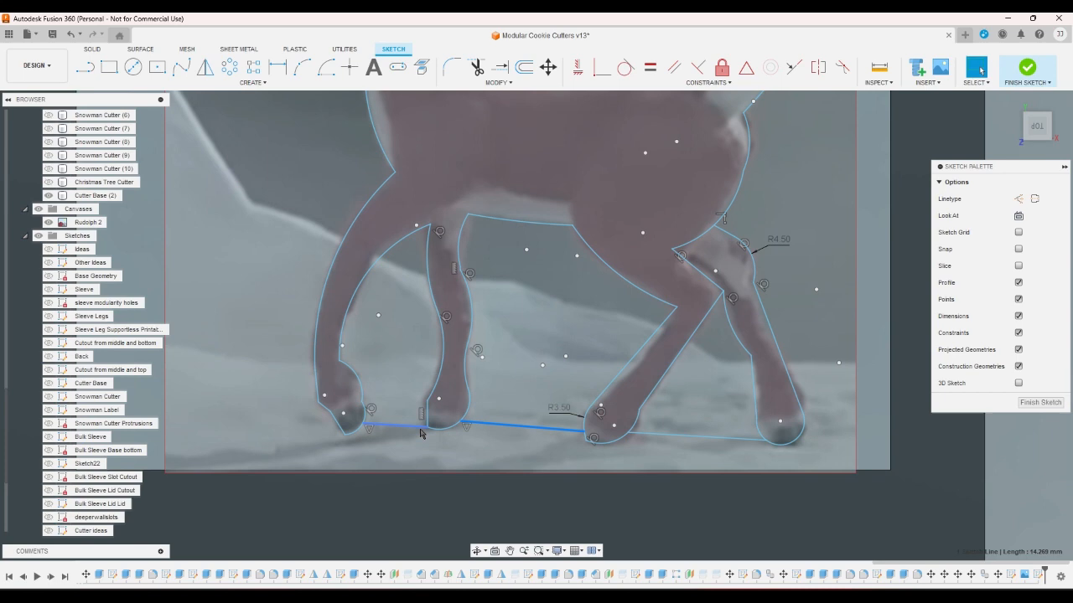
click(420, 431)
scroll(420, 432, down, 2)
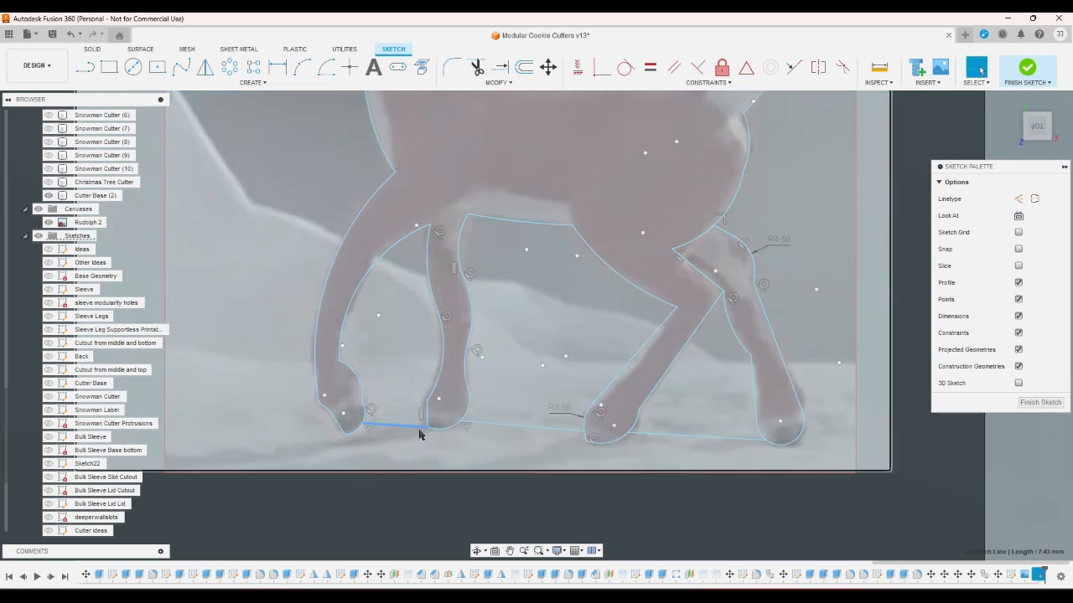
scroll(421, 433, down, 2)
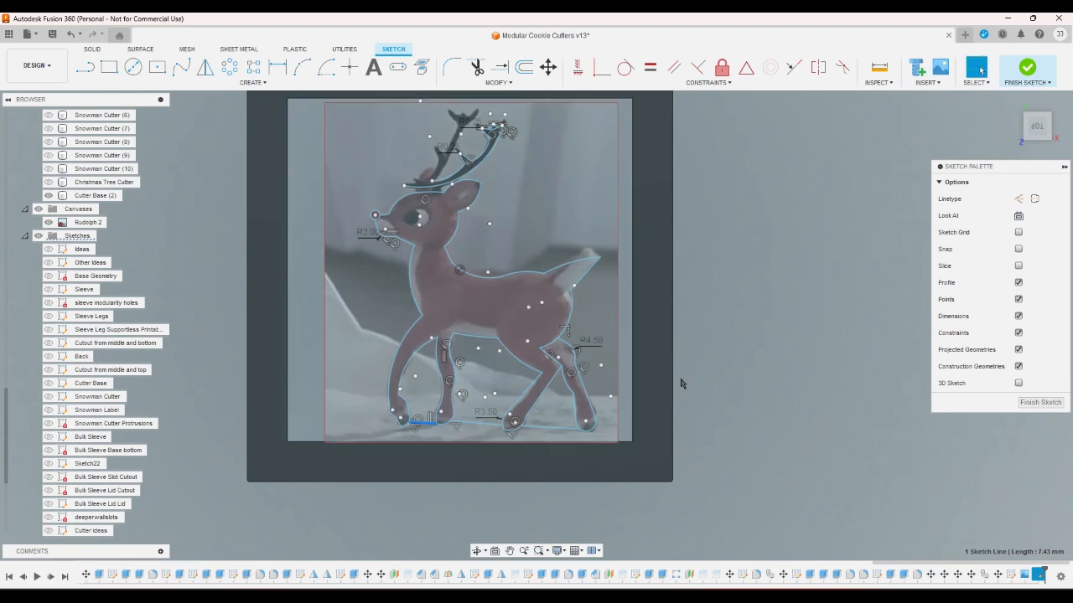
Step: Toggle the Rudolph 2 canvas off and back on to review the traced outline by itself
click(49, 222)
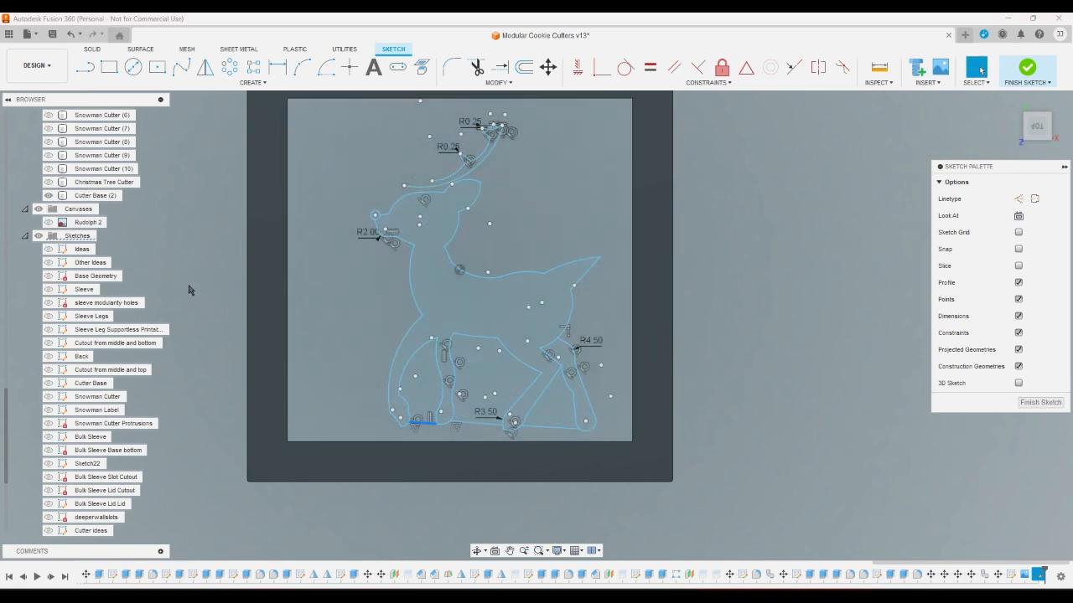
click(51, 223)
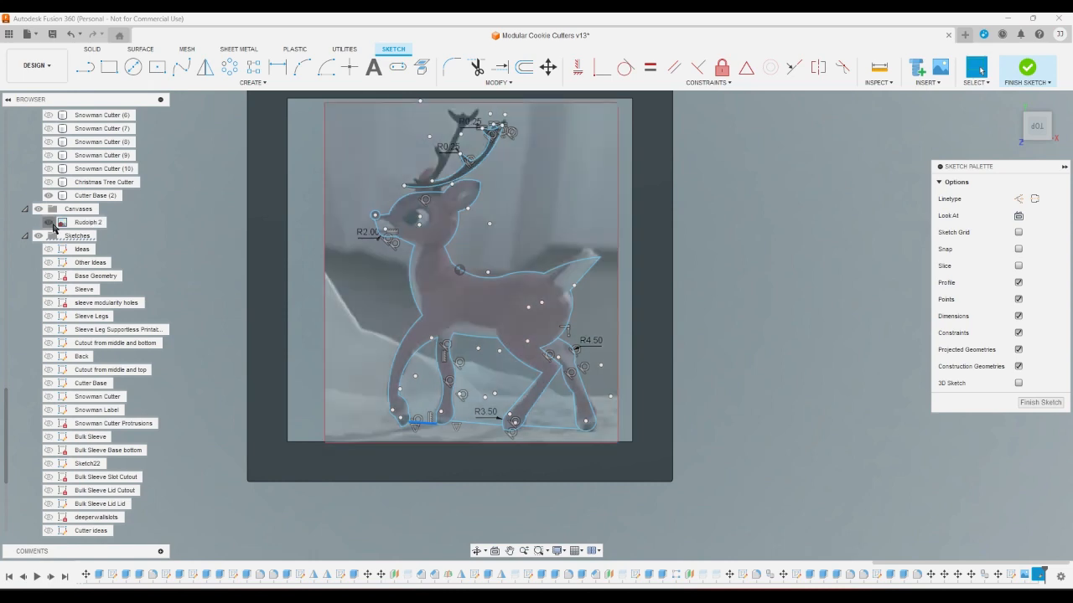
click(51, 223)
click(51, 223)
Step: Draw a straight line along the rear antler's stem, from the front antler's lower curve up to the rear antler's fork
scroll(788, 444, down, 2)
scroll(565, 257, up, 4)
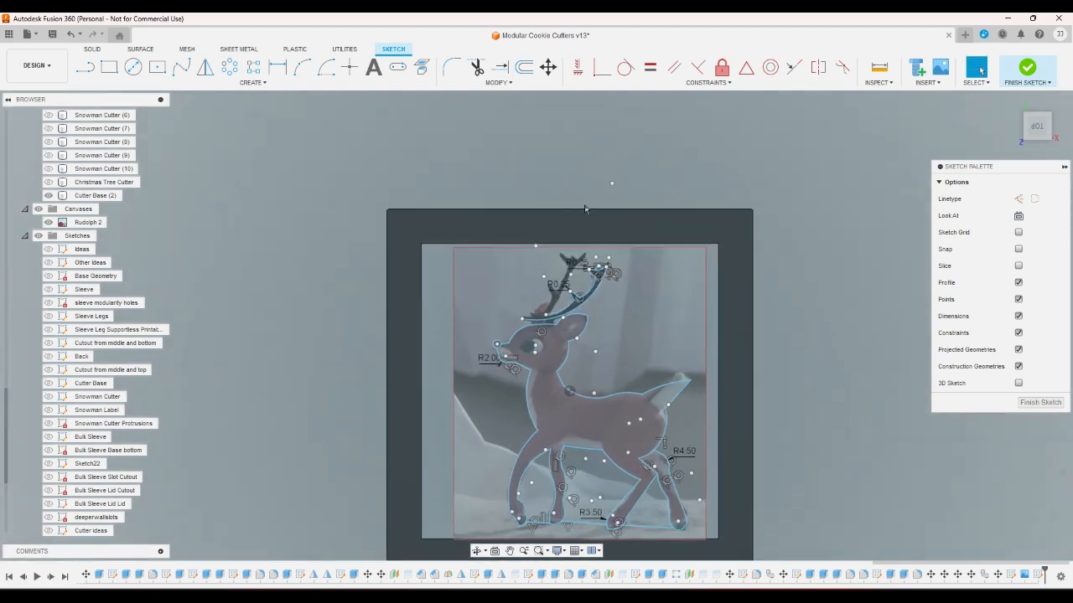
click(90, 69)
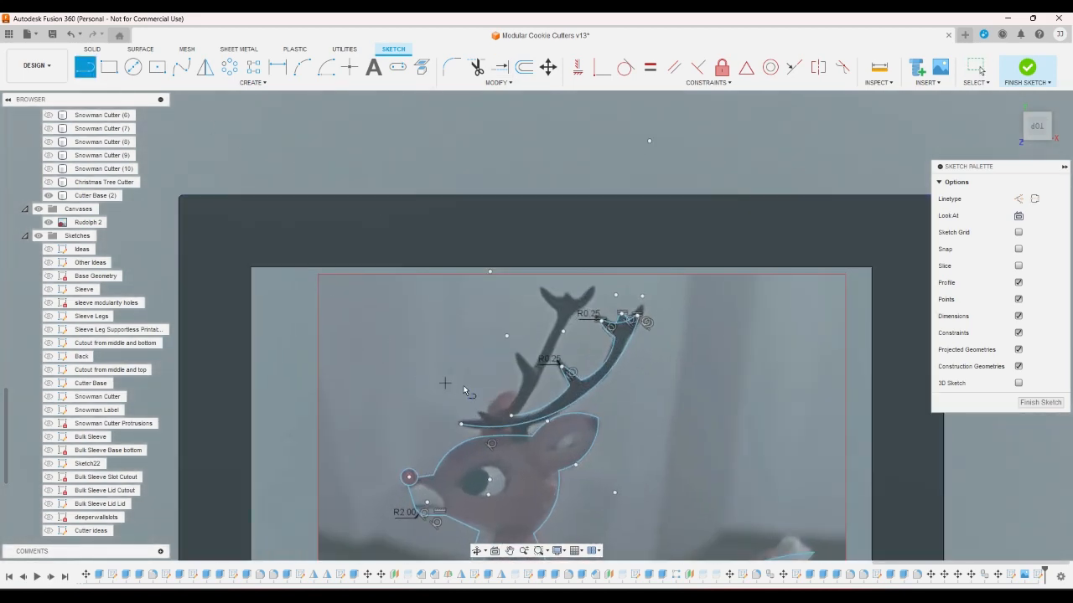
scroll(490, 392, up, 1)
click(519, 426)
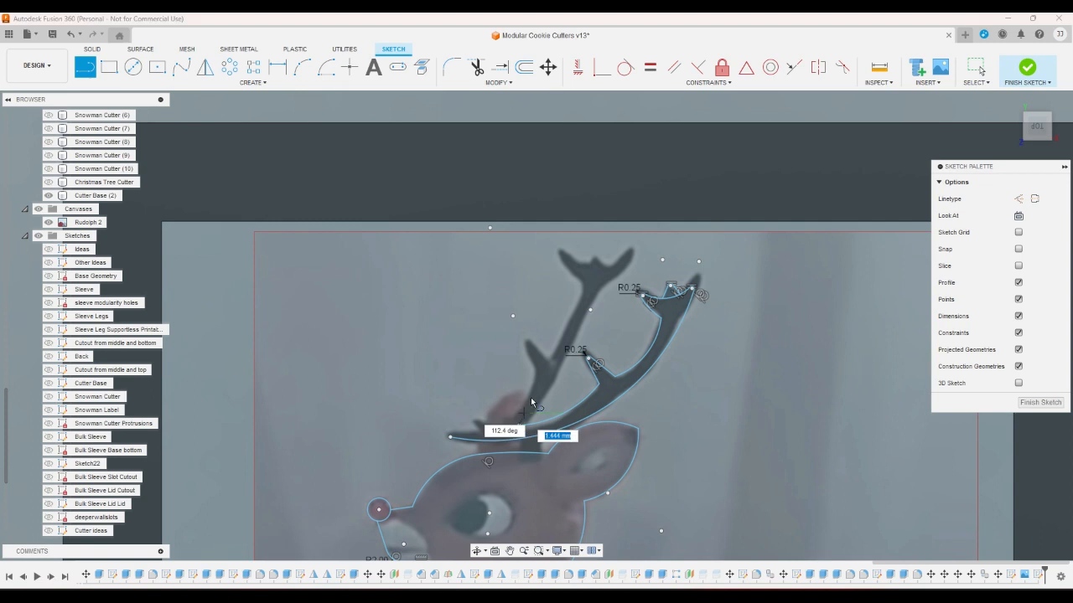
click(601, 287)
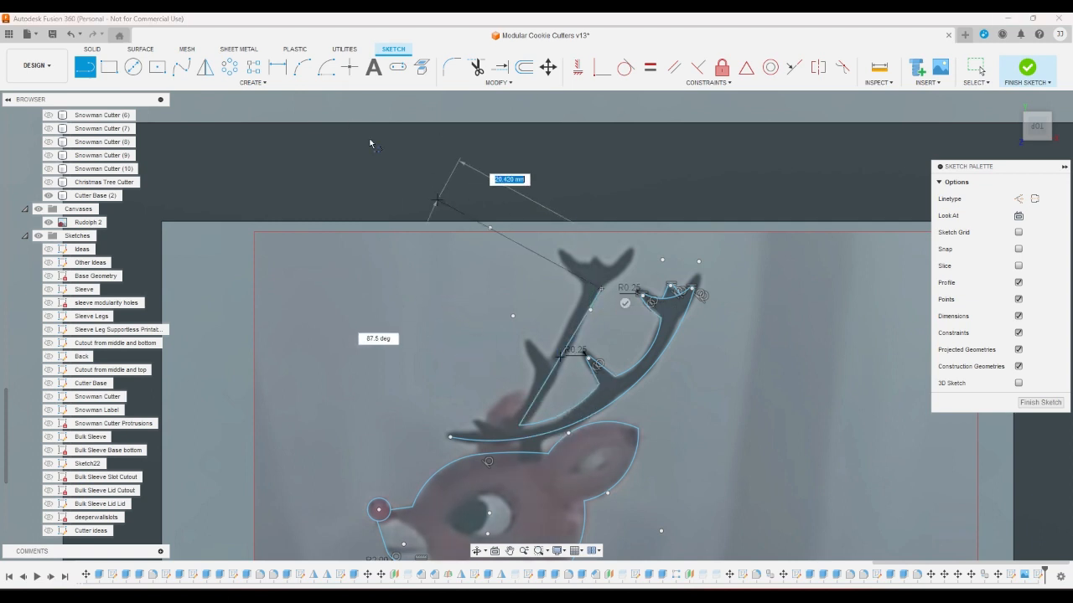
Step: Trace the rear antler's upper fork with arcs from the stem line to one tip and across to the opposite tip
click(301, 67)
click(601, 288)
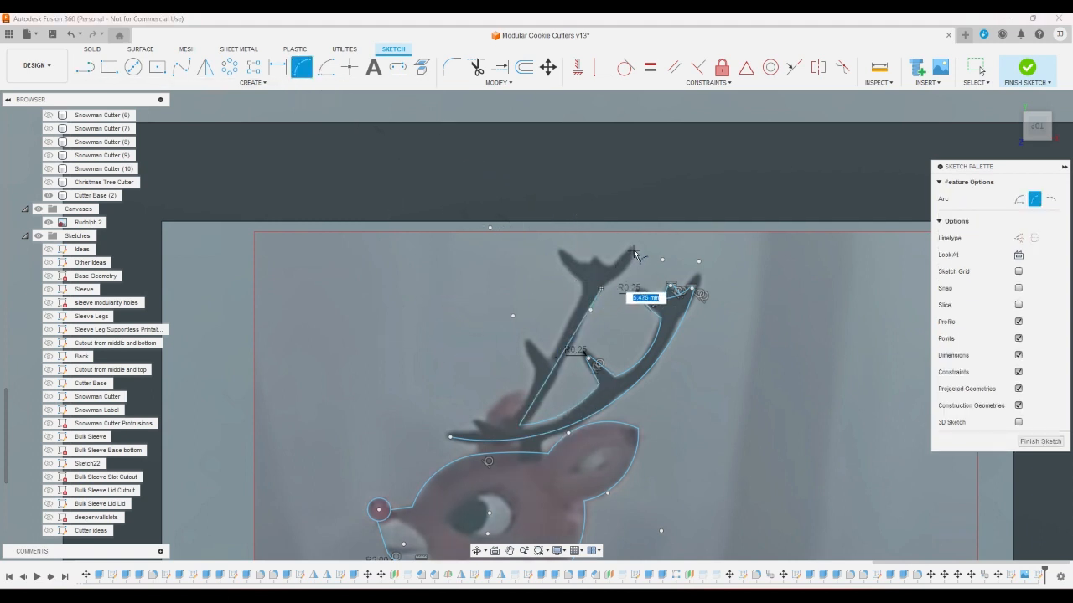
click(633, 249)
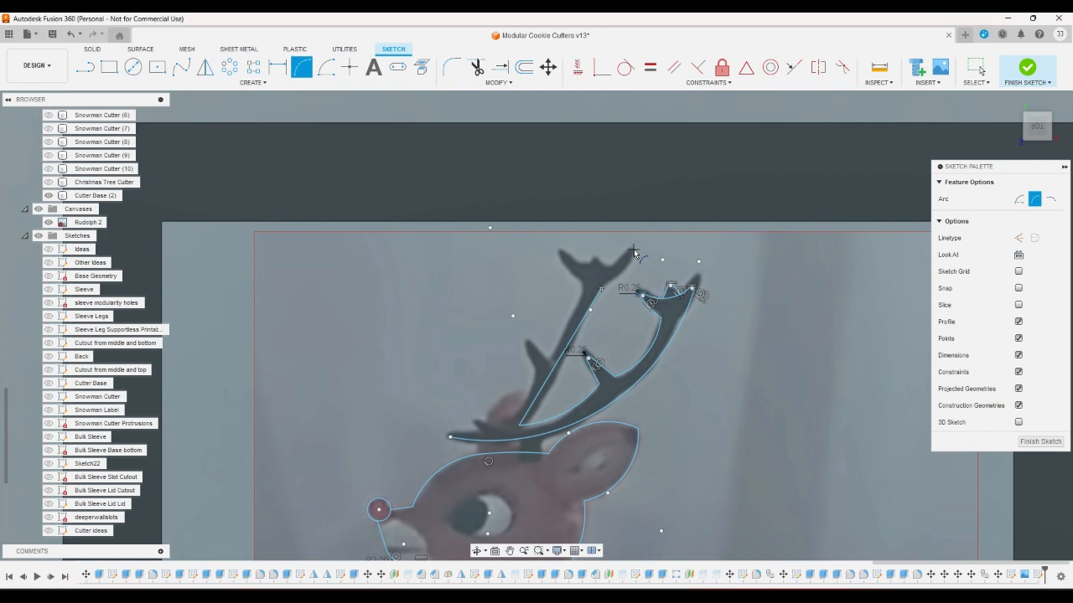
click(560, 251)
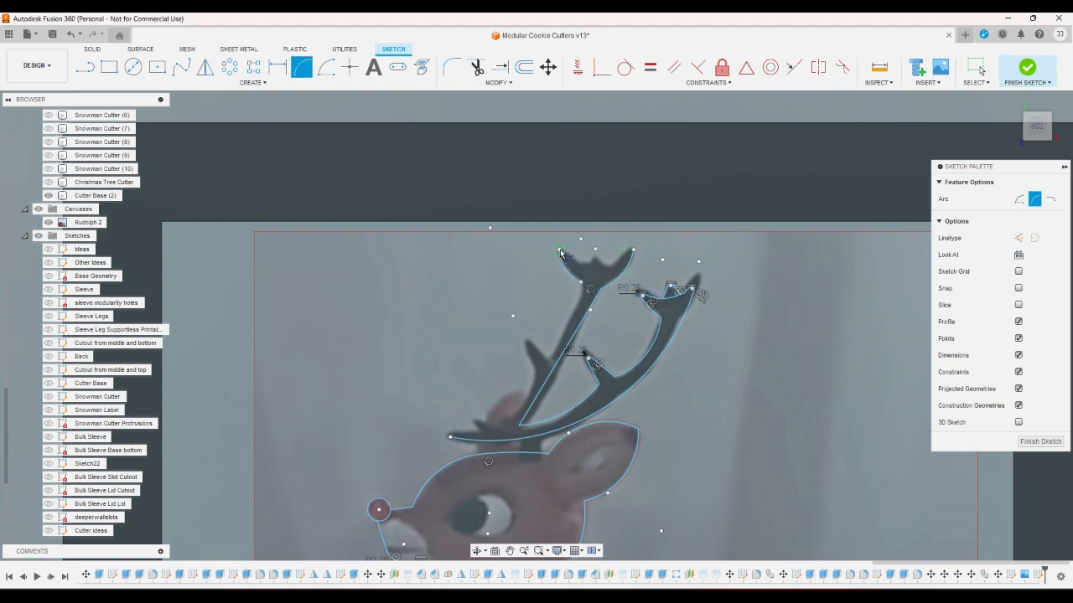
Step: Complete the arc between the rear antler's two fork tips, and trim the arc section beneath the small middle point of the front antler's fork
click(632, 251)
click(474, 68)
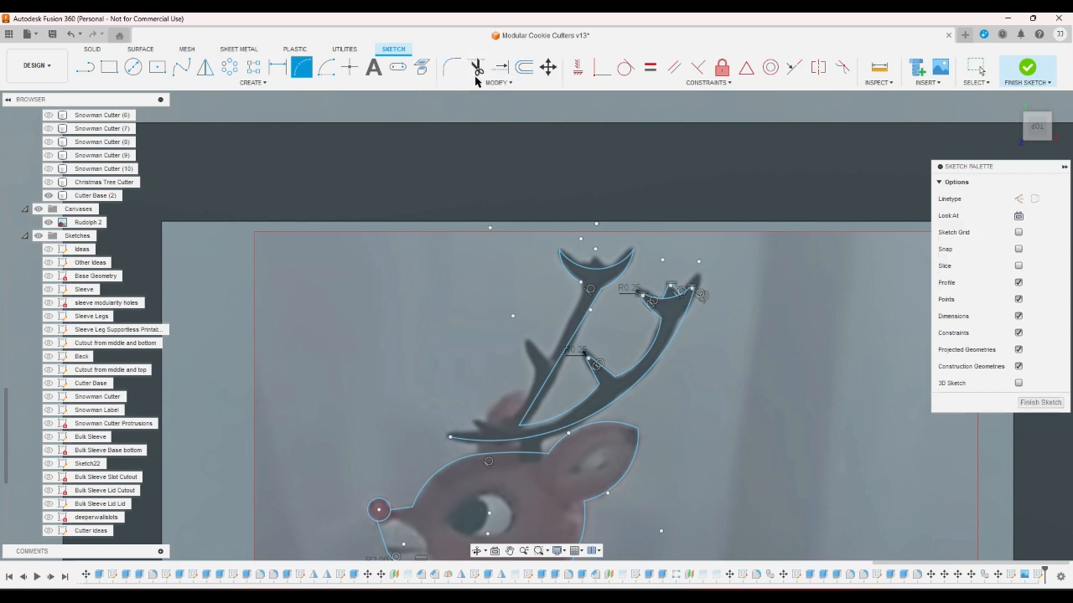
click(664, 305)
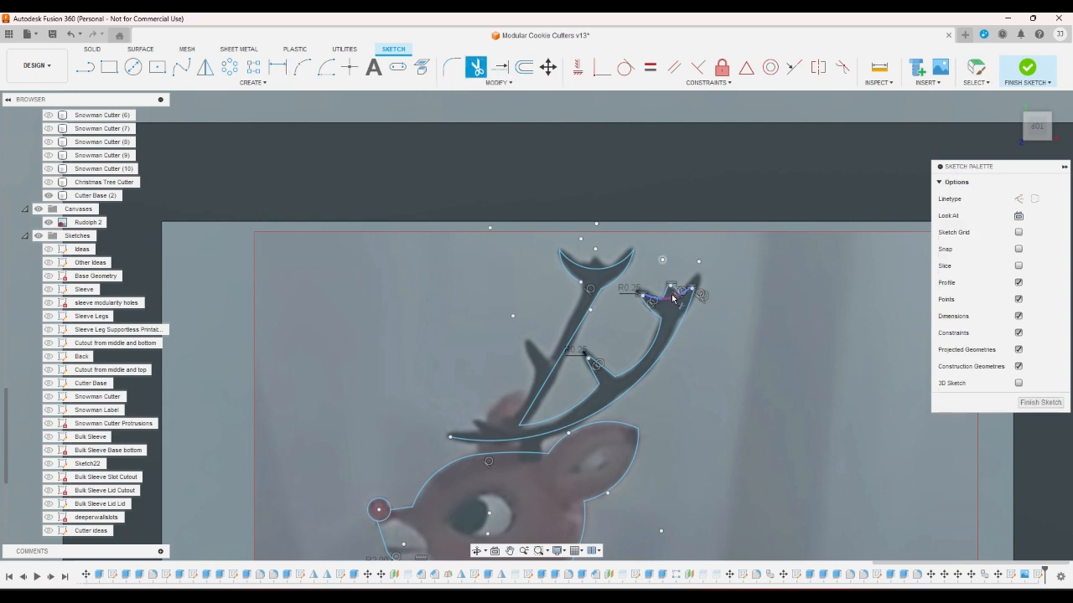
right_click(717, 325)
click(719, 282)
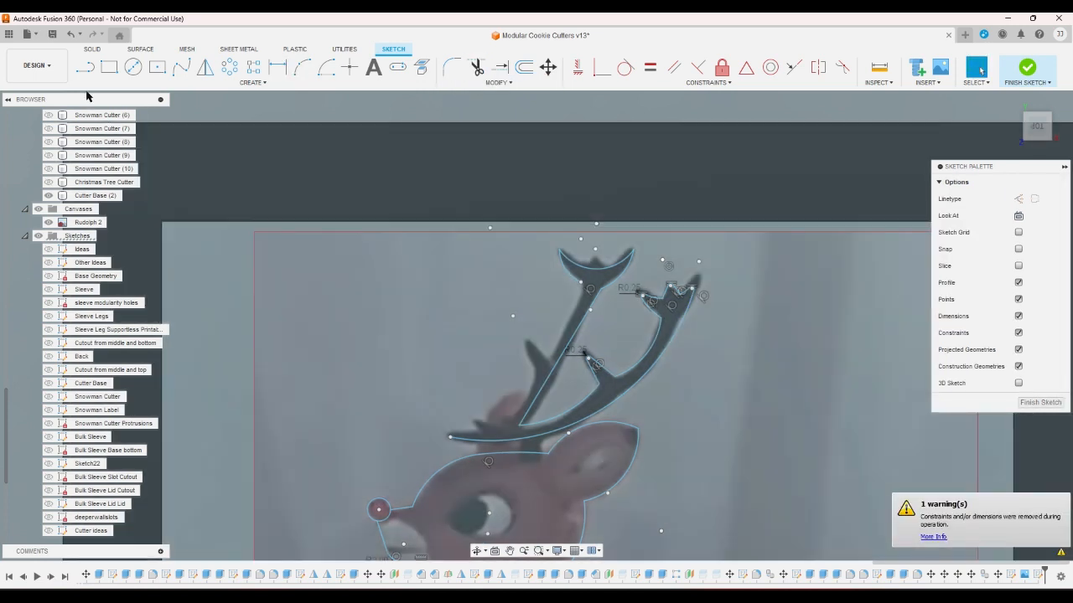
Step: Draw lines from the rear antler's fork down its outer stem, out to the side tine's tip and back to the tine's base
click(85, 69)
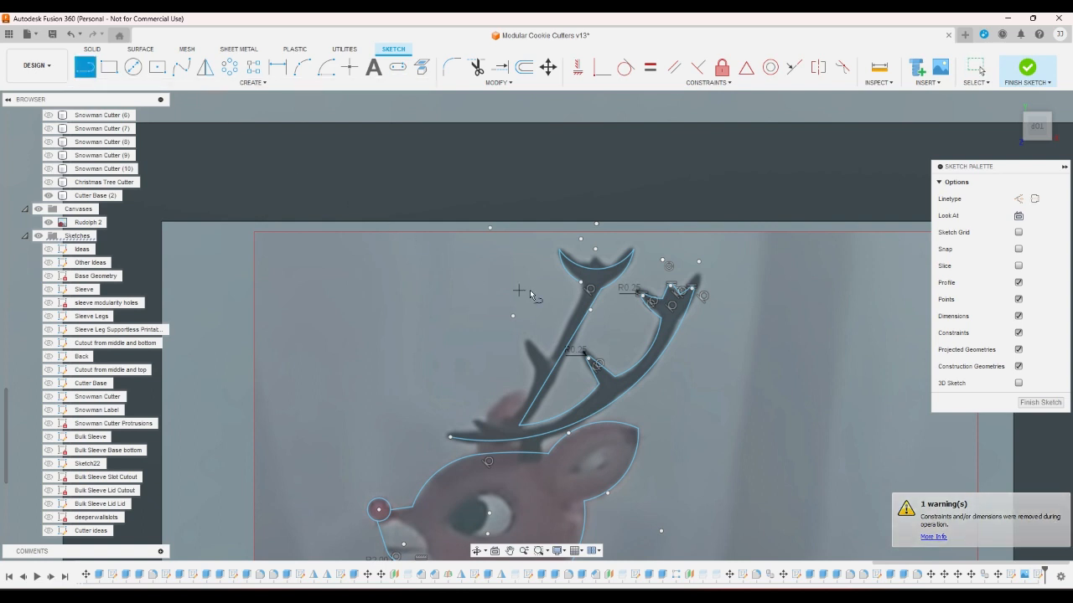
click(586, 288)
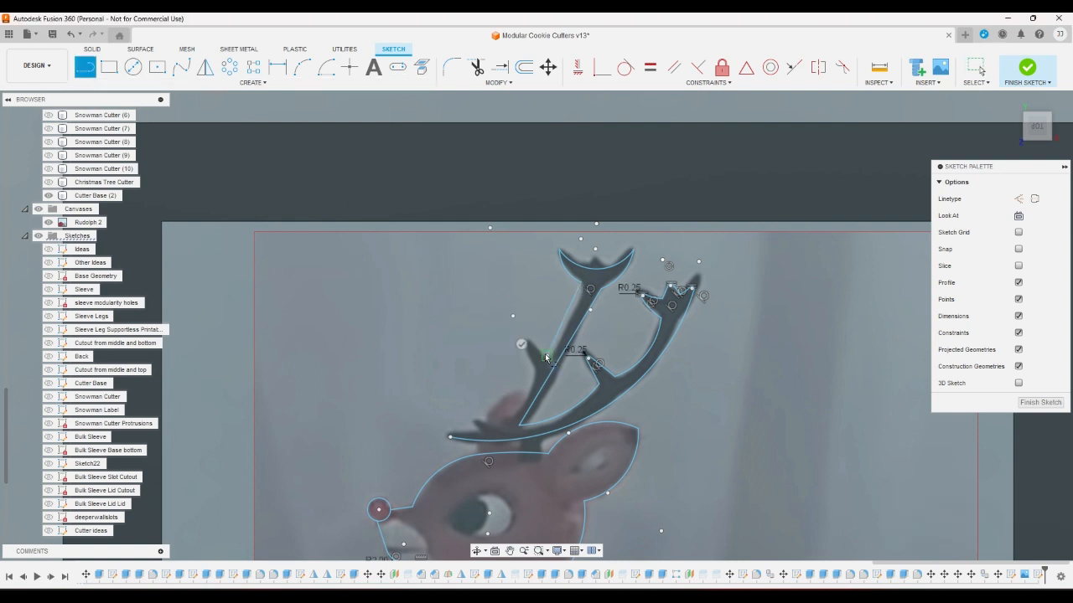
click(525, 333)
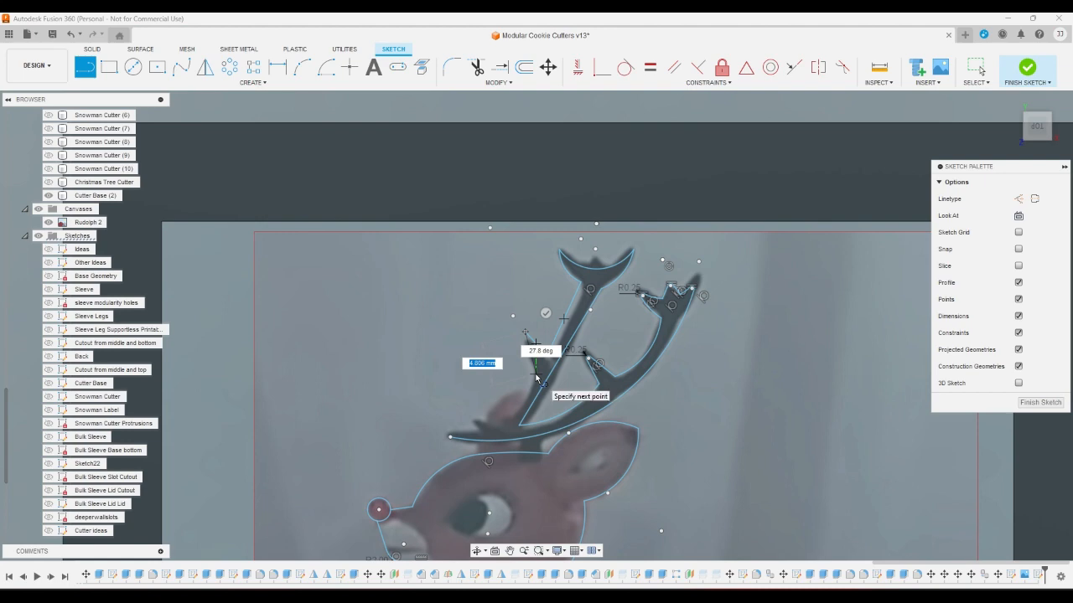
click(537, 374)
right_click(532, 380)
click(507, 410)
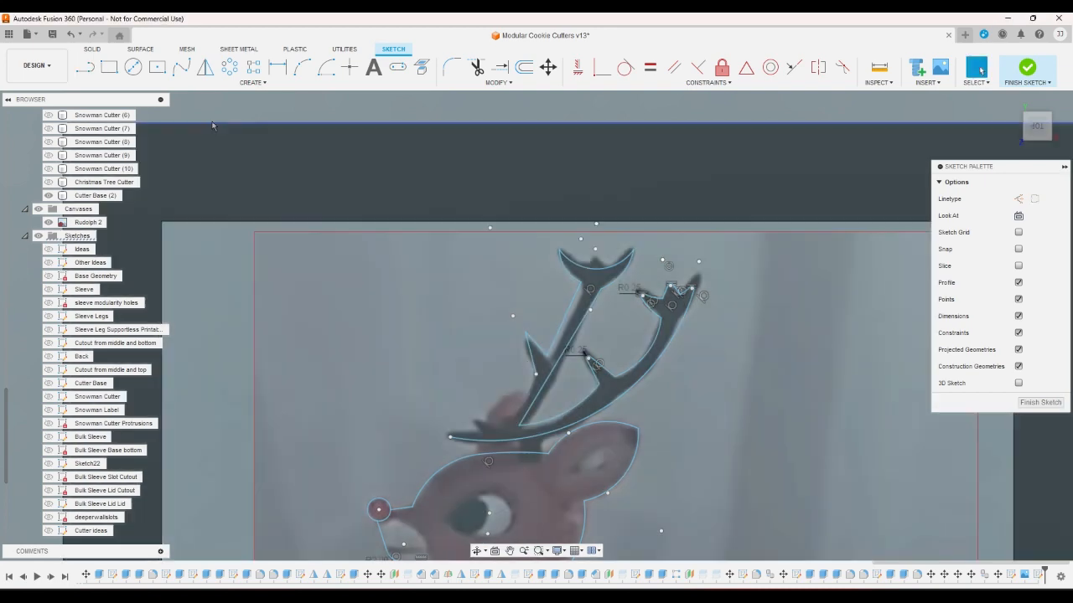
Step: Try to connect the front antler's lower tip to the base of the rear antler's side tine with a three-point arc
click(302, 68)
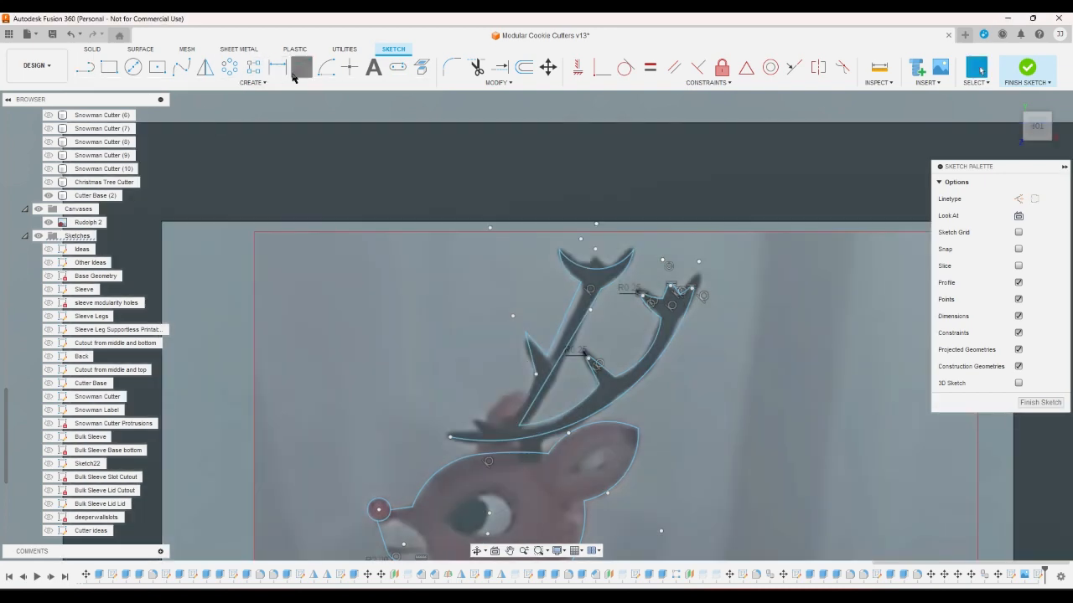
click(450, 437)
click(536, 373)
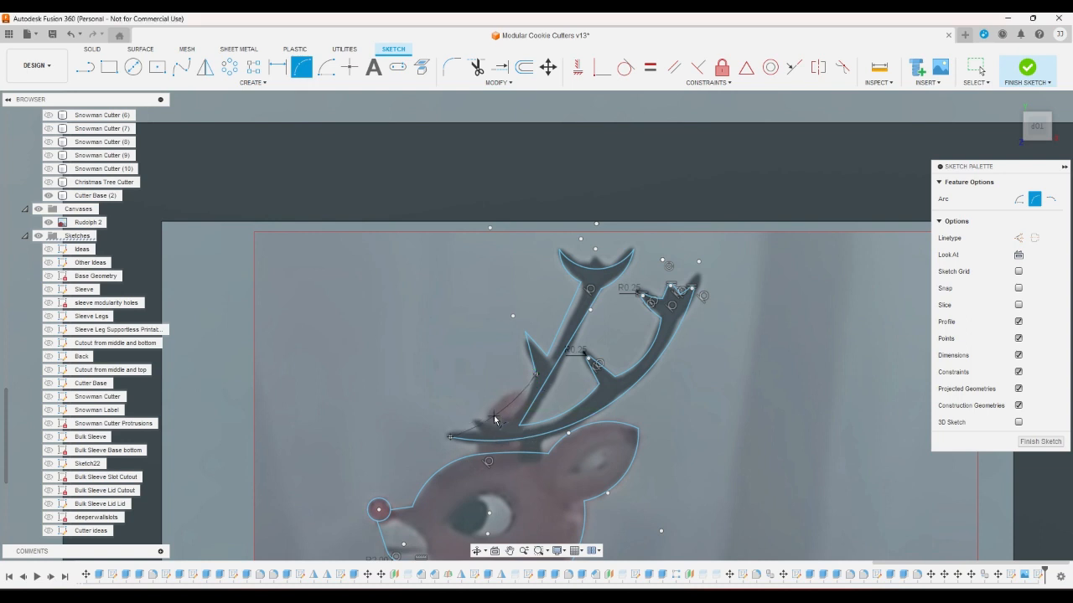
right_click(491, 378)
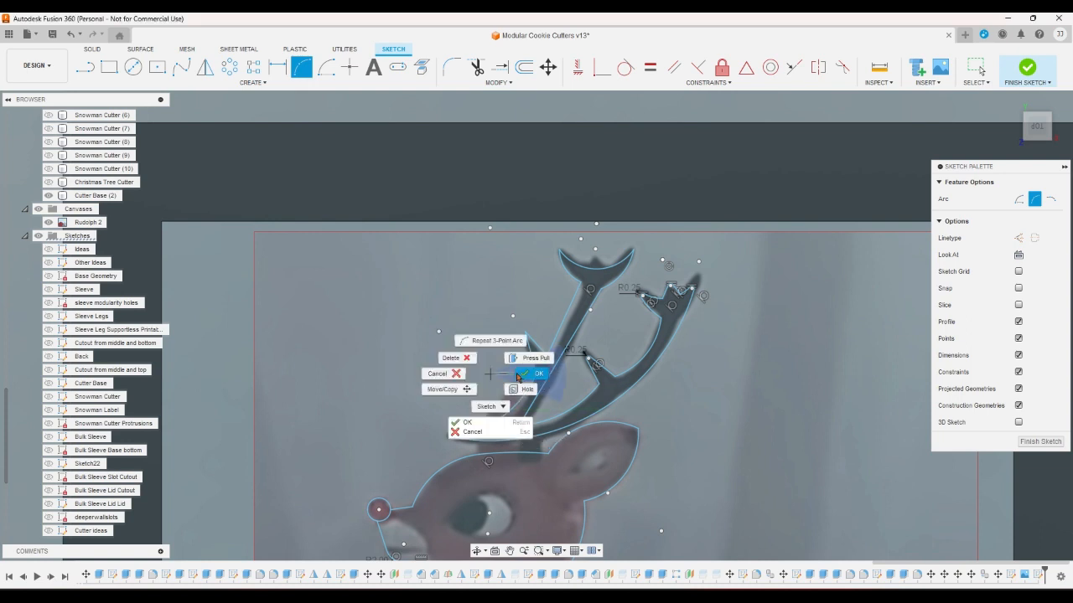
click(494, 337)
click(524, 67)
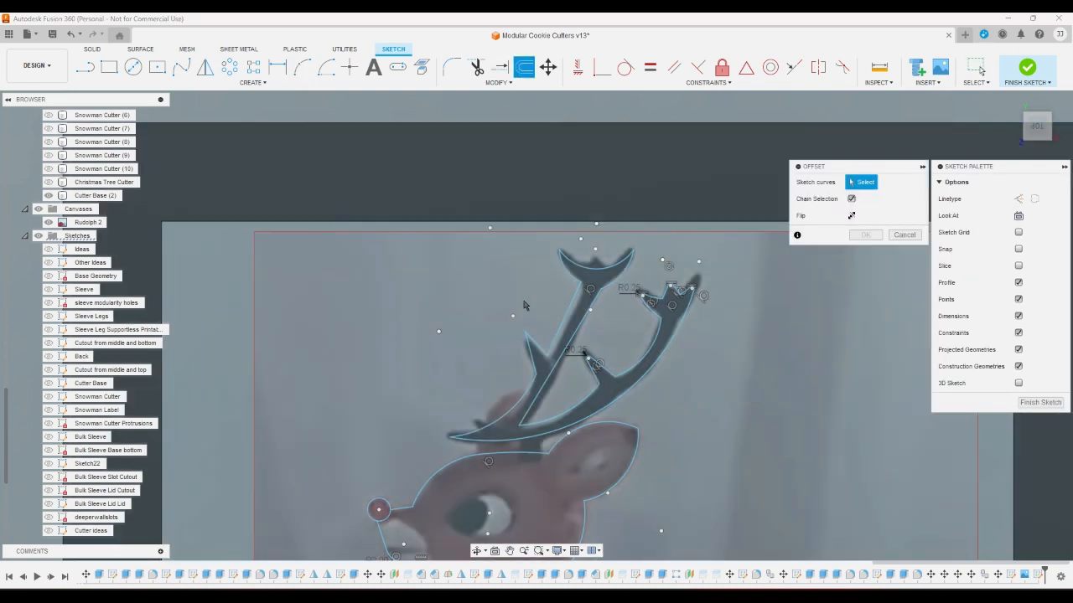
click(905, 235)
click(450, 71)
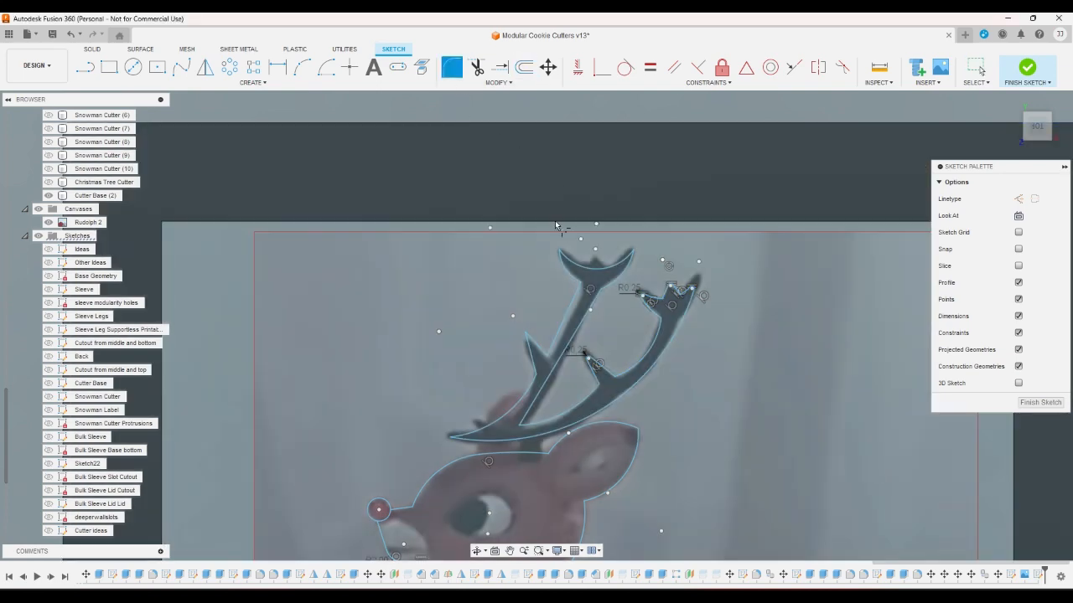
click(528, 335)
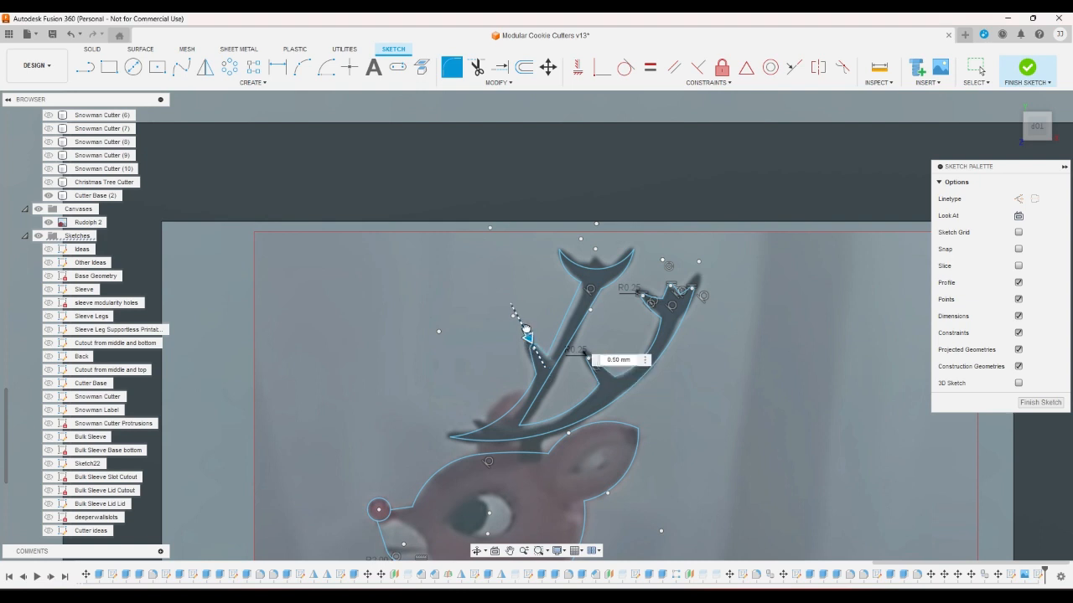
mouse_move(527, 330)
mouse_down()
mouse_move(521, 323)
mouse_move(529, 333)
mouse_up()
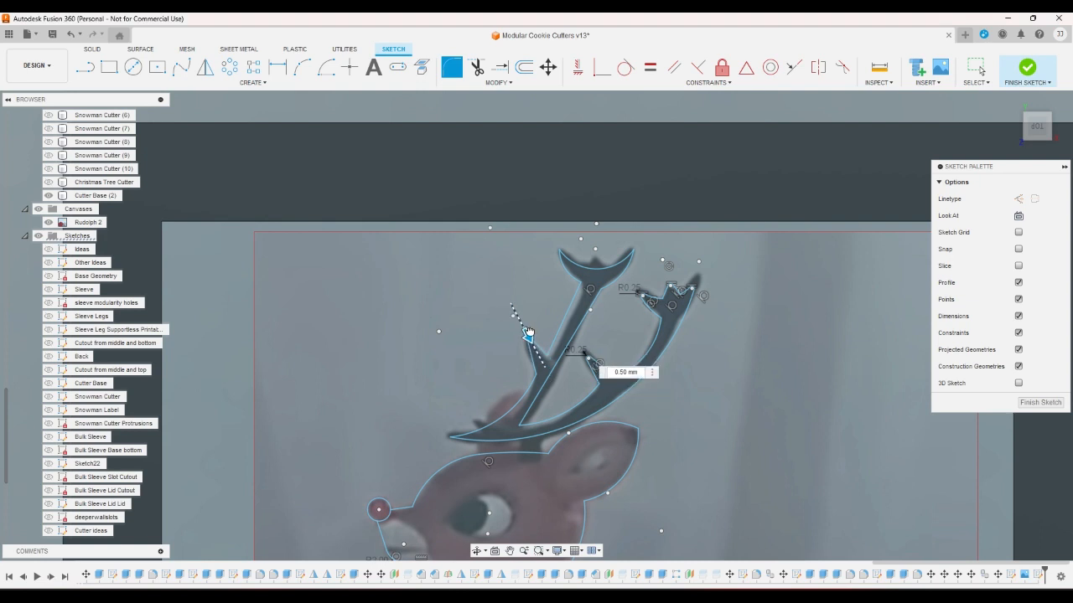
key(Escape)
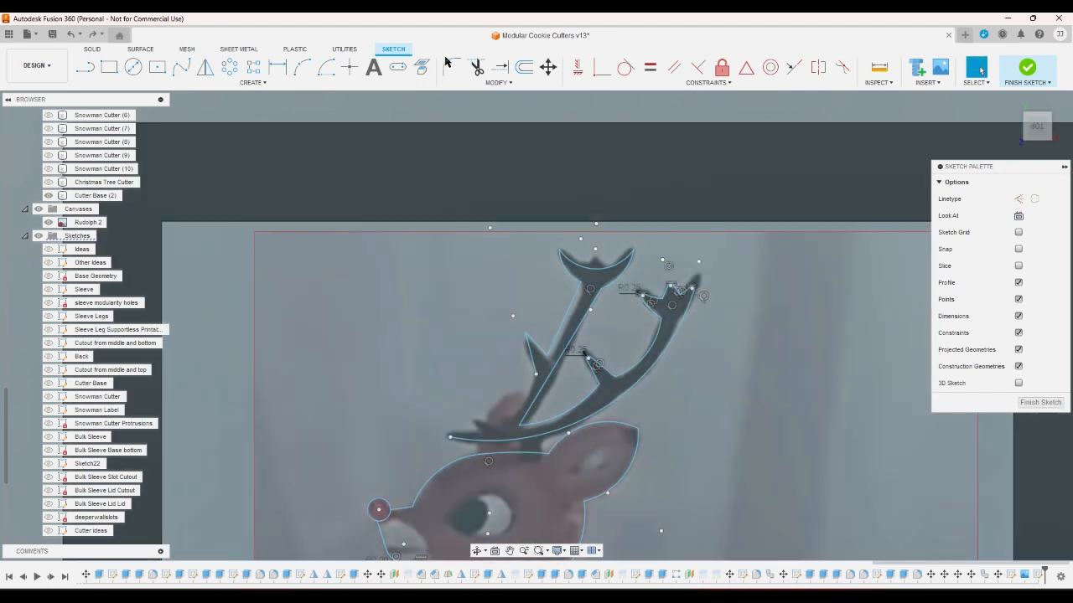
Step: Round the tip of the rear antler's side tine with a 0.25 mm fillet
click(450, 66)
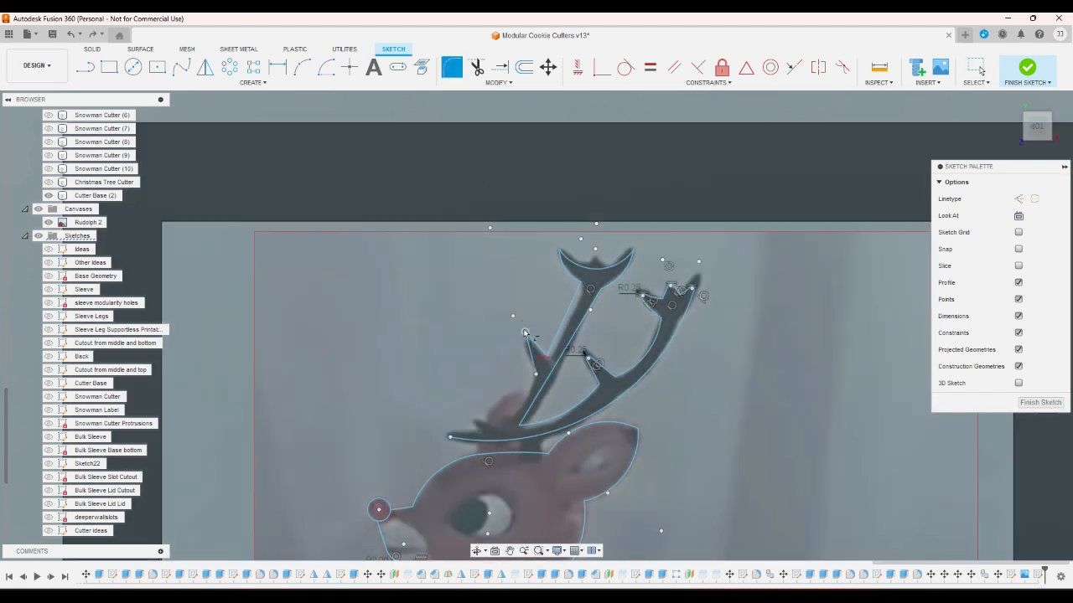
click(523, 332)
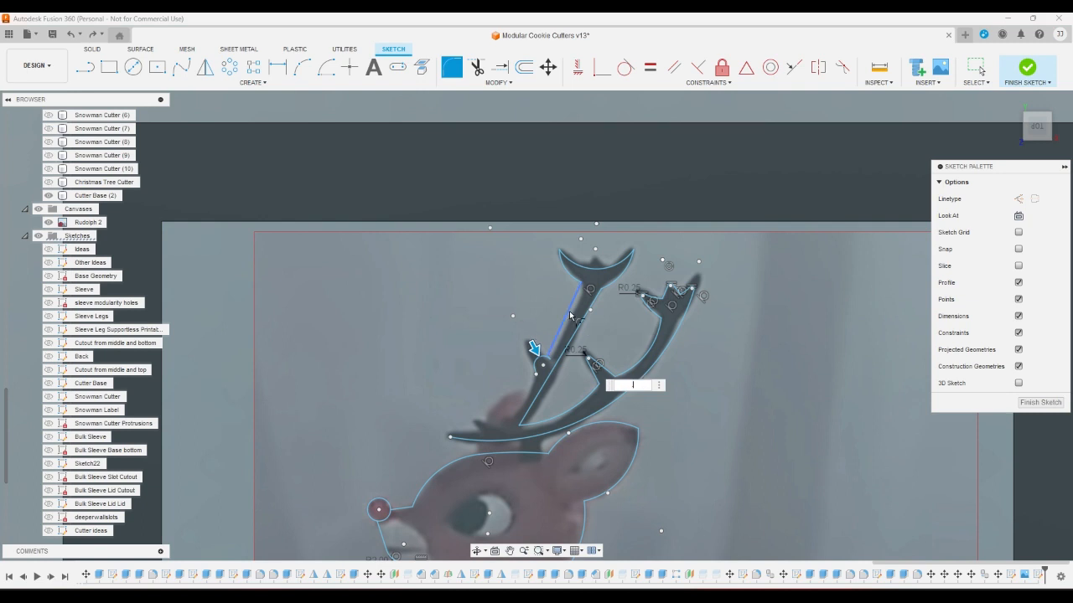
text(.5)
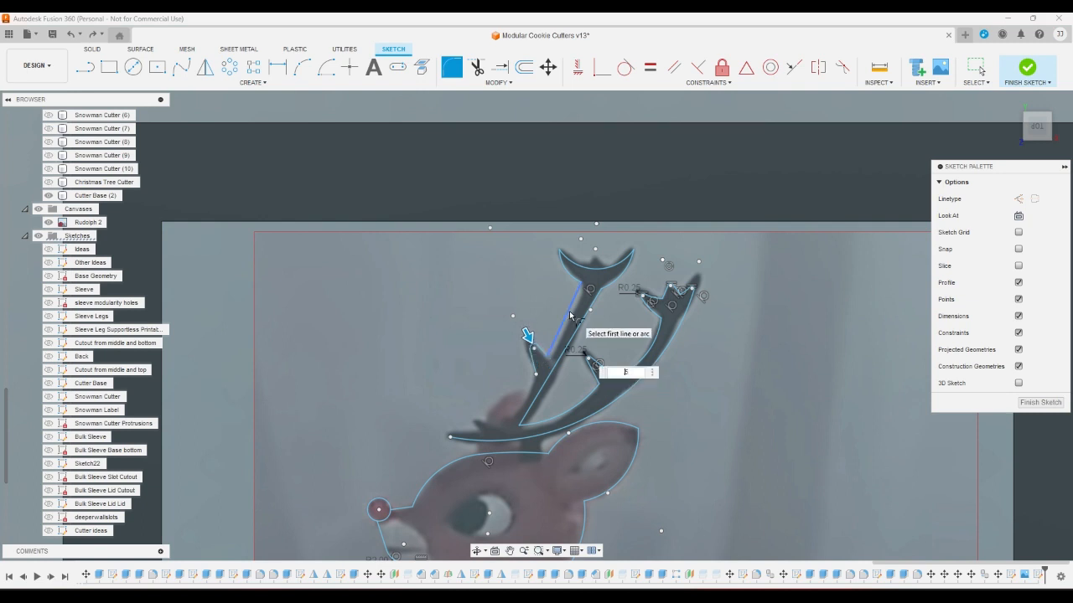
key(BackSpace)
text(25)
key(Return)
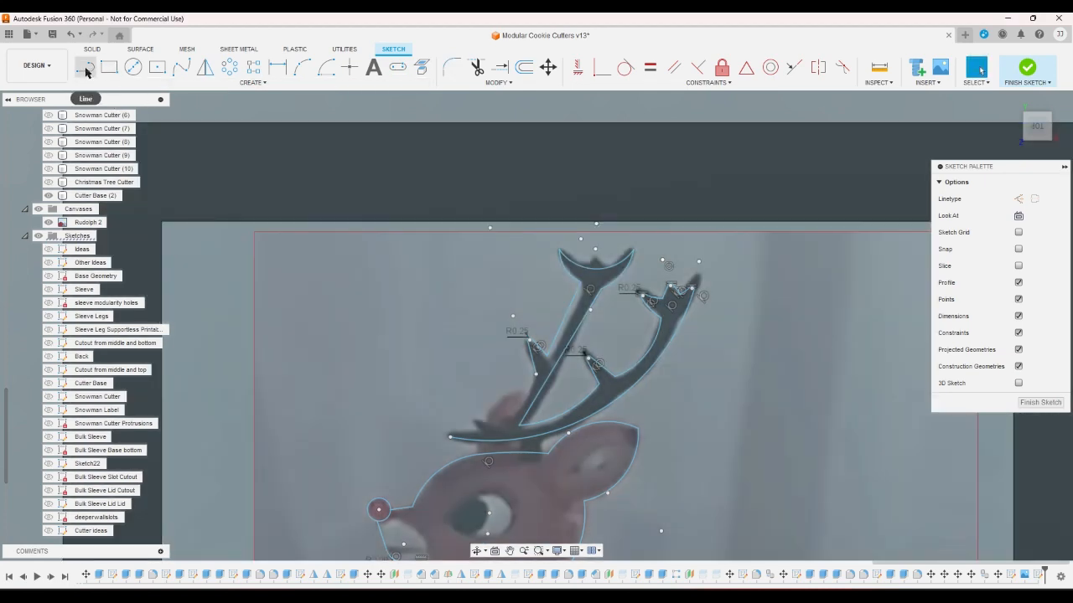
Step: Sketch a small pointed peak inside the rear antler's fork, and round the peak and the fork tip nearest the front antler with 0.25 mm fillets
click(88, 70)
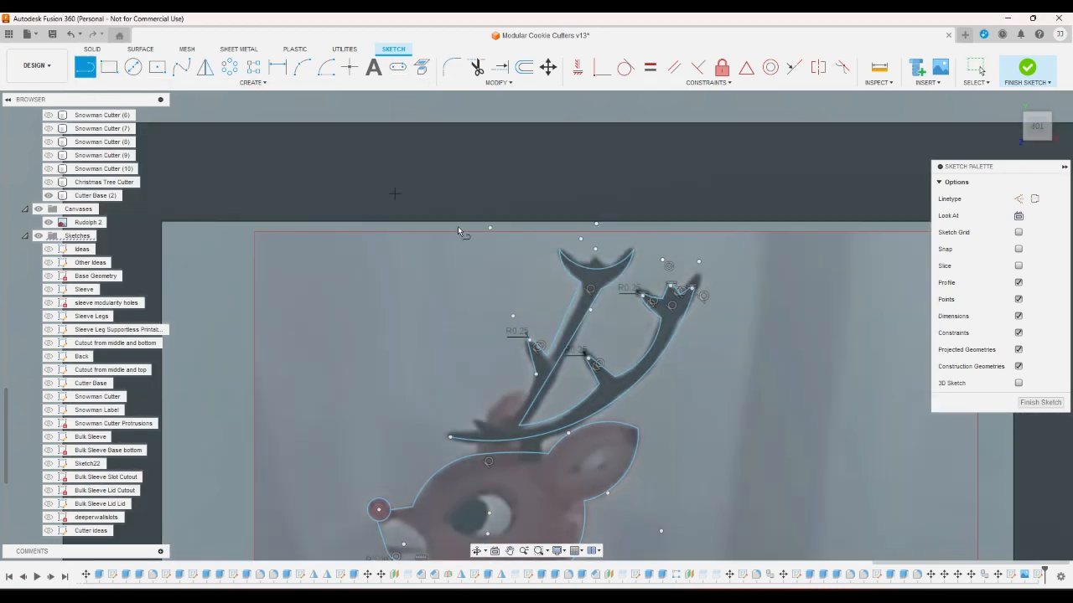
click(589, 266)
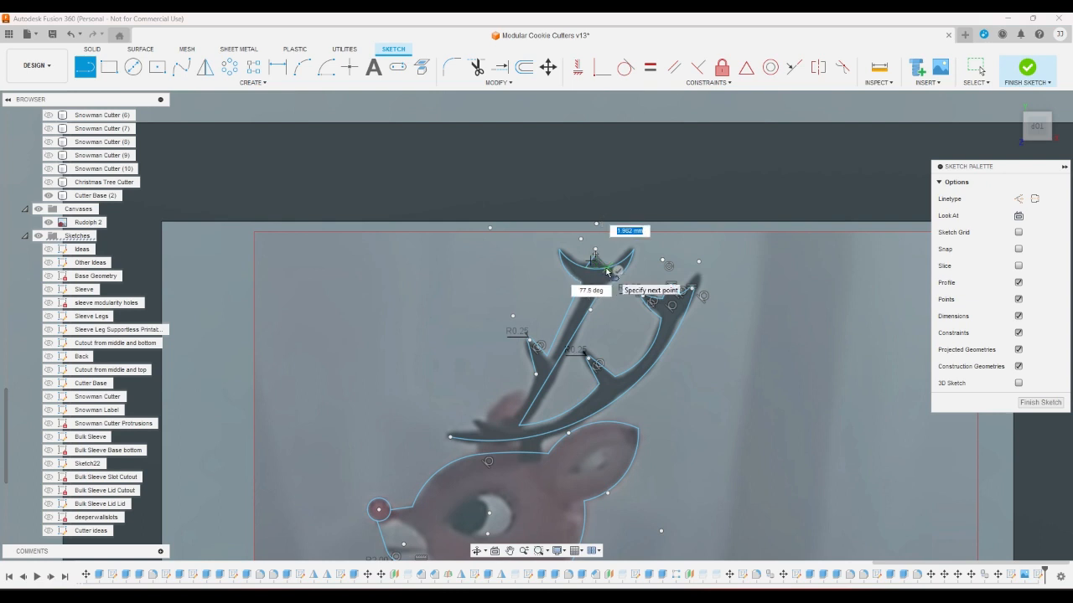
click(450, 71)
click(560, 256)
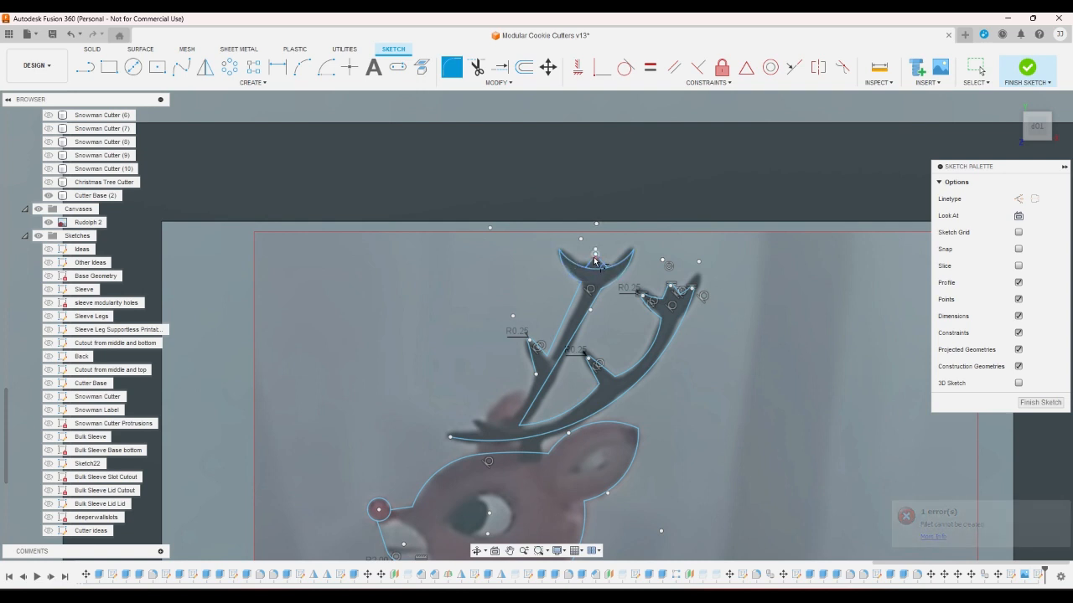
click(598, 263)
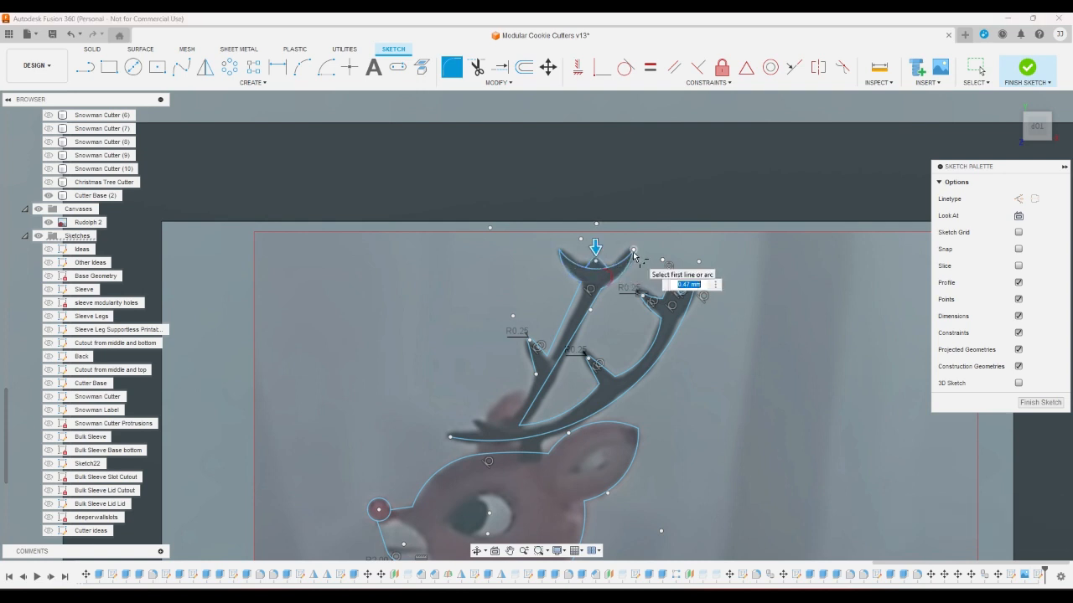
click(633, 255)
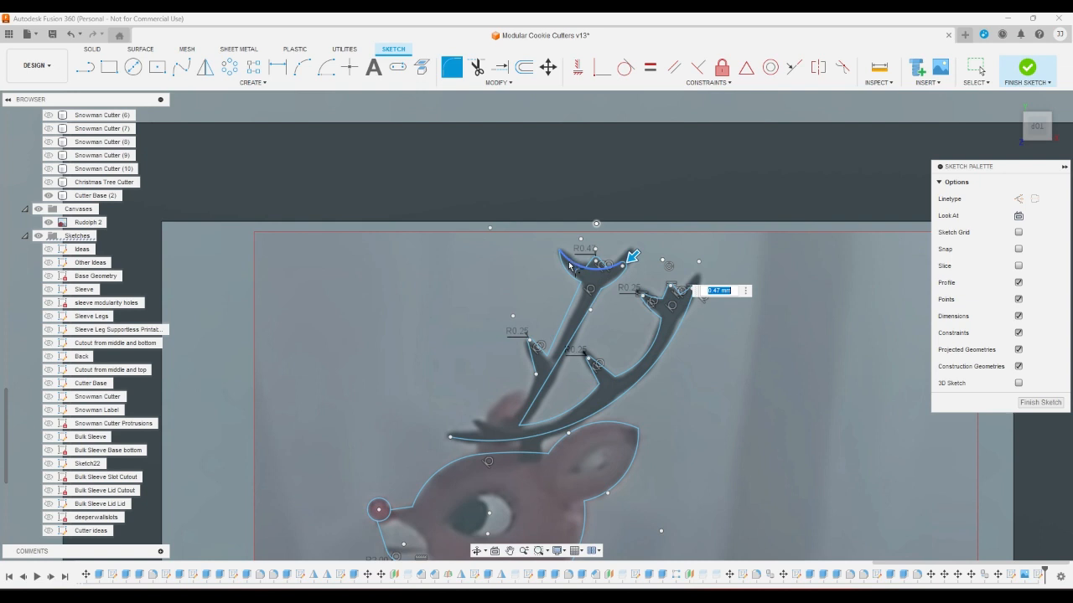
key(BackSpace)
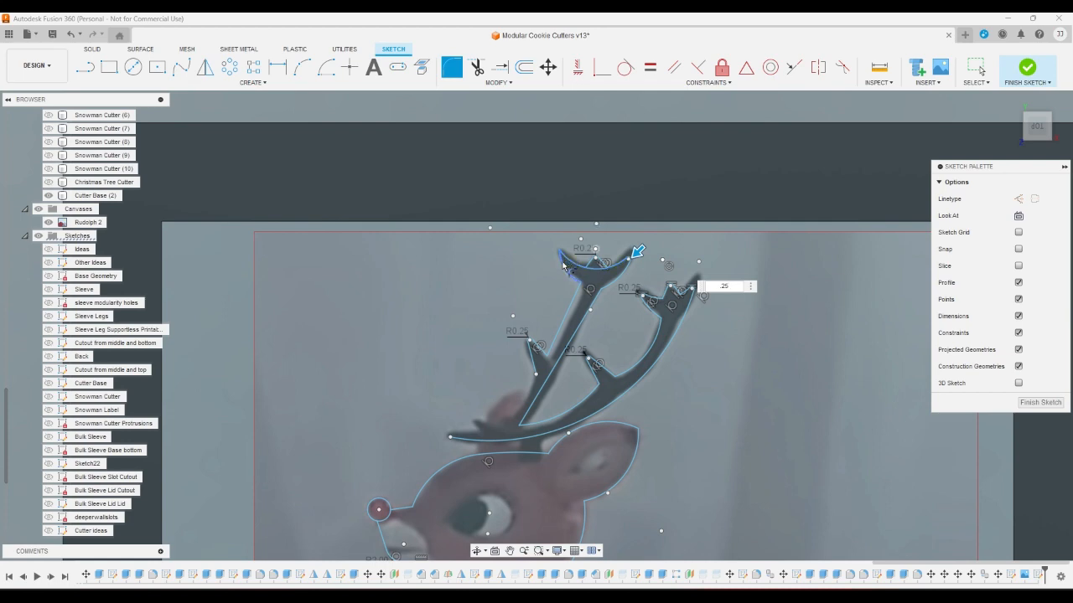
key(Return)
Step: Round the rear antler fork's remaining sharp tip with a 0.25 mm fillet
scroll(543, 209, up, 4)
scroll(617, 312, up, 3)
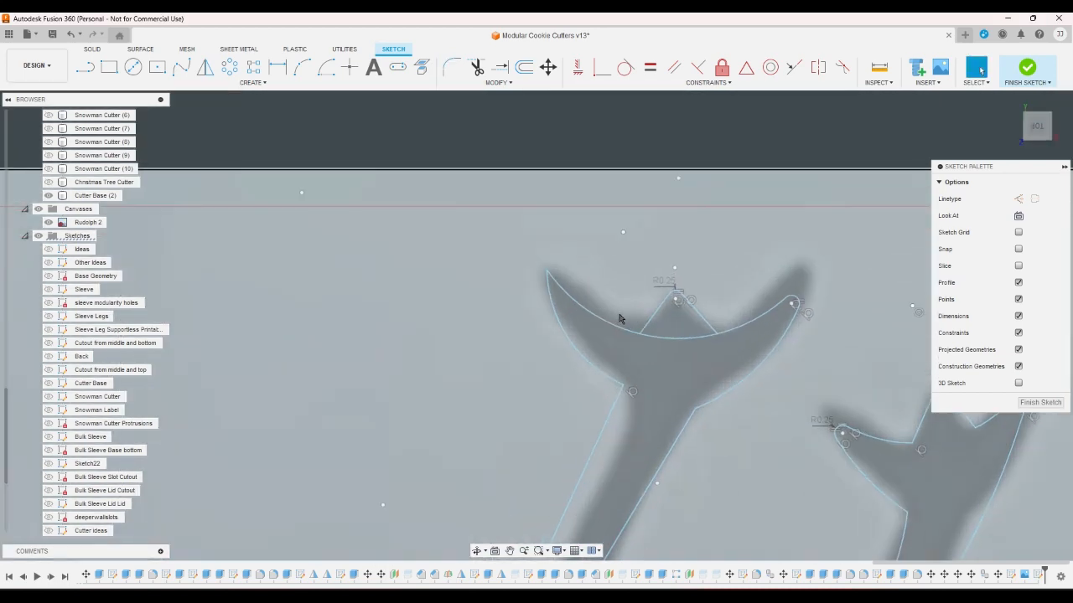
click(452, 67)
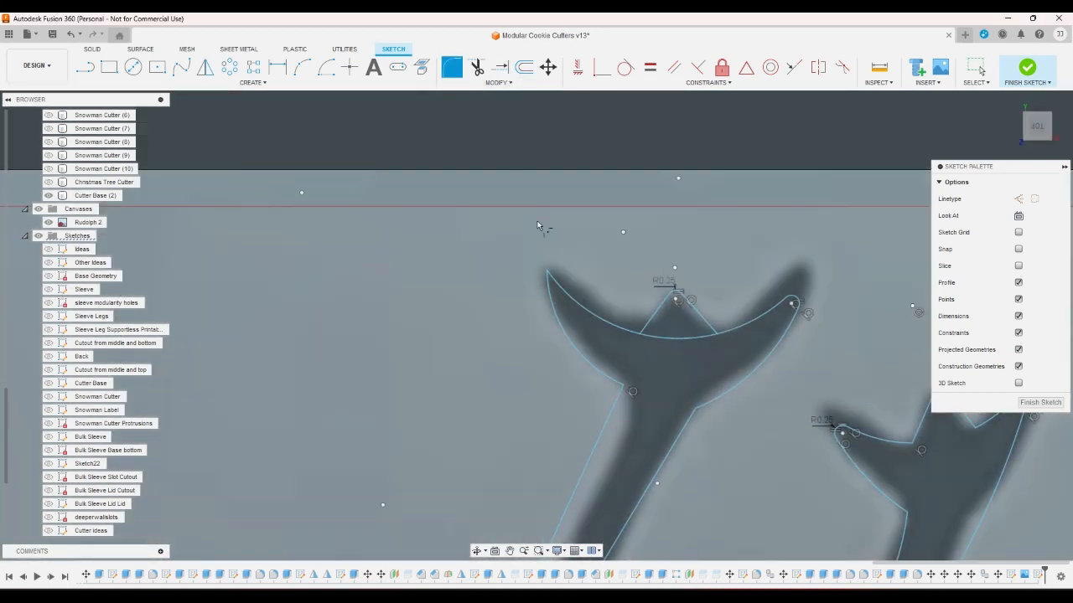
click(546, 272)
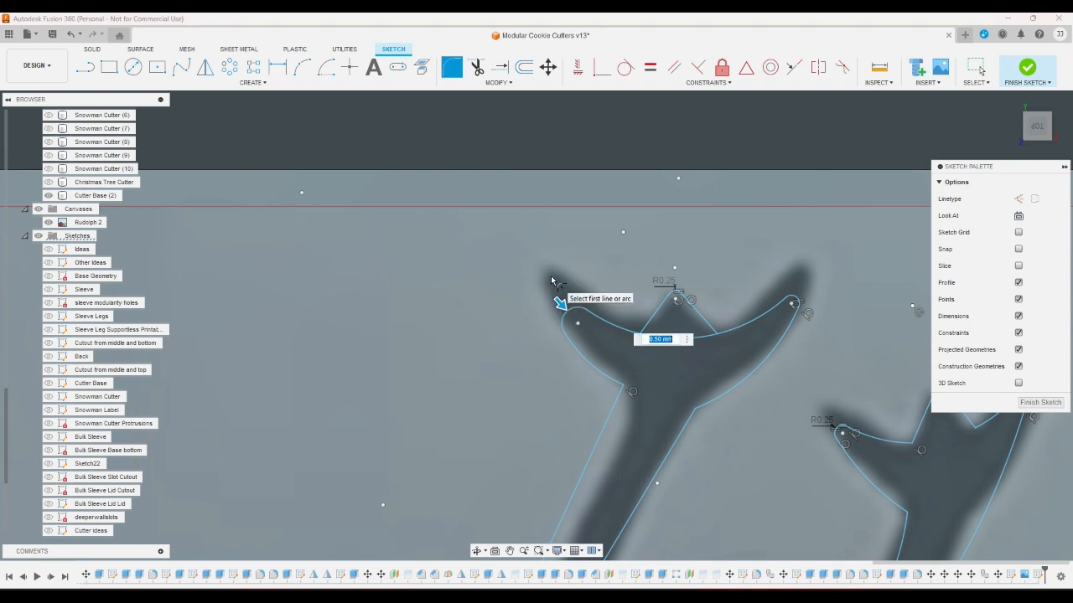
text(0.25)
key(Return)
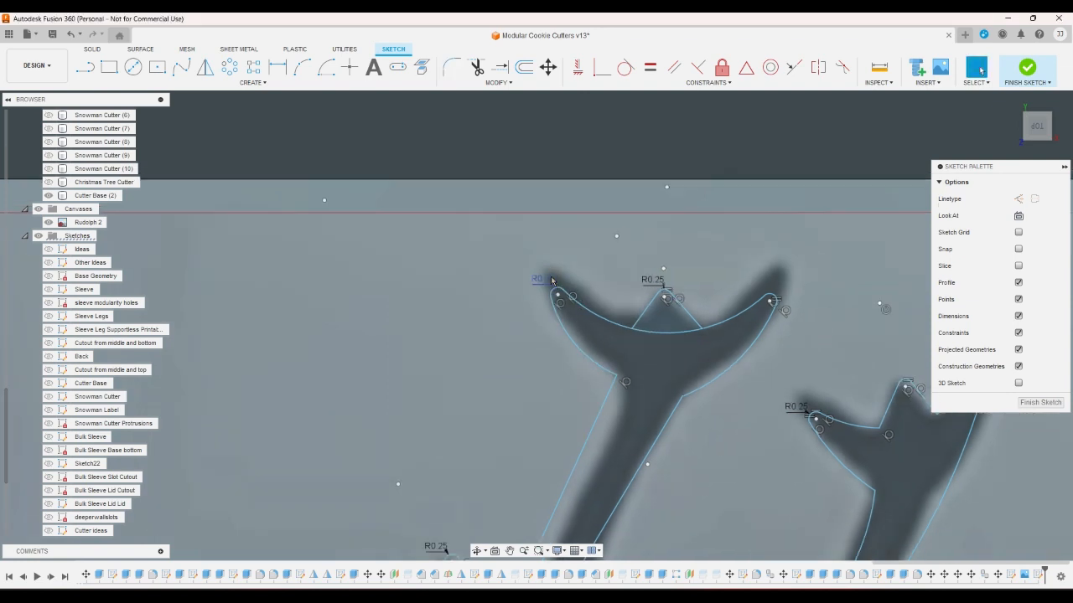
Step: Trim the arc section beneath the small middle peak of the rear antler's fork
scroll(551, 280, down, 5)
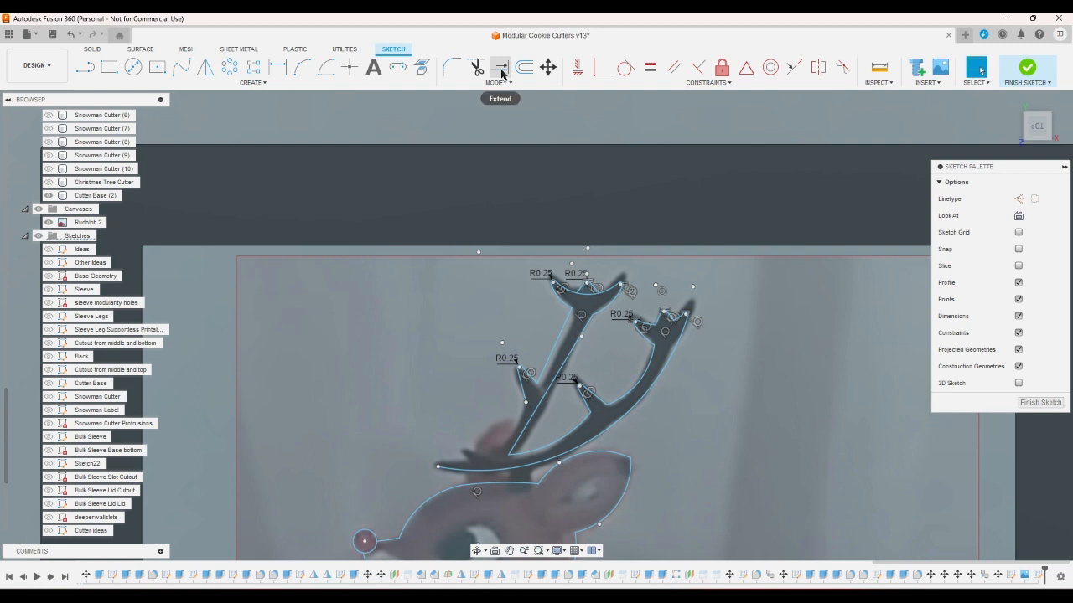
click(476, 67)
click(586, 298)
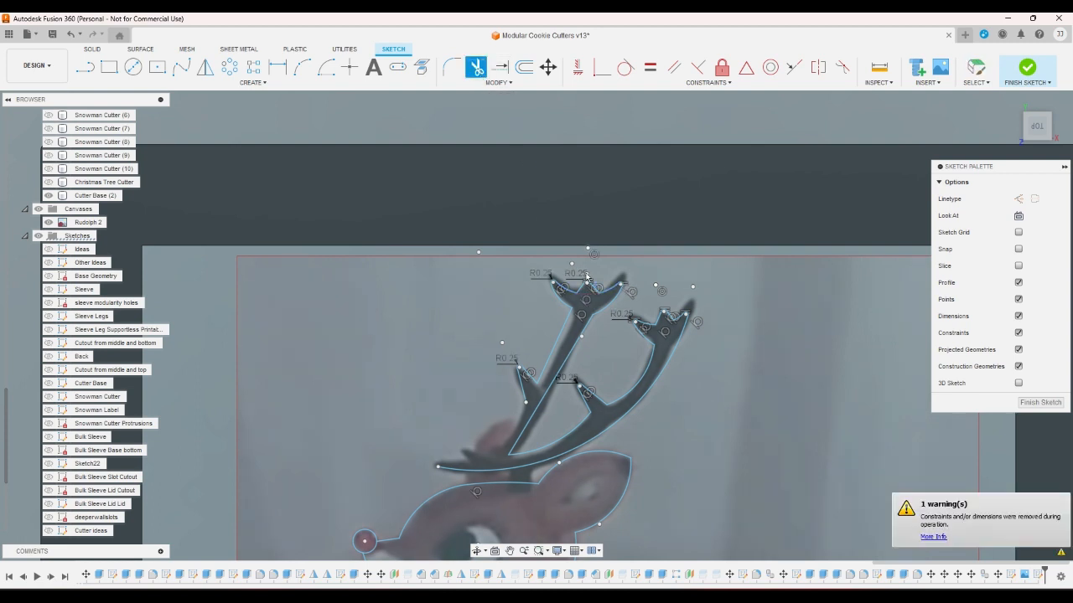
Step: Draw a straight line from the front antler's lower tip to the open base end of the rear antler's side tine
scroll(577, 284, down, 3)
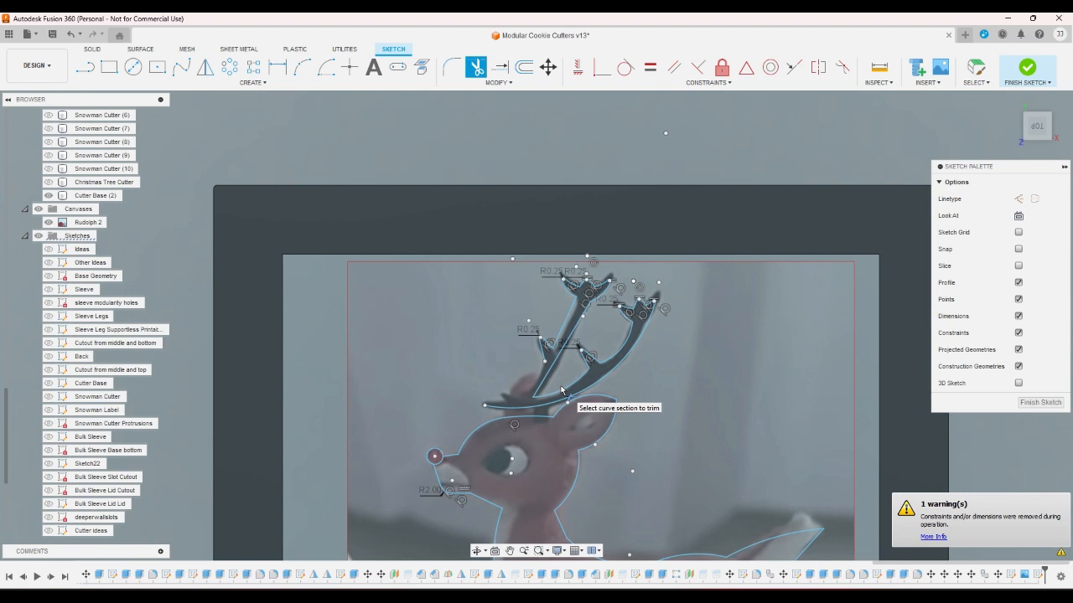
scroll(561, 390, up, 2)
click(85, 67)
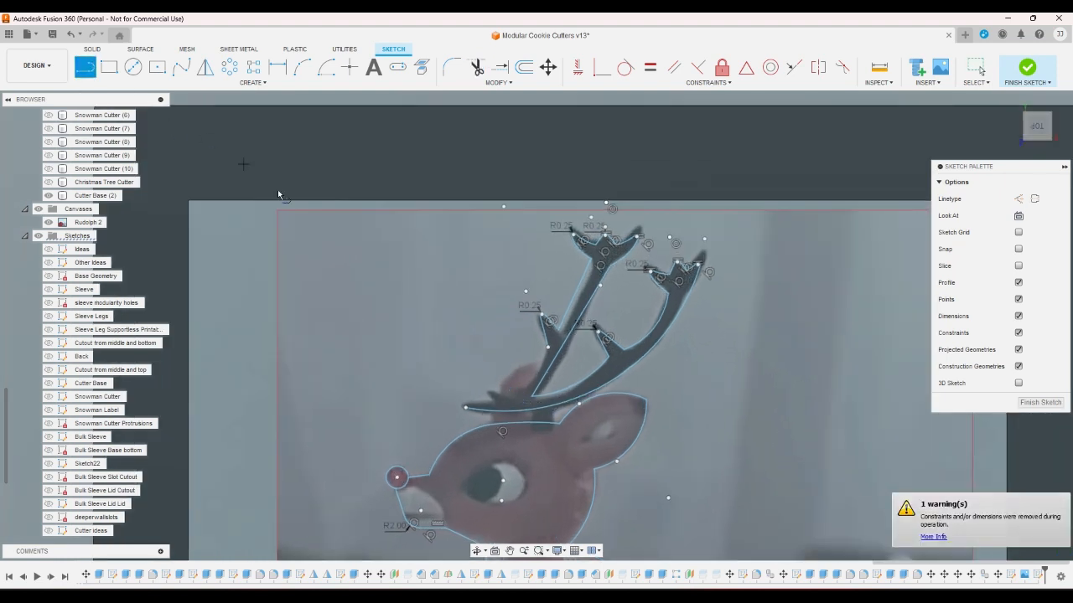
click(465, 408)
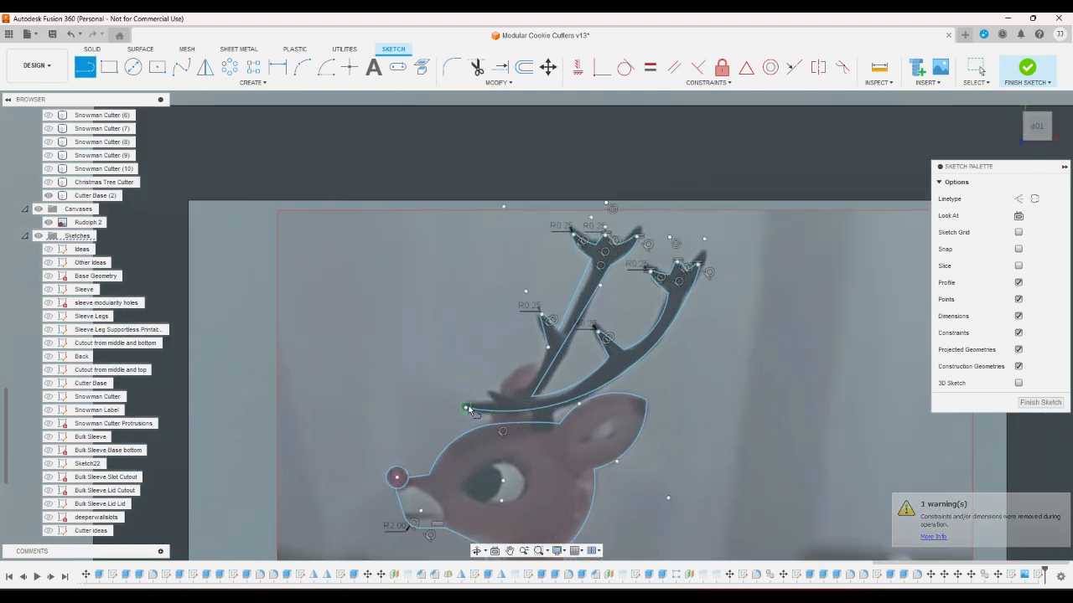
click(546, 342)
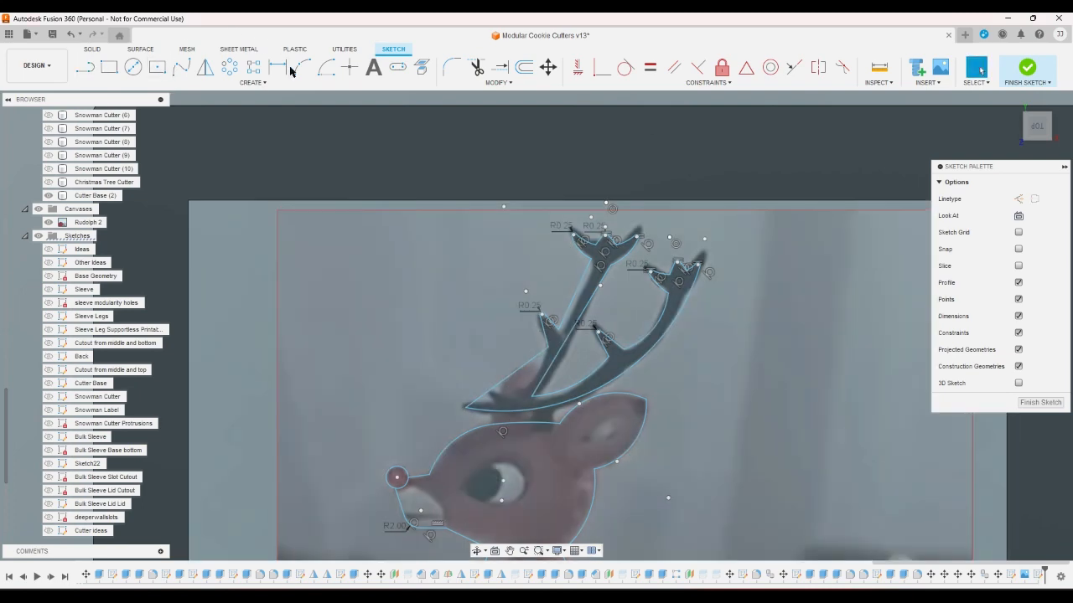
Step: Draw a three-point arc from the front antler's lower tip up to the base of its forward side tine
click(301, 67)
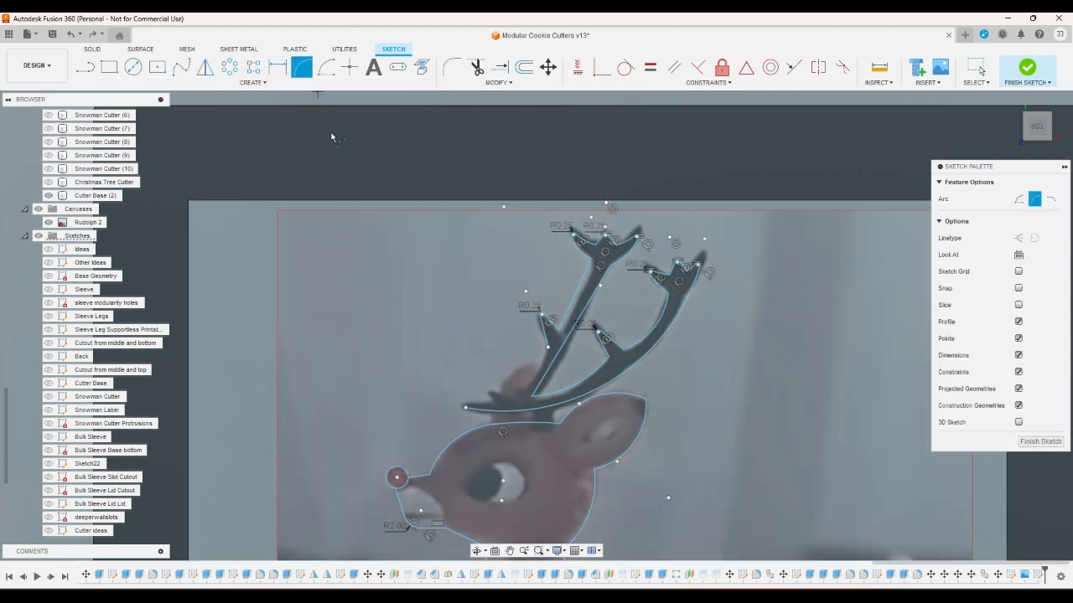
click(465, 408)
click(547, 351)
Step: Round the front antler's lower tip above the head with a 0.25 mm fillet
click(452, 68)
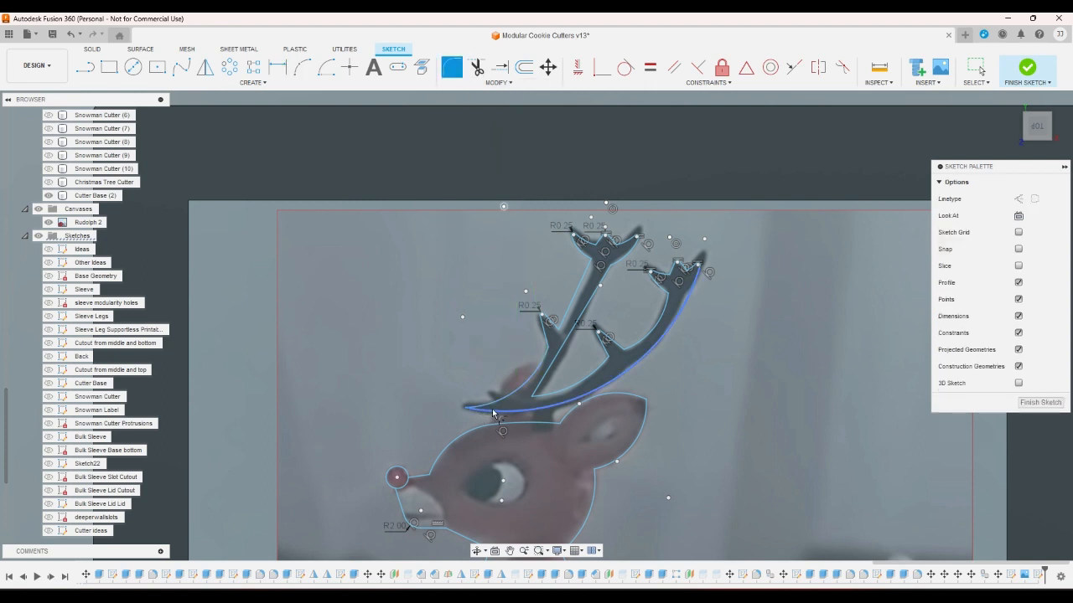
click(462, 406)
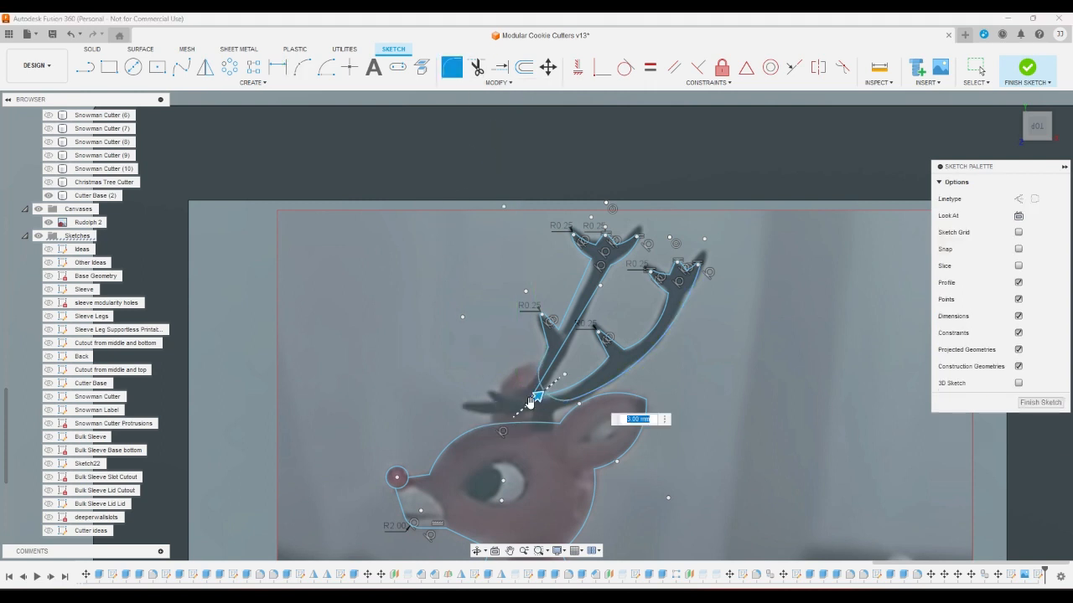
drag(530, 402, 470, 407)
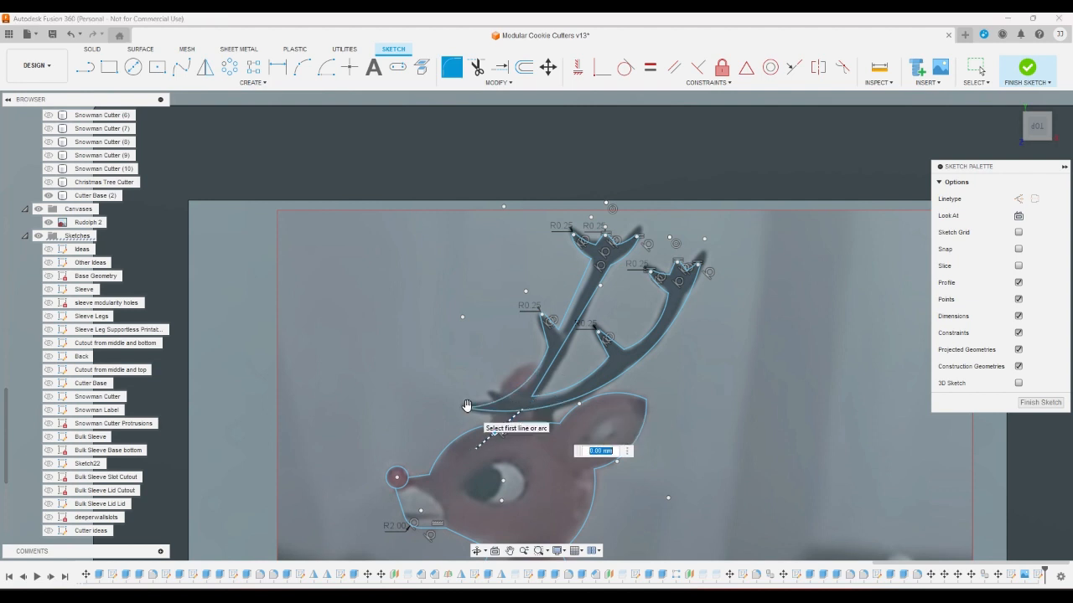
text(25)
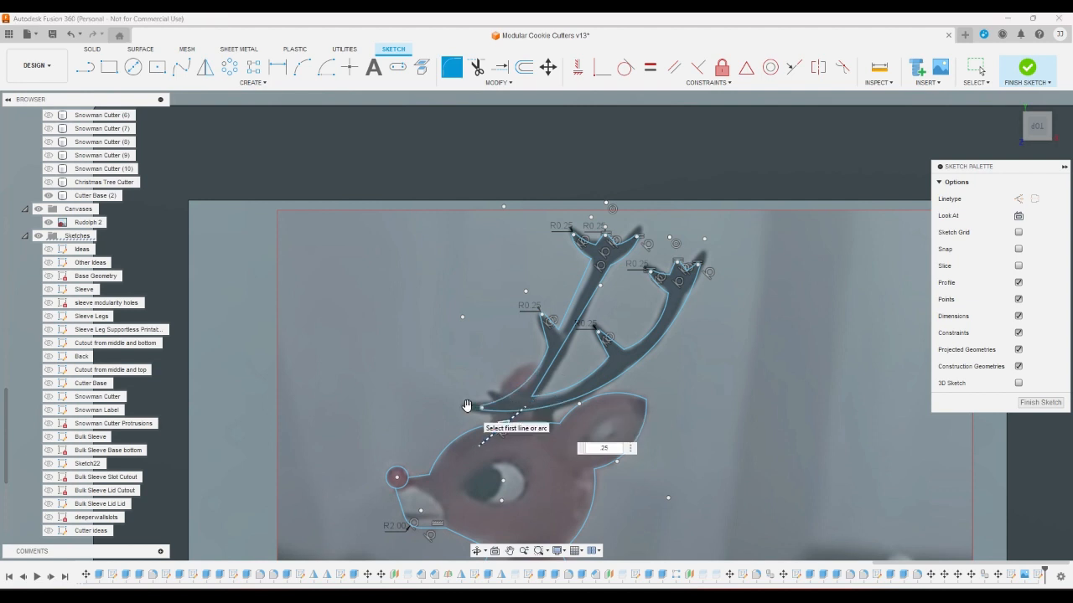
key(Return)
scroll(467, 410, down, 2)
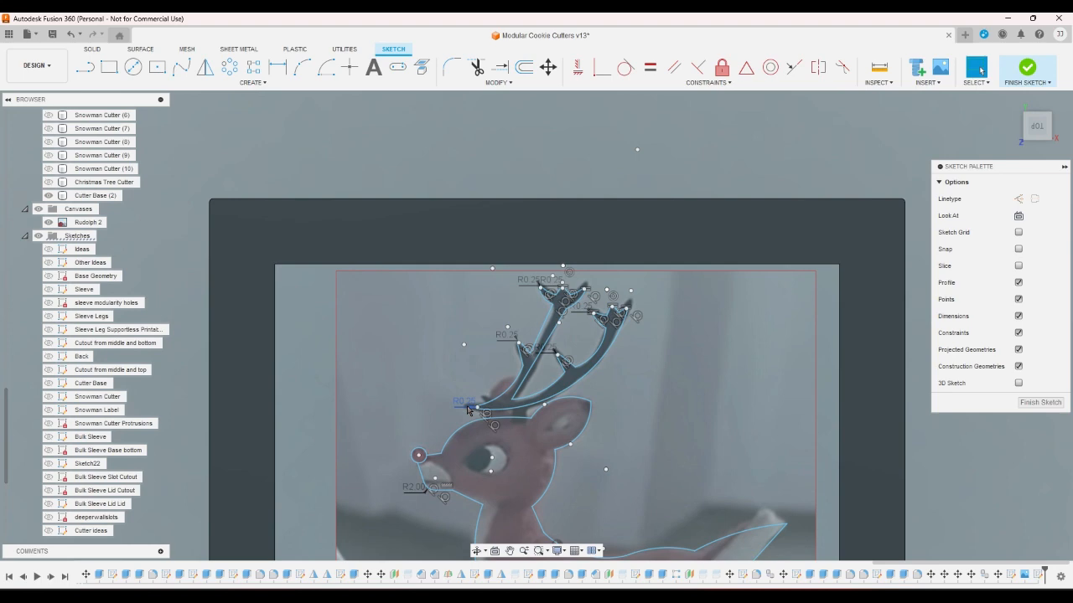
Step: Hide the Rudolph 2 canvas and inspect the complete reindeer sketch inside the cutter base frame
scroll(467, 410, up, 3)
key(l)
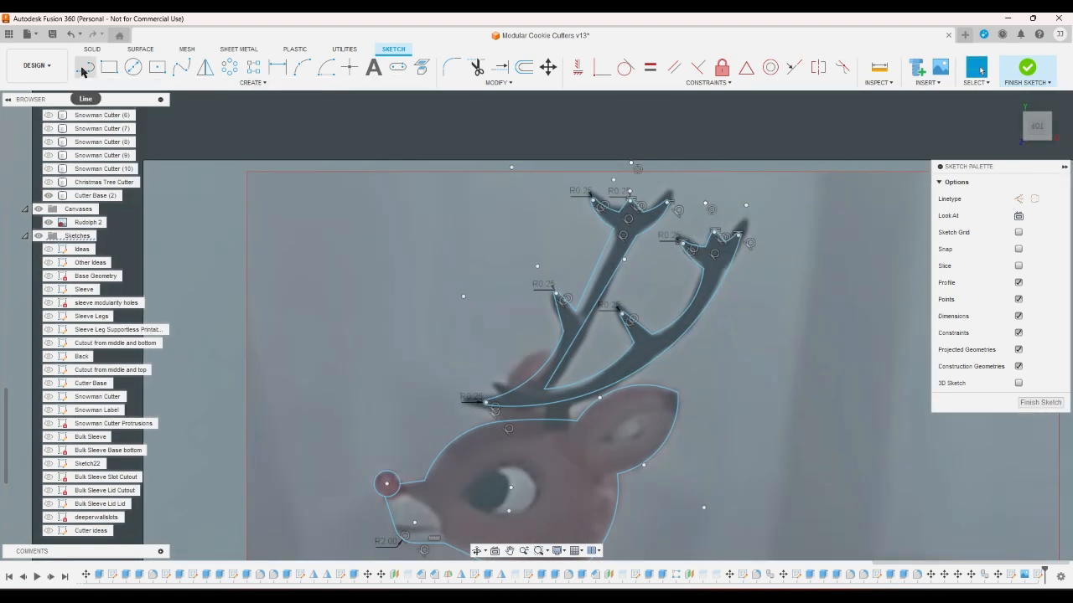
click(48, 222)
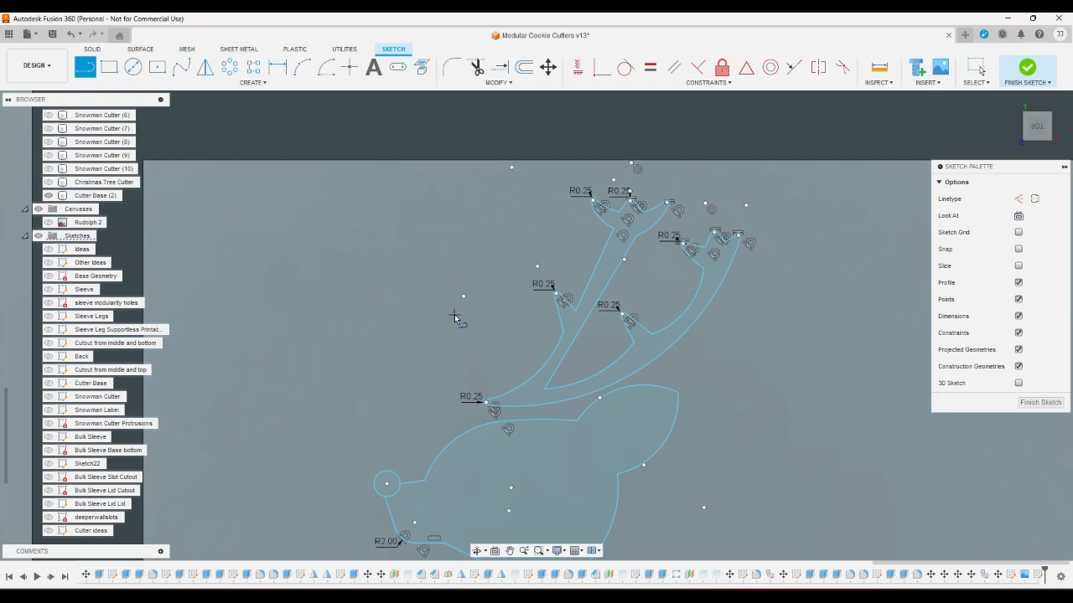
right_drag(425, 319, 420, 320)
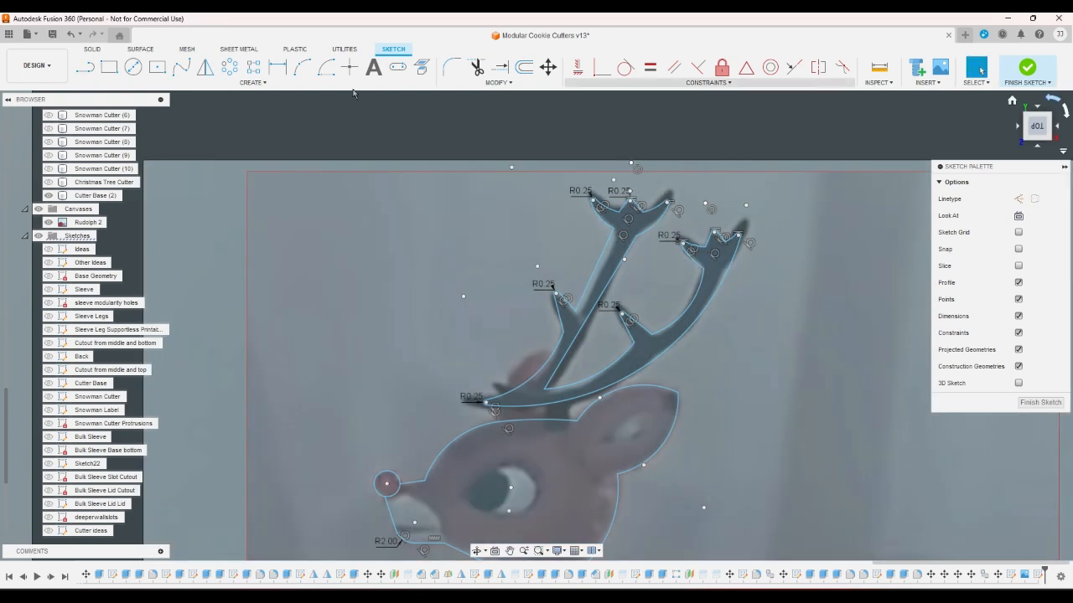
click(49, 222)
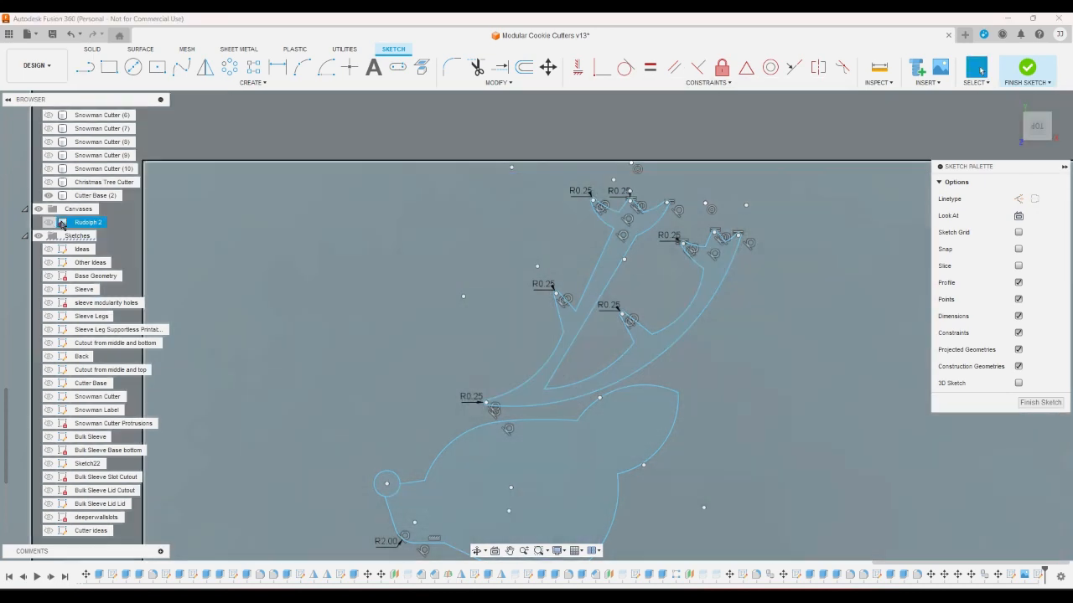
click(1036, 126)
scroll(778, 258, down, 10)
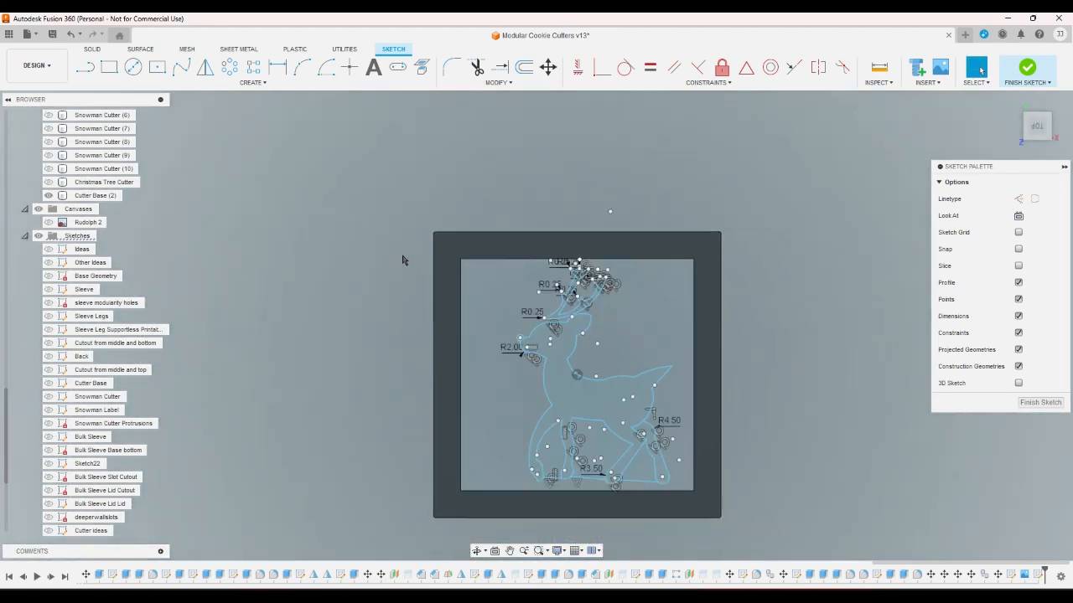
scroll(561, 432, up, 4)
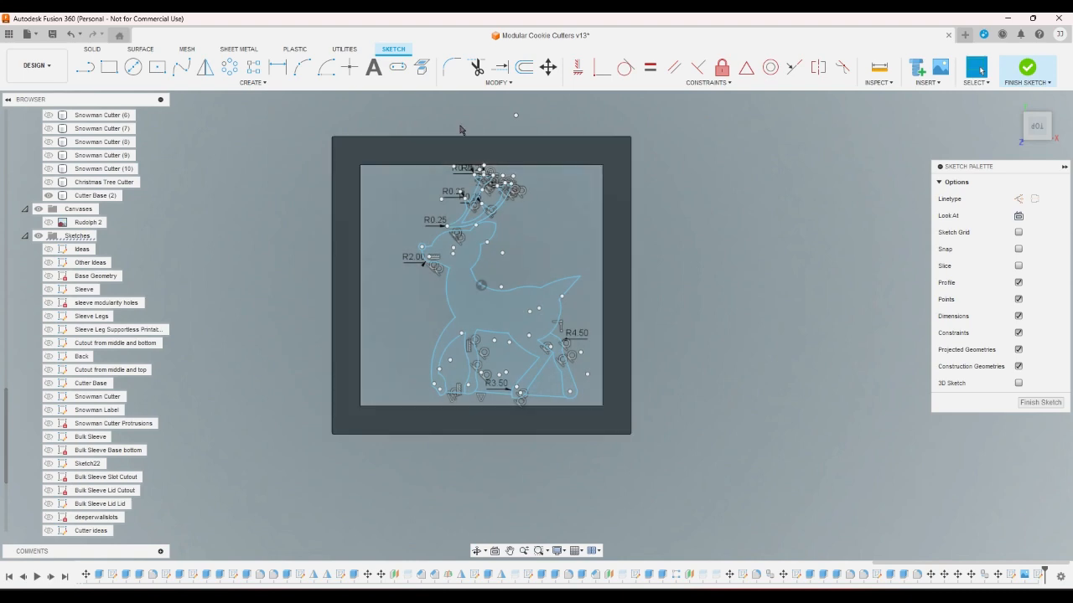
scroll(459, 130, up, 3)
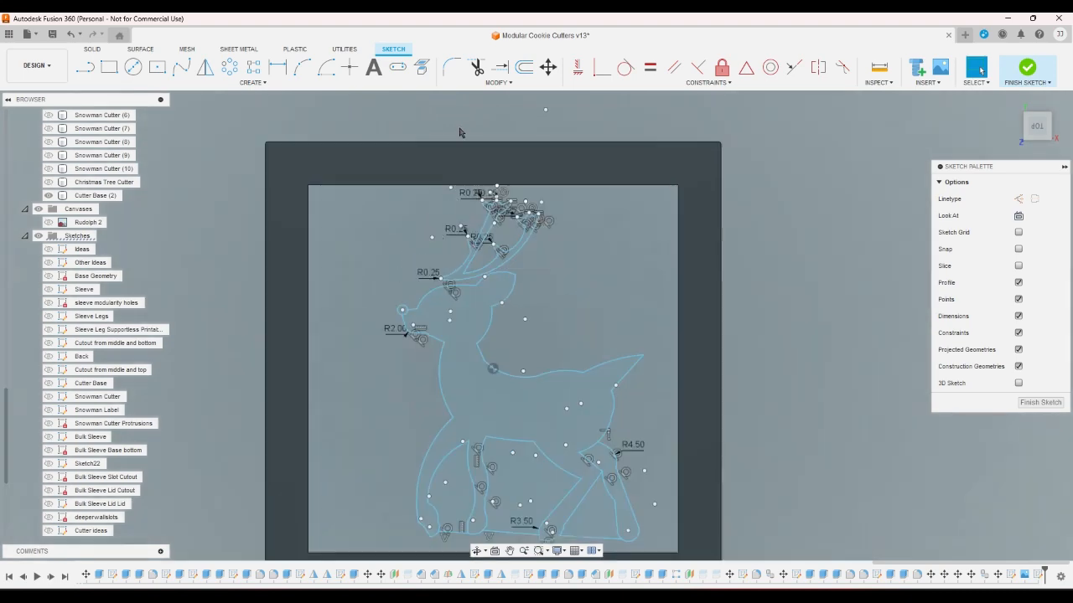
scroll(460, 133, up, 2)
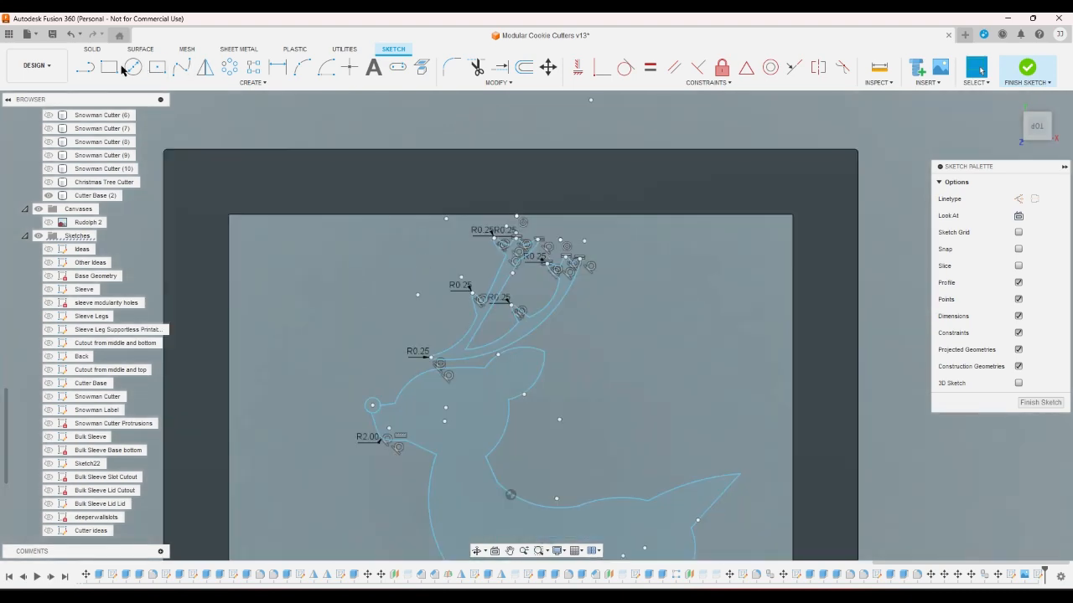
click(85, 67)
scroll(453, 214, up, 4)
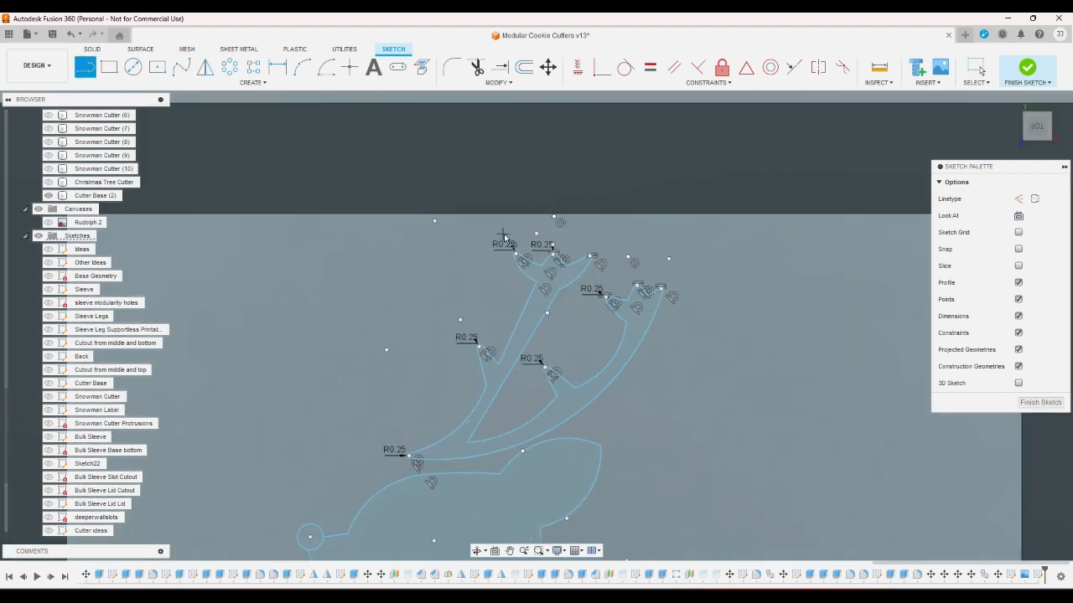
click(503, 237)
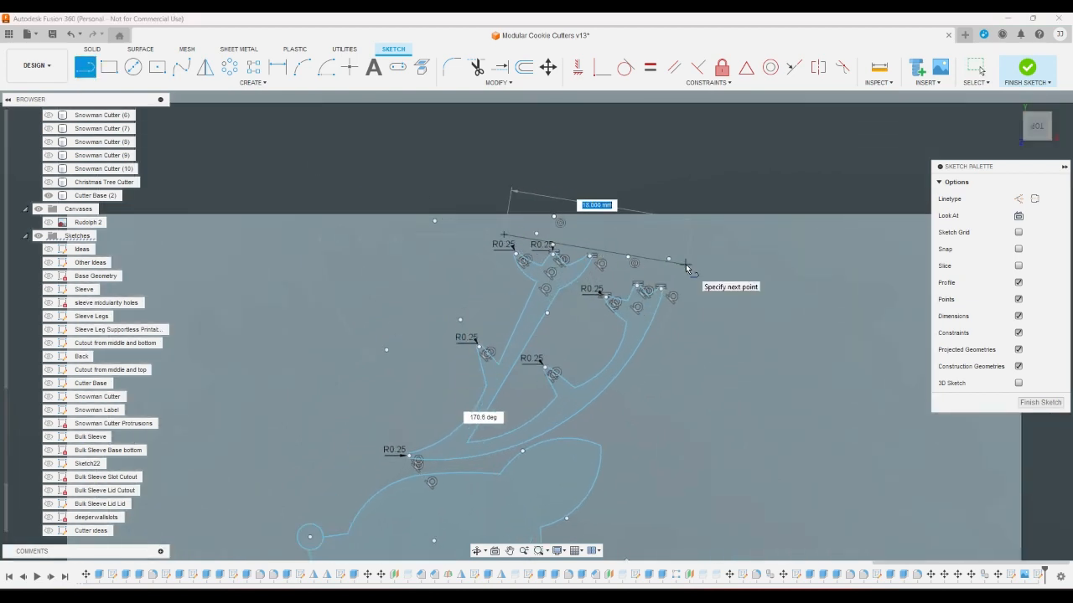
key(Escape)
scroll(634, 256, down, 4)
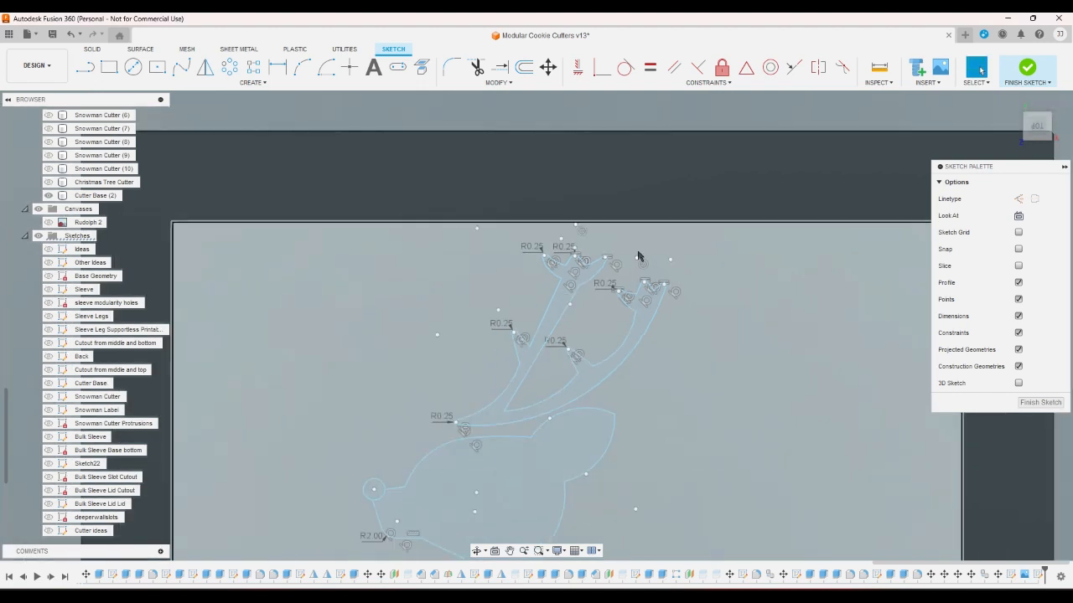
Step: Draw a three-point arc in front of the antlers, from near the lower tip up to just above the foremost fork tip
click(302, 67)
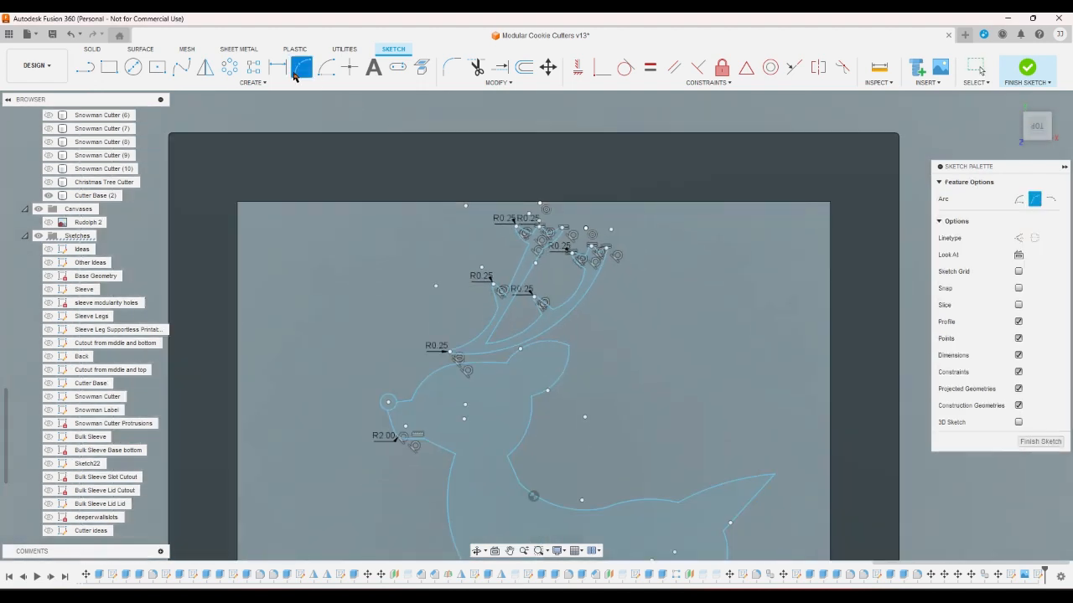
scroll(432, 326, up, 2)
click(434, 353)
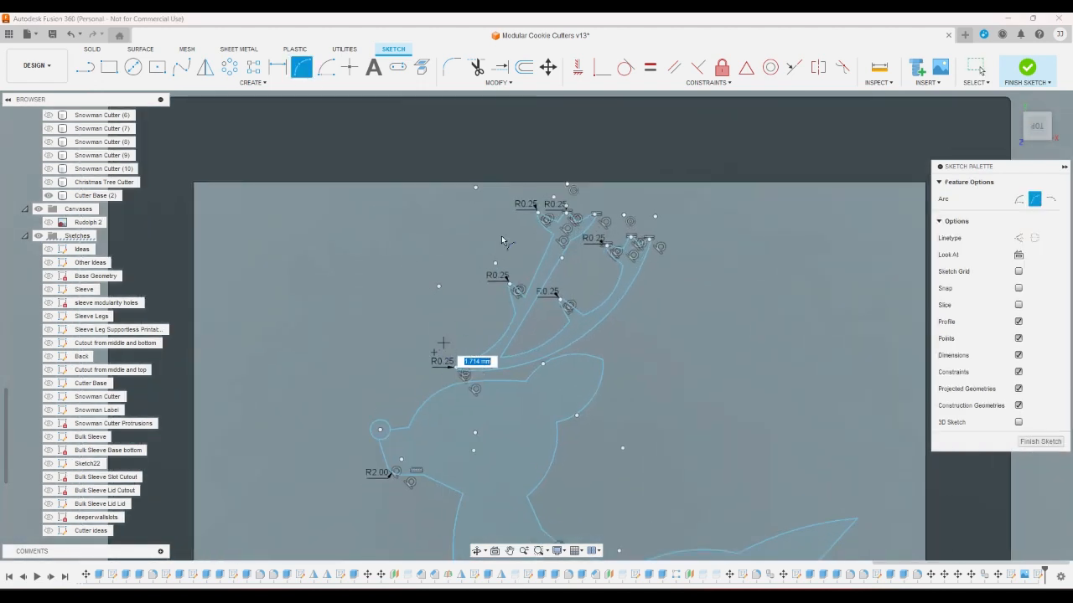
click(523, 198)
click(511, 242)
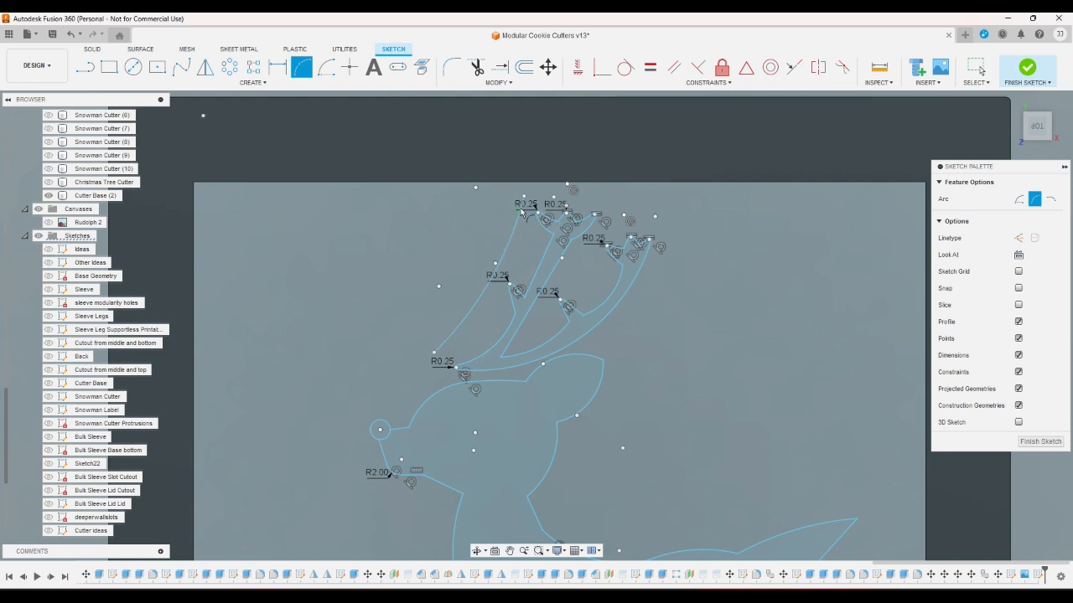
Step: Continue the outer outline with two shallow arcs across the antler tops, ending just beyond the rear antler's outermost tip
click(524, 198)
click(605, 201)
click(571, 206)
click(605, 201)
click(675, 240)
click(656, 233)
Step: Draw an arc from the outline's rear upper corner, behind the rear antler, down to the top of the ear
click(673, 241)
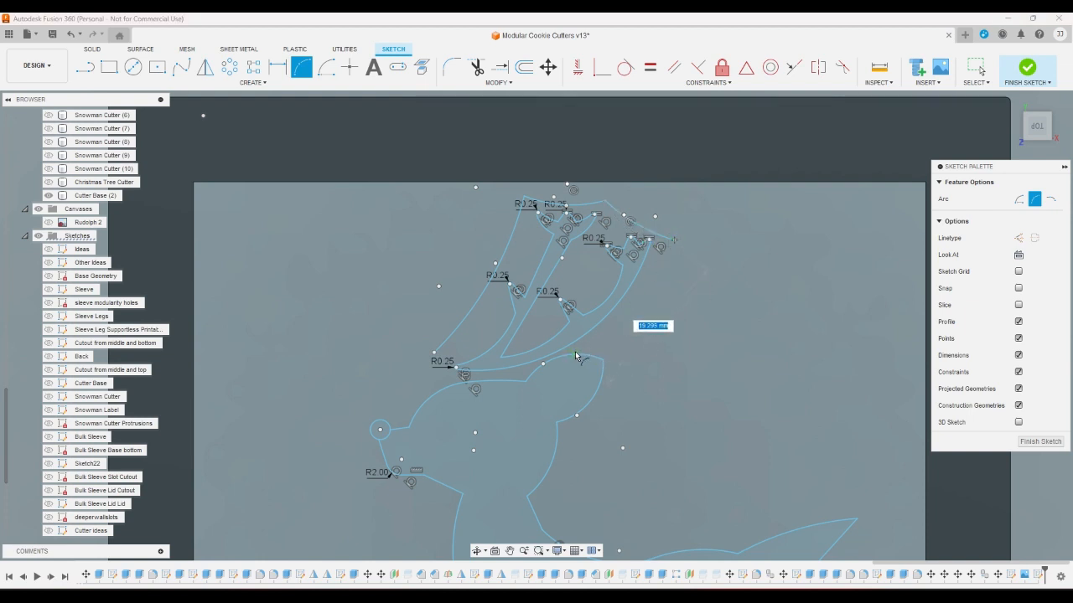
click(560, 357)
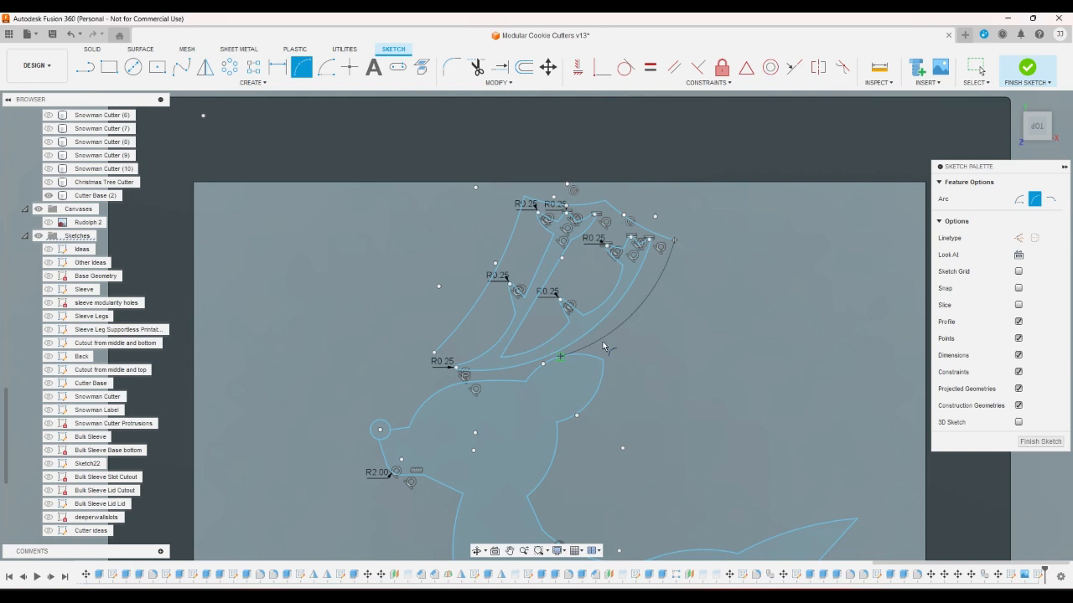
key(Escape)
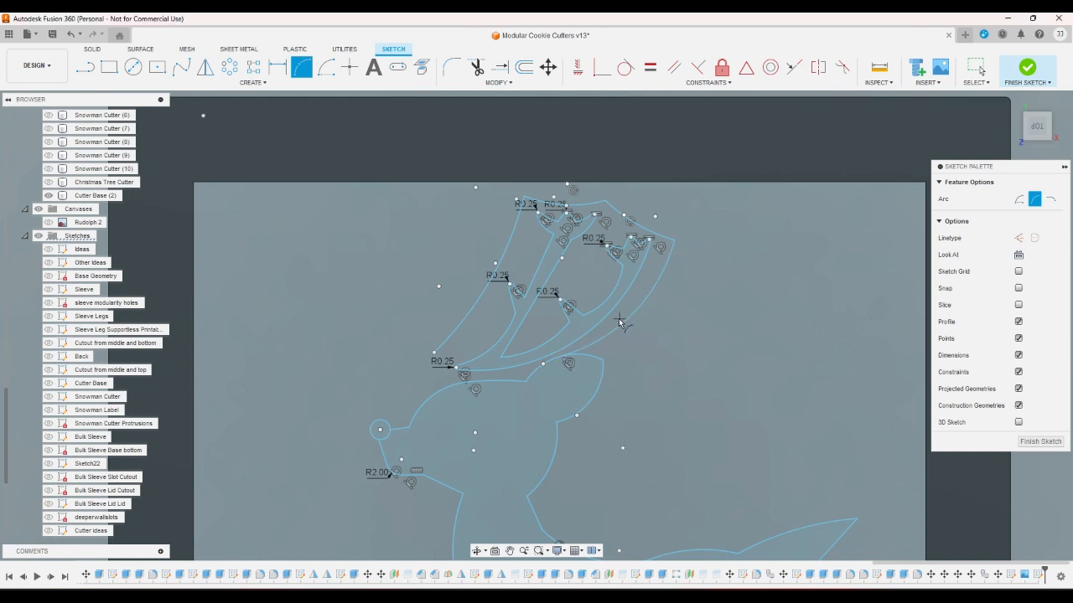
Step: Move the lower end of the outer front arc to just below the antler's lowest tip
right_click(448, 373)
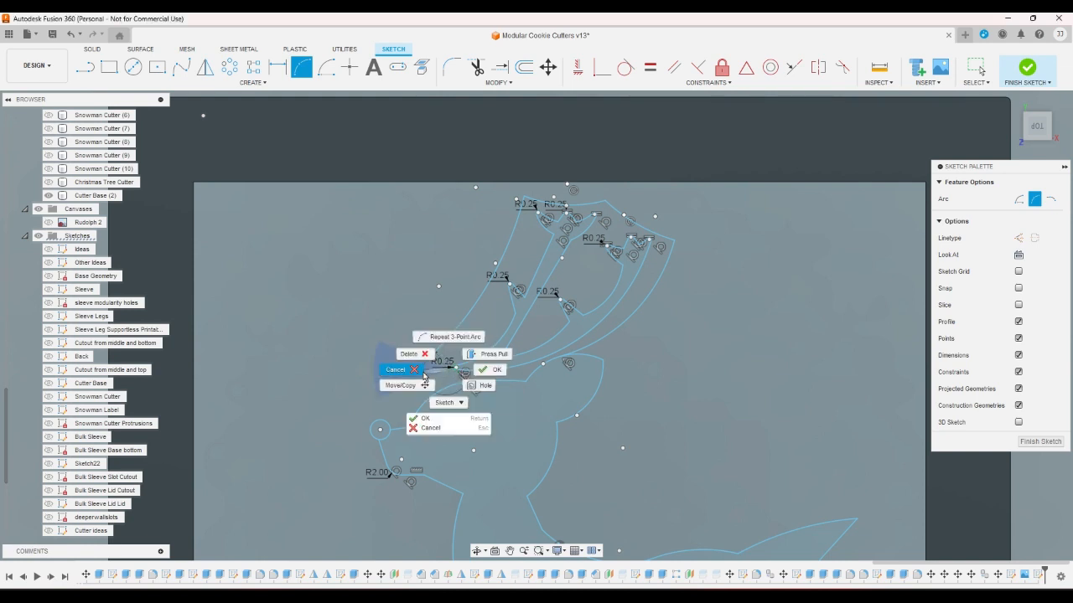
click(411, 372)
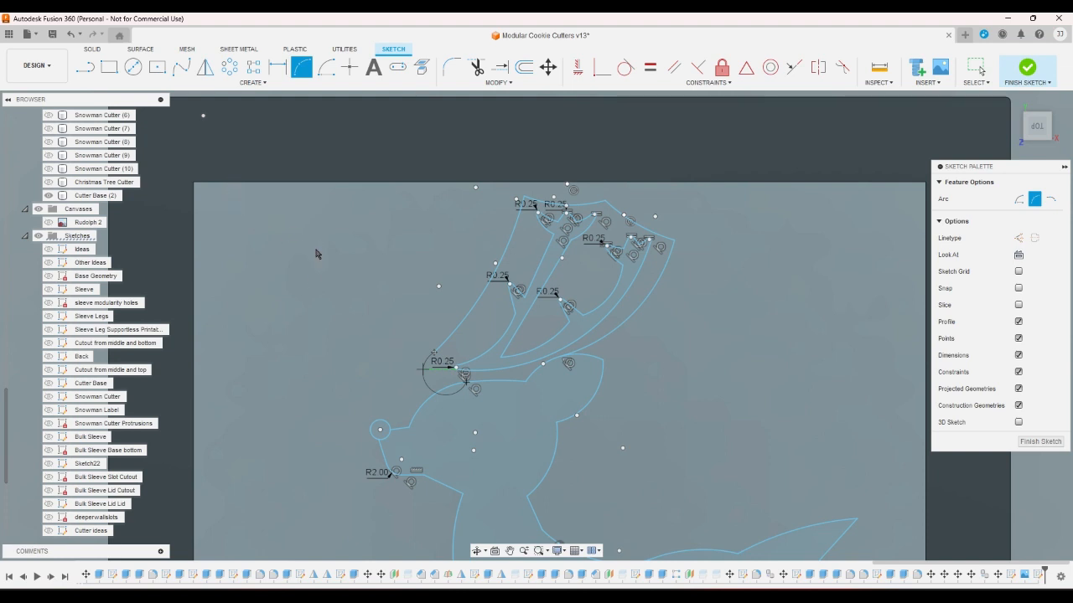
key(Escape)
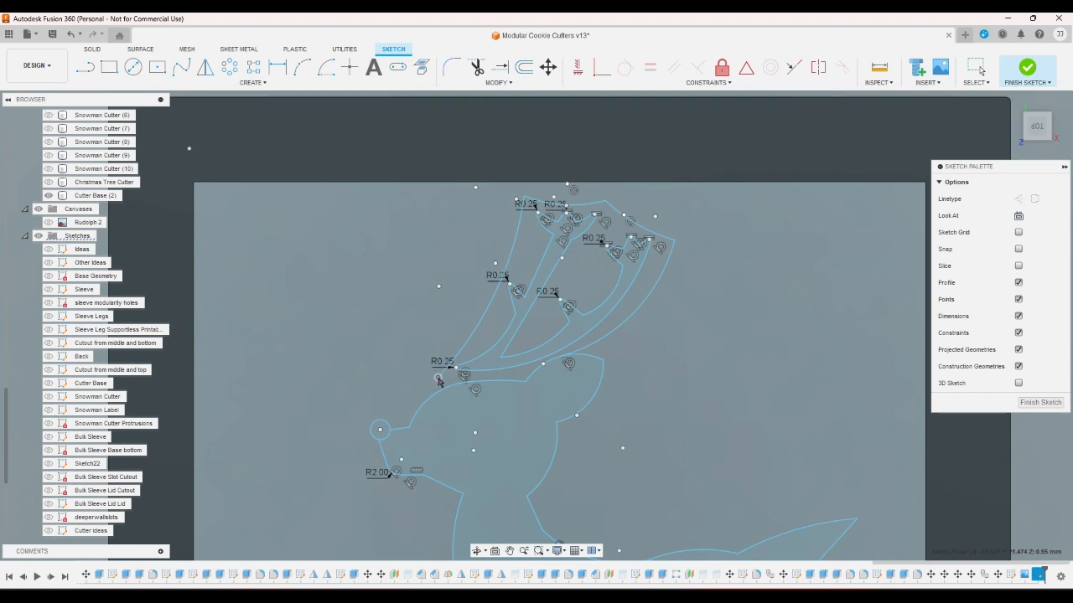
Step: Draw a small three-point arc connecting the top of the head to the outer front arc near its lower end
scroll(563, 369, up, 3)
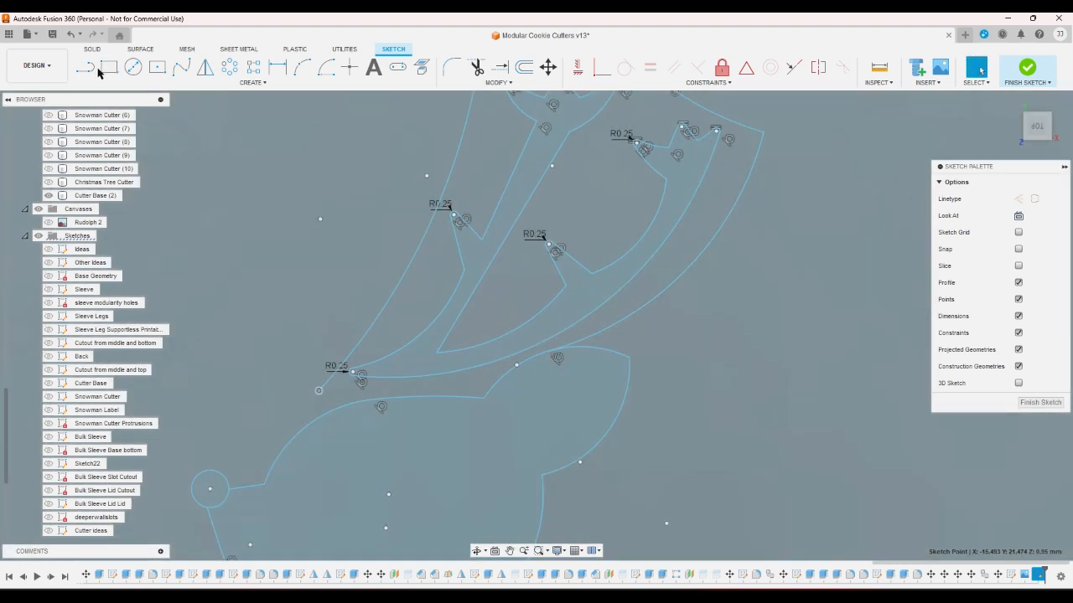
click(303, 68)
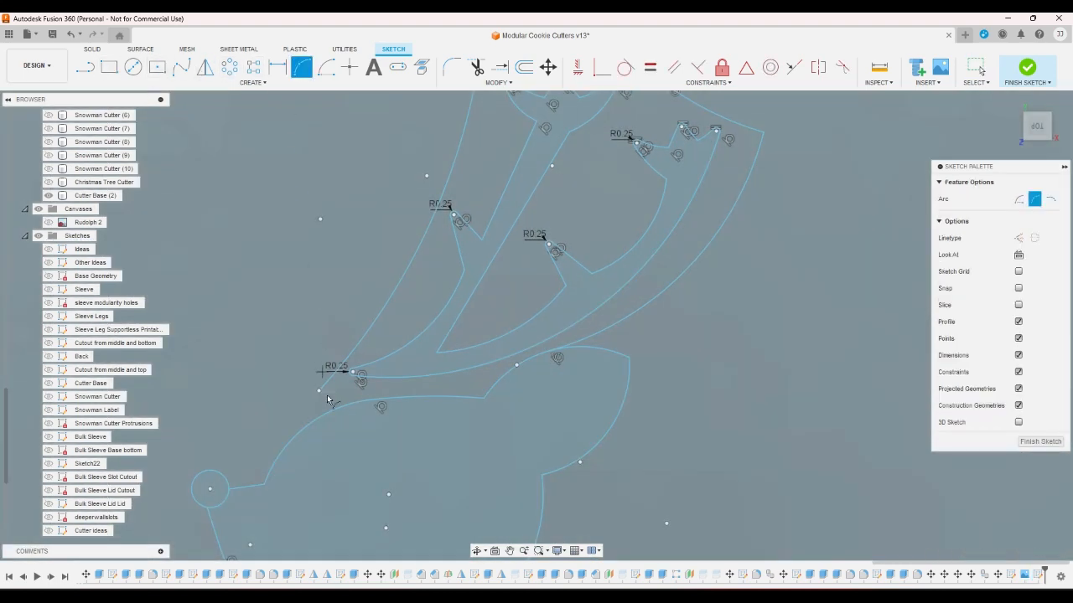
click(319, 390)
right_click(324, 395)
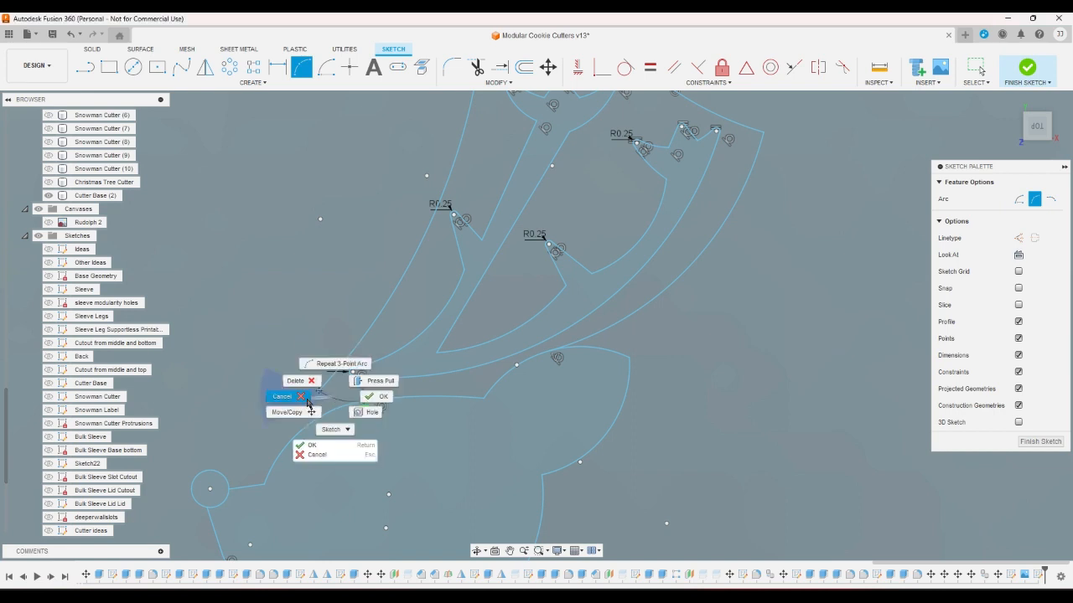
click(283, 394)
click(303, 67)
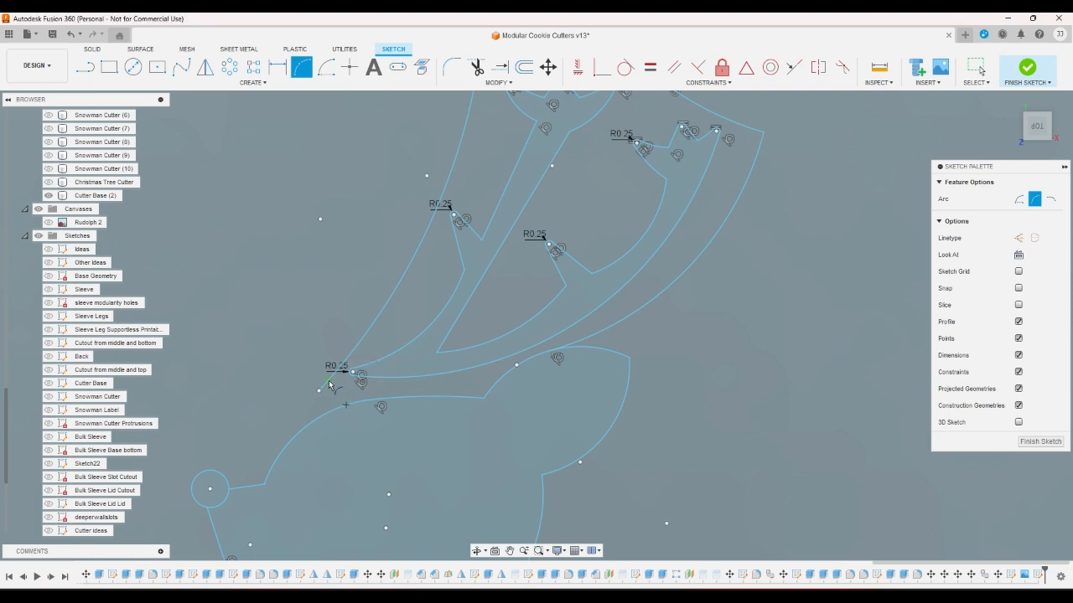
Step: Trim the short end of the outer front arc that overhangs the small connecting arc
click(476, 67)
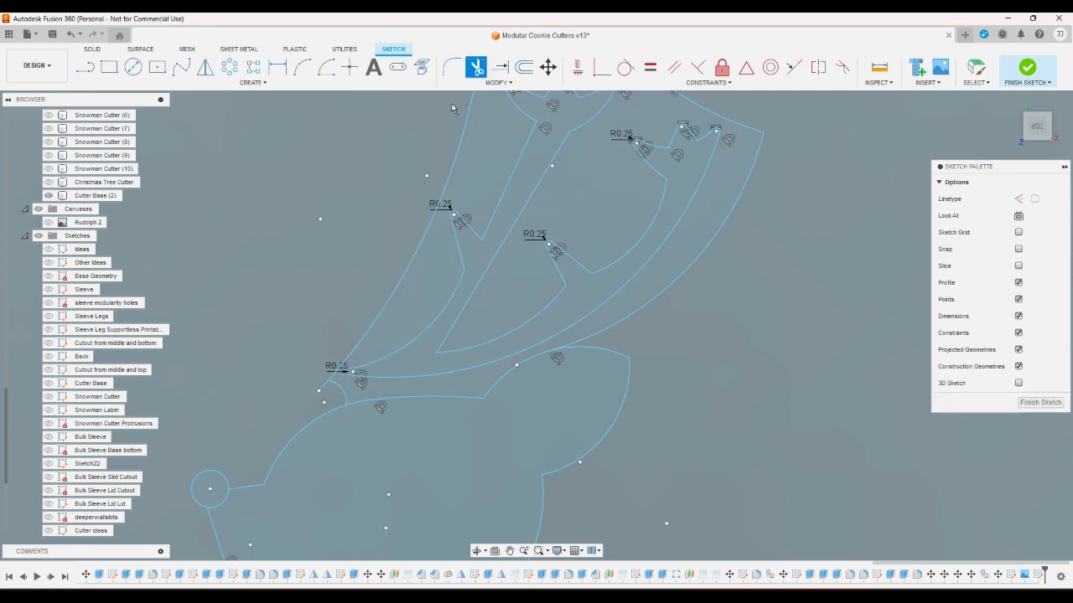
click(328, 390)
click(323, 388)
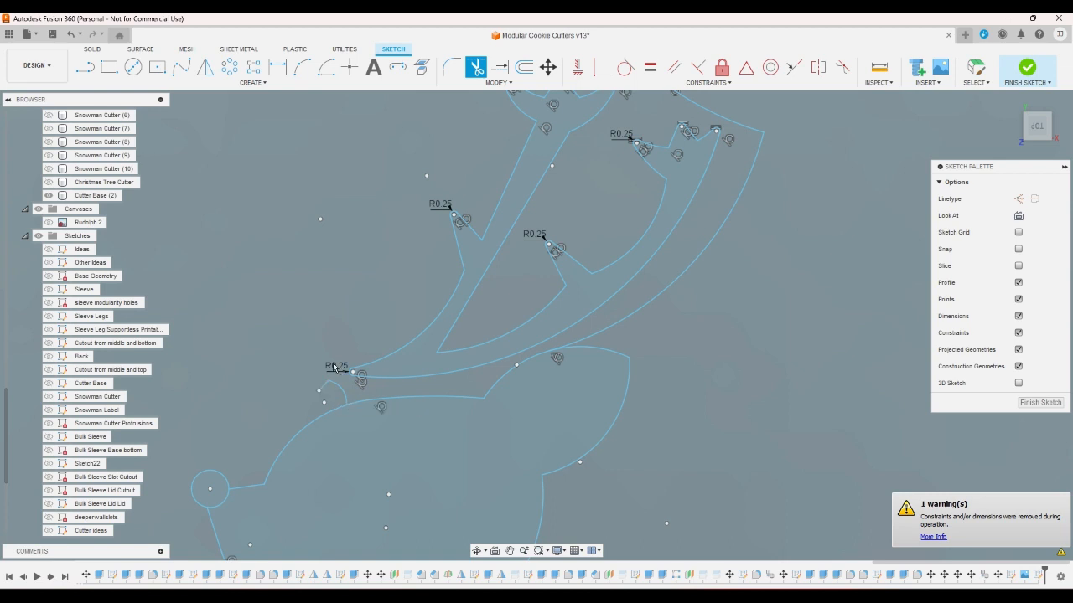
key(ctrl+z)
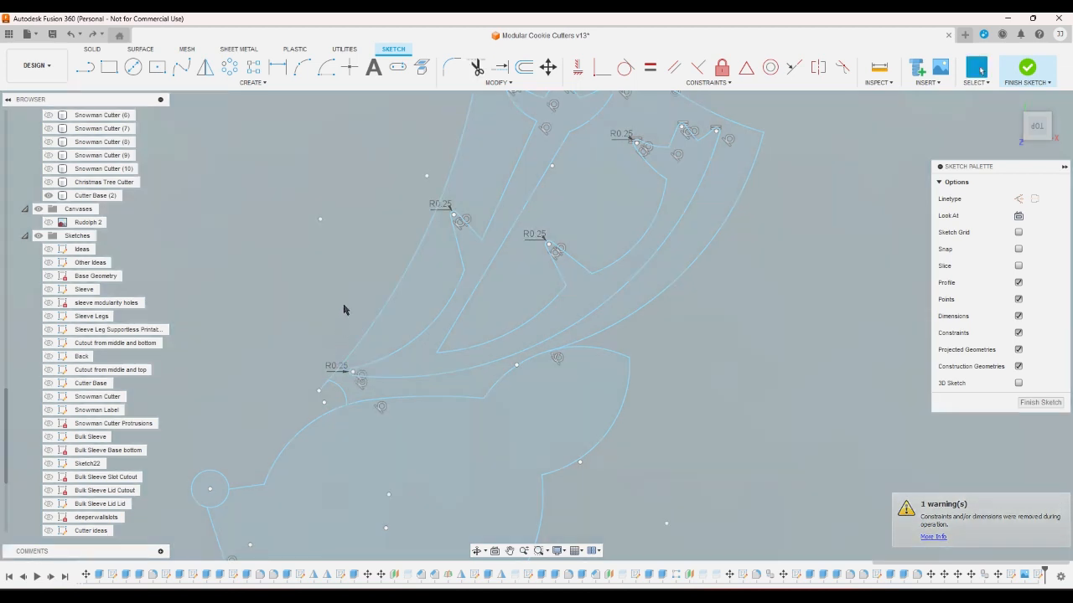
key(t)
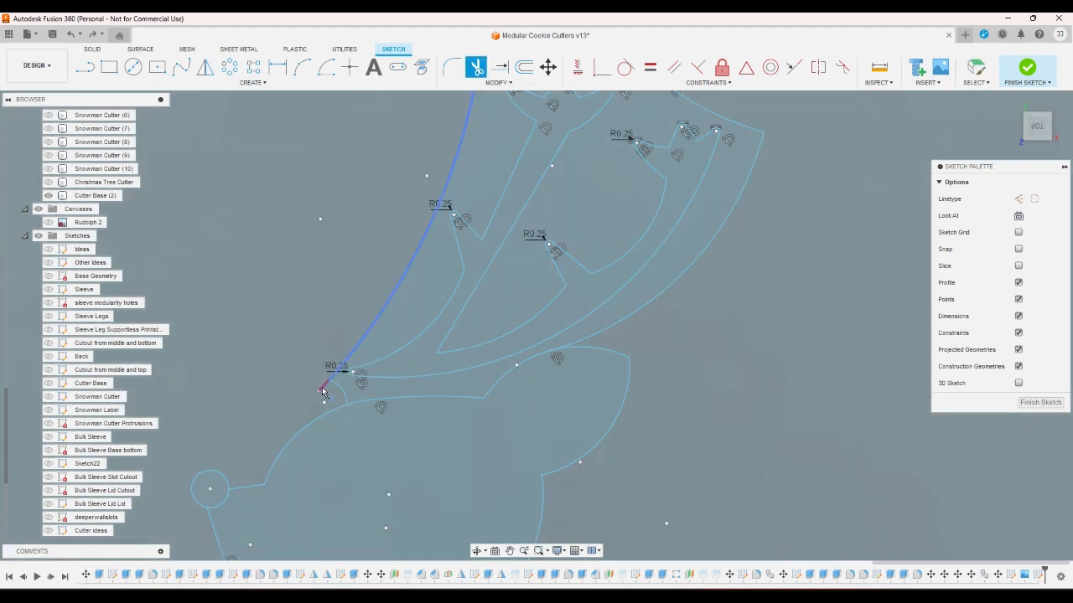
click(322, 390)
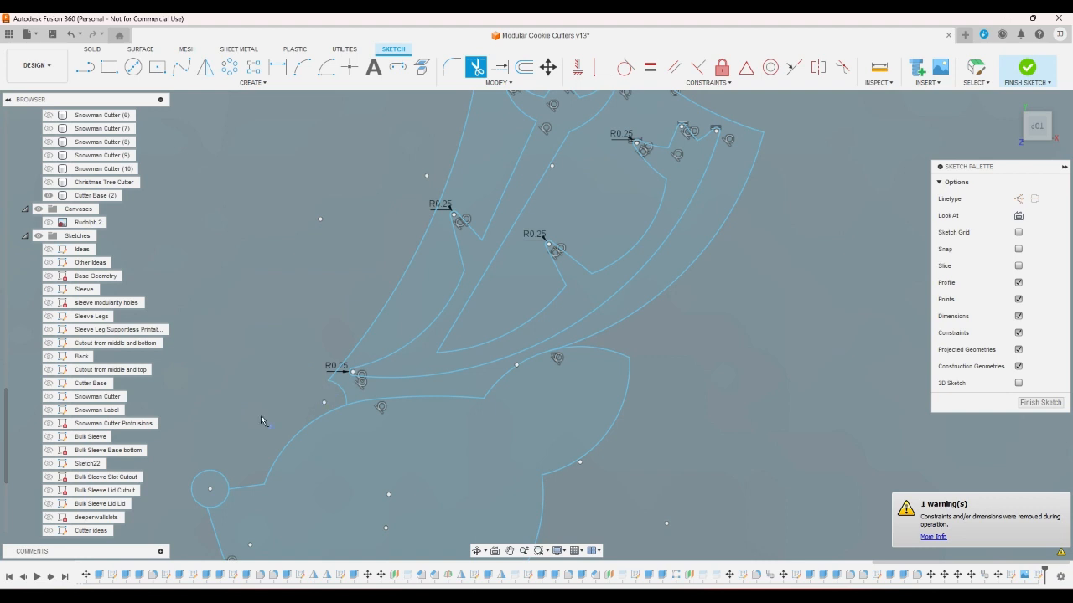
Step: Examine where the outer antler contour meets the head and ear, including the outer rear arc's lower end
right_click(748, 342)
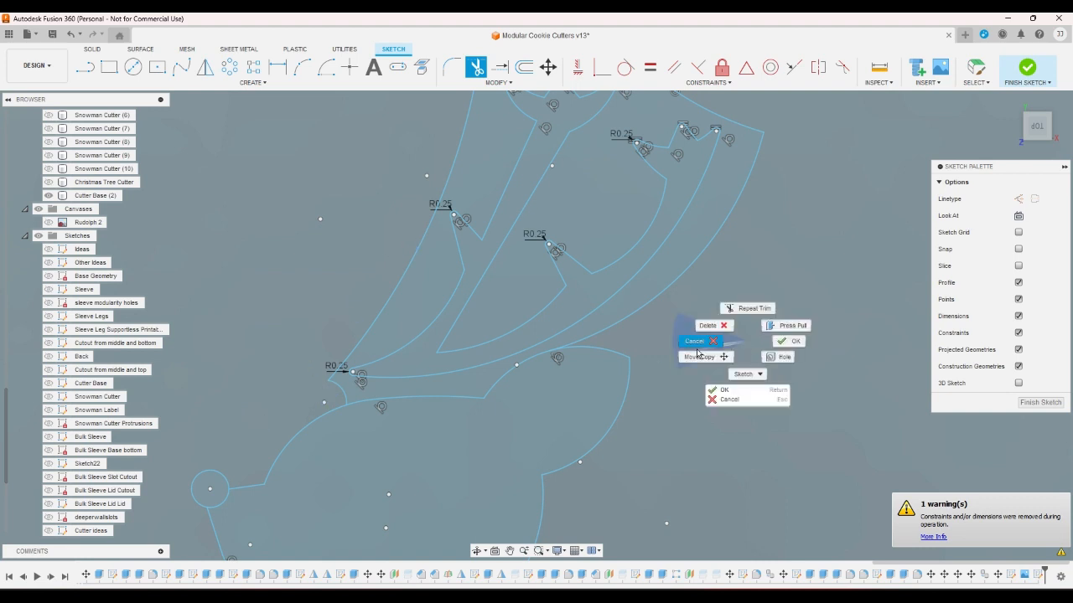
click(697, 344)
click(689, 310)
scroll(606, 282, down, 6)
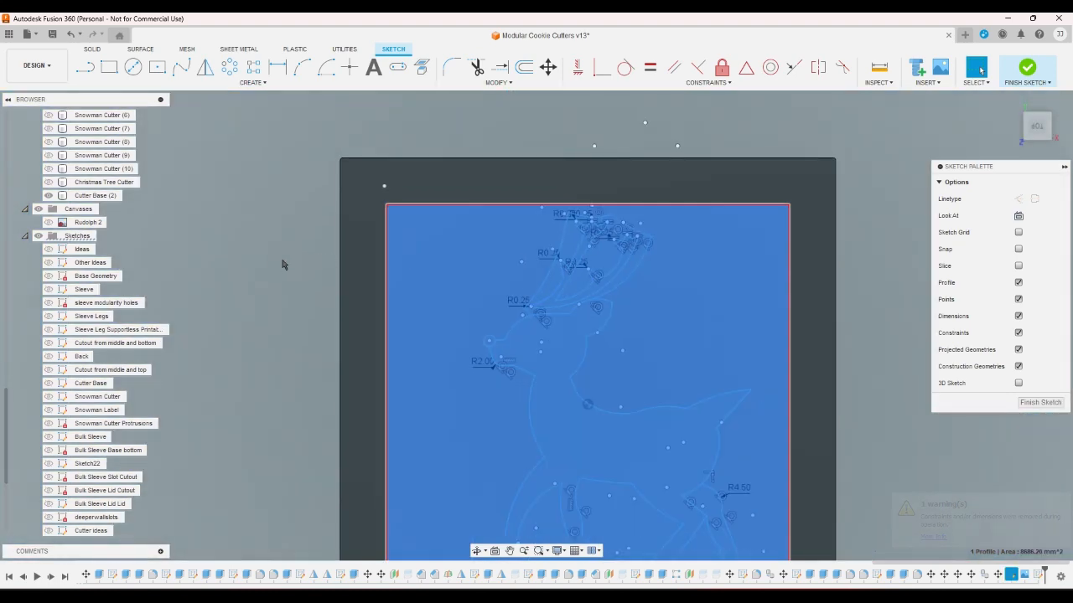
scroll(273, 267, up, 3)
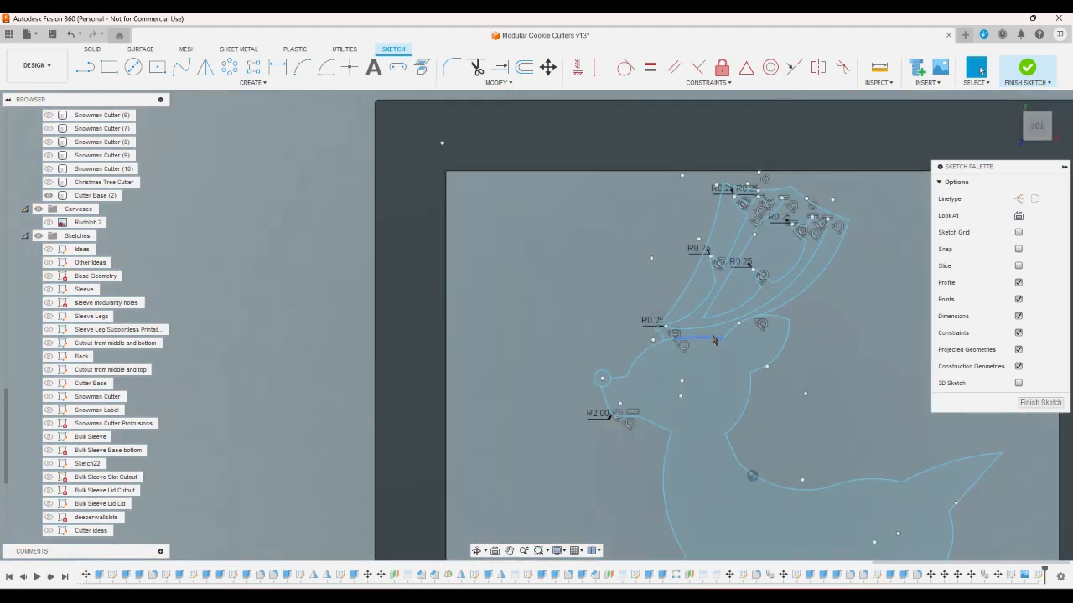
scroll(714, 338, up, 6)
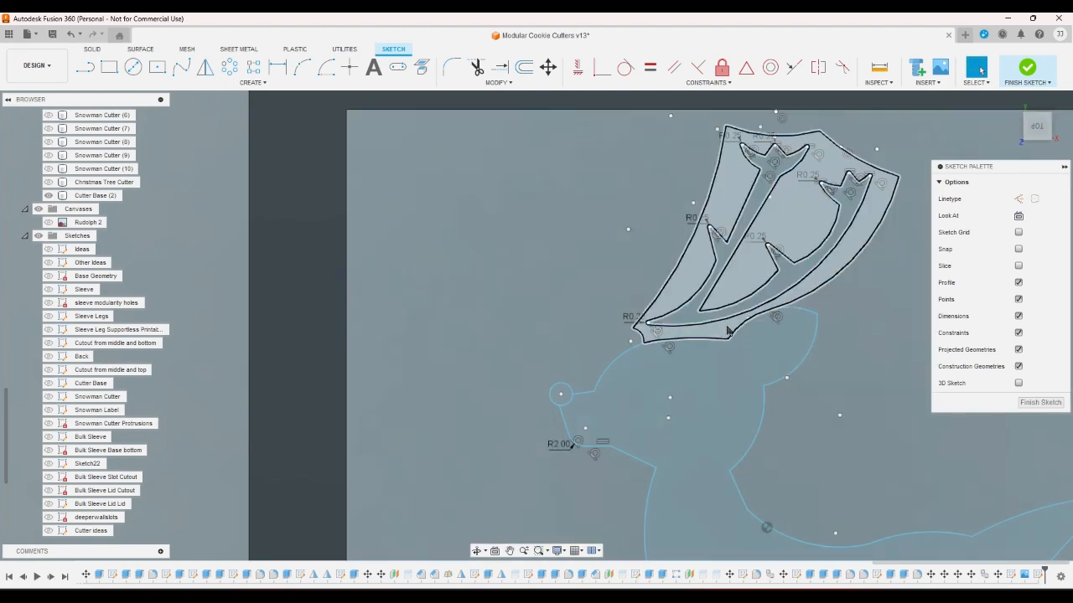
scroll(654, 311, up, 6)
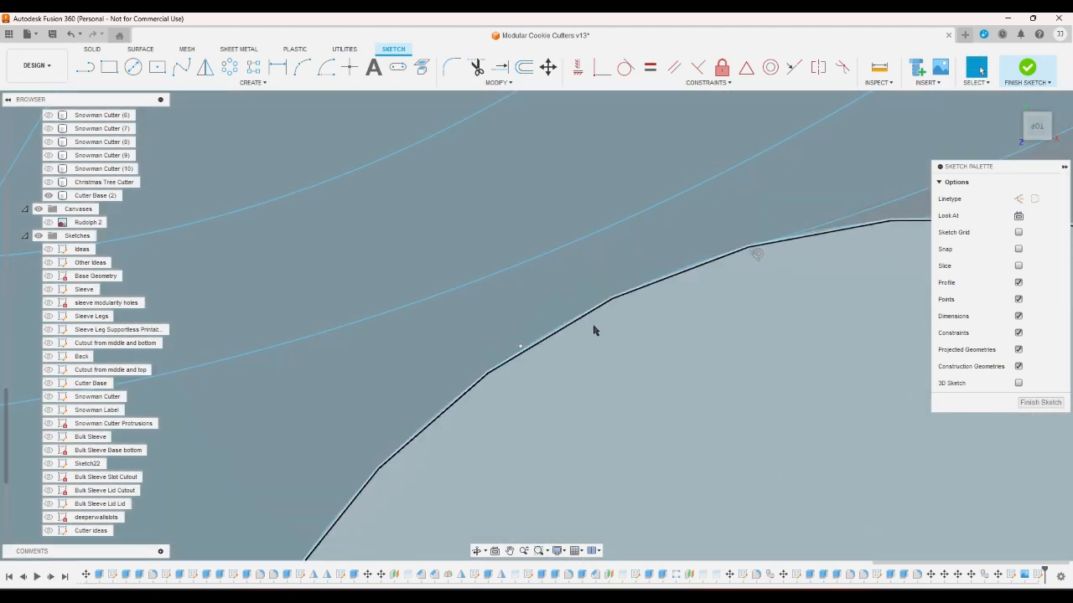
scroll(510, 349, down, 5)
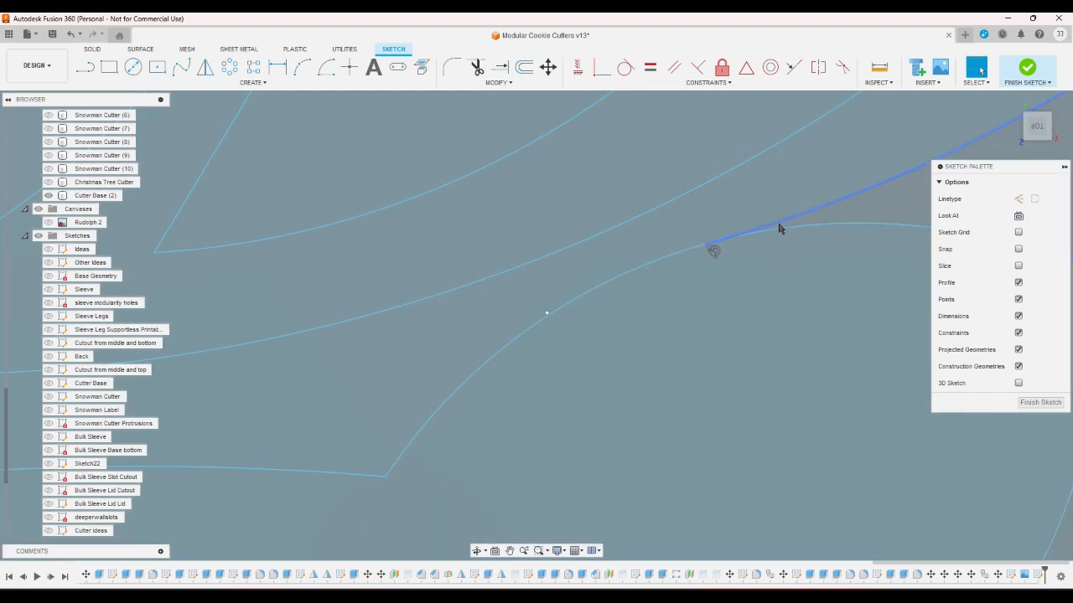
click(778, 228)
scroll(694, 232, down, 6)
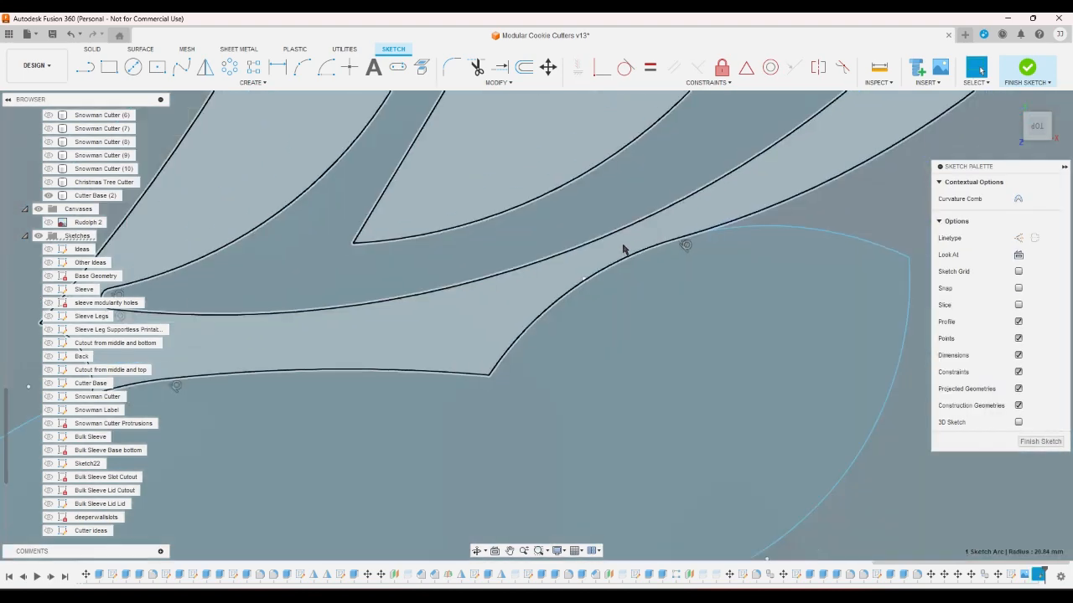
scroll(36, 207, up, 5)
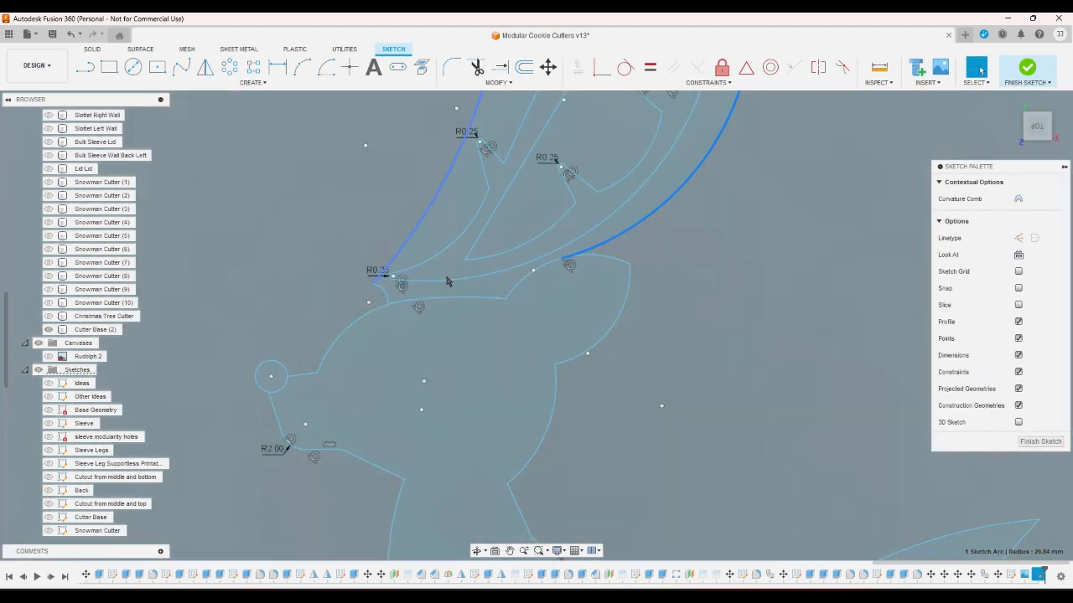
scroll(499, 261, down, 5)
click(794, 206)
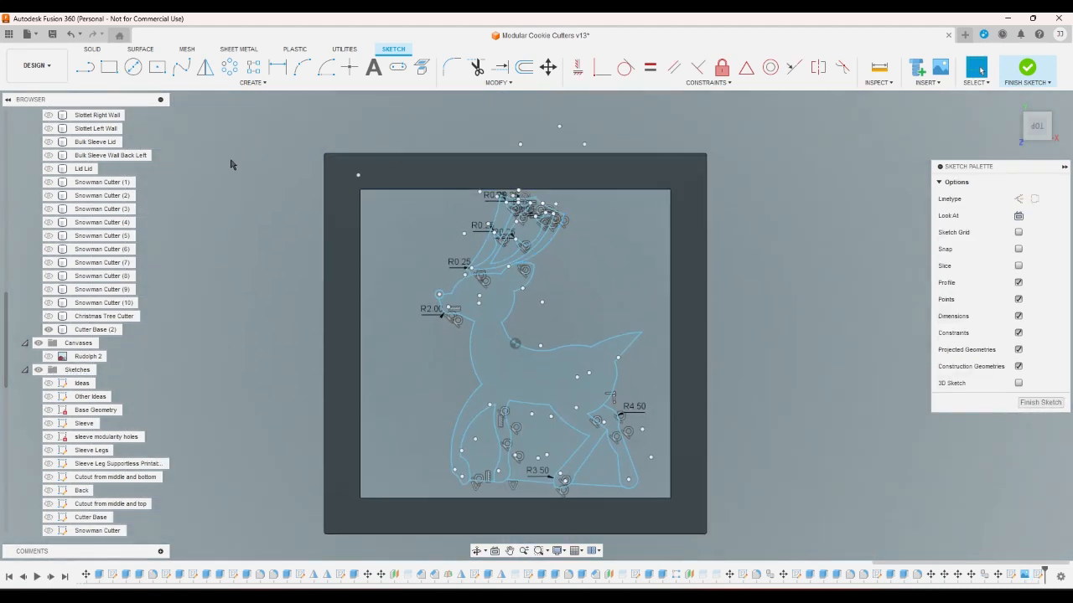
Step: Hide the Cutter Base (2) body and check whether the outer antler contour forms a closed profile
click(49, 330)
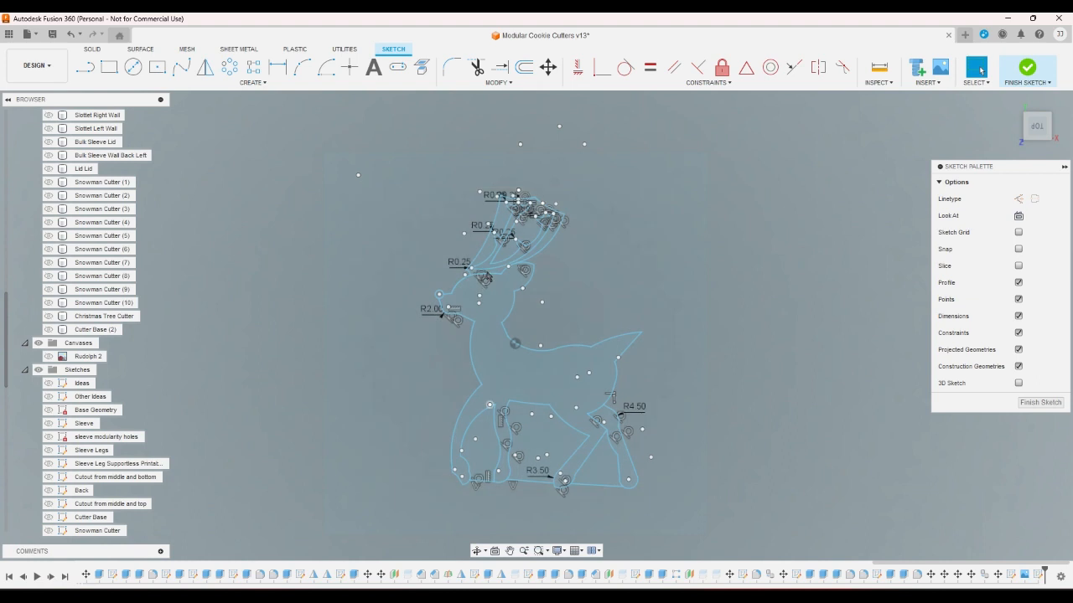
click(491, 252)
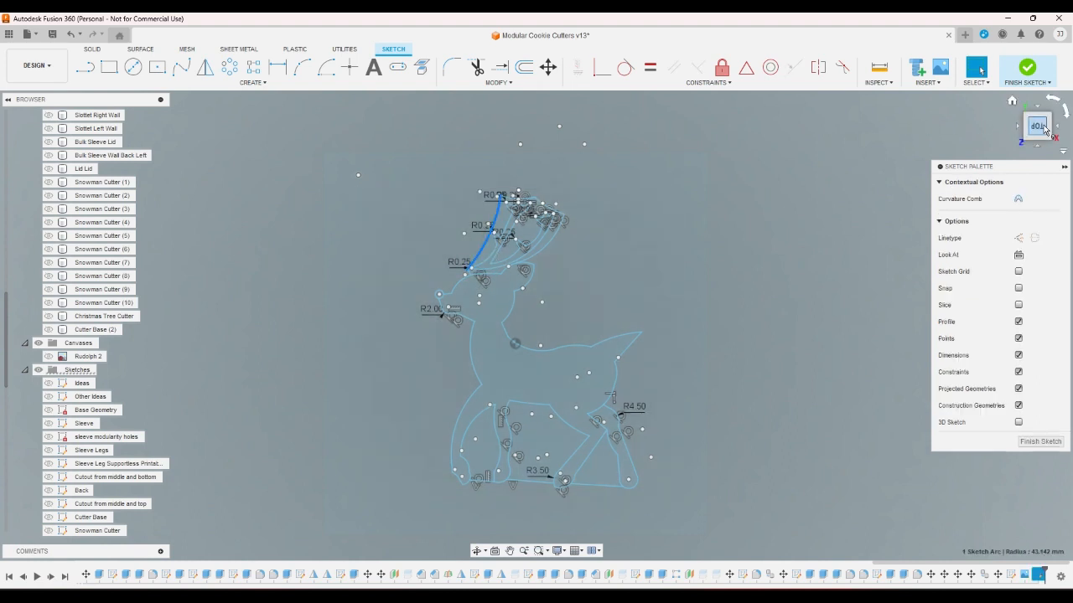
click(893, 184)
scroll(539, 191, up, 8)
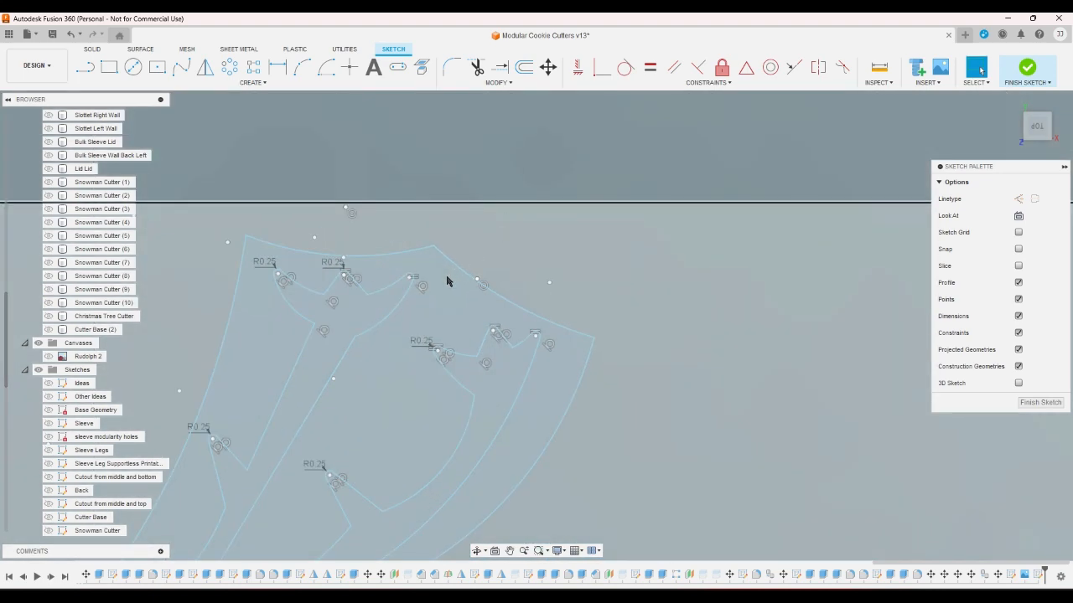
click(464, 281)
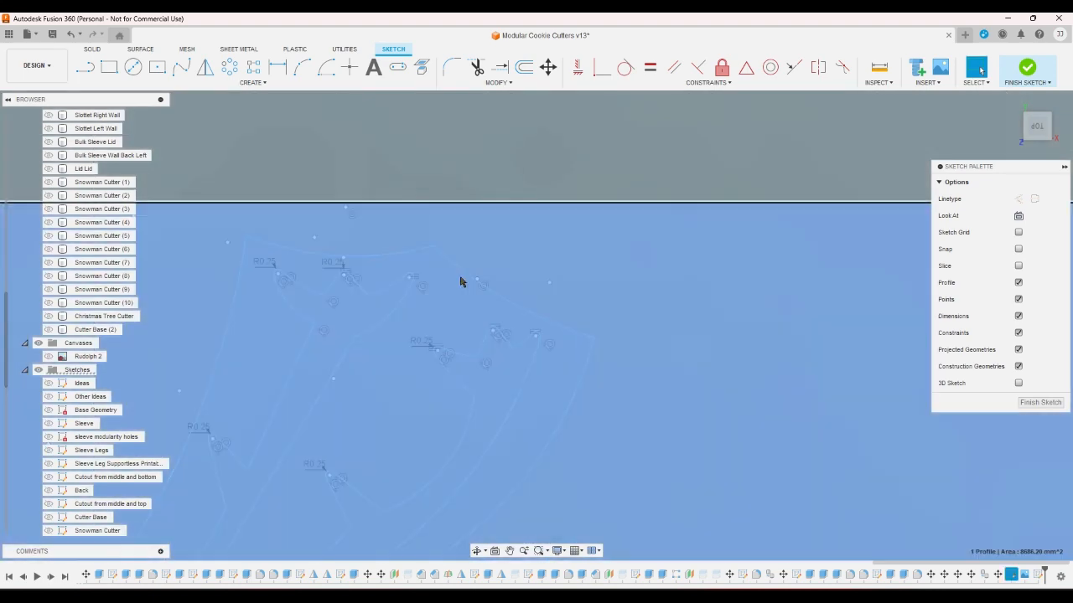
scroll(654, 236, down, 5)
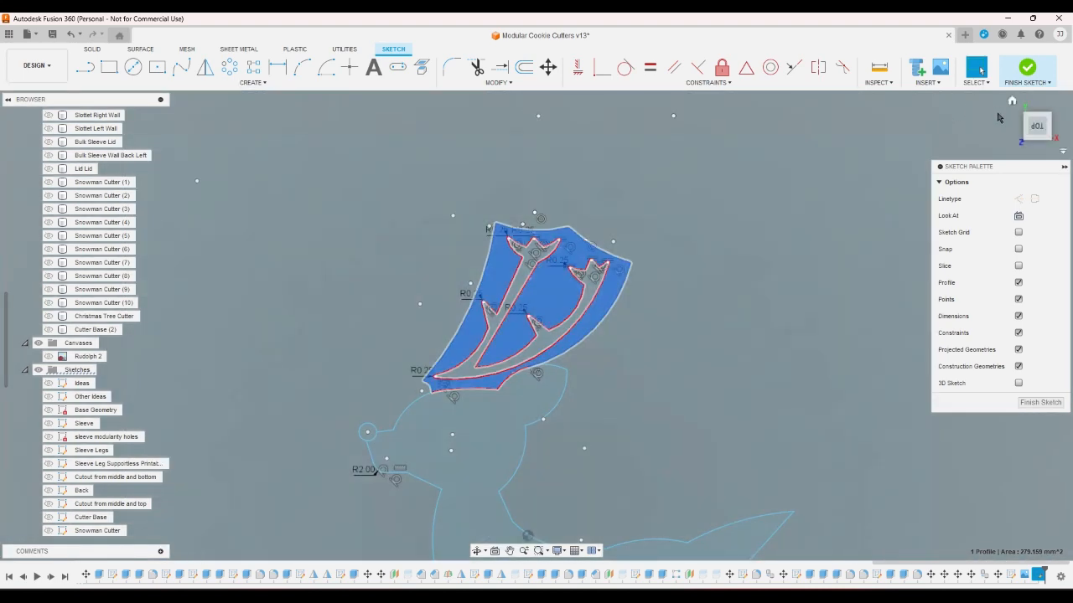
key(Escape)
click(1011, 101)
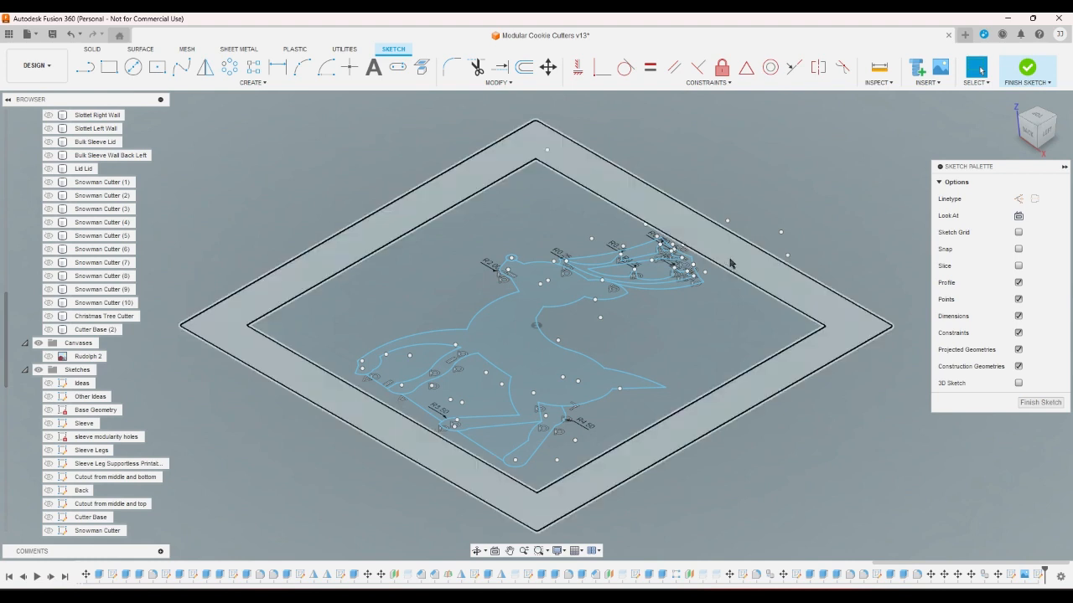
click(523, 67)
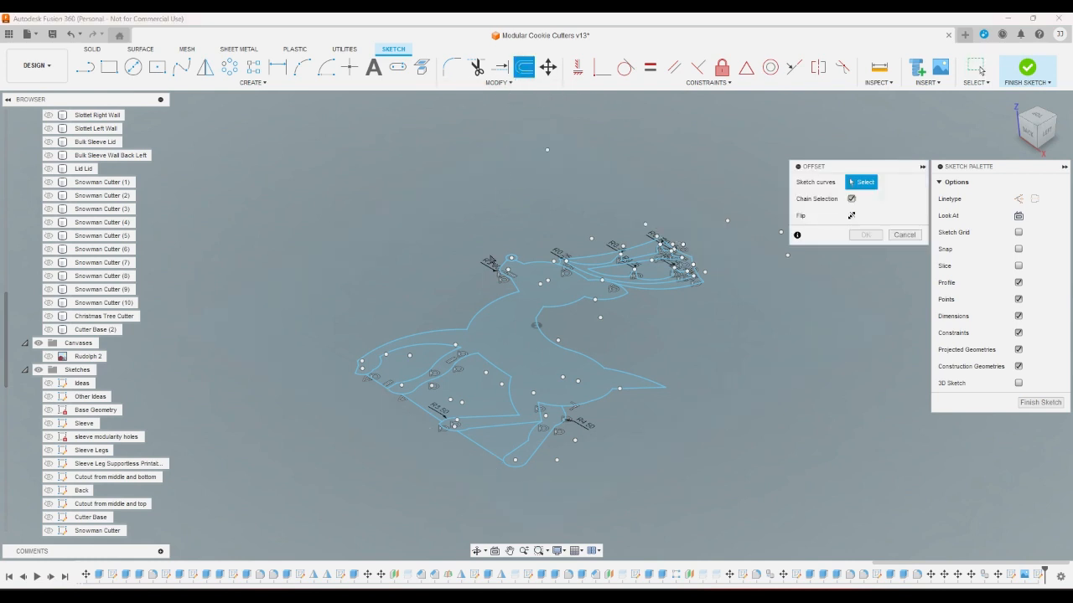
click(505, 282)
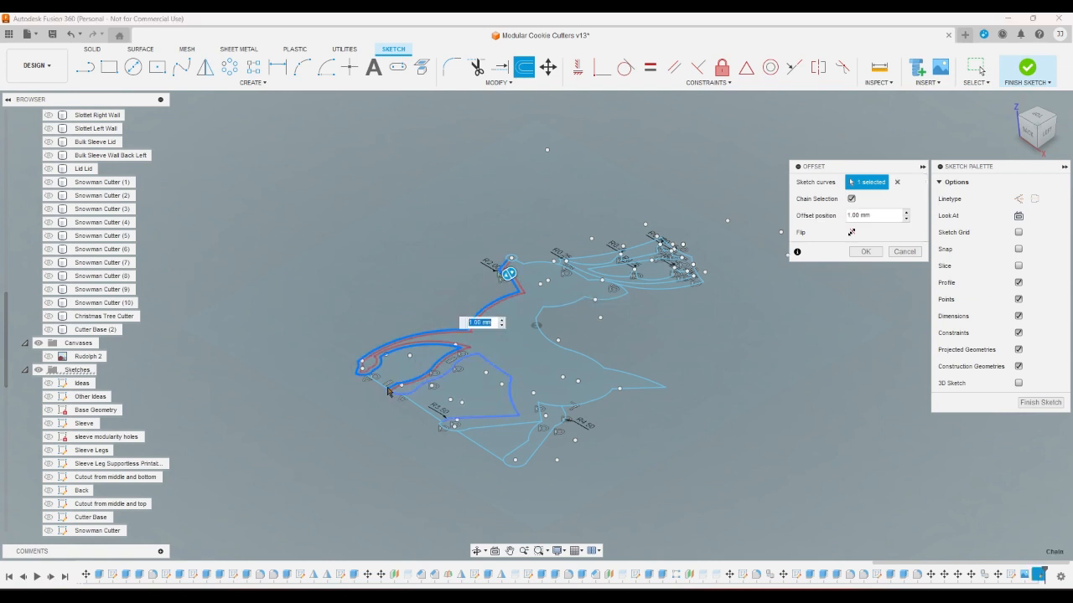
click(901, 254)
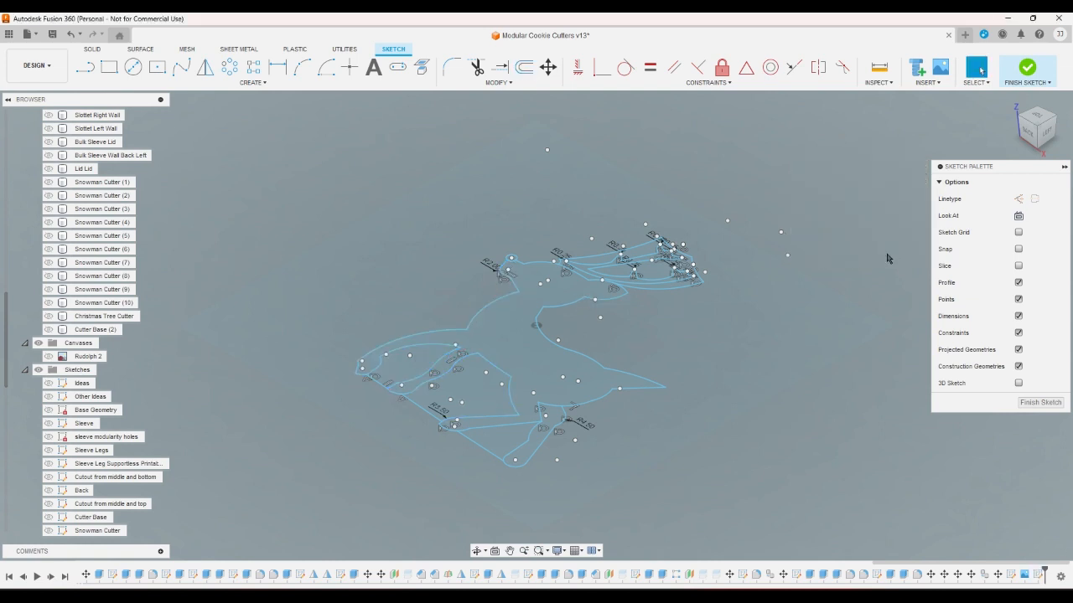
click(1035, 118)
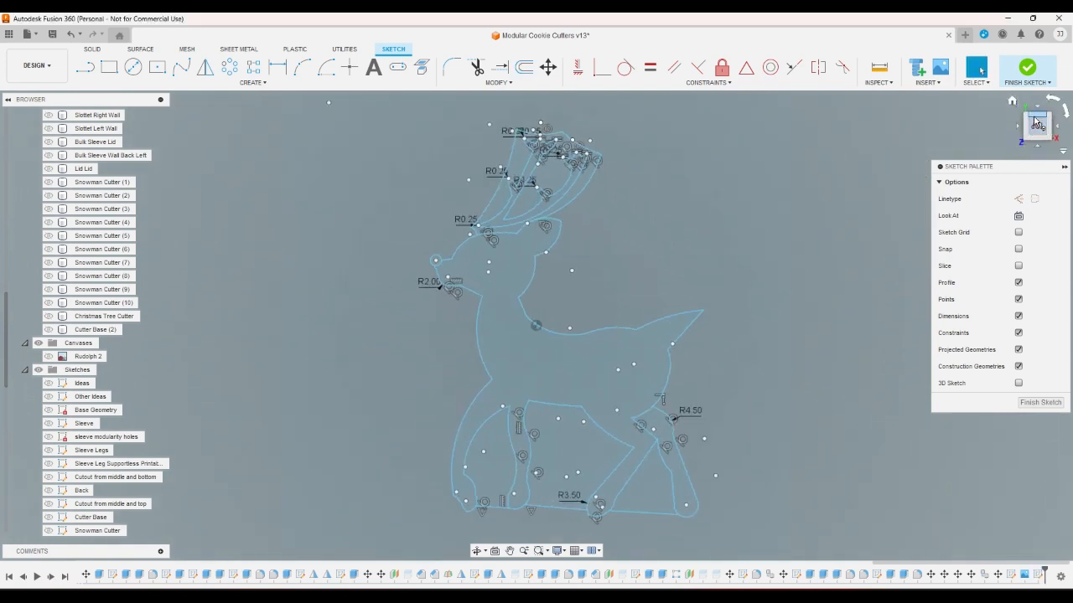
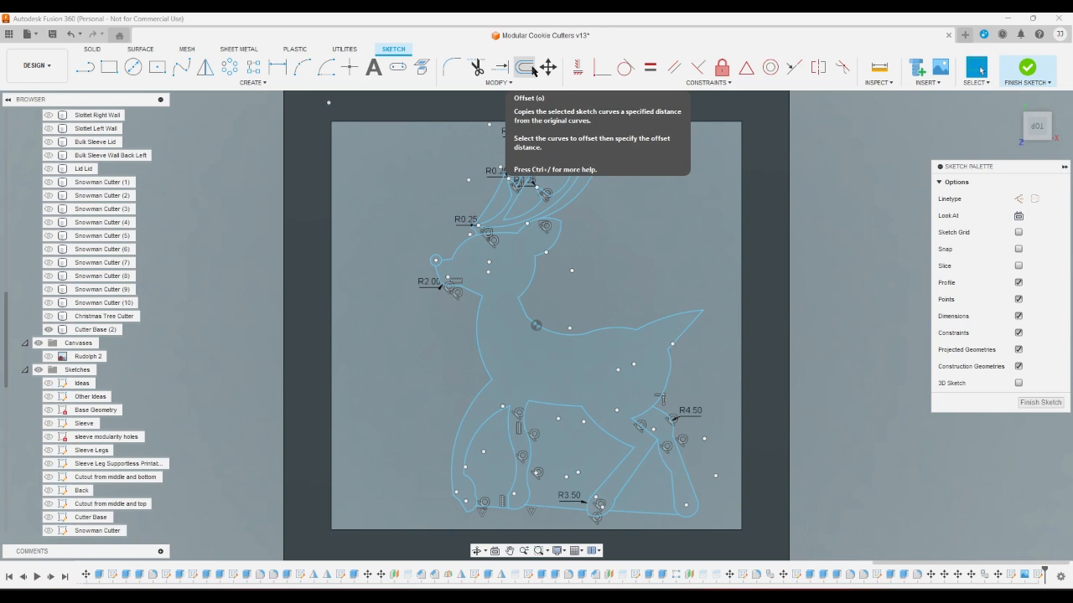
click(1026, 71)
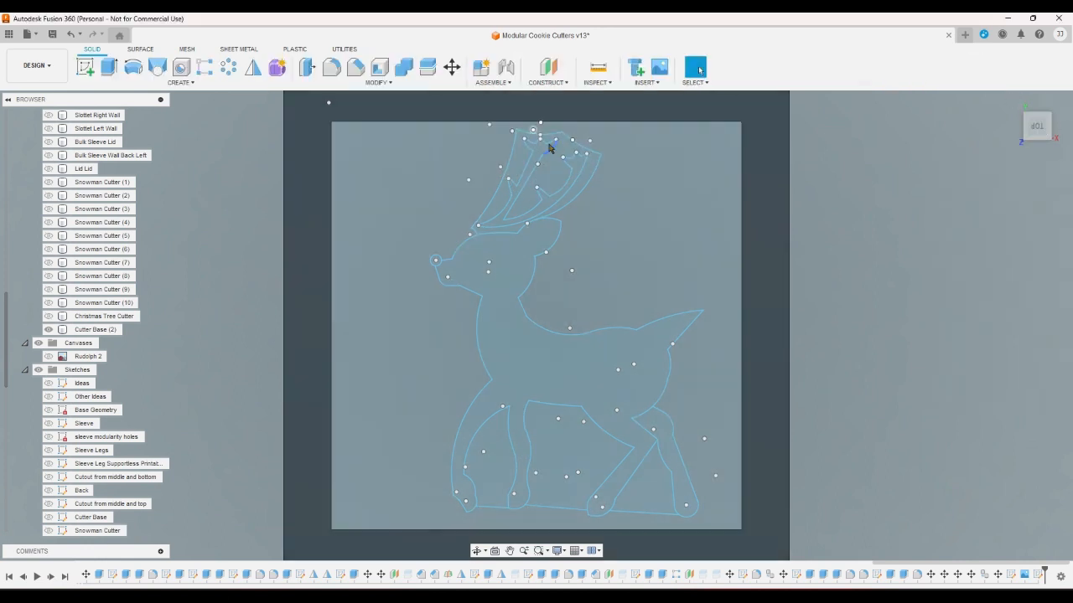
click(109, 67)
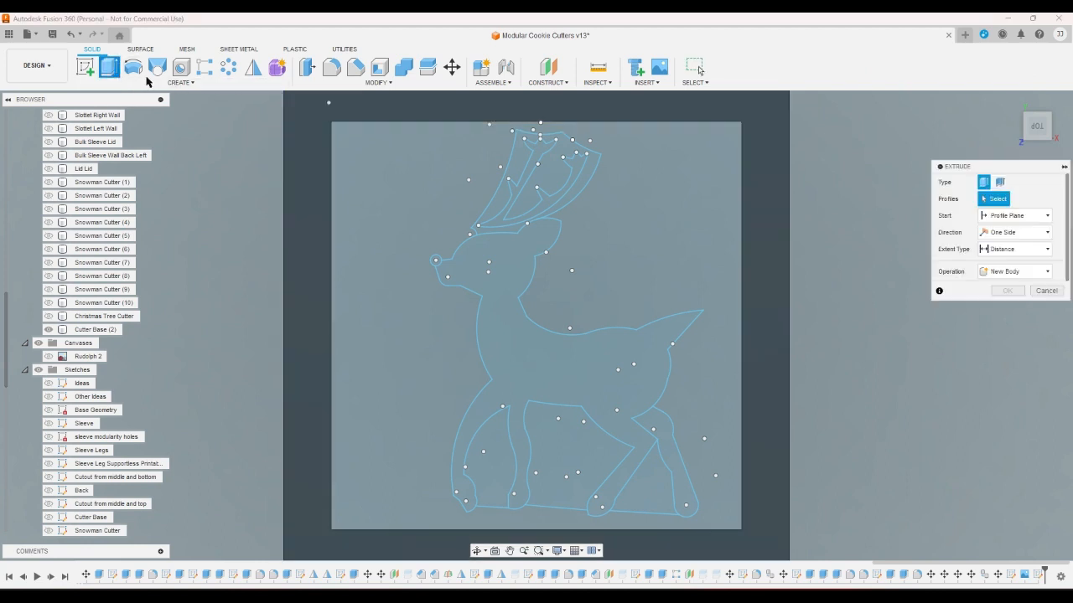
click(1001, 271)
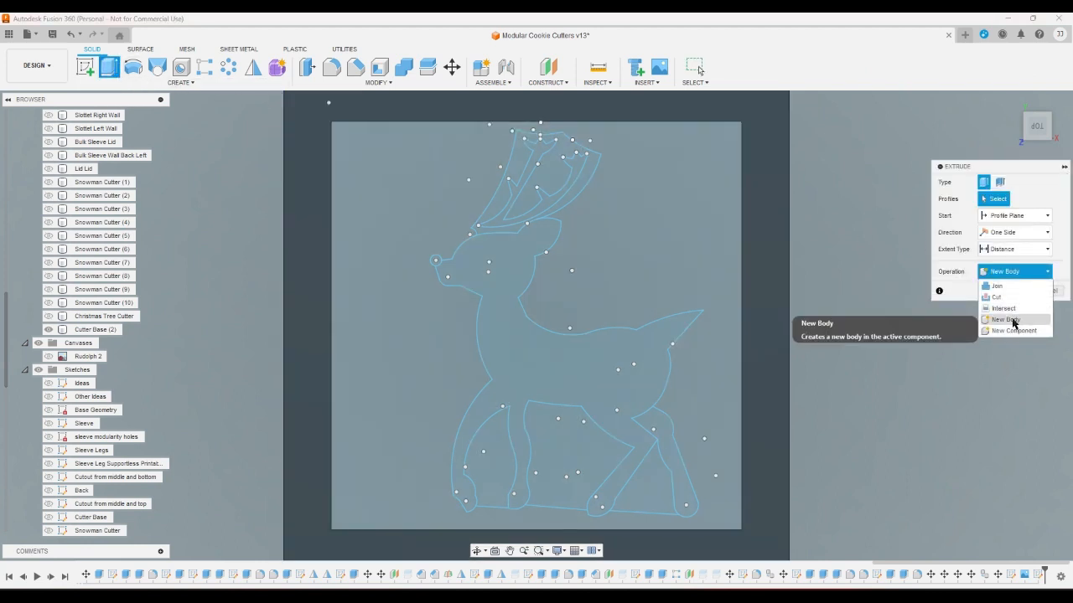
click(999, 183)
click(1032, 306)
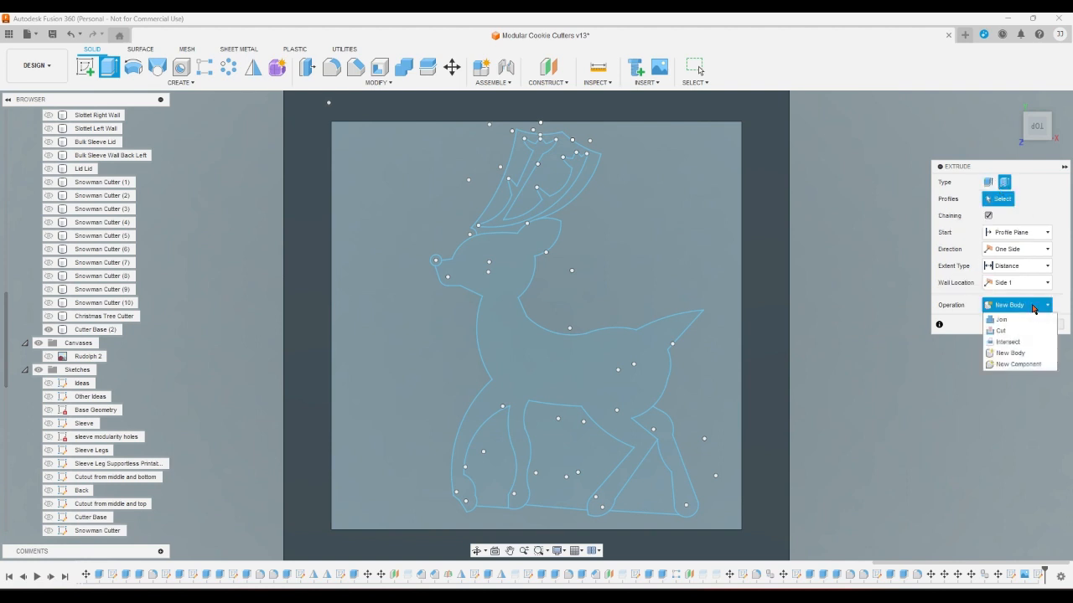
key(Escape)
key(Escape)
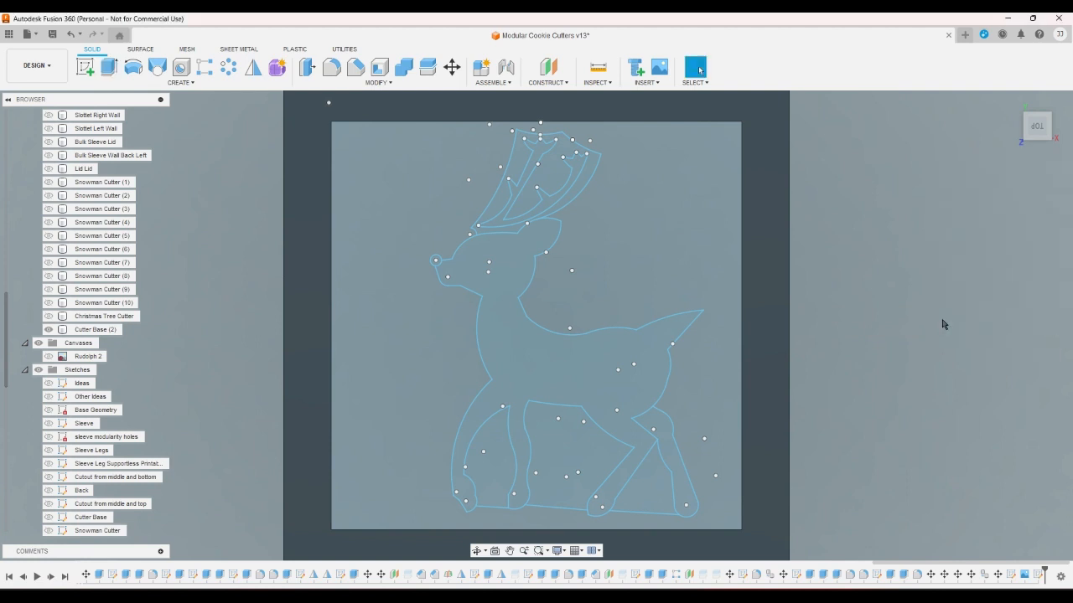
click(177, 89)
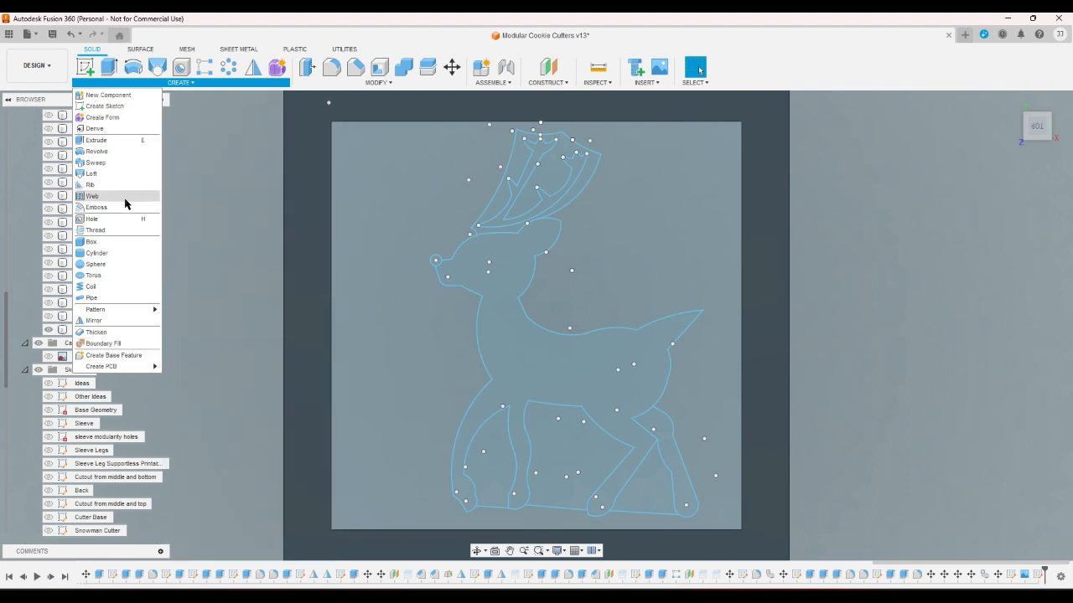
click(201, 213)
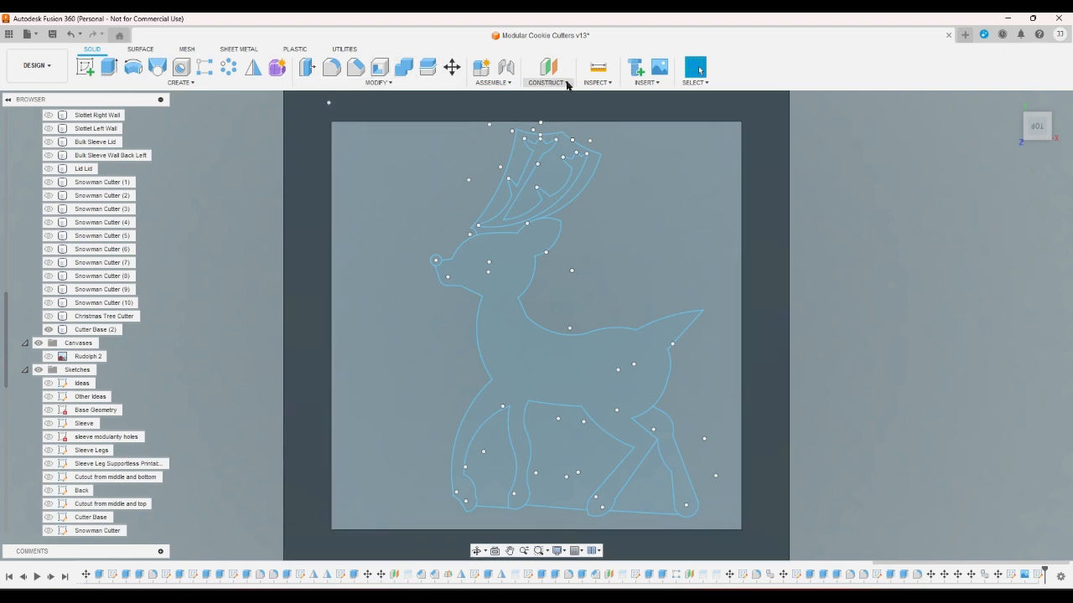
click(567, 83)
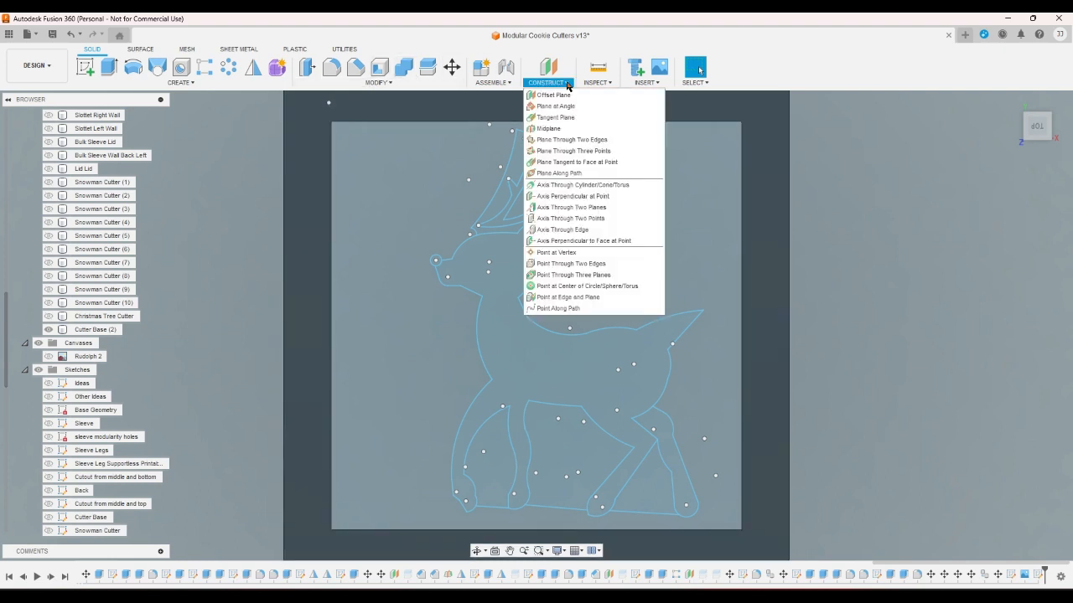
click(402, 84)
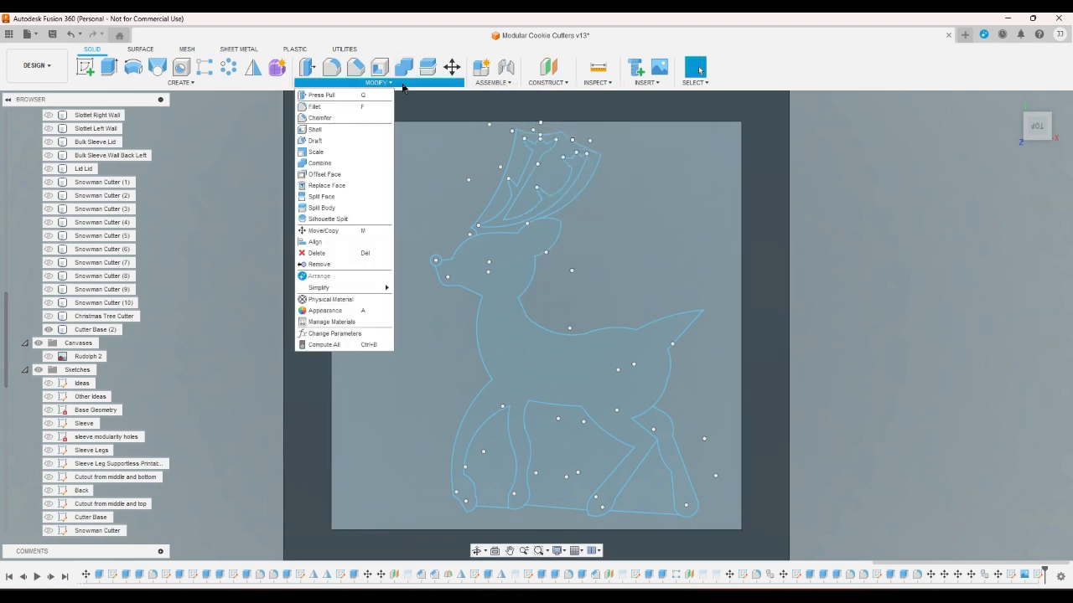
click(402, 84)
click(198, 83)
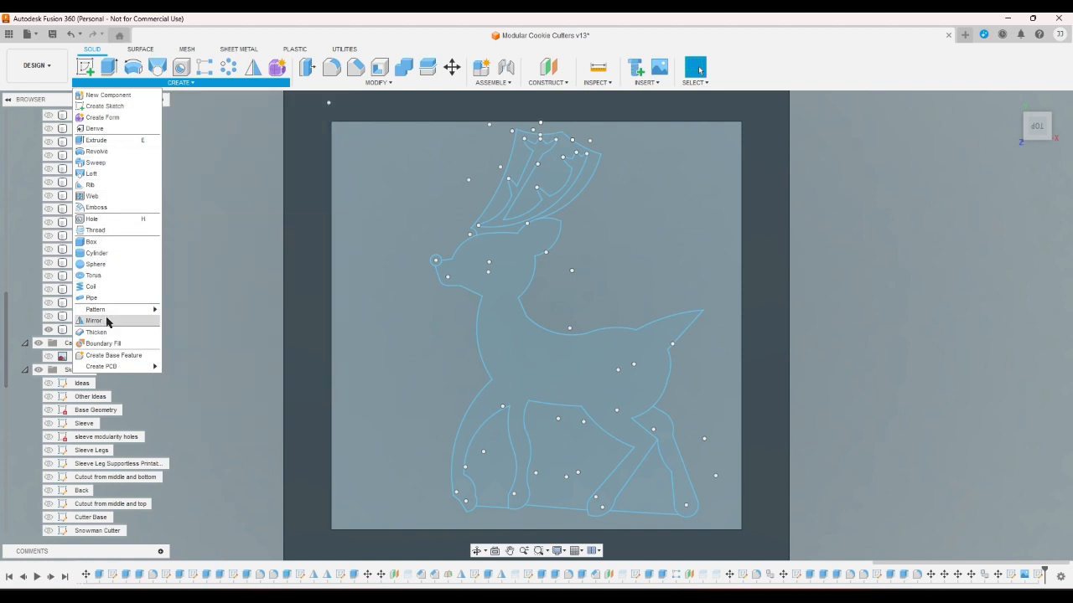
mouse_move(141, 313)
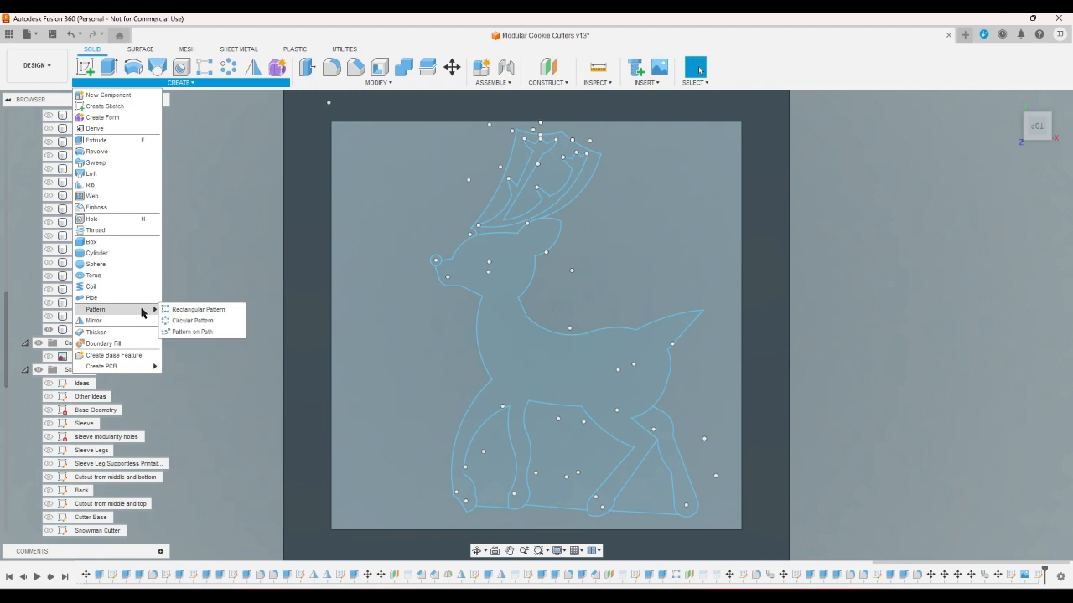
mouse_move(140, 373)
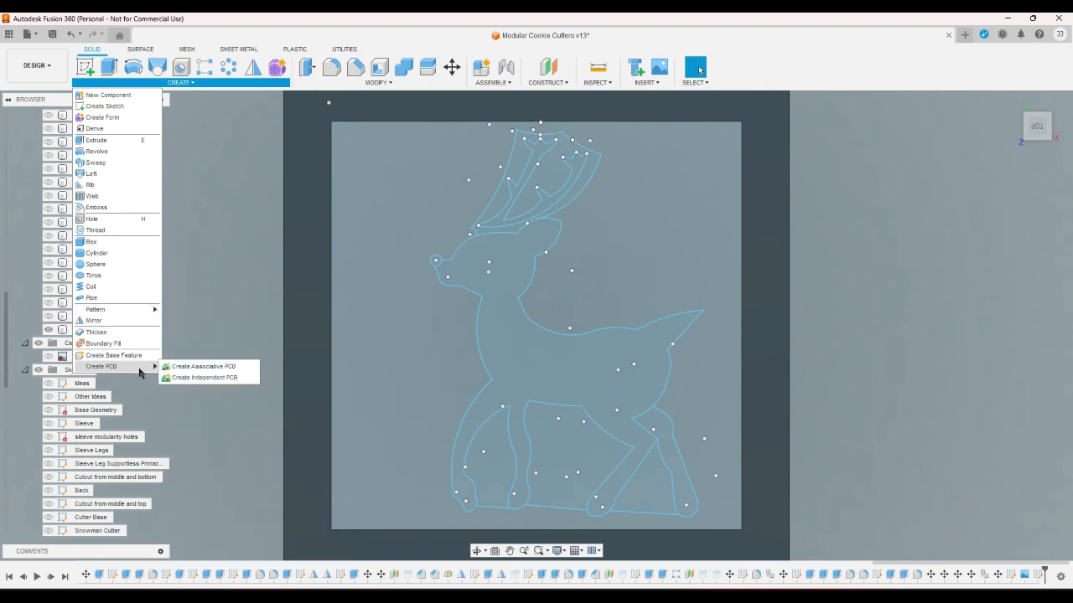
click(72, 35)
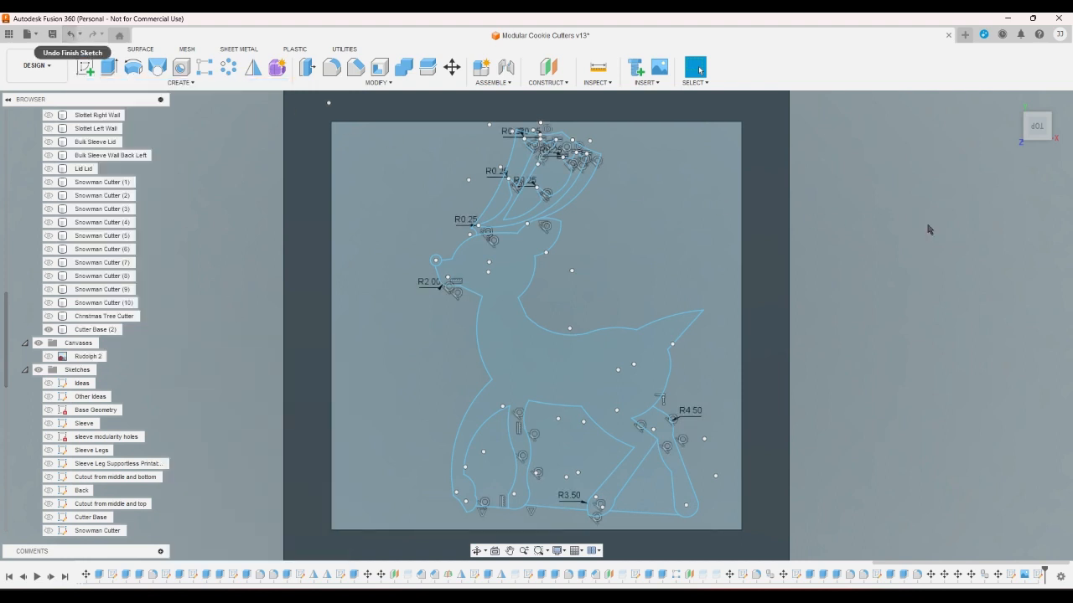
key(o)
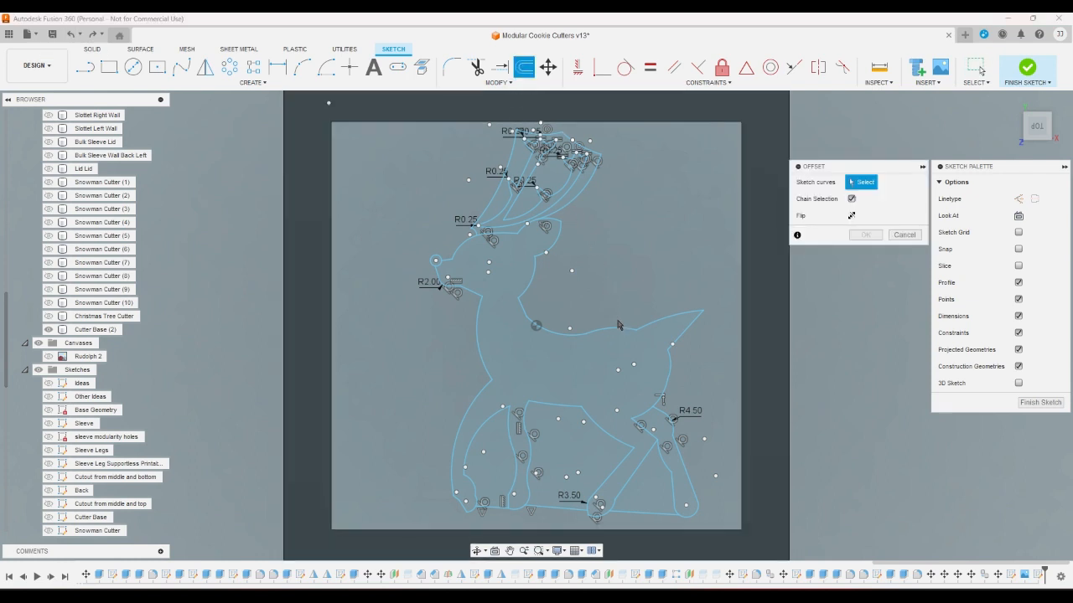
click(621, 329)
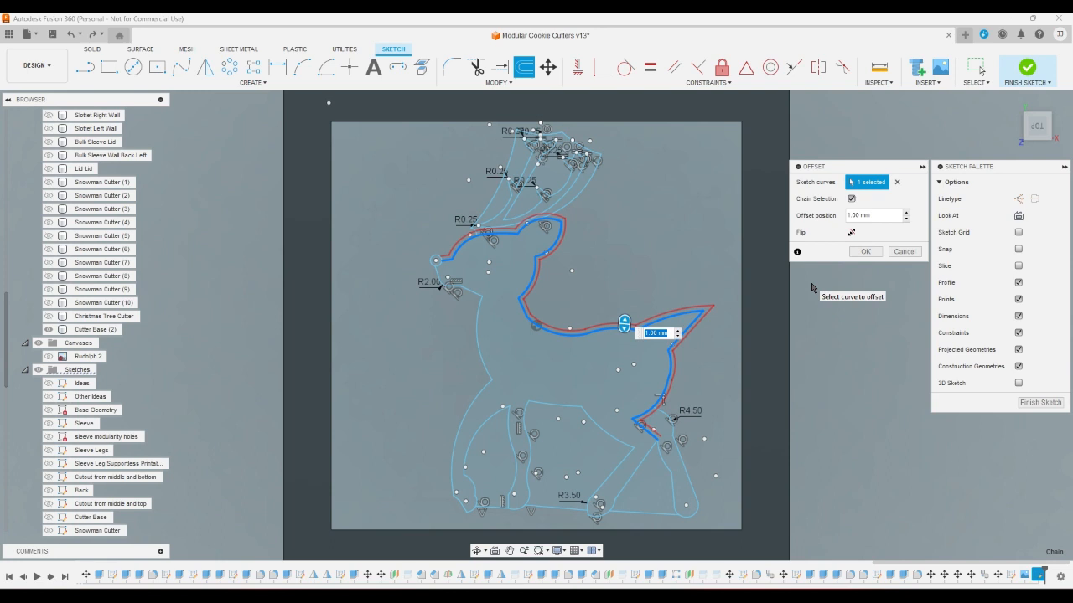
text(c)
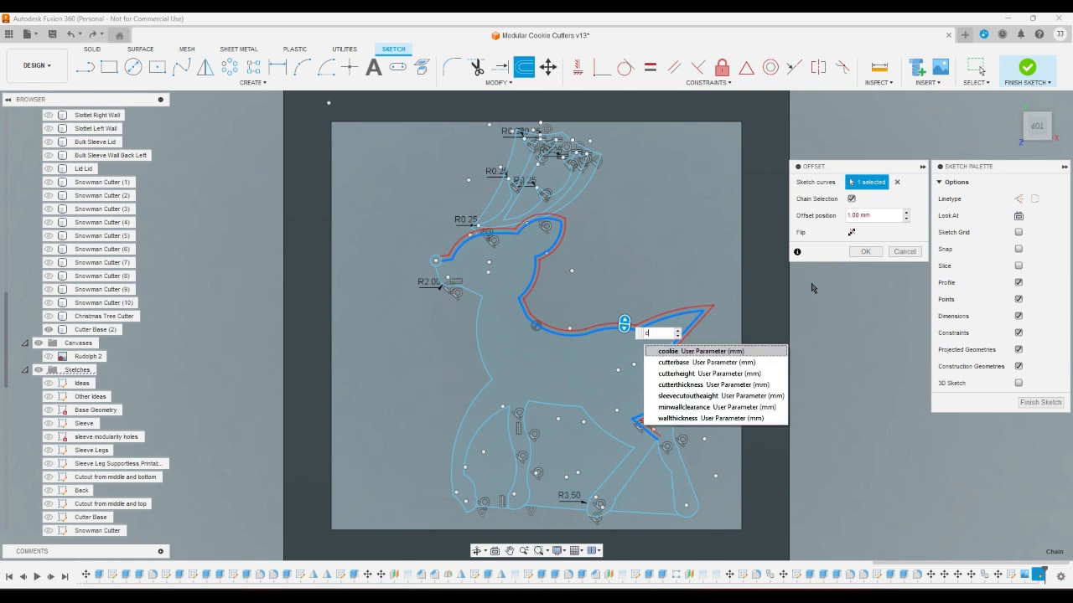
key(Down)
key(Down)
key(Down)
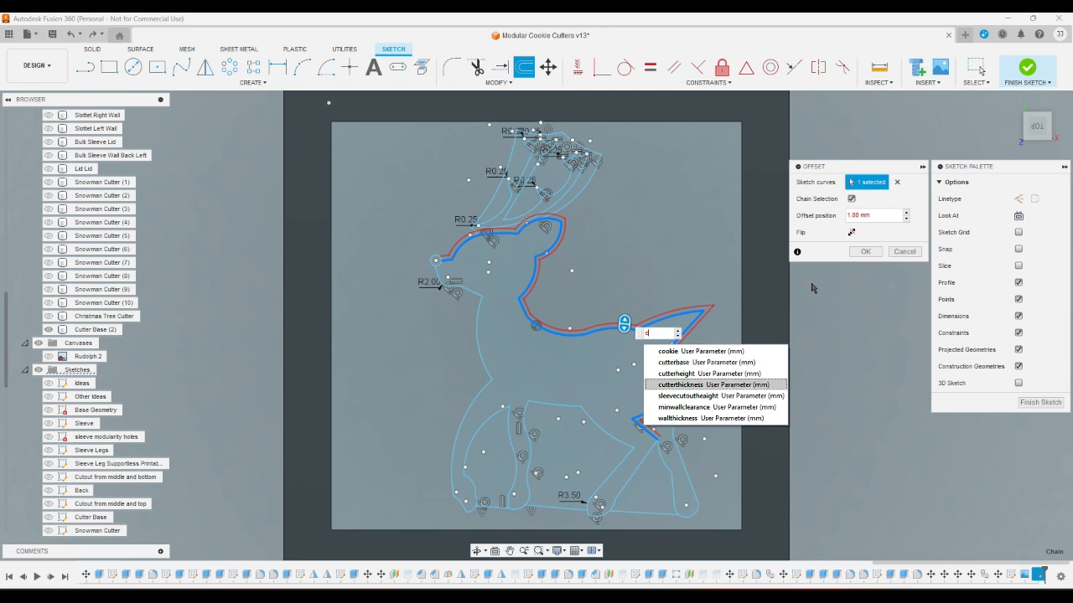
key(Return)
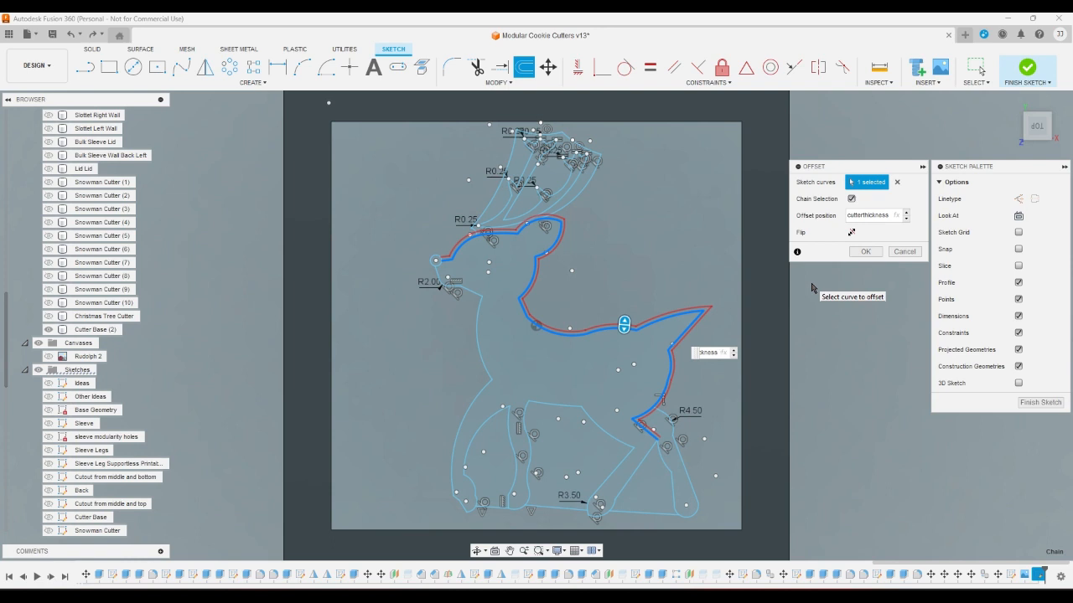
click(685, 423)
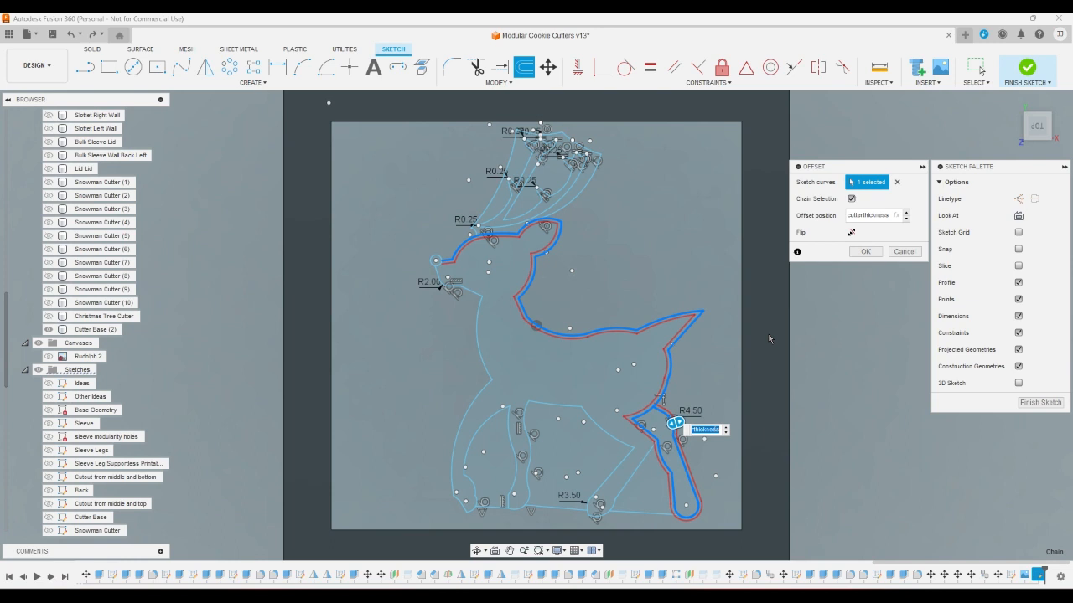
click(901, 254)
Step: Offset the contour running from the nose over the ear, back and tail and around the rearmost hind leg by the cutterthickness parameter
click(526, 69)
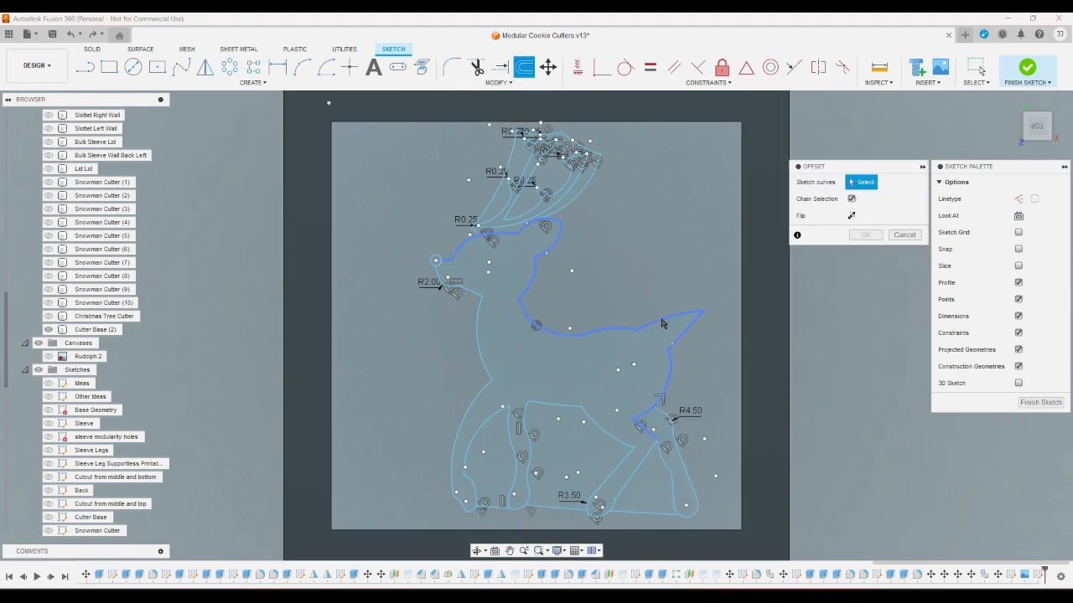
click(662, 320)
click(671, 417)
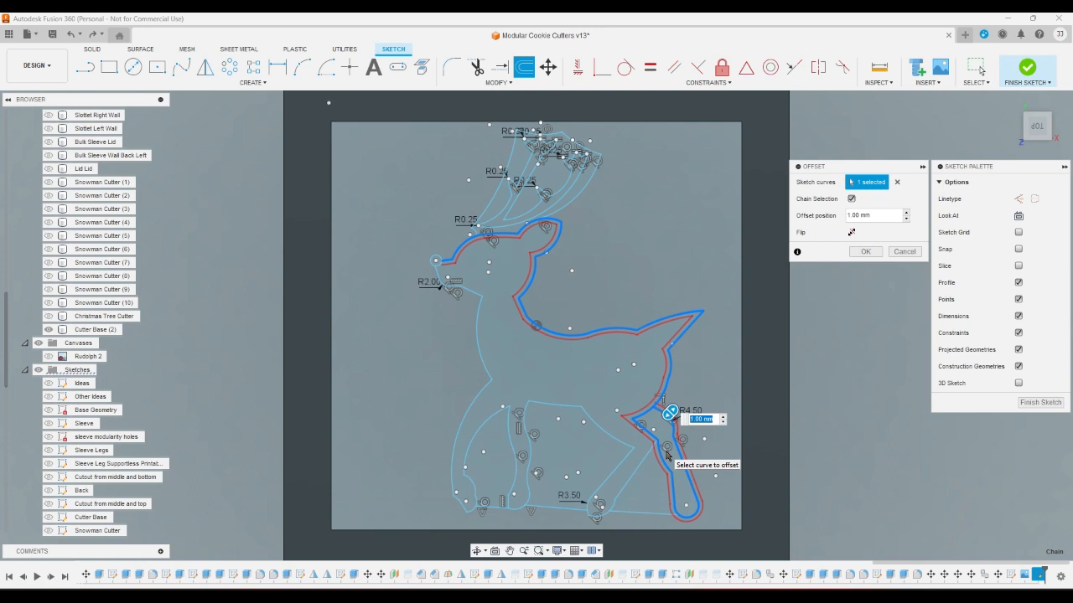
text(c)
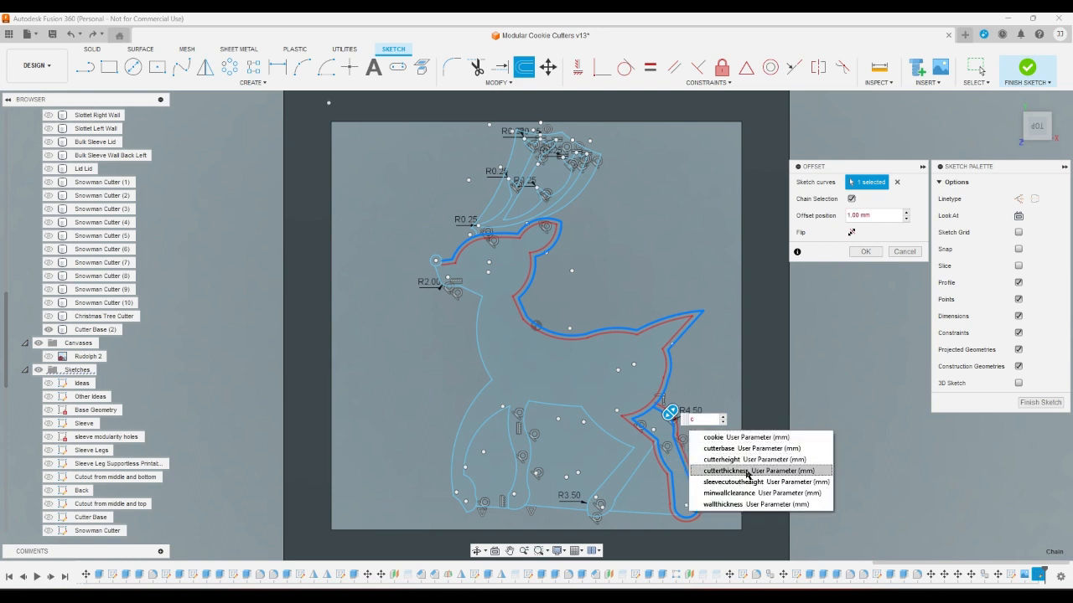
click(746, 471)
key(Return)
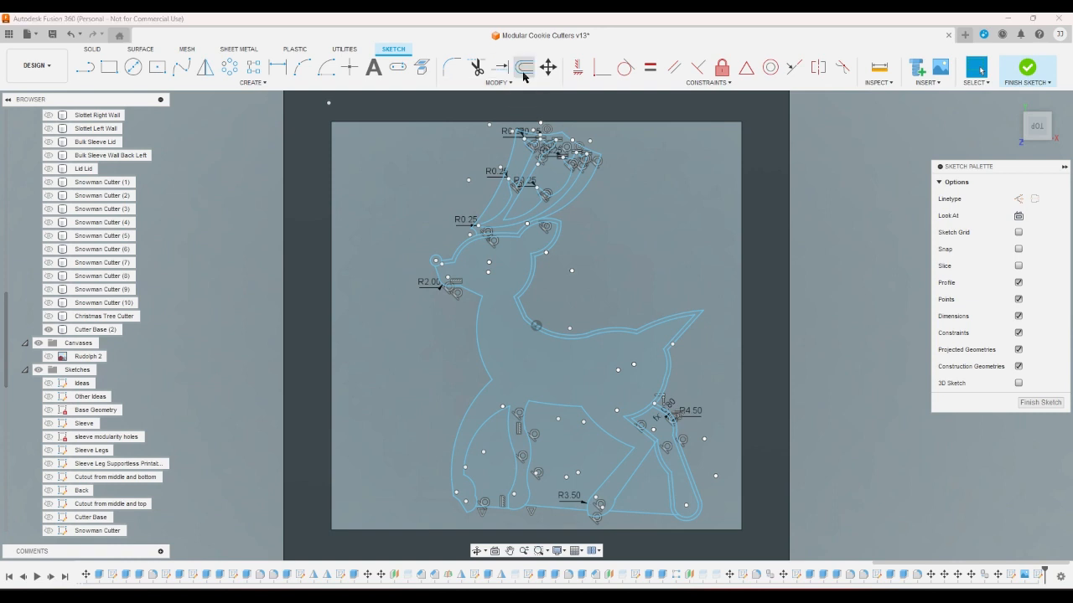
Step: Offset the contour from the chin down the chest, around both front legs and along the belly outward by cutterthickness
click(523, 67)
click(475, 237)
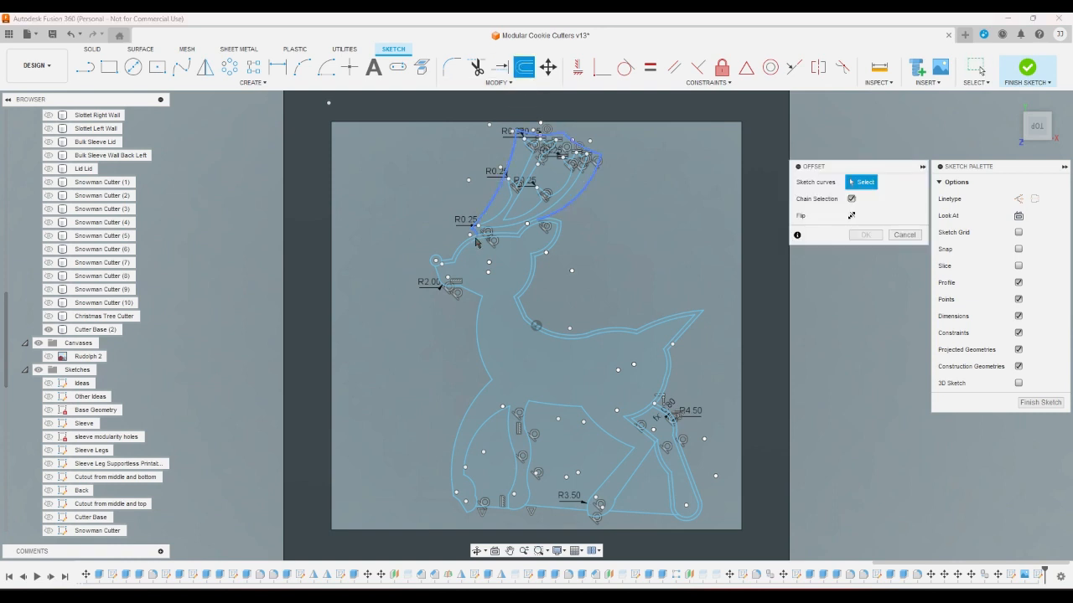
click(457, 282)
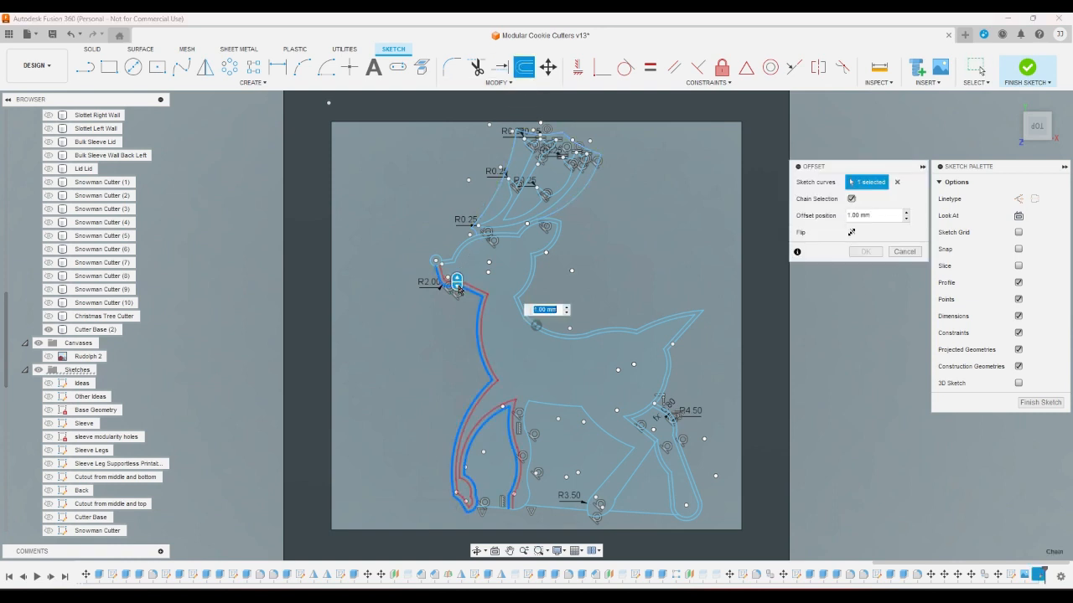
click(546, 407)
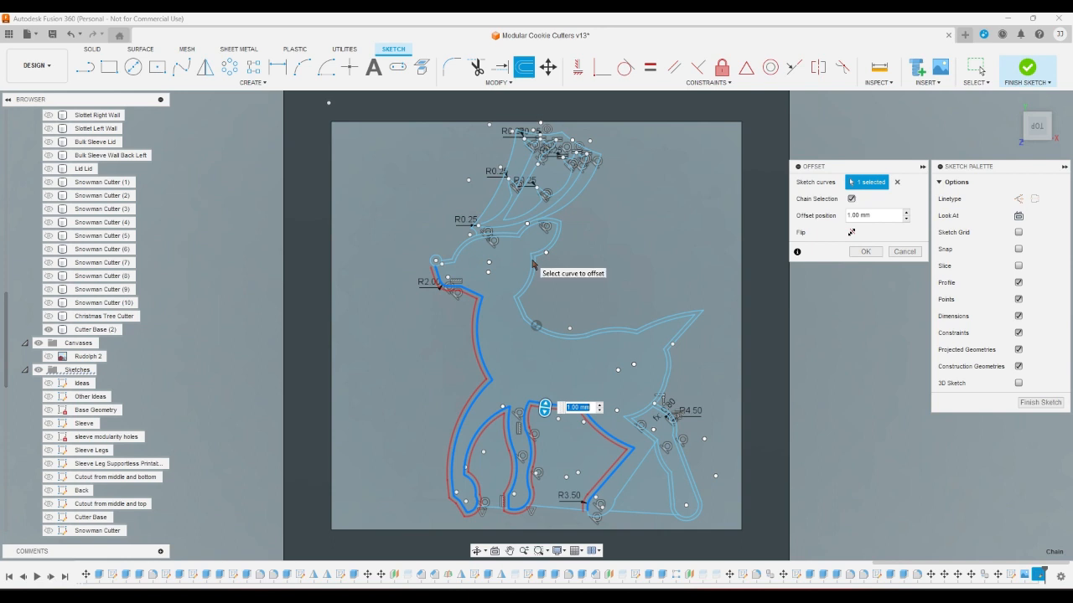
text(c)
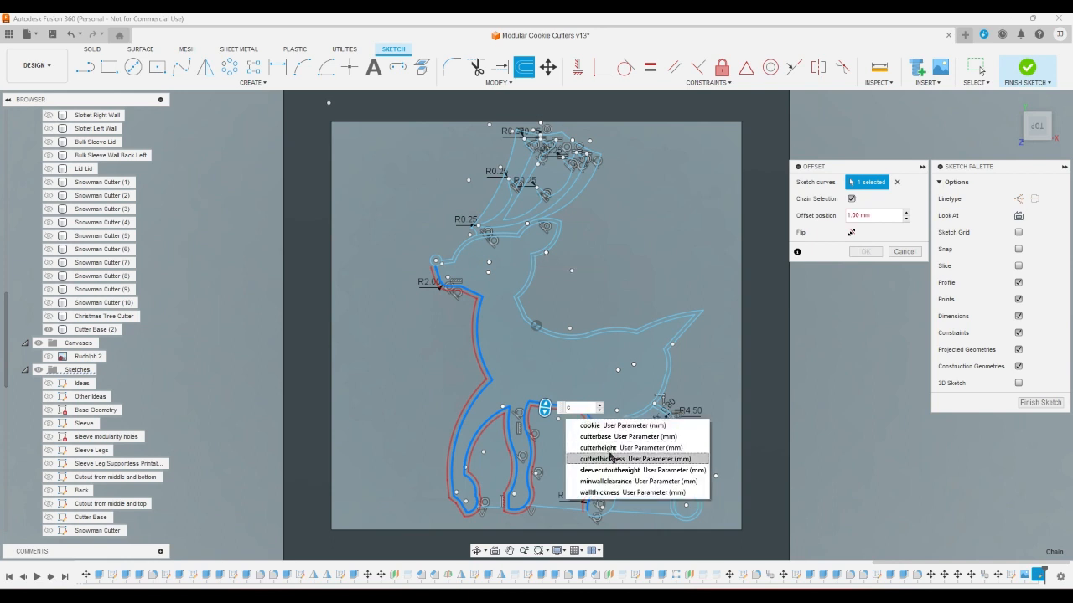
click(611, 457)
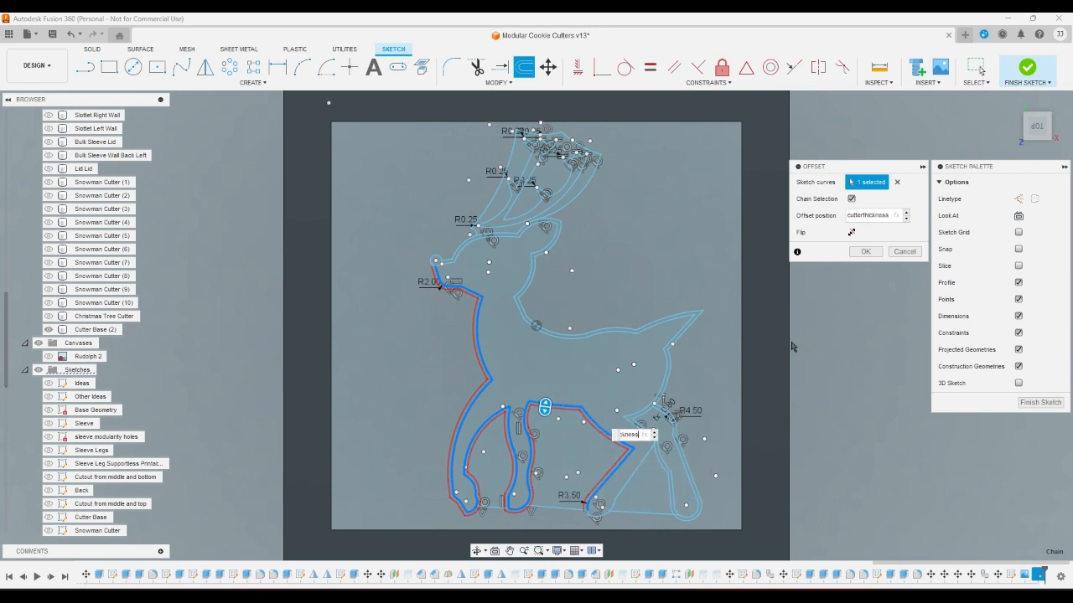
click(866, 251)
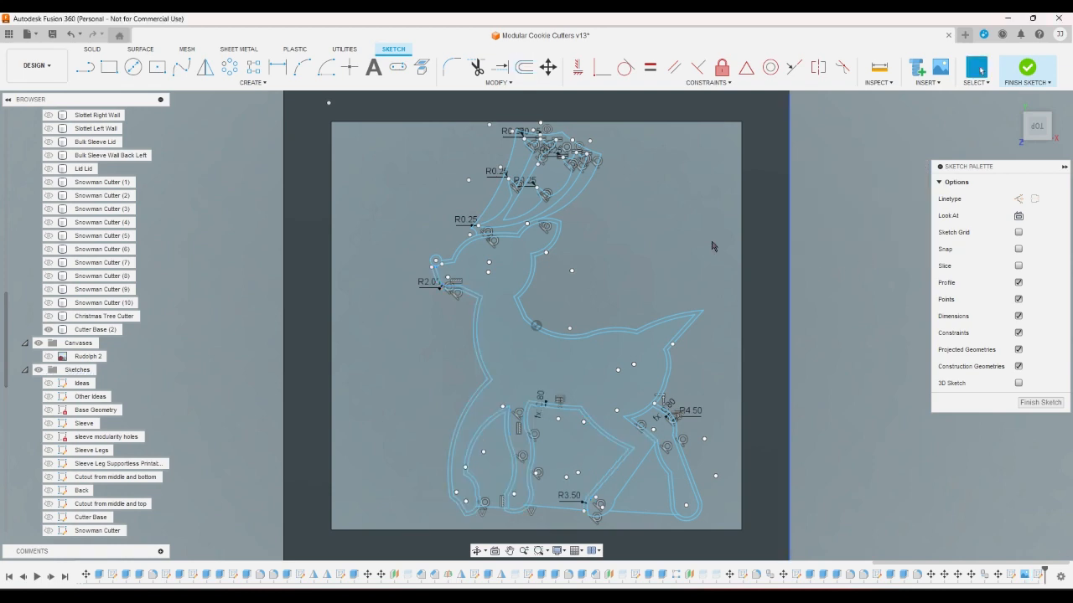
Step: Offset the remaining rear edge and hoof of the forward hind leg outward by cutterthickness
key(o)
click(622, 495)
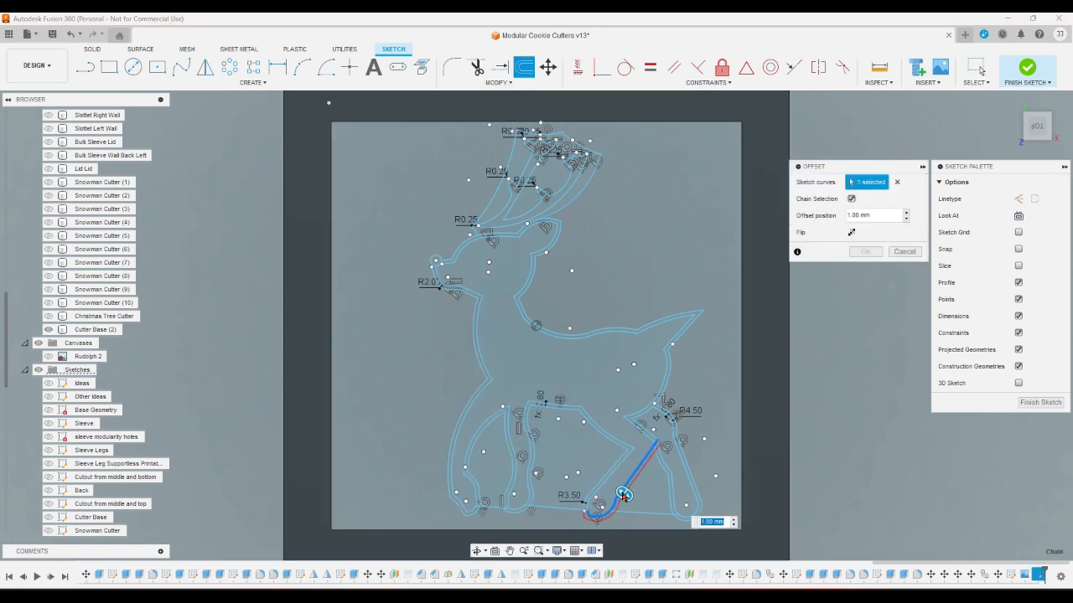
text(c)
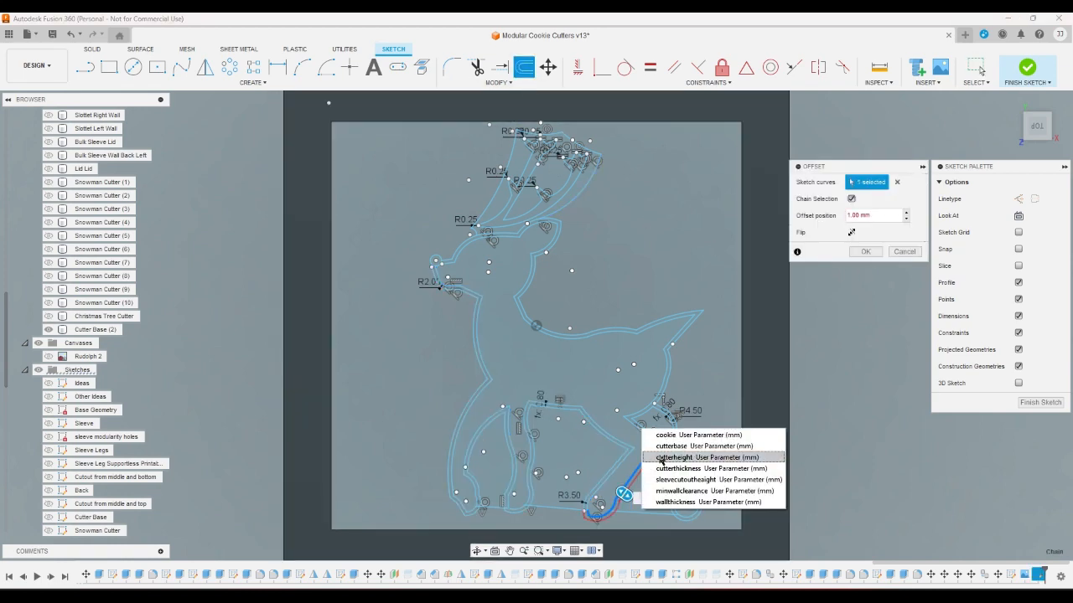
click(668, 469)
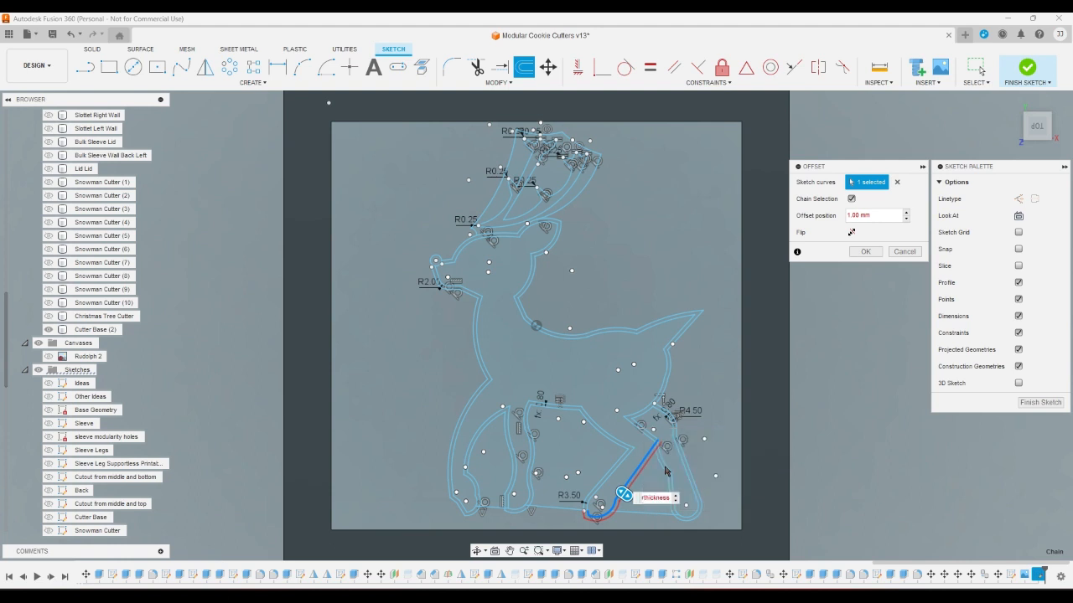
click(866, 252)
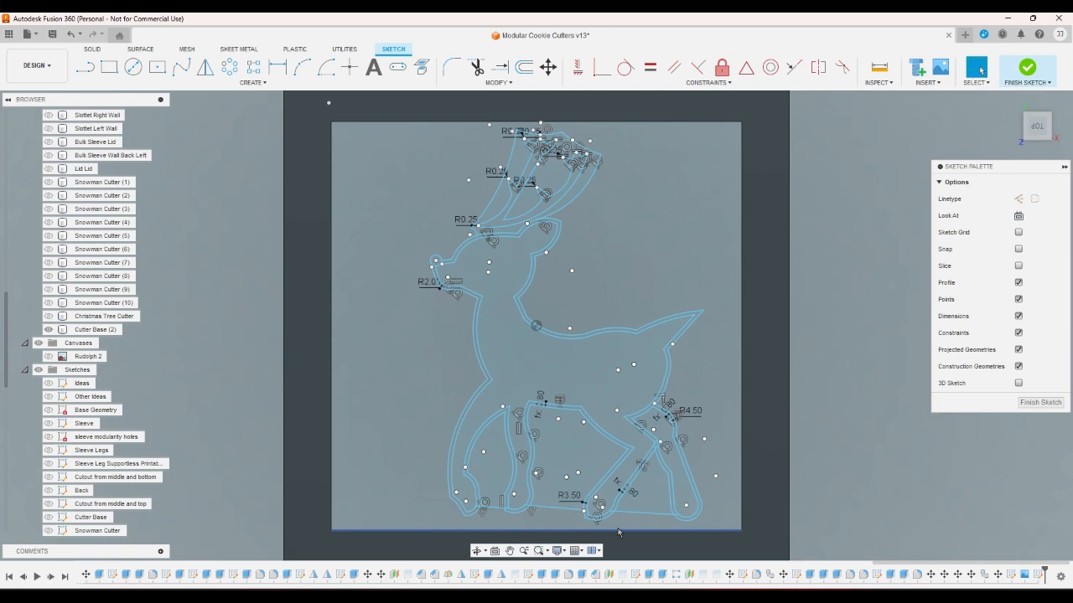
Step: Flip the back and rearmost hind leg contour's offset to the outside by setting its dimension to -cutterthickness
scroll(616, 531, up, 3)
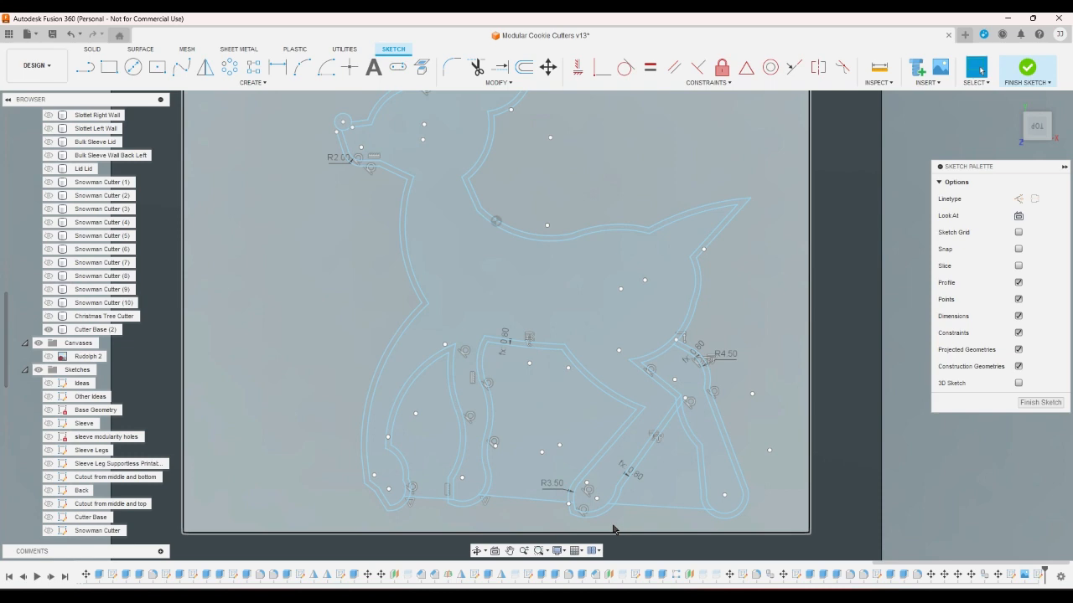
scroll(548, 332, down, 2)
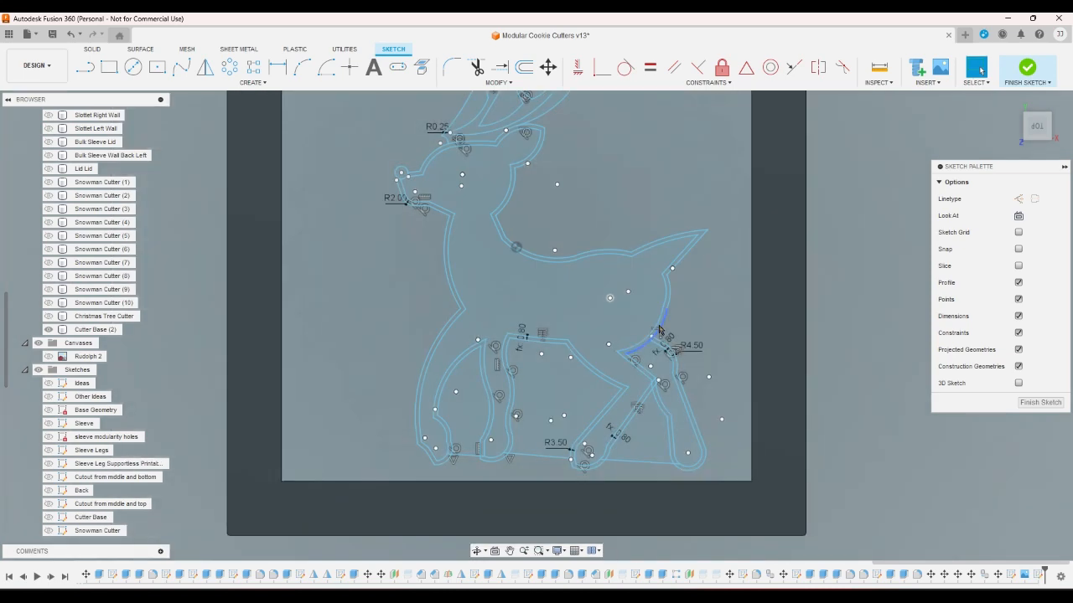
scroll(659, 331, up, 2)
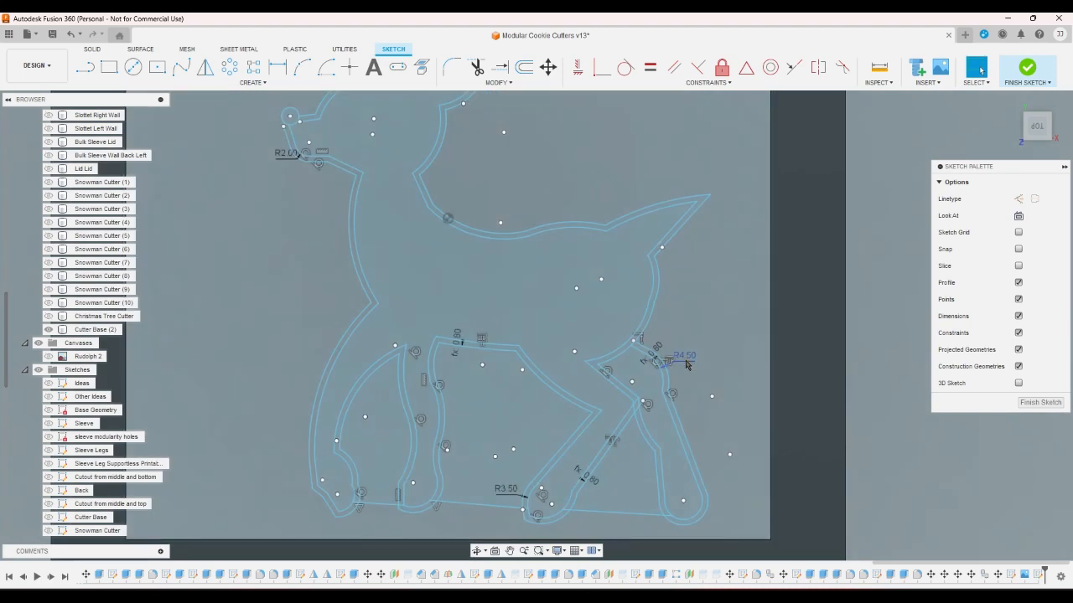
double_click(686, 363)
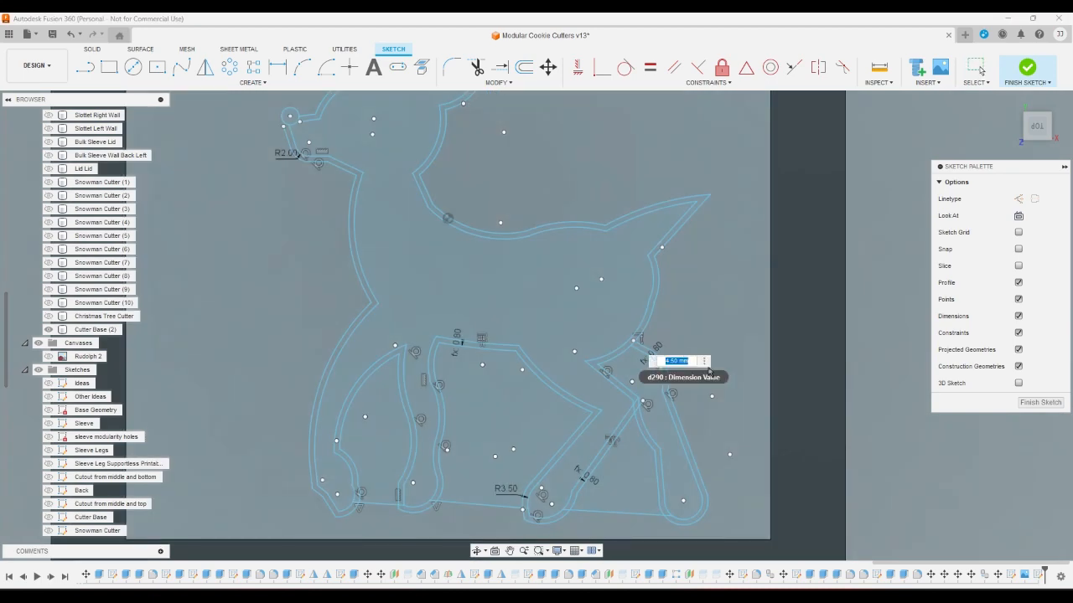
key(Return)
scroll(685, 364, up, 2)
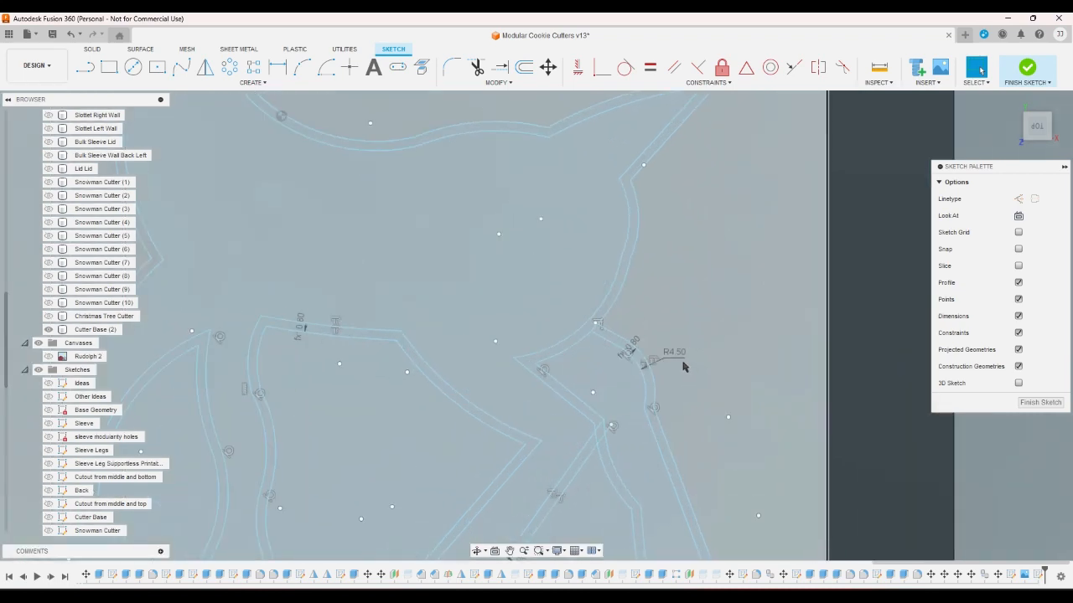
double_click(657, 352)
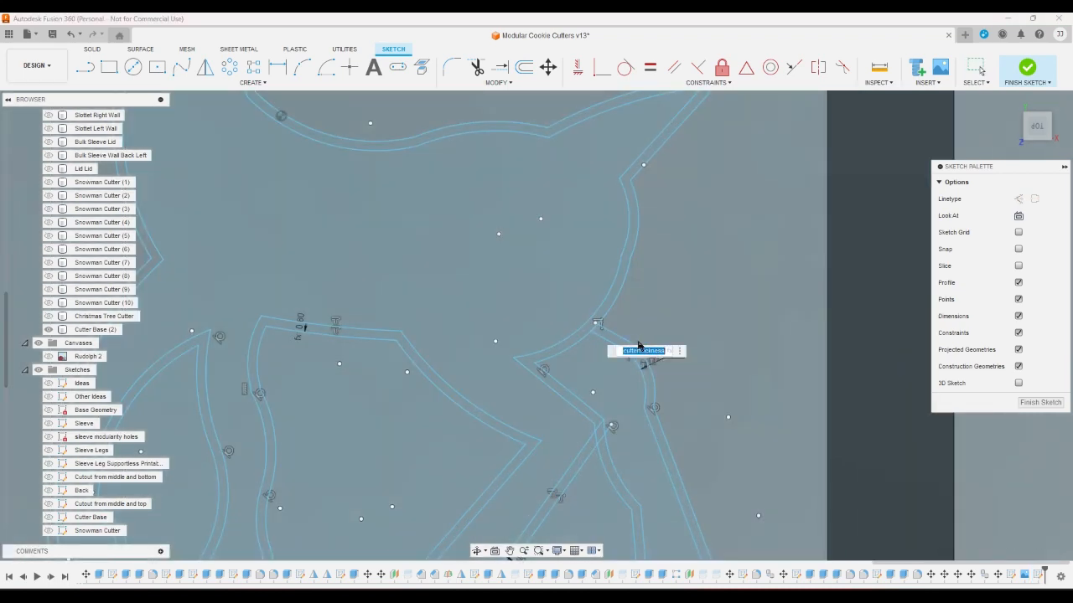
click(638, 344)
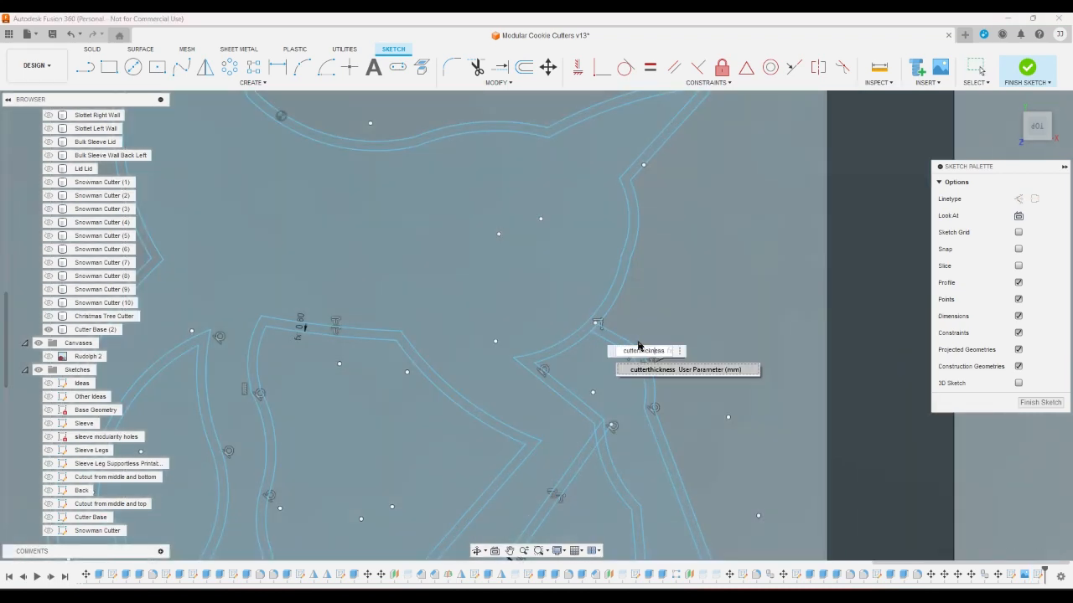
key(Home)
text(-)
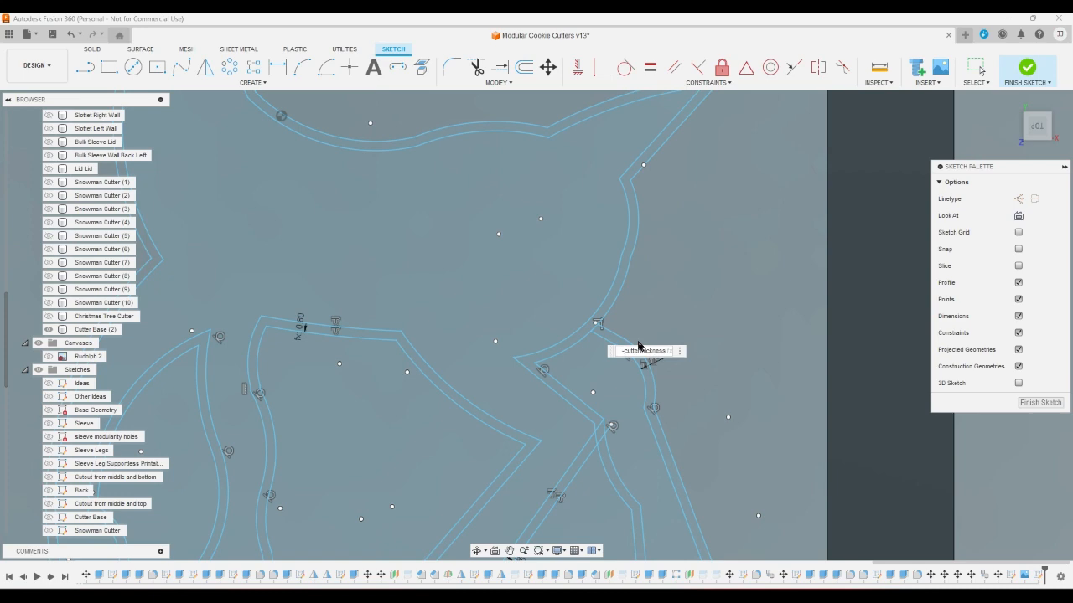
key(Return)
Step: Offset the nose circle outward by the cutterthickness parameter
scroll(637, 344, down, 5)
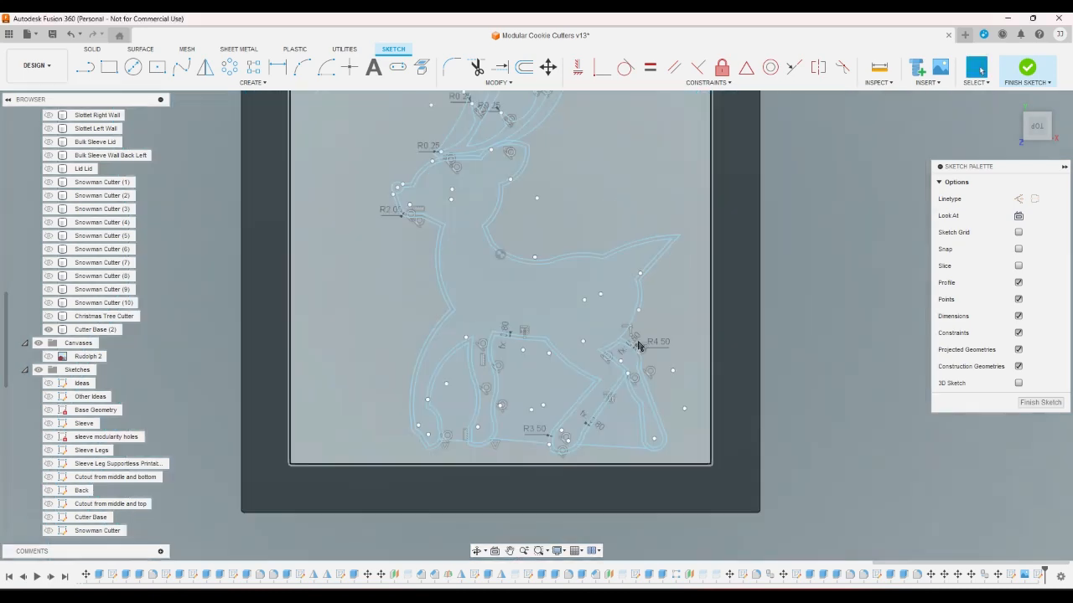
scroll(571, 228, up, 2)
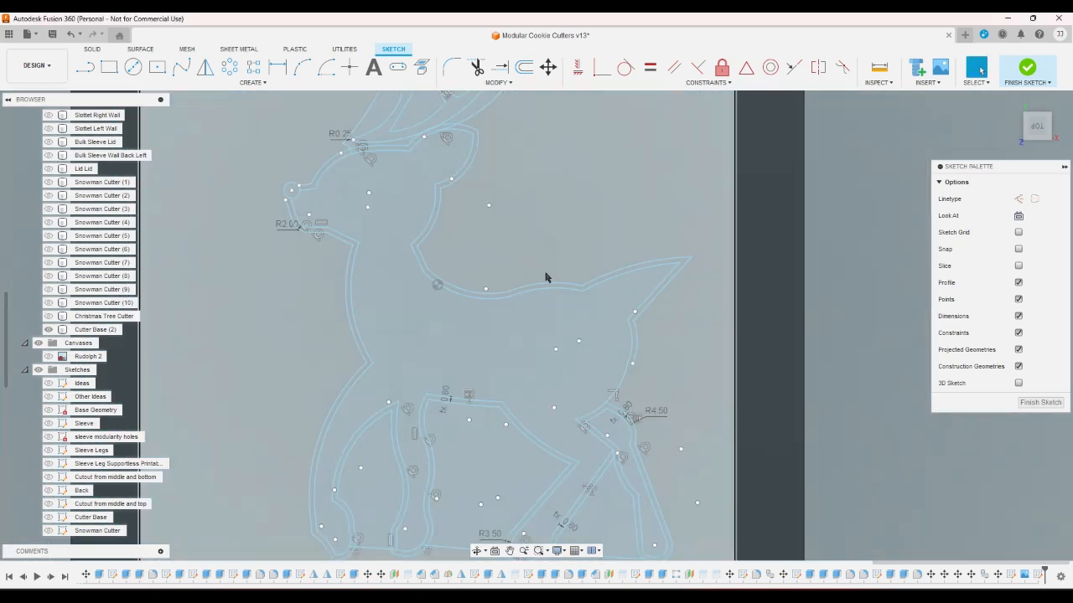
scroll(310, 222, up, 2)
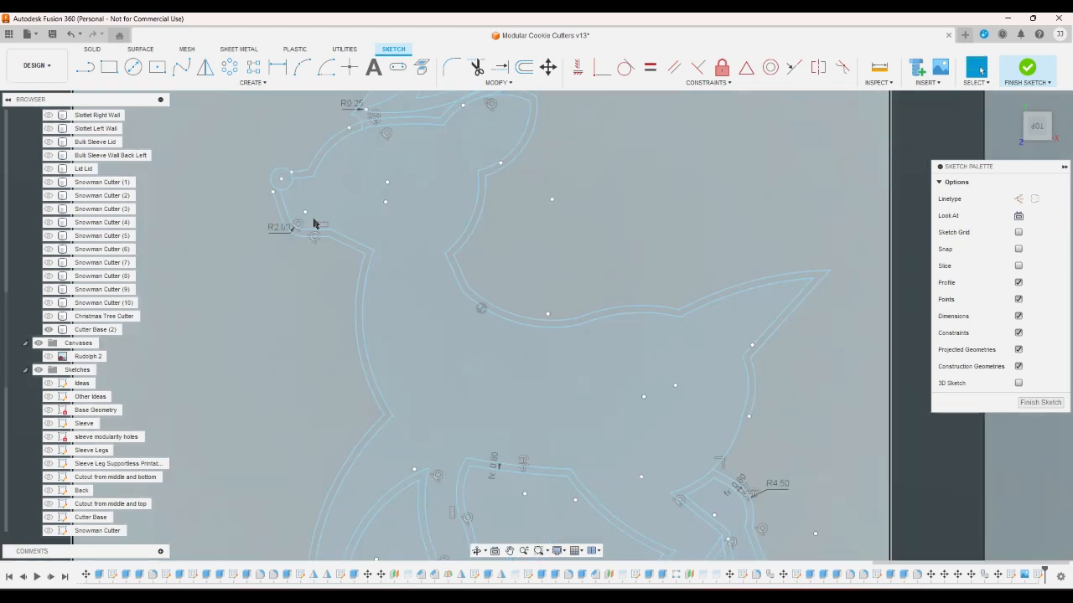
scroll(309, 140, down, 3)
scroll(297, 140, up, 5)
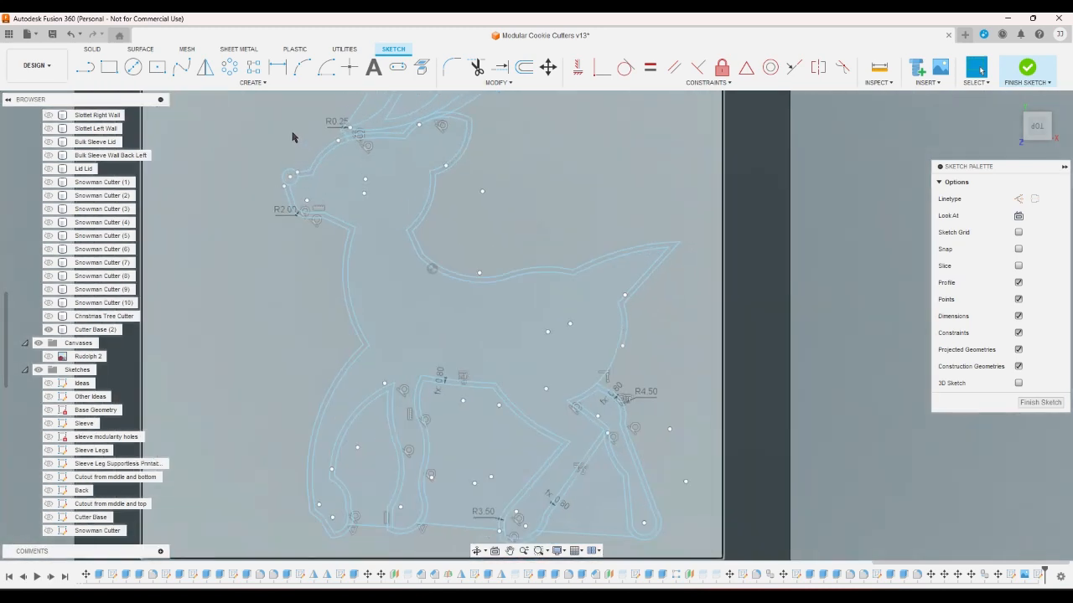
key(o)
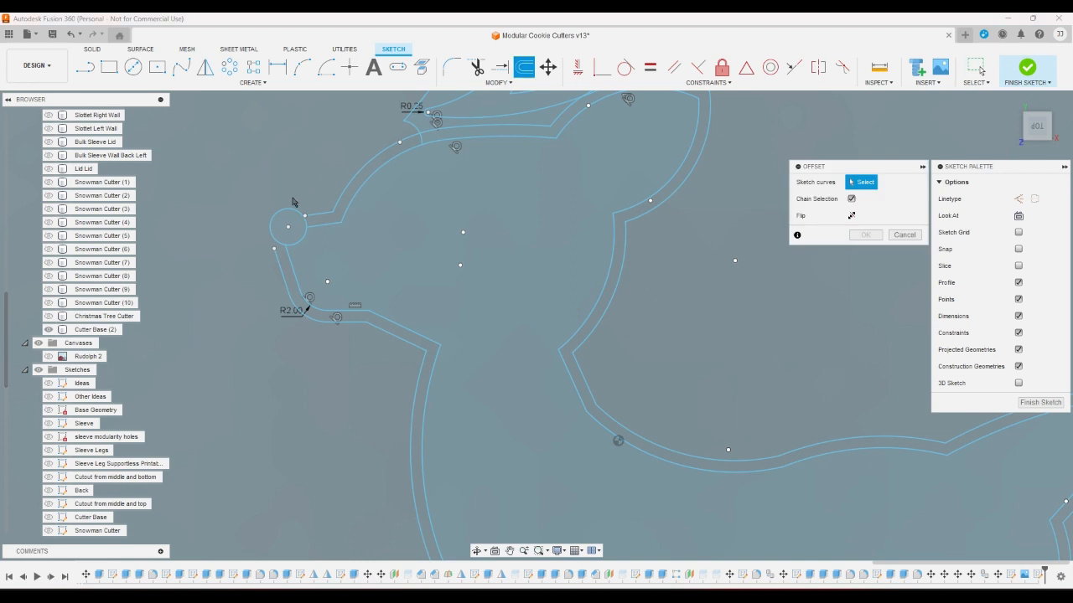
click(292, 213)
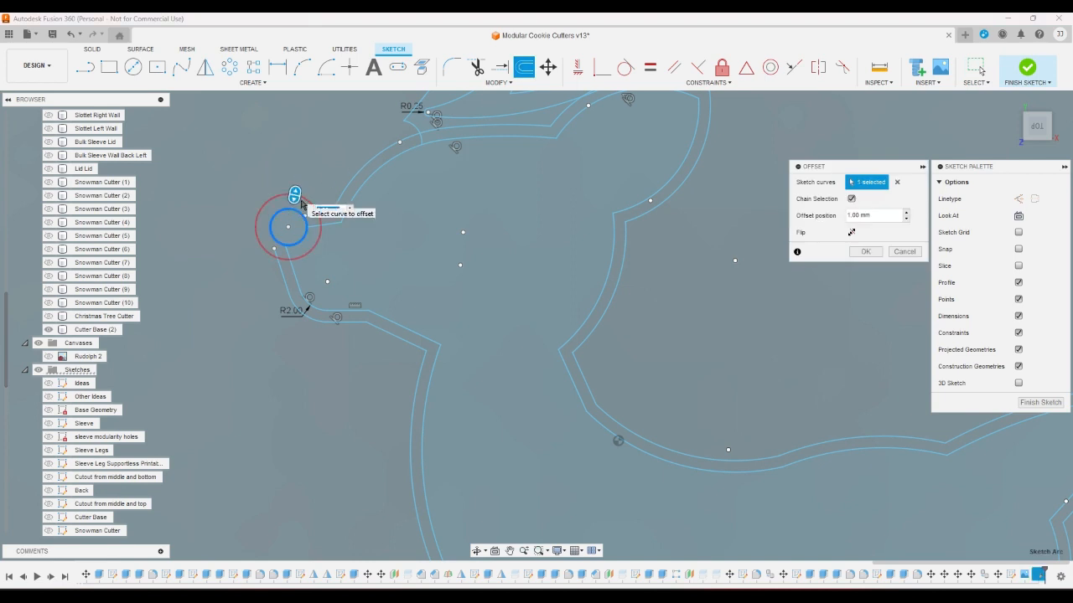
text(c)
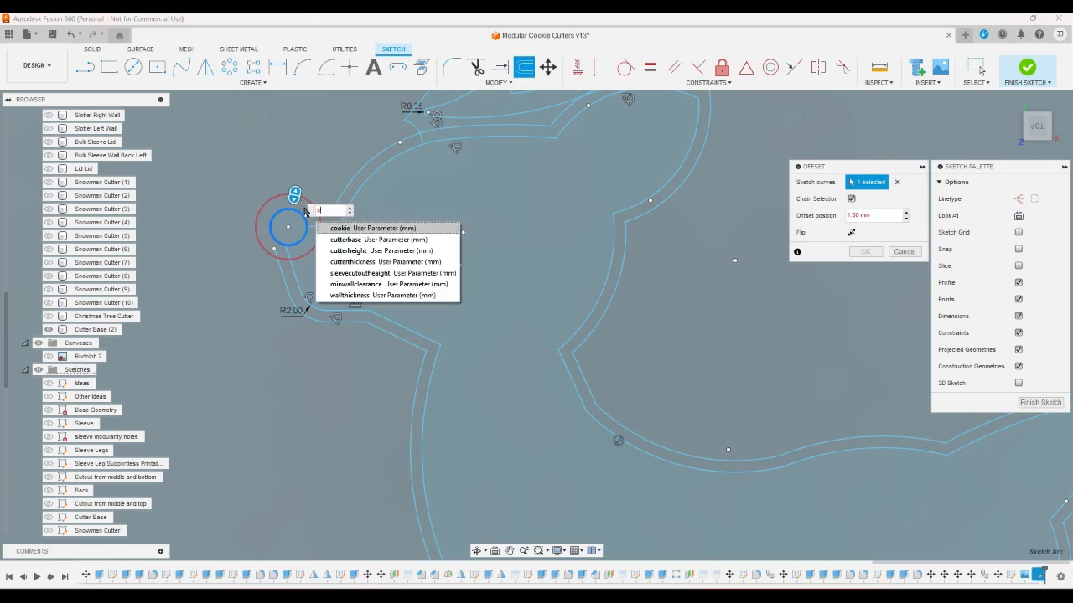
click(356, 262)
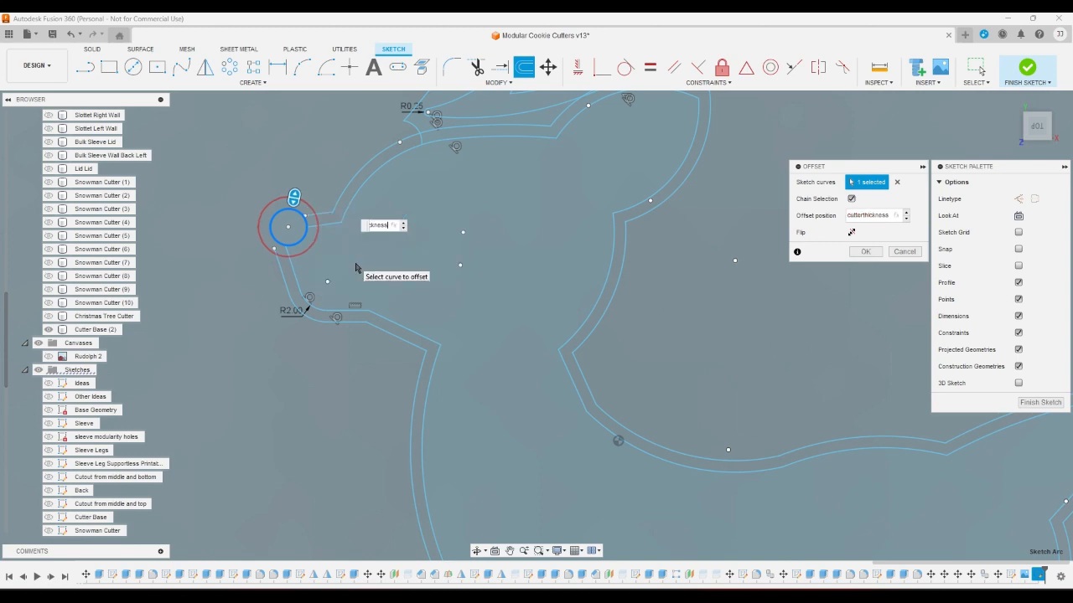
key(Return)
scroll(383, 240, down, 5)
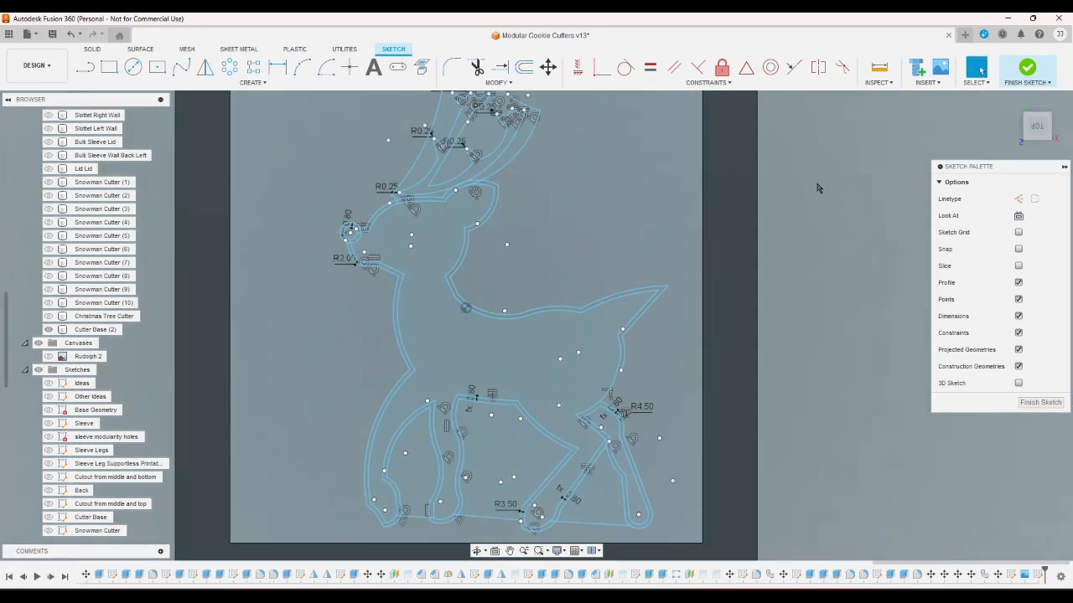
Step: Offset the connecting line between the two front hooves by cutterthickness
scroll(819, 212, down, 3)
scroll(736, 458, up, 3)
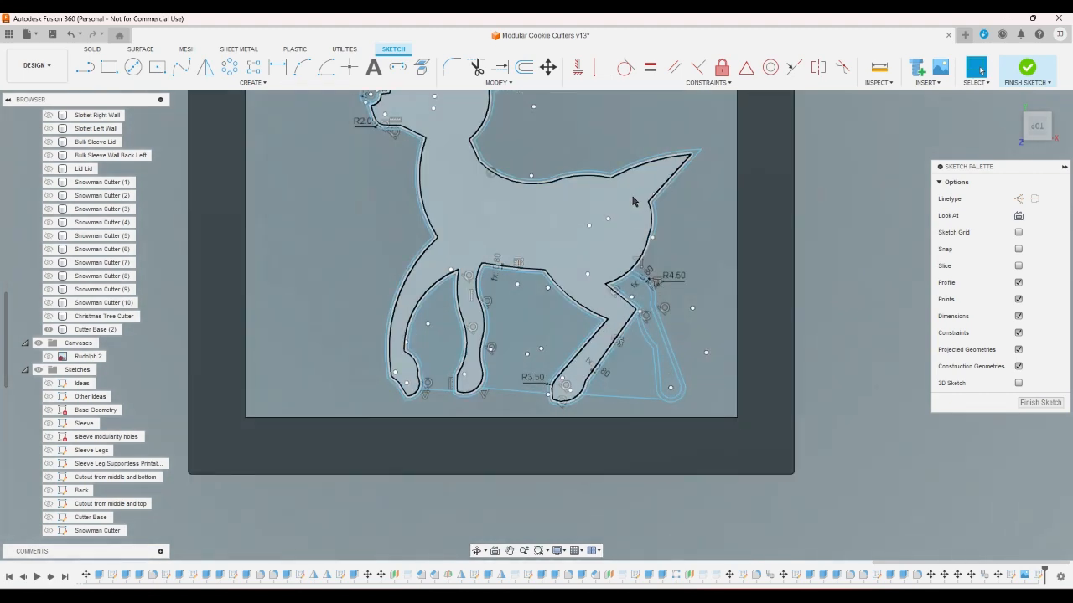
click(524, 67)
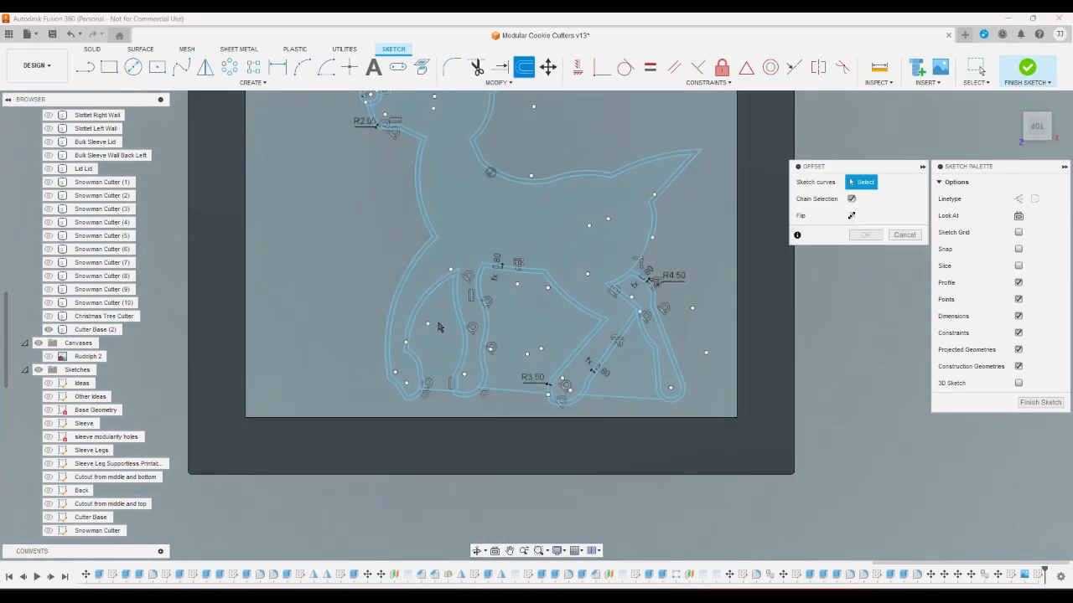
click(438, 392)
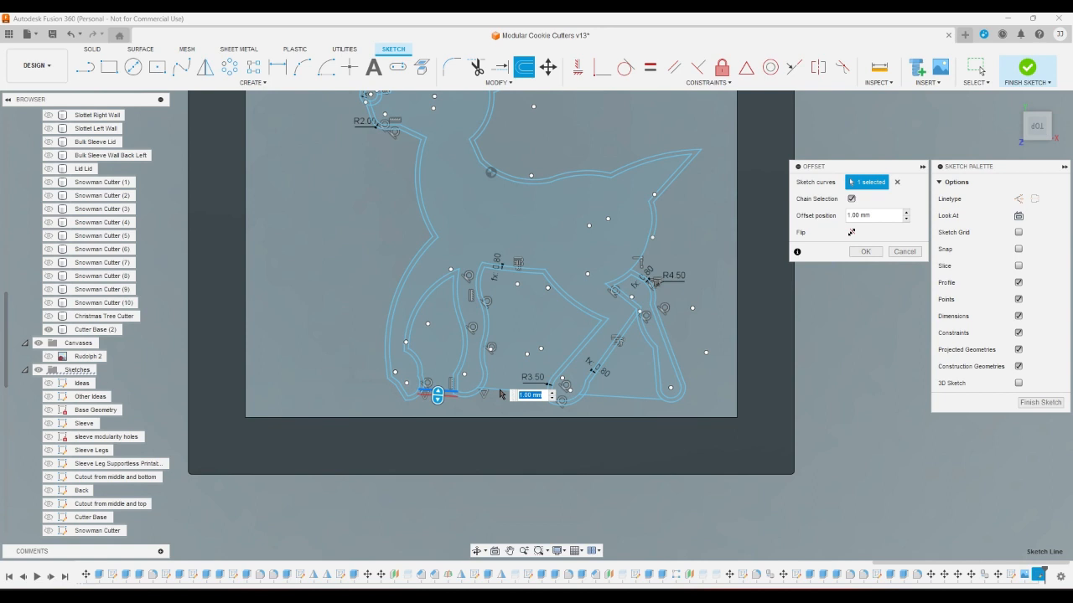
text(c)
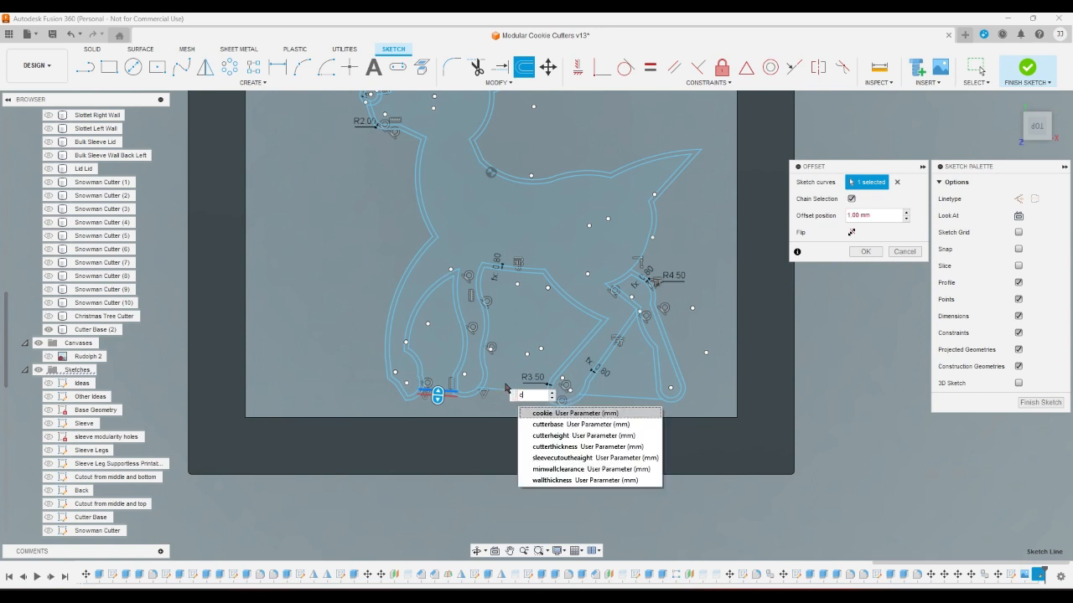
click(555, 446)
key(Return)
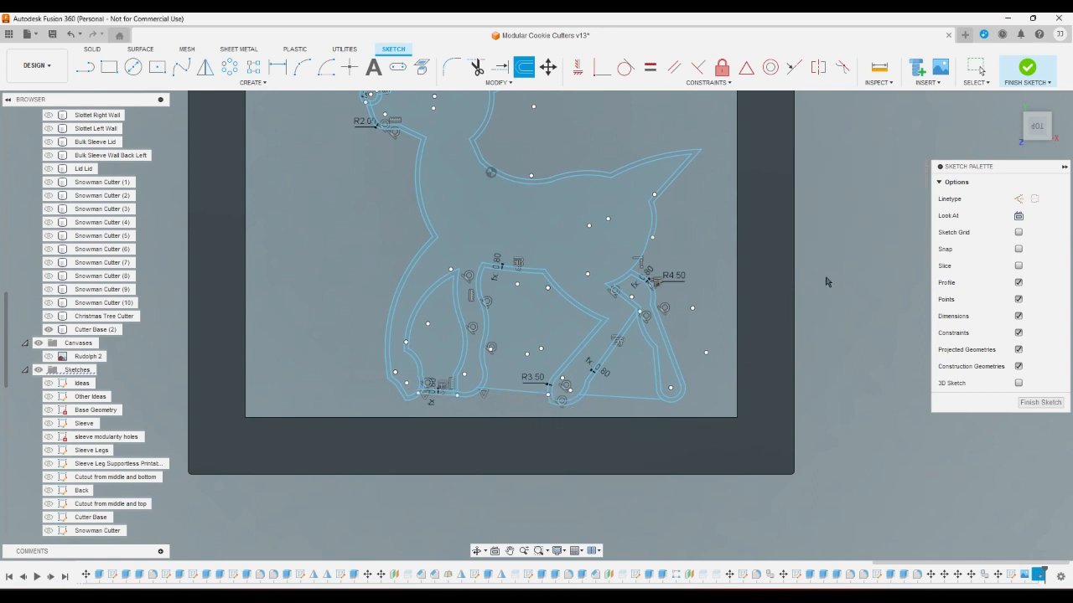
Step: Offset the connecting line between the front leg and the forward hind leg downward by -cutterthickness
click(518, 397)
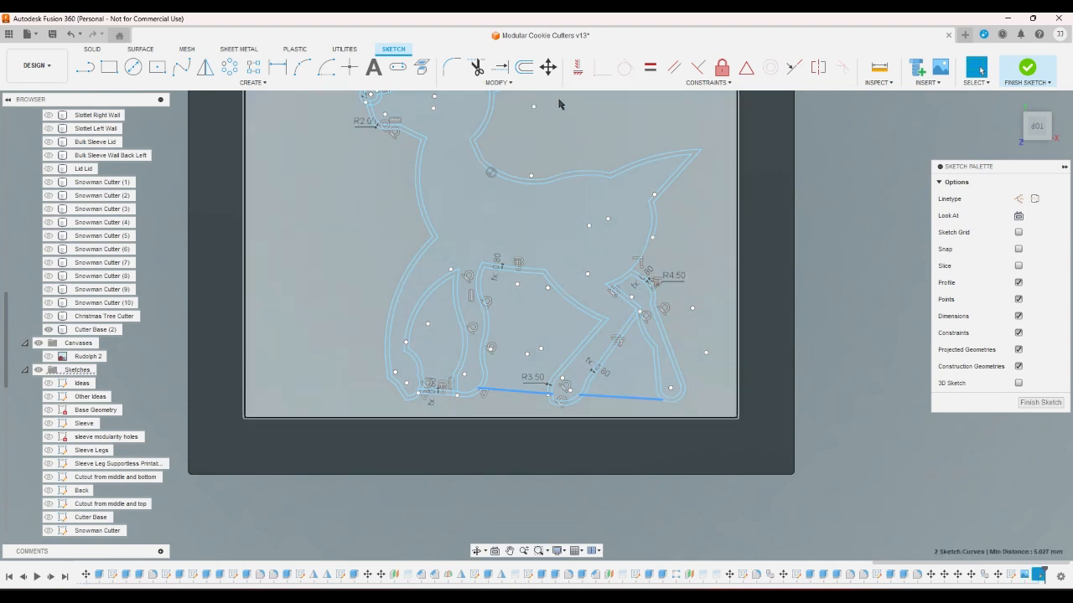
click(524, 69)
click(526, 70)
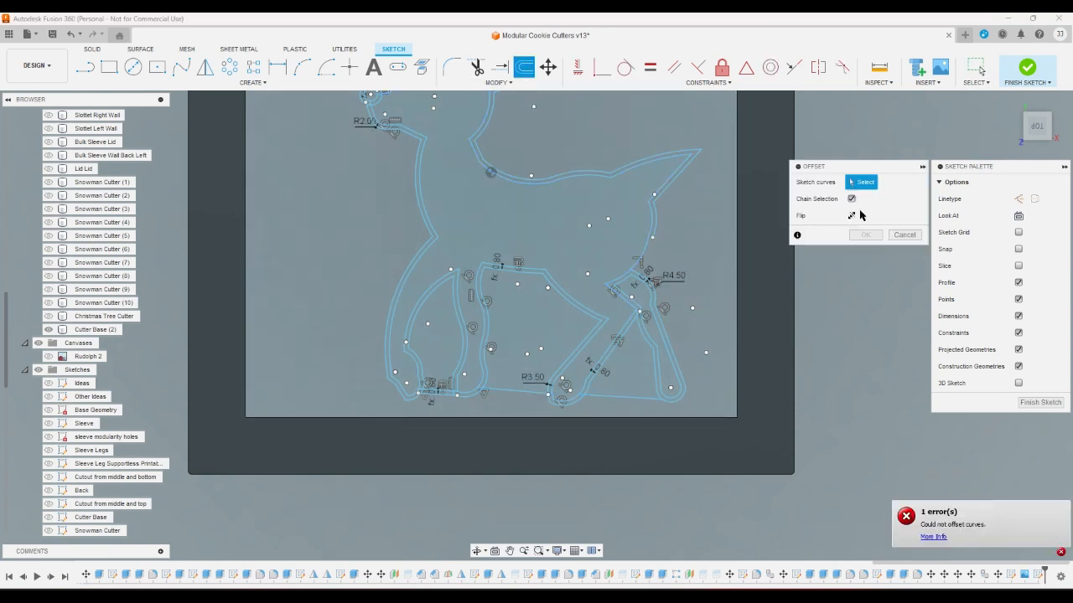
click(532, 392)
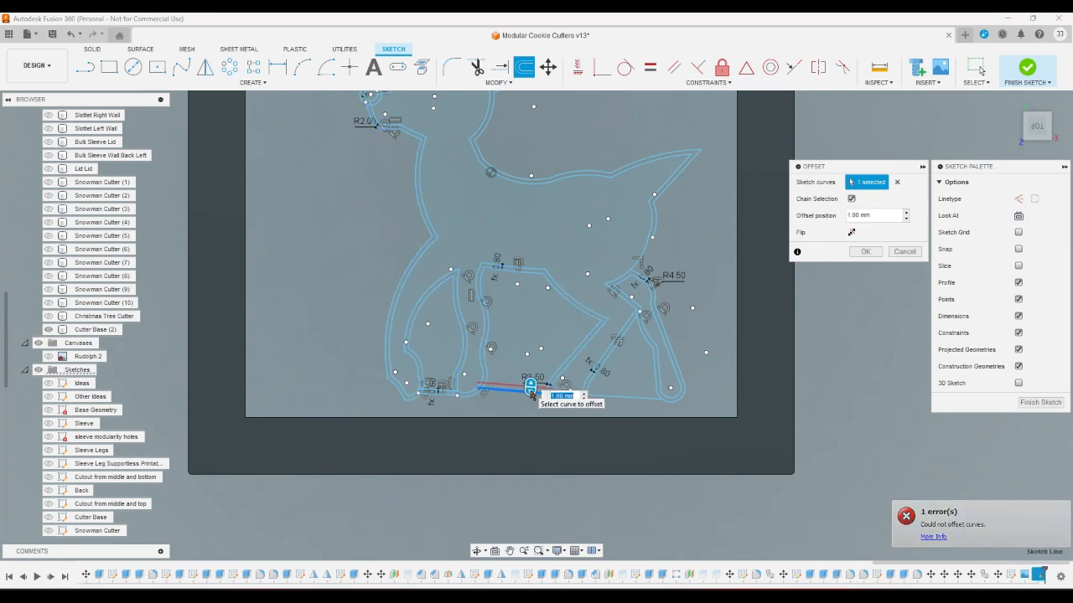
text(-c)
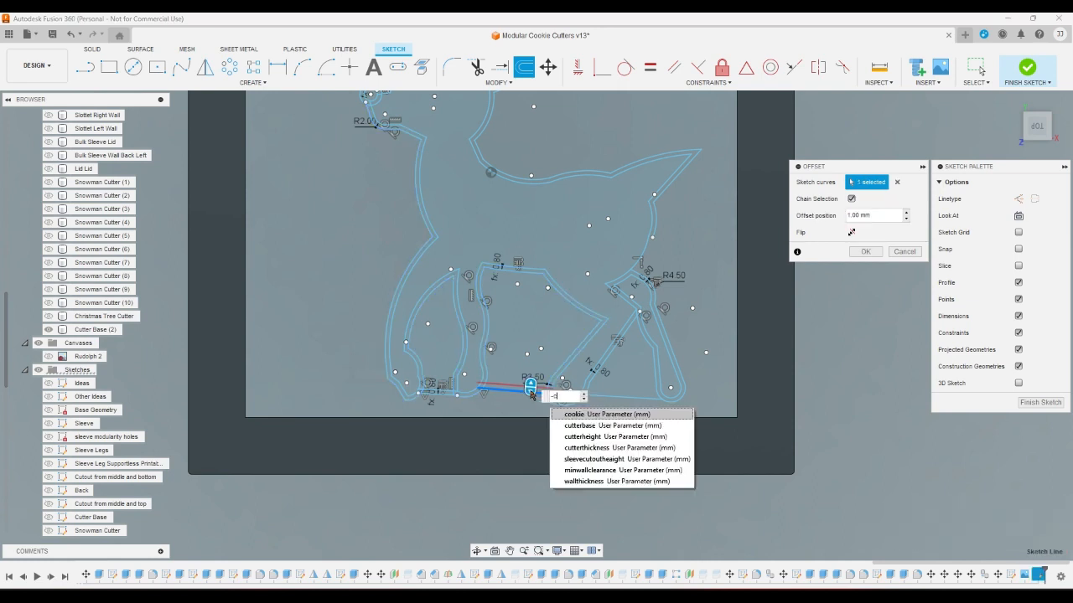
click(584, 447)
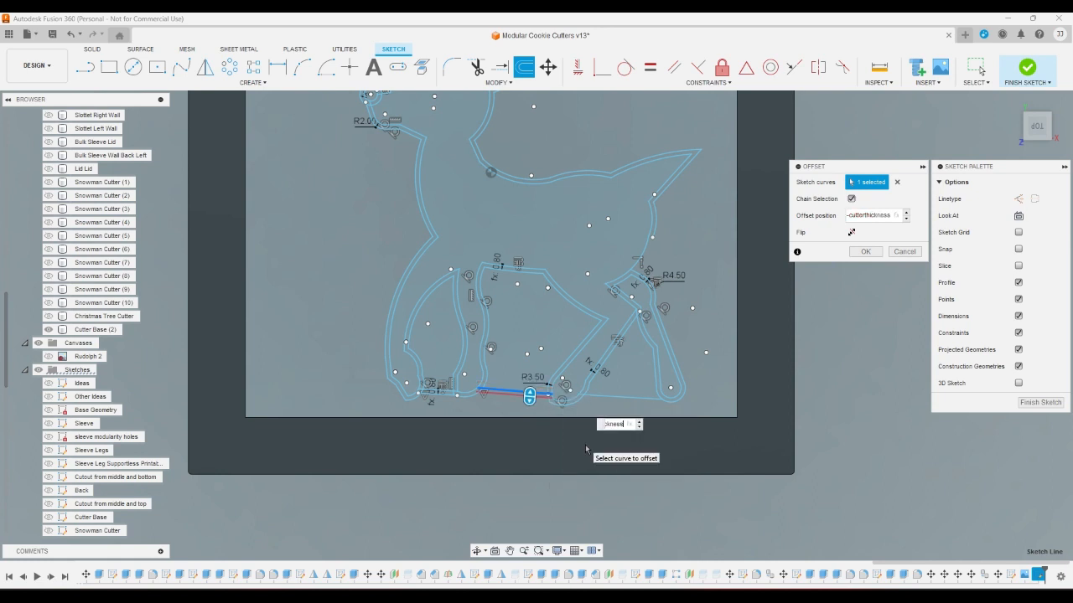
key(Return)
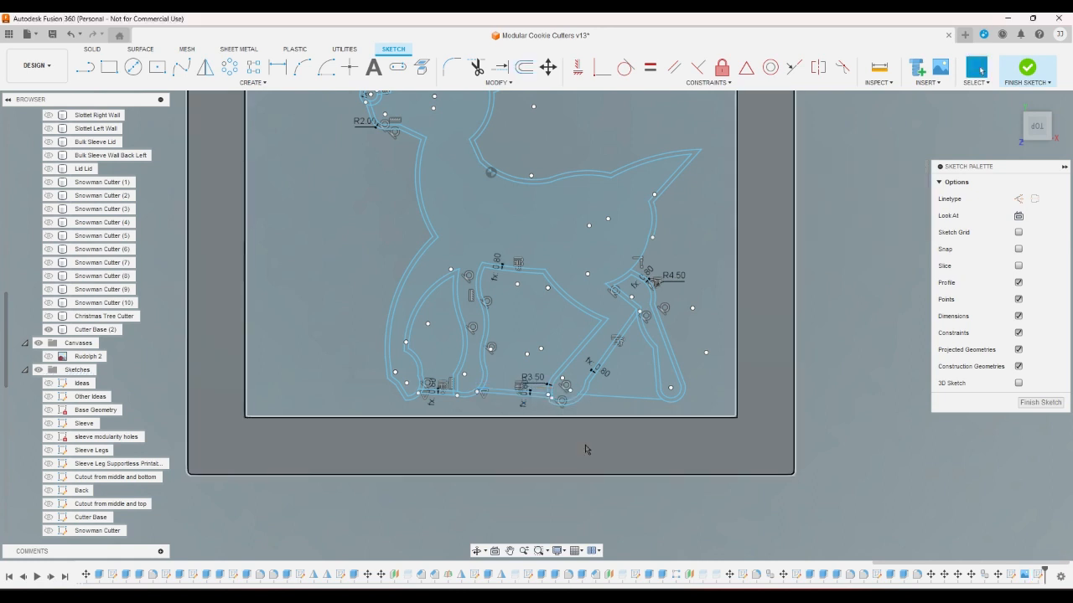
Step: Offset the connecting line between the two hind hooves by cutterthickness
click(524, 67)
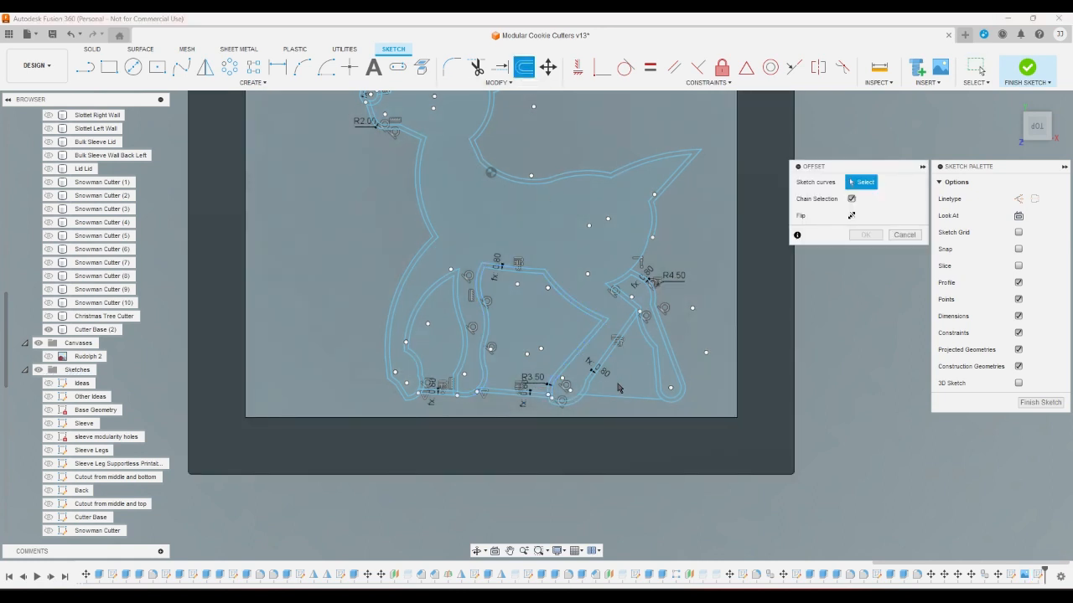
click(620, 399)
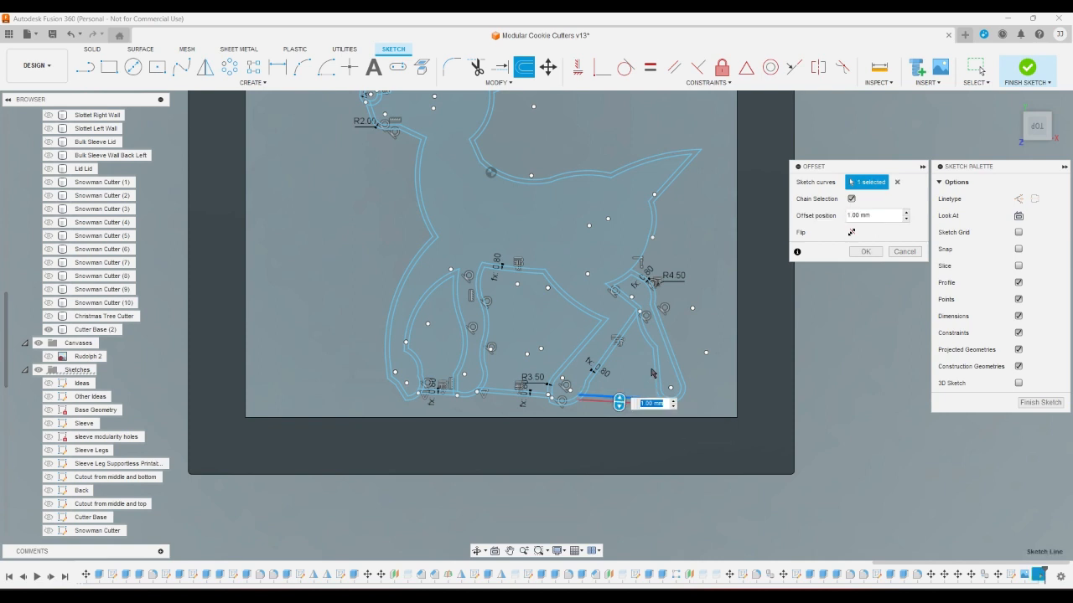
text(c)
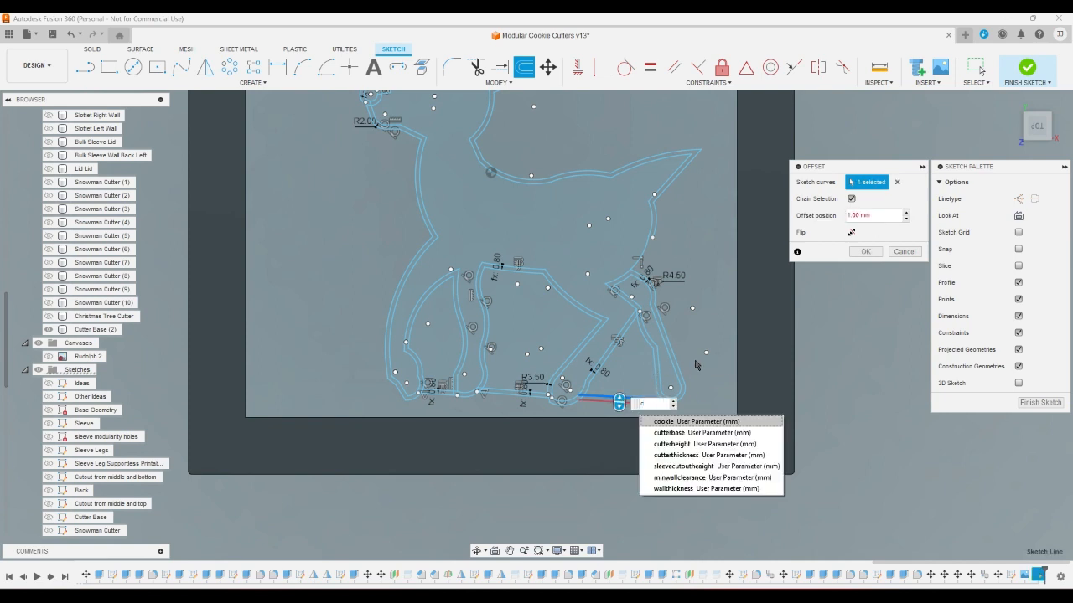
click(679, 450)
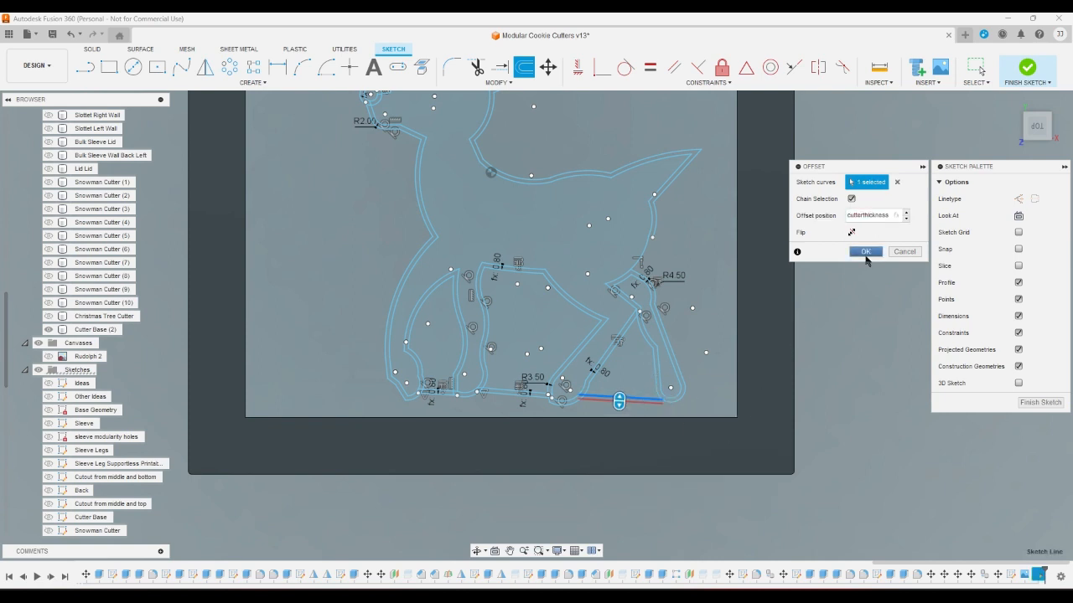
click(865, 252)
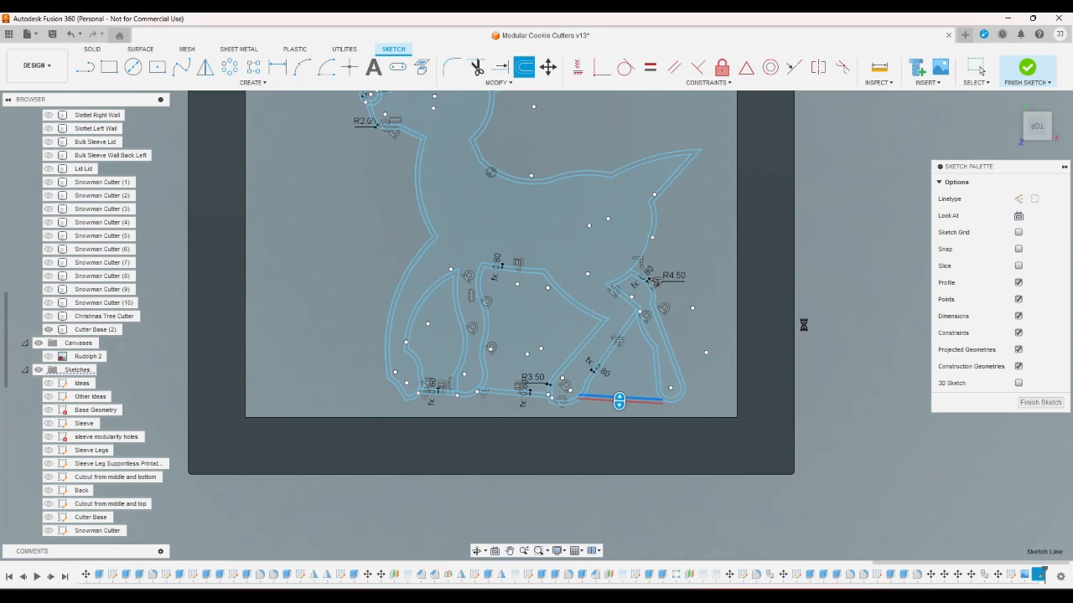
Step: Flip the offset of the line between the hind hooves to the upper side by setting its dimension to -cutterthickness
scroll(682, 376, up, 3)
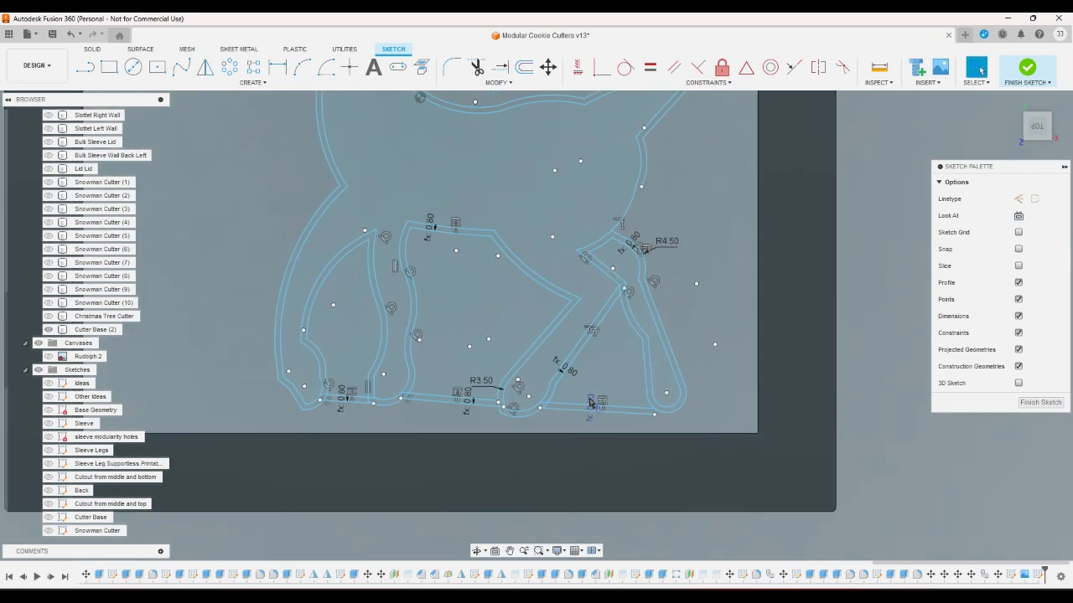
double_click(590, 402)
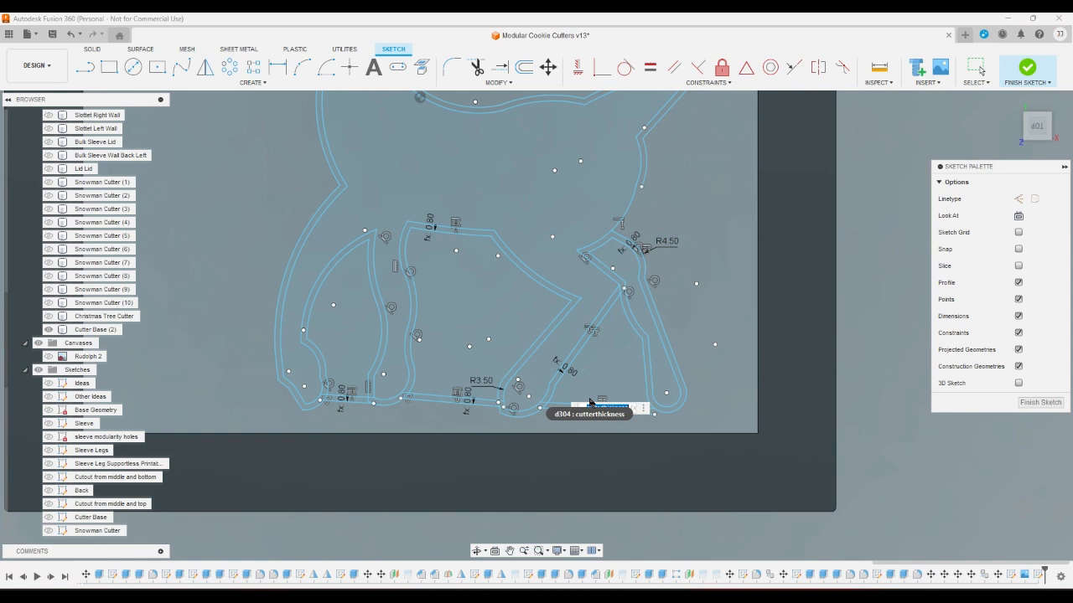
click(590, 402)
key(Left)
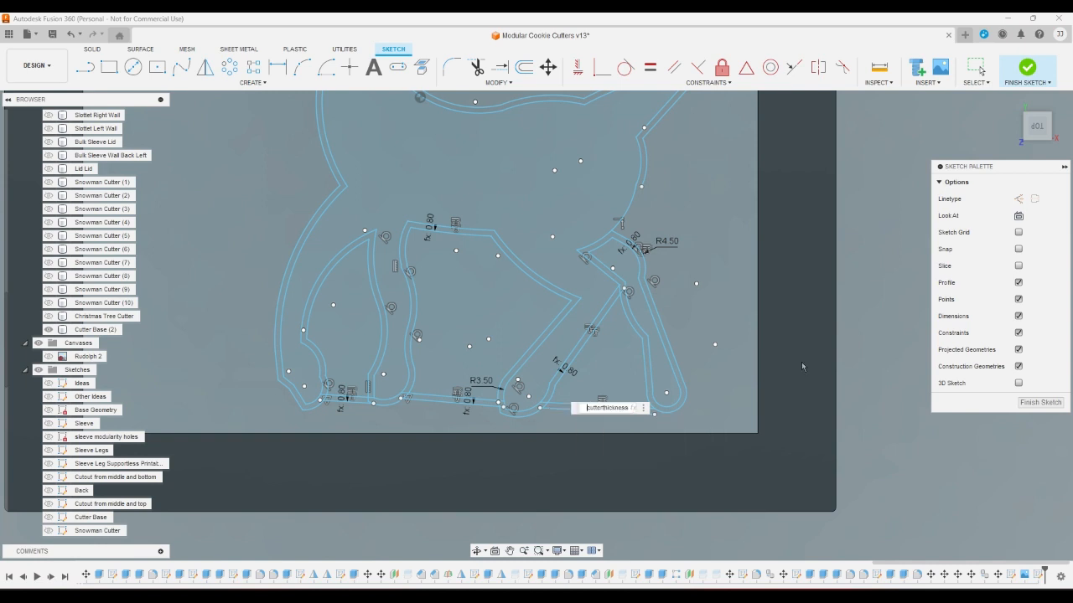
text(-)
key(Return)
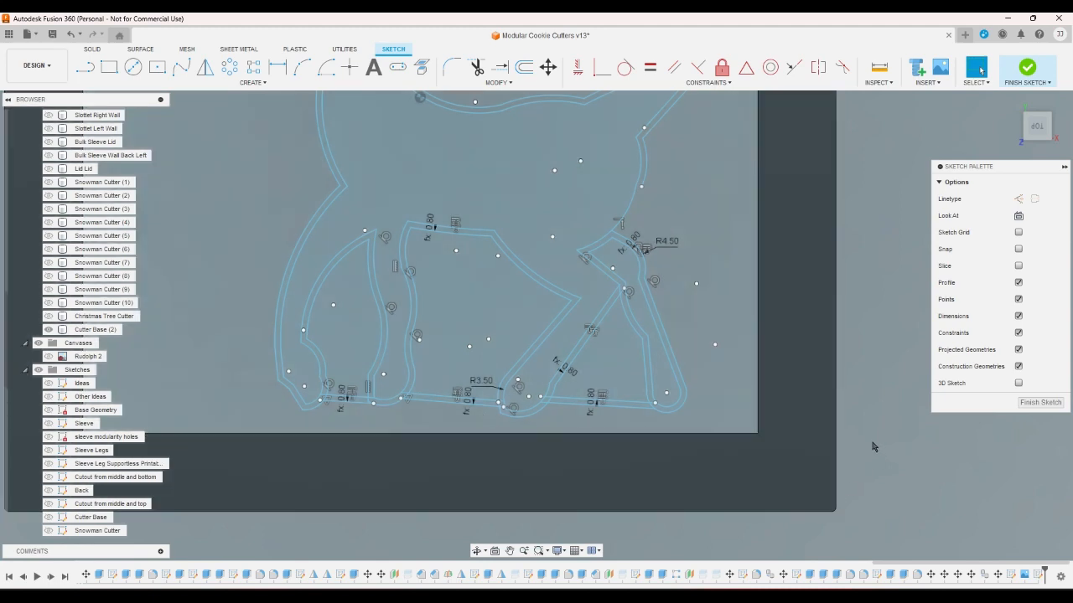
Step: Extend the offset hoof-connecting lines so they meet the contours of the rearmost hoof and the forward hind hoof
click(499, 67)
scroll(660, 414, up, 5)
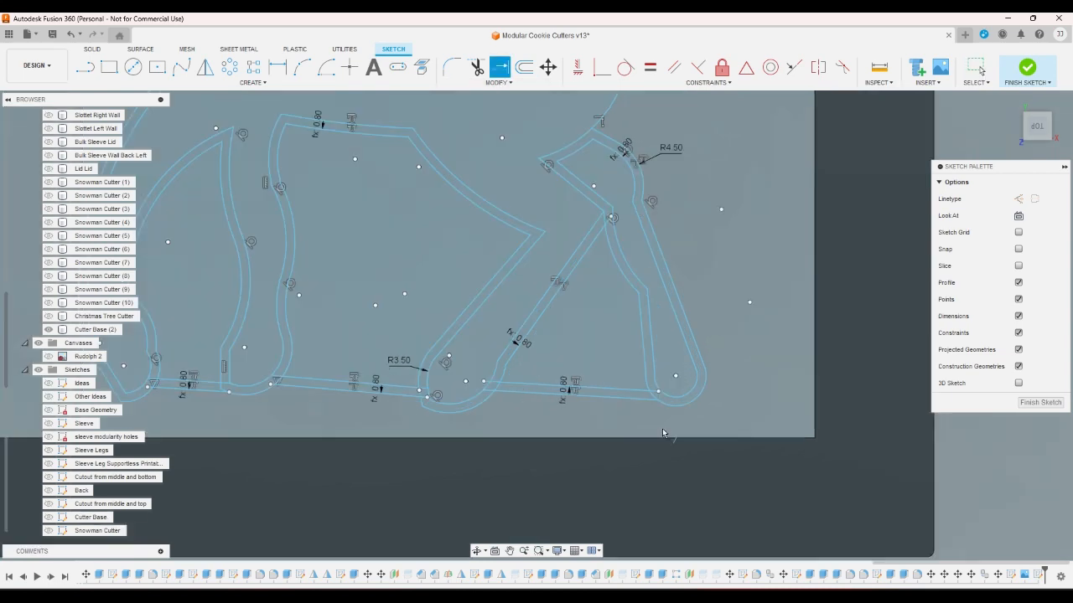
click(648, 340)
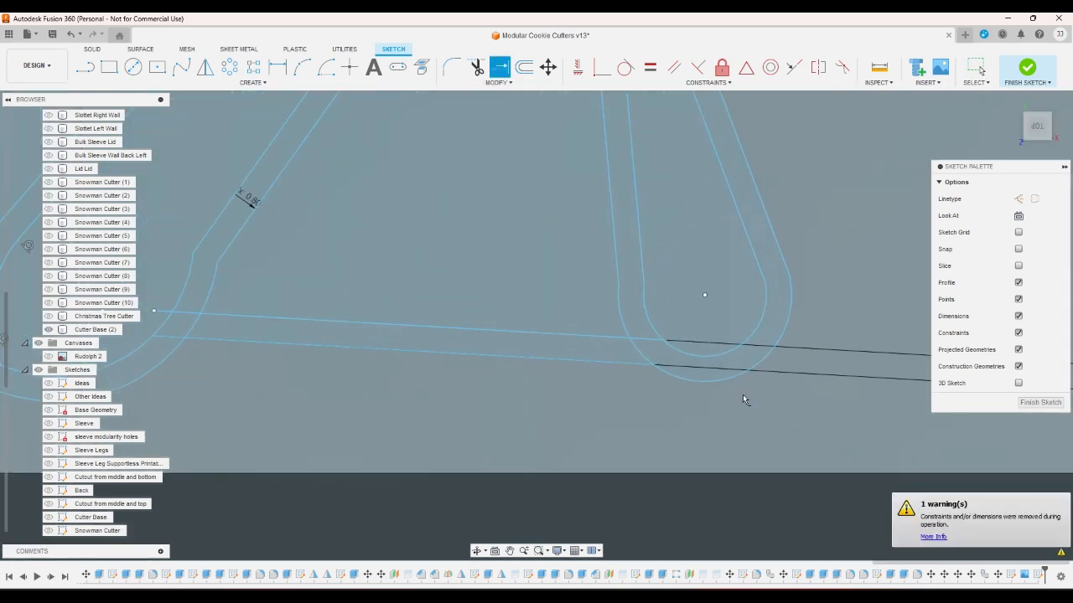
scroll(742, 394, down, 2)
scroll(448, 335, up, 3)
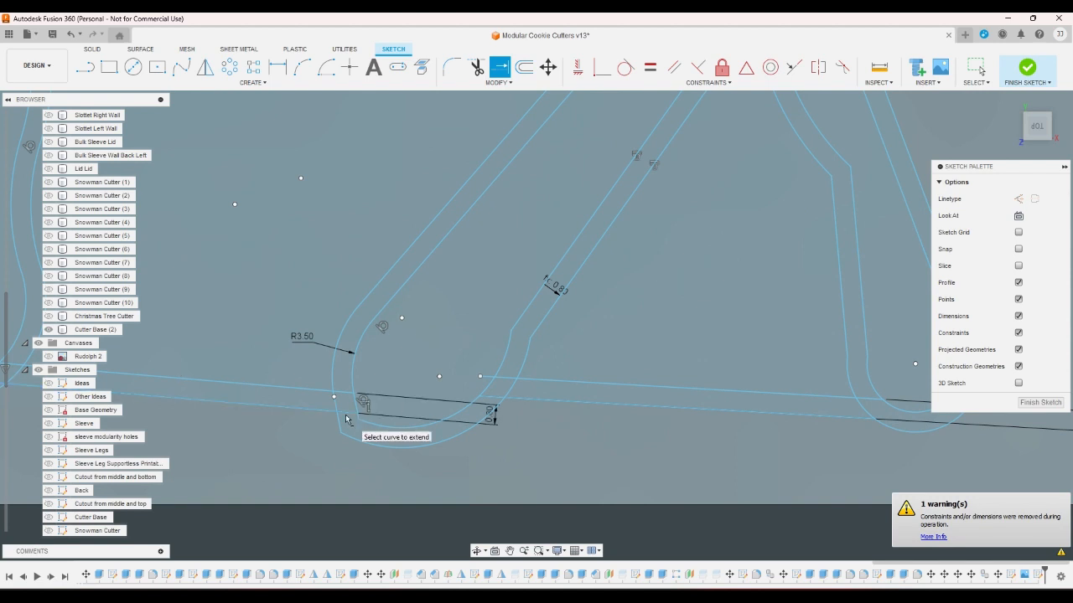
click(868, 423)
scroll(868, 423, down, 4)
scroll(393, 394, up, 4)
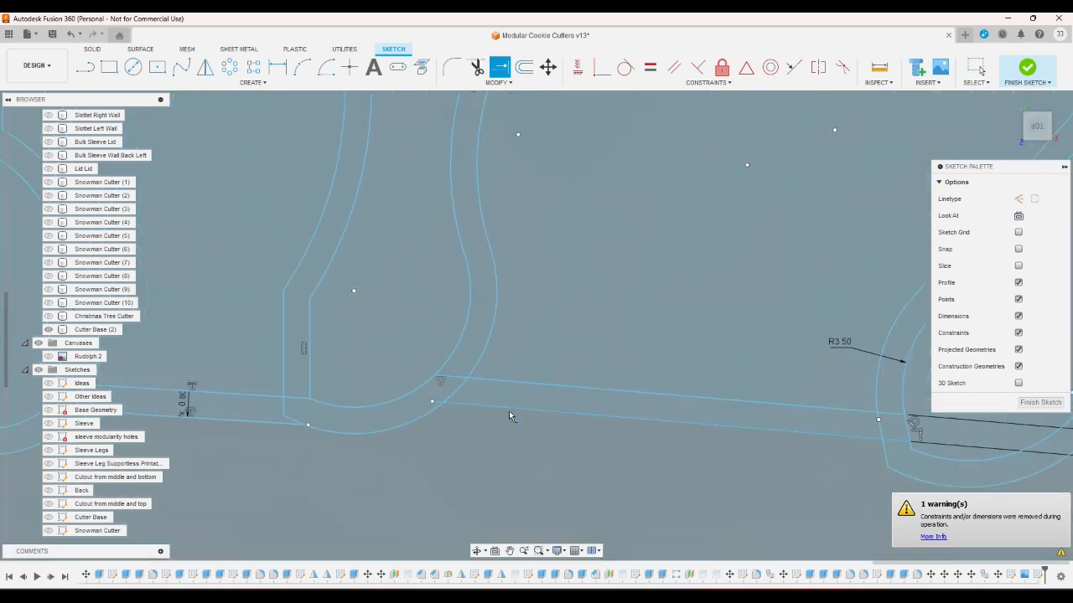
scroll(509, 410, down, 4)
scroll(285, 422, up, 4)
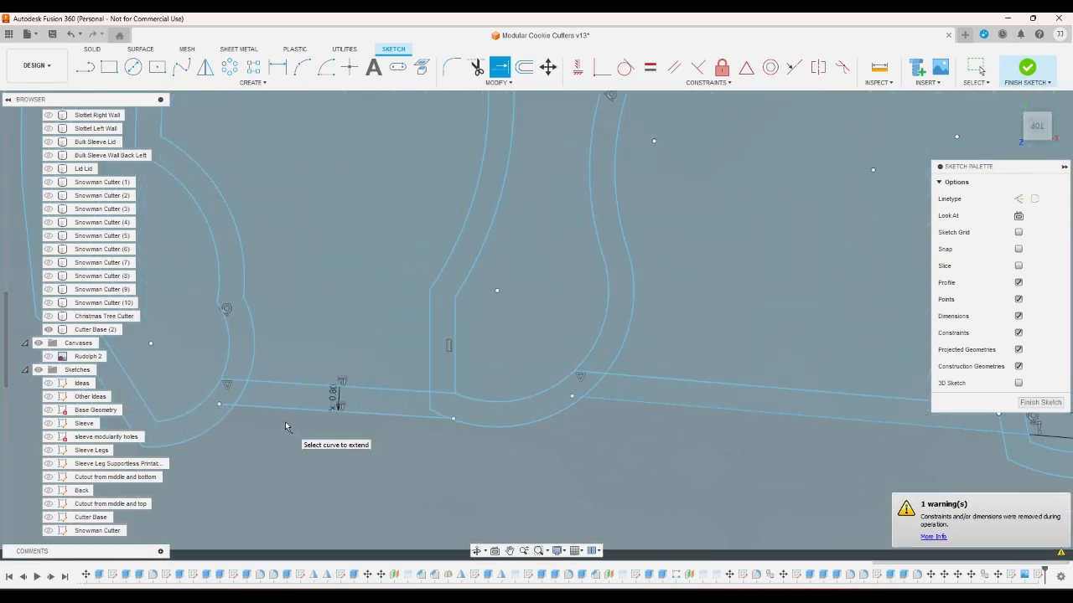
scroll(285, 421, down, 3)
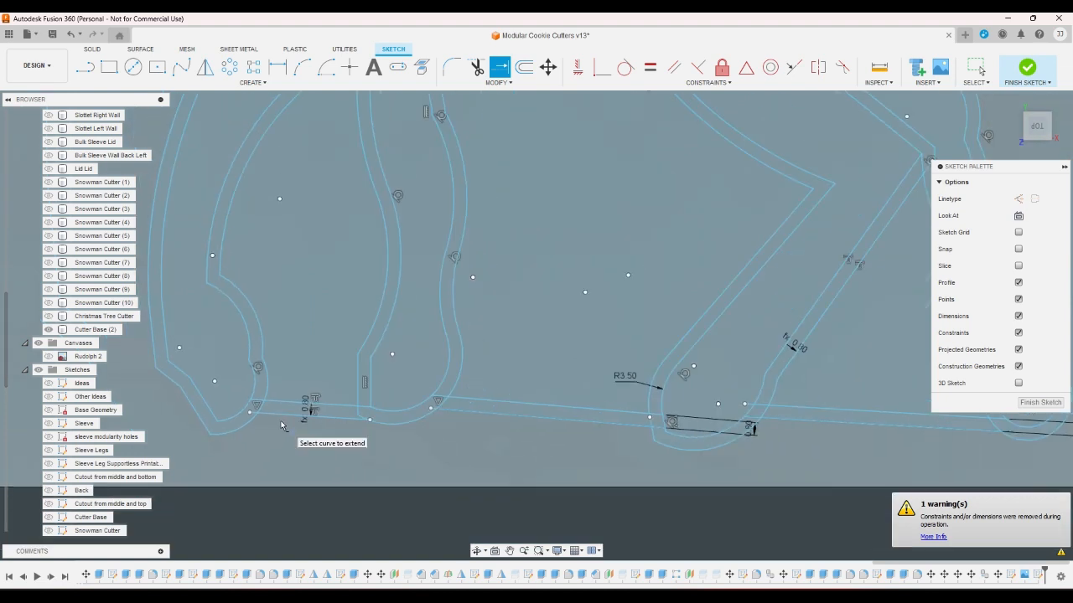
scroll(281, 420, up, 3)
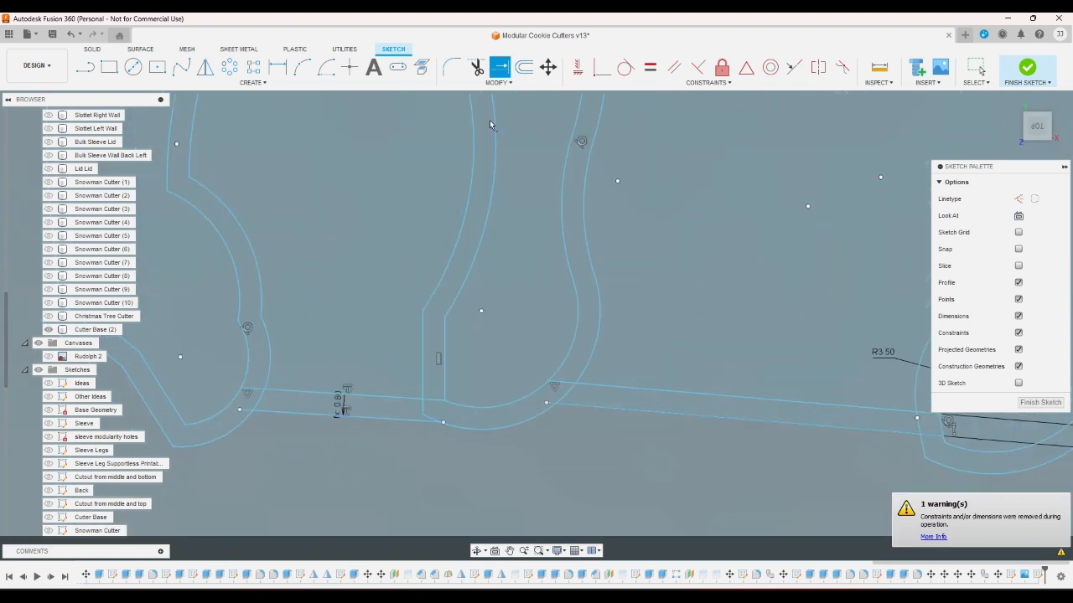
Step: Trim the overhanging end of the lower connecting line inside the foremost hoof
click(476, 67)
scroll(270, 383, up, 2)
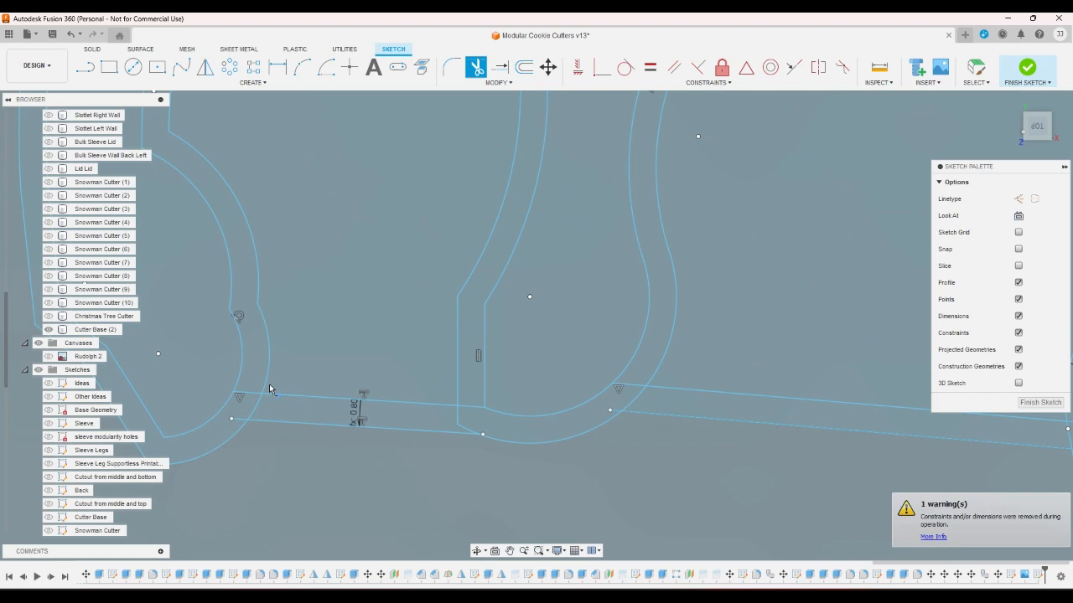
click(233, 427)
scroll(251, 414, down, 4)
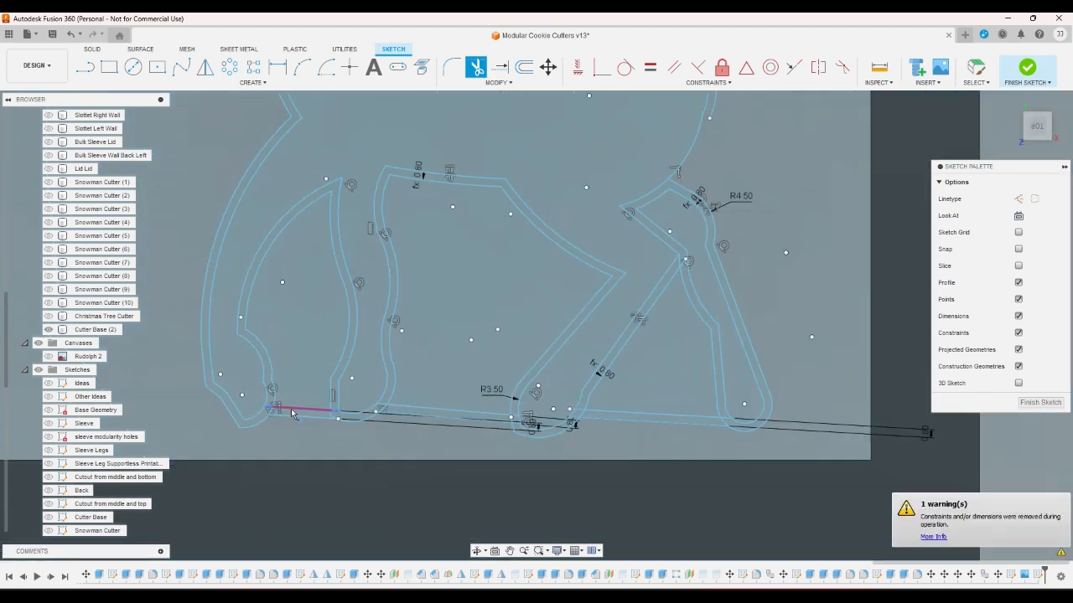
scroll(292, 412, down, 2)
right_click(286, 436)
click(310, 440)
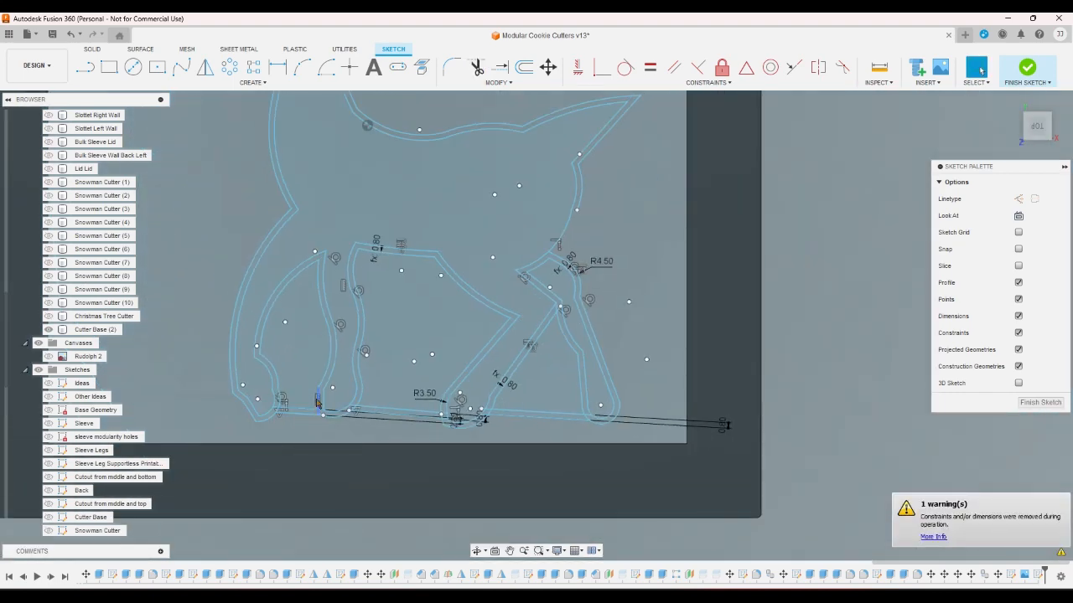
scroll(318, 401, up, 3)
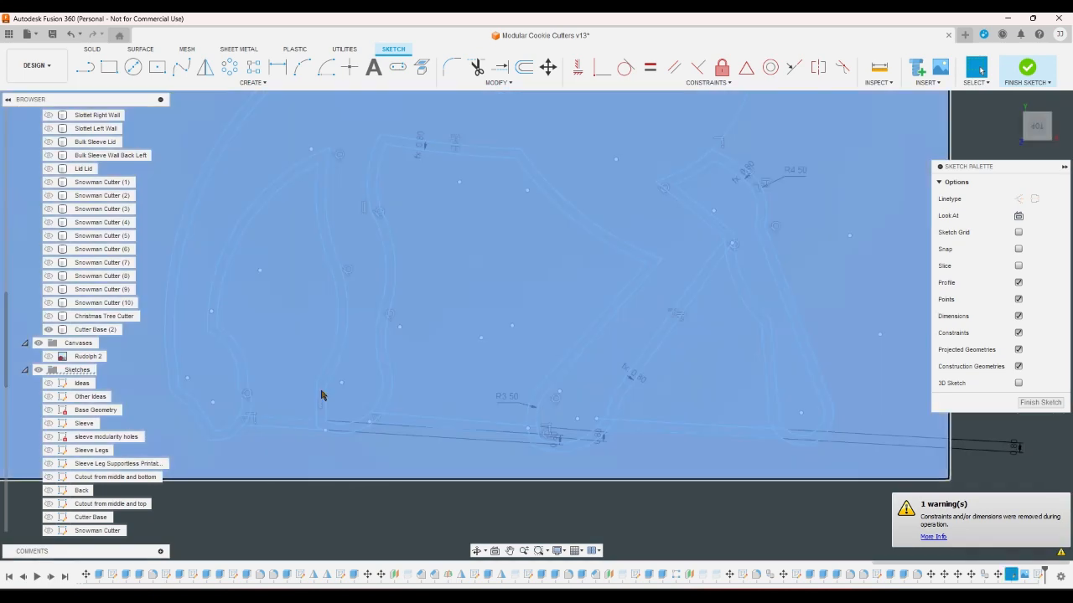
scroll(322, 399, down, 2)
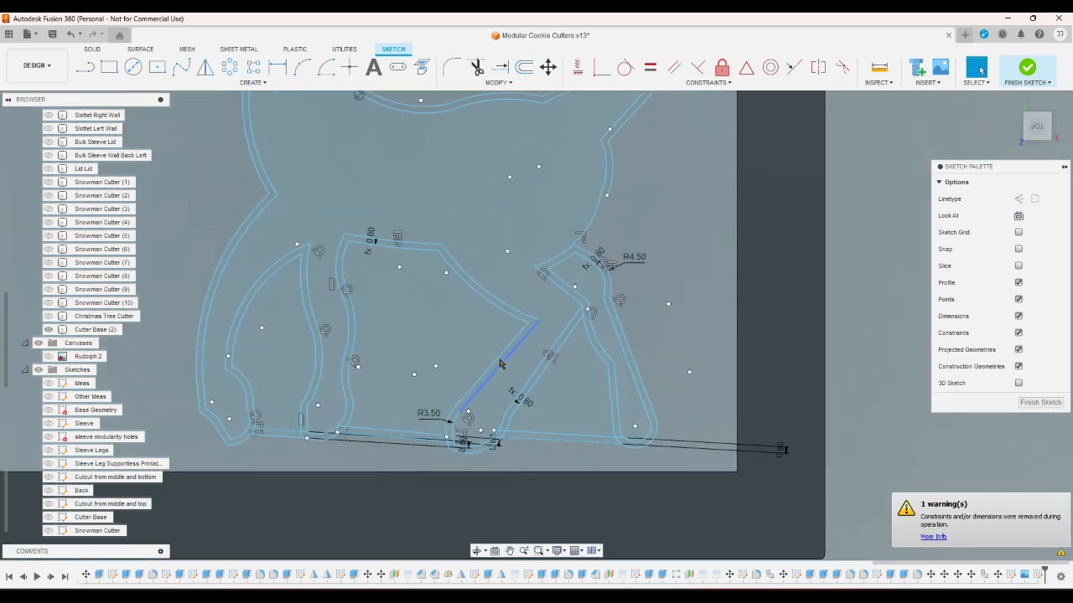
scroll(503, 362, up, 2)
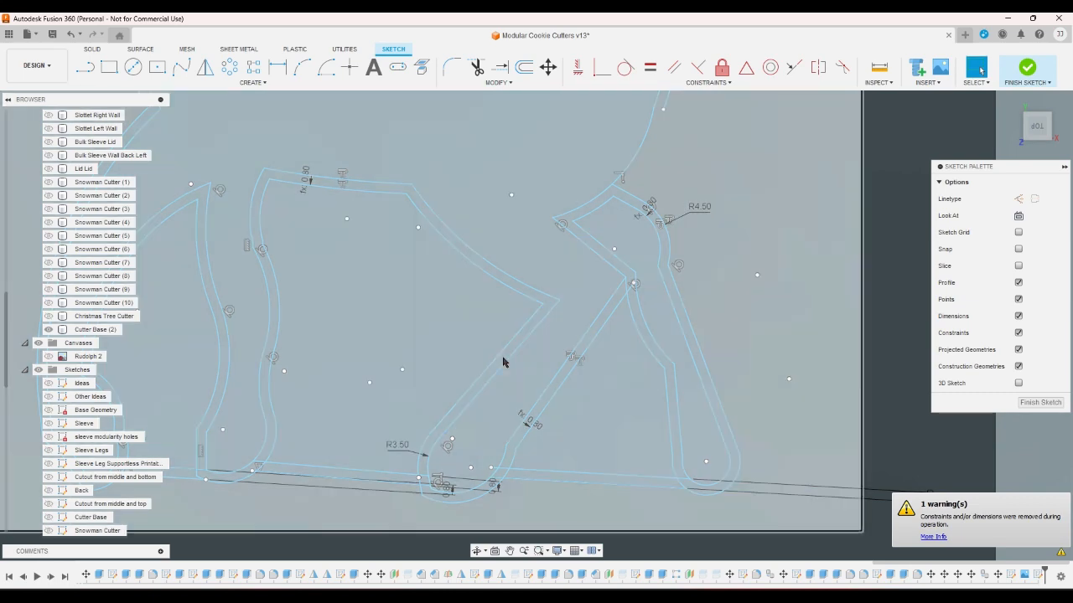
click(503, 362)
double_click(501, 363)
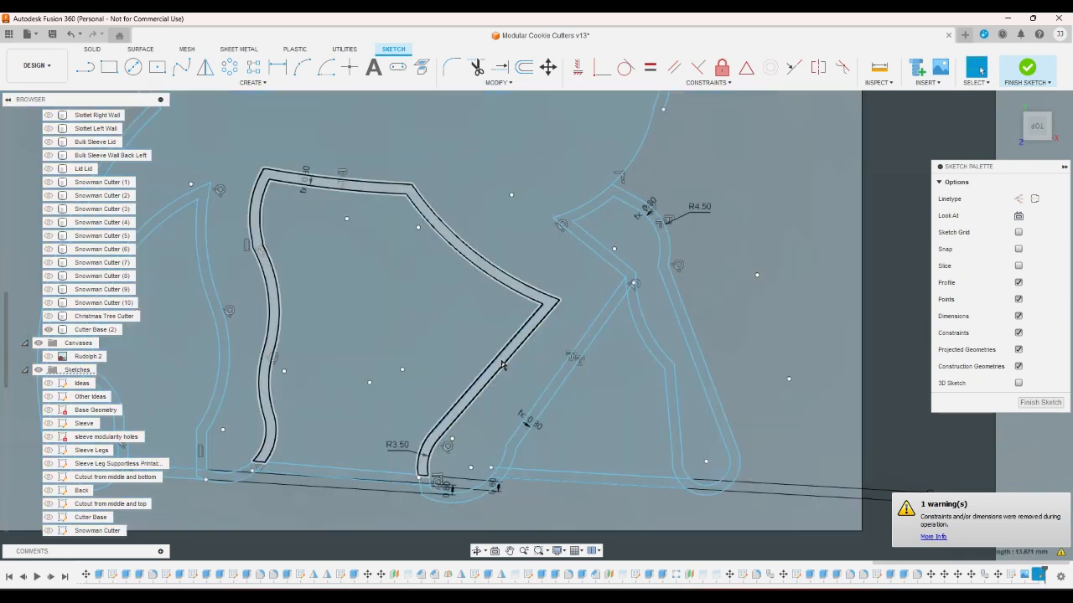
click(503, 365)
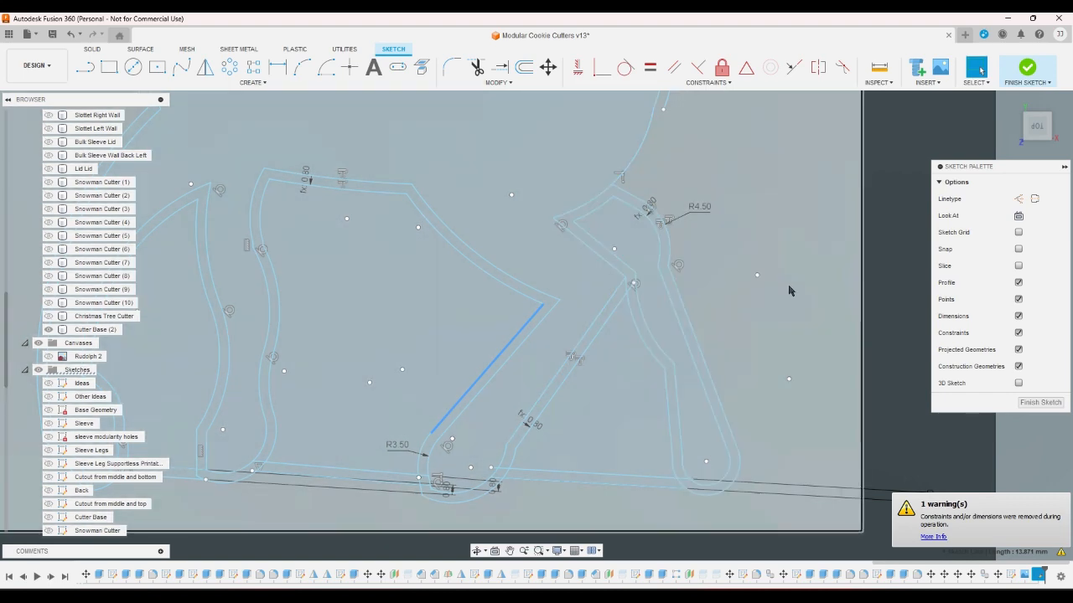
scroll(789, 291, down, 3)
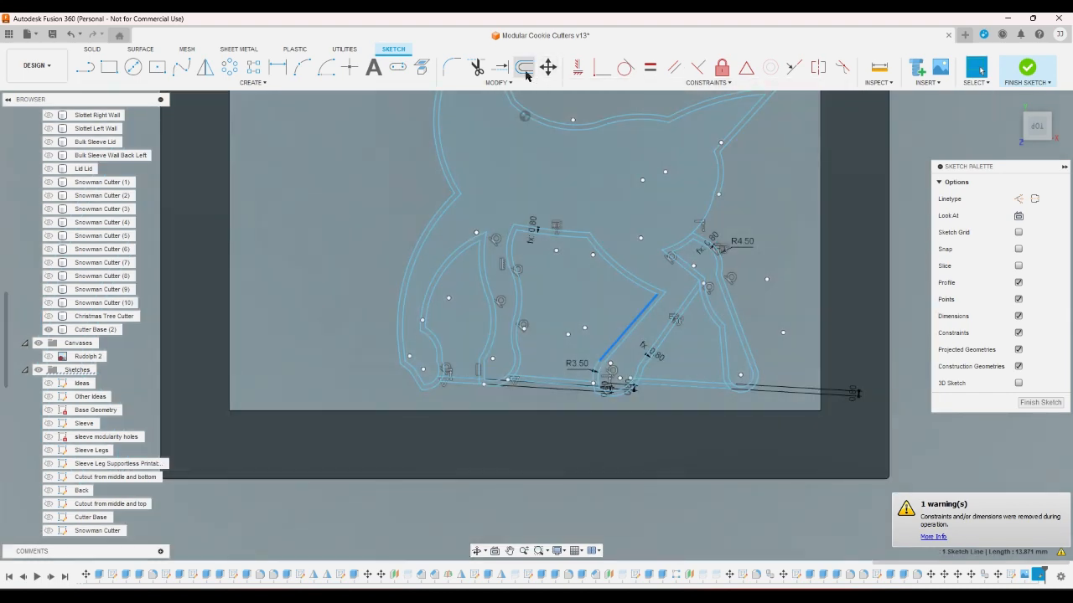
Step: Offset the arc between the rump and the top of the rear hind leg by cutterthickness
click(525, 74)
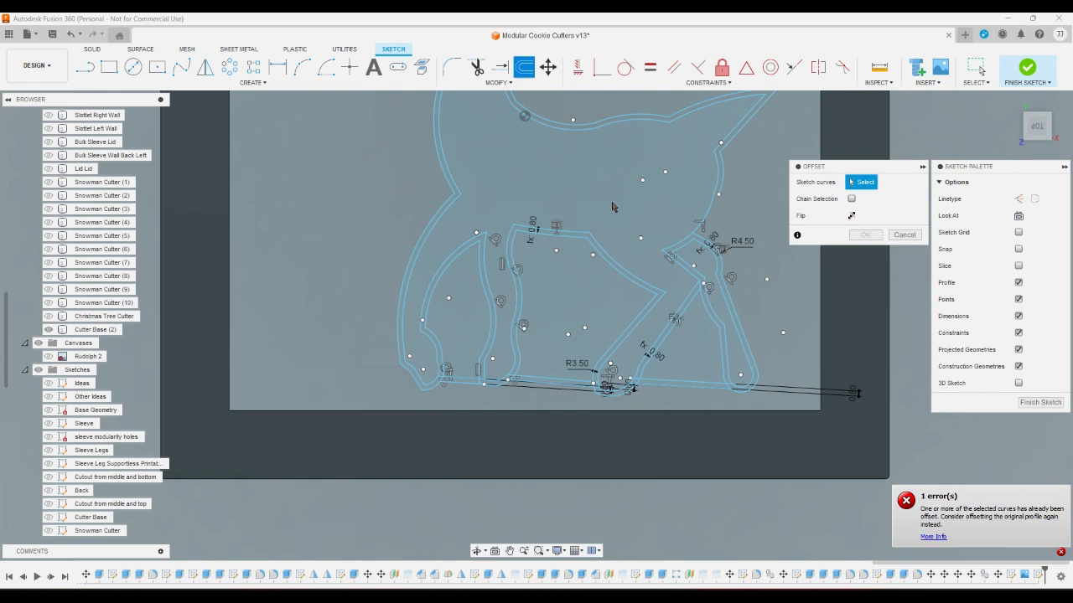
click(706, 222)
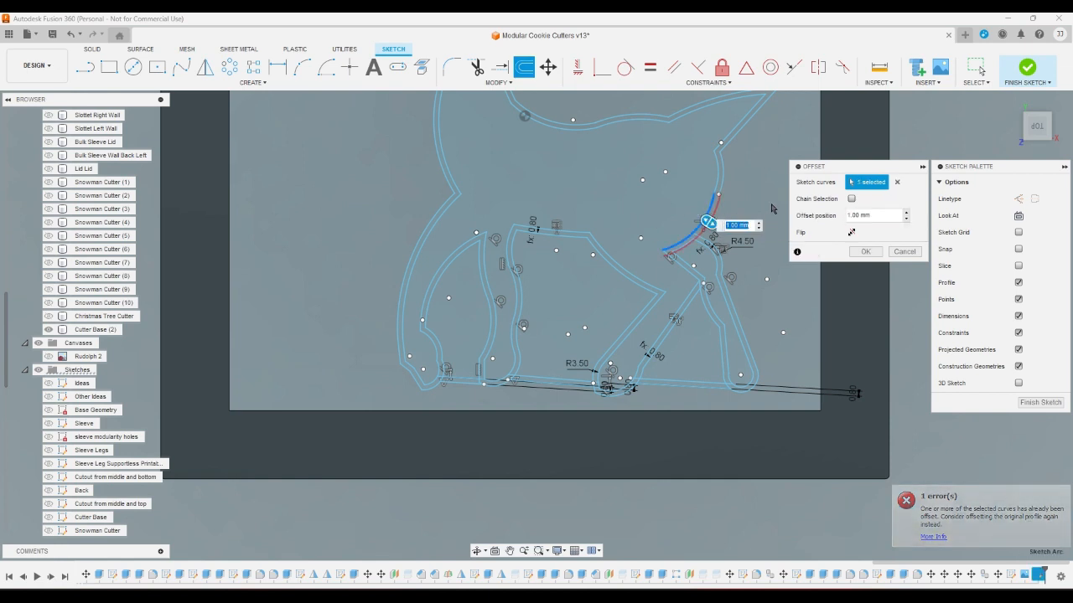
text(c)
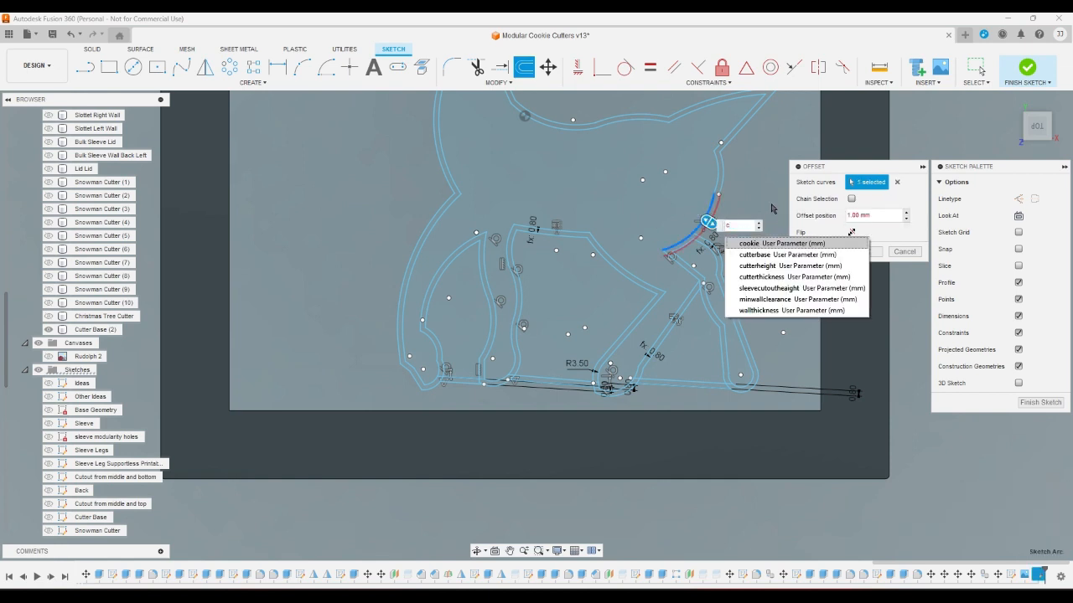
click(780, 279)
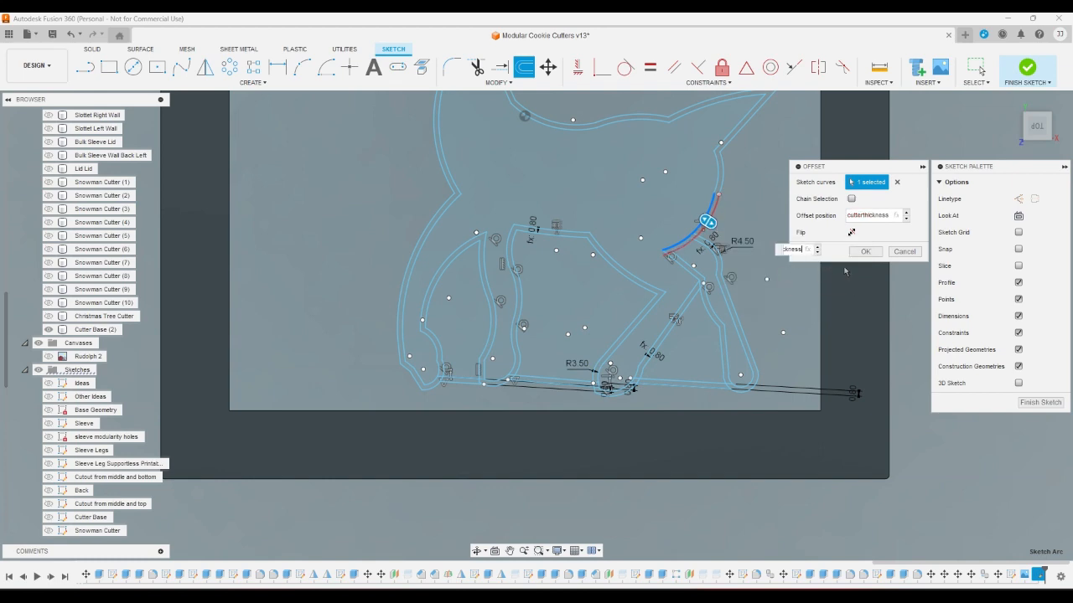
click(863, 251)
Step: Extend the inner line at the top of the rear hind leg to meet the offset rump arc
scroll(855, 254, up, 2)
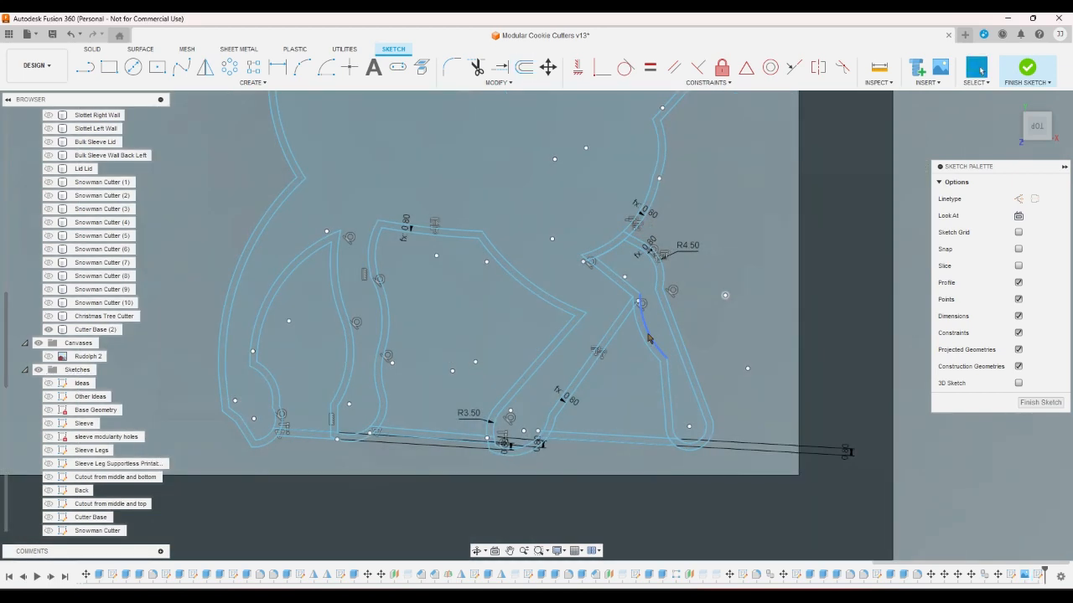
scroll(648, 338, up, 3)
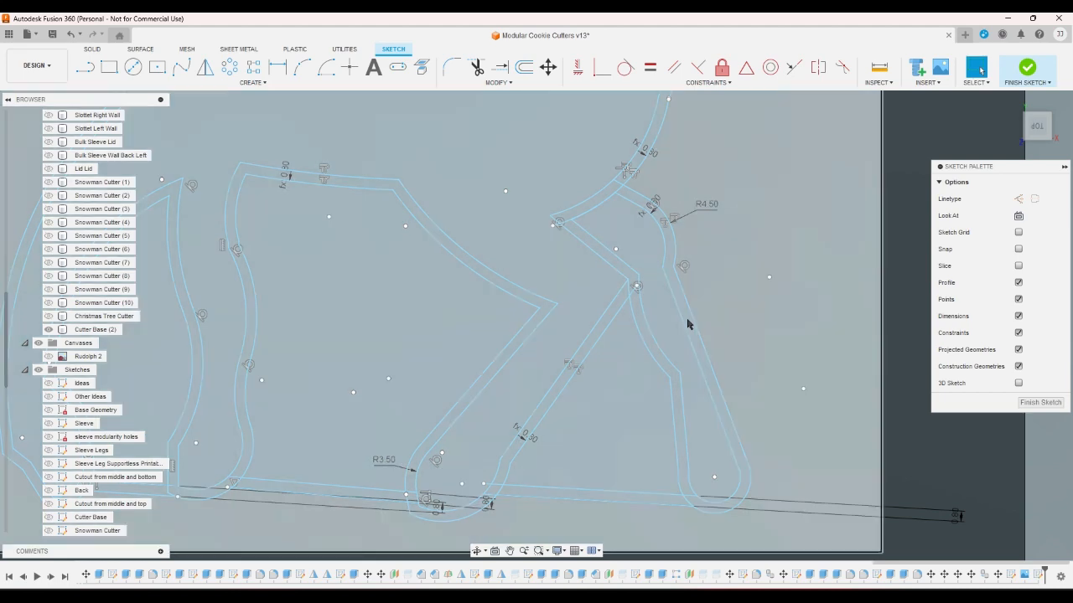
scroll(686, 324, down, 3)
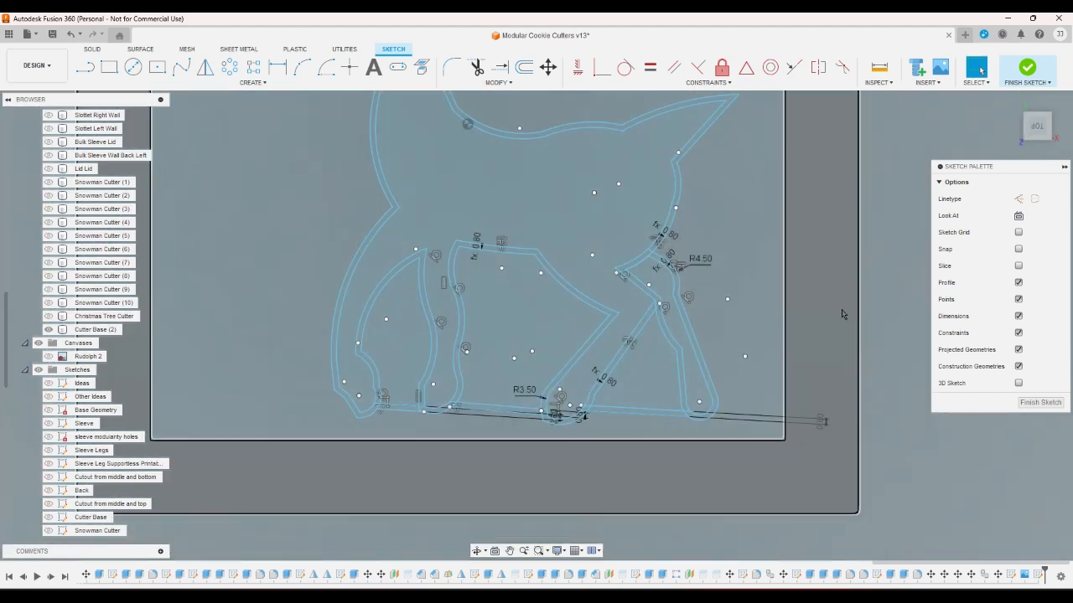
scroll(684, 275, up, 2)
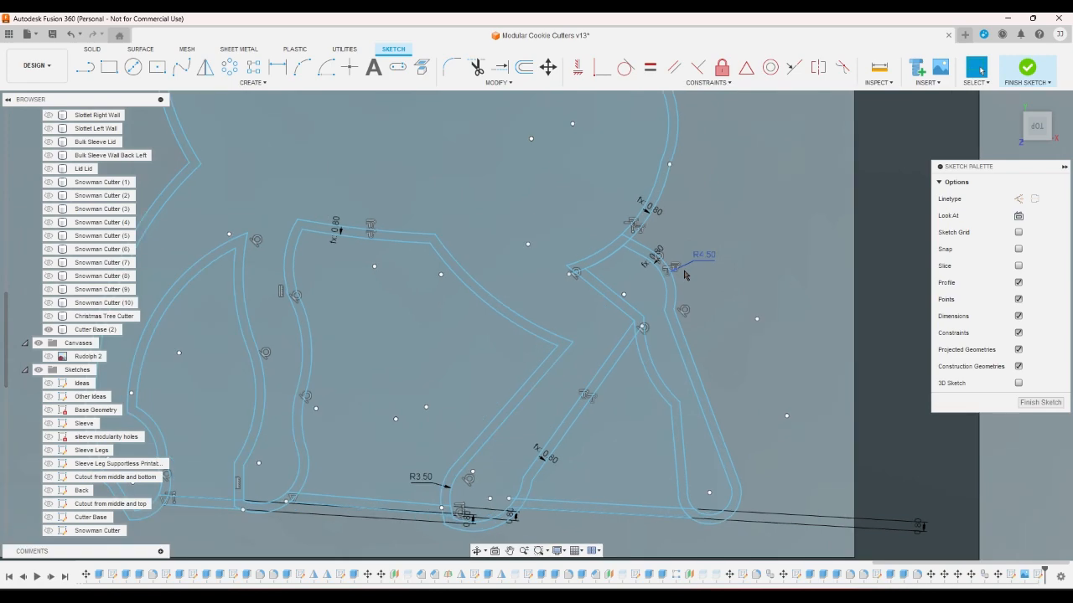
scroll(641, 331, up, 2)
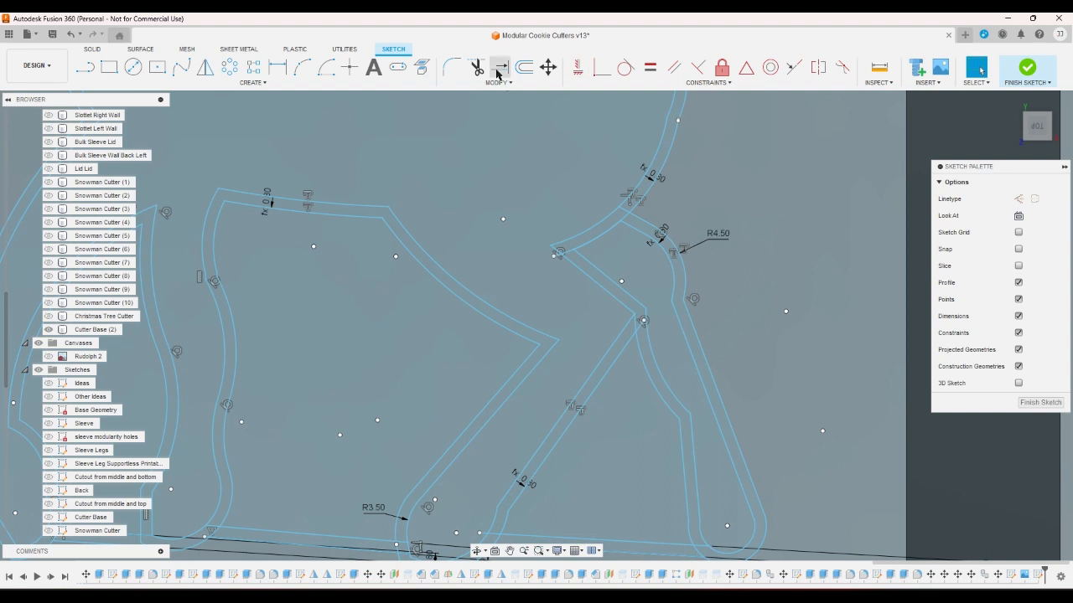
click(498, 73)
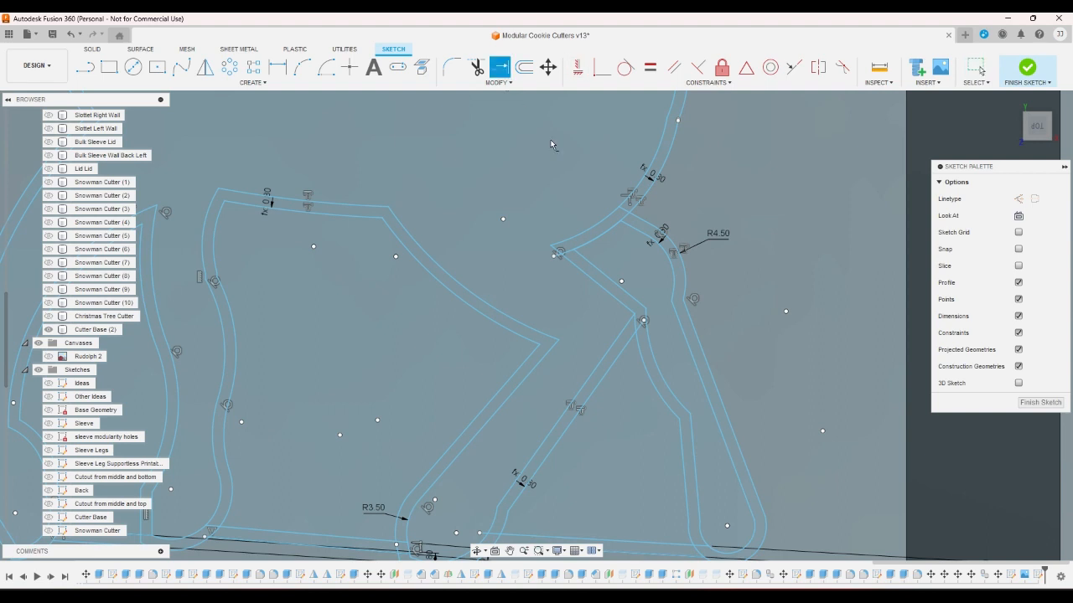
click(628, 227)
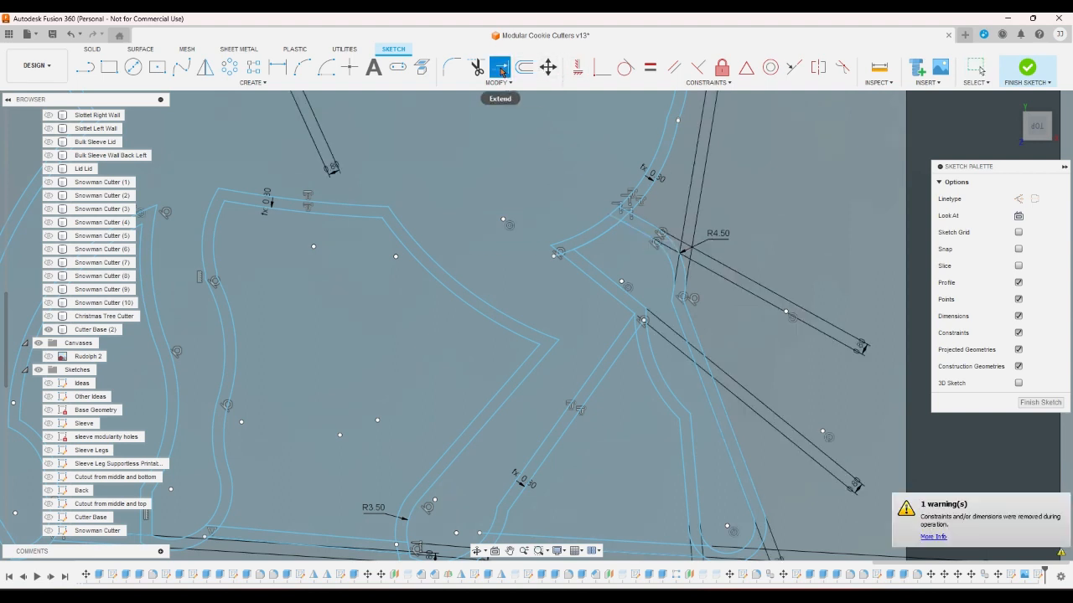
Step: Trim the offset arc section lying between the two wall lines at the top of the rear hind leg
click(475, 67)
scroll(628, 226, up, 2)
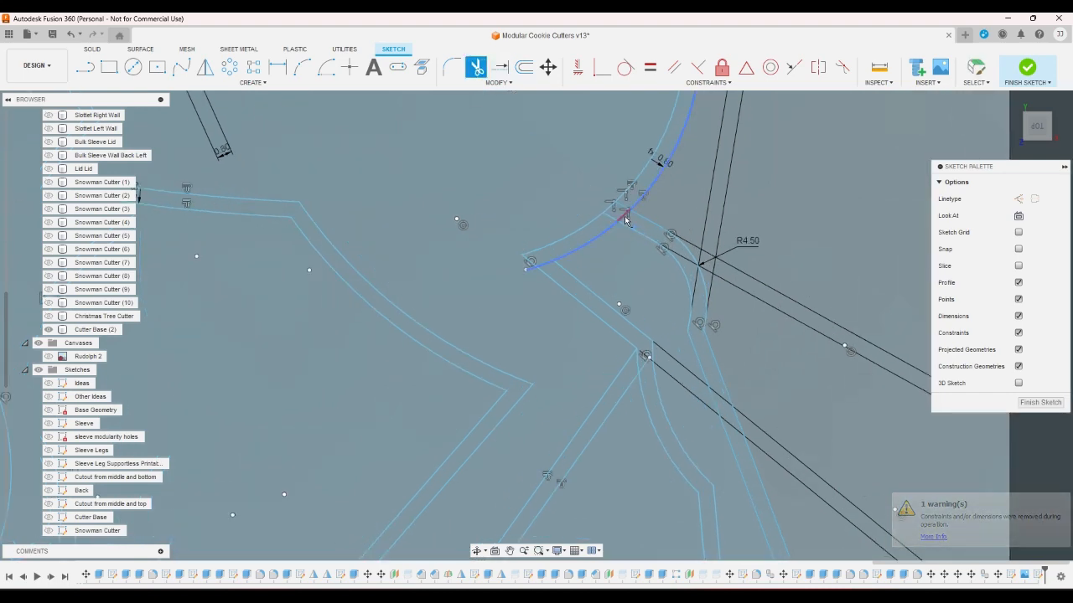
click(620, 211)
scroll(615, 258, down, 2)
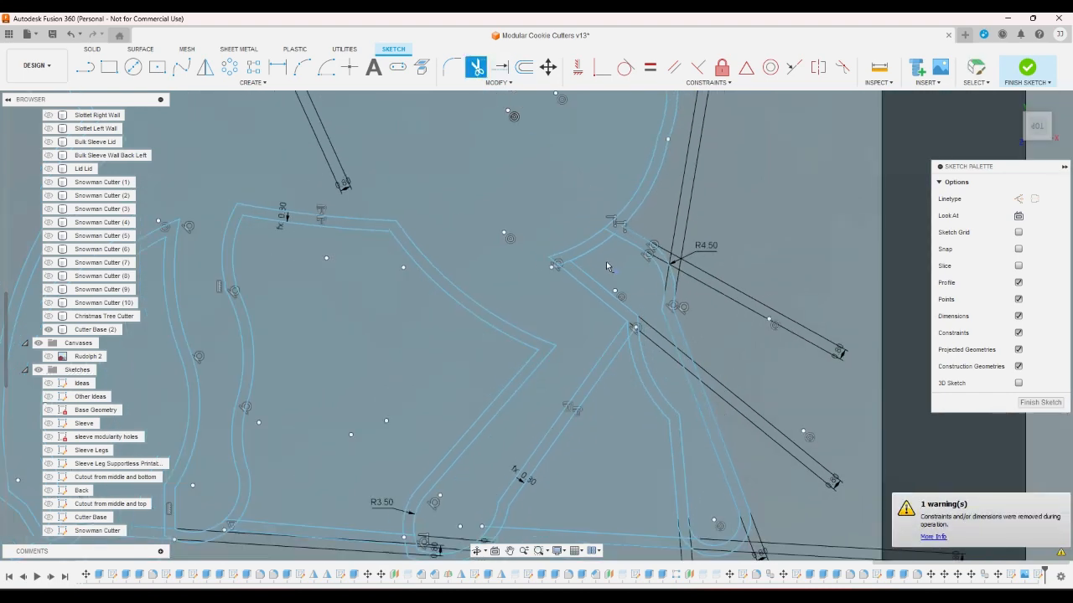
right_click(605, 262)
click(639, 266)
Step: Trim the end of the offset arc that overhangs the pointed corner between the hind legs
click(497, 70)
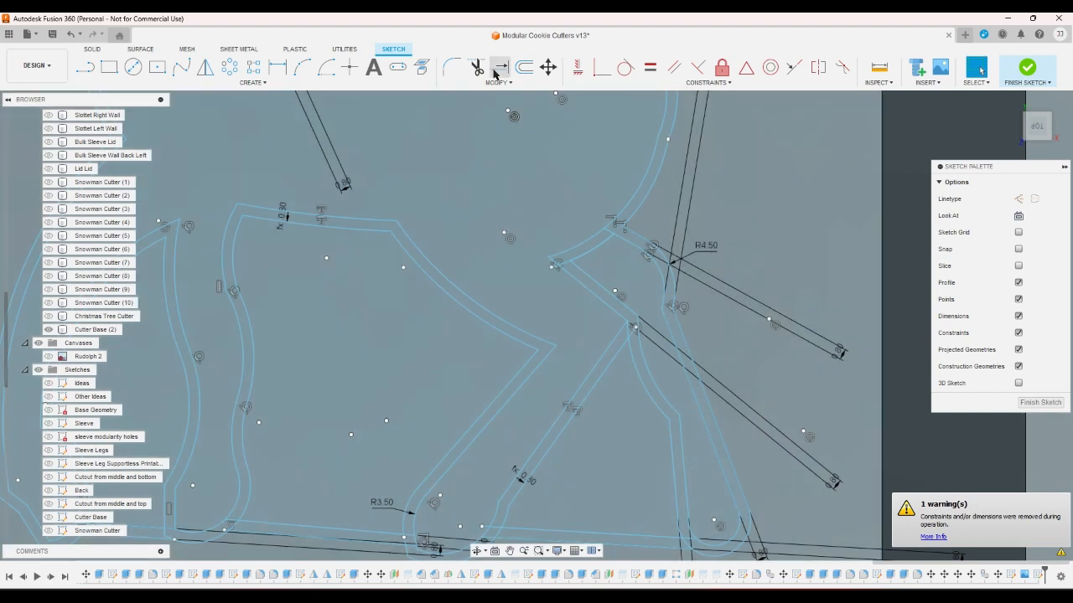
click(475, 71)
scroll(560, 277, up, 2)
scroll(567, 283, up, 2)
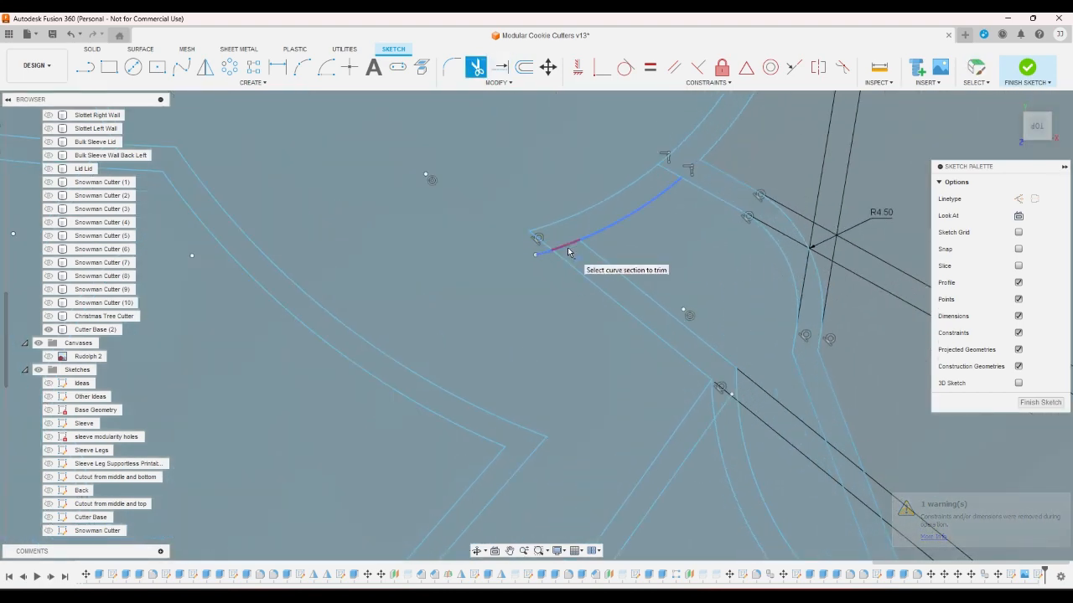
click(557, 245)
right_click(538, 271)
click(562, 268)
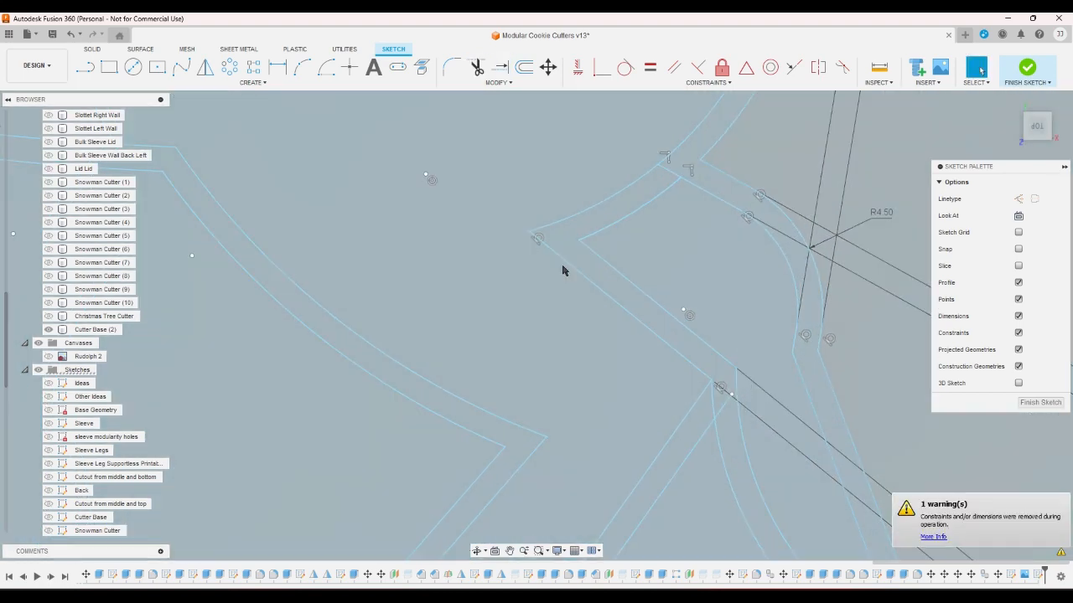
right_click(564, 270)
scroll(551, 263, down, 5)
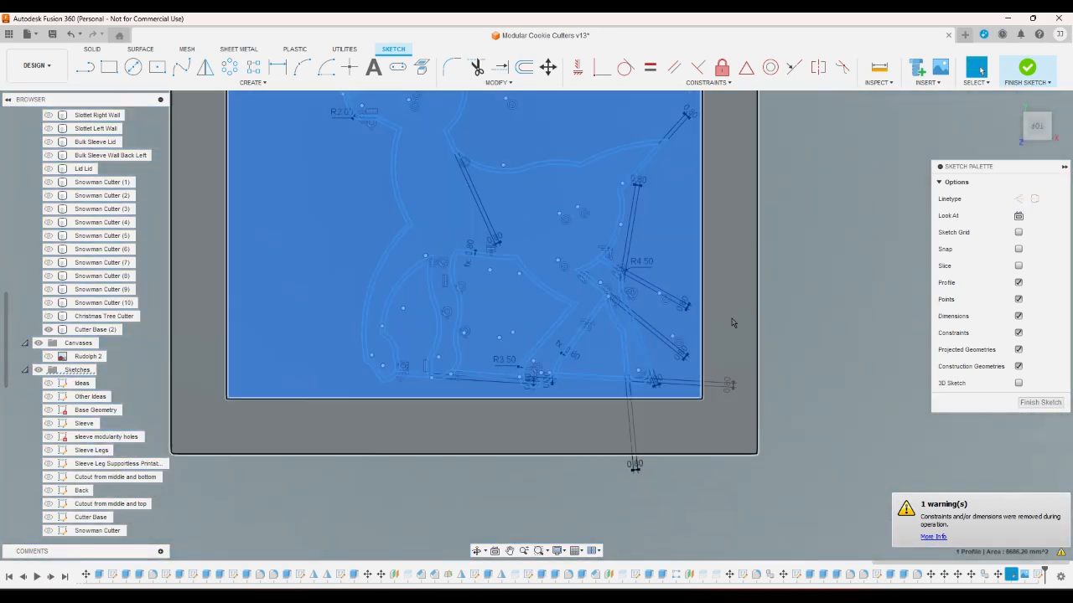
click(732, 322)
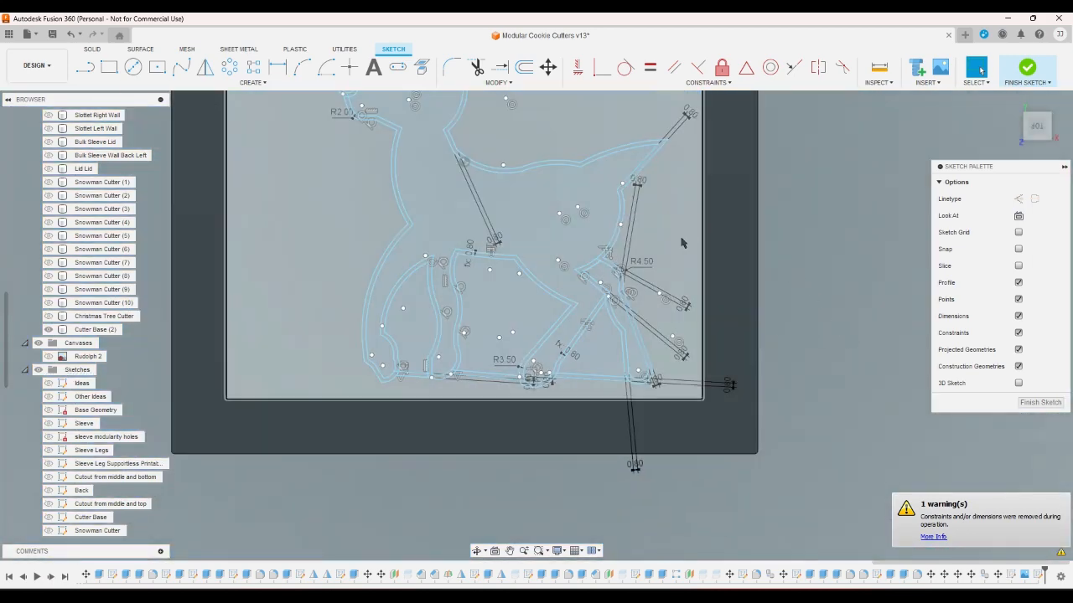
scroll(670, 230, up, 3)
scroll(612, 209, up, 2)
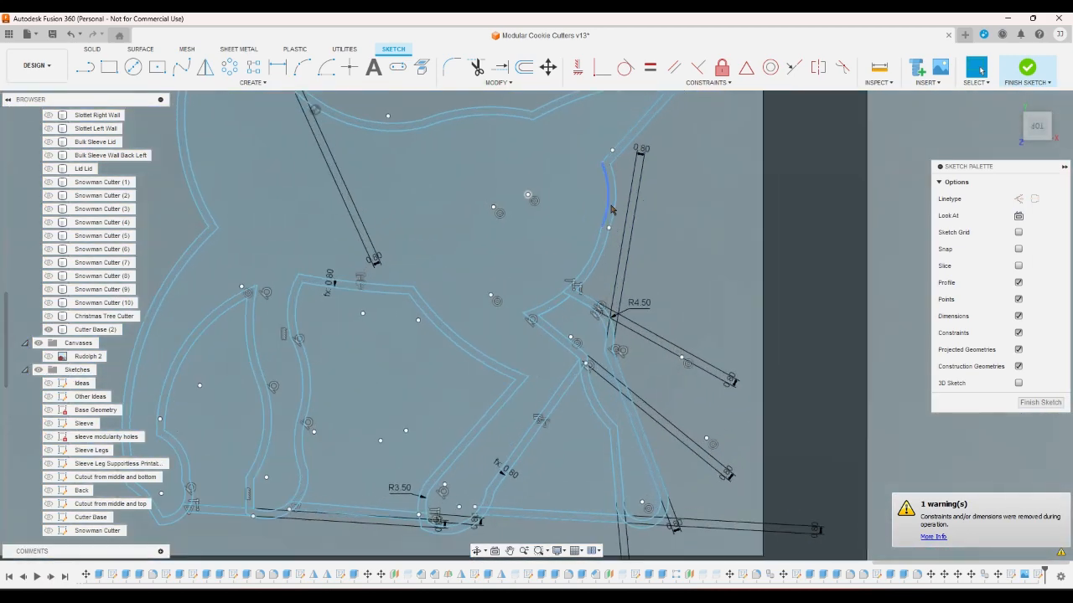
Step: Extend the two outer wall arcs at the rump below the tail so that they cross each other
scroll(607, 233, up, 4)
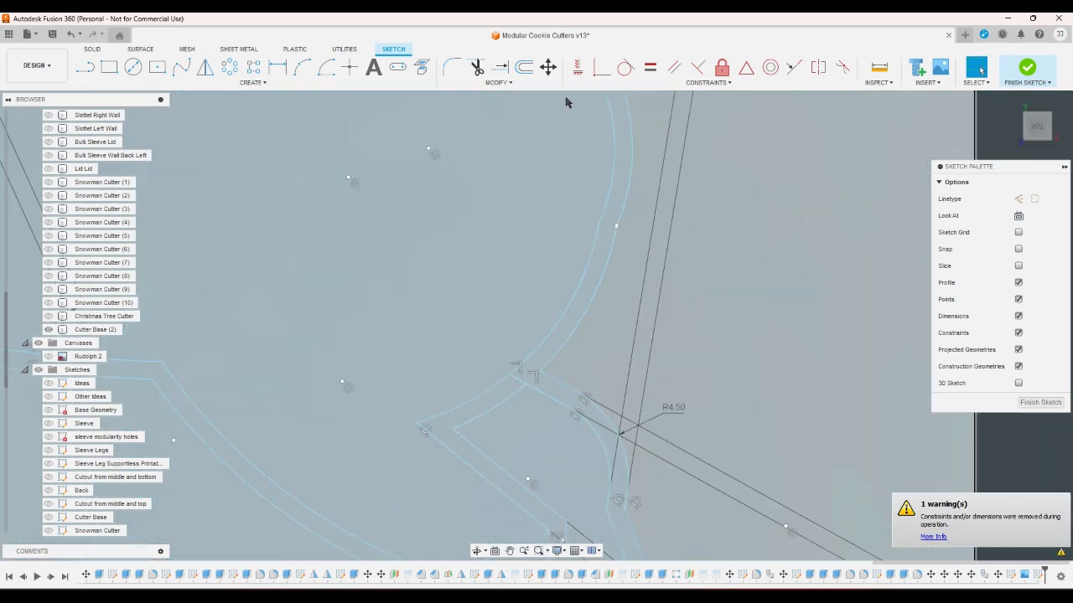
click(499, 67)
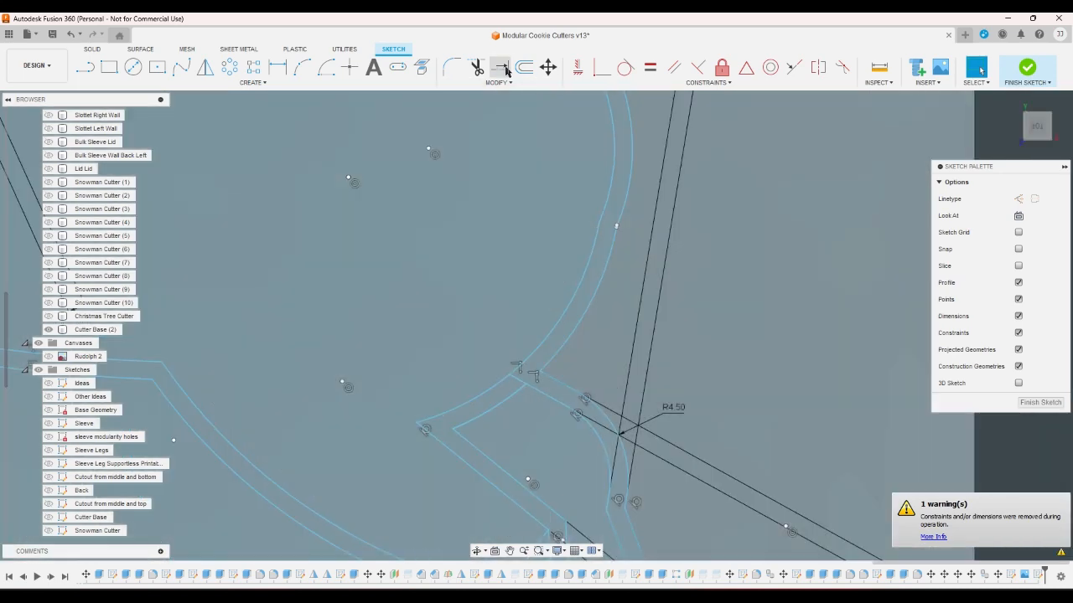
click(616, 242)
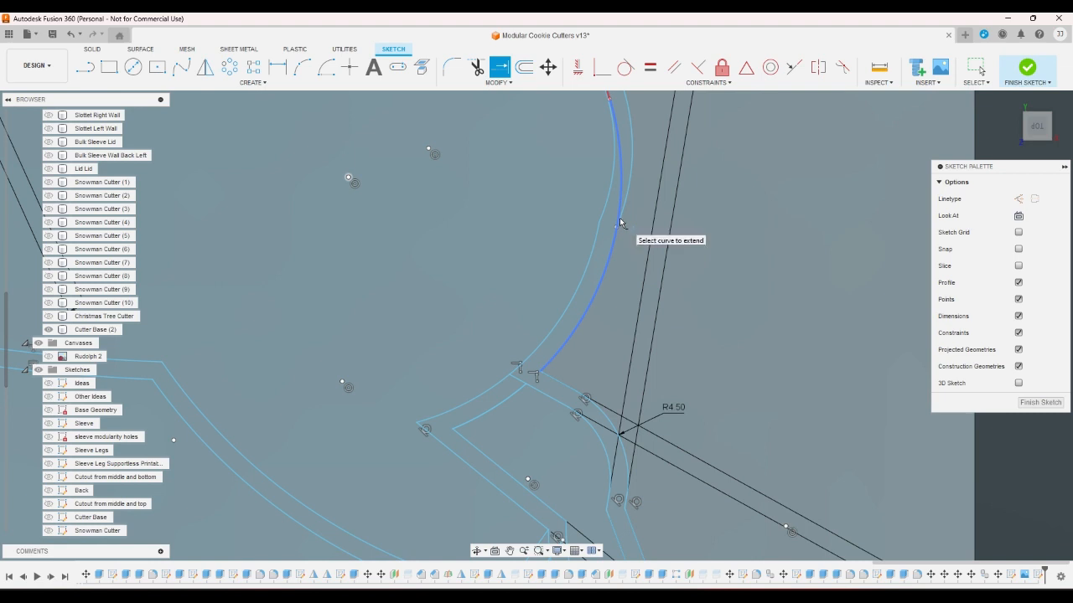
click(619, 223)
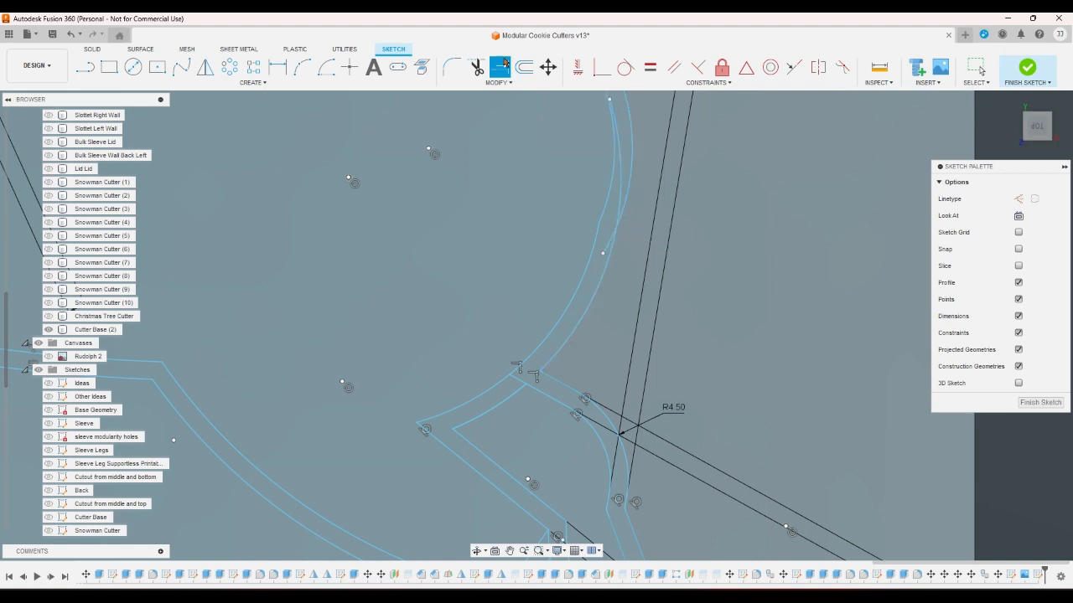
Step: Trim the overhanging ends of both outer rump arcs back to their crossing point
click(476, 67)
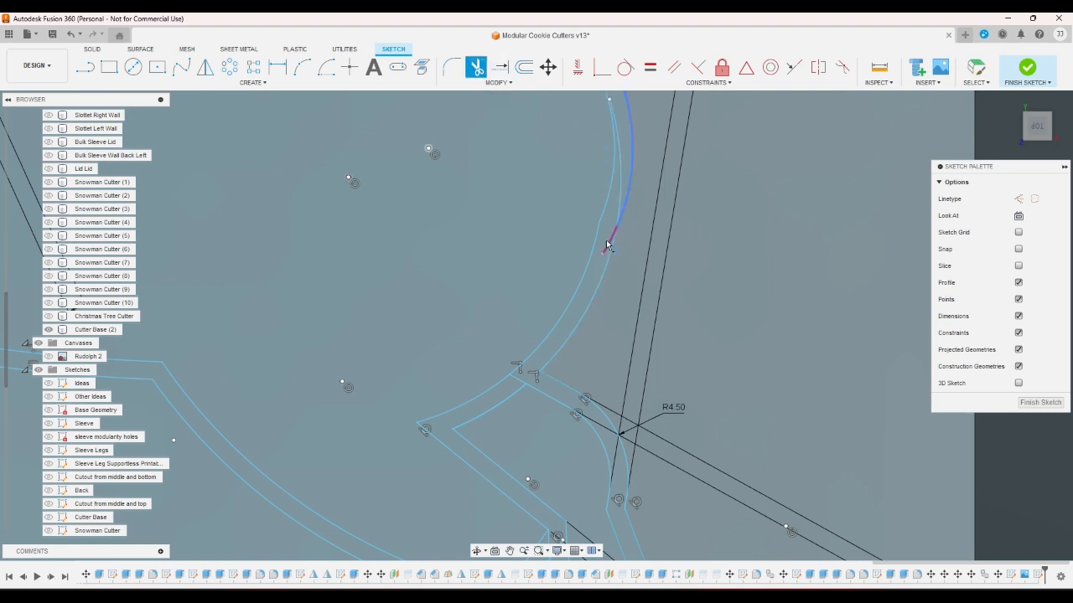
click(620, 198)
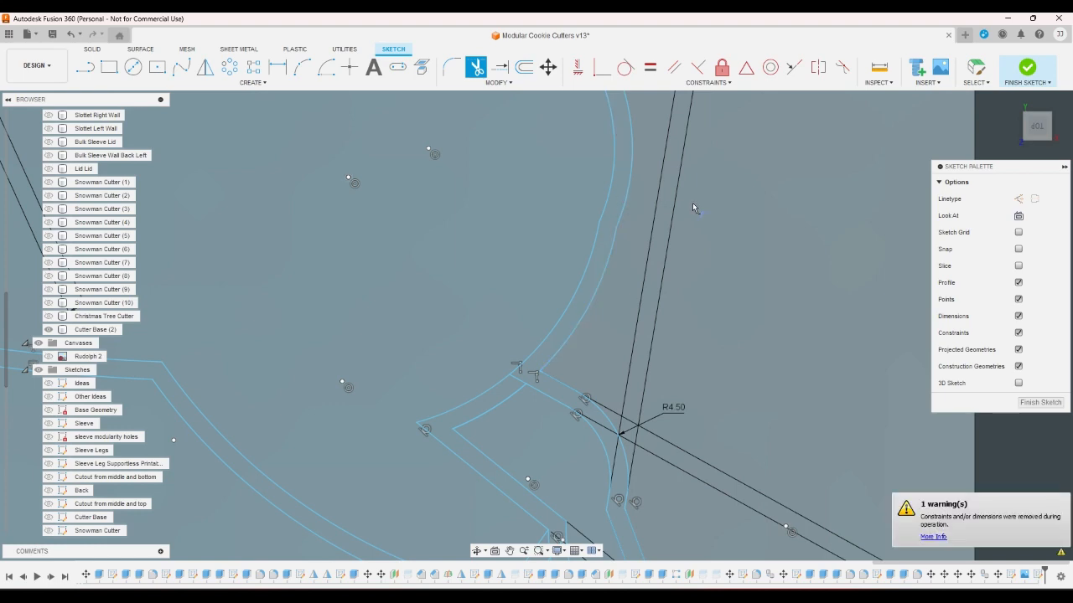
right_click(693, 203)
click(719, 205)
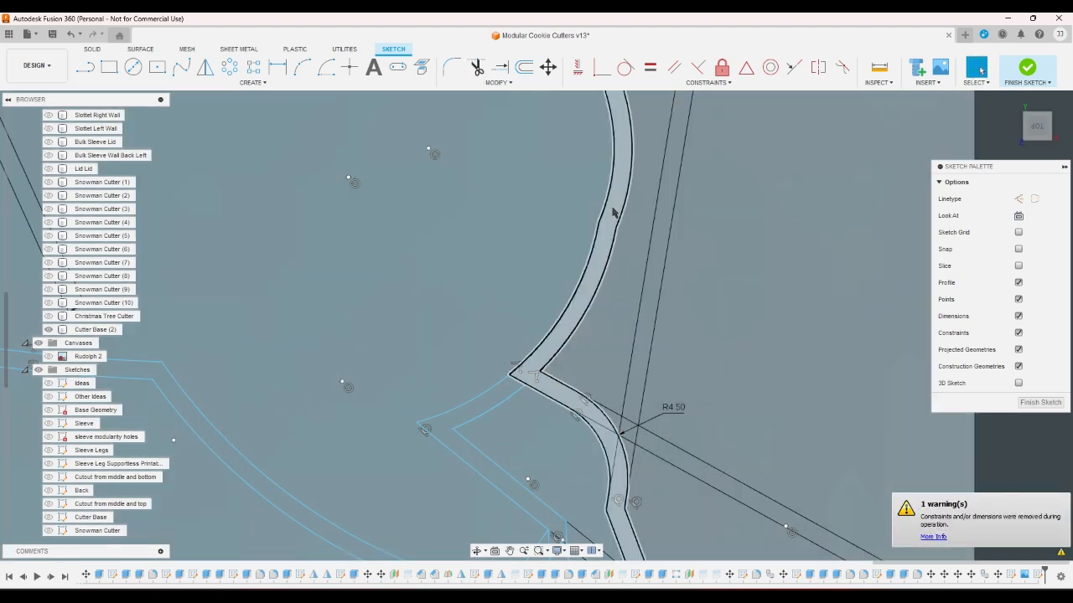
Step: Select the wall profile along the back, tail and rear hind leg to check how far it is closed
click(612, 210)
scroll(610, 207, down, 3)
scroll(610, 204, down, 4)
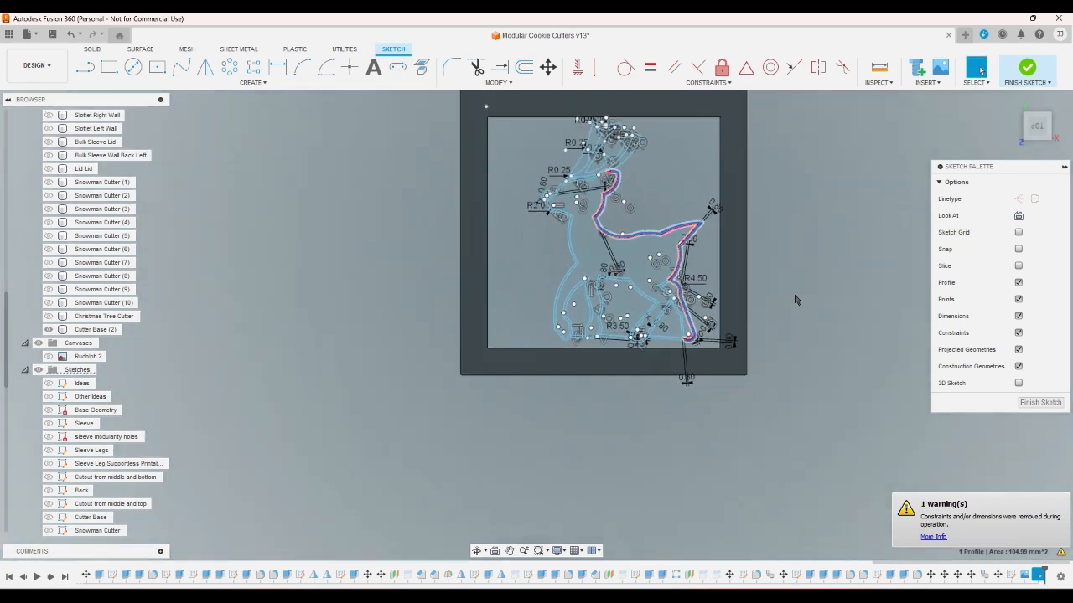
scroll(658, 275, up, 5)
scroll(665, 201, down, 5)
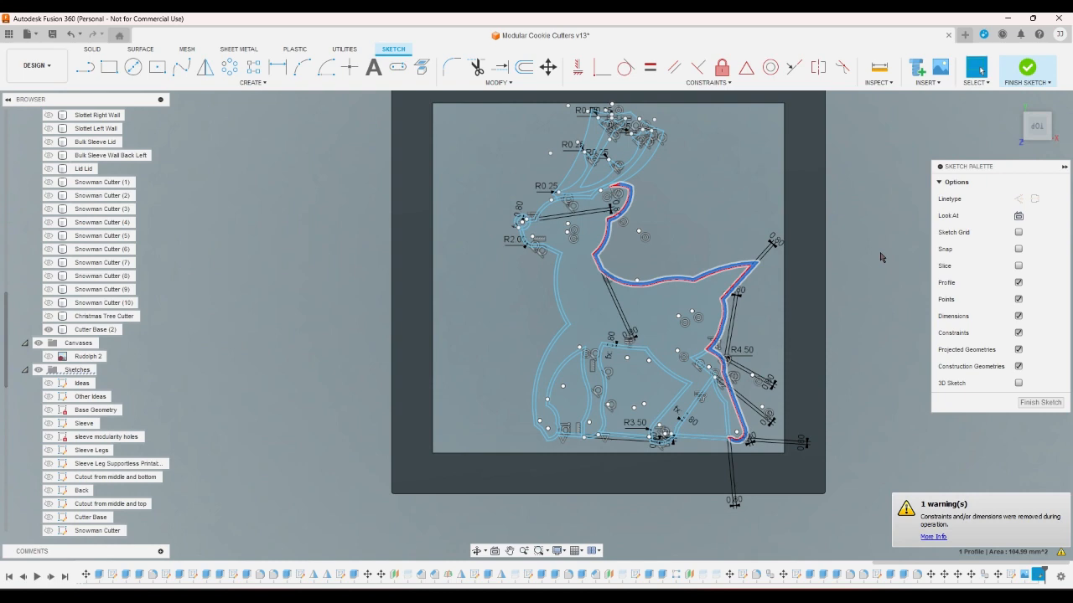
scroll(928, 268, up, 1)
scroll(929, 268, down, 2)
scroll(674, 496, up, 5)
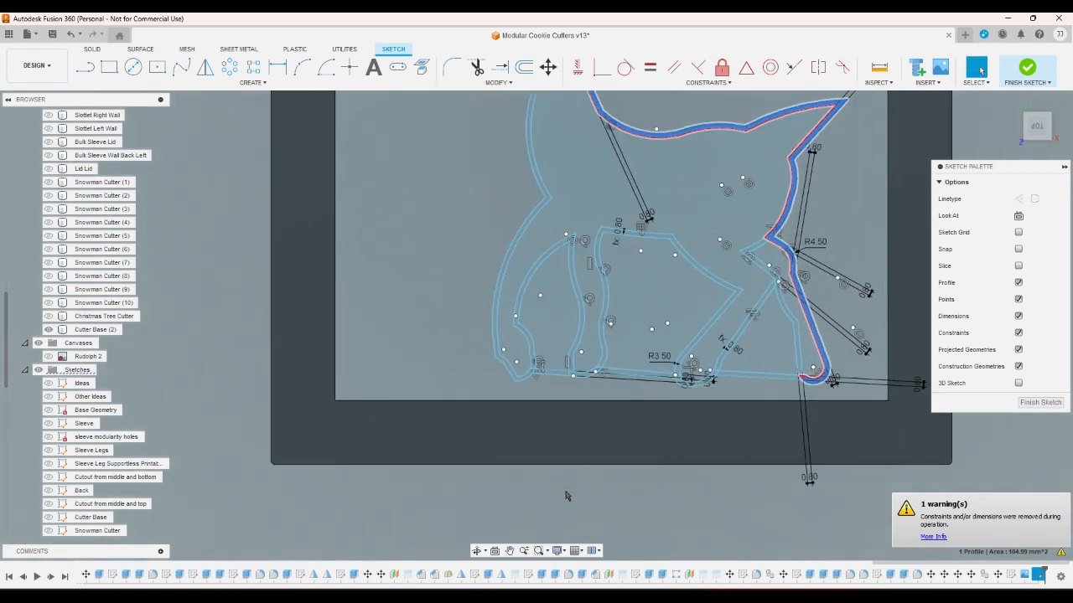
Step: Check the wall profile from the front hoof up the chest to the chin, and the ring profile around the nose
scroll(522, 377, up, 3)
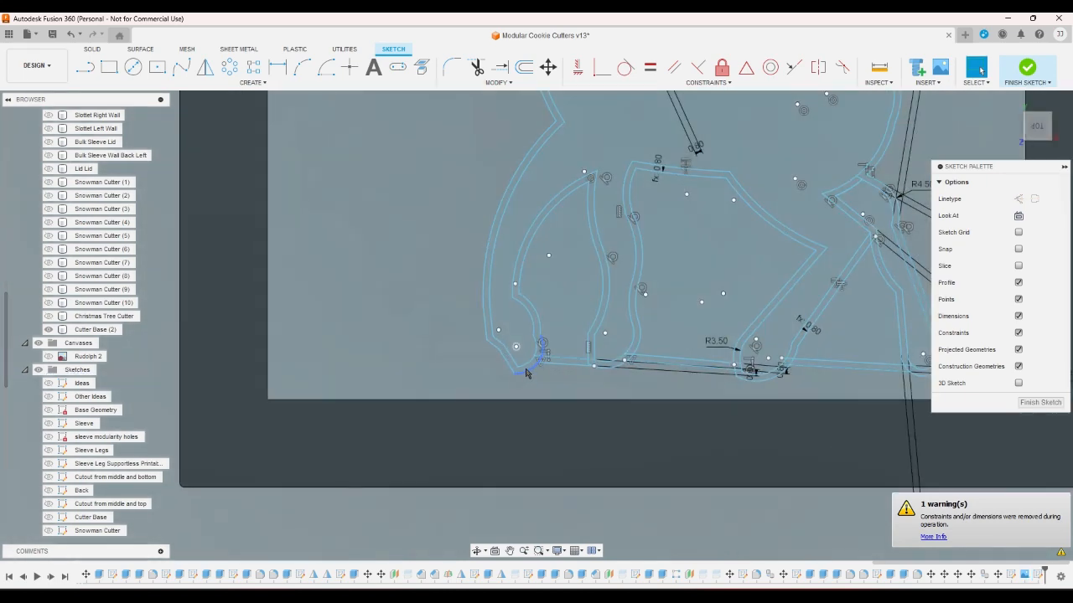
scroll(526, 373, up, 2)
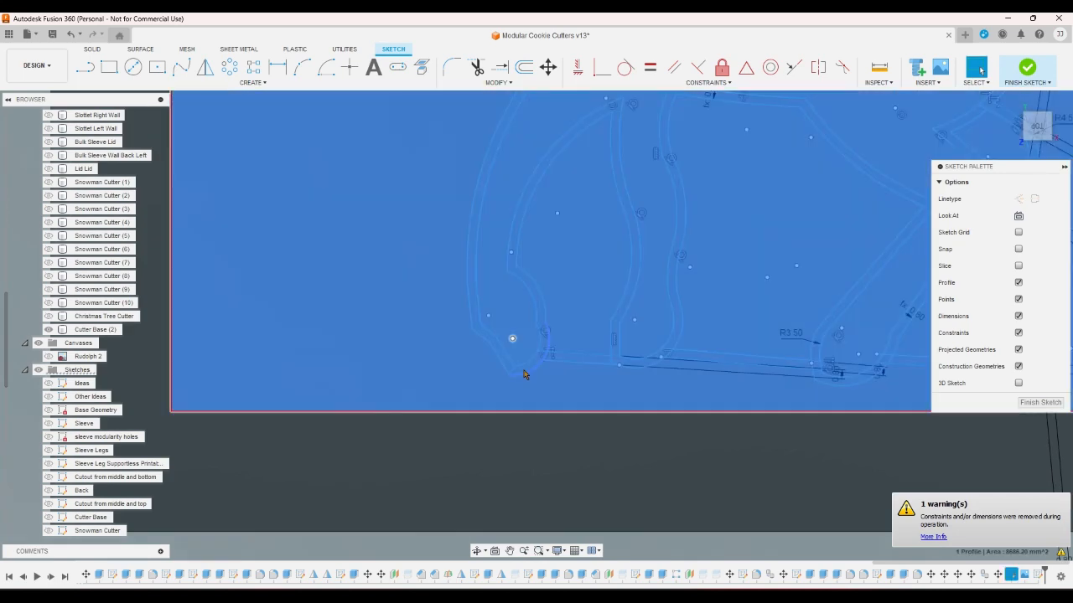
click(524, 374)
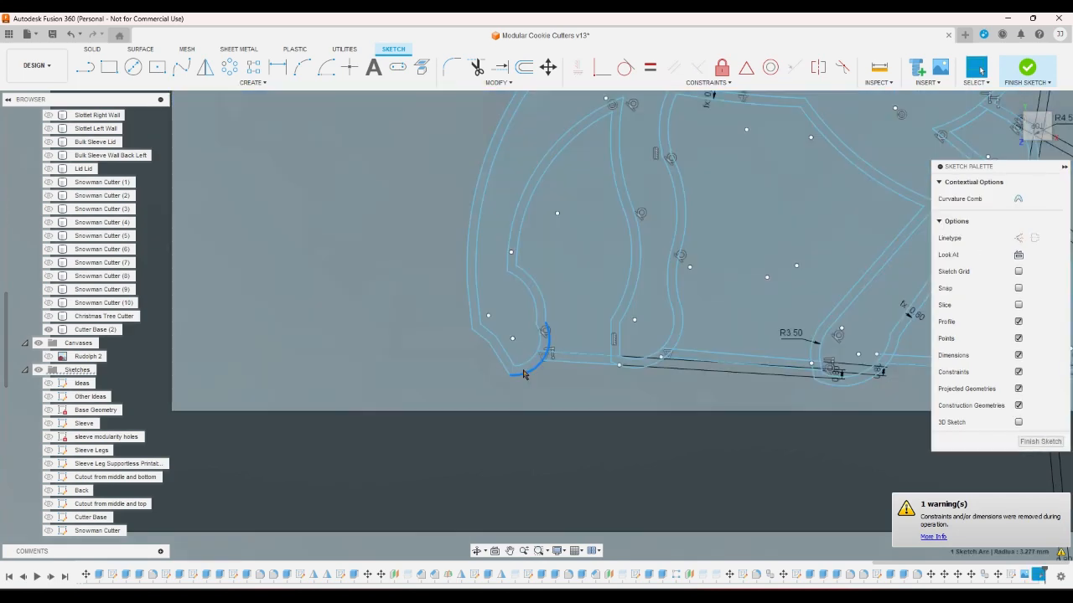
scroll(522, 374, down, 5)
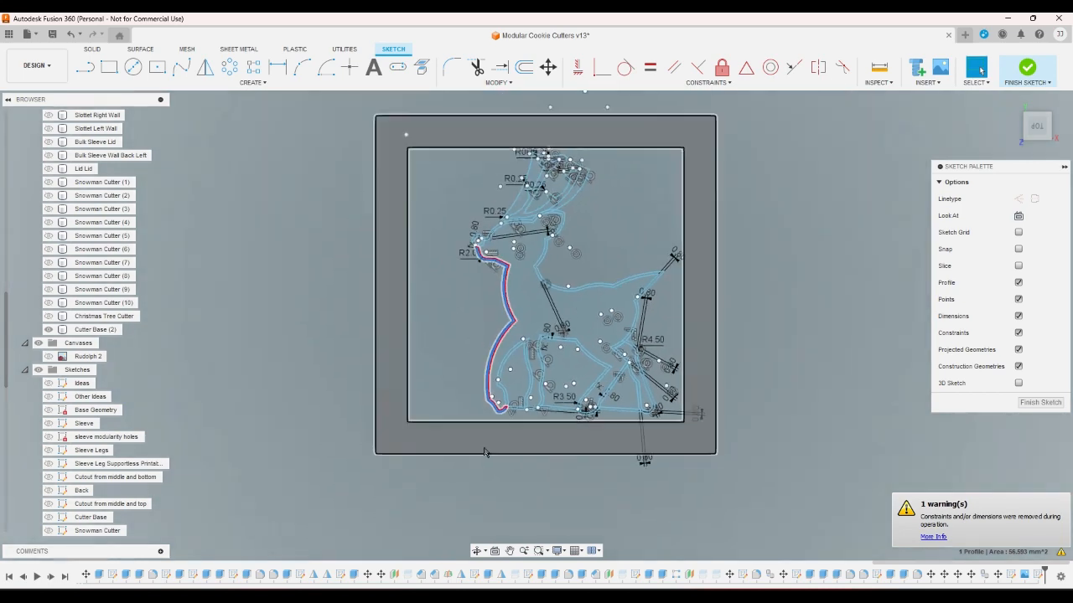
scroll(478, 240, up, 5)
scroll(465, 214, up, 3)
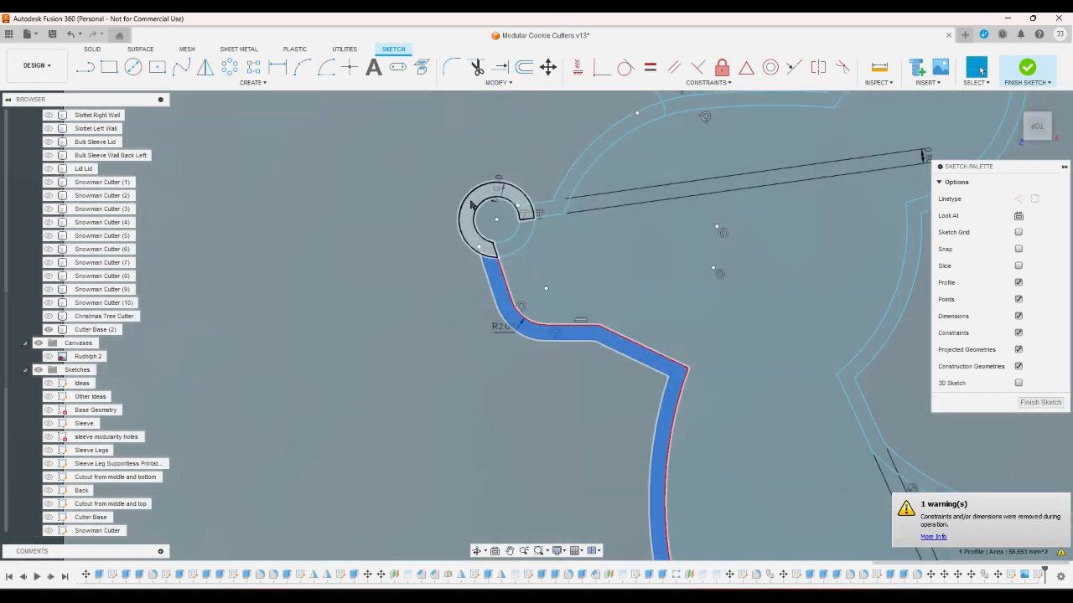
click(471, 212)
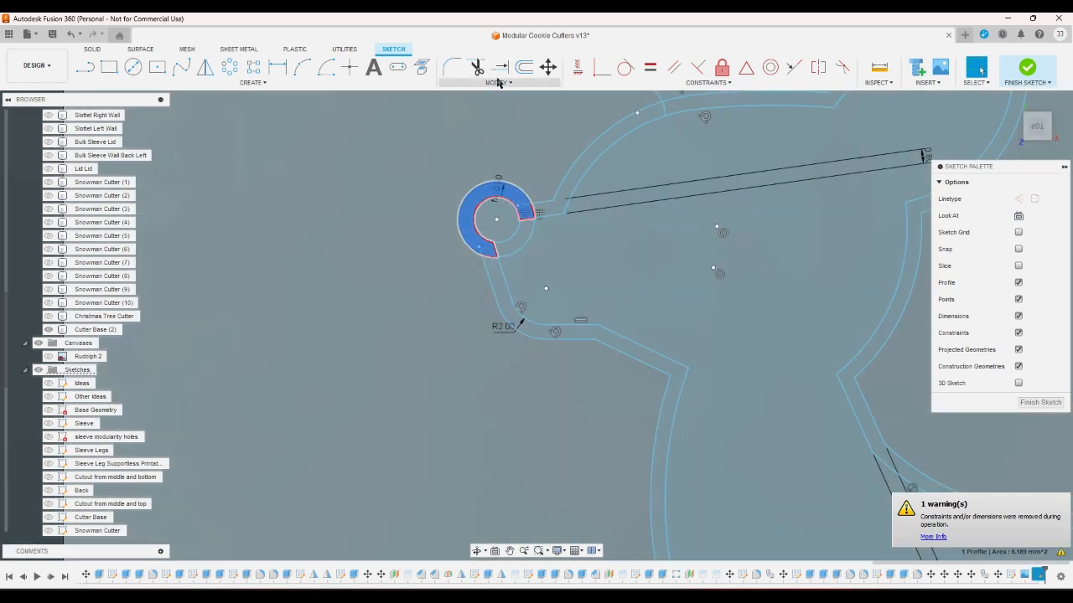
Step: Trim the end of the outer chin line that runs into the ring between the two nose circles
click(477, 66)
scroll(496, 193, up, 4)
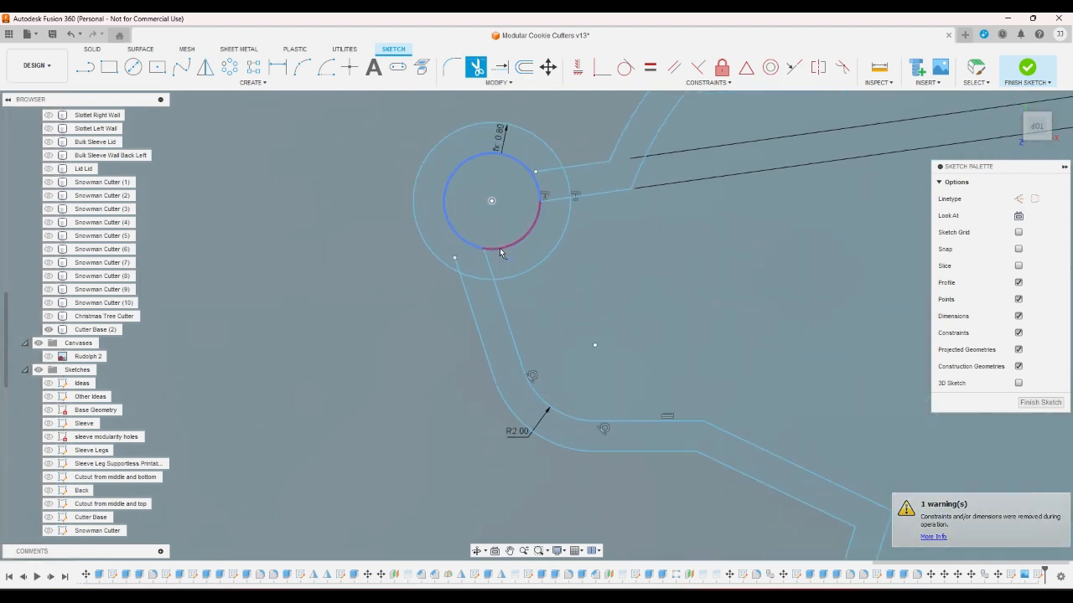
click(452, 262)
Step: Fillet the inner corner at the tip of the tail with a radius of 0.25 mm
scroll(450, 261, down, 4)
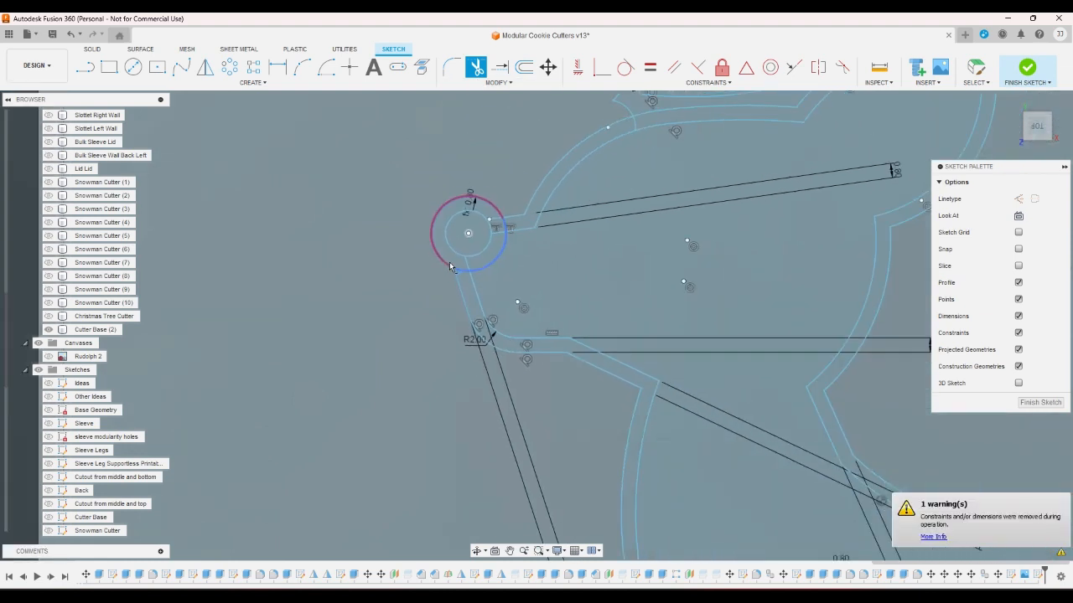
scroll(449, 261, down, 5)
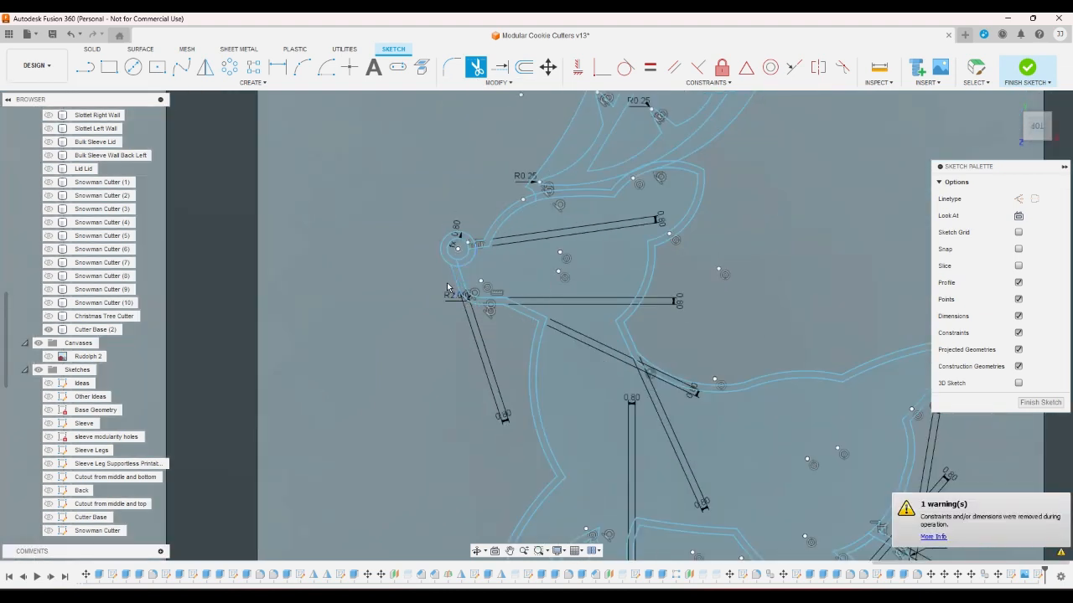
scroll(448, 287, up, 3)
scroll(466, 275, down, 3)
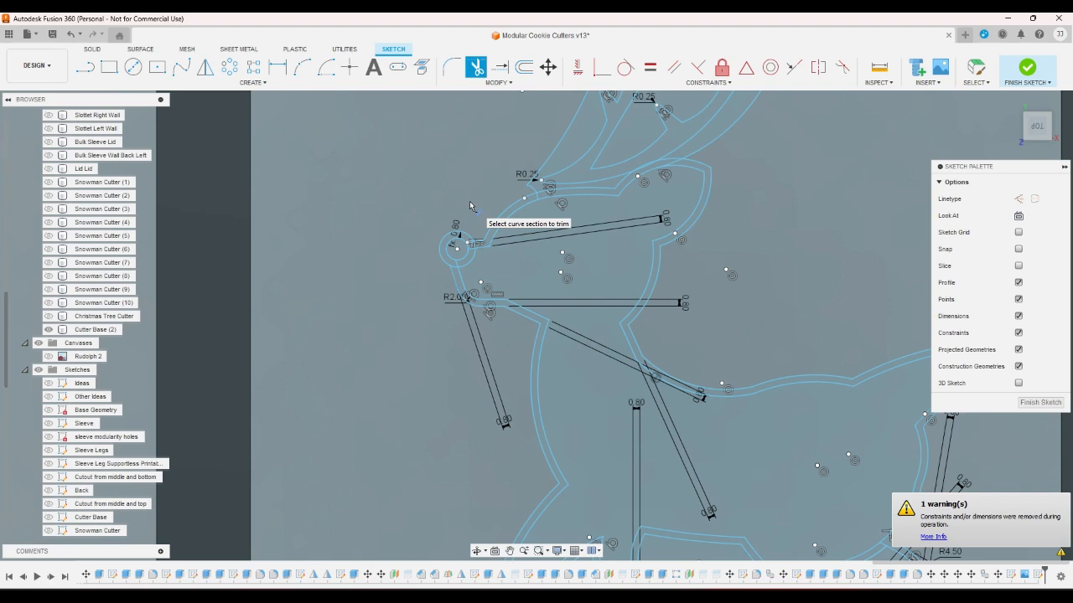
scroll(467, 208, down, 6)
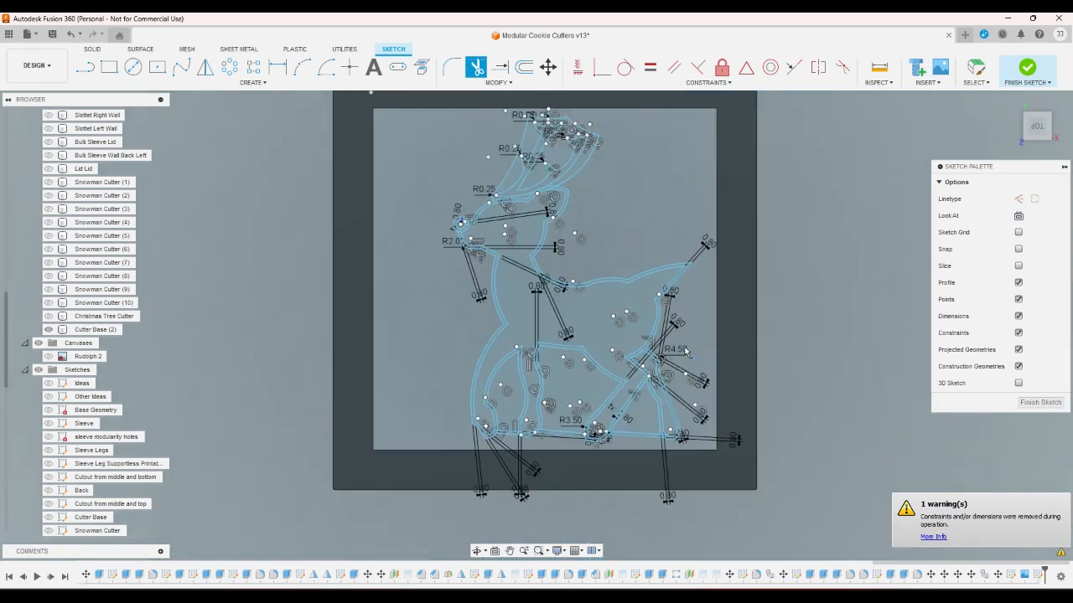
scroll(682, 345, up, 2)
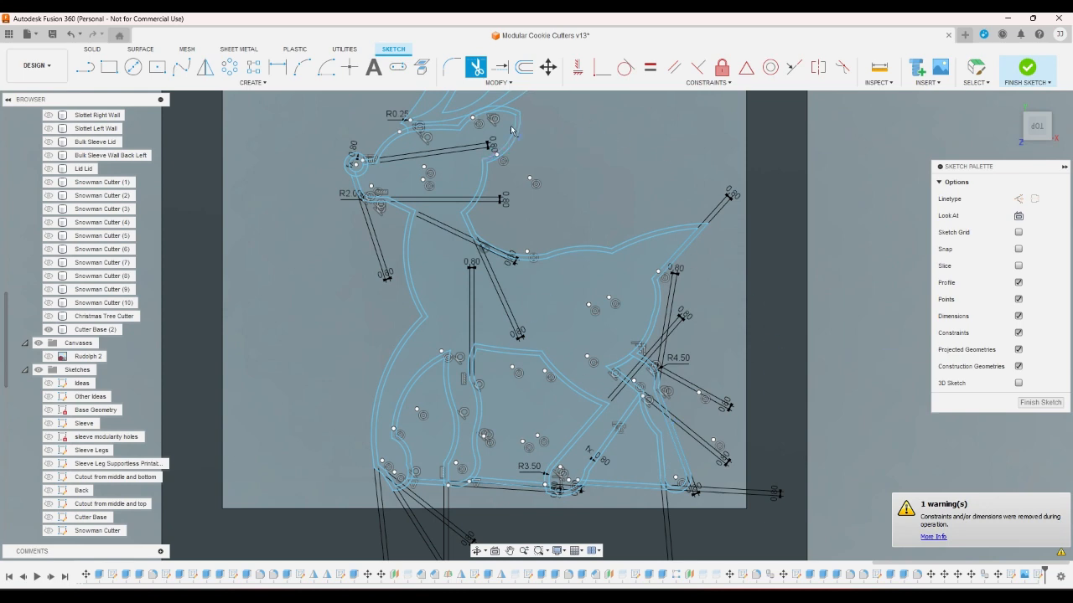
scroll(670, 230, up, 5)
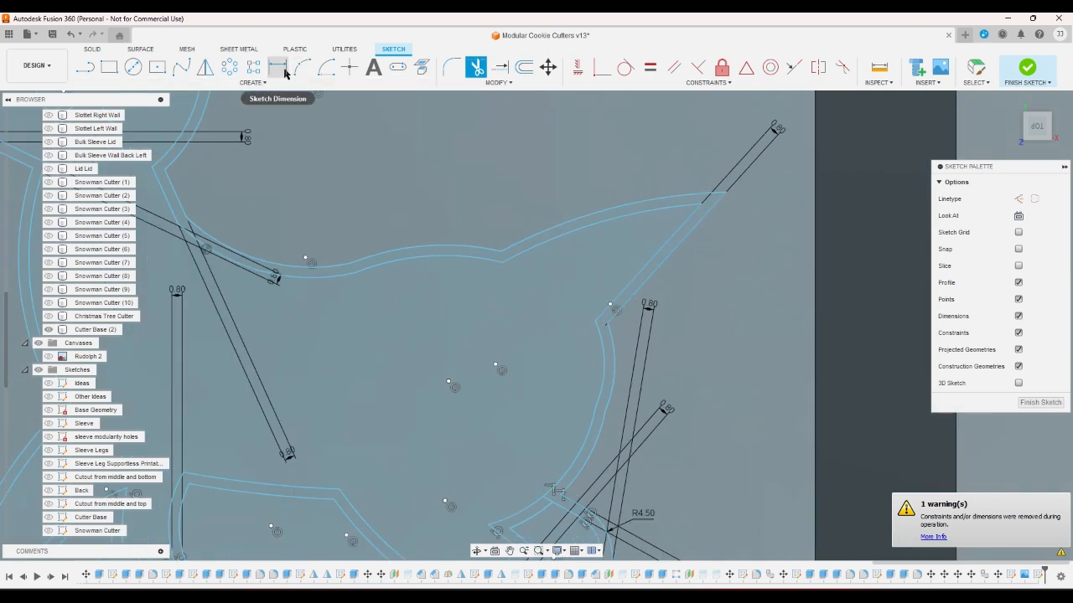
click(452, 67)
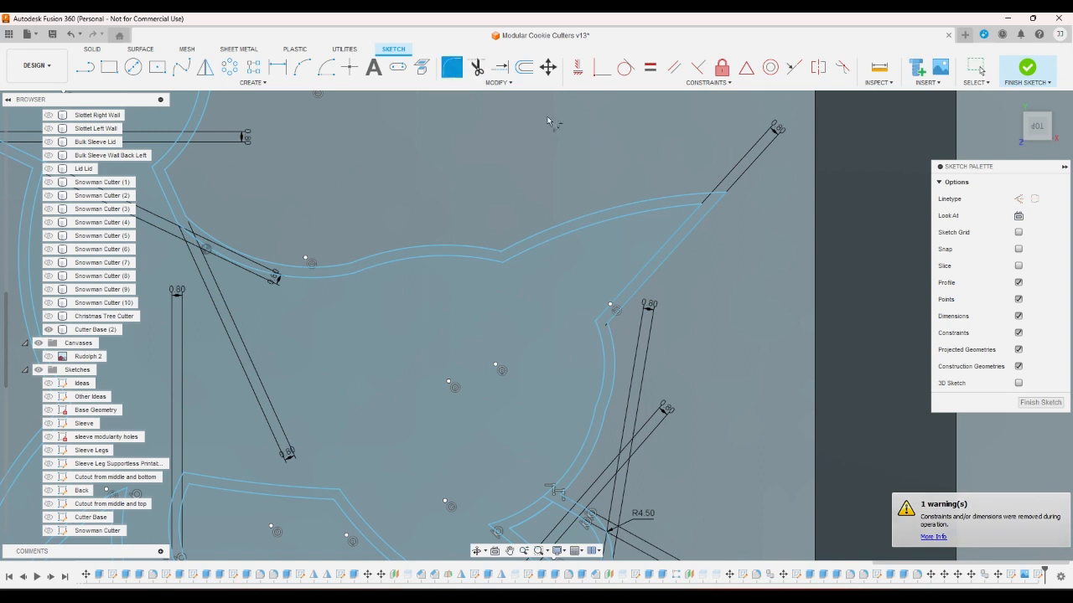
click(701, 204)
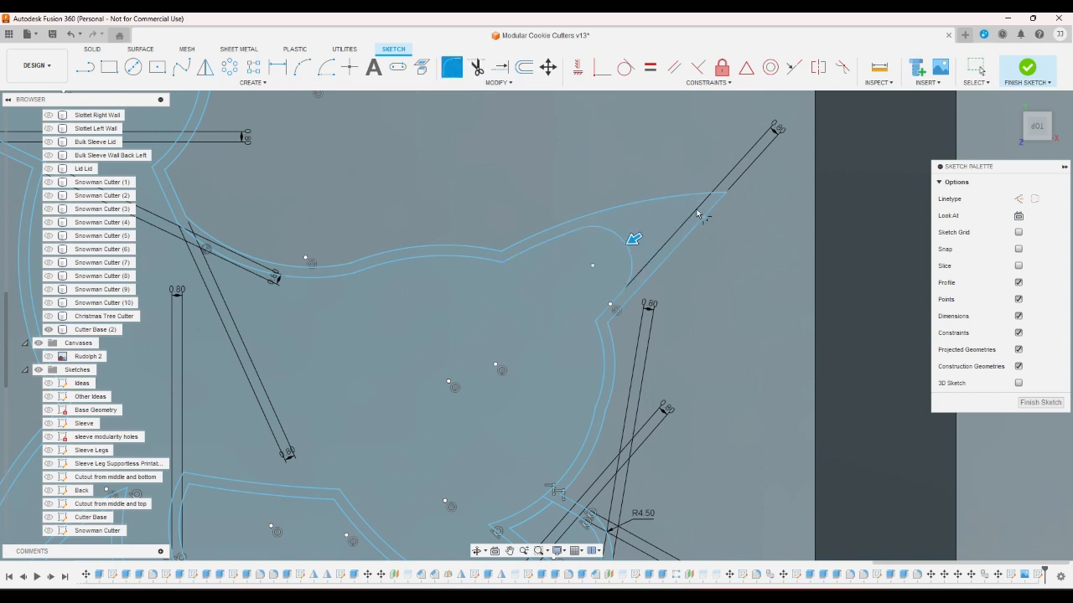
text(1)
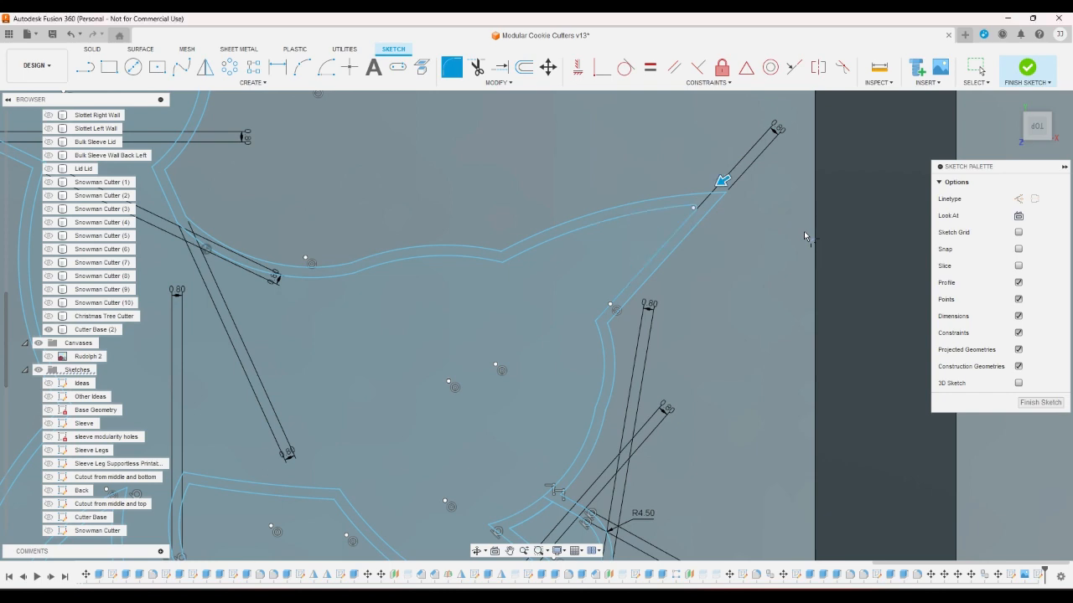
key(Return)
click(523, 67)
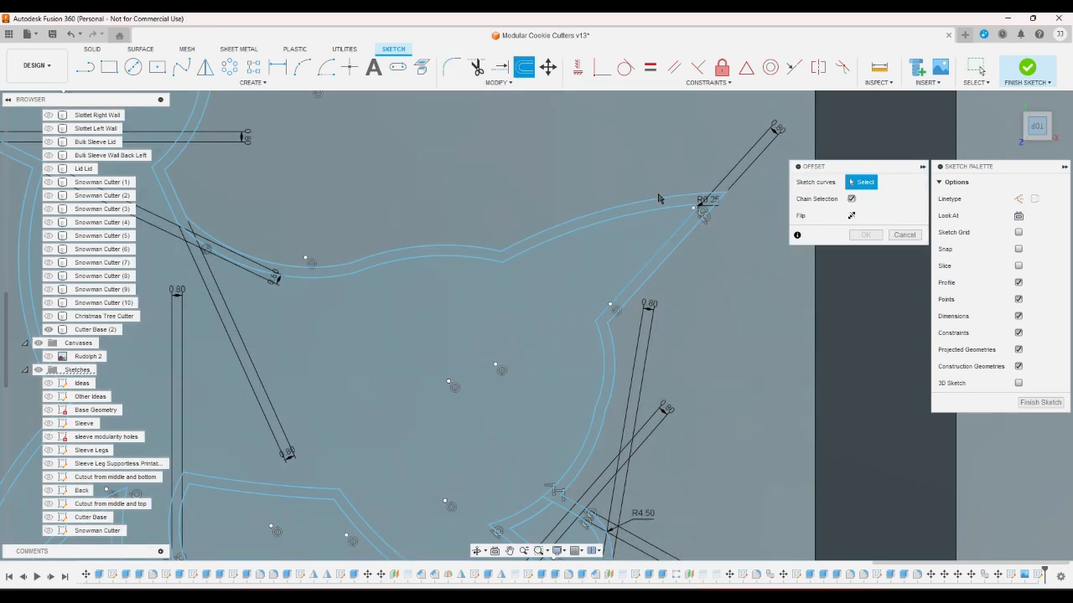
scroll(693, 211, up, 3)
scroll(699, 209, up, 2)
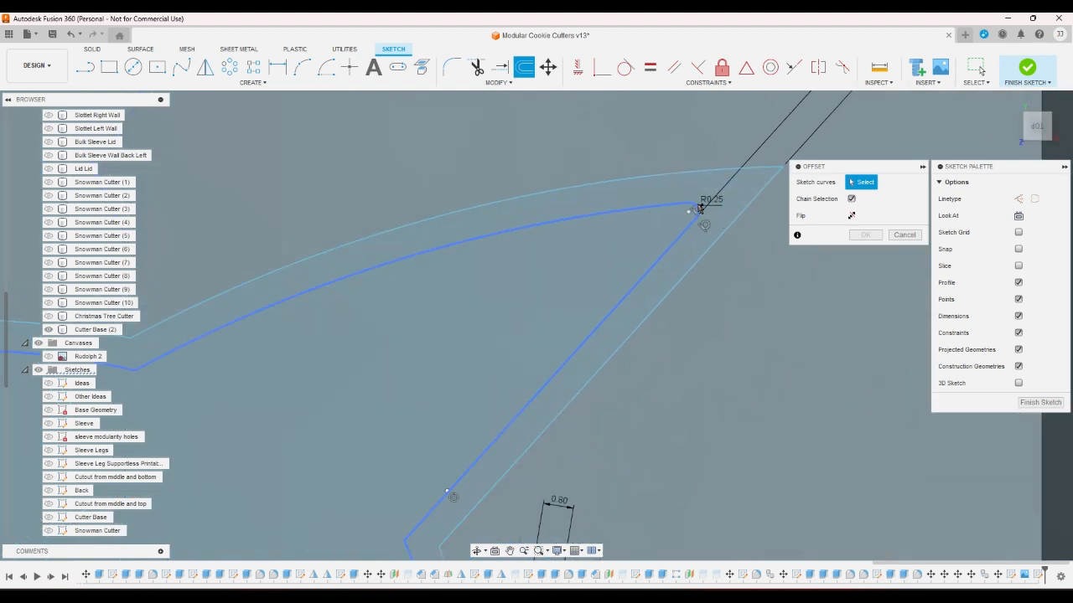
key(Escape)
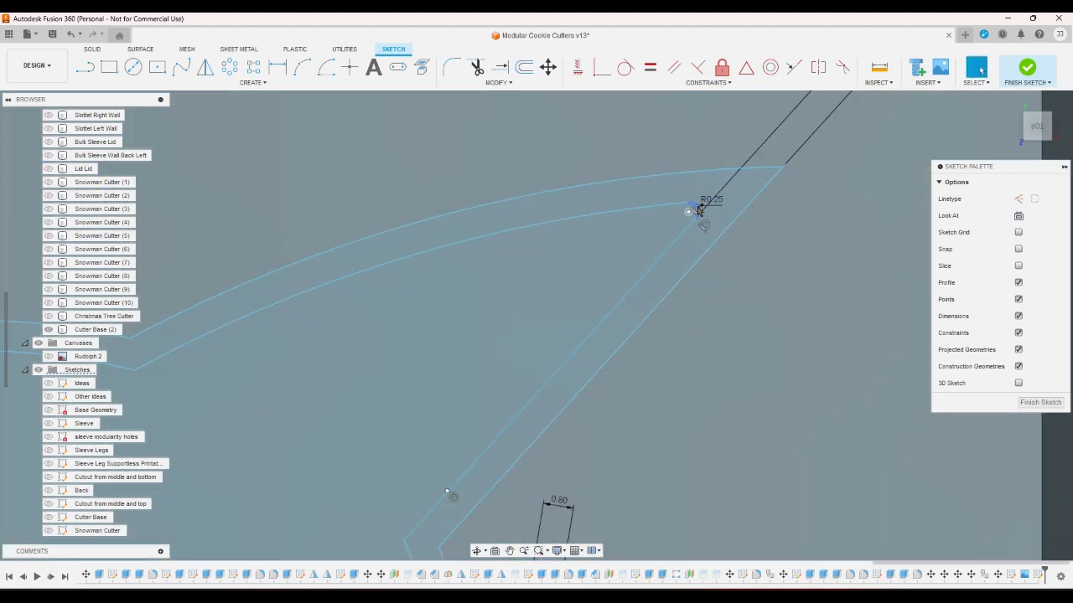
Step: Offset only the small fillet arc at the tail tip outward by cutterthickness, without chain selection
click(699, 210)
click(523, 67)
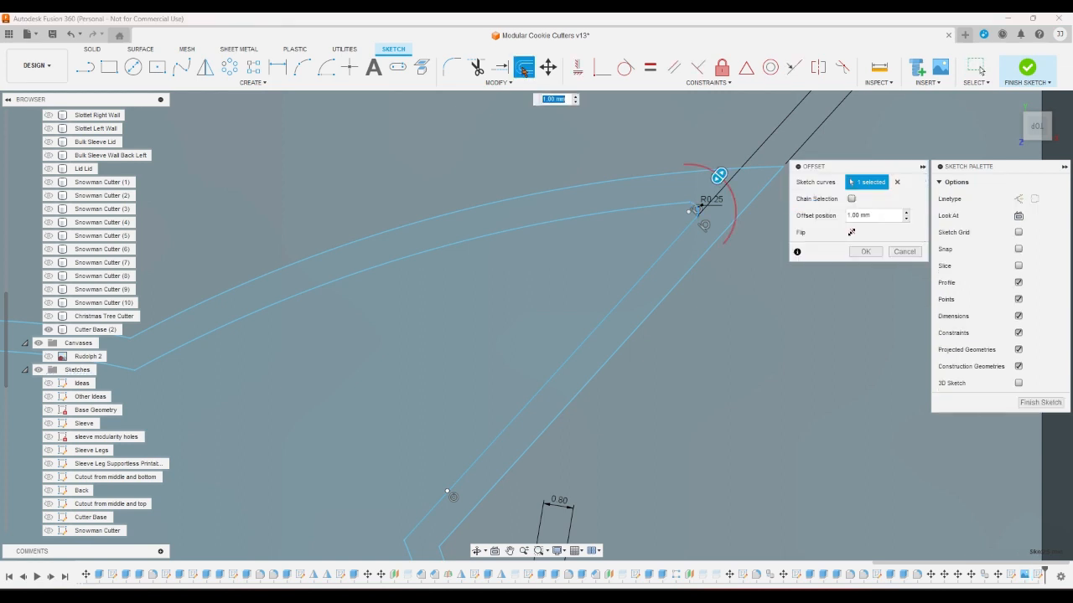
text(c)
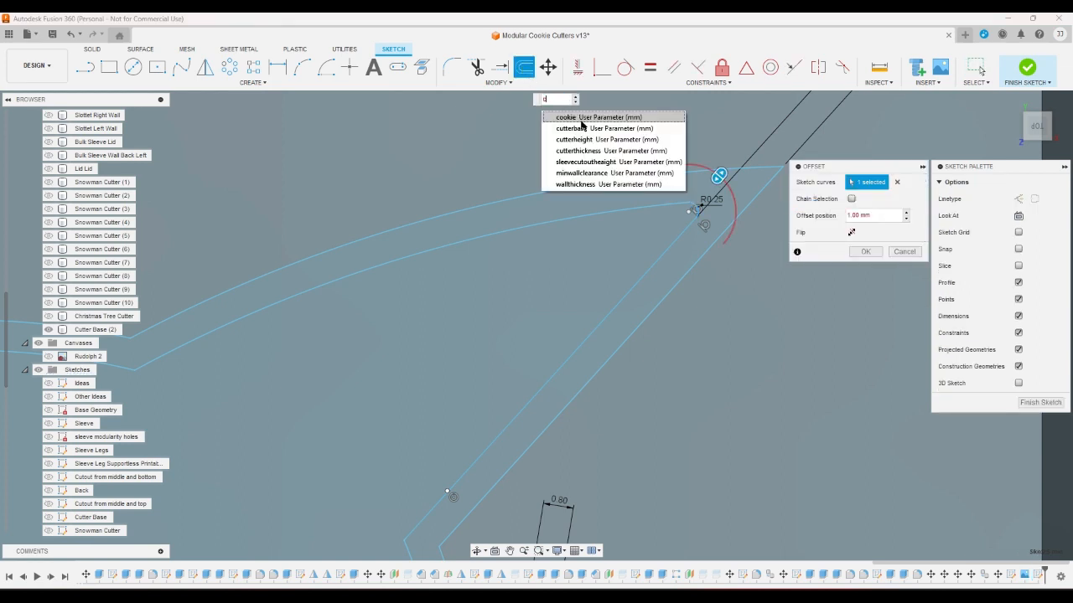
click(598, 151)
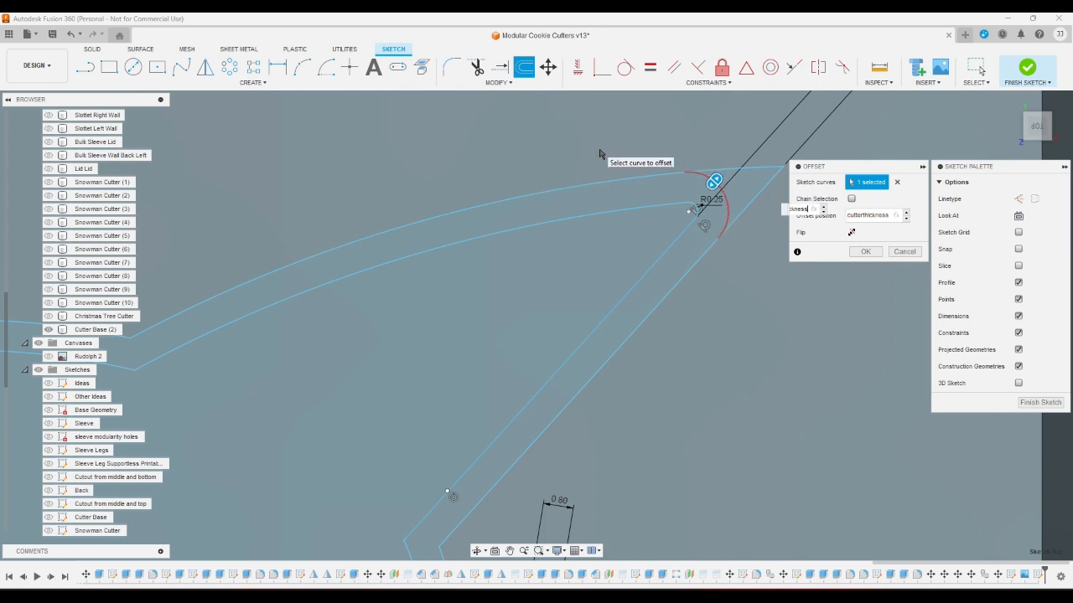
click(864, 250)
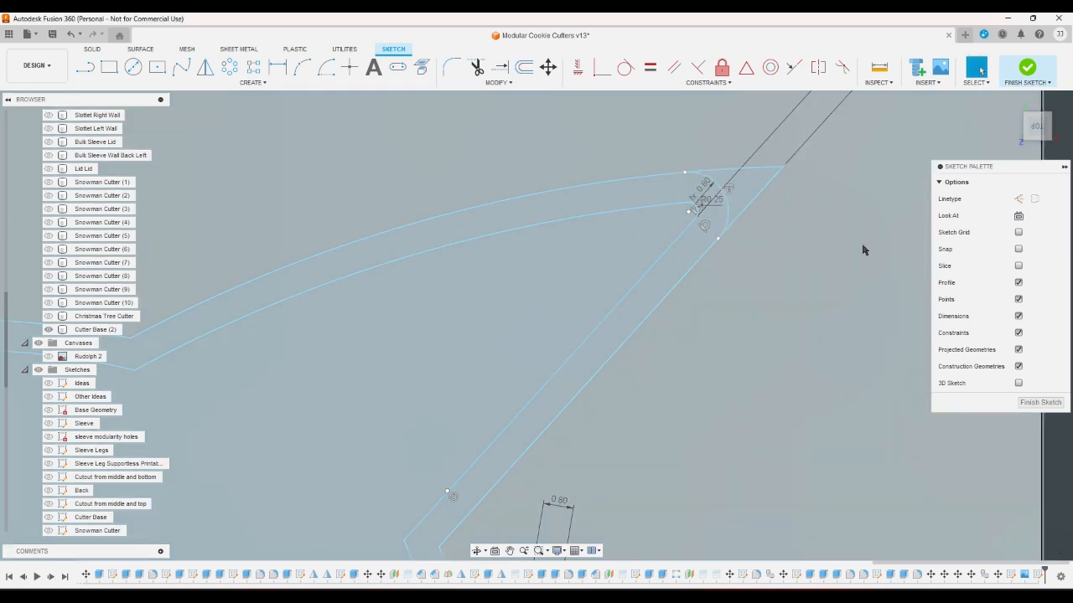
scroll(714, 217, up, 2)
click(720, 220)
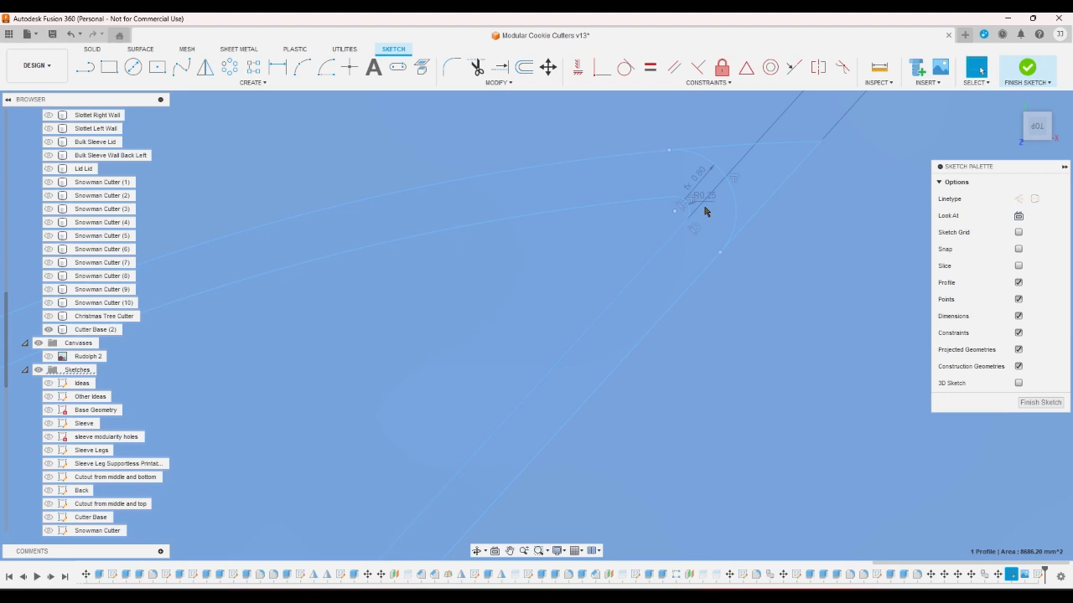
scroll(704, 212, down, 10)
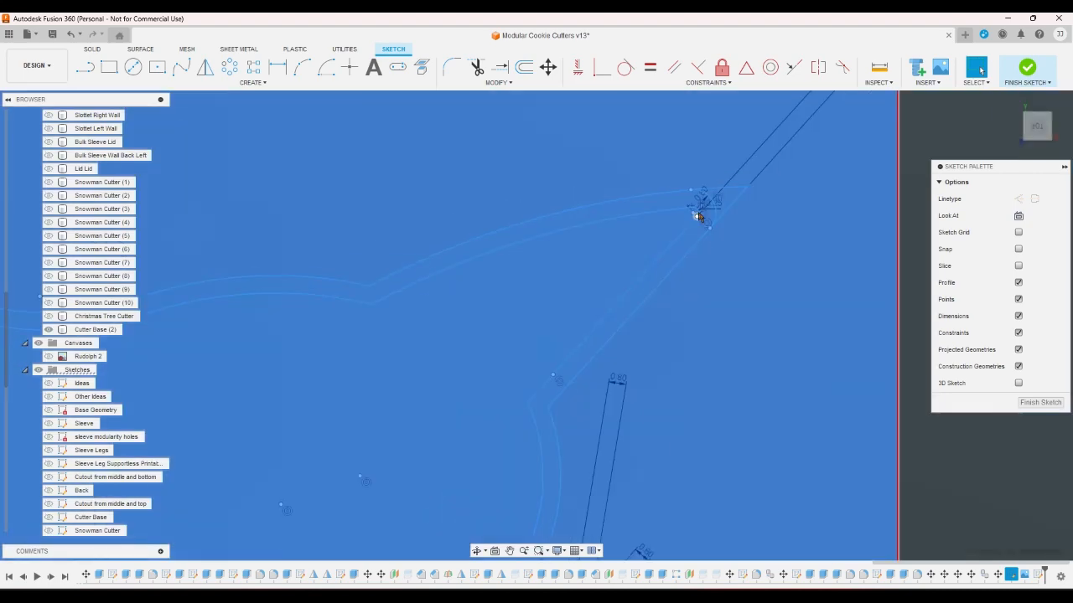
Step: Examine the rounded tail tip and check that the wall profile along the back and tail is closed
scroll(670, 208, up, 8)
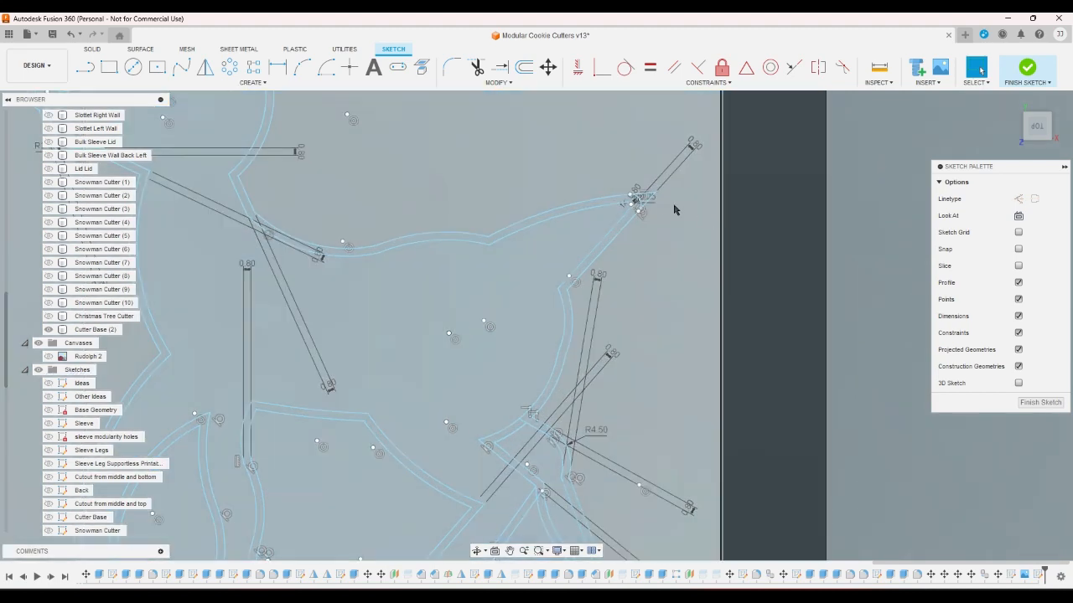
scroll(643, 202, up, 2)
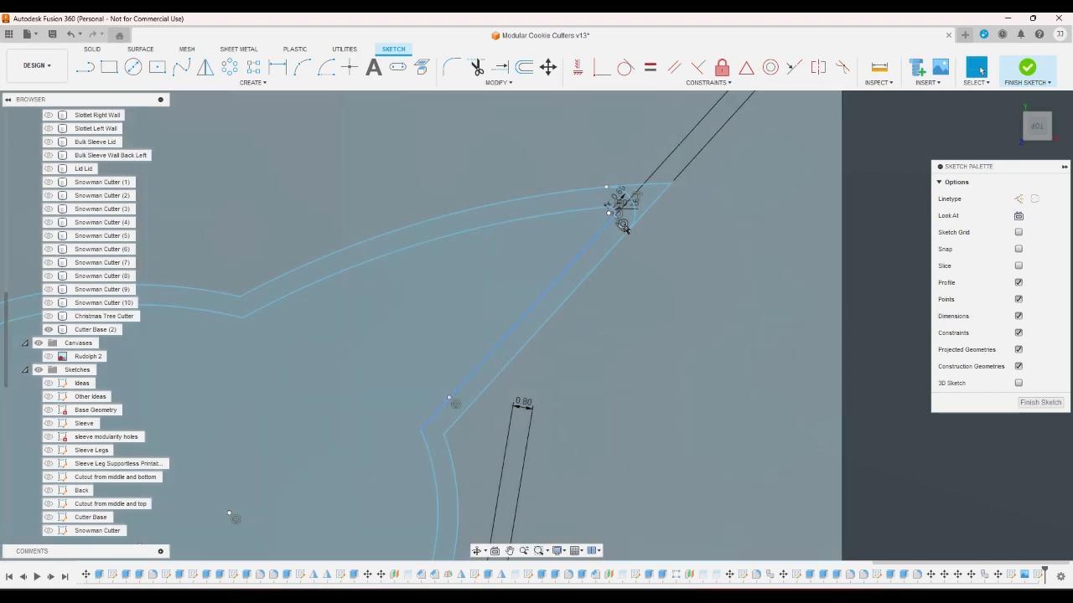
click(616, 243)
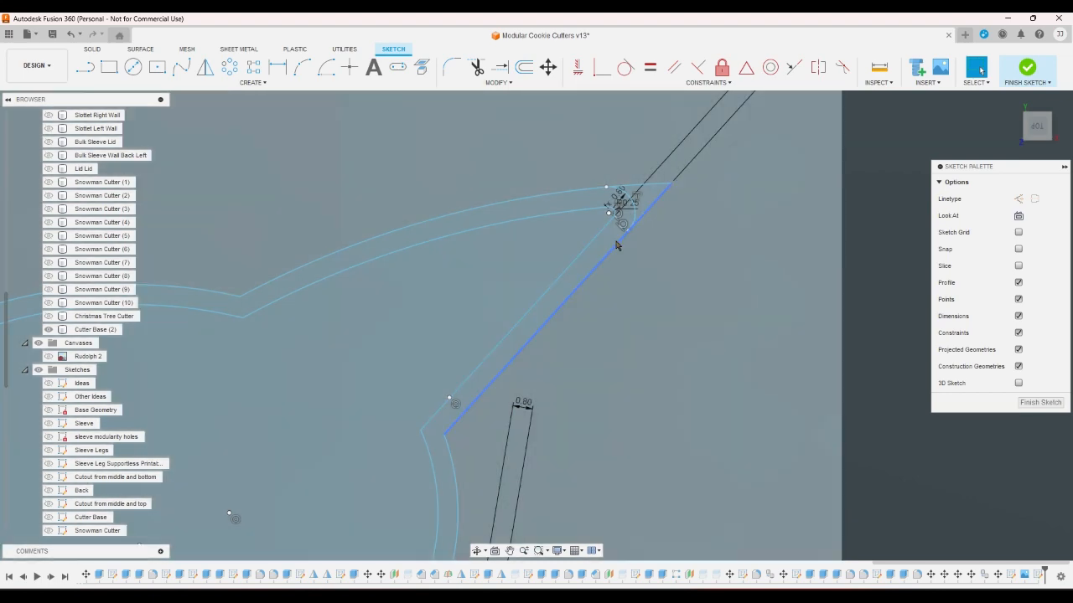
scroll(621, 221, down, 4)
scroll(621, 221, up, 9)
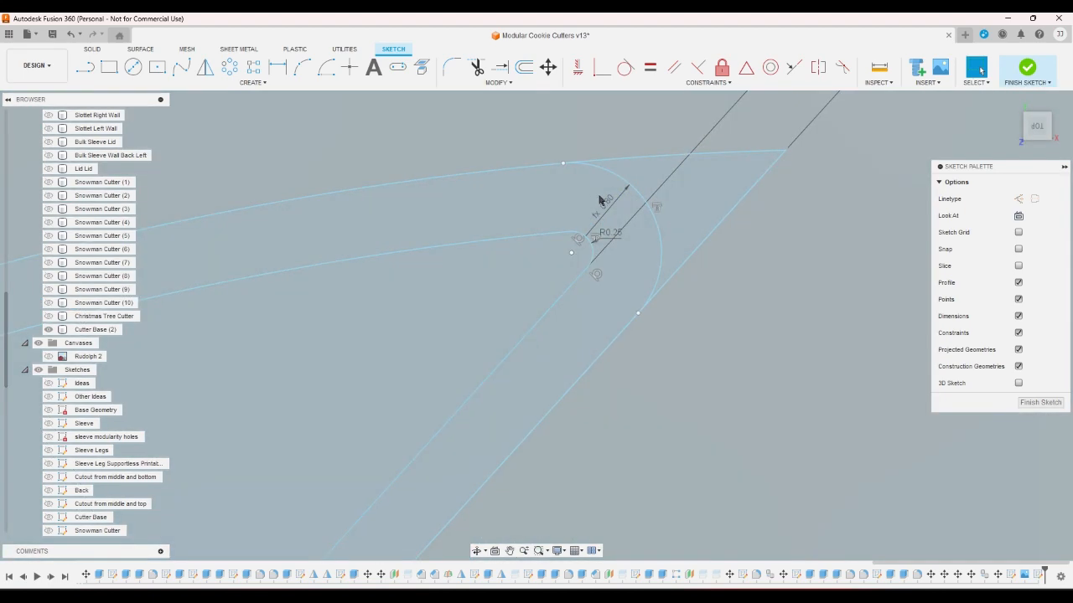
click(600, 200)
key(Escape)
click(613, 193)
click(613, 193)
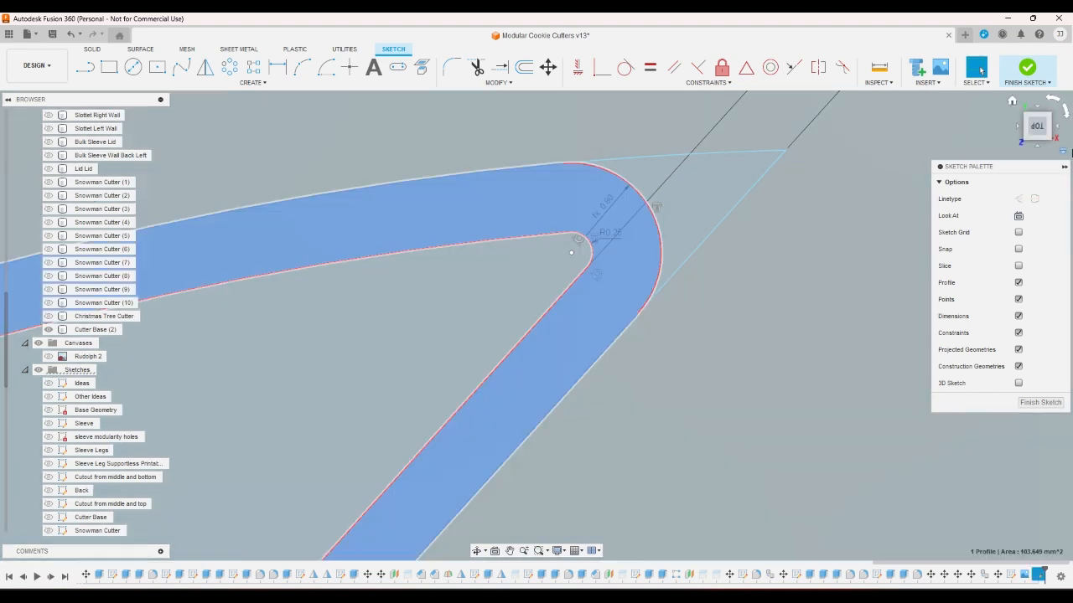
scroll(860, 214, up, 3)
scroll(835, 231, down, 5)
scroll(796, 258, down, 8)
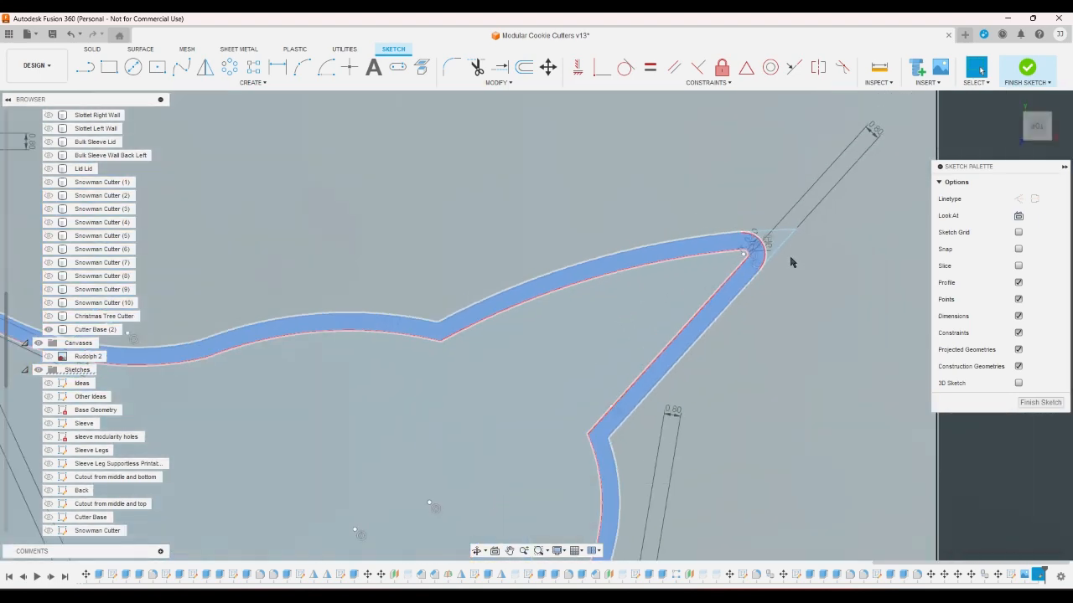
scroll(635, 279, down, 2)
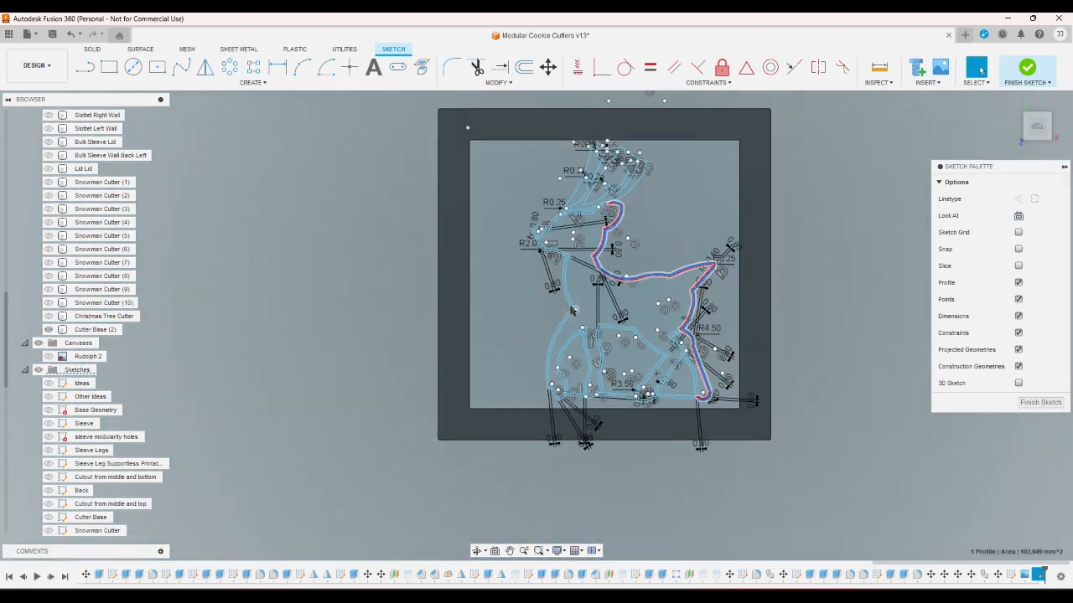
Step: Inspect the wall profile around the ear where it crosses the lower antler outline
scroll(616, 181, up, 4)
scroll(616, 181, up, 5)
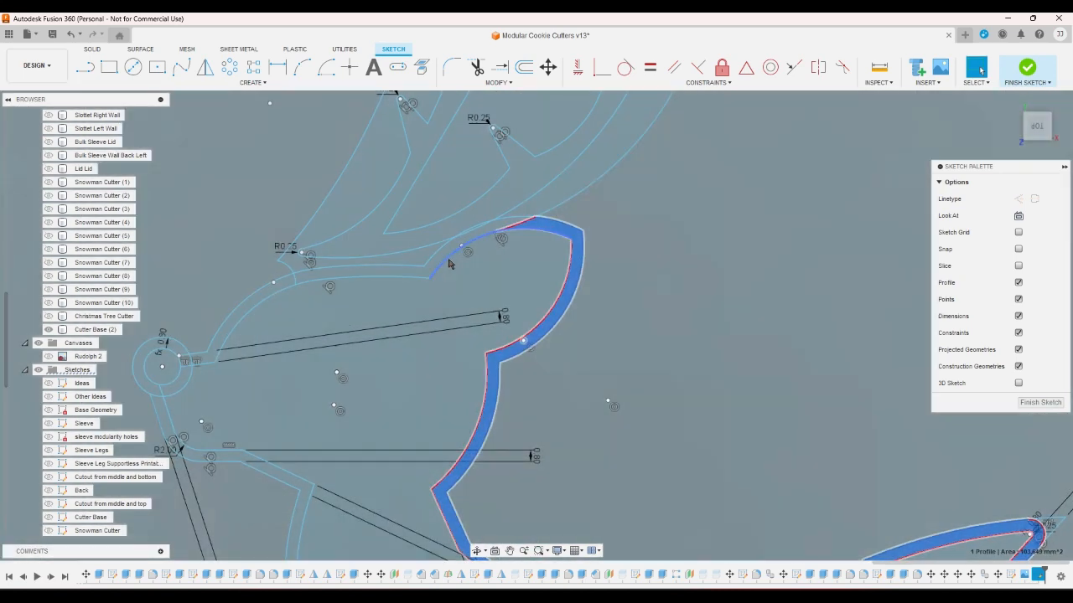
scroll(469, 247, down, 3)
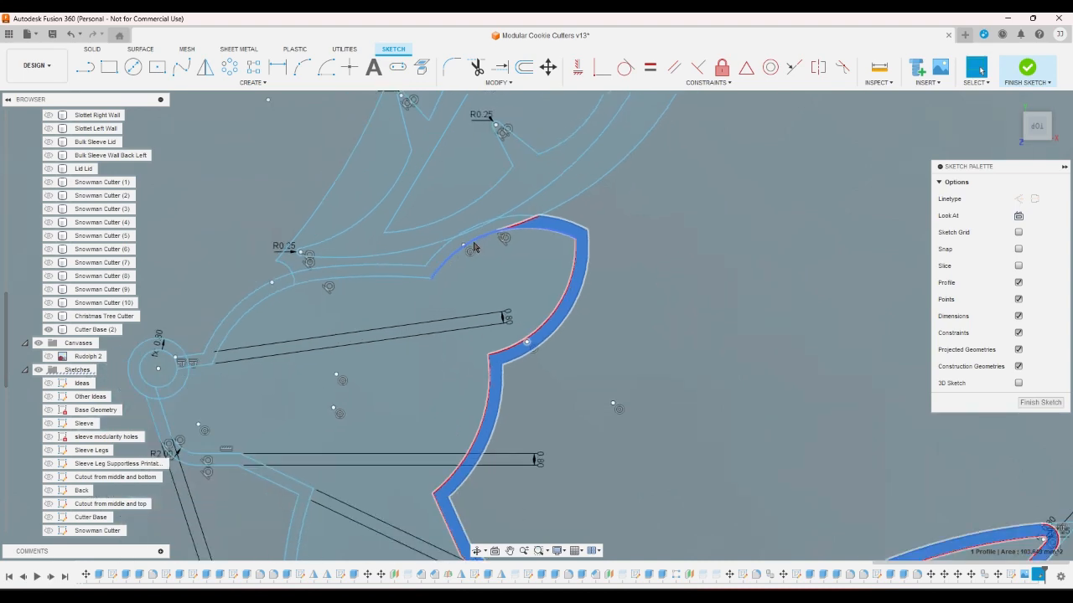
scroll(537, 227, up, 2)
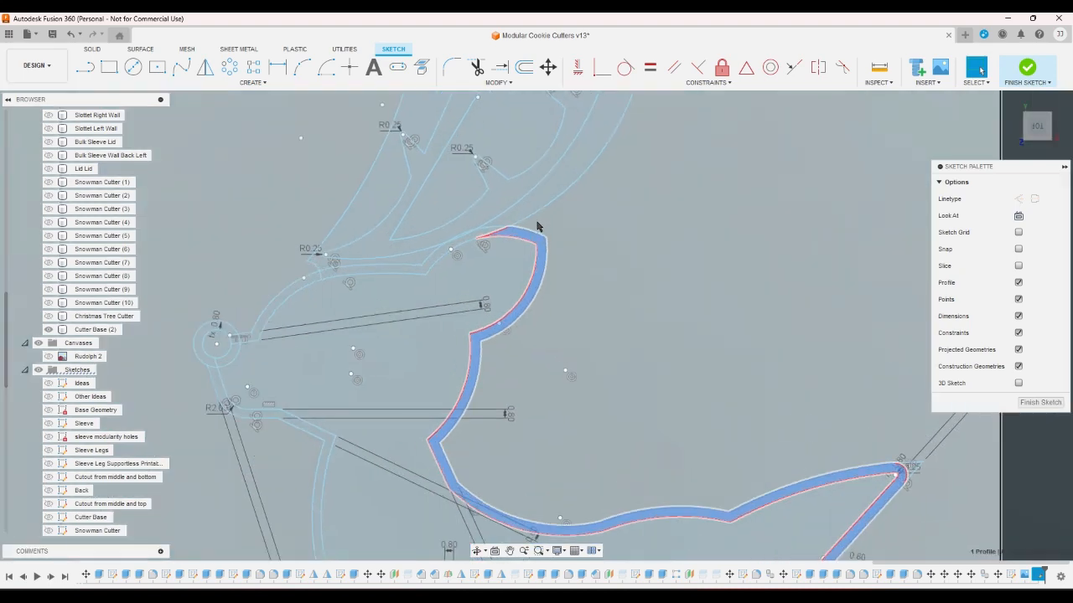
scroll(537, 227, up, 3)
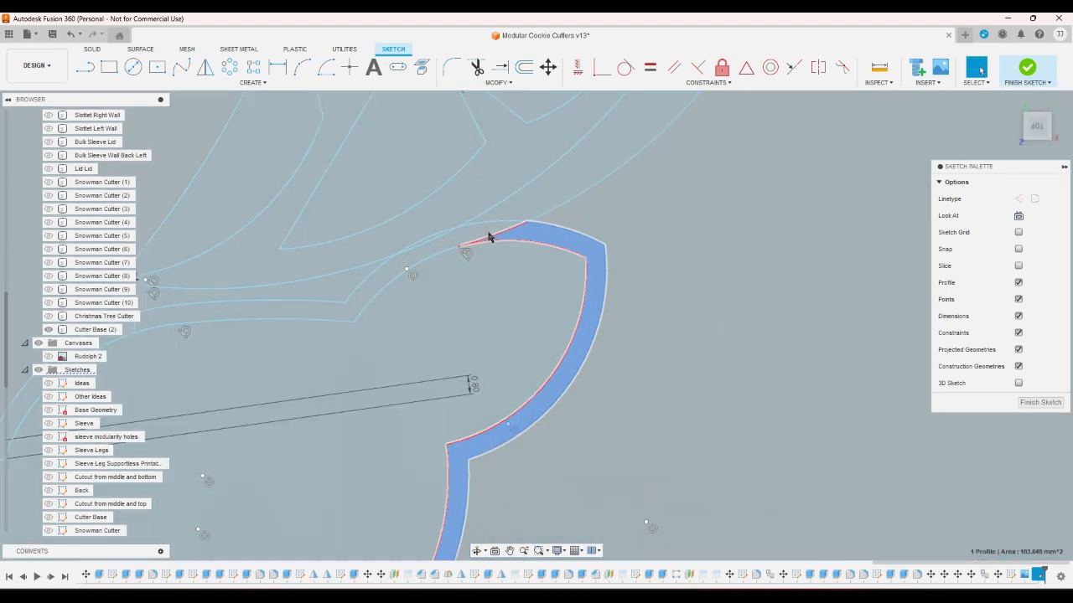
scroll(488, 233, down, 3)
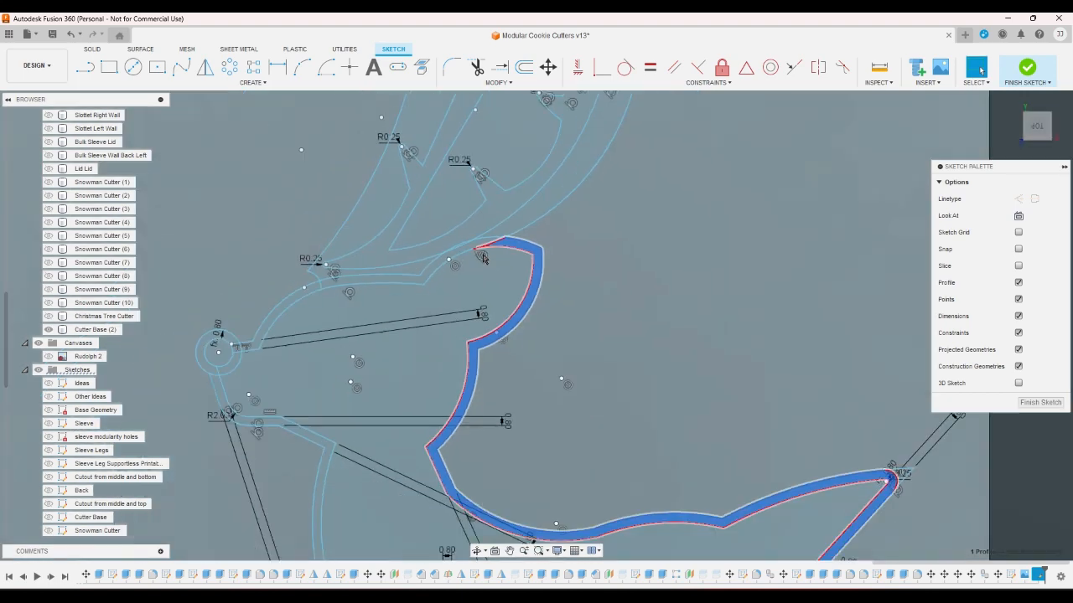
scroll(486, 241, up, 4)
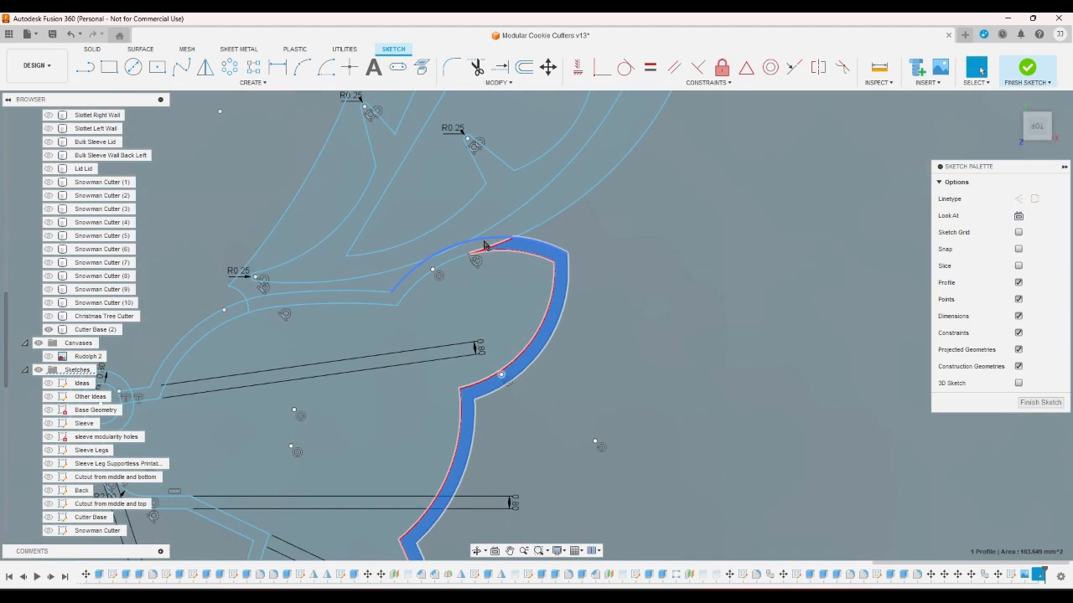
scroll(476, 248, down, 1)
scroll(468, 251, down, 3)
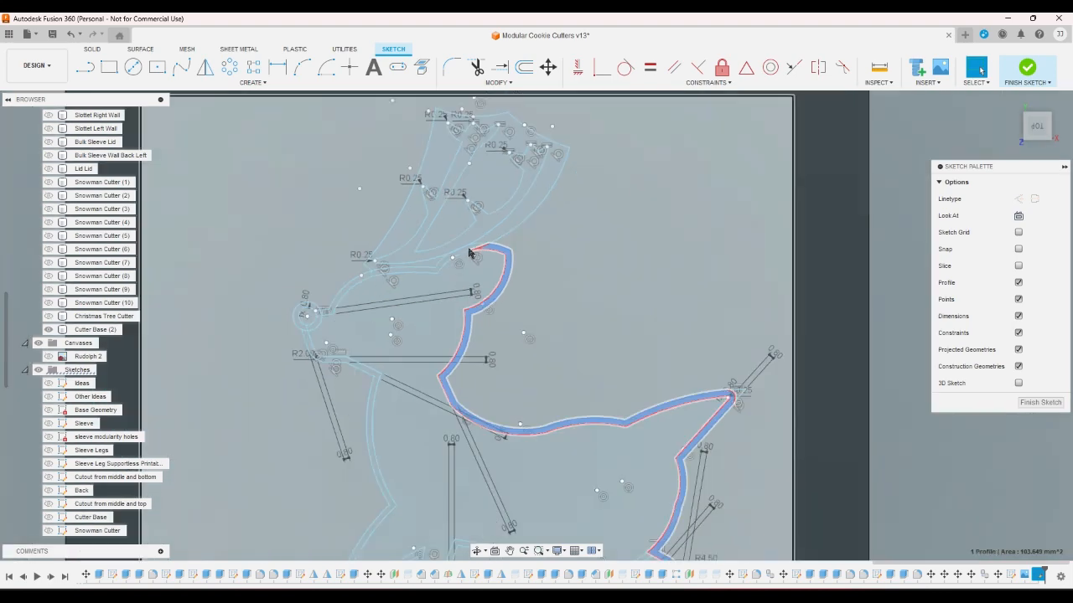
scroll(465, 255, up, 4)
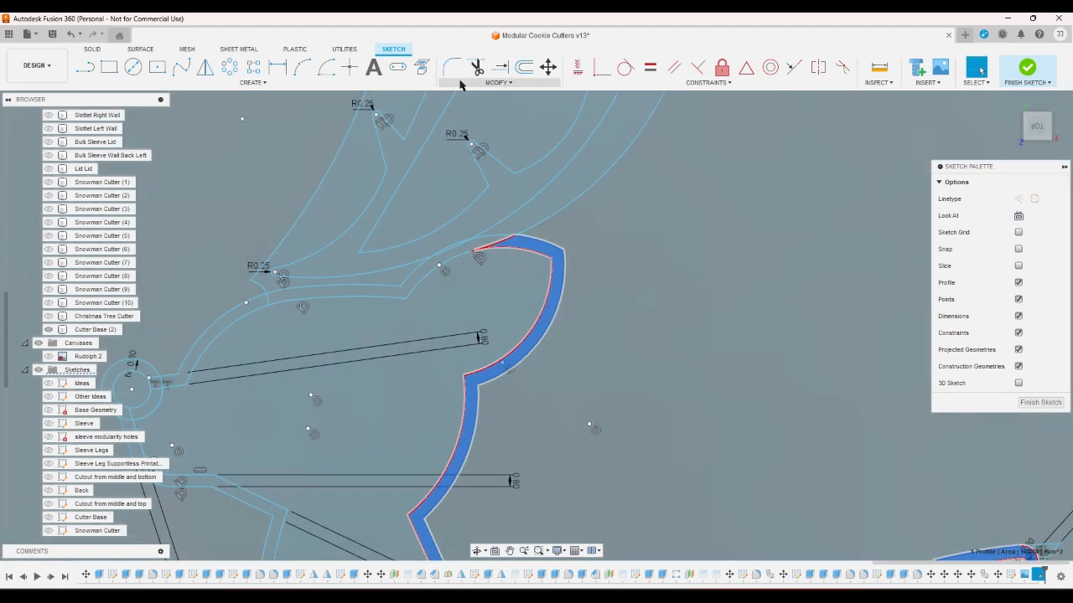
click(474, 67)
scroll(440, 248, up, 2)
scroll(439, 248, up, 2)
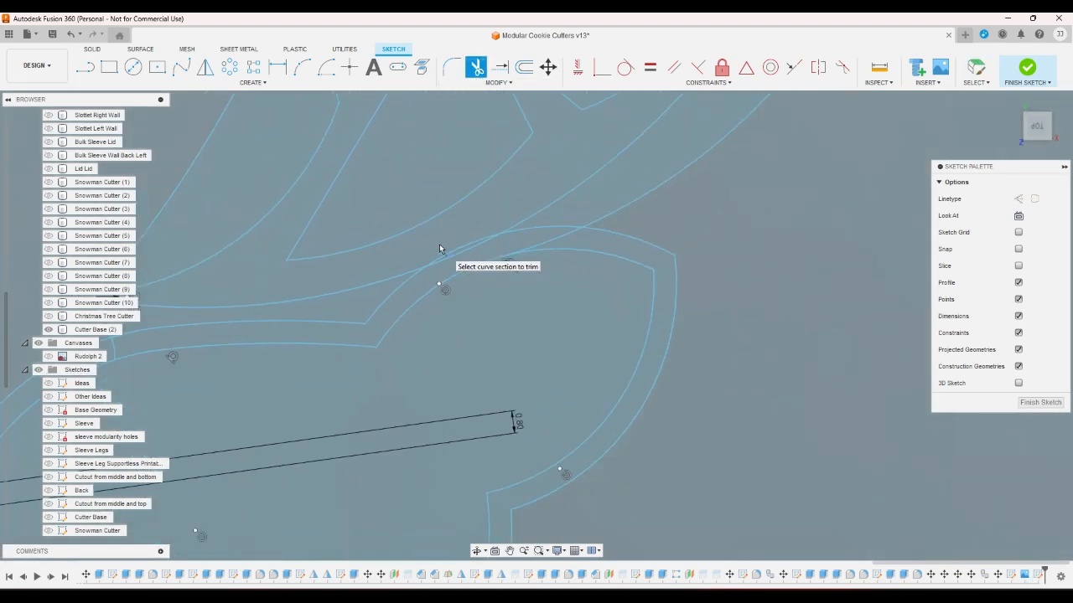
scroll(439, 248, down, 1)
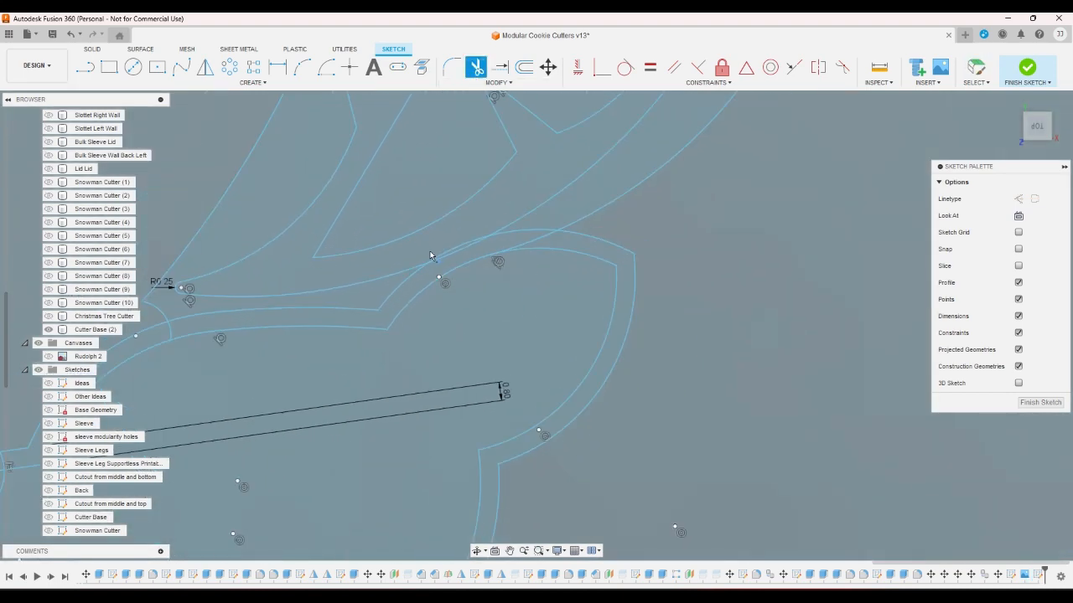
right_click(430, 255)
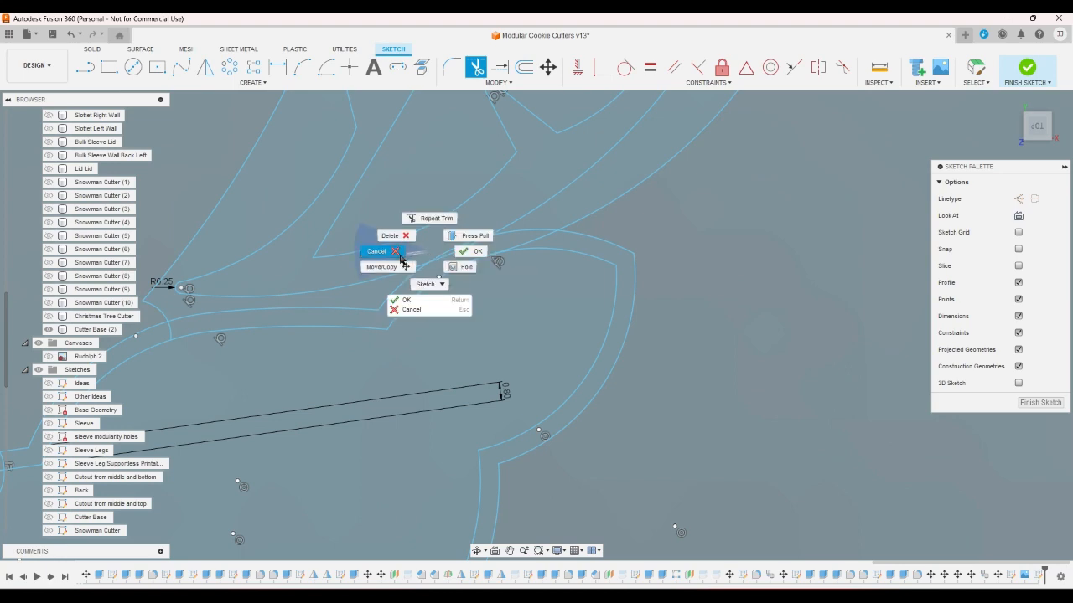
click(398, 256)
scroll(397, 251, down, 2)
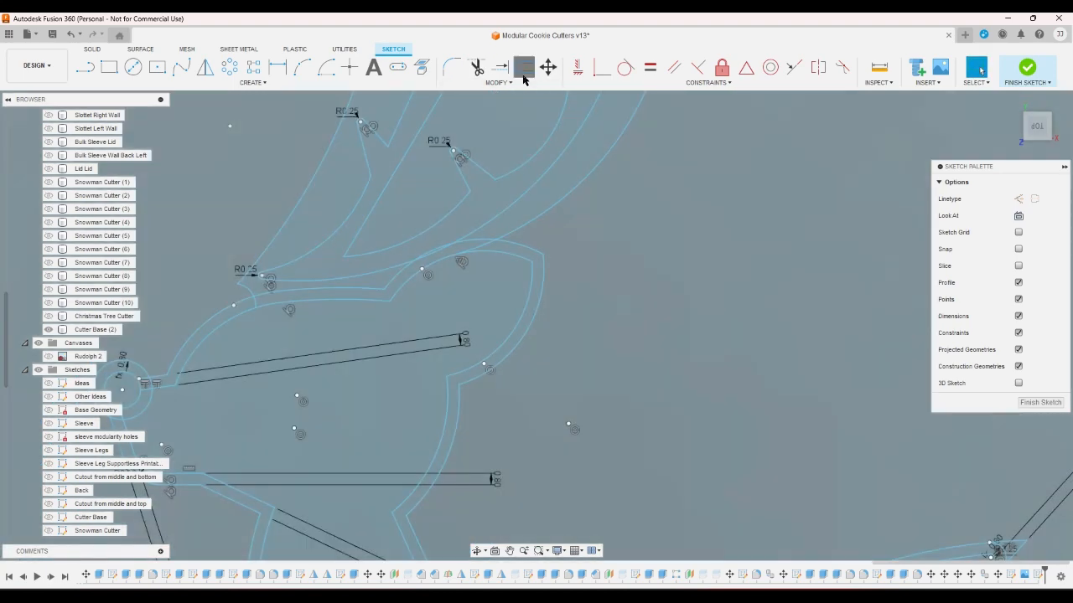
Step: Offset the chained outer antler outline inward by -cutterthickness
click(523, 67)
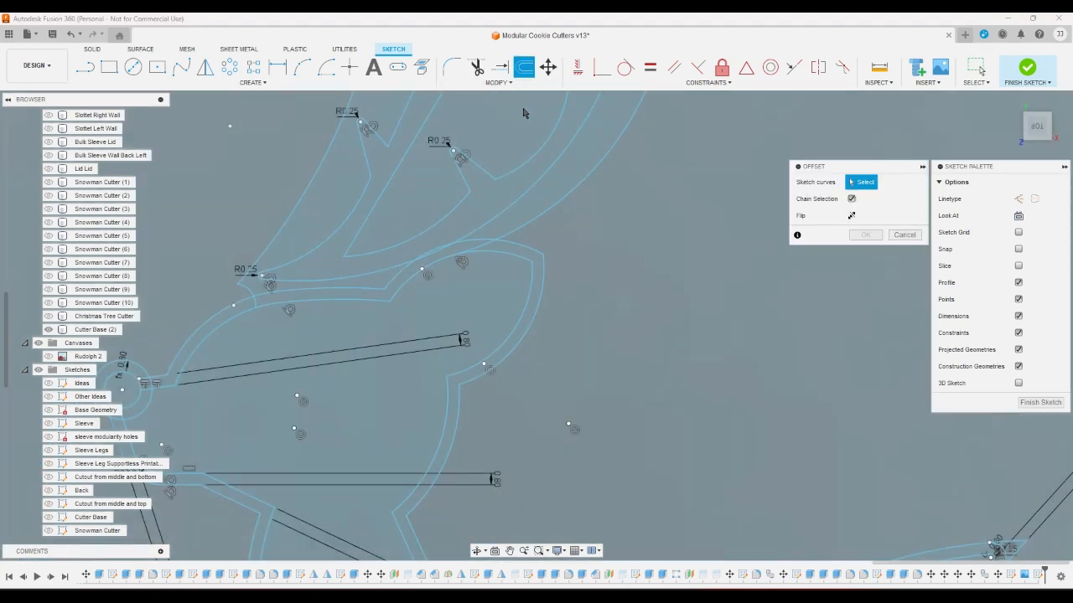
click(578, 186)
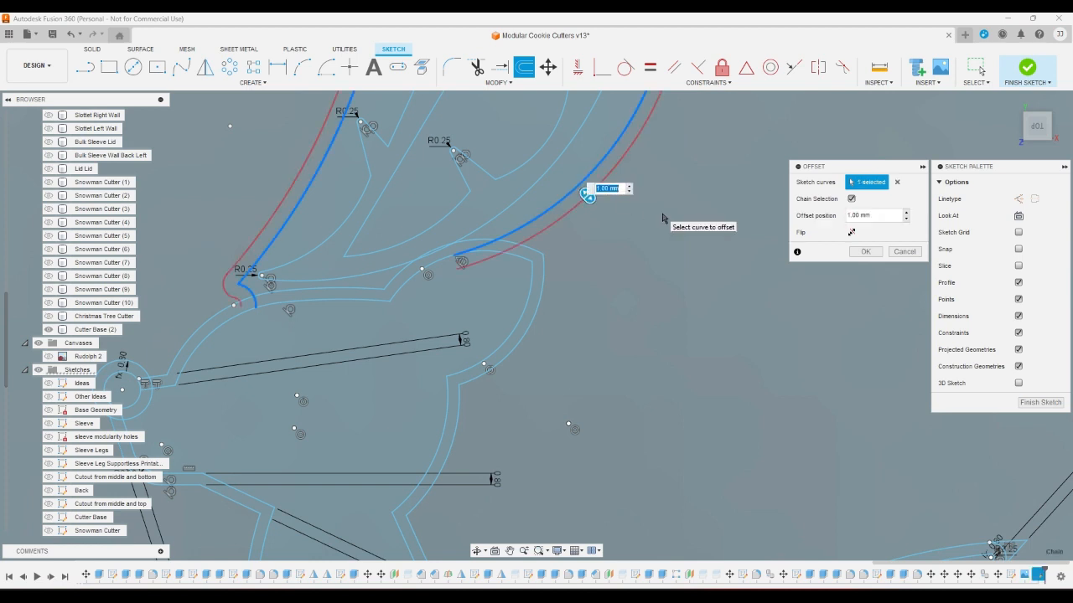
text(-c)
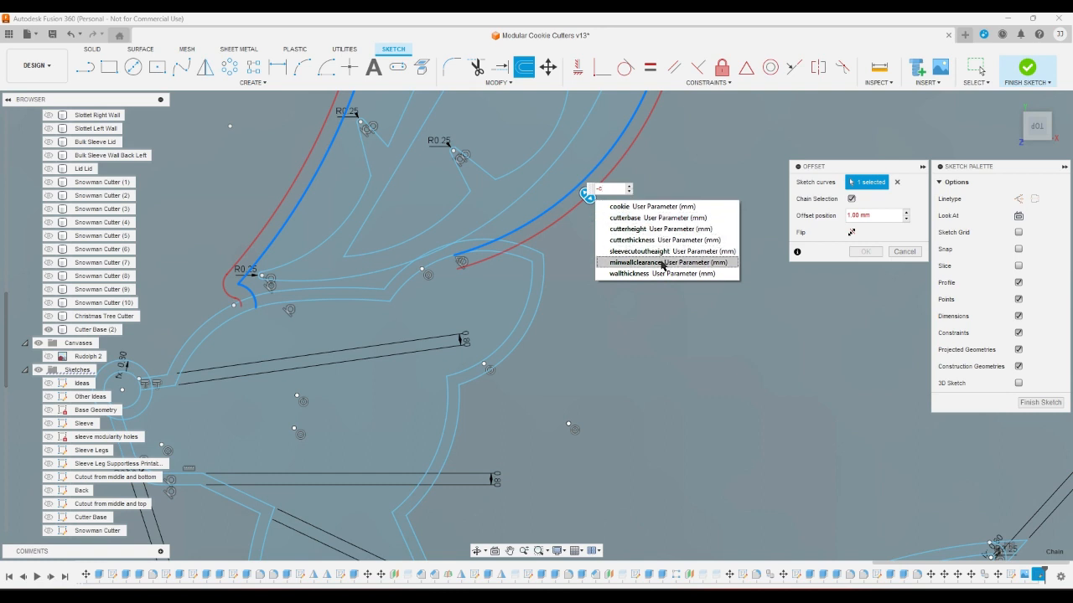
click(642, 241)
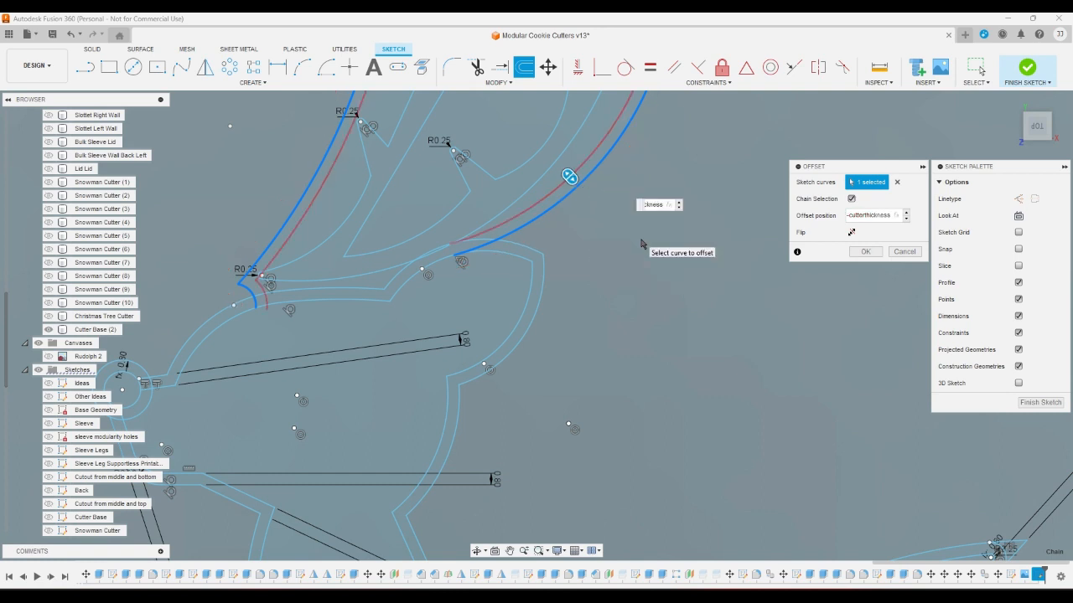
click(864, 251)
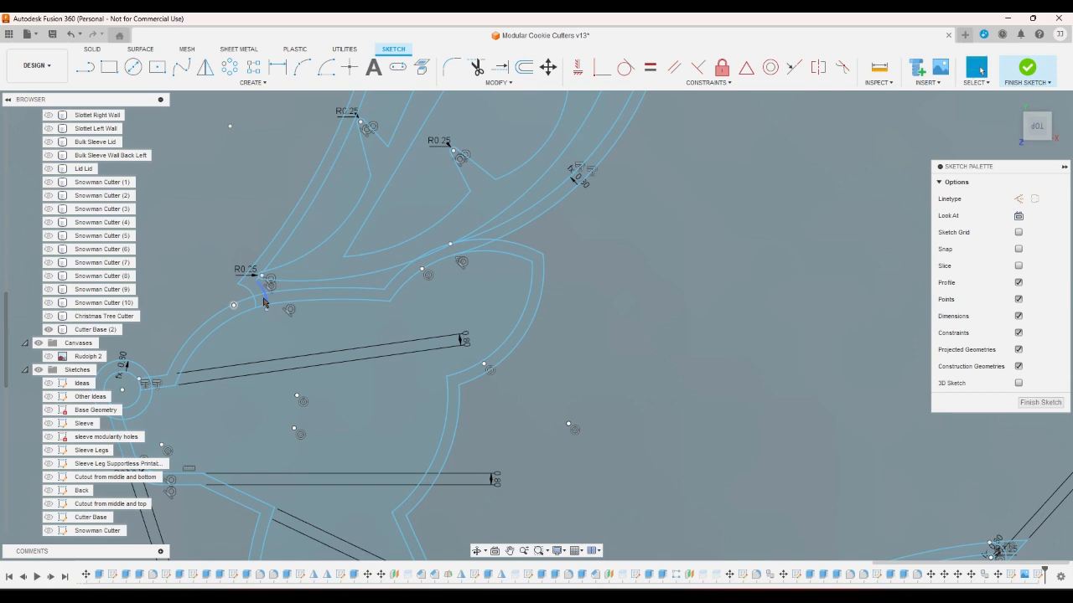
Step: Finish the Rudolph sketch and return the model to its home view
scroll(259, 289, down, 5)
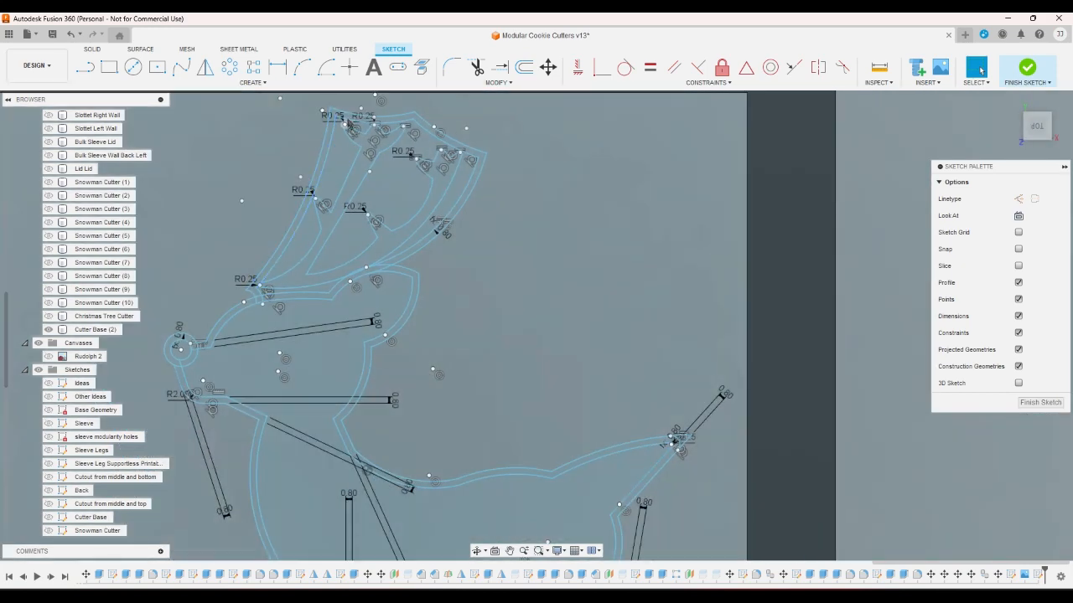
scroll(465, 156, up, 8)
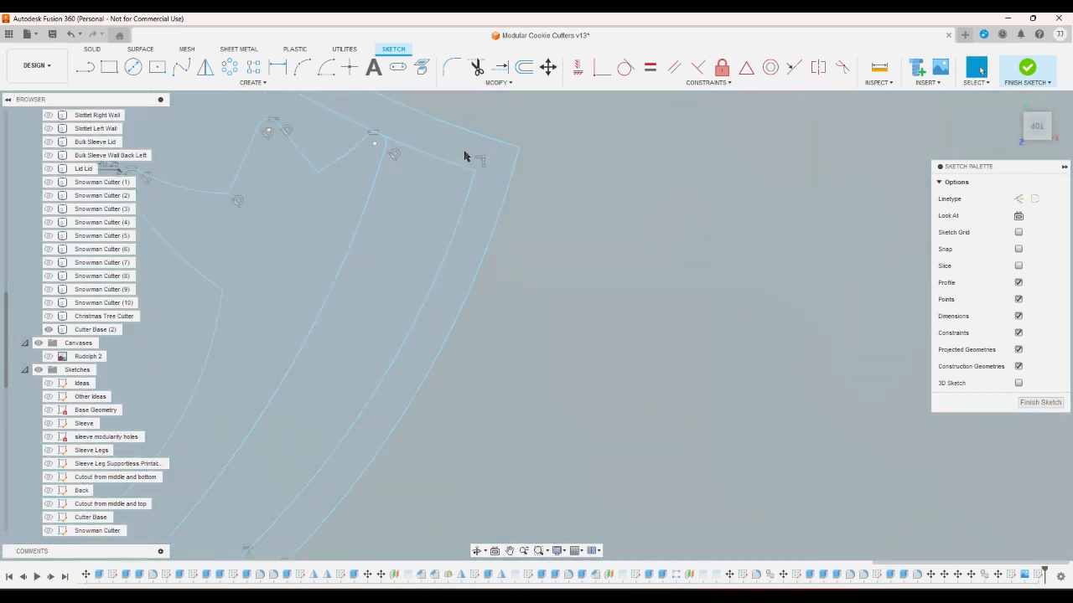
scroll(458, 151, down, 4)
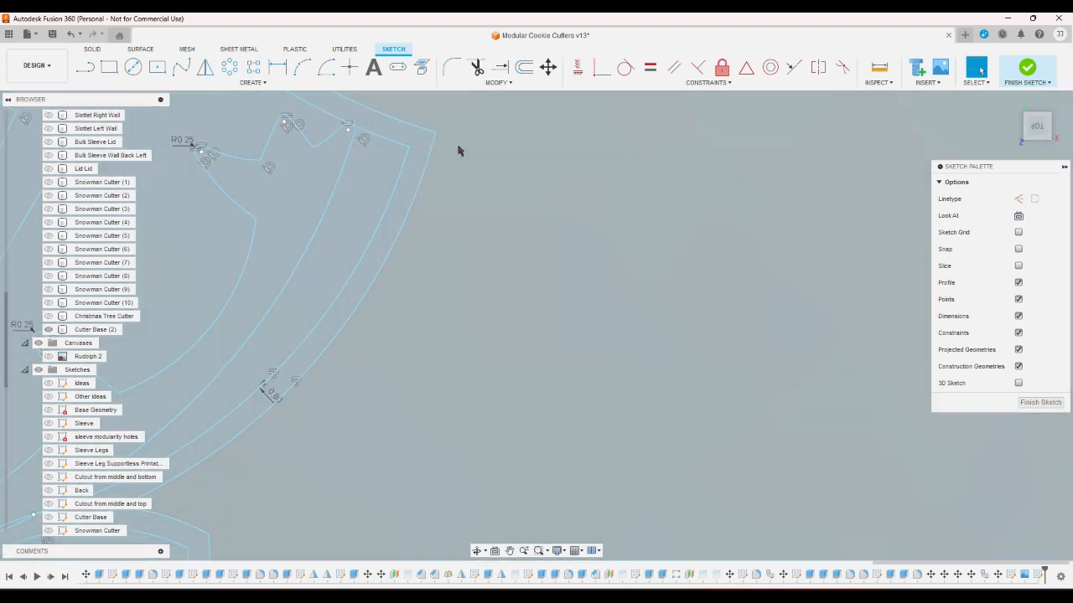
scroll(641, 184, down, 4)
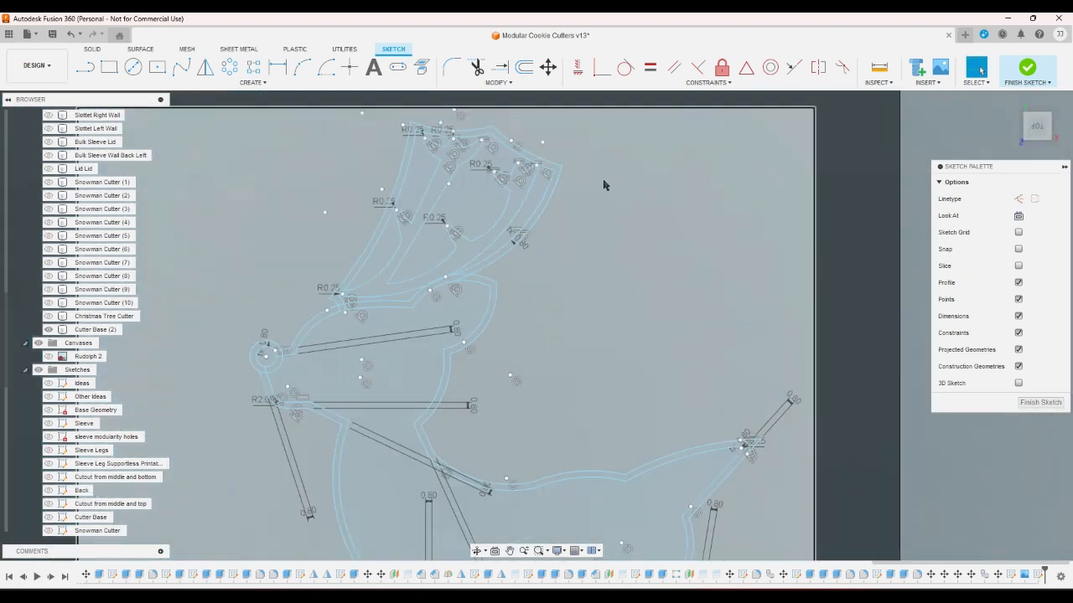
scroll(459, 270, up, 2)
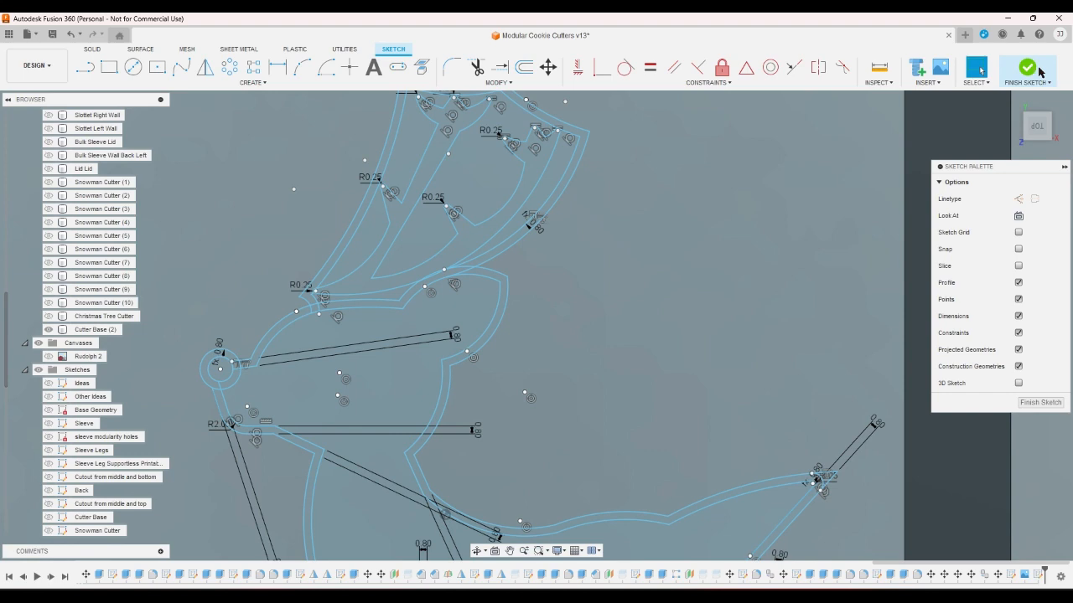
click(1030, 69)
click(1012, 100)
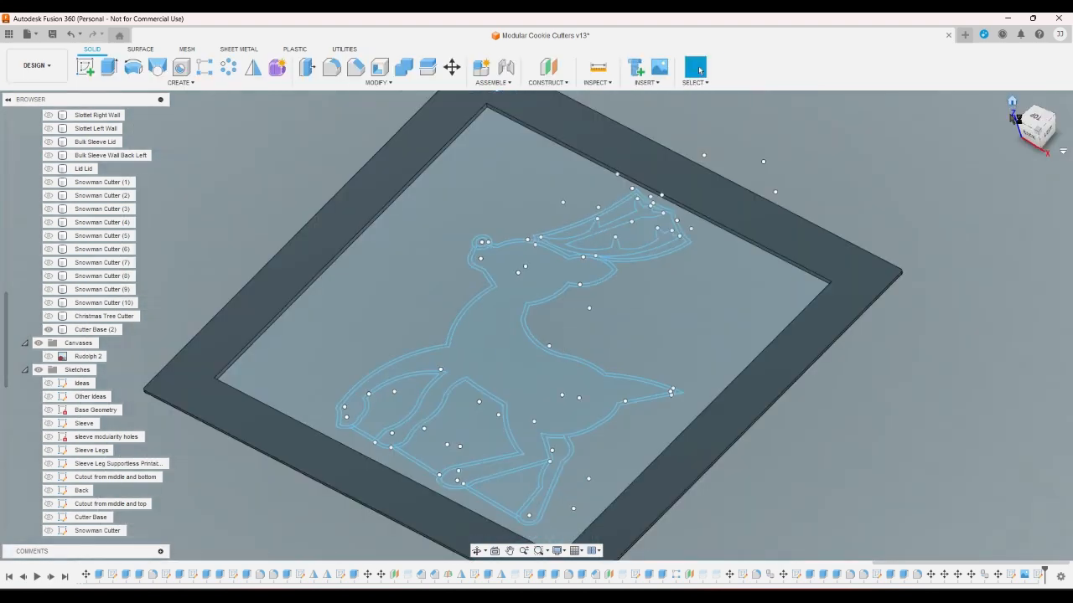
Step: Begin an extrusion and select the wall profiles along the front leg, chest, nose and forehead
click(107, 74)
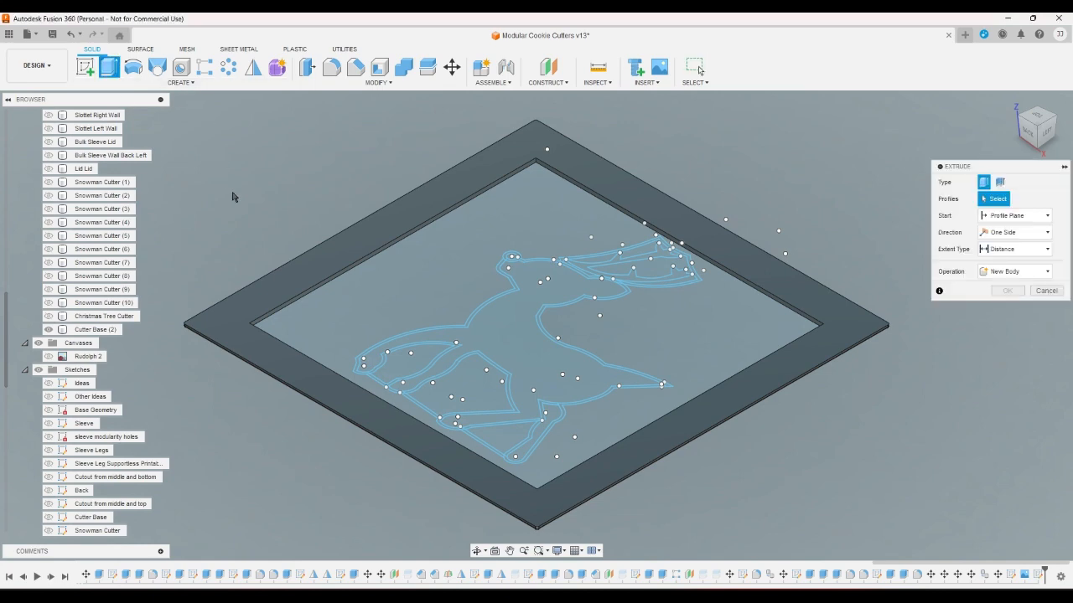
scroll(255, 231, up, 4)
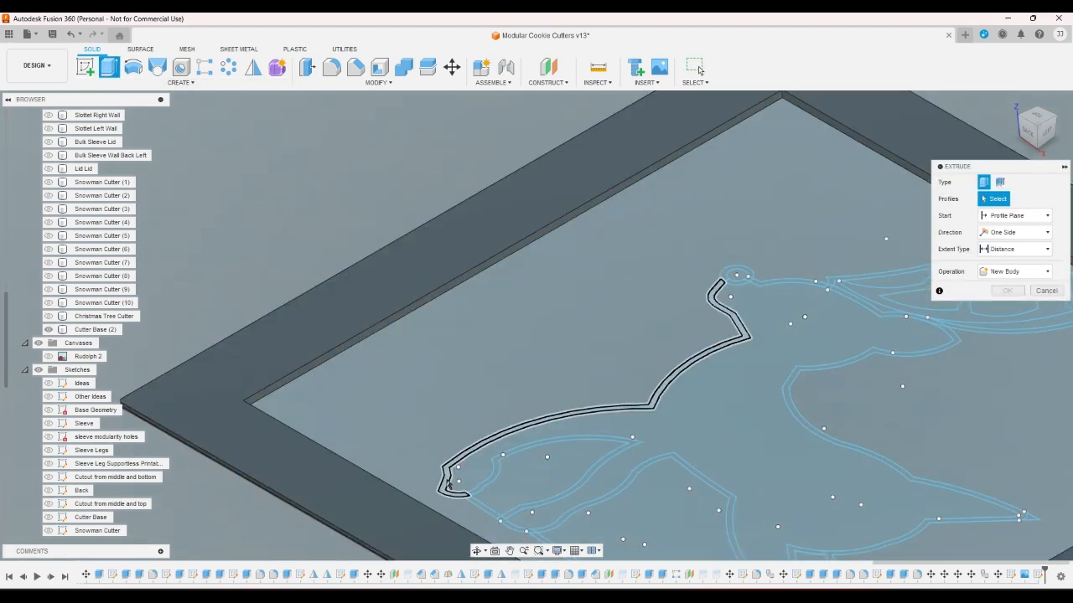
click(445, 485)
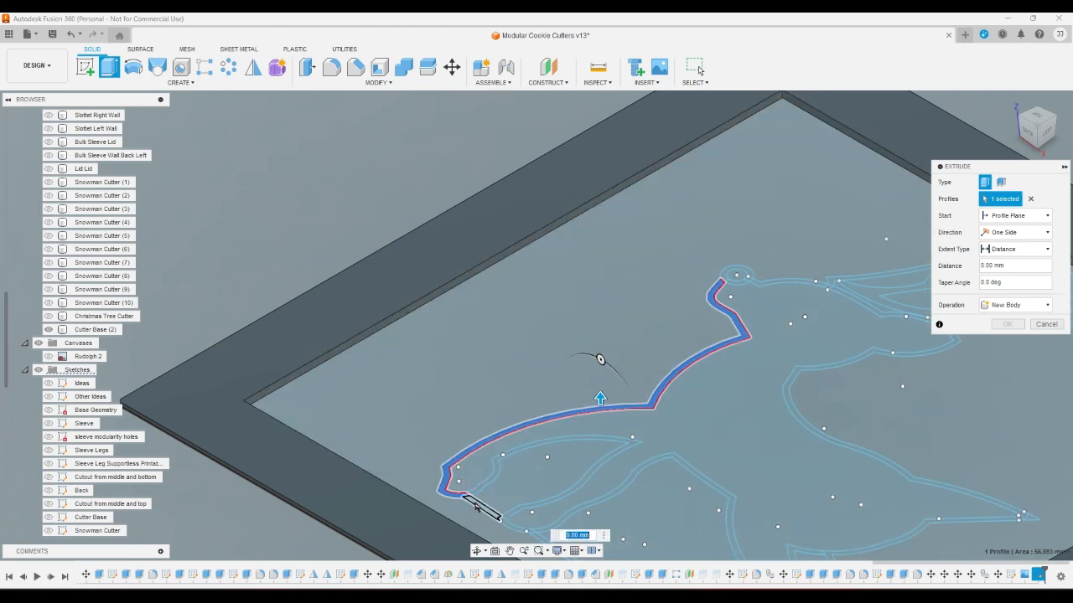
click(481, 457)
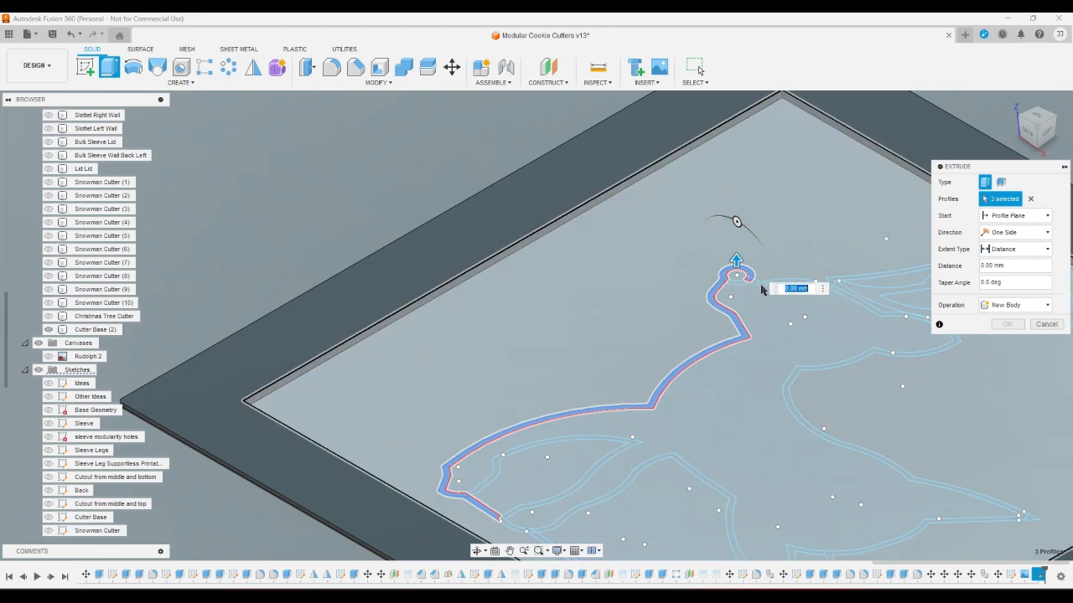
click(763, 290)
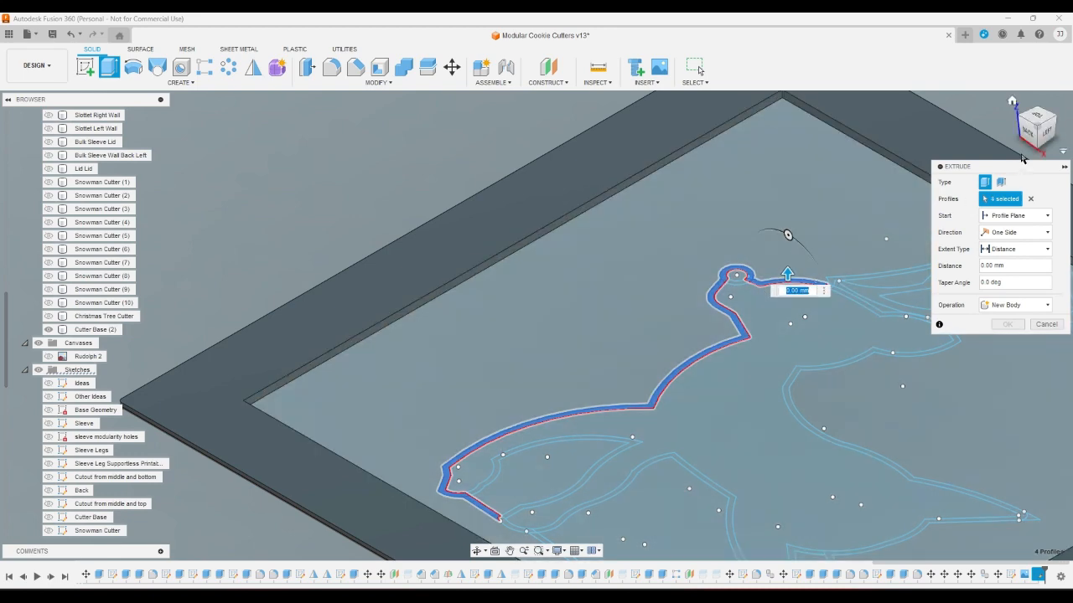
Step: Add the wall profile running from the ear over the back and tail, plus the straight base segment beside the rear hoof
click(1037, 115)
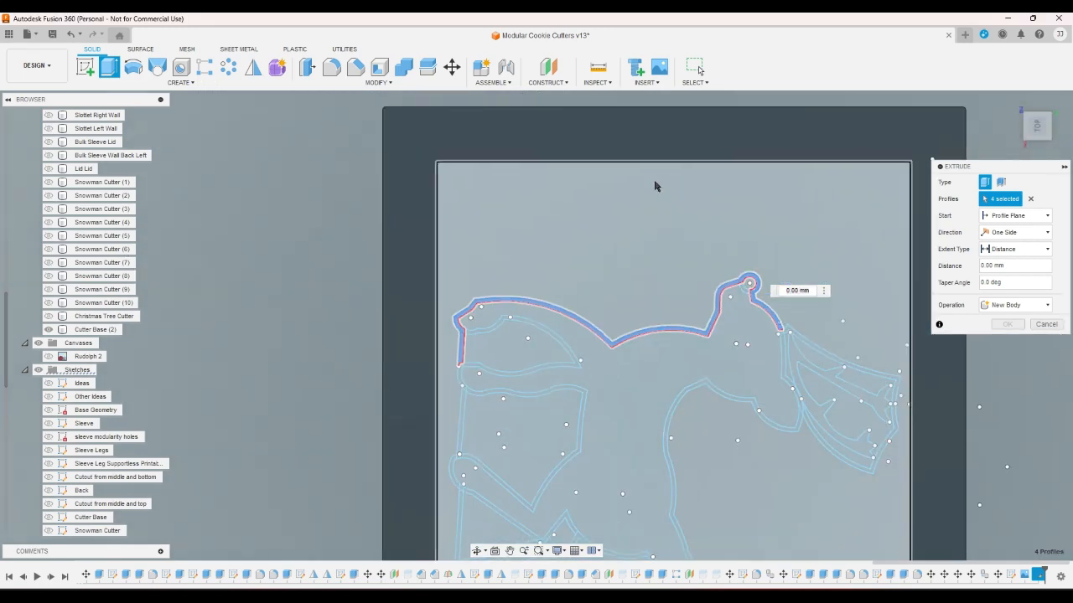
scroll(671, 368, up, 10)
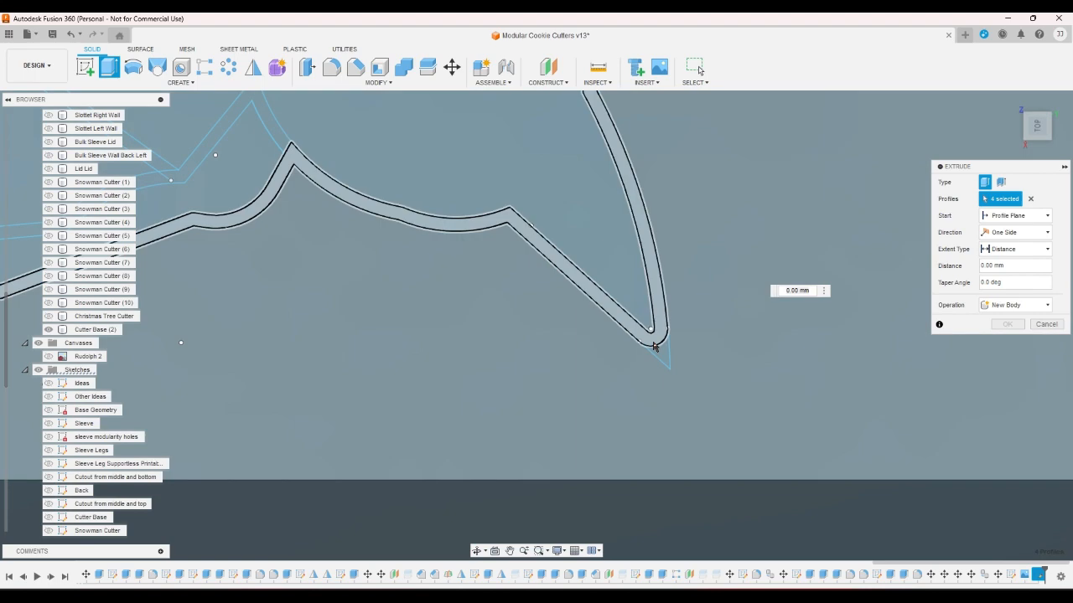
click(652, 346)
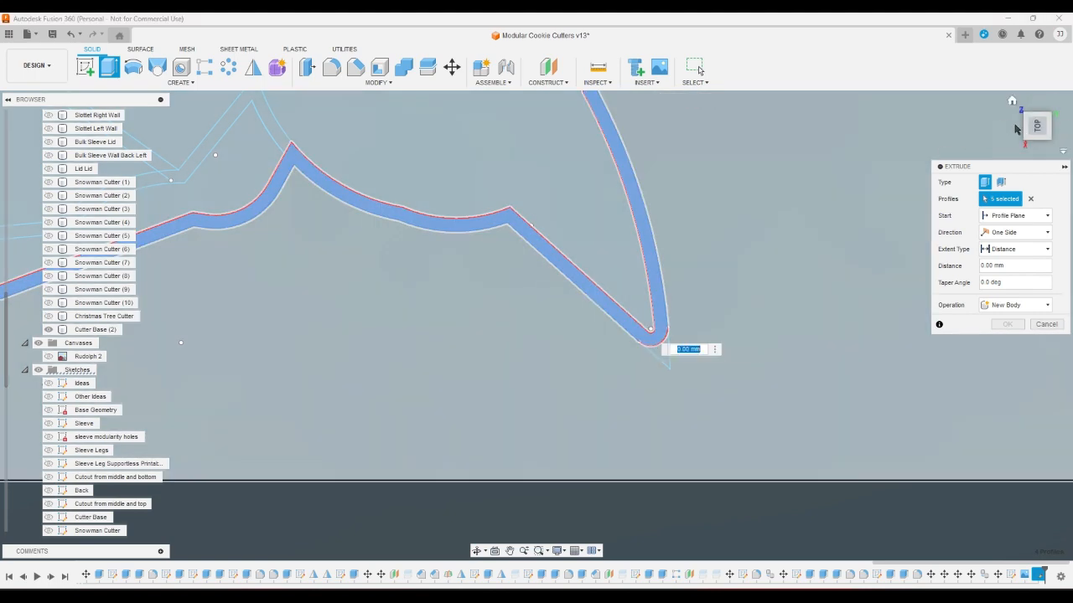
scroll(833, 297, down, 5)
scroll(444, 268, up, 4)
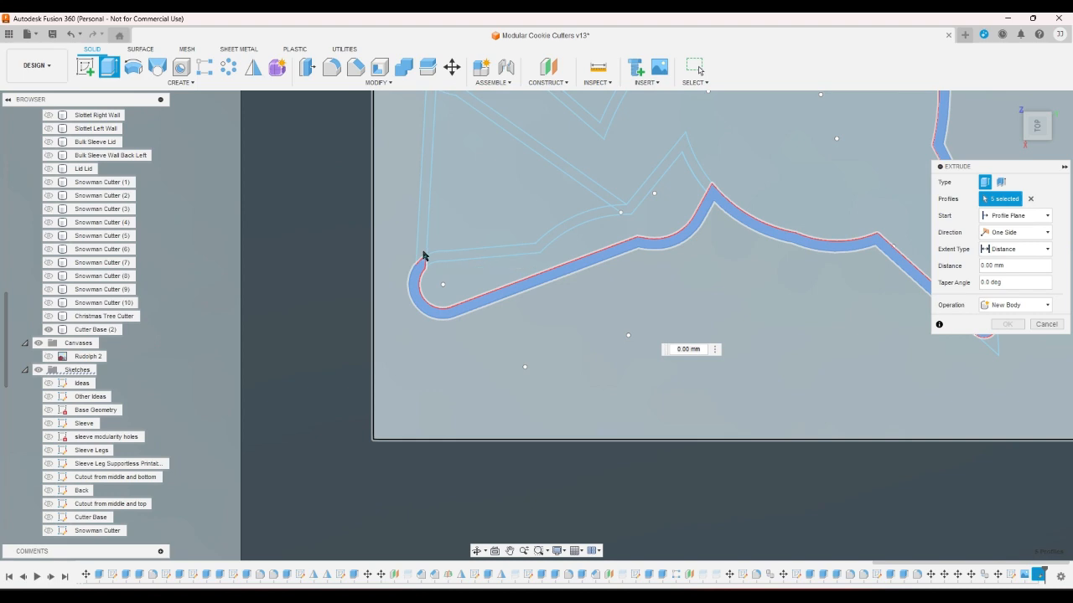
click(423, 254)
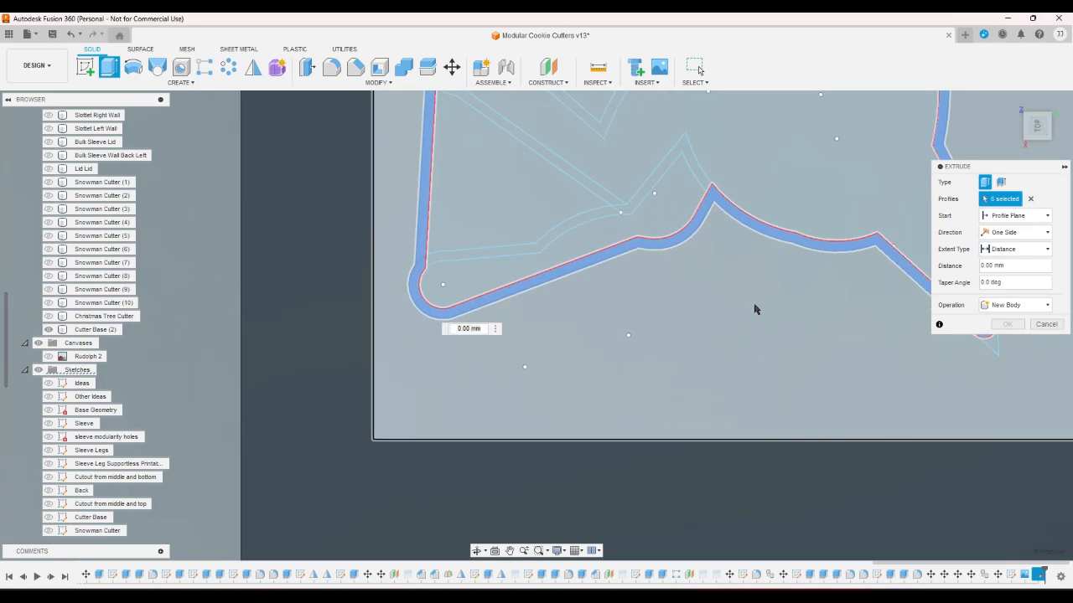
Step: Add the rounded wall profile of the hoof next to the rear one, its small corner pieces and the adjoining straight base segment
scroll(729, 312, down, 5)
scroll(639, 243, up, 5)
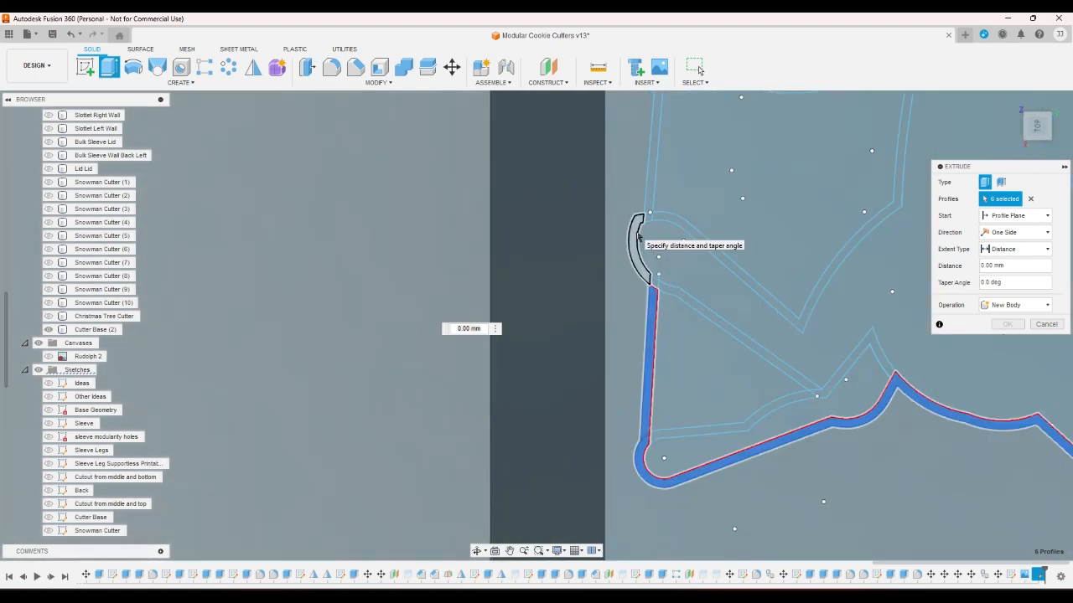
click(637, 238)
click(646, 220)
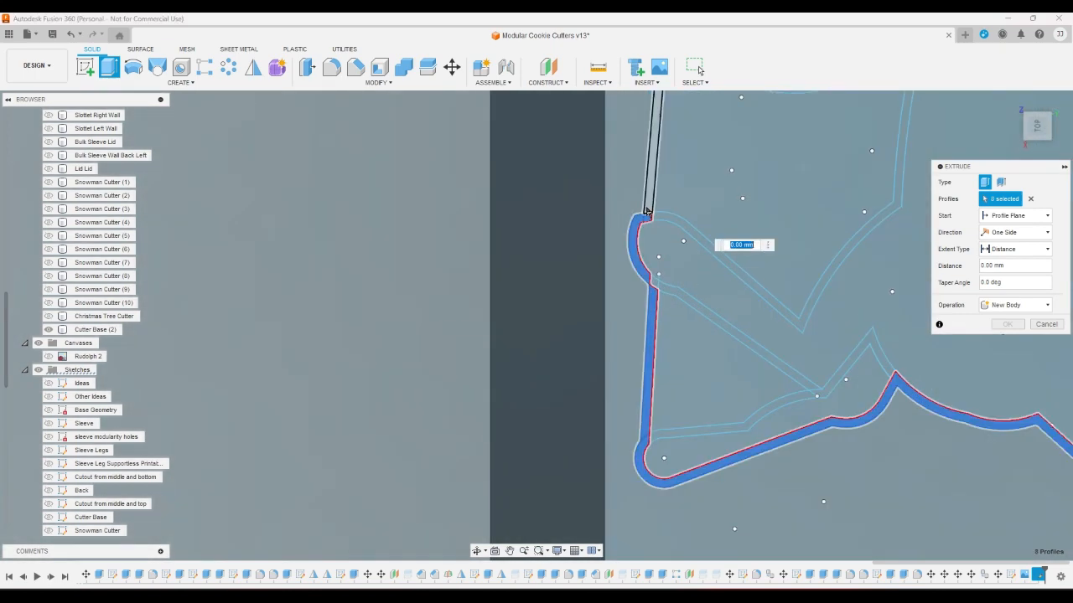
click(651, 270)
click(654, 282)
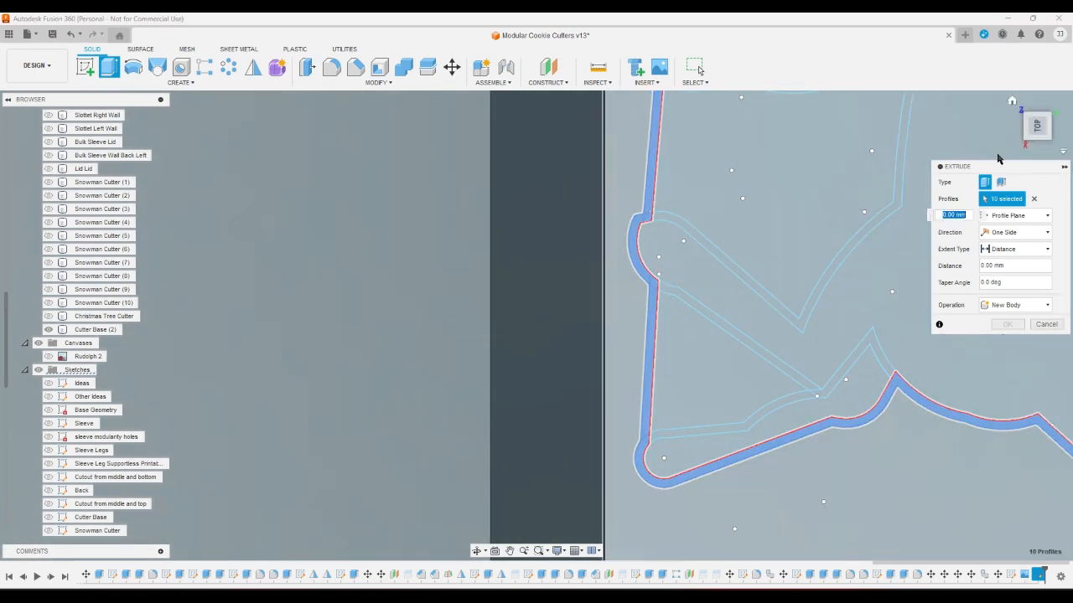
Step: Add the remaining curved hoof profile in the middle of the base to close the underside wall
scroll(688, 399, down, 5)
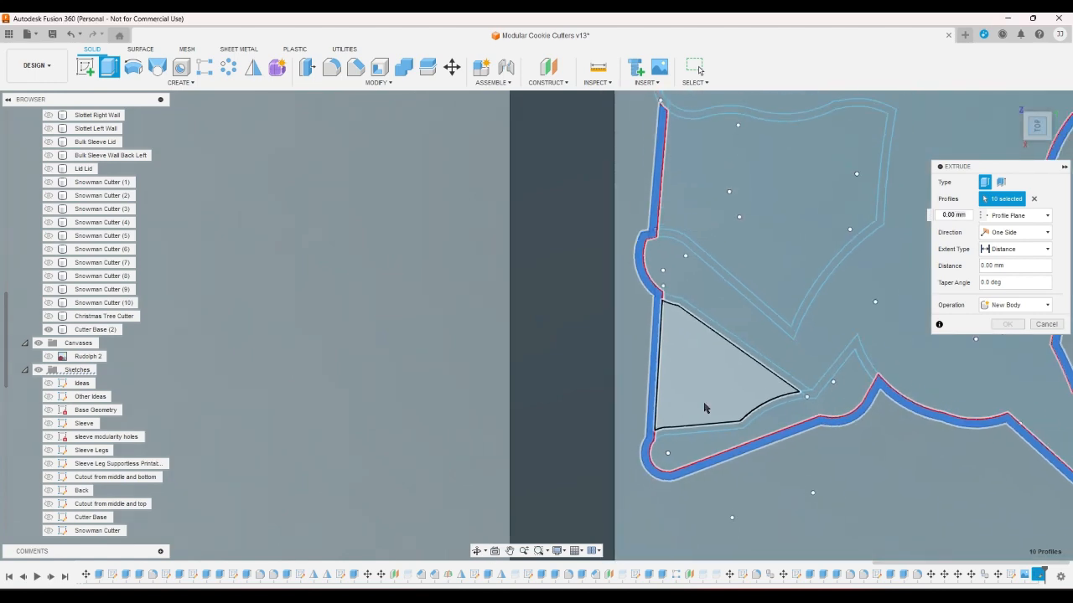
scroll(687, 307, down, 2)
scroll(679, 287, up, 6)
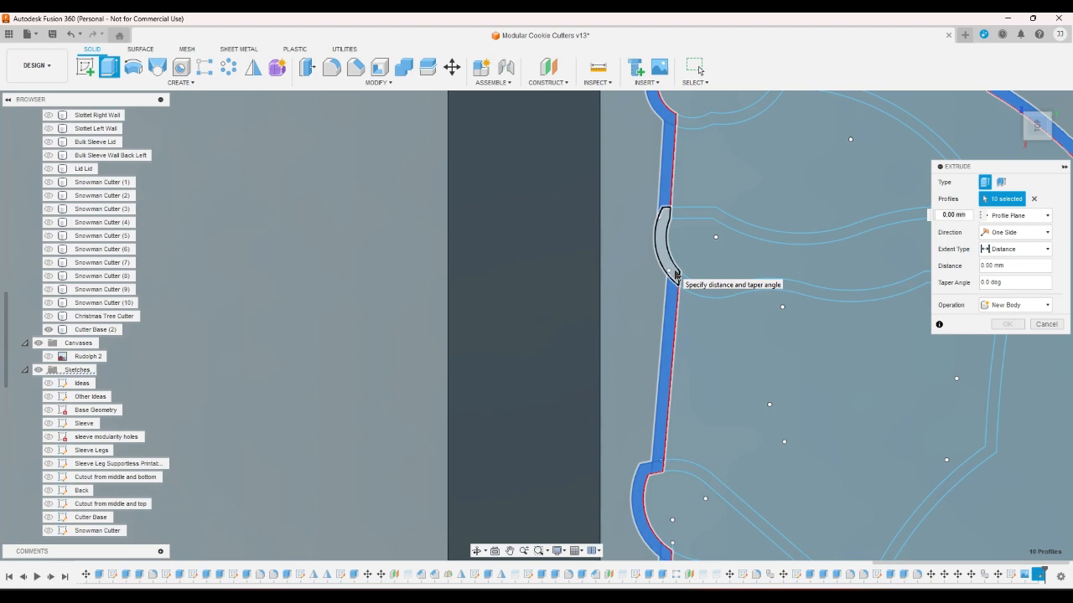
click(673, 271)
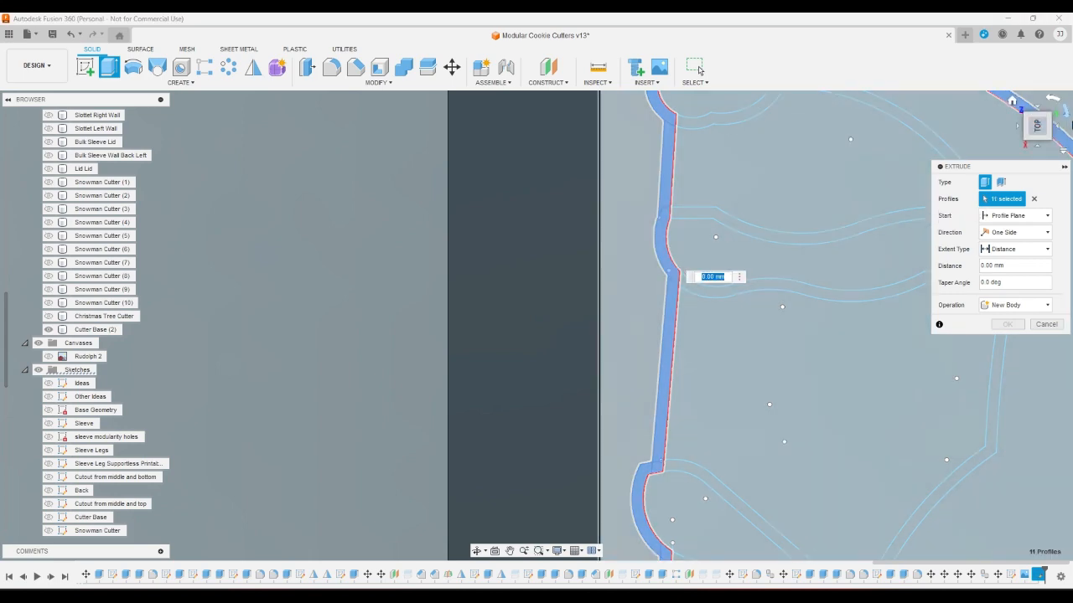
Step: Add the outer antler wall profiles and extrude the whole selection by cutterheight as a new body
click(1019, 105)
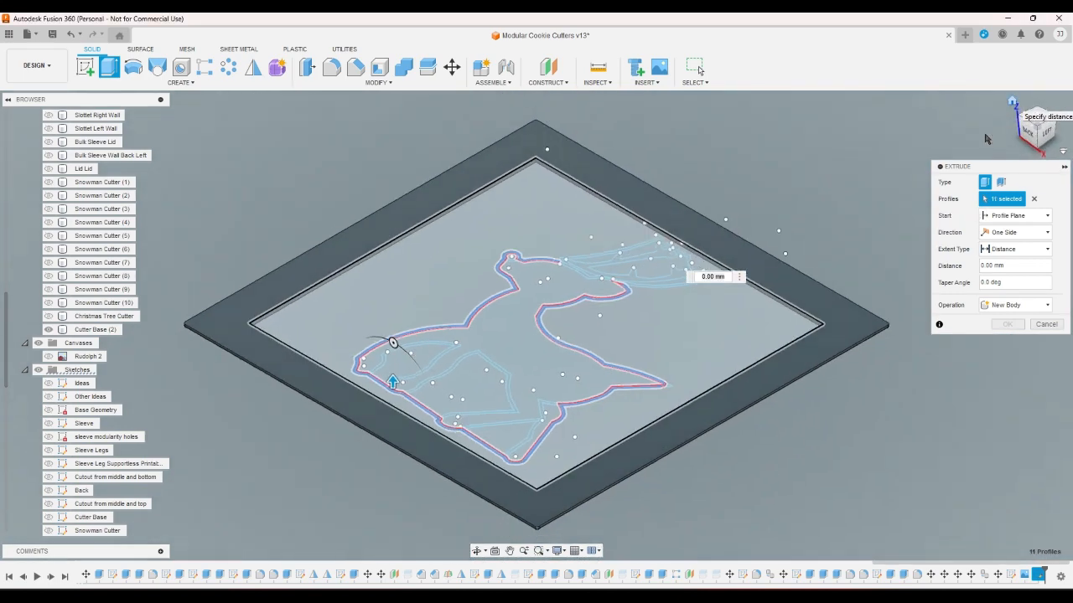
scroll(559, 254, up, 5)
scroll(559, 255, up, 3)
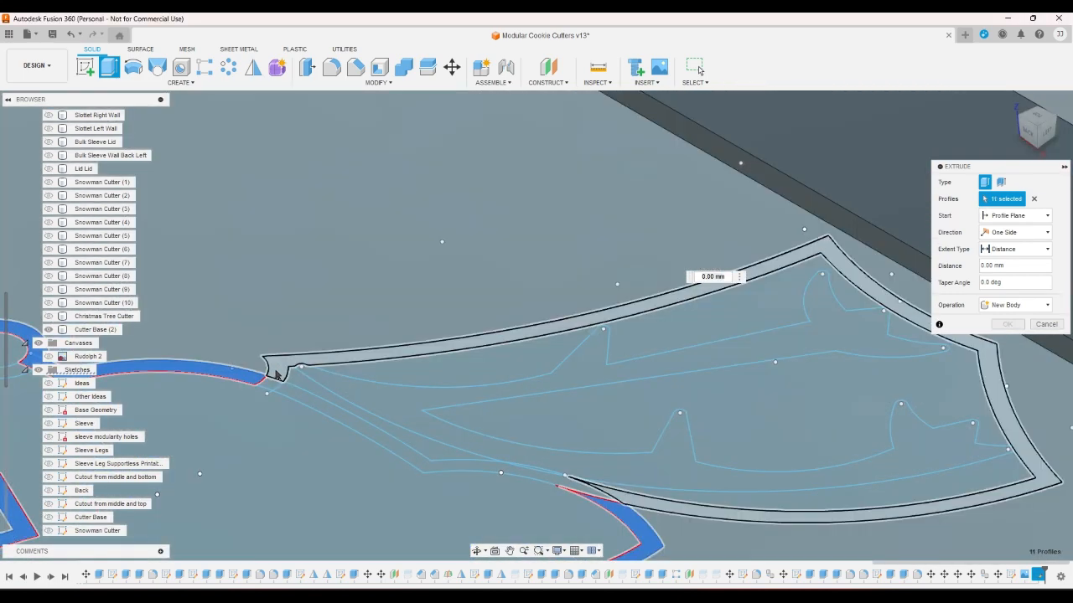
click(270, 372)
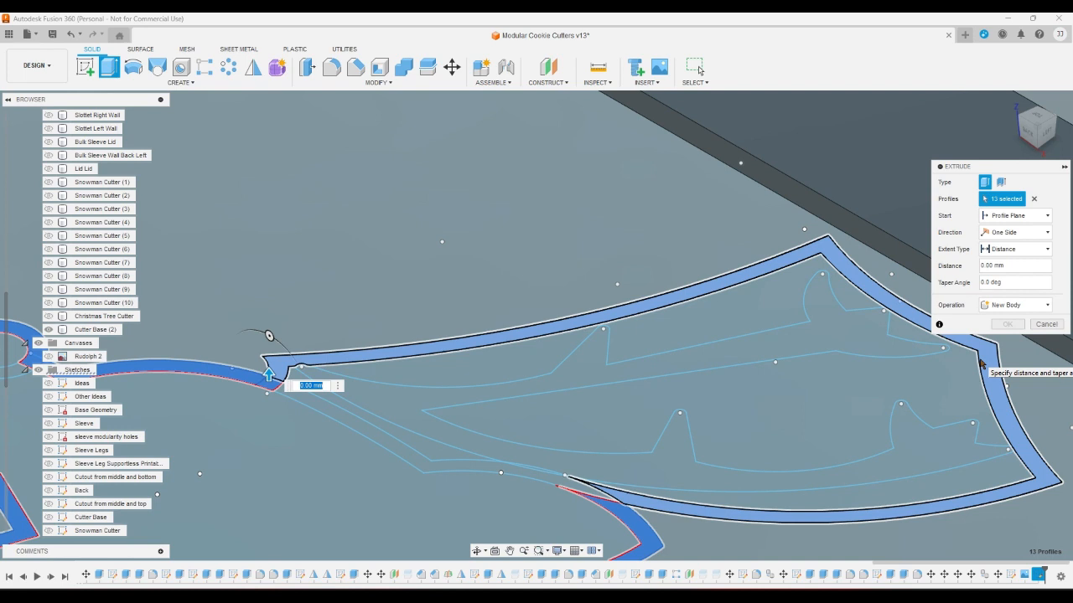
click(1020, 263)
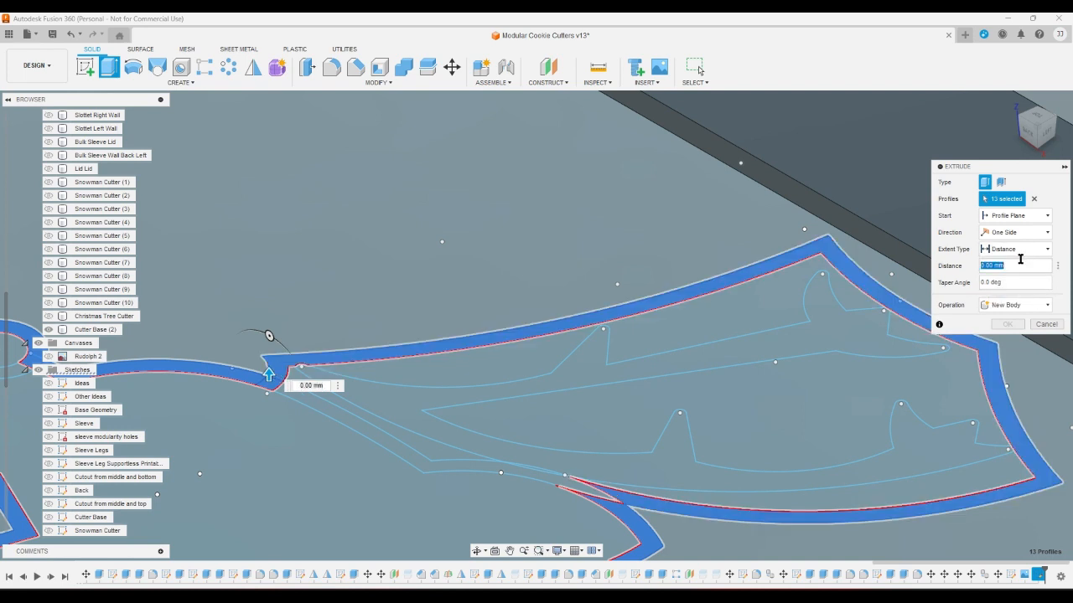
text(c)
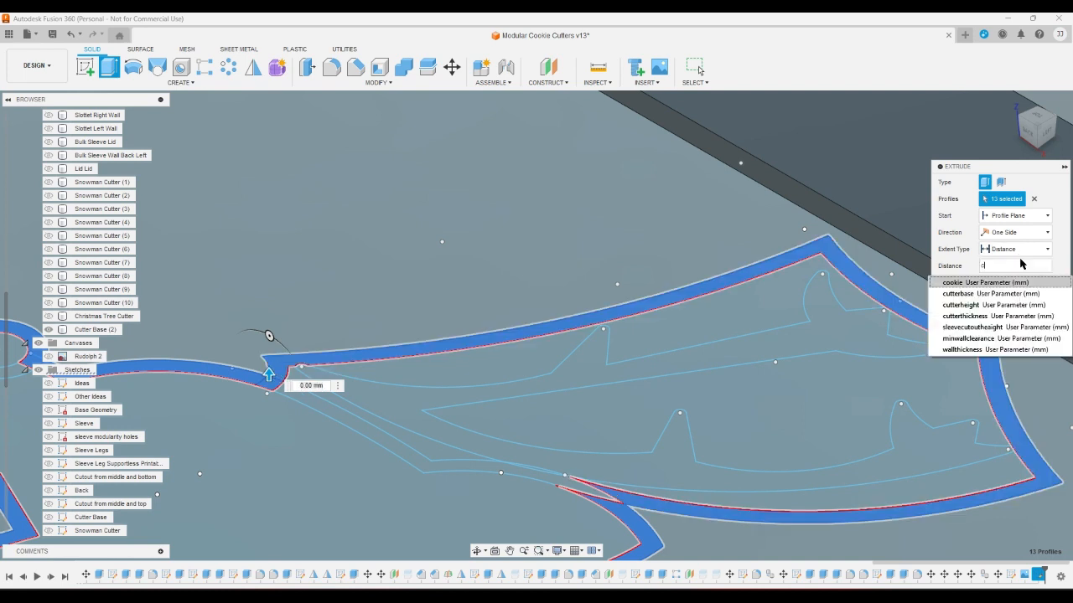
click(1006, 305)
click(1008, 325)
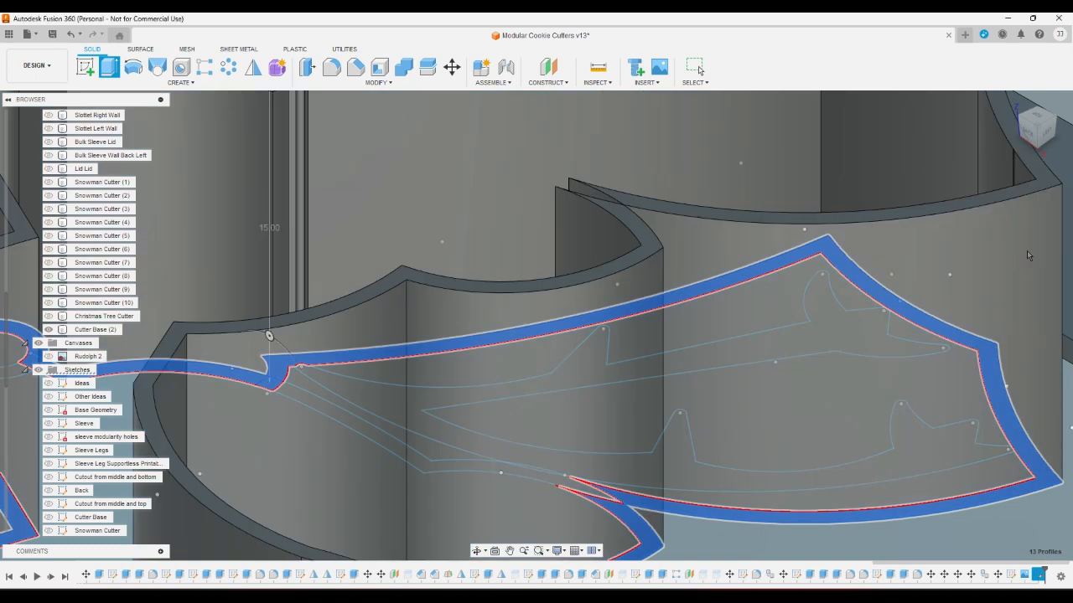
Step: Edit the Rudolph sketch, draw a short line across the open wall ends between the ear and antler, and finish the sketch
click(1041, 121)
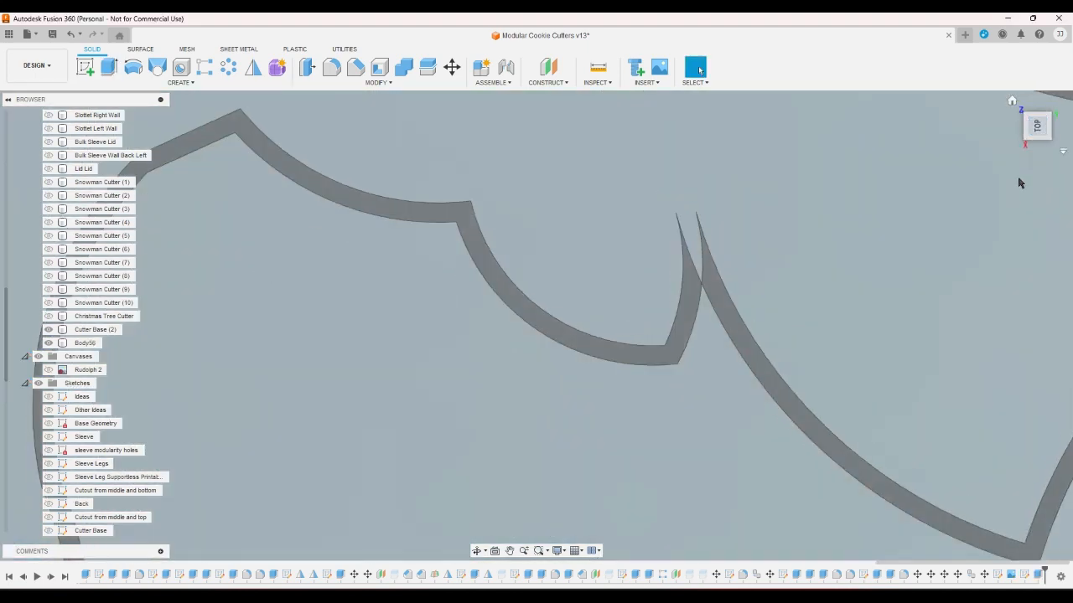
click(1055, 98)
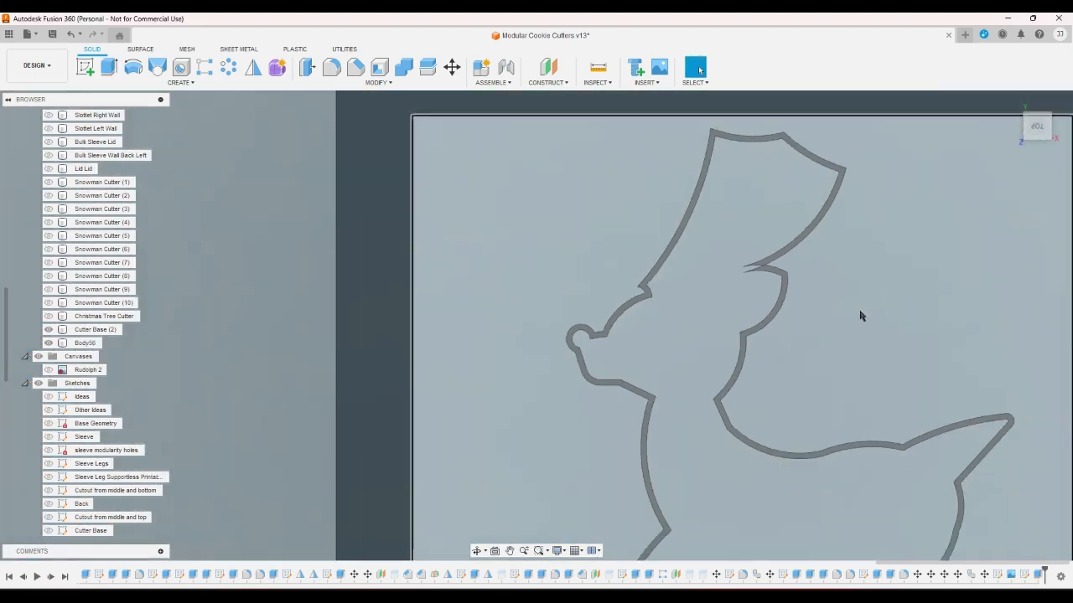
scroll(713, 511, up, 2)
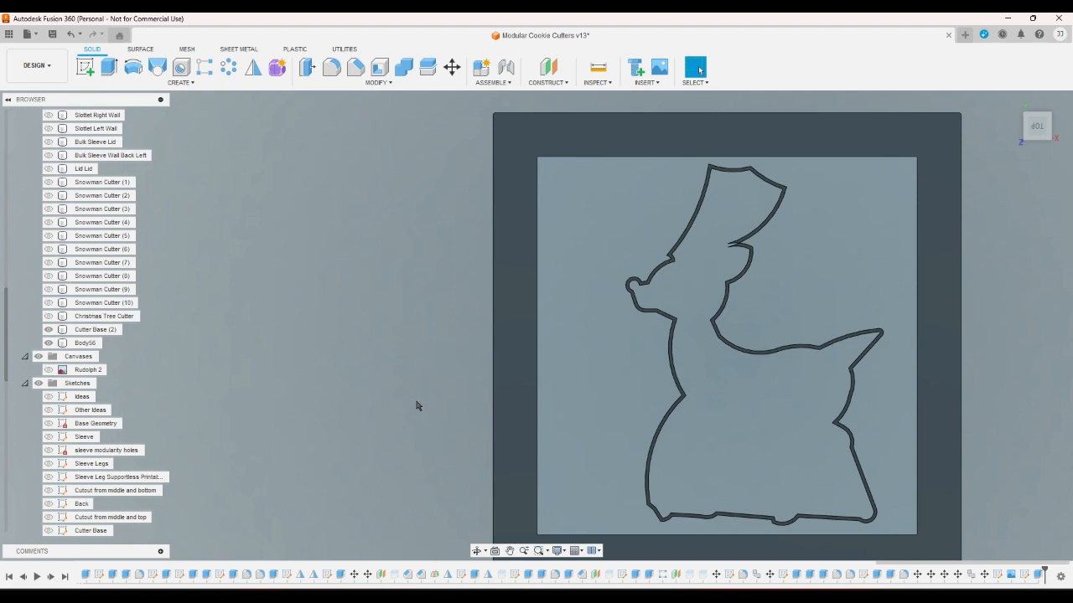
double_click(1038, 575)
scroll(723, 257, up, 5)
scroll(724, 257, up, 3)
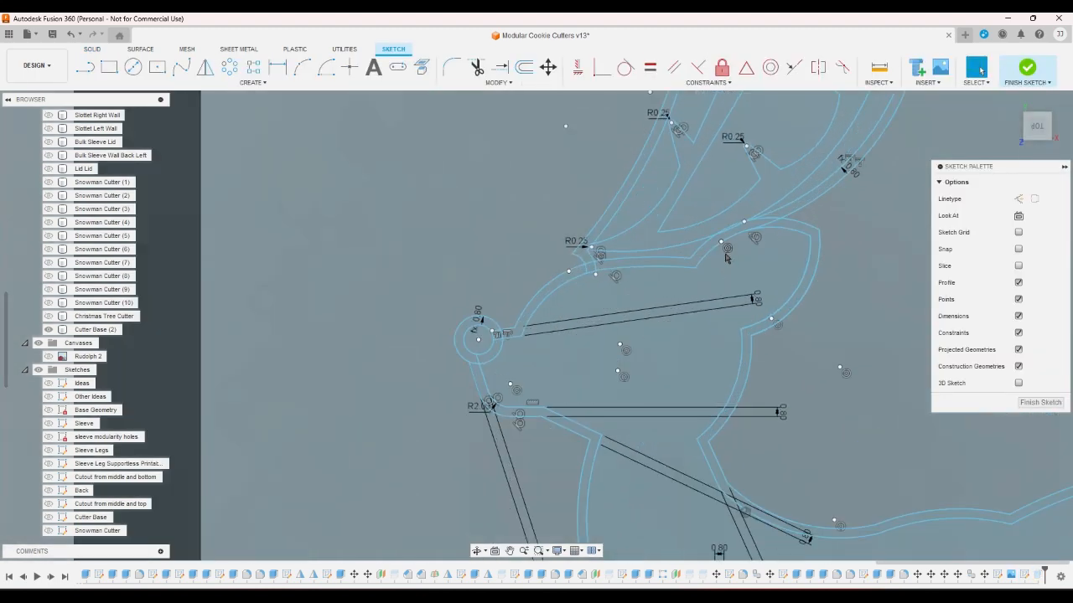
key(l)
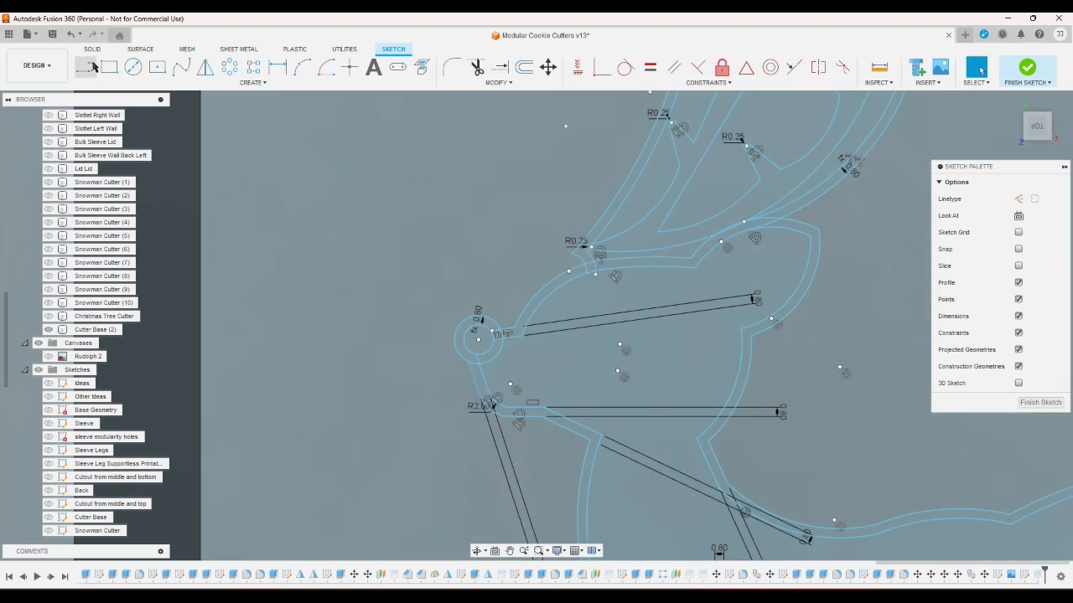
scroll(760, 220, up, 3)
scroll(760, 220, up, 2)
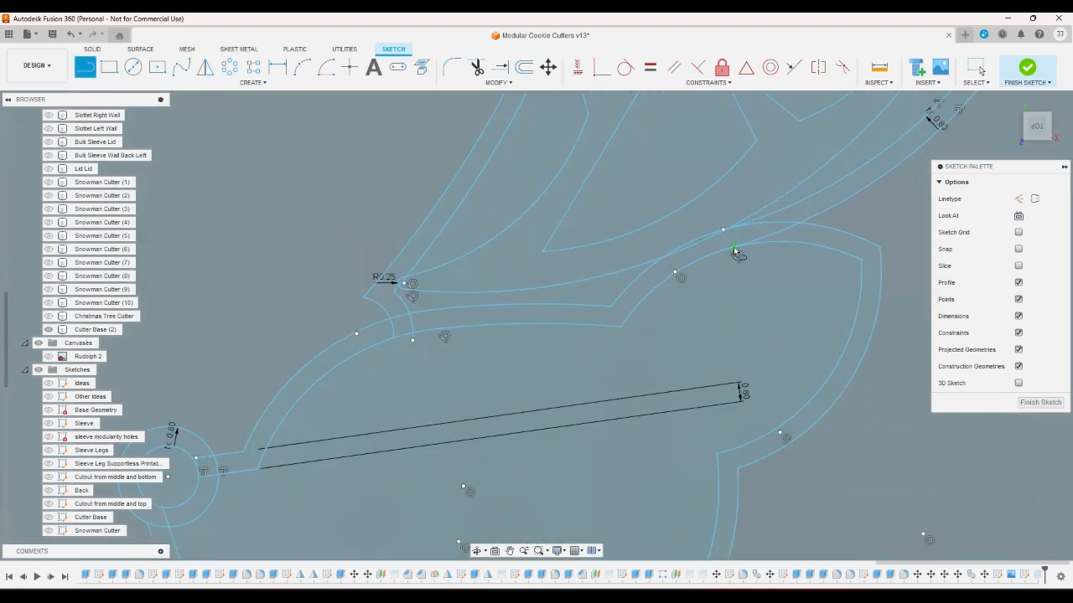
click(723, 230)
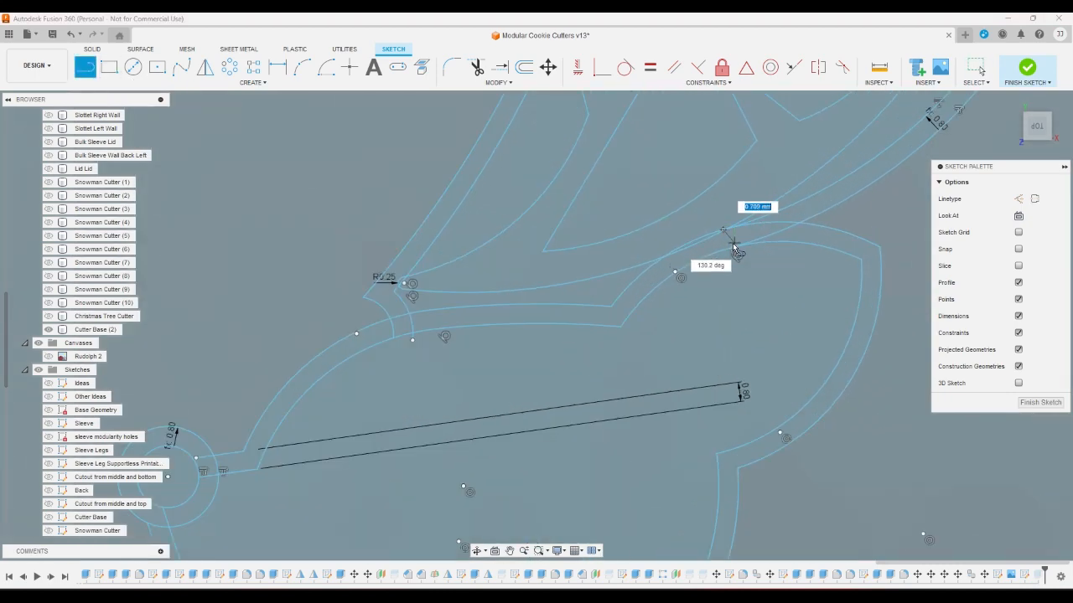
key(Escape)
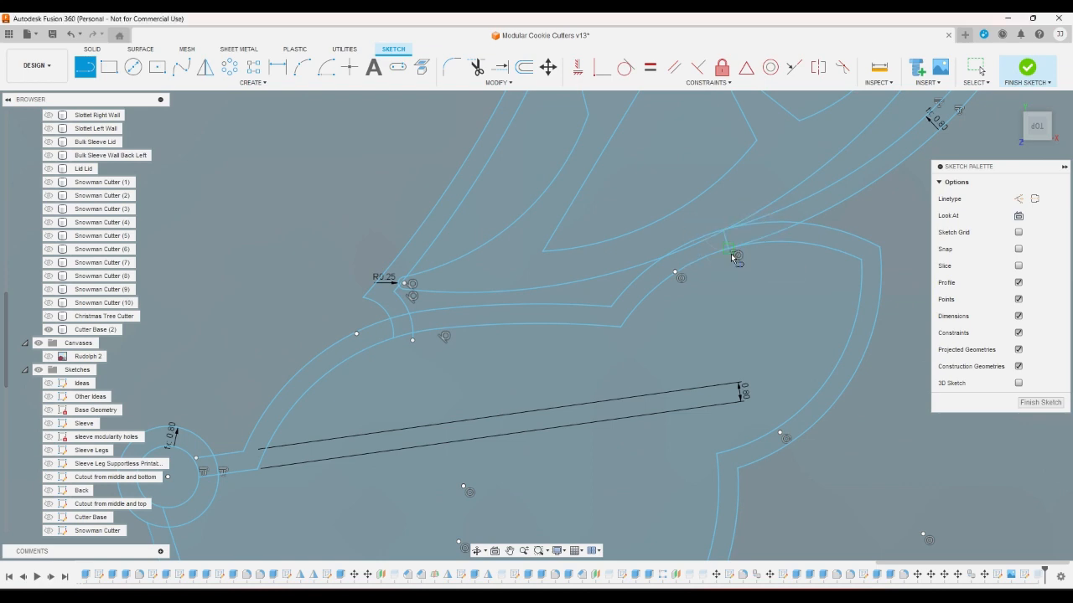
click(1018, 71)
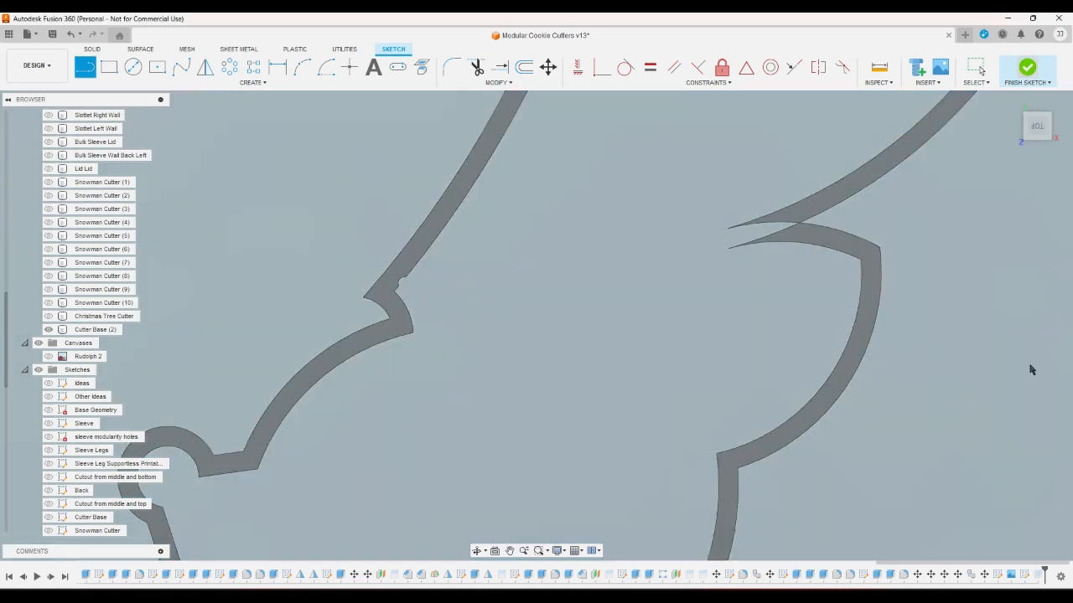
Step: Add the wall piece closing the gap between the ear and antler, plus the tiny sliver profiles at its corner, to the Rudolph wall extrusion
key(e)
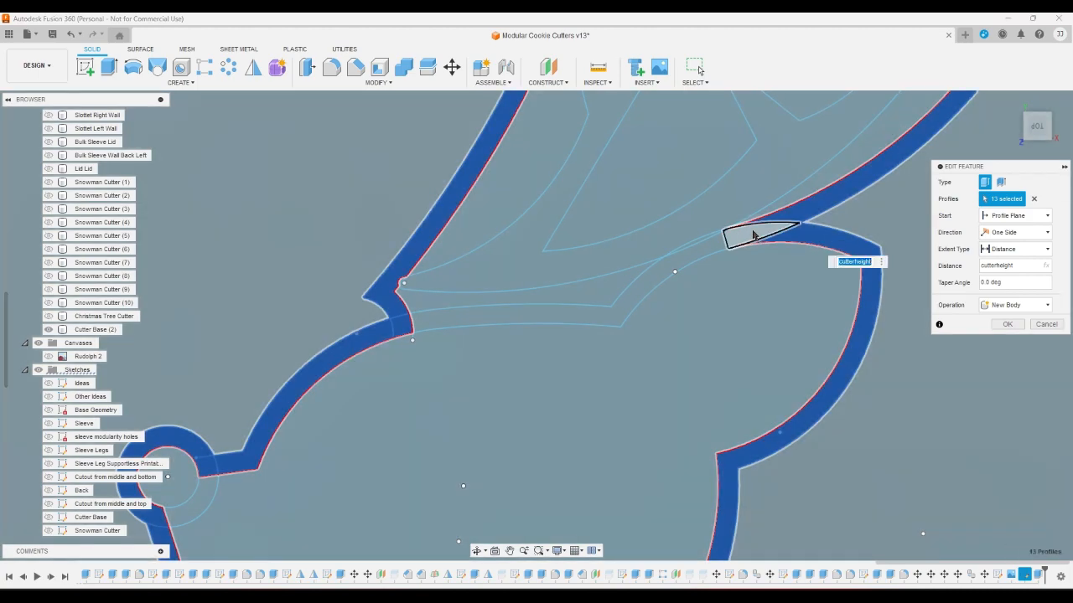
click(752, 236)
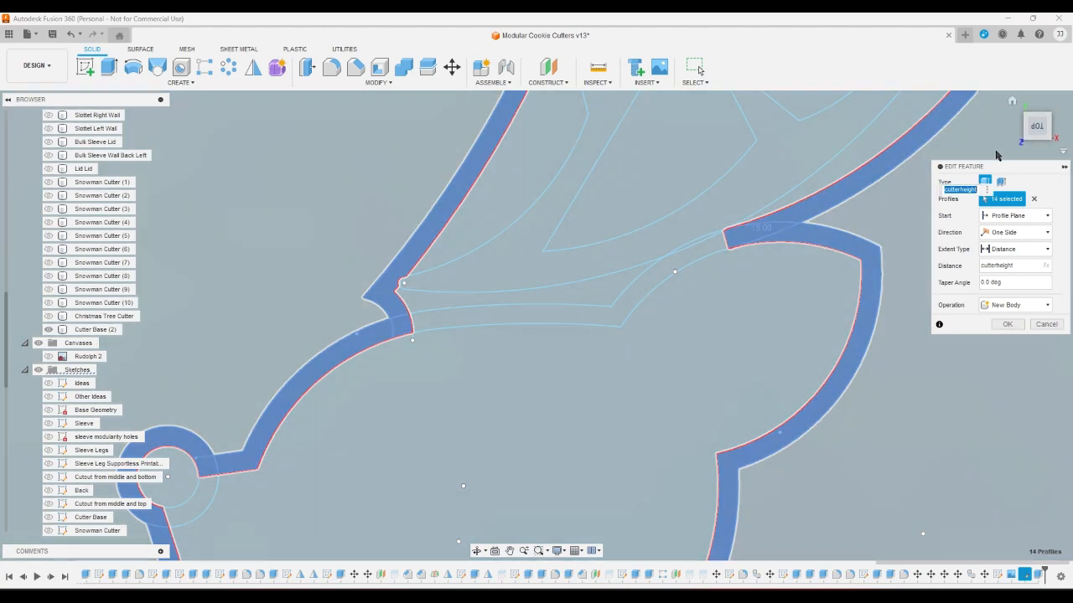
scroll(742, 227, up, 10)
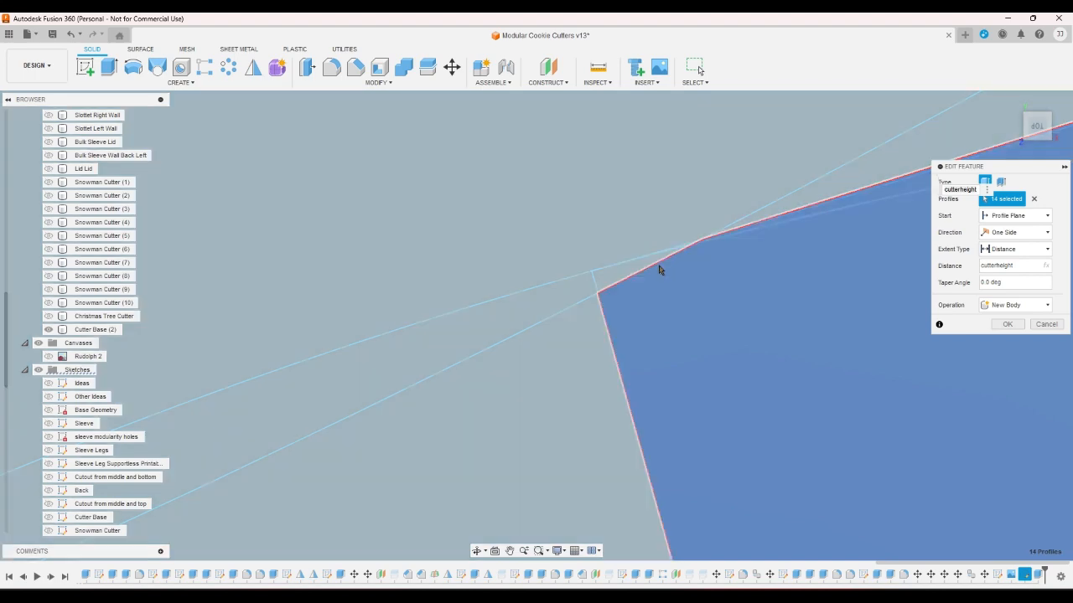
scroll(648, 267, up, 5)
scroll(648, 267, up, 5)
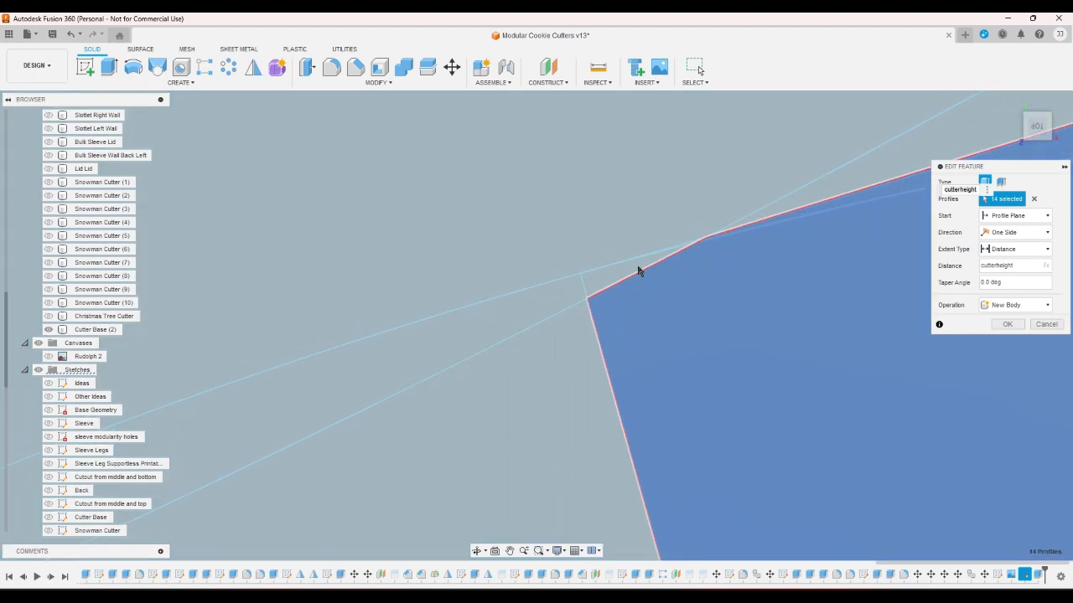
scroll(654, 243, up, 5)
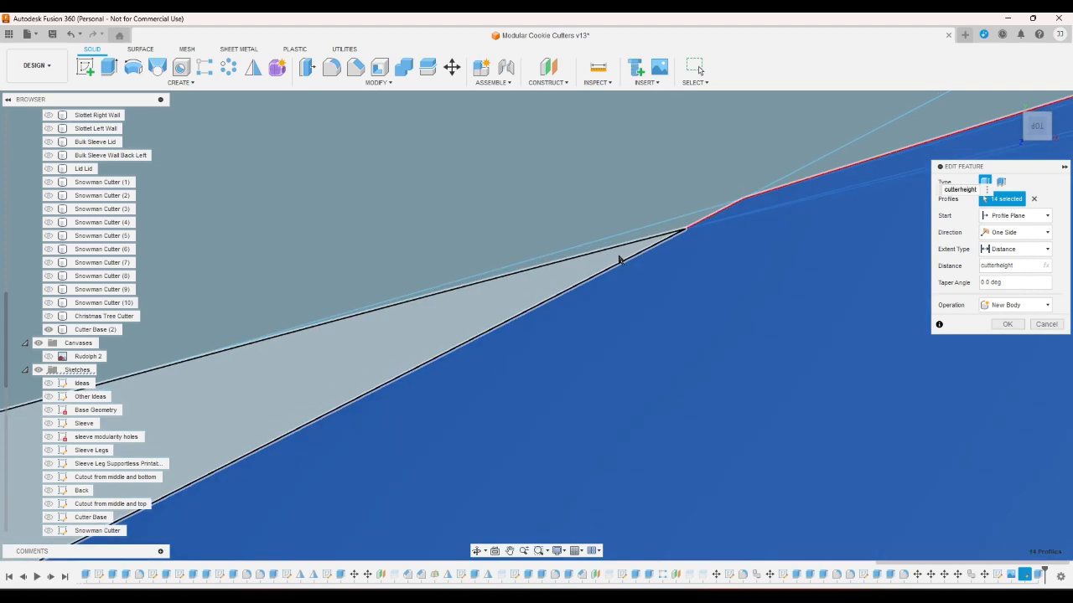
click(619, 260)
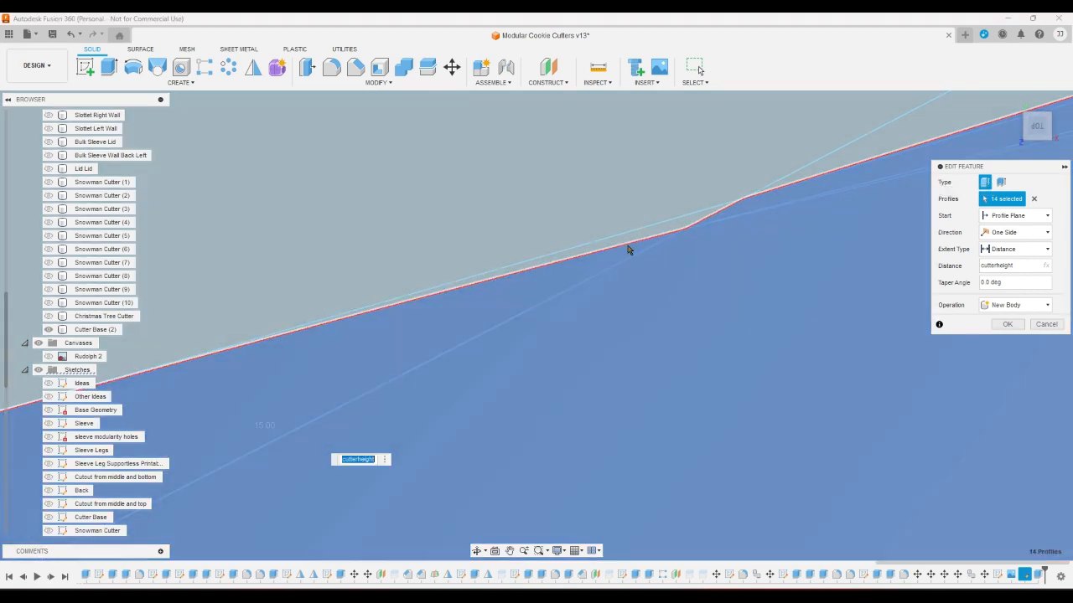
click(640, 241)
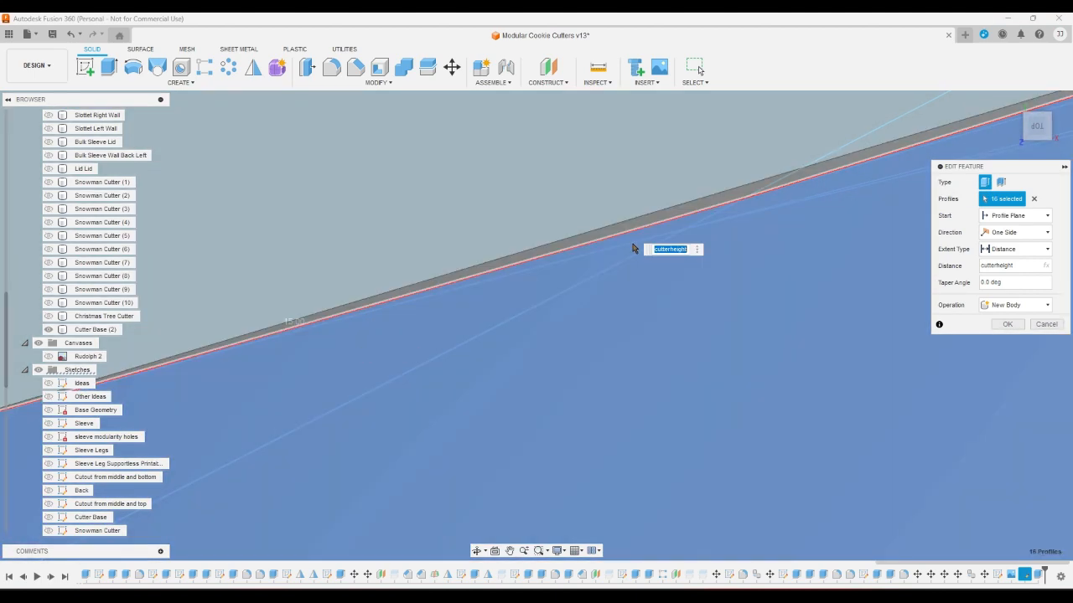
scroll(805, 321, down, 5)
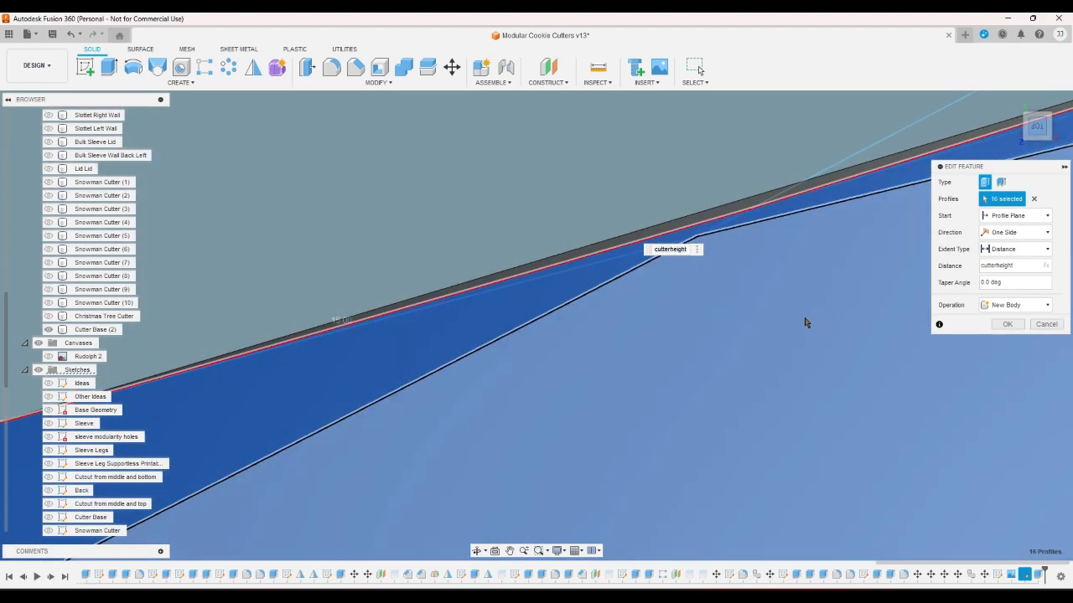
scroll(507, 359, down, 8)
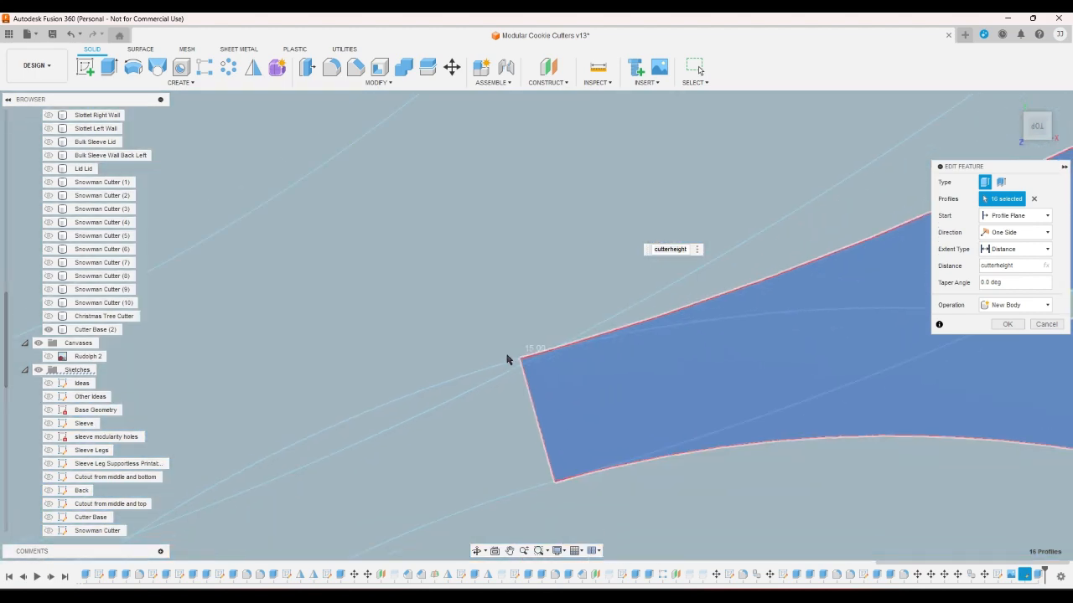
scroll(528, 345, down, 4)
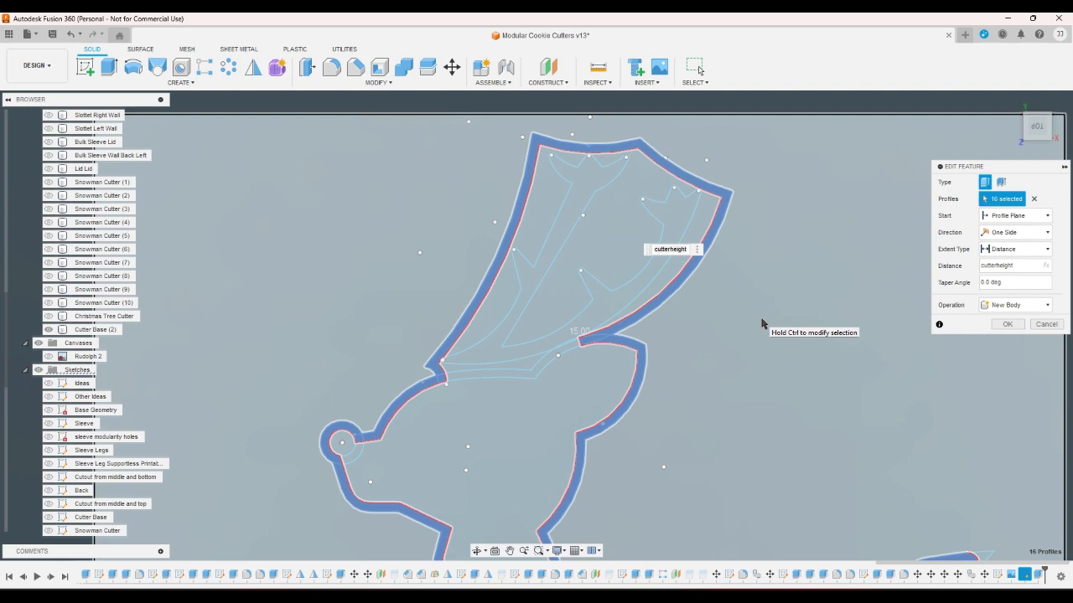
click(1007, 324)
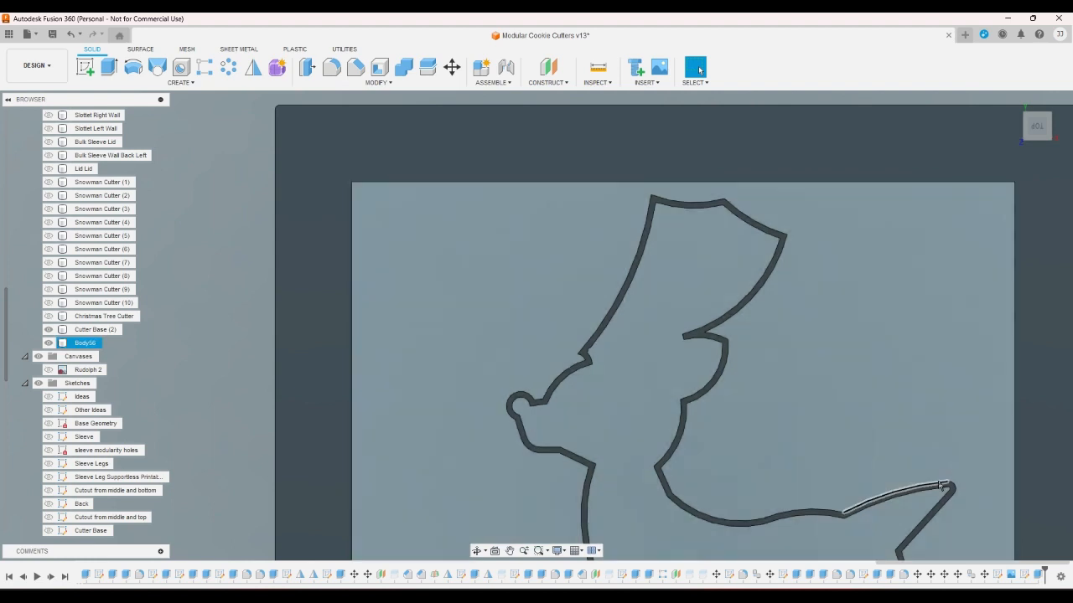
Step: Show Sketch31 with the Rudolph outlines again over the extruded cutter wall
scroll(15, 486, down, 4)
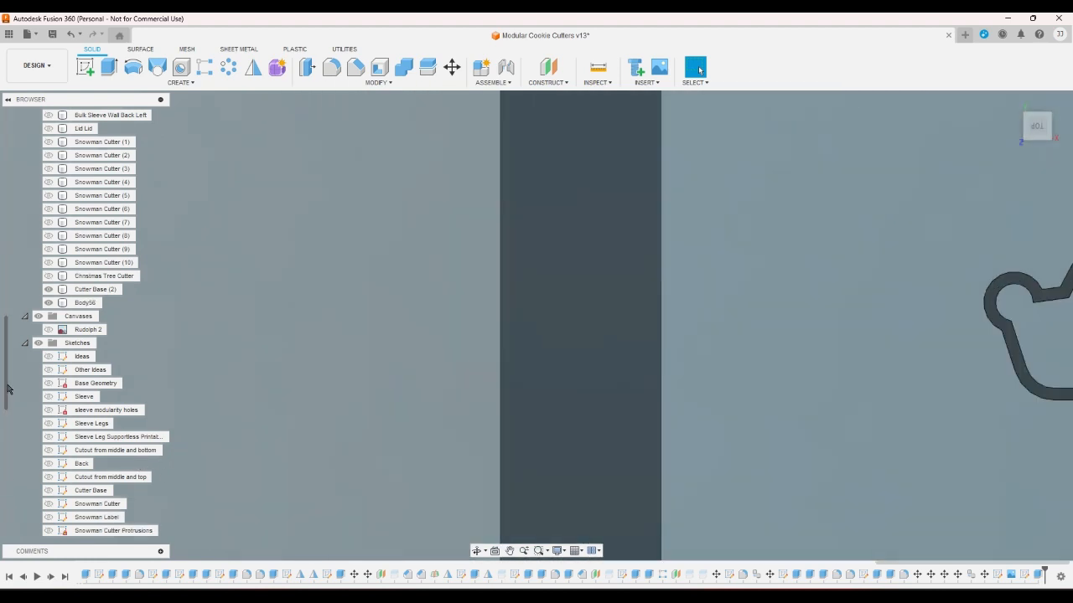
drag(6, 403, 7, 552)
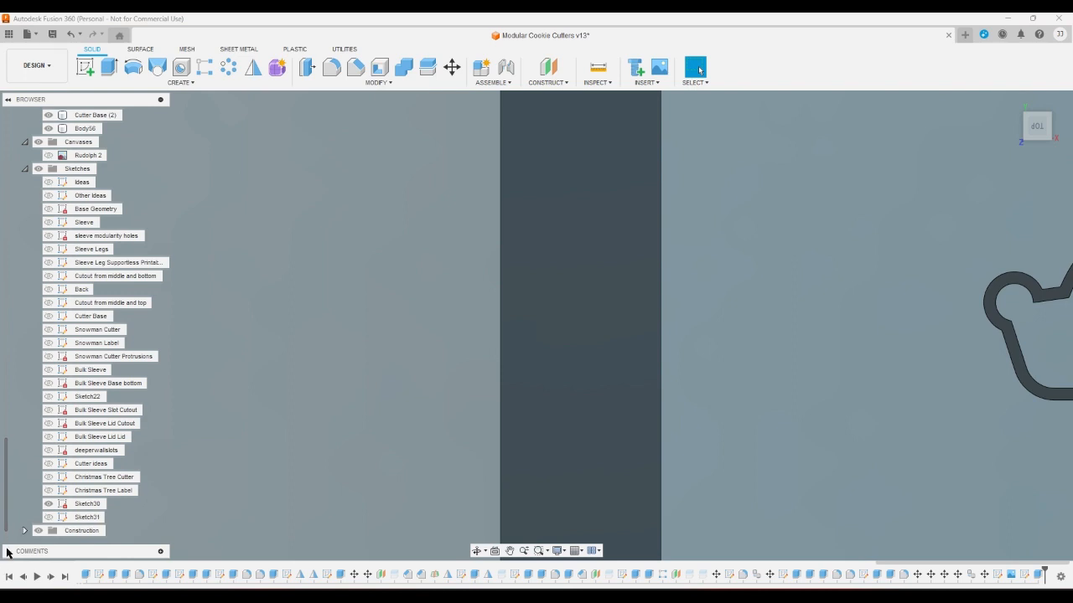
click(48, 517)
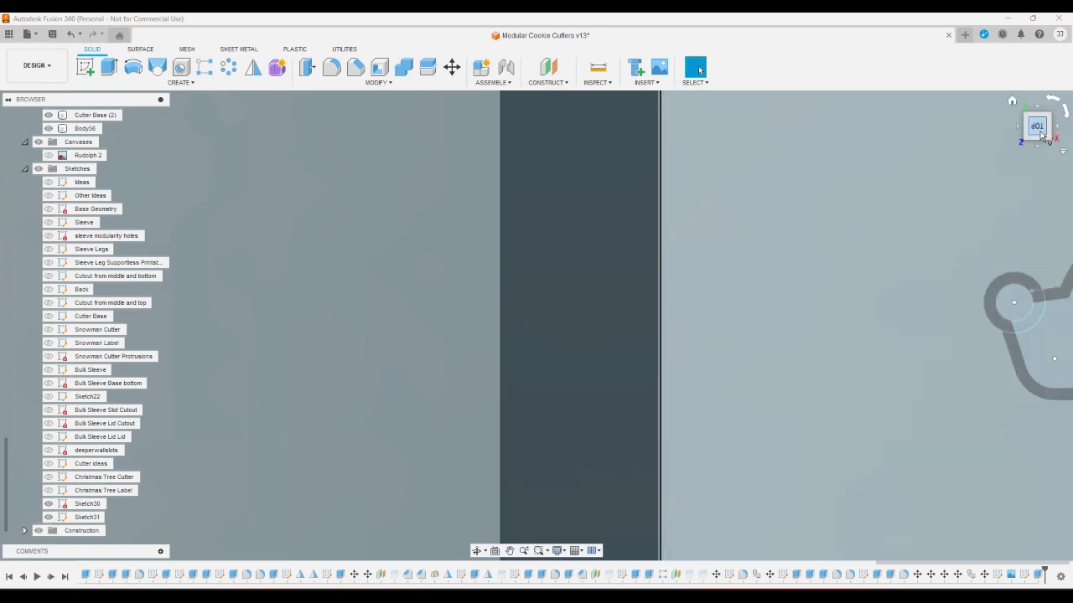
scroll(567, 201, down, 10)
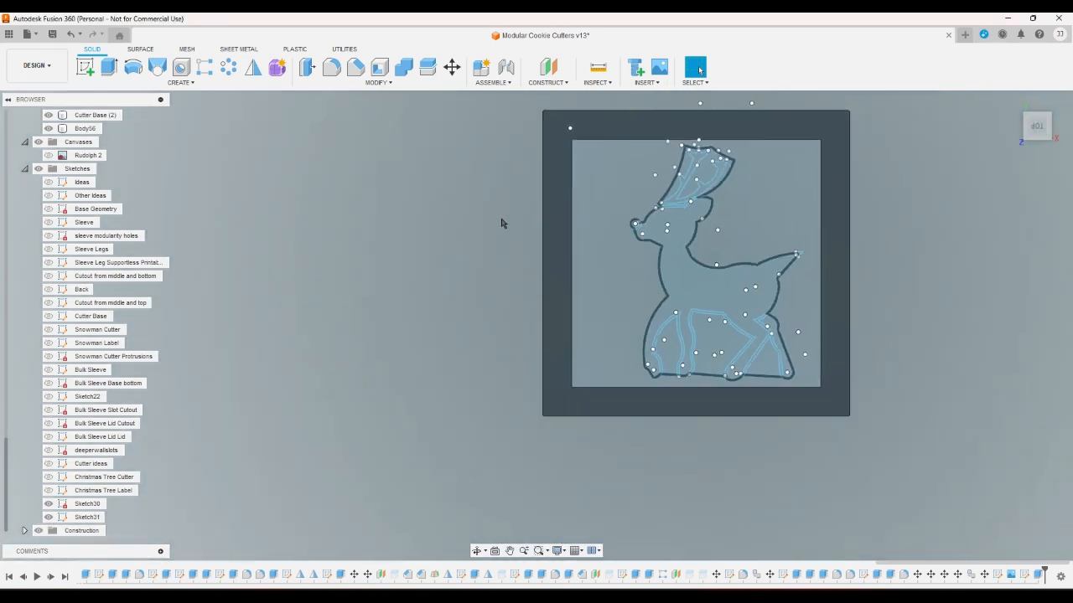
click(644, 195)
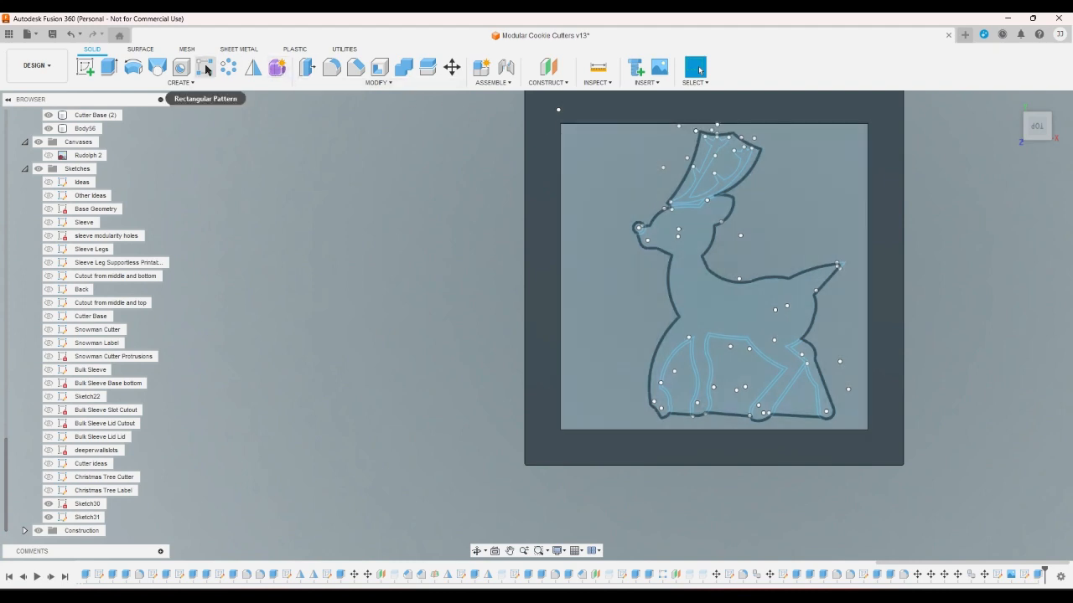
Step: Start a new-body extrusion and select the inner antler profile and the strip profiles between the antler and the head
click(109, 67)
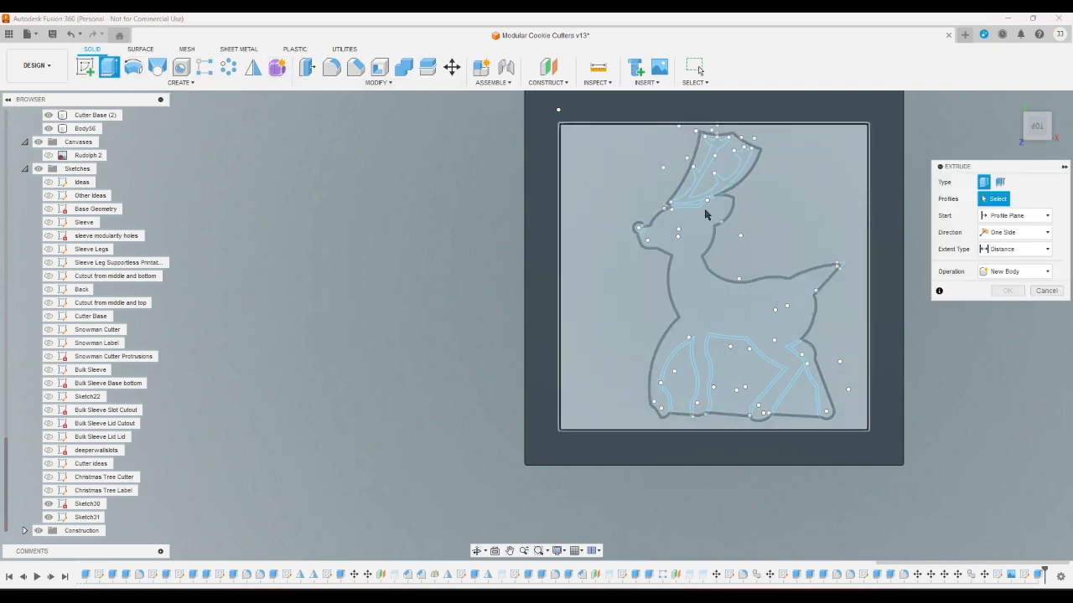
scroll(629, 144, up, 5)
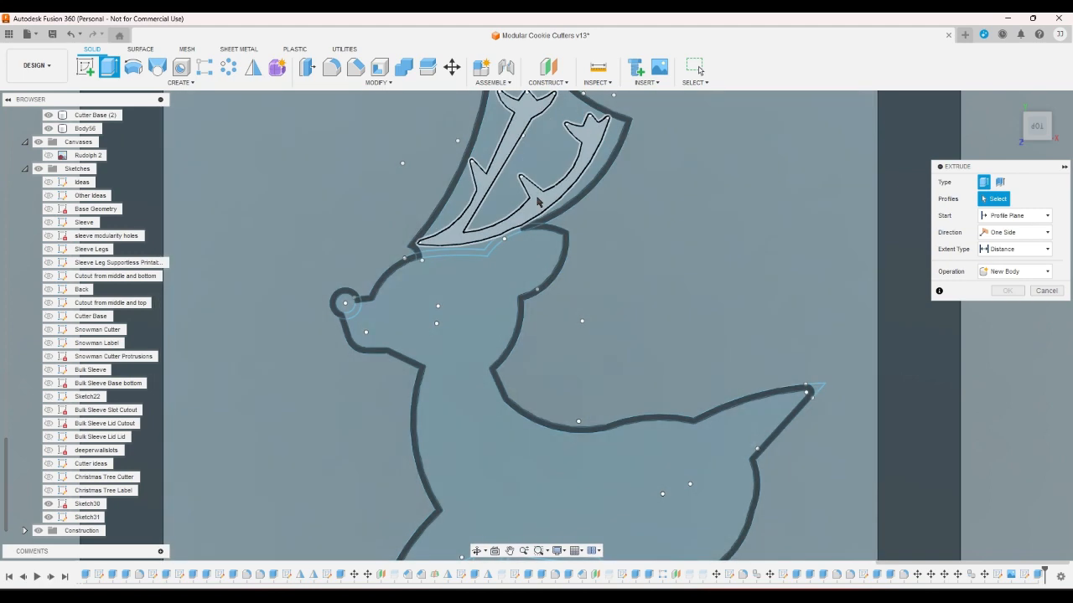
click(497, 229)
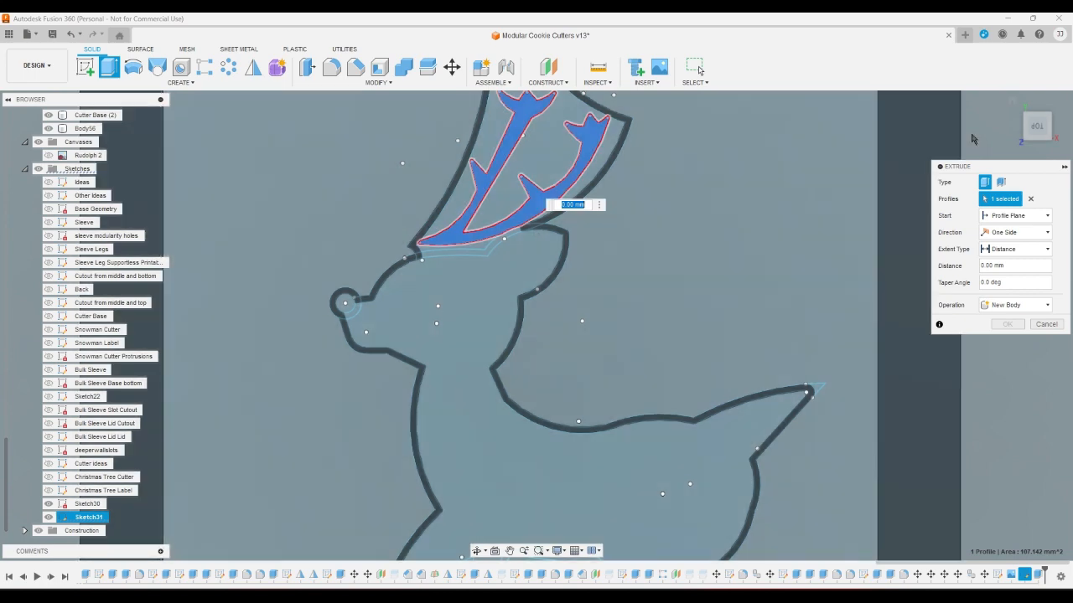
scroll(515, 228, up, 3)
scroll(516, 230, up, 3)
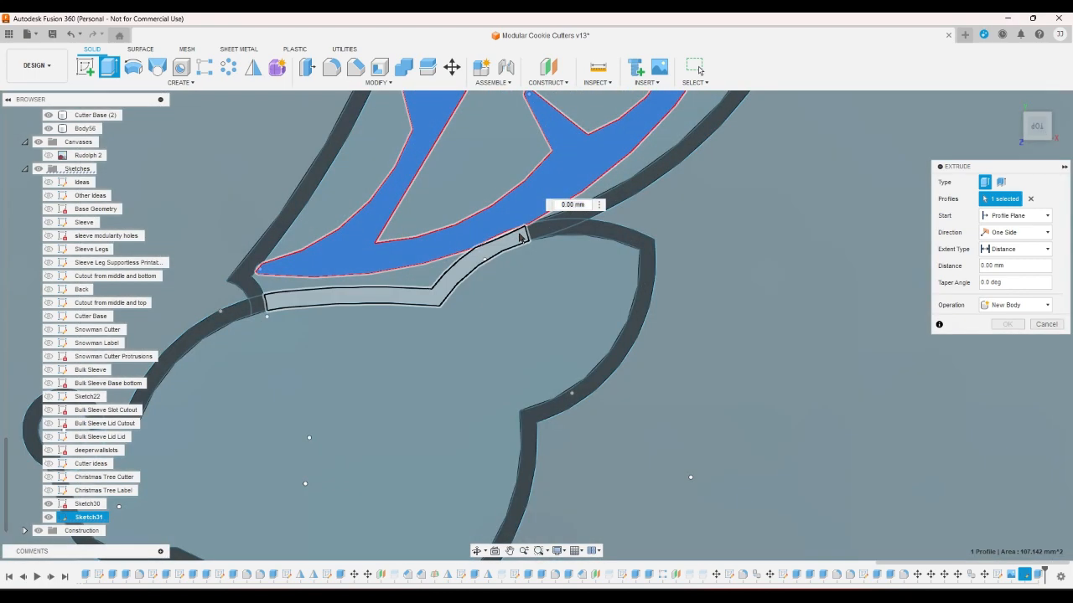
click(504, 238)
click(505, 238)
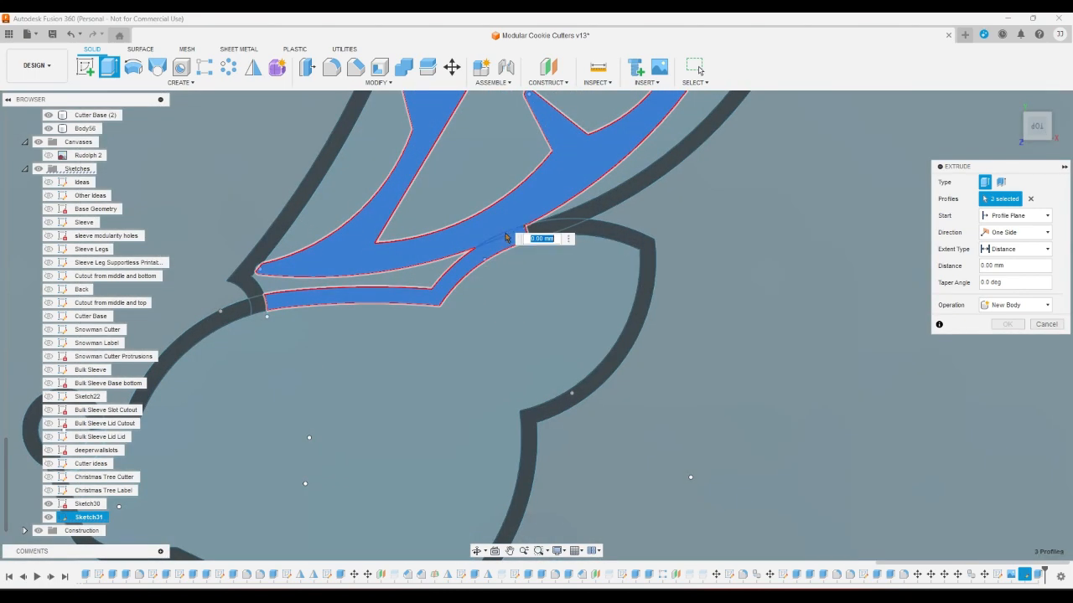
click(1035, 134)
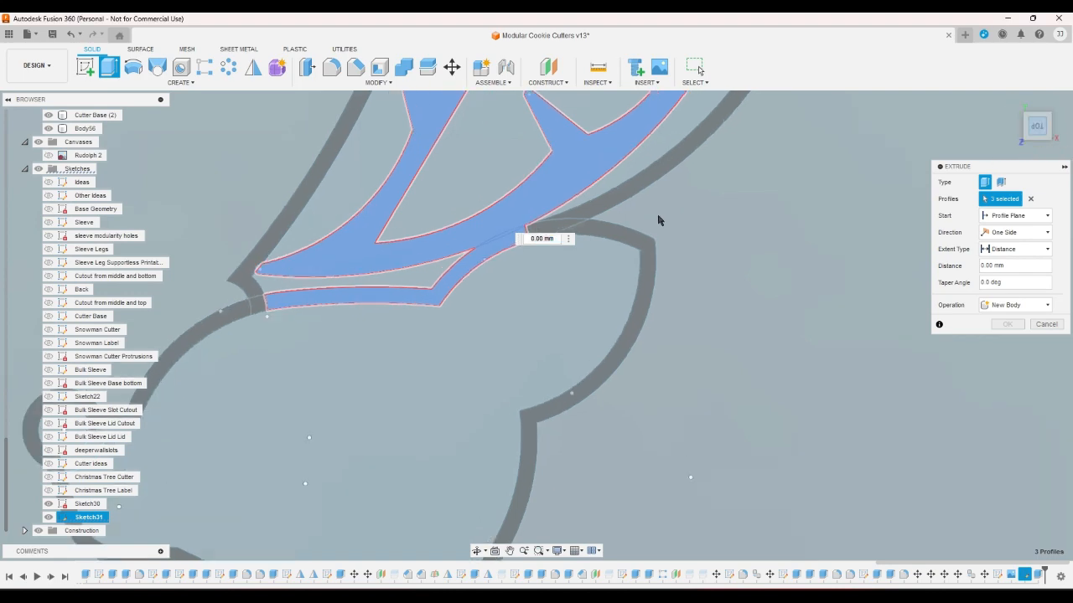
Step: Add the four detail line profiles around the reindeer's legs to the extrude selection
scroll(764, 478, up, 3)
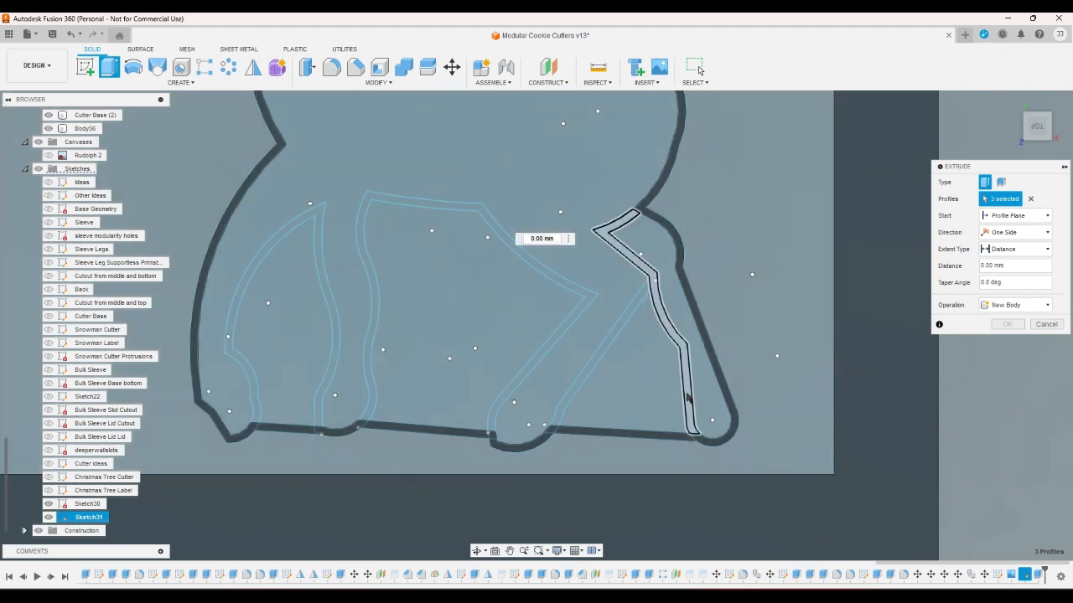
click(689, 397)
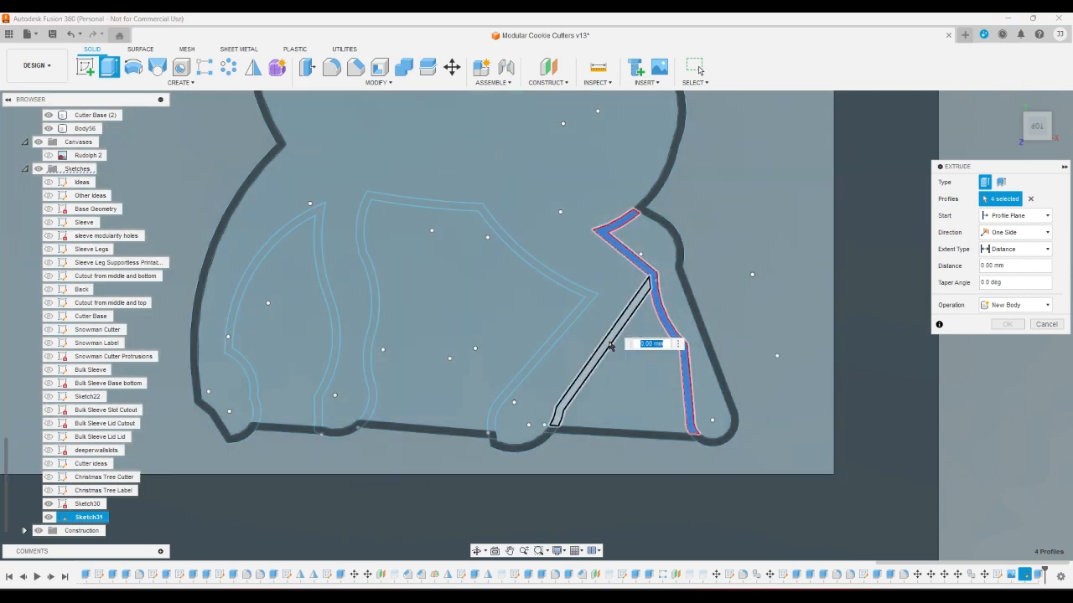
click(603, 352)
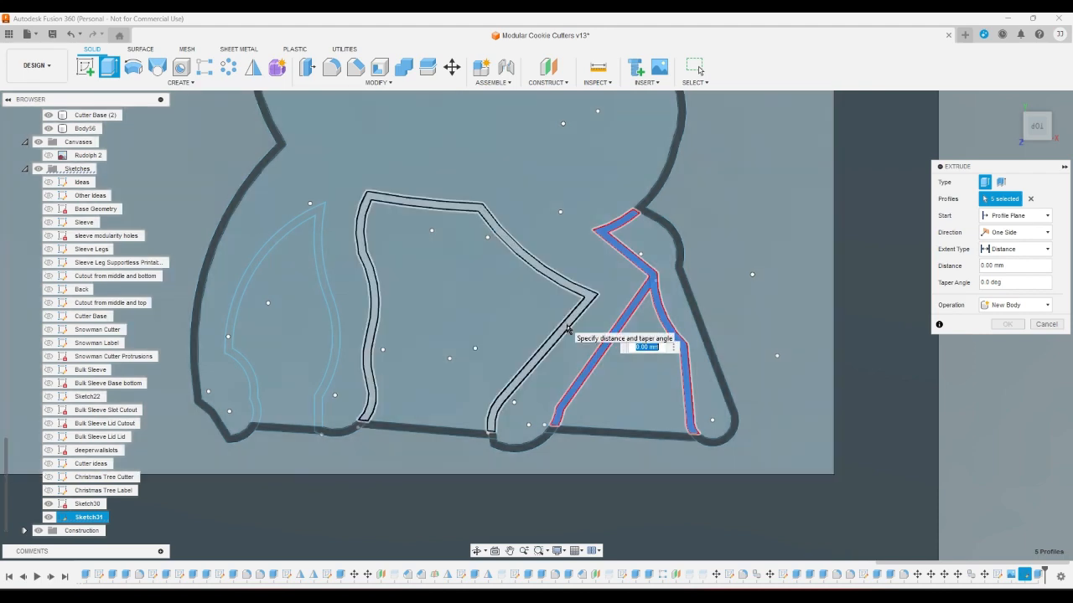
click(567, 328)
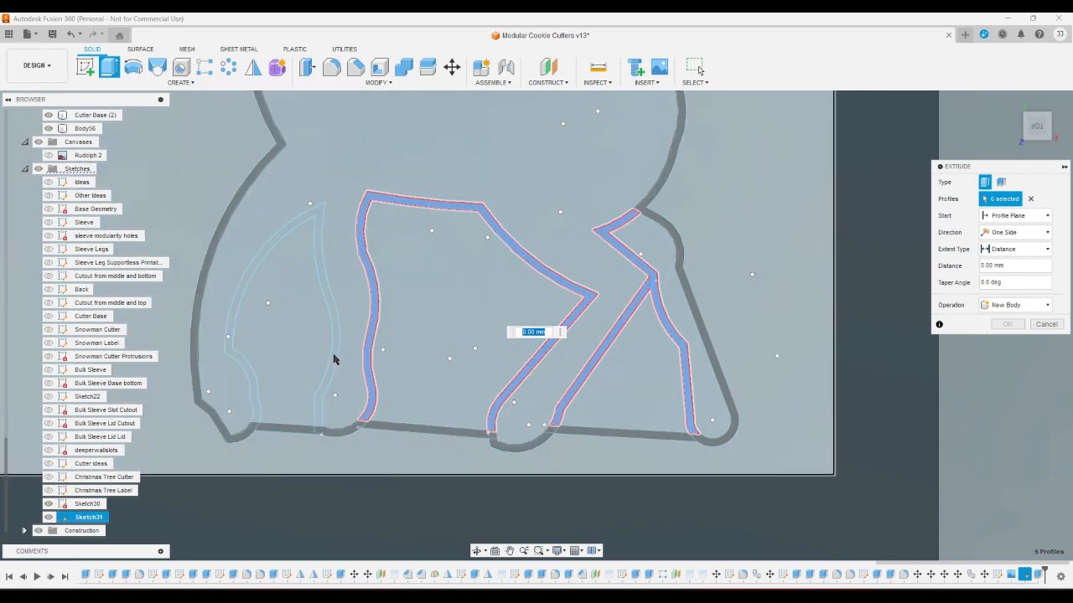
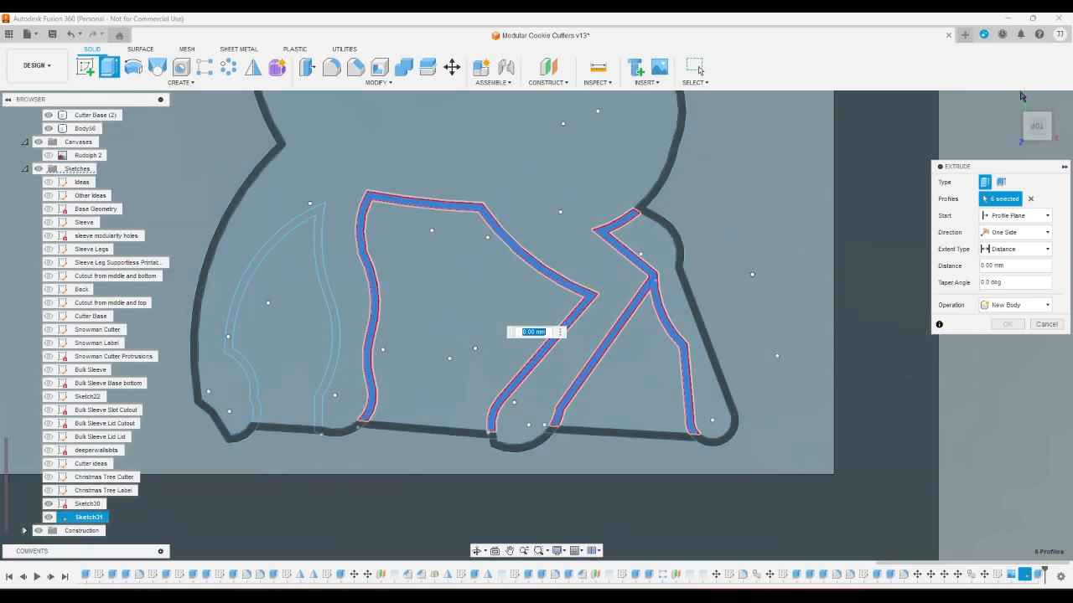
click(1011, 100)
scroll(457, 377, up, 5)
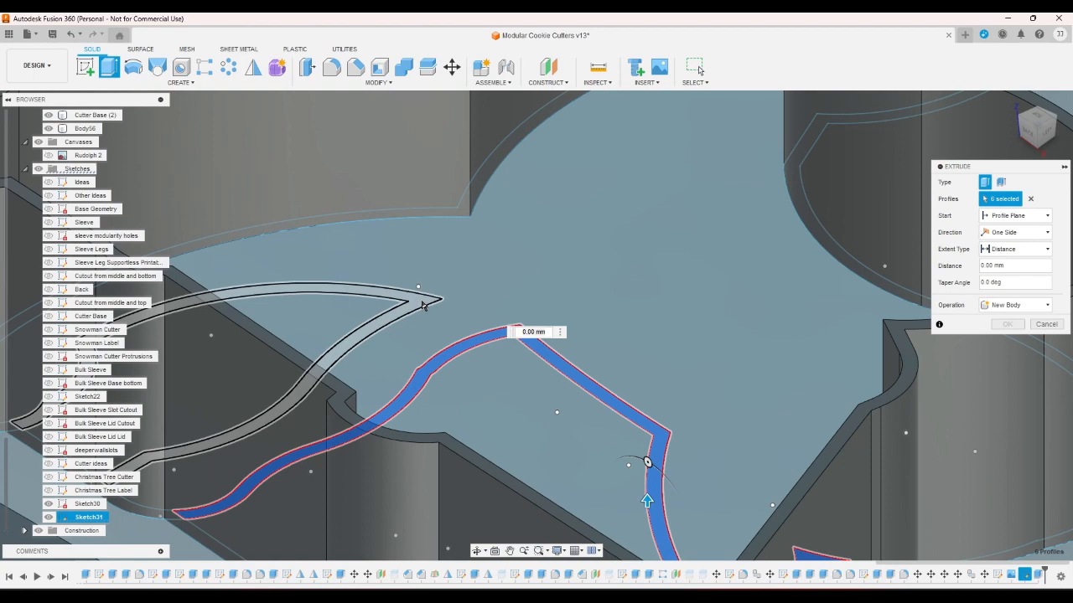
click(423, 306)
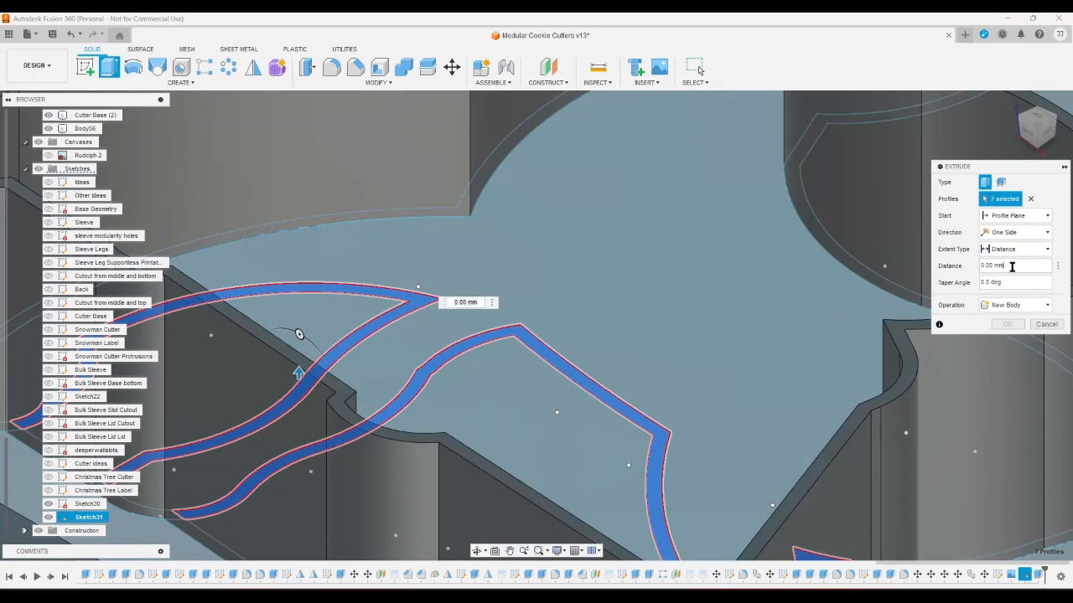
Step: Extrude the selected detail profiles by the distance cutterheight-detaildepth as new bodies
text(c)
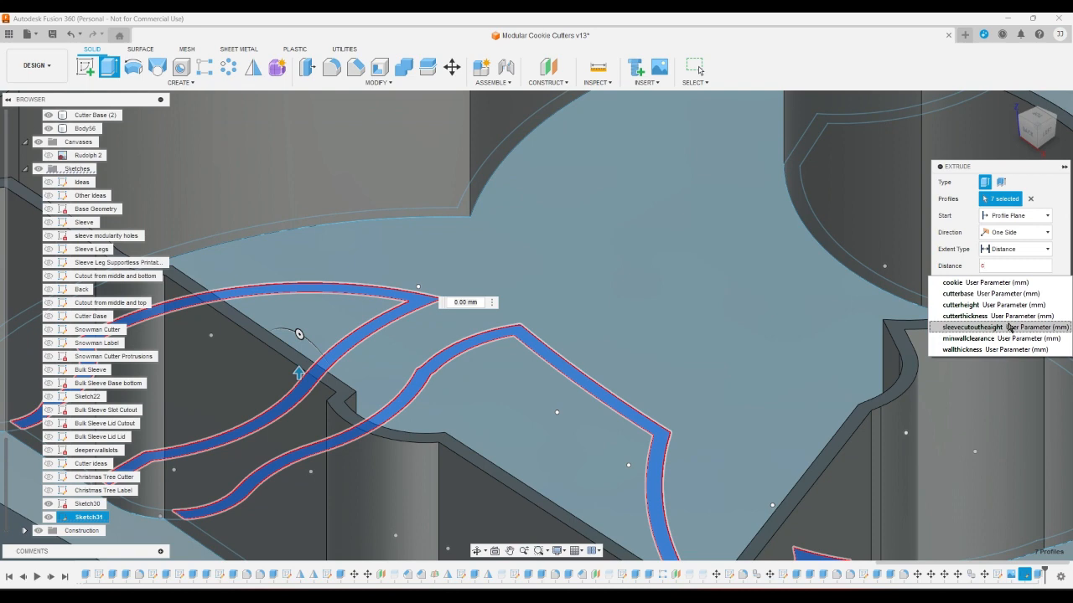
click(995, 306)
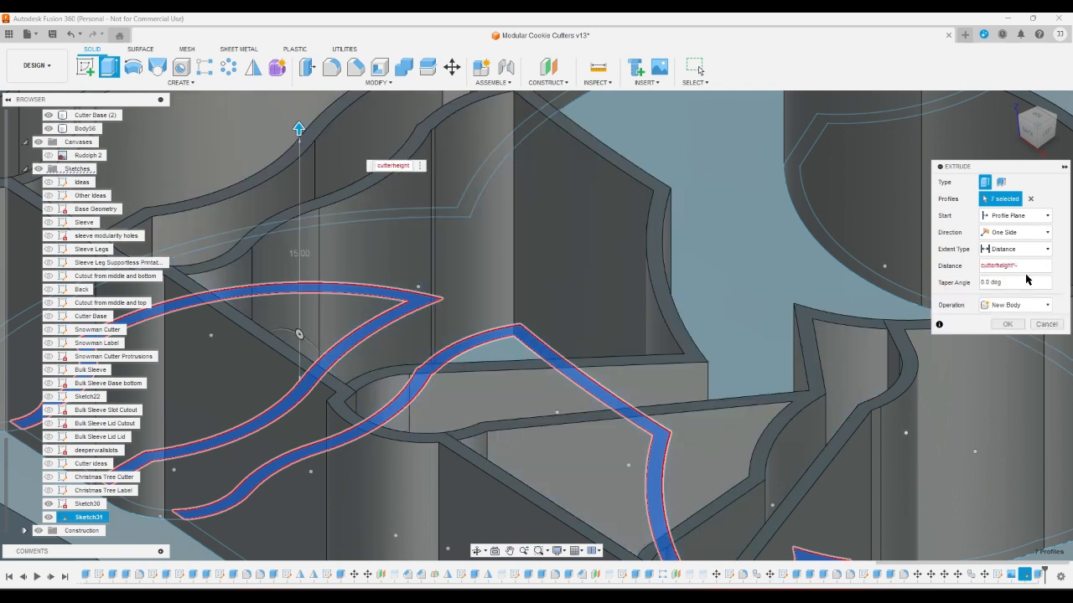
text(*-d)
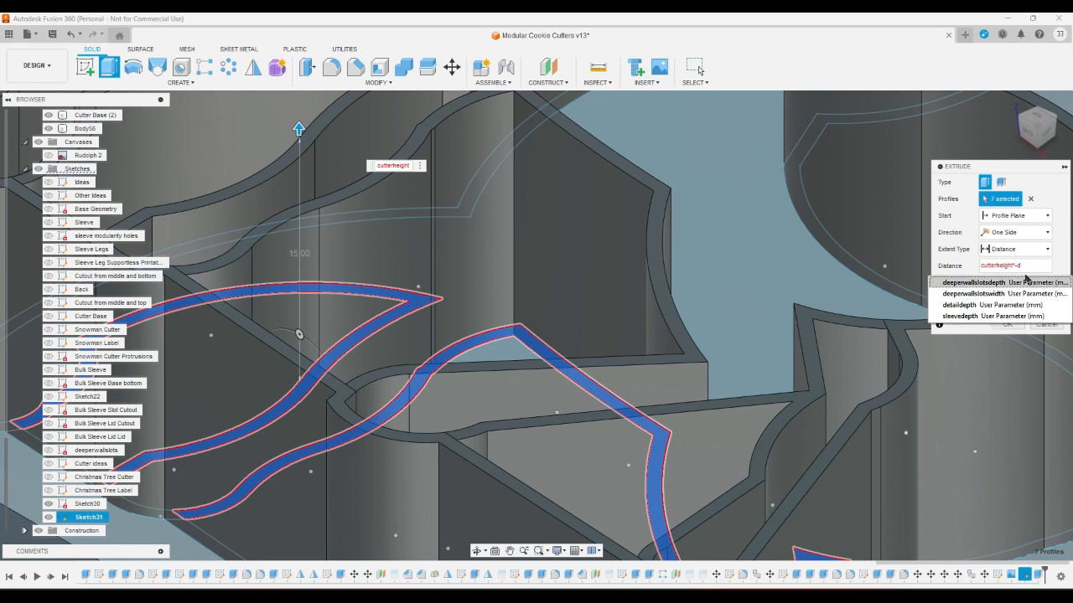
click(997, 305)
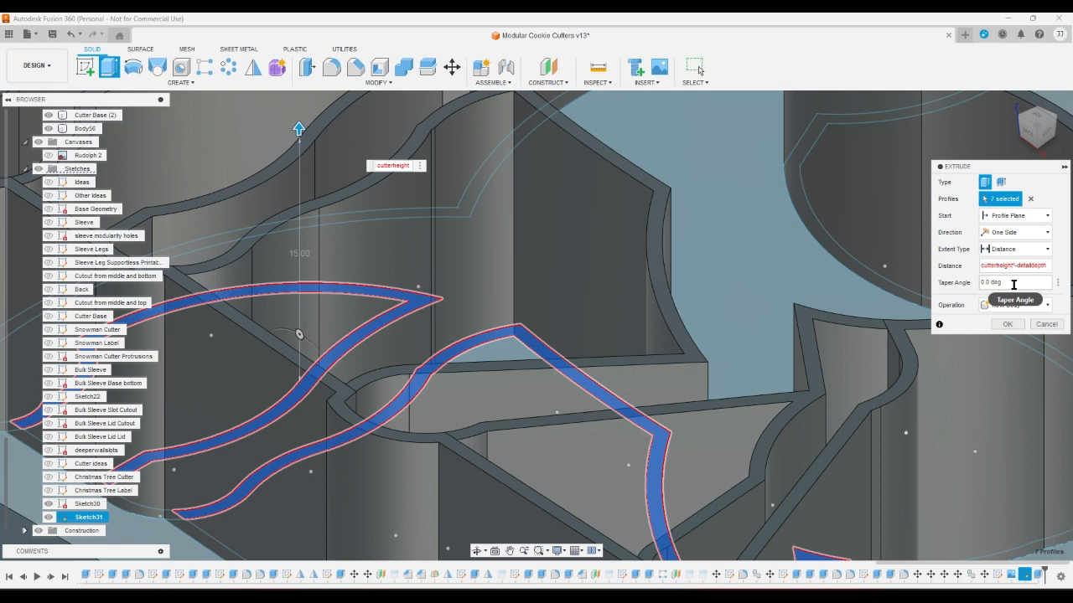
click(1017, 266)
key(shift+Home)
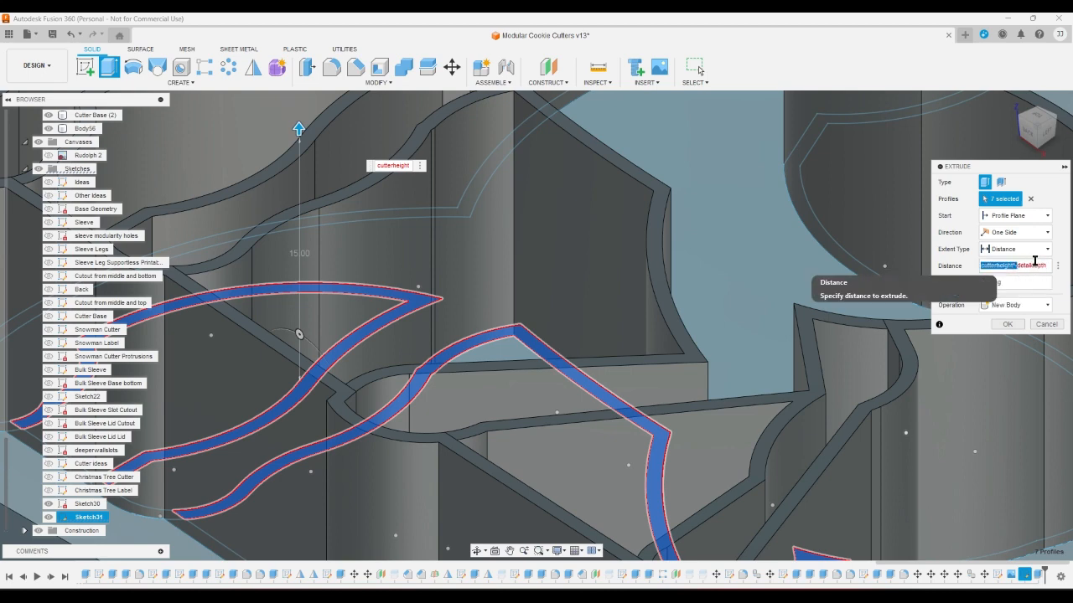
key(Right)
key(Left)
key(BackSpace)
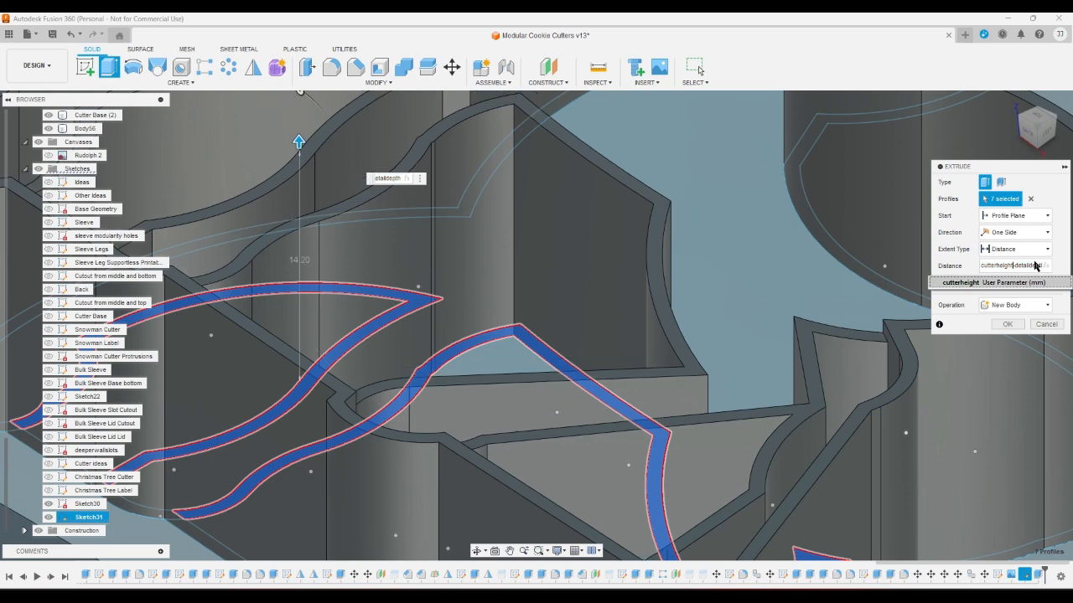
click(1010, 324)
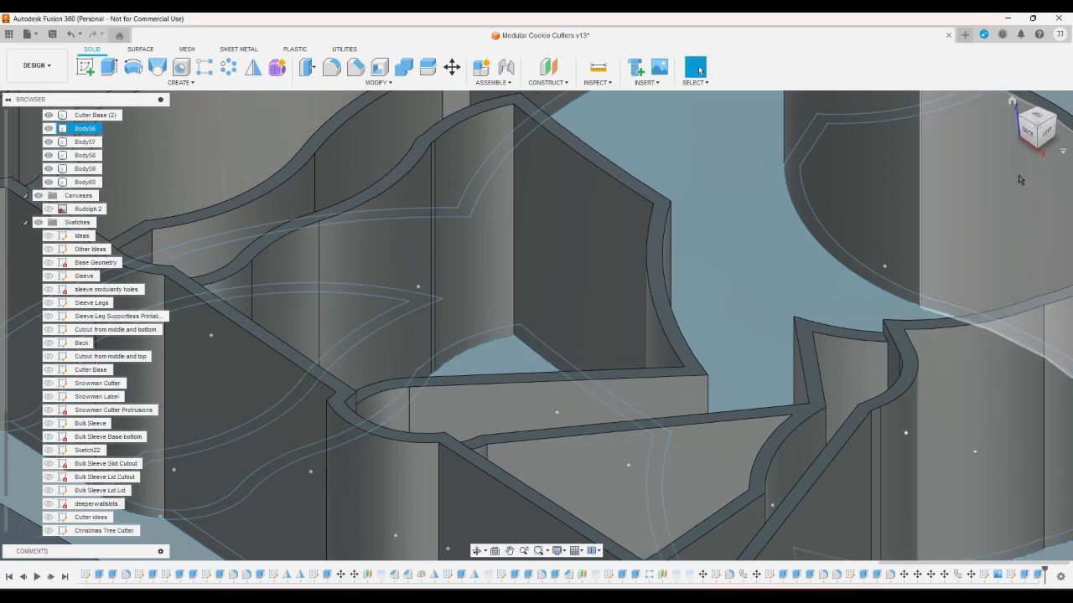
Step: Hide Sketch31 and Sketch30 so only the cutter bodies are displayed
click(1012, 101)
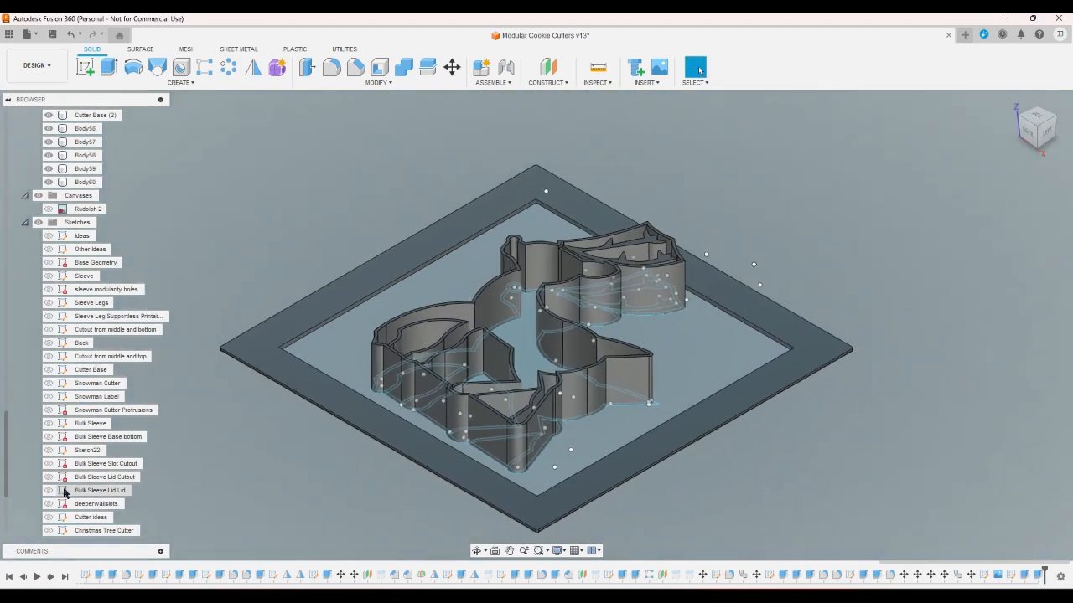
scroll(63, 490, down, 2)
click(48, 517)
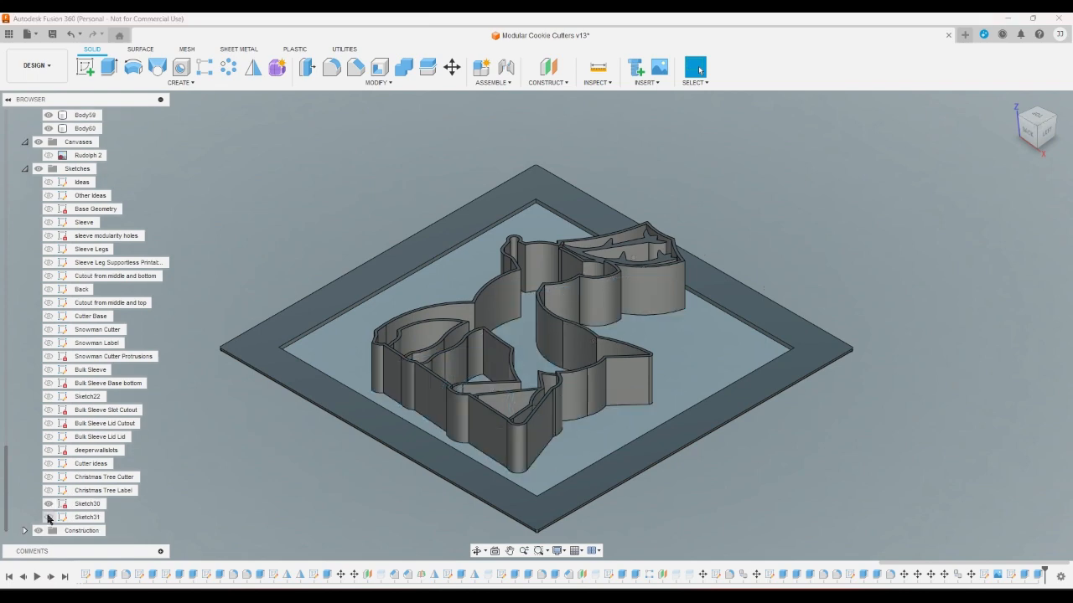
click(49, 504)
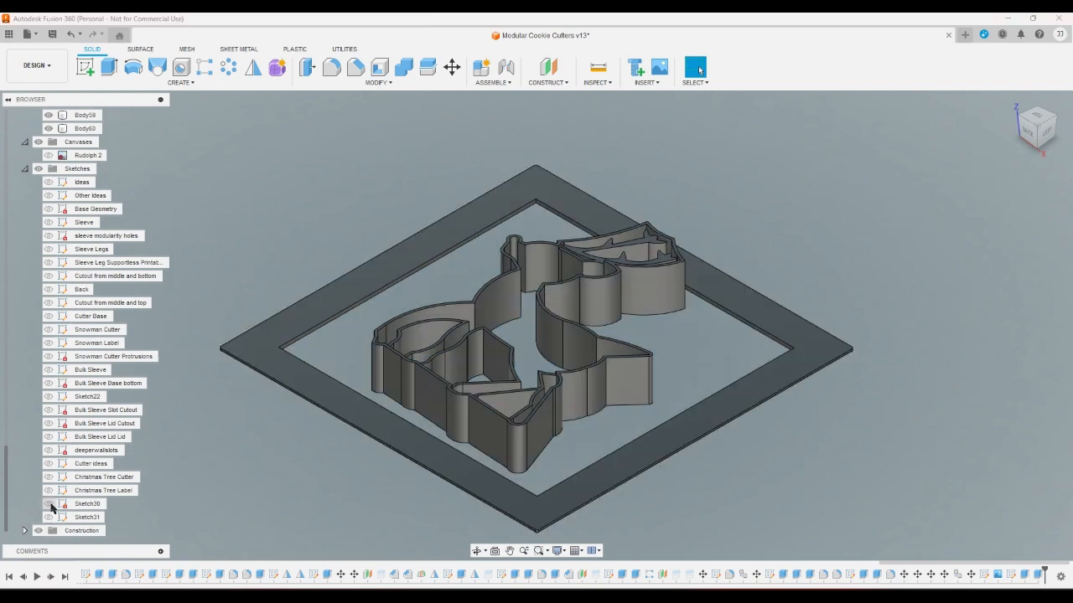
Step: Start a new sketch on the underside of the reindeer cutter
click(1037, 120)
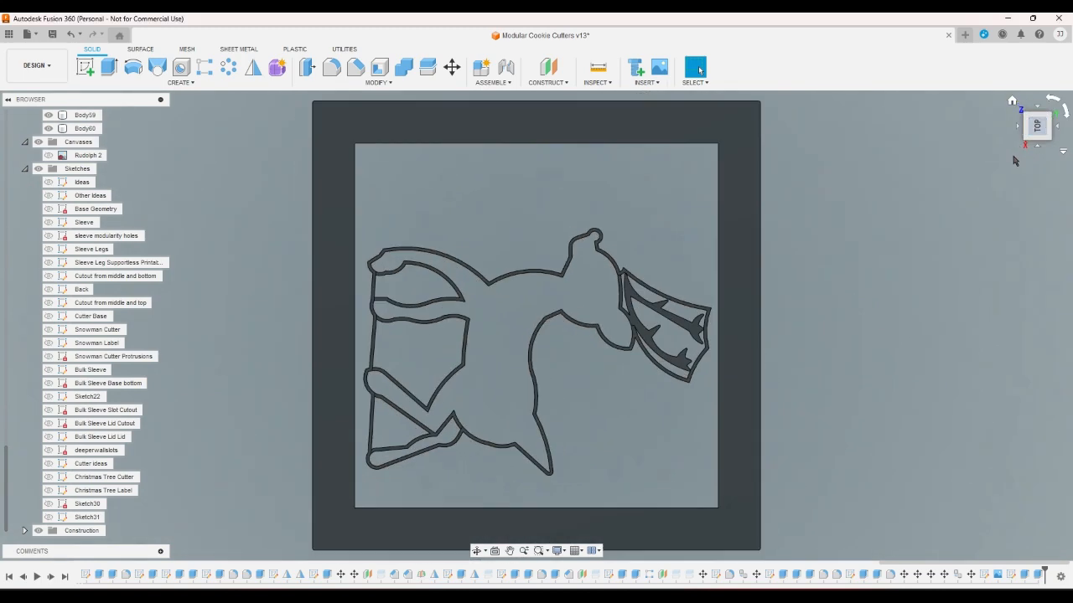
click(1011, 102)
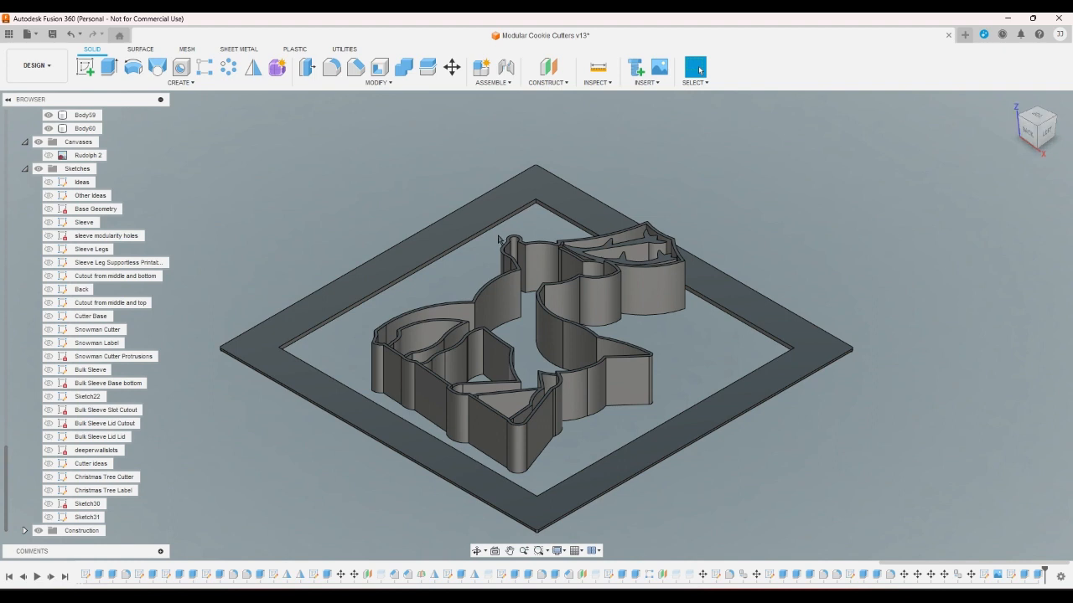
scroll(498, 239, up, 2)
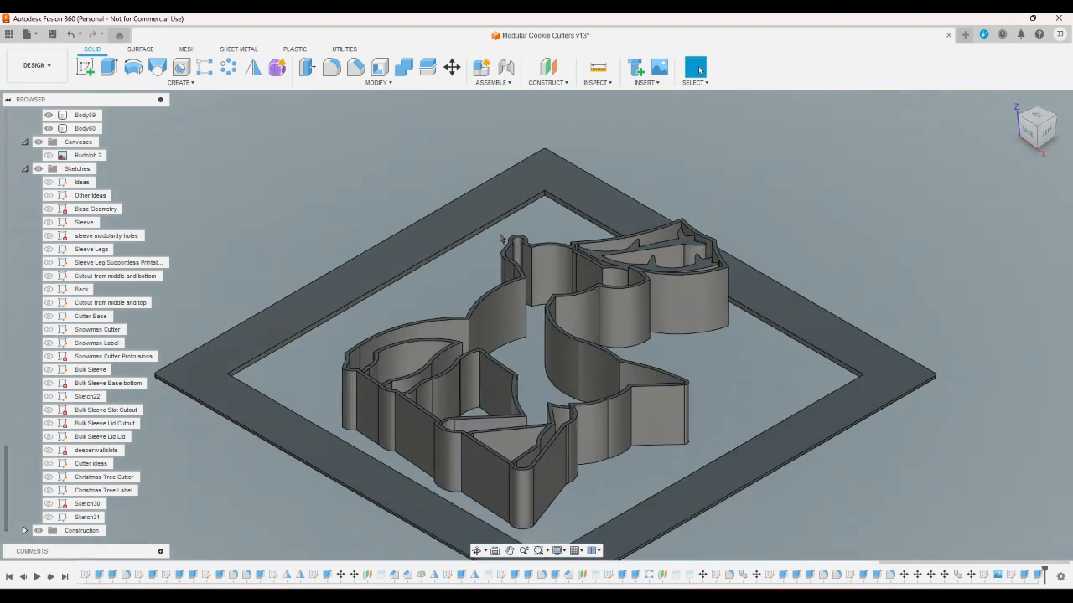
scroll(648, 251, up, 2)
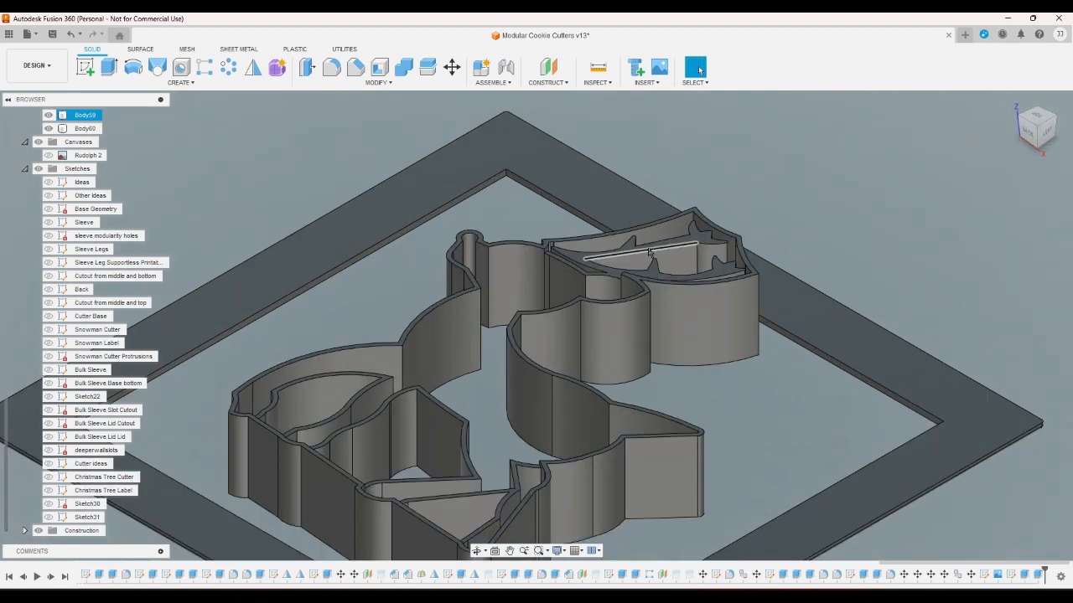
click(1037, 148)
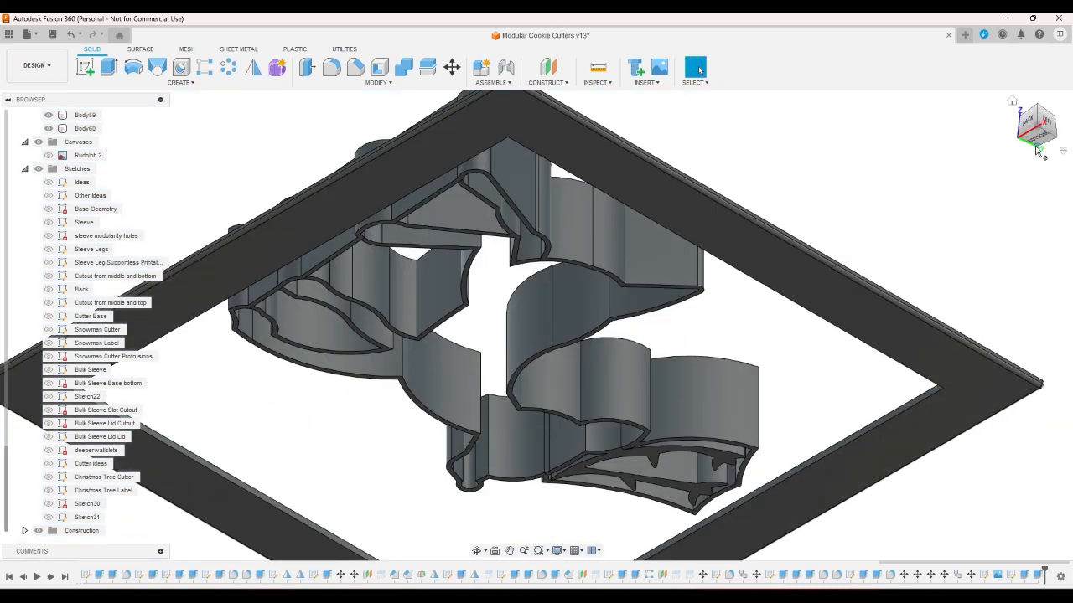
click(86, 68)
click(632, 171)
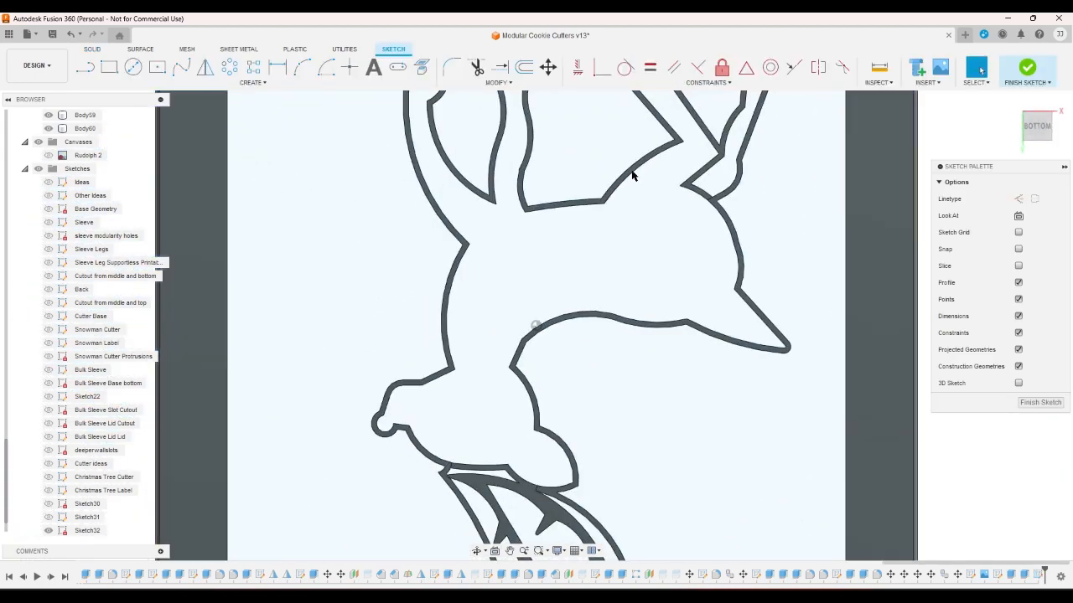
Step: Try to project the antler detail body into the underside sketch
click(422, 78)
scroll(785, 450, up, 3)
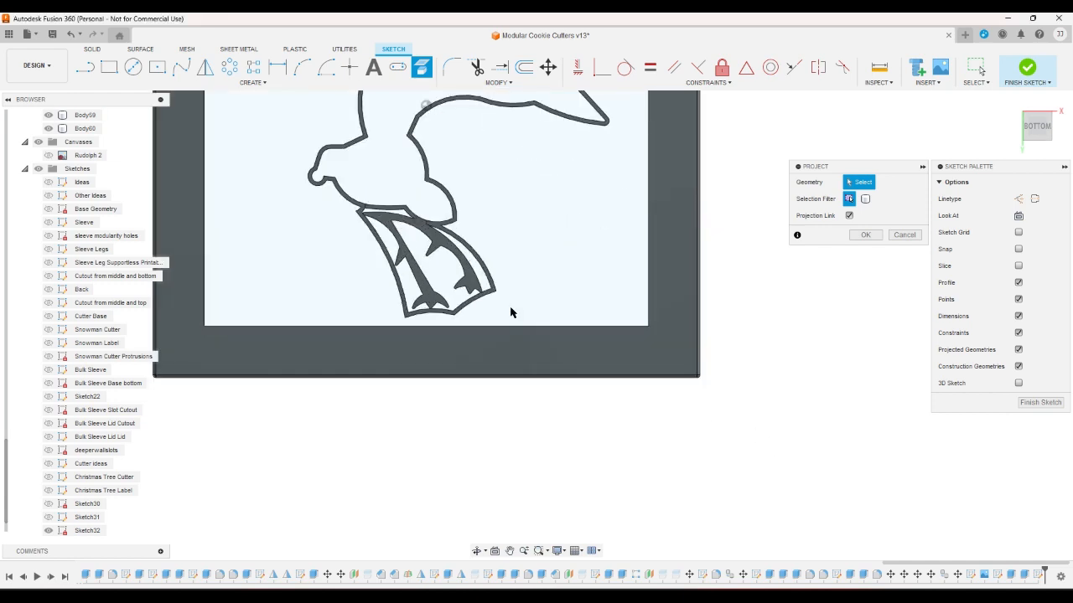
scroll(460, 264, up, 2)
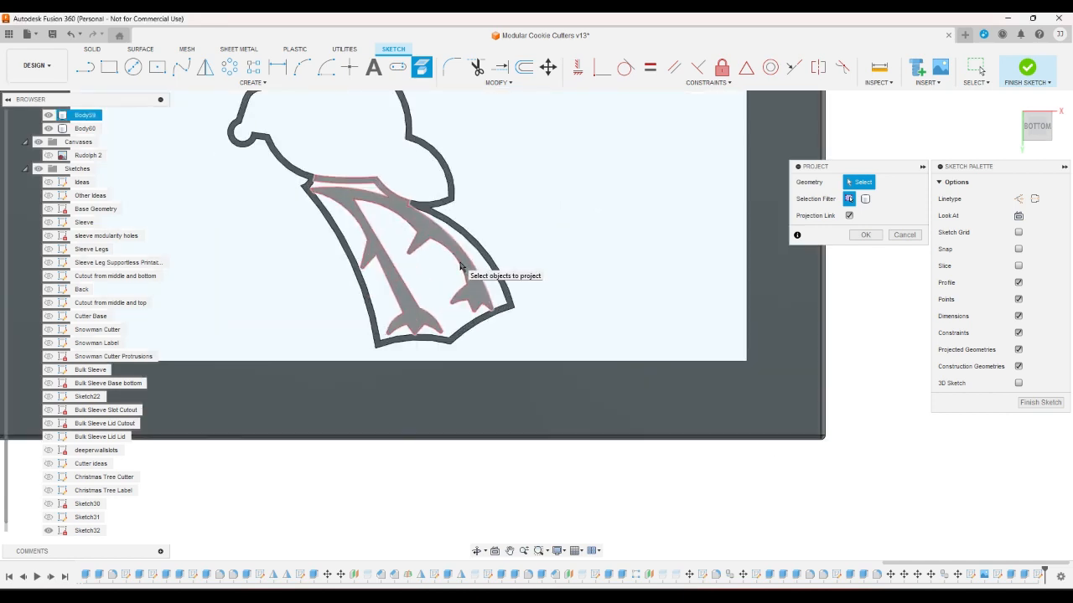
click(460, 266)
click(866, 235)
Step: Check the antler area, undo the new underside sketch and return to the home view
scroll(888, 260, down, 2)
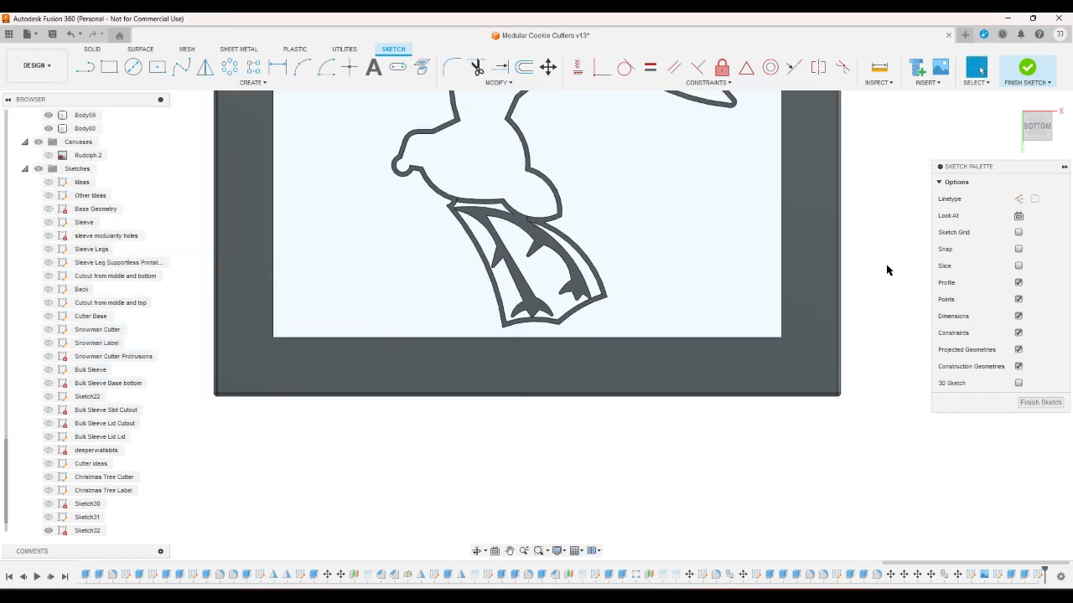
scroll(507, 221, up, 3)
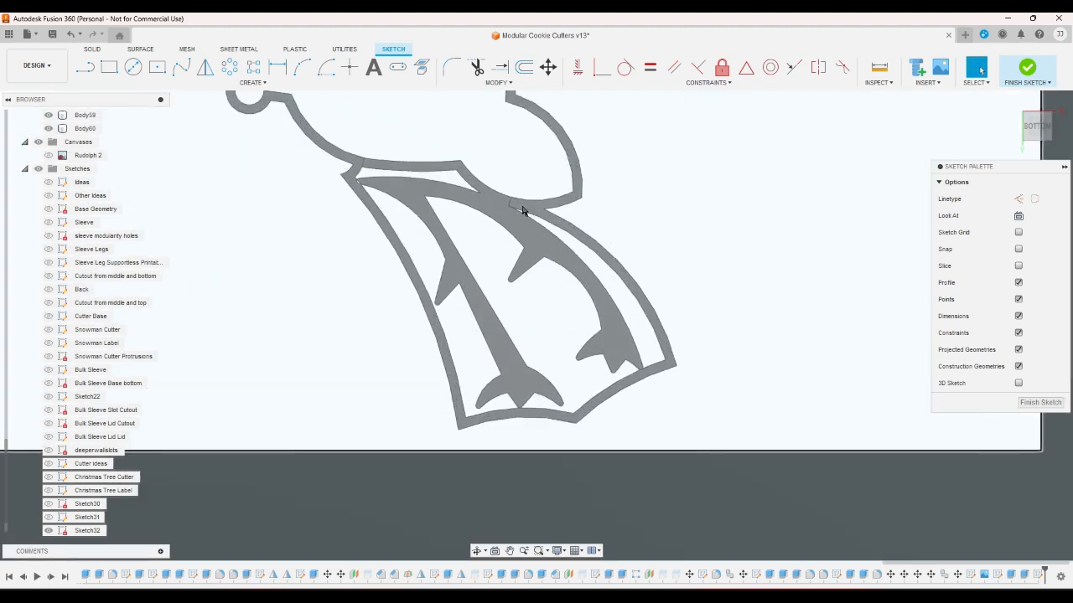
scroll(521, 210, up, 2)
scroll(521, 209, down, 5)
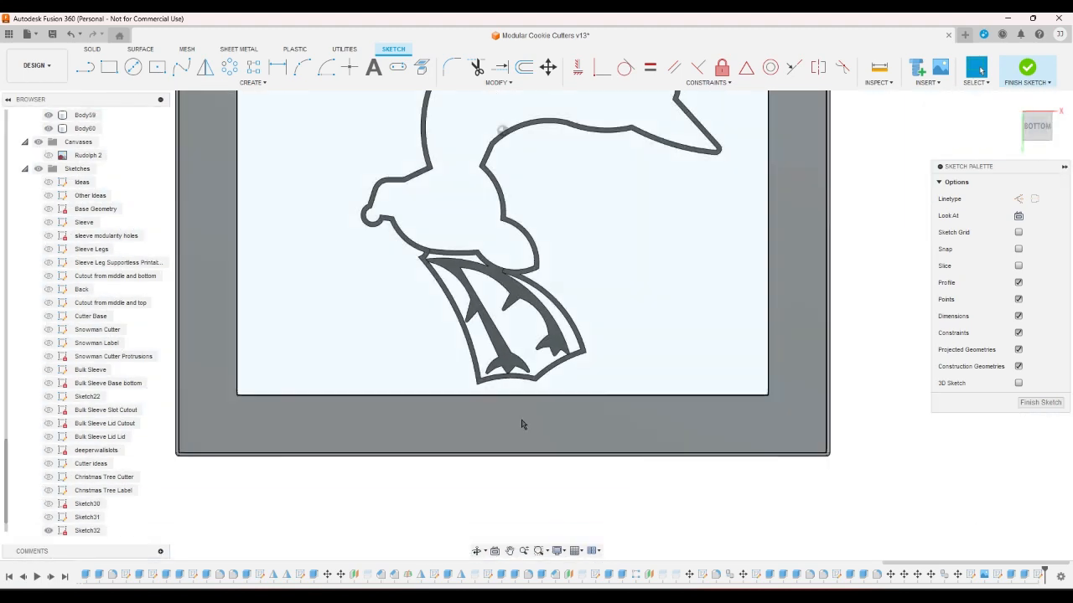
scroll(522, 425, up, 5)
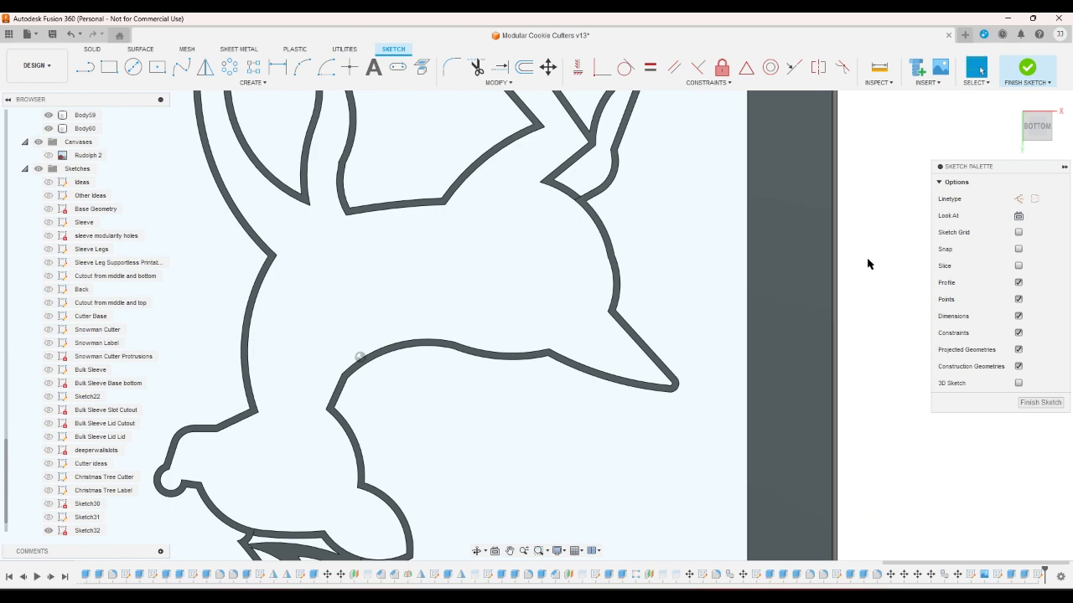
click(71, 35)
click(1013, 100)
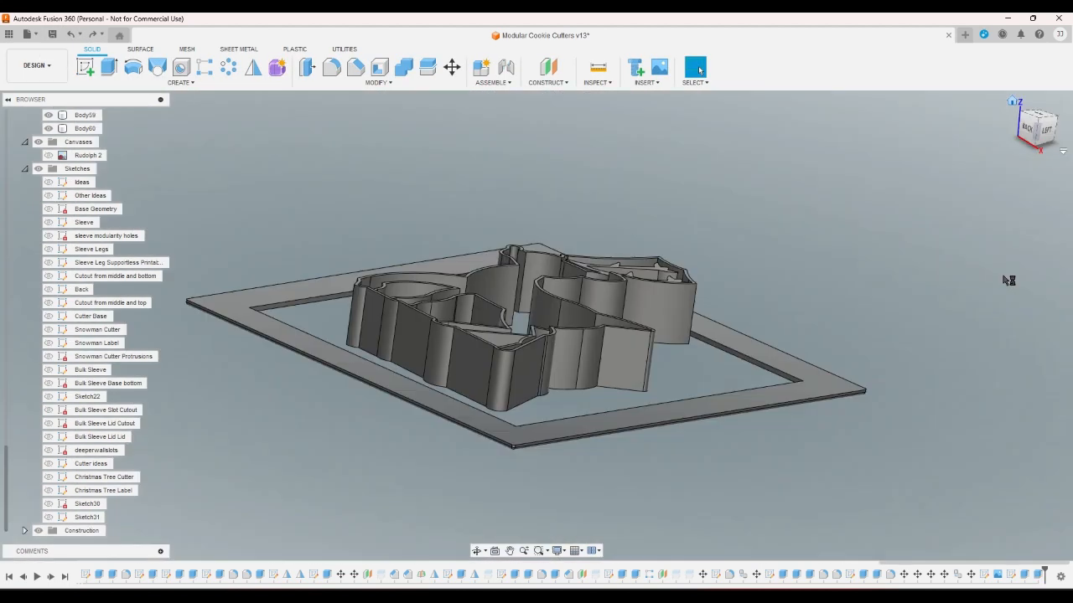
Step: Edit the detail extrusion and change its operation from New Body to Join
double_click(1039, 574)
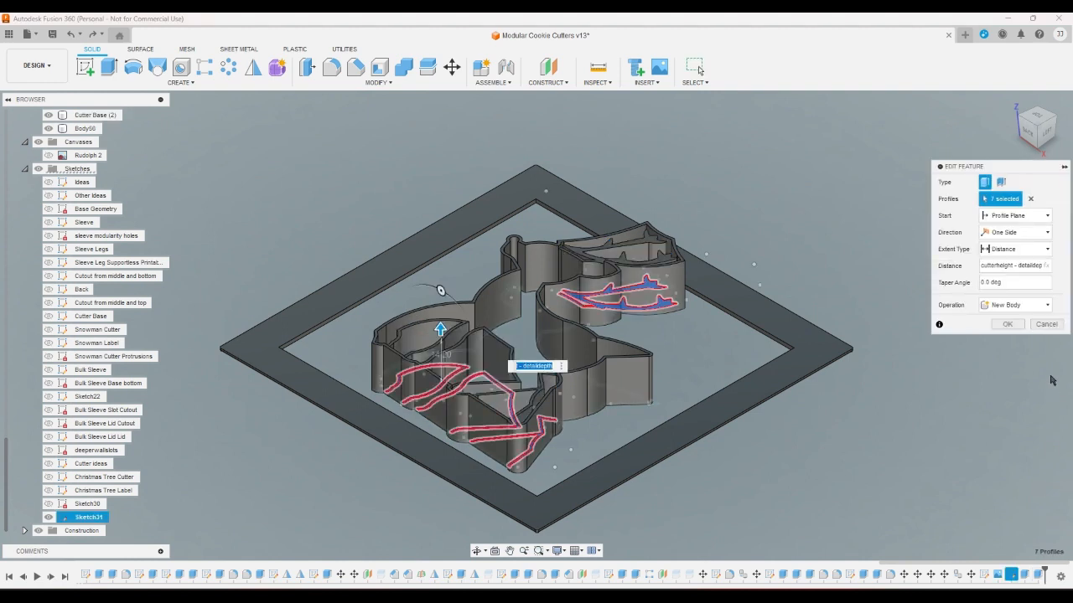
click(1039, 305)
click(1001, 319)
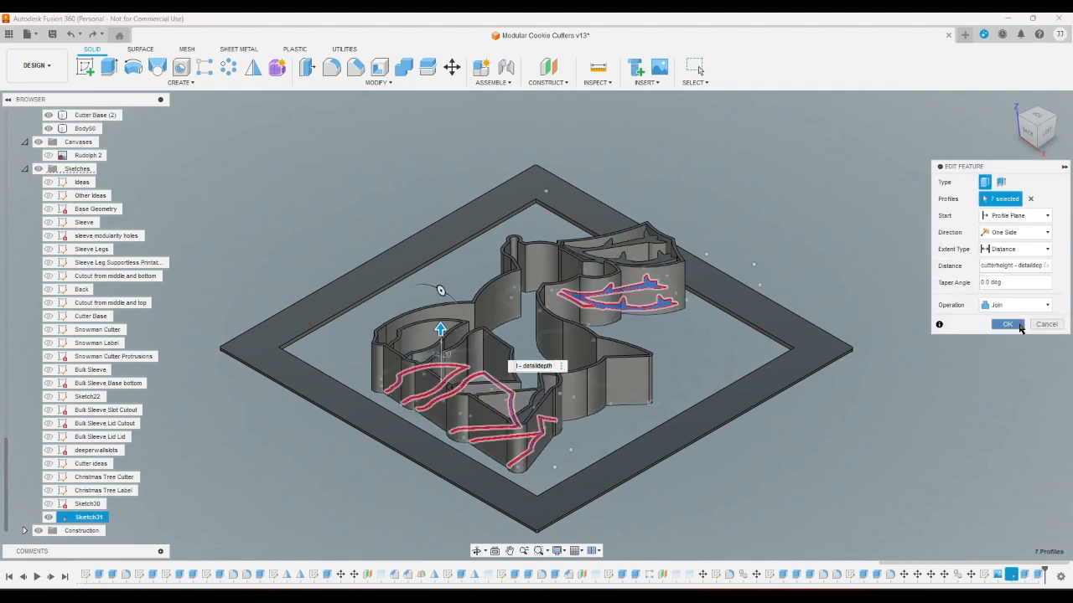
click(1008, 324)
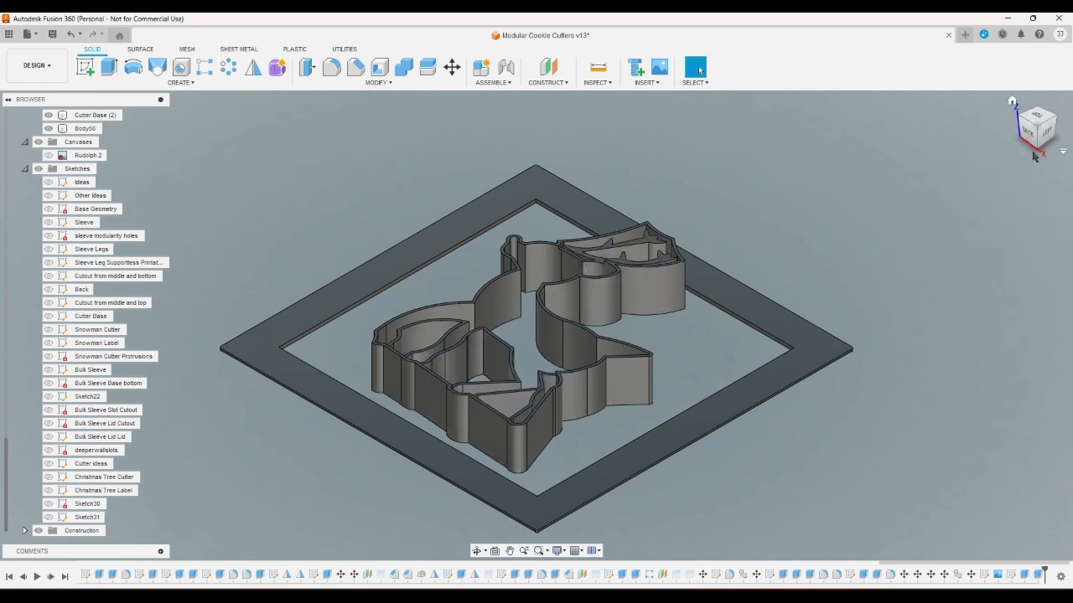
Step: Inspect the underside of the joined cutter around the antlers and select its bottom face
drag(1039, 154, 915, 400)
scroll(494, 338, up, 5)
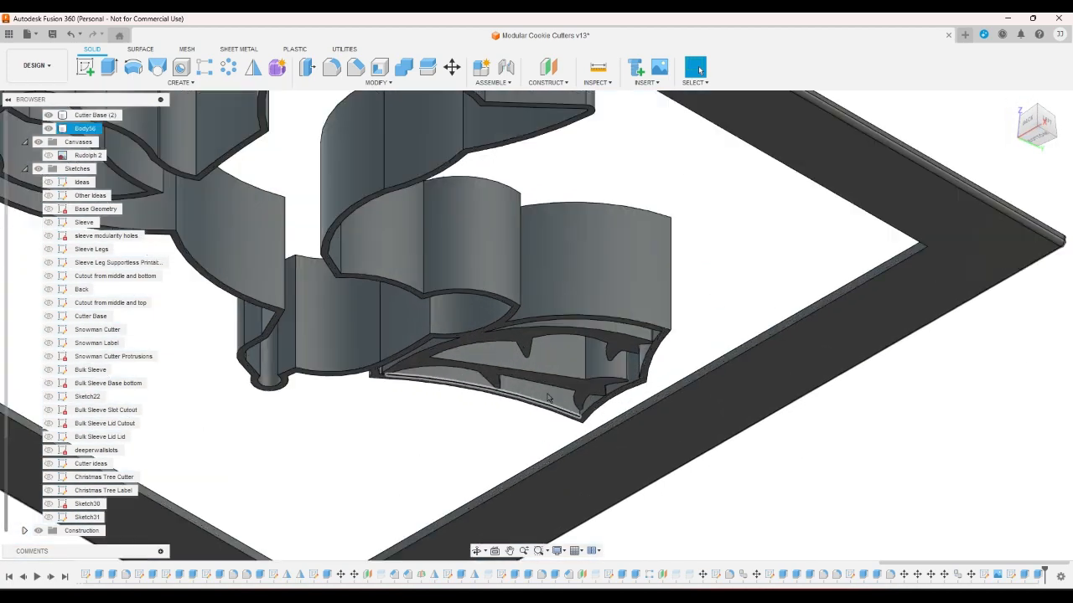
scroll(494, 338, up, 3)
click(502, 328)
scroll(507, 349, down, 5)
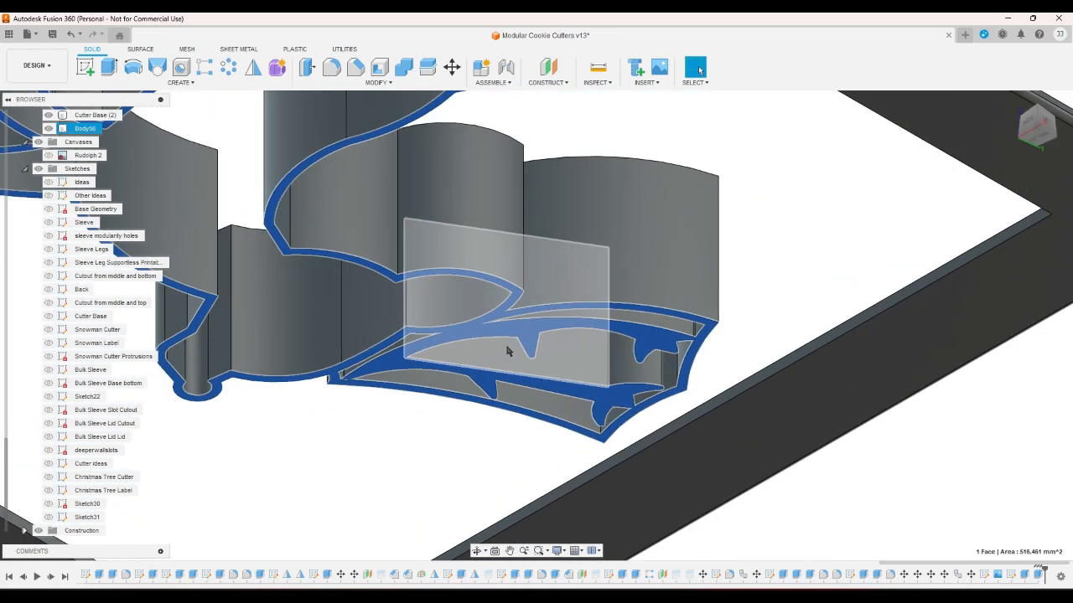
Step: Create a sketch on the base frame's underside and project the cutter body's bottom face into it
click(772, 515)
click(84, 67)
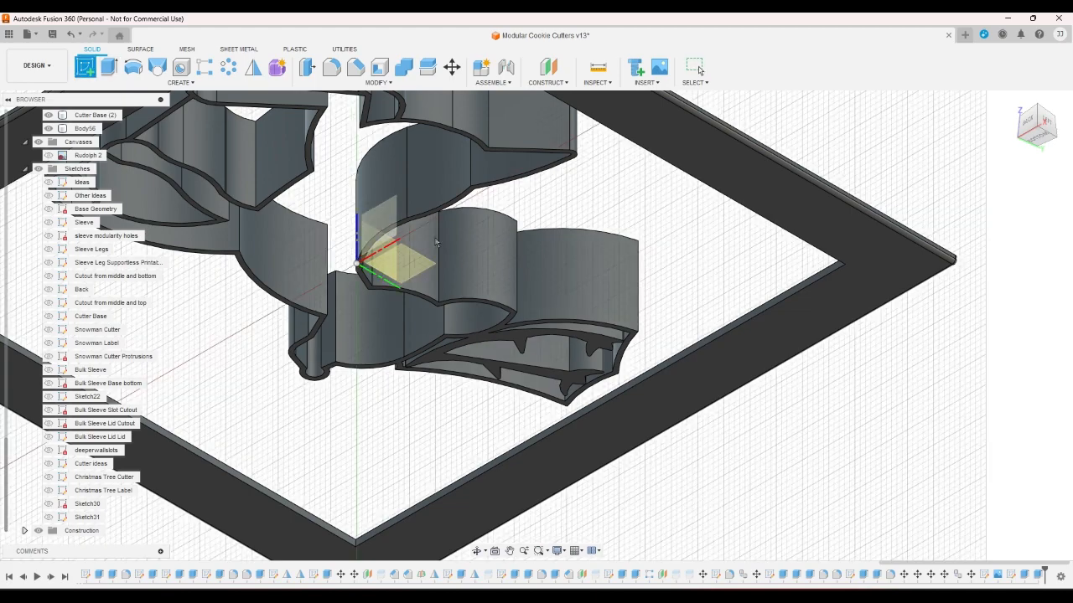
click(712, 374)
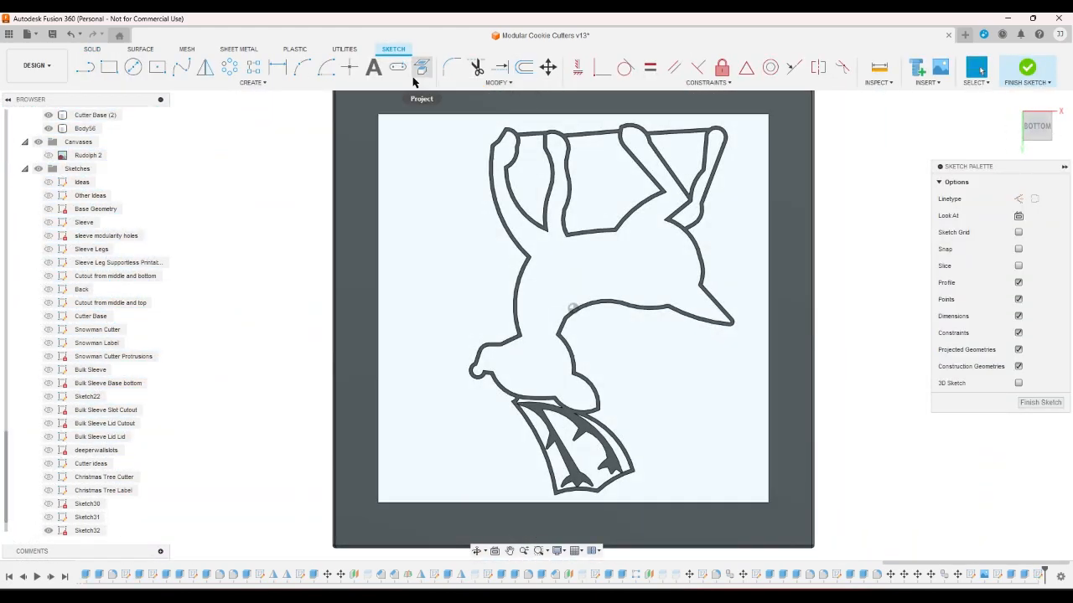
click(422, 67)
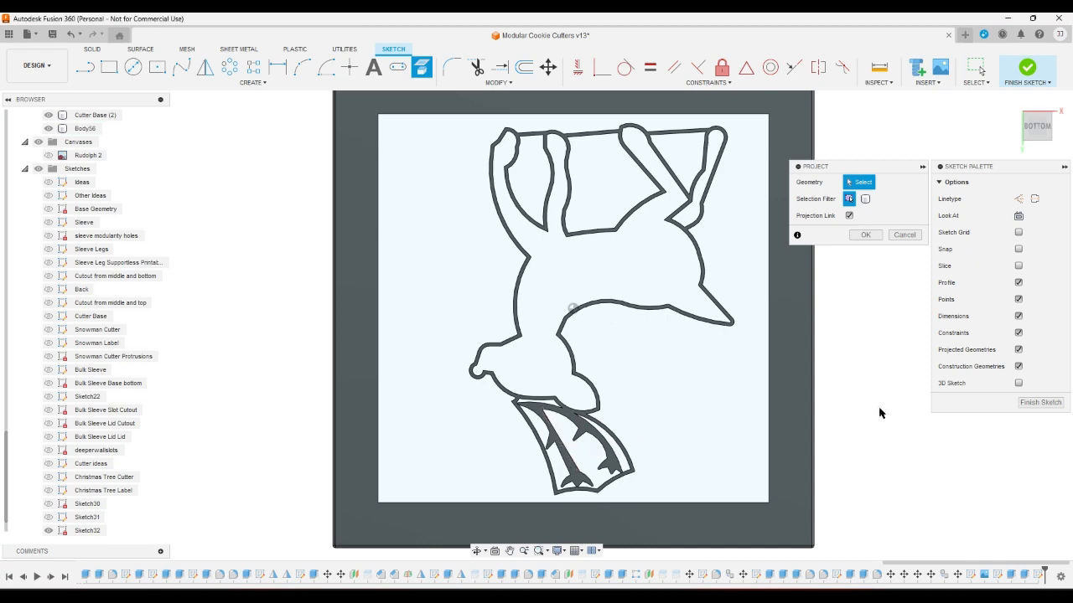
scroll(880, 413, up, 3)
click(300, 426)
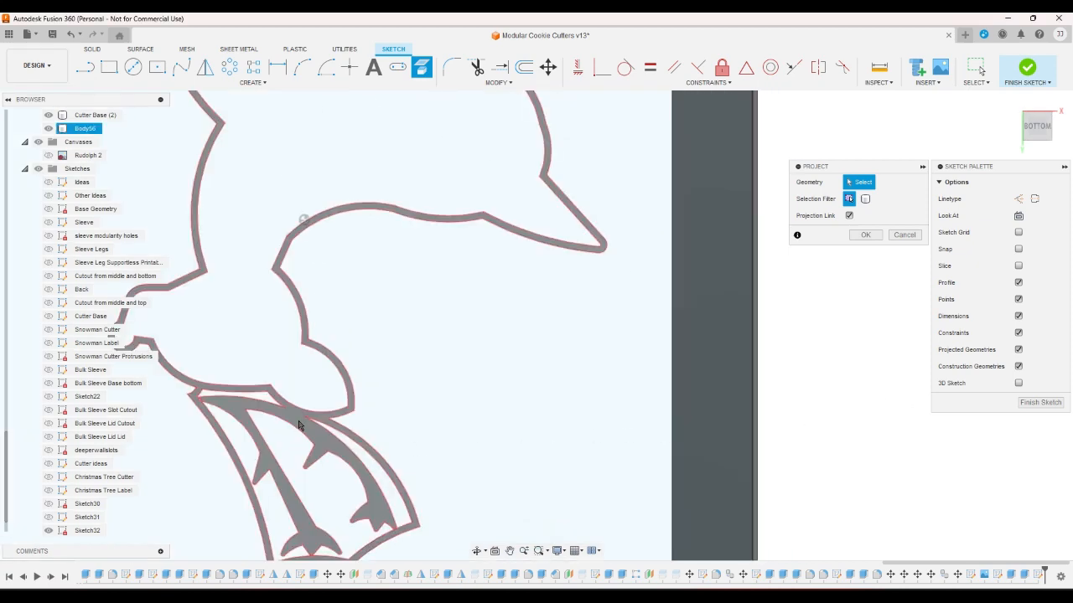
click(863, 235)
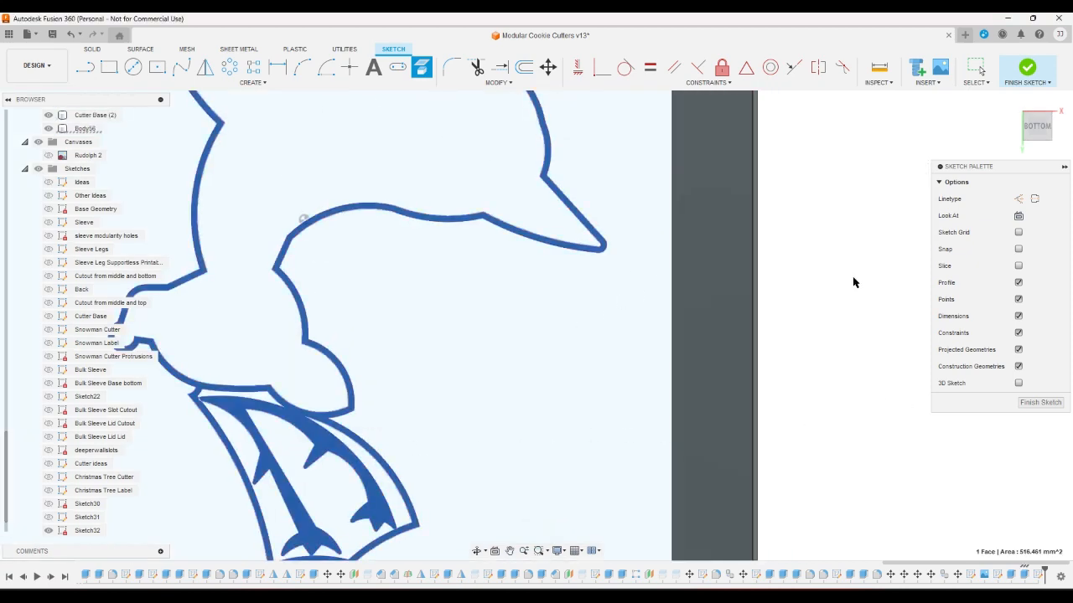
scroll(847, 300, down, 4)
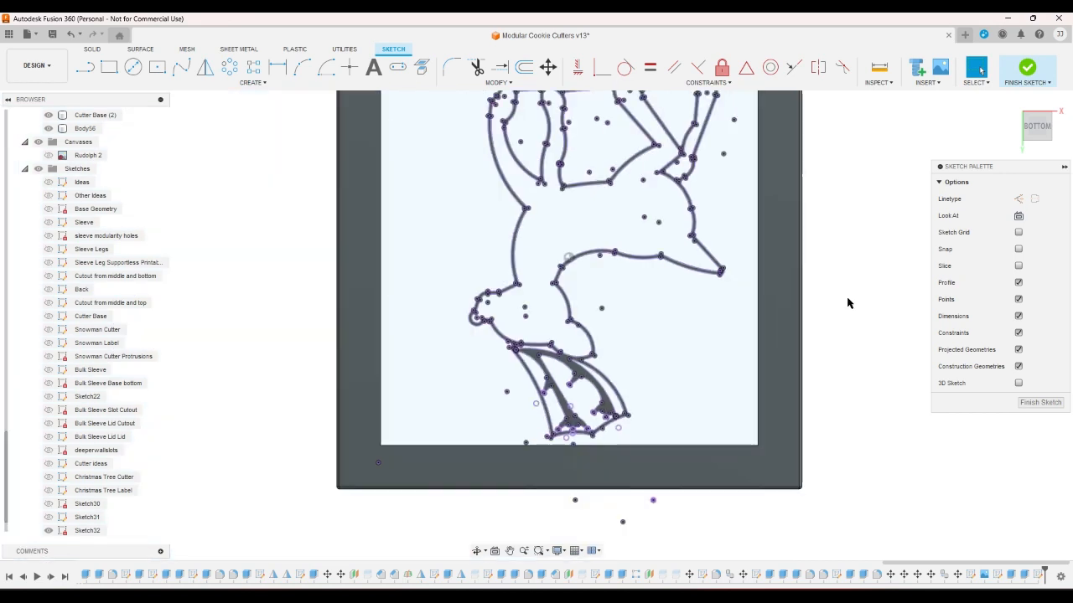
Step: Offset the cutter's outer outline outward by the wrapper parameter
click(525, 71)
click(487, 140)
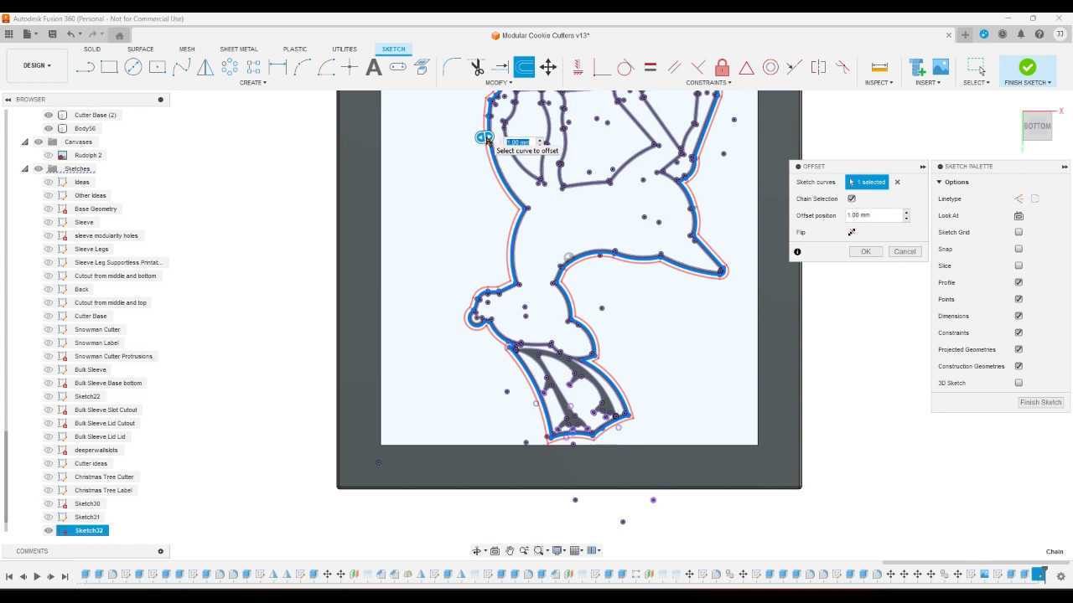
click(868, 216)
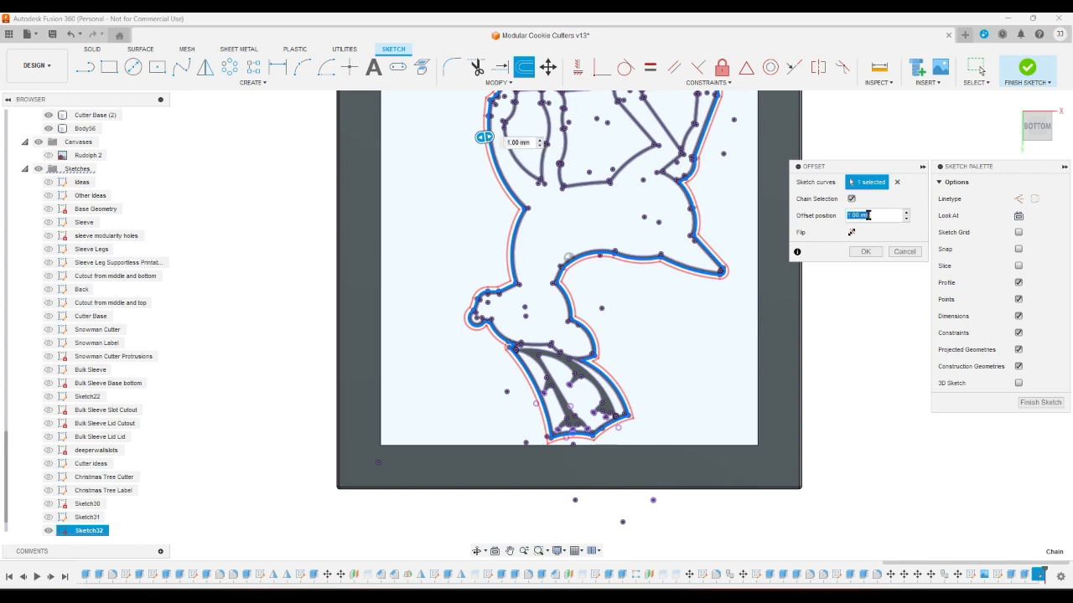
text(w)
click(879, 243)
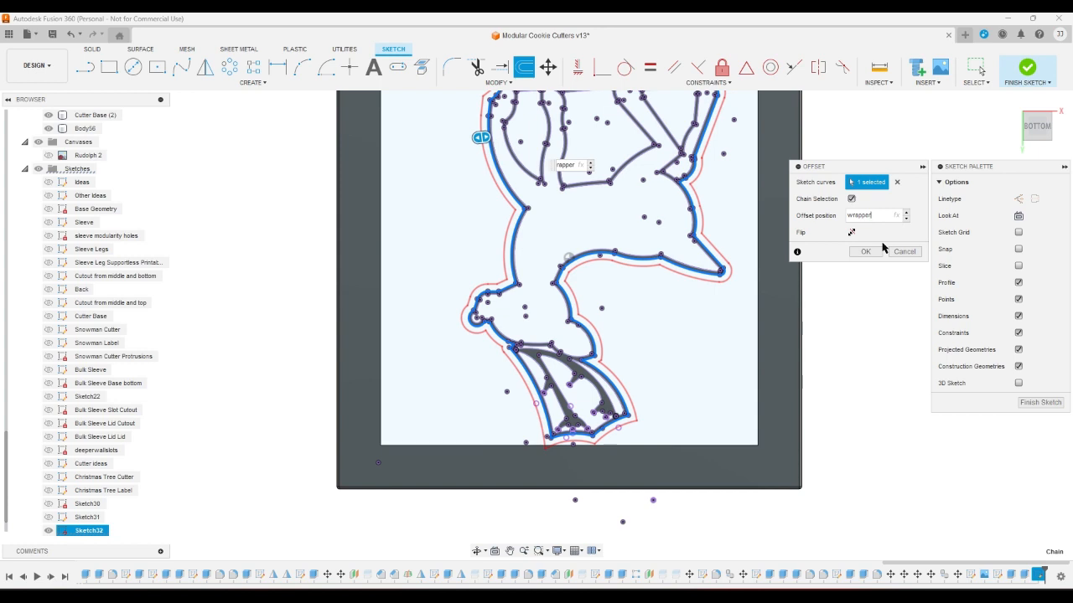
click(875, 251)
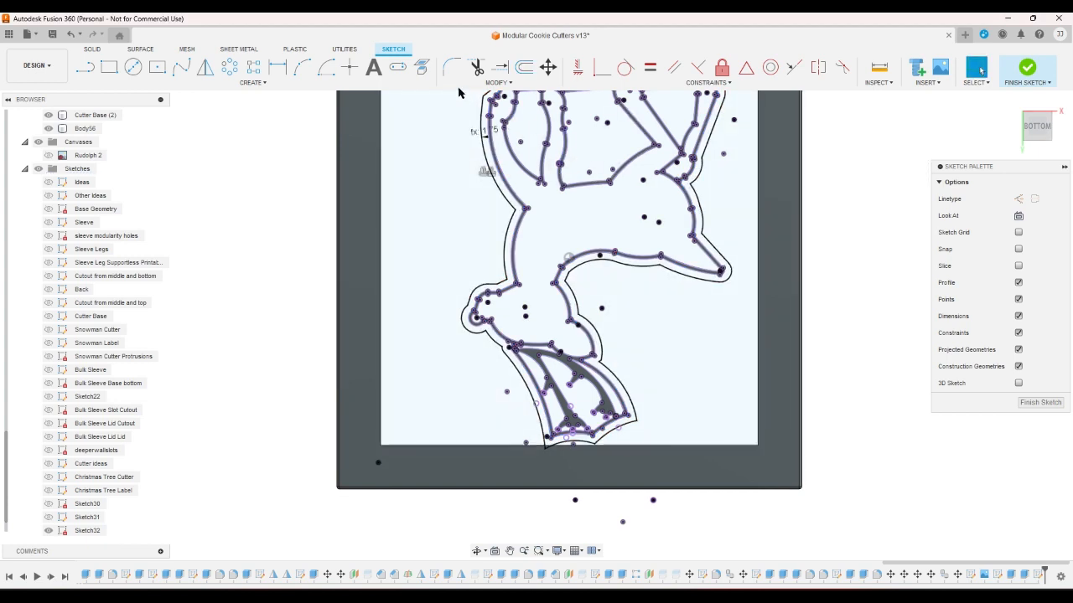
Step: Offset the reindeer's inner body outline to the inside by -wrapper
click(523, 68)
click(520, 233)
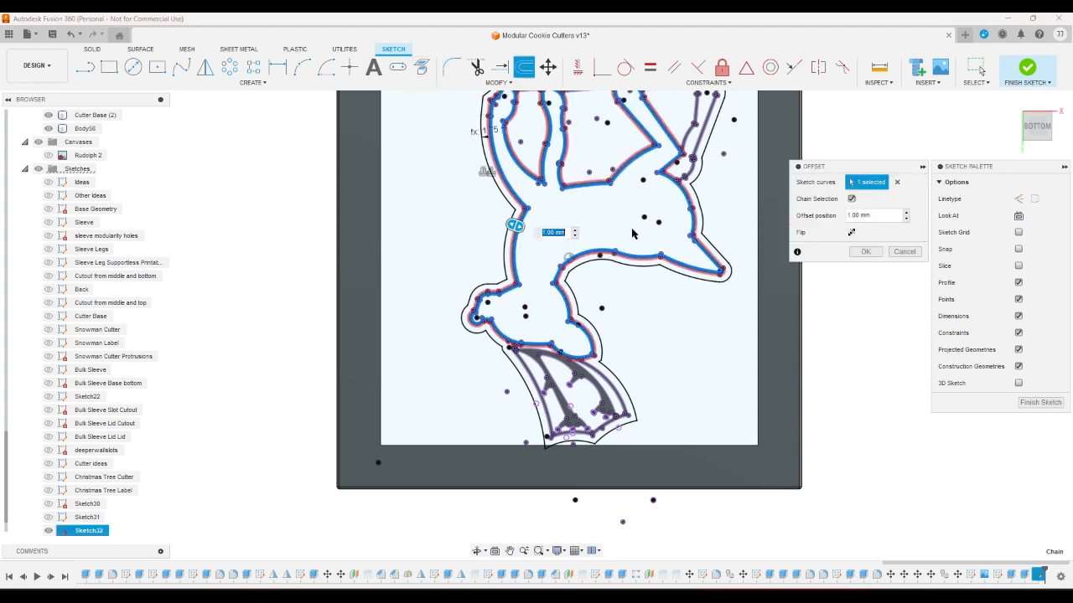
text(w)
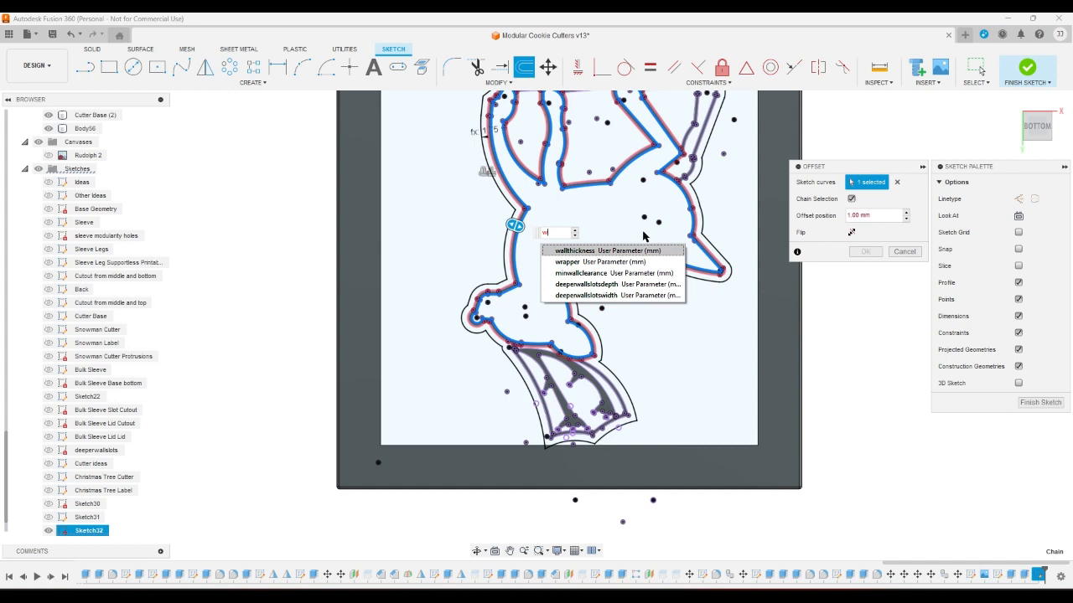
click(592, 262)
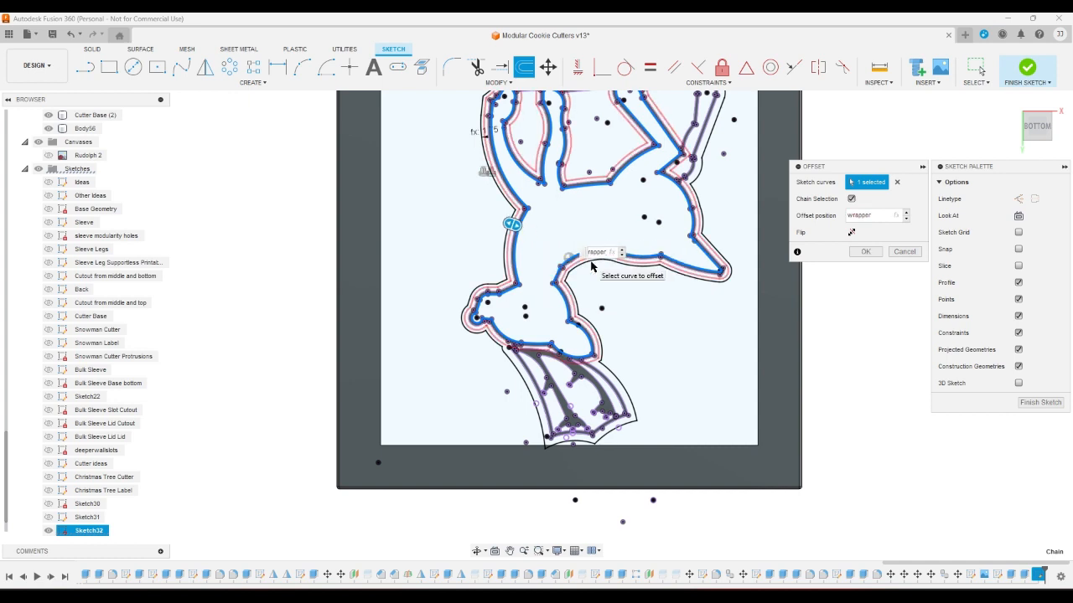
key(BackSpace)
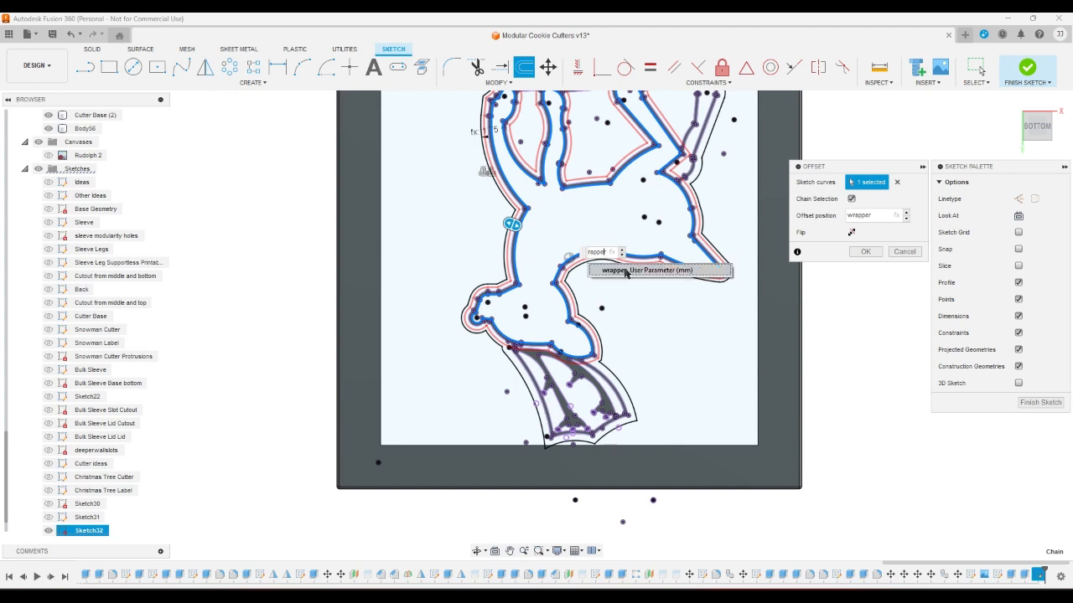
click(625, 270)
text(-)
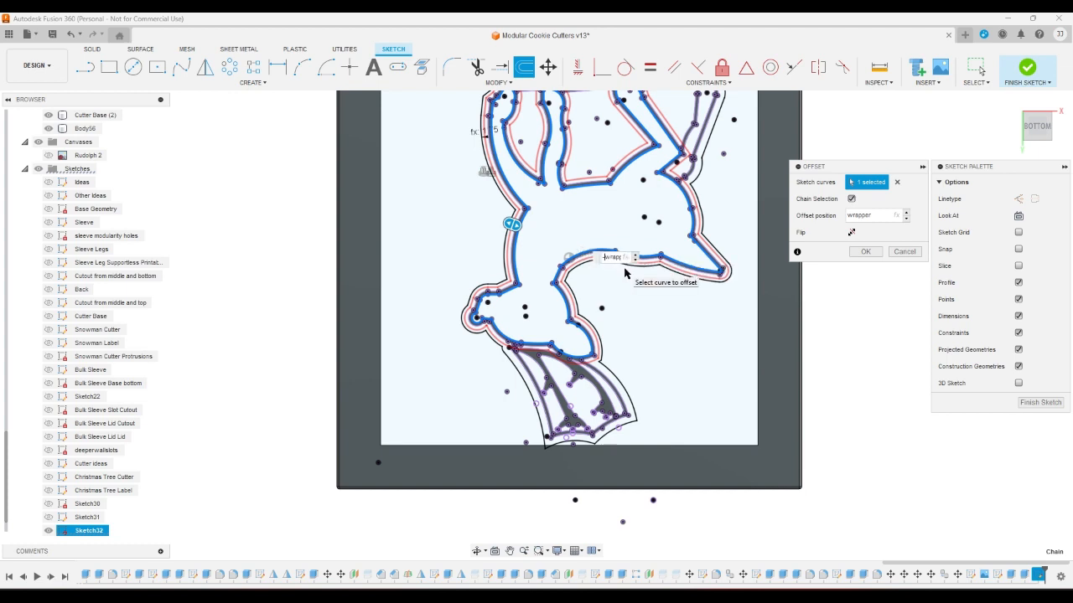
click(866, 252)
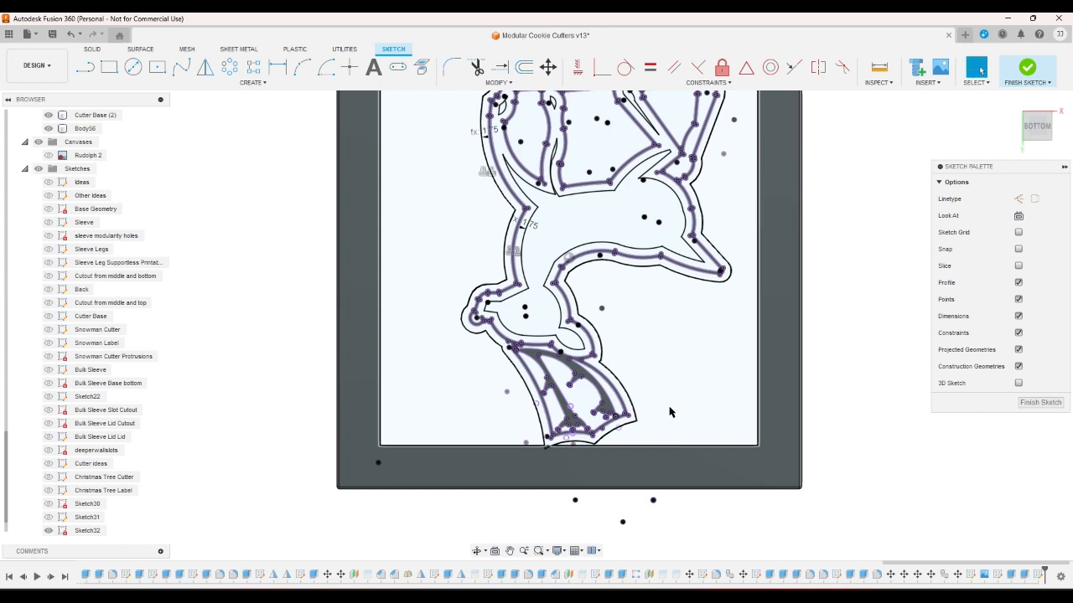
Step: Check the closed profiles around the antlers and finish the sketch
scroll(652, 407, up, 2)
scroll(621, 405, up, 2)
click(621, 405)
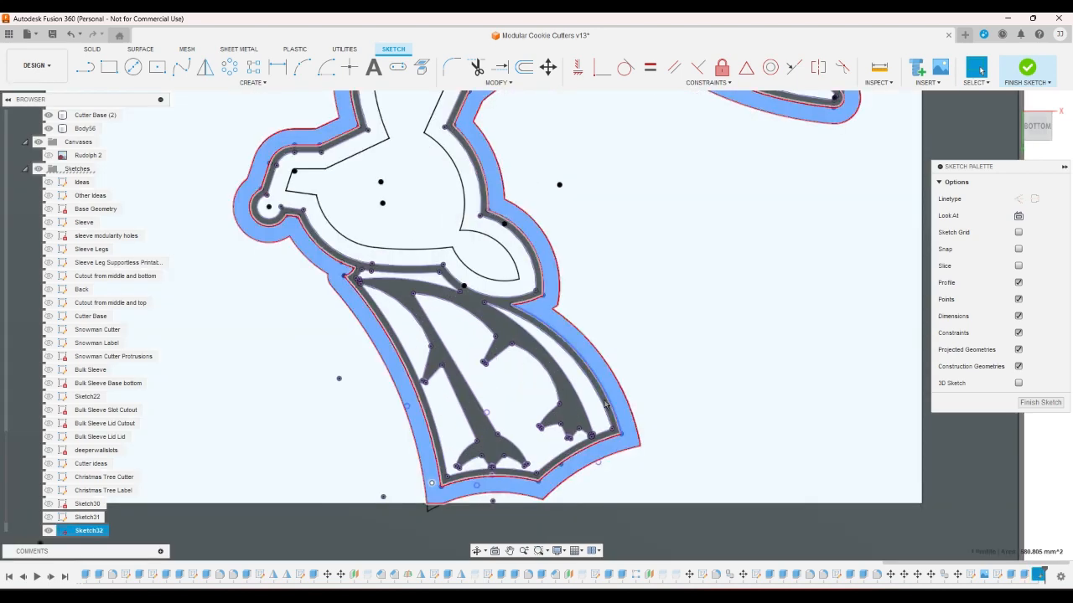
click(596, 406)
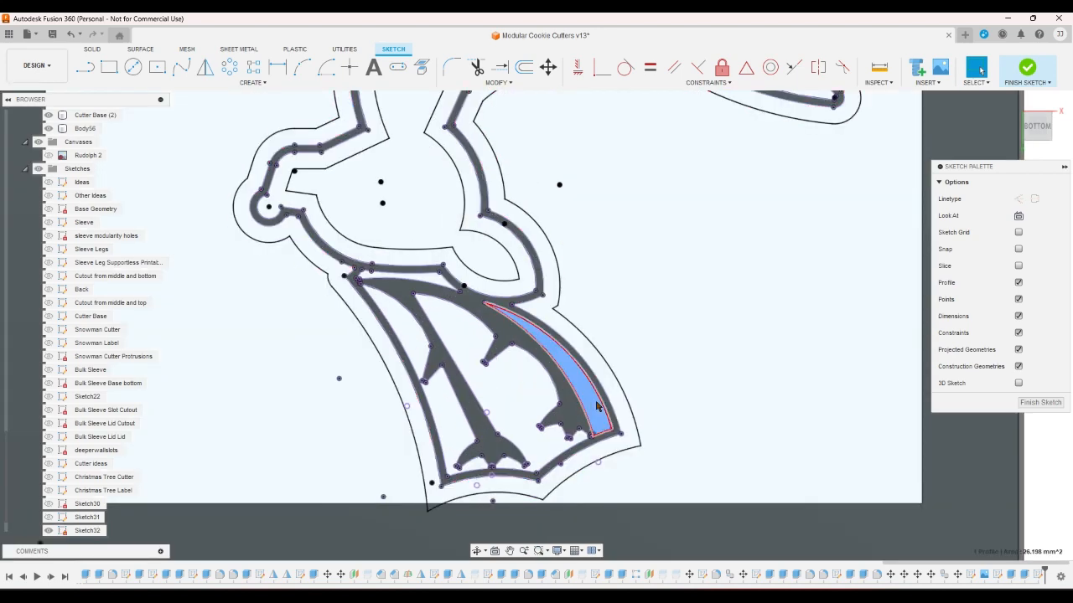
click(539, 399)
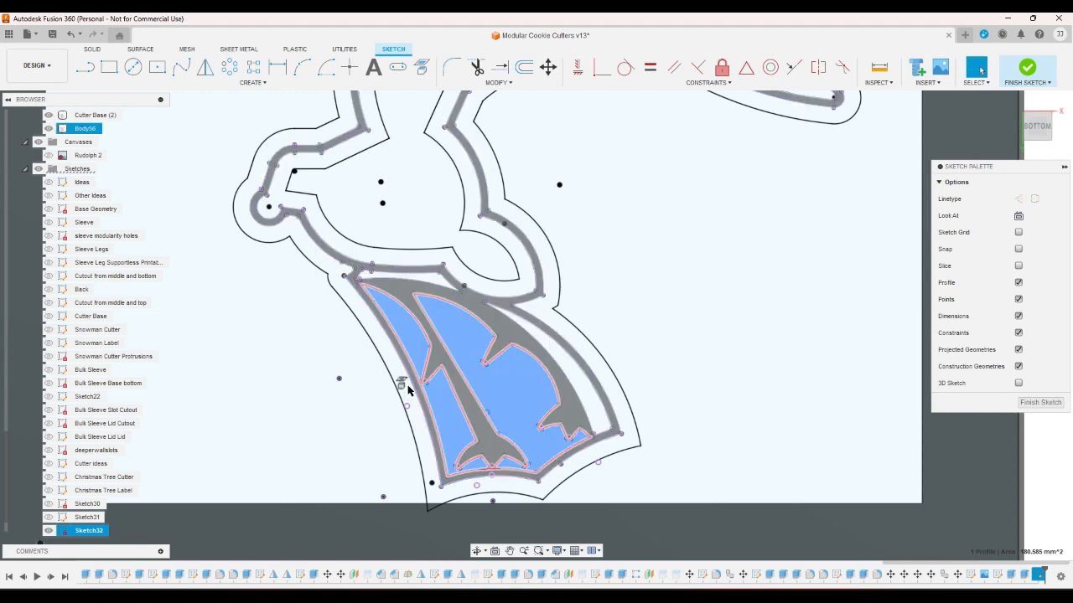
scroll(508, 402, down, 6)
click(769, 450)
scroll(494, 392, up, 3)
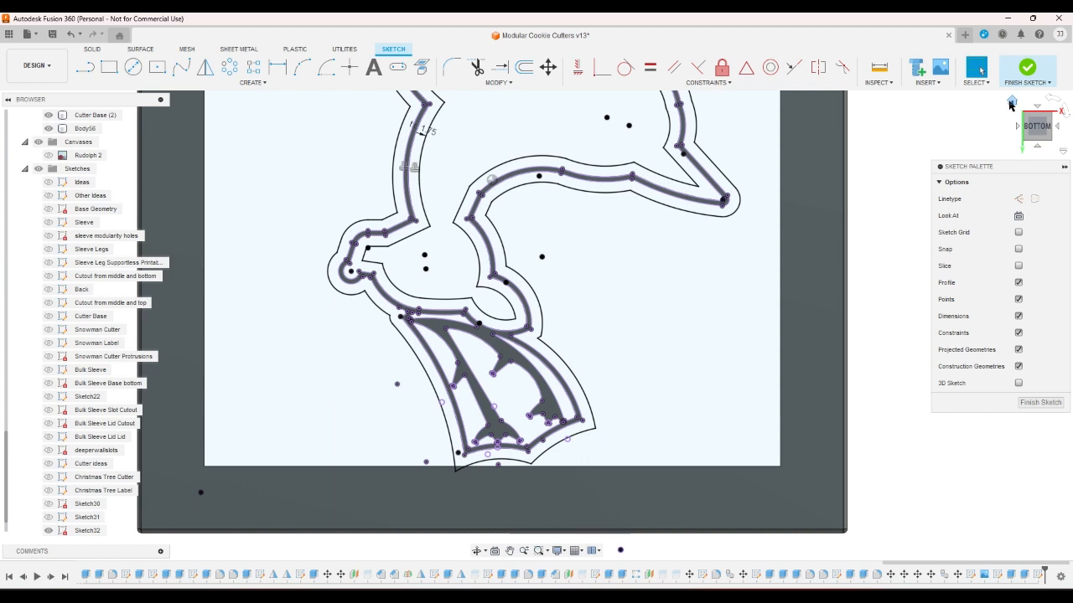
click(1027, 67)
click(109, 67)
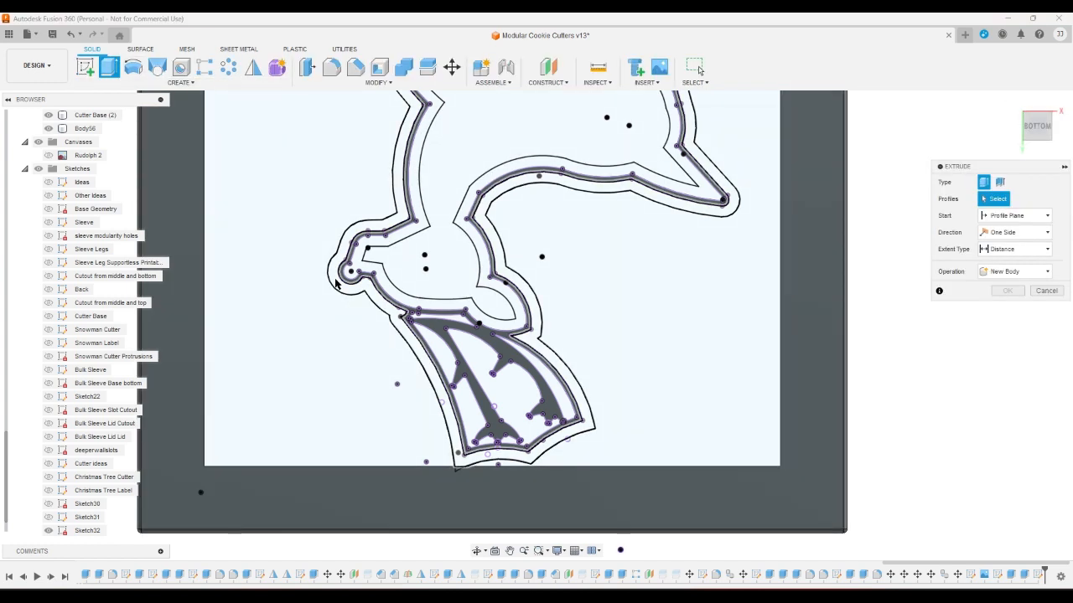
click(335, 285)
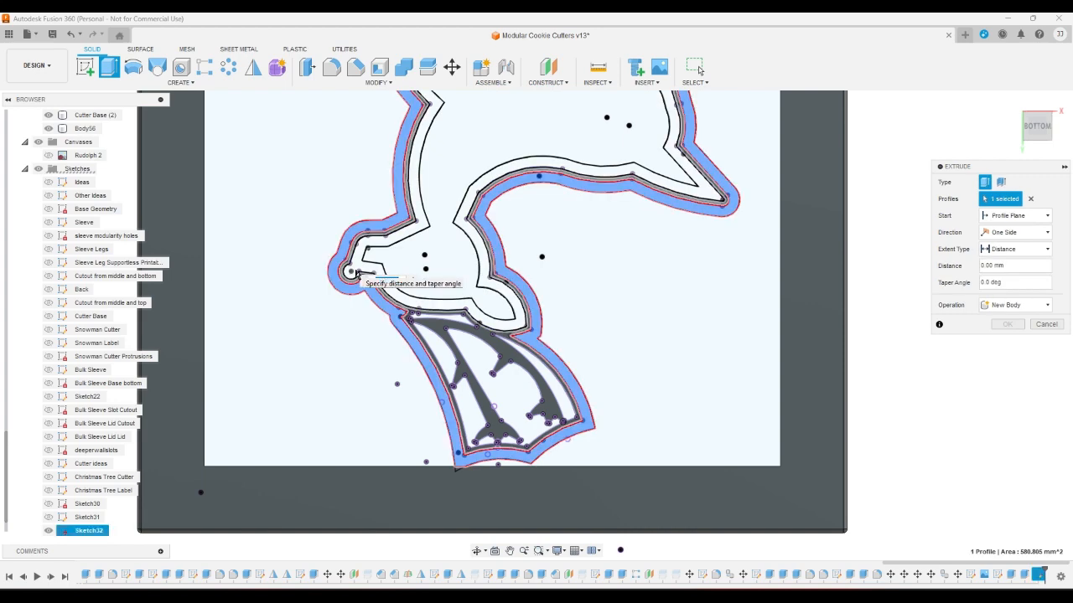
click(357, 270)
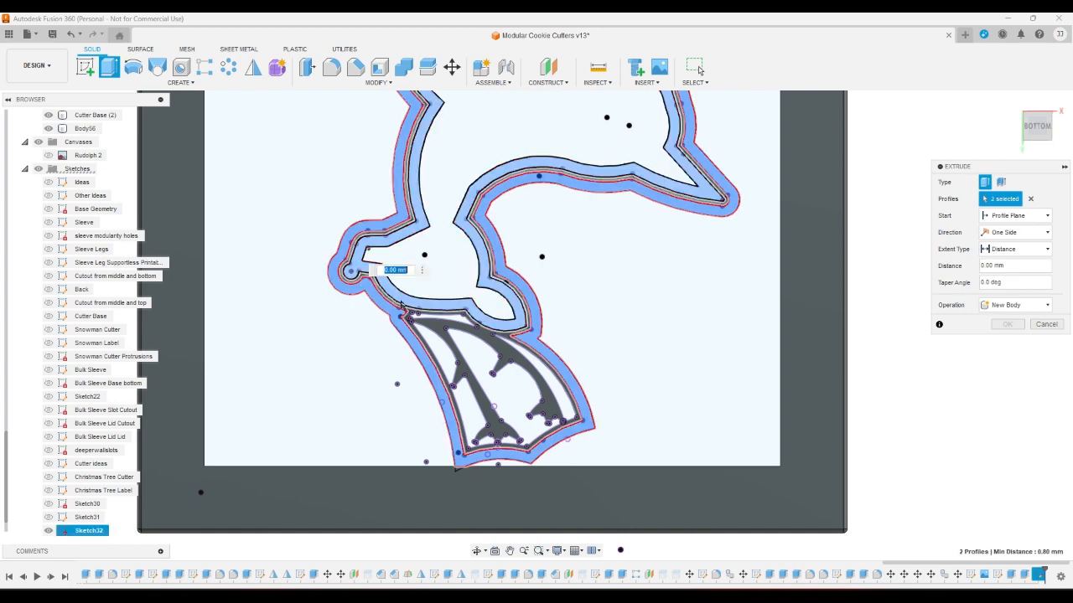
click(451, 355)
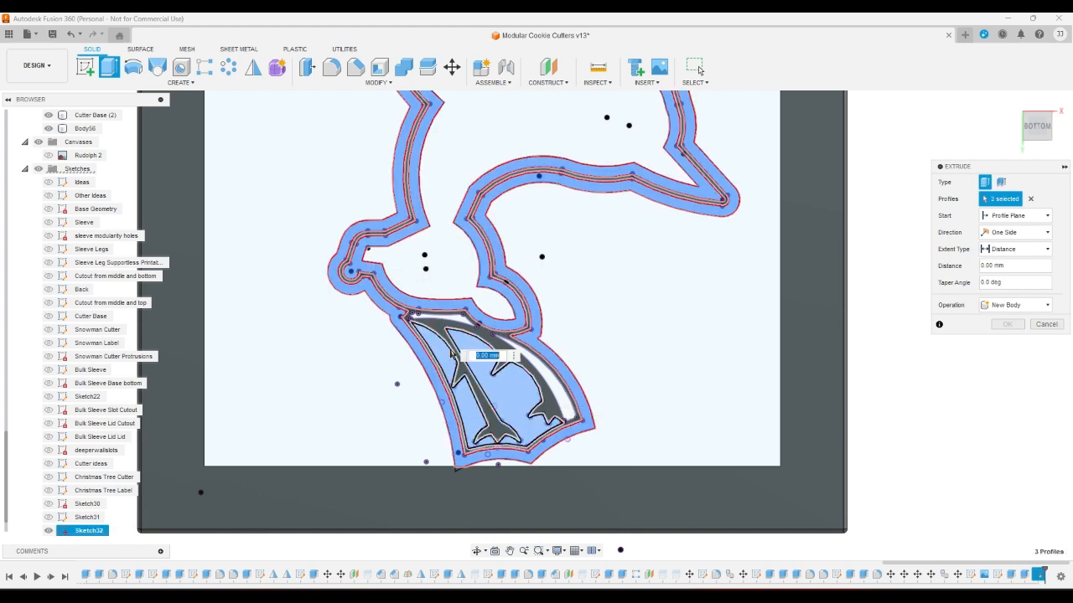
click(563, 394)
click(465, 323)
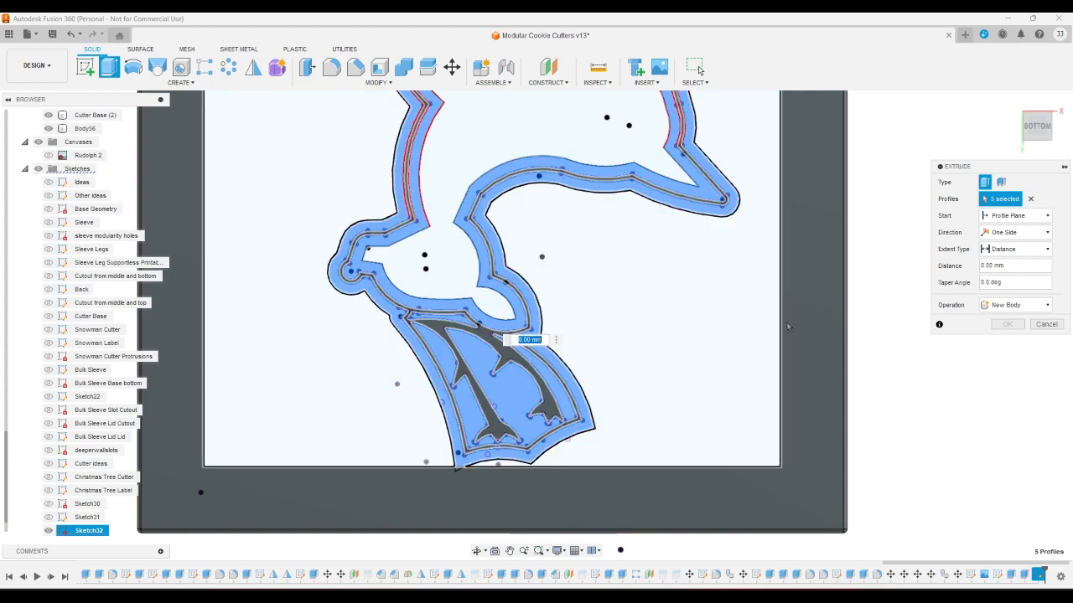
click(1010, 112)
click(1009, 112)
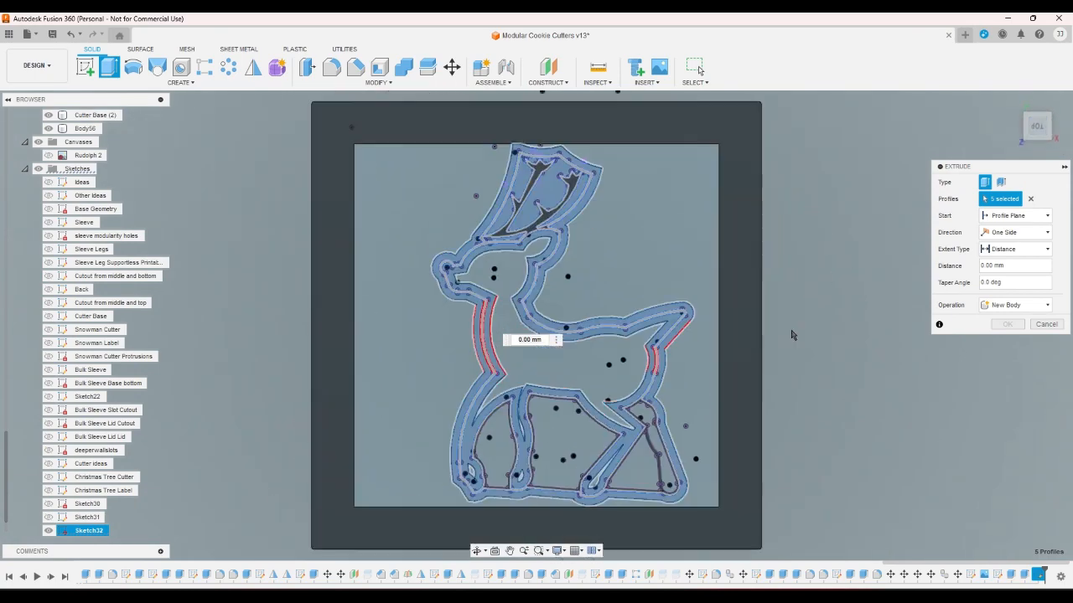
scroll(793, 336, down, 2)
scroll(714, 470, up, 3)
scroll(792, 466, up, 2)
scroll(791, 467, down, 3)
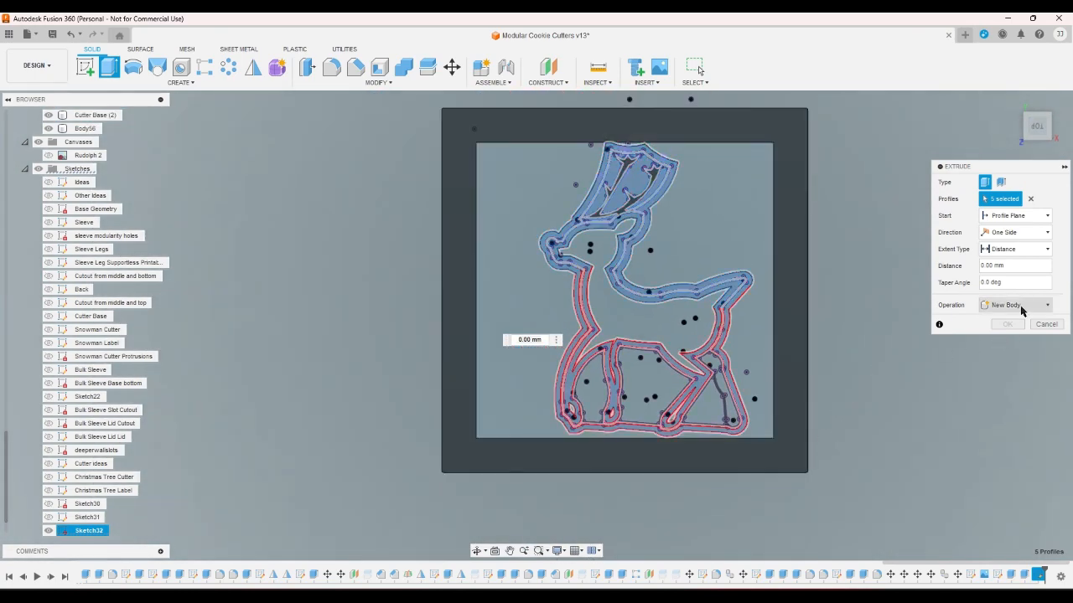
click(1019, 249)
click(1018, 277)
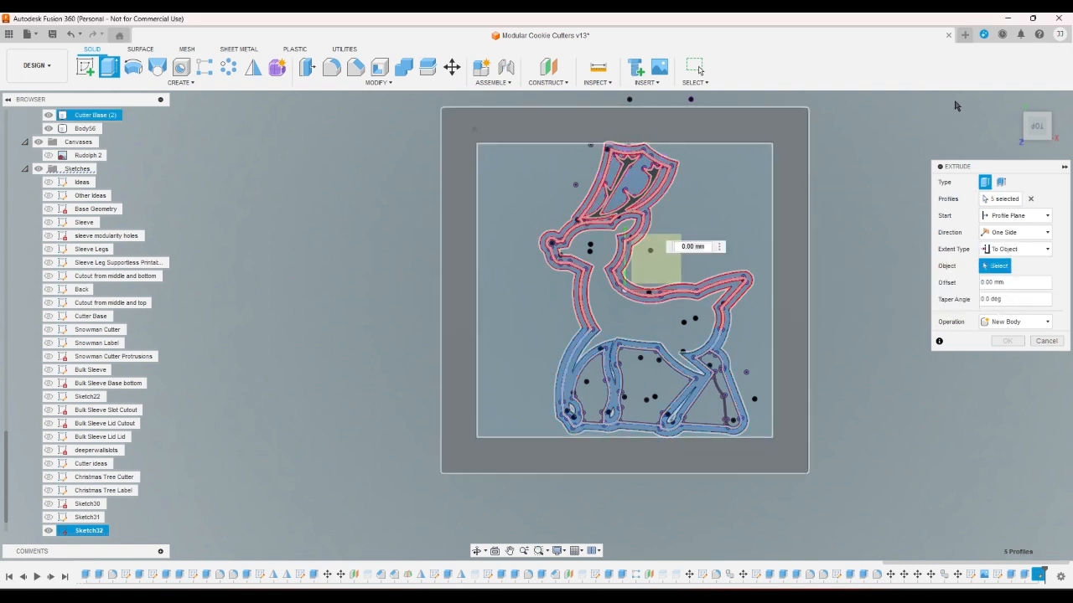
click(800, 184)
drag(985, 167, 949, 165)
click(1029, 138)
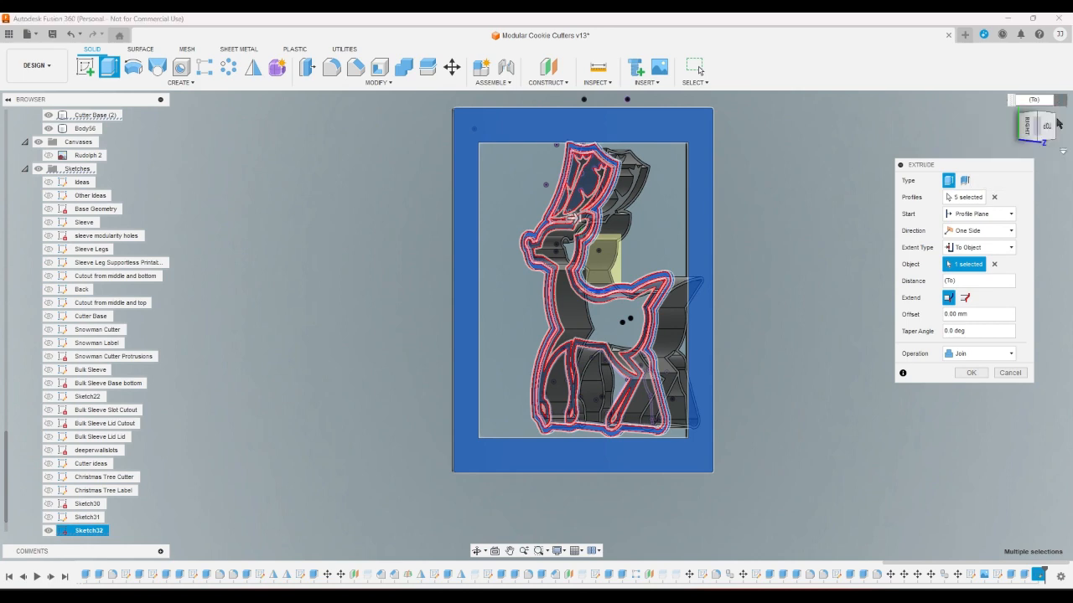
click(1057, 119)
click(1013, 102)
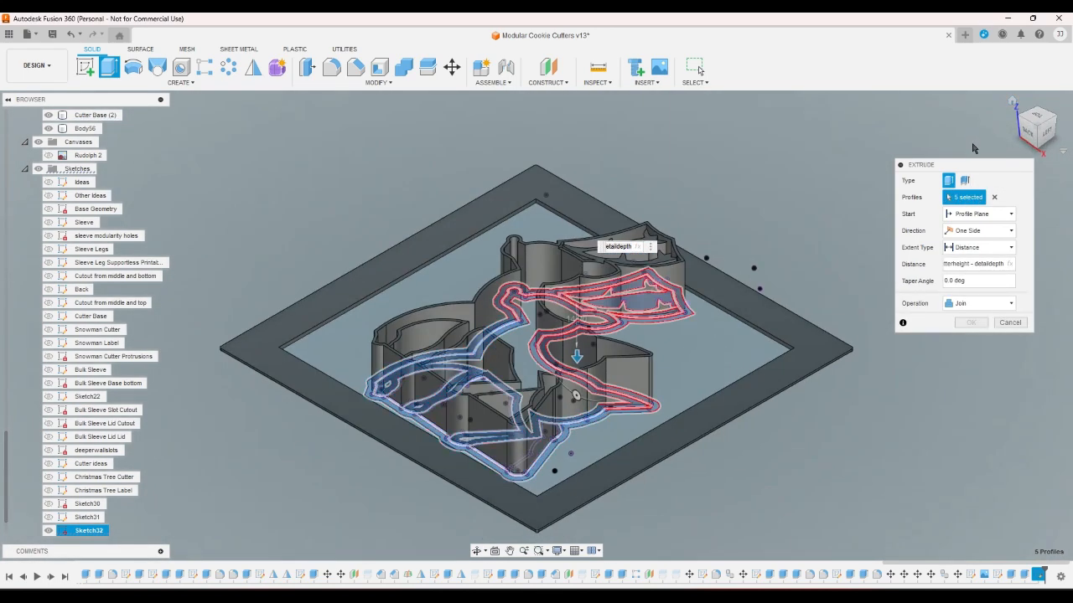
click(996, 265)
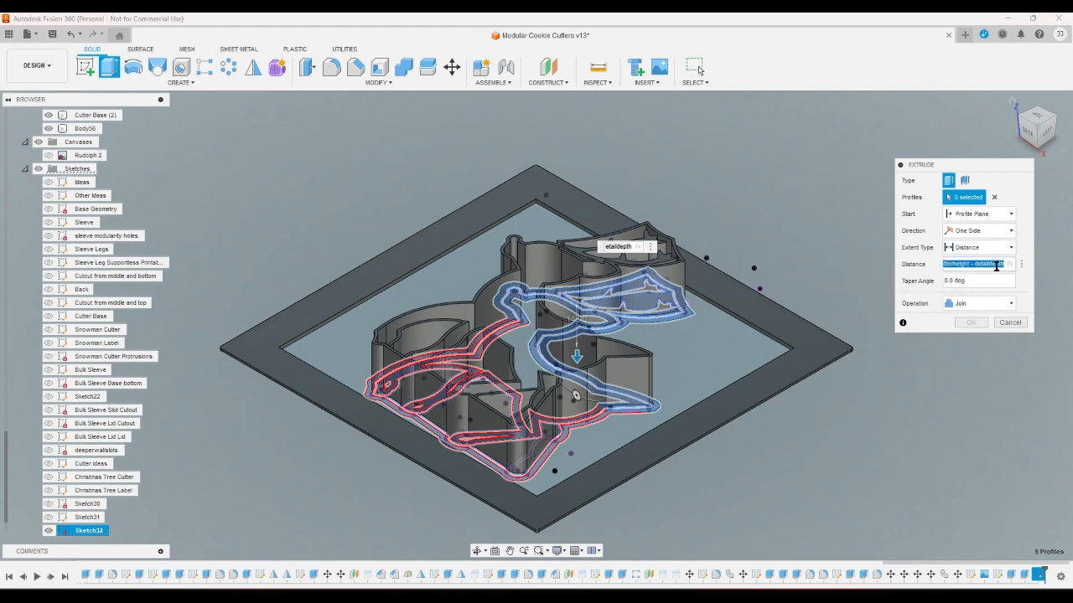
click(1009, 322)
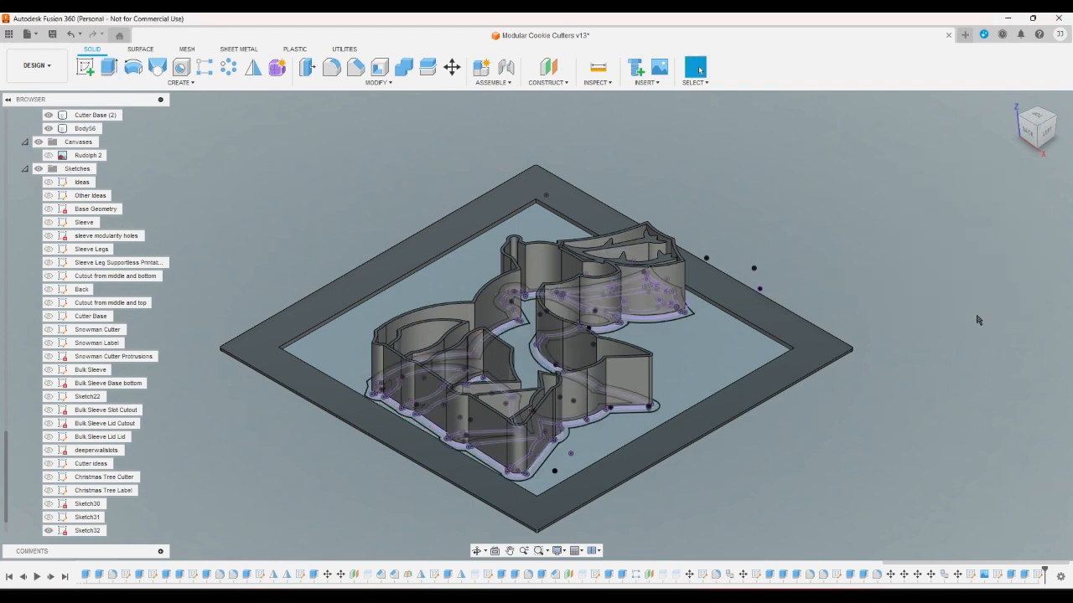
click(110, 71)
scroll(329, 413, up, 10)
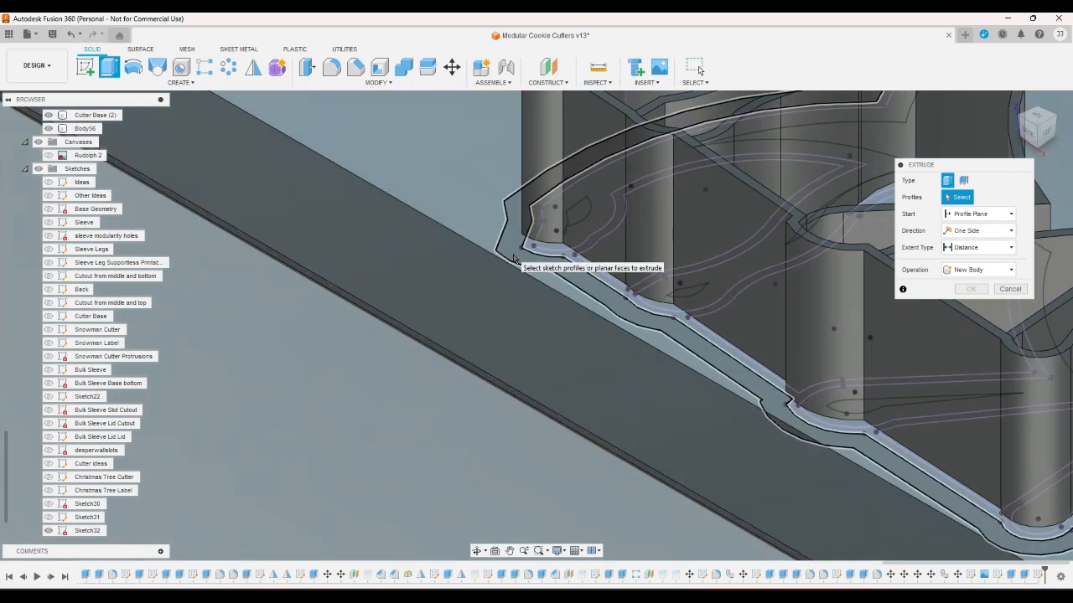
click(513, 259)
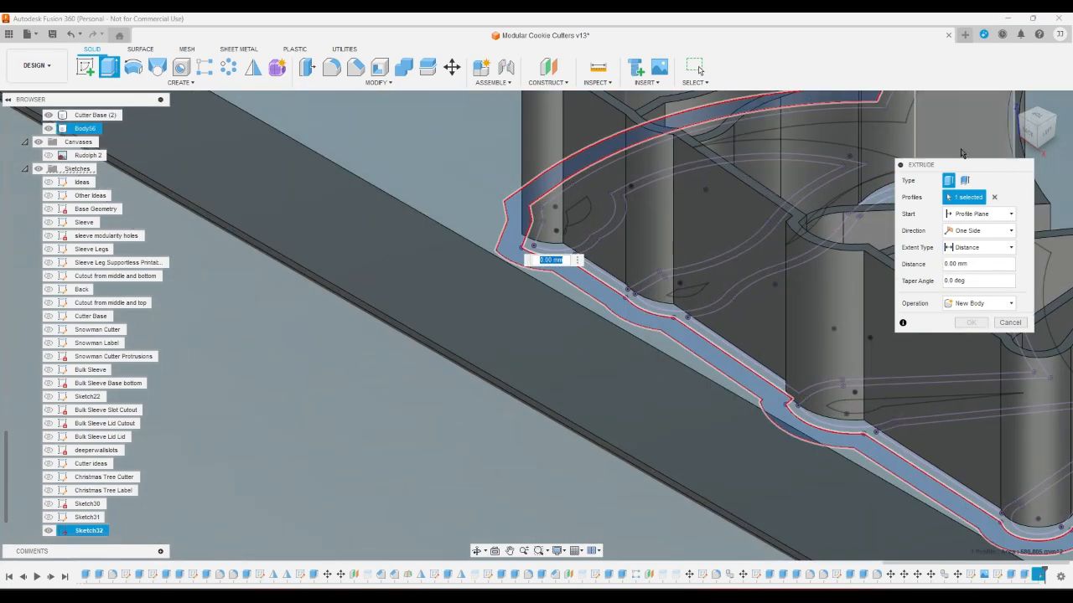
click(1039, 118)
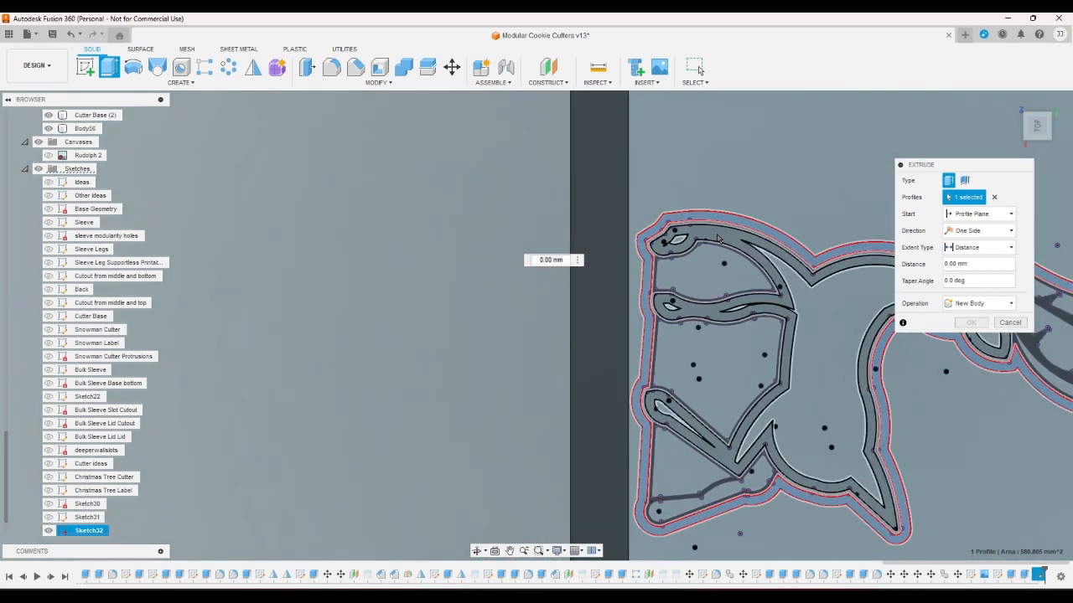
click(720, 239)
click(679, 239)
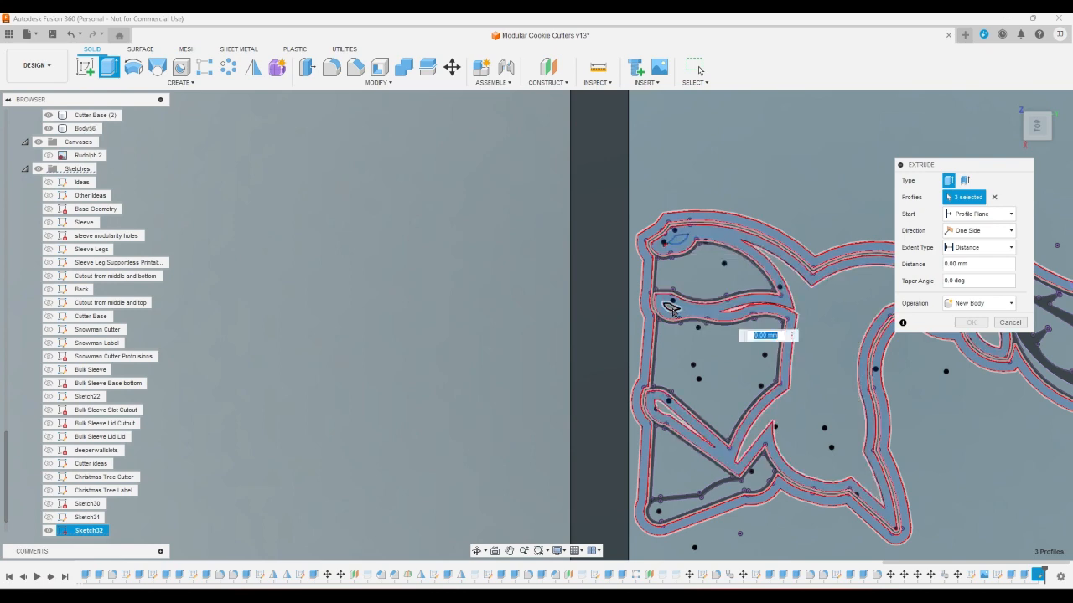
click(671, 308)
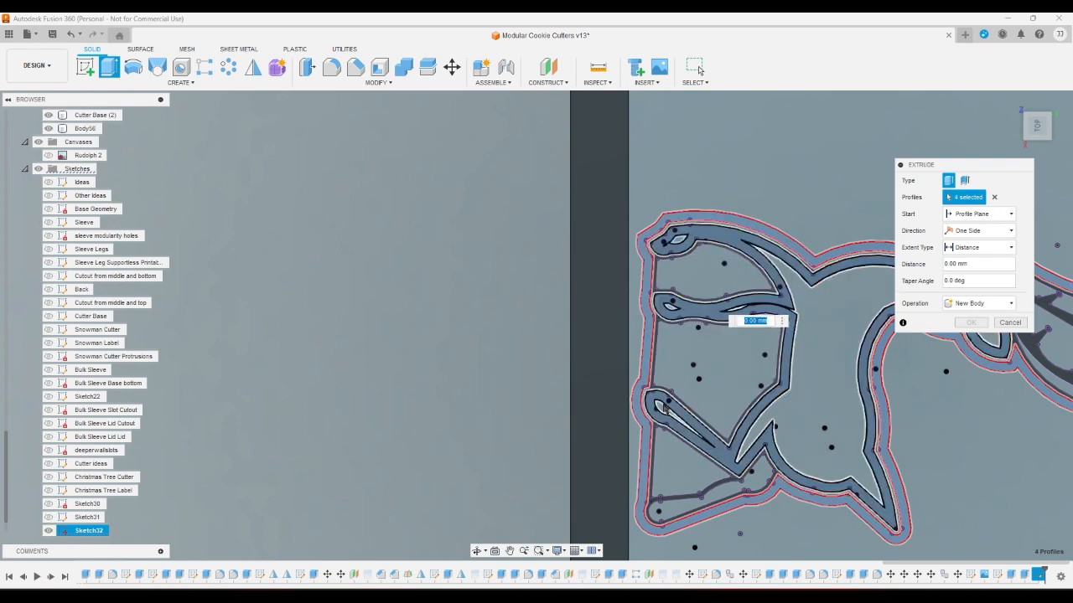
click(663, 408)
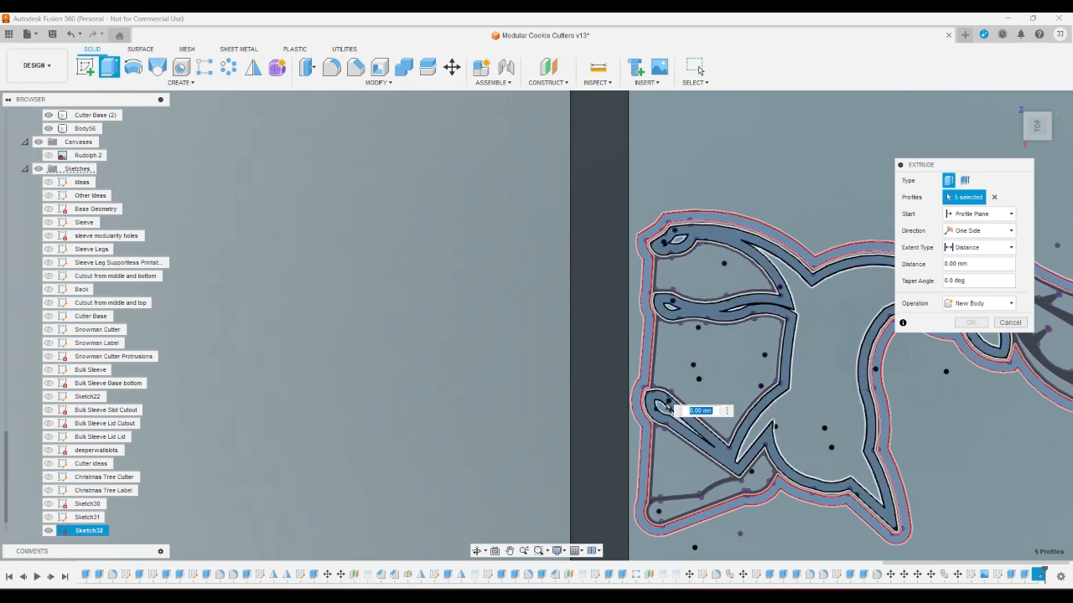
click(1011, 324)
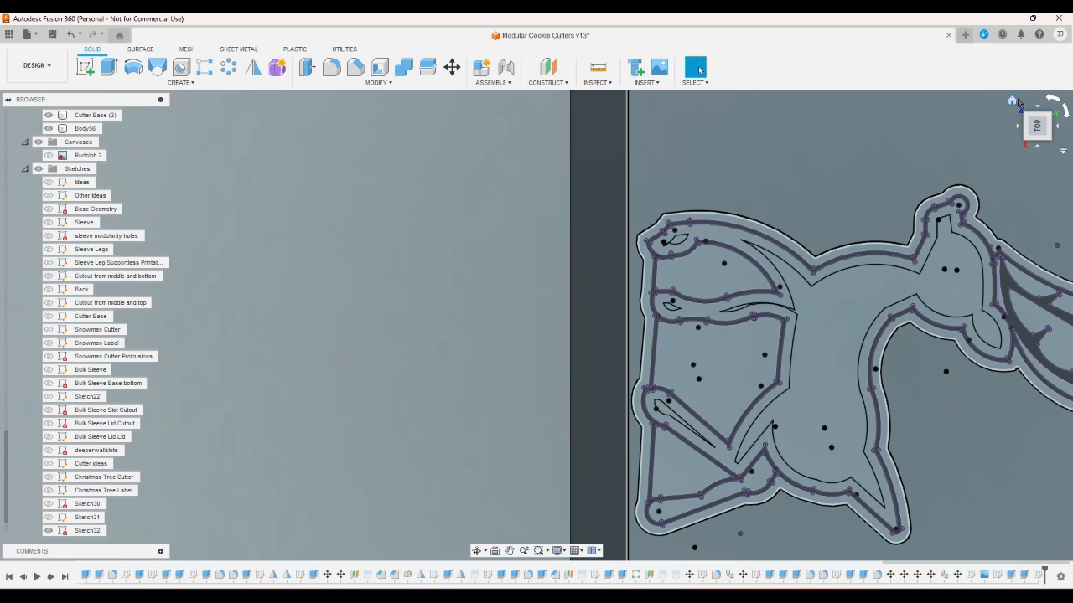
click(1013, 101)
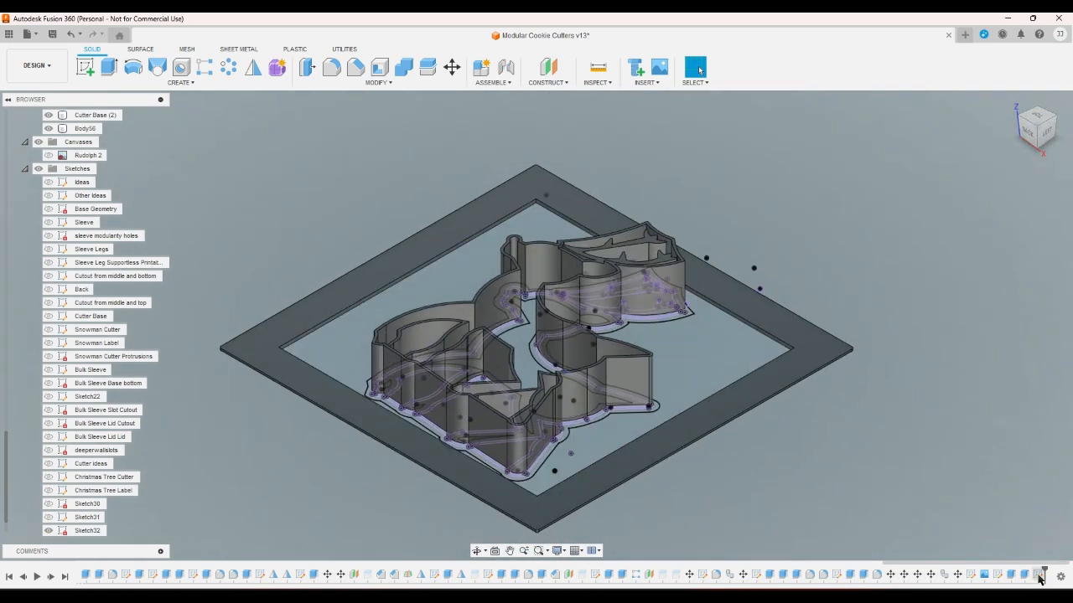
Step: Reopen the wrapper sketch and offset the triangular opening between the hind legs inward by the wrapper parameter
double_click(1039, 576)
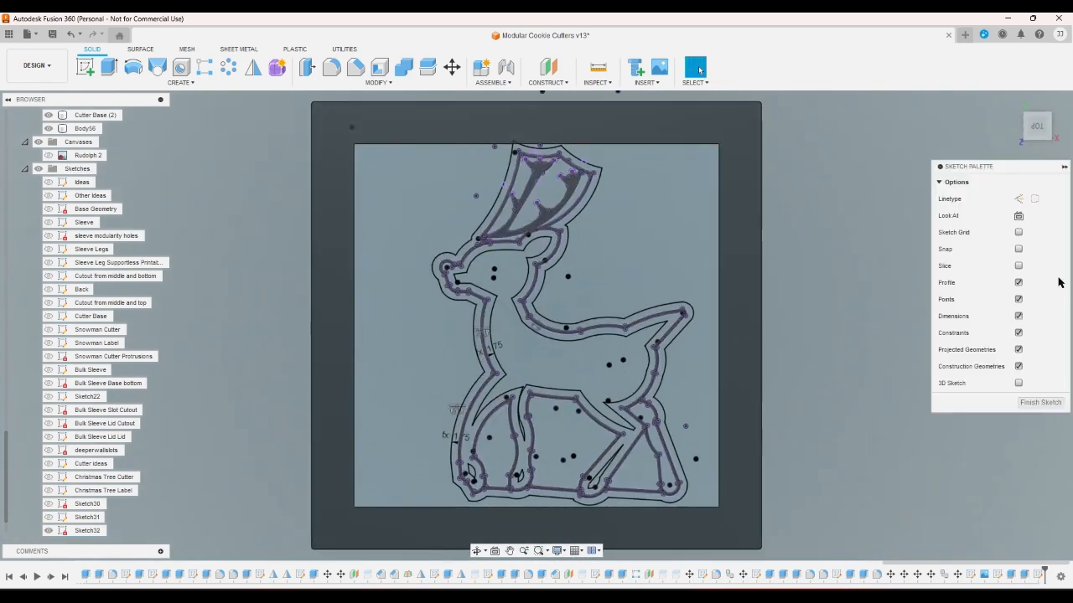
click(523, 67)
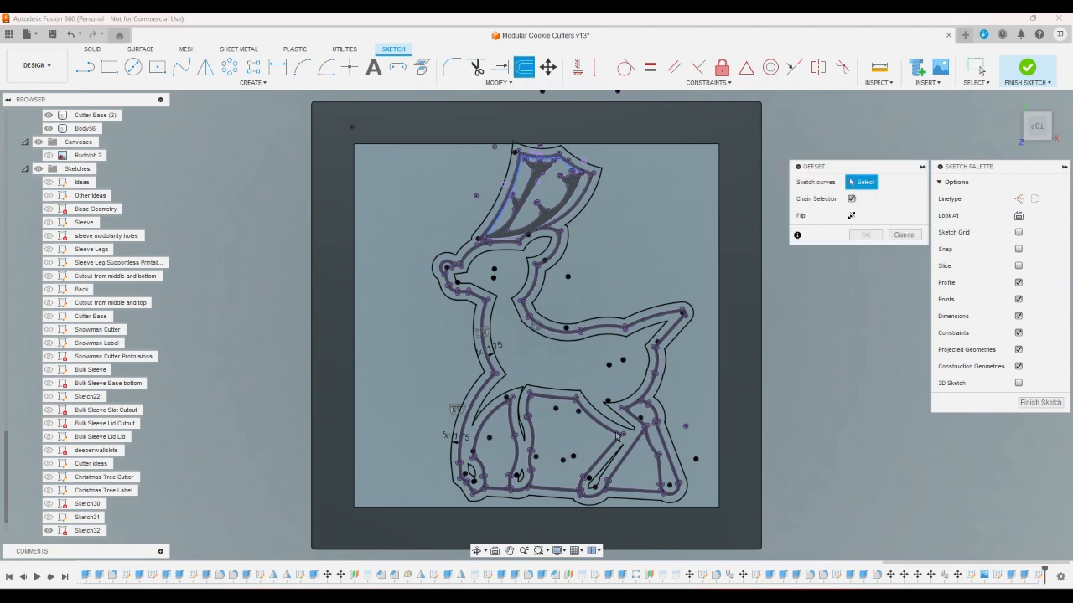
click(657, 476)
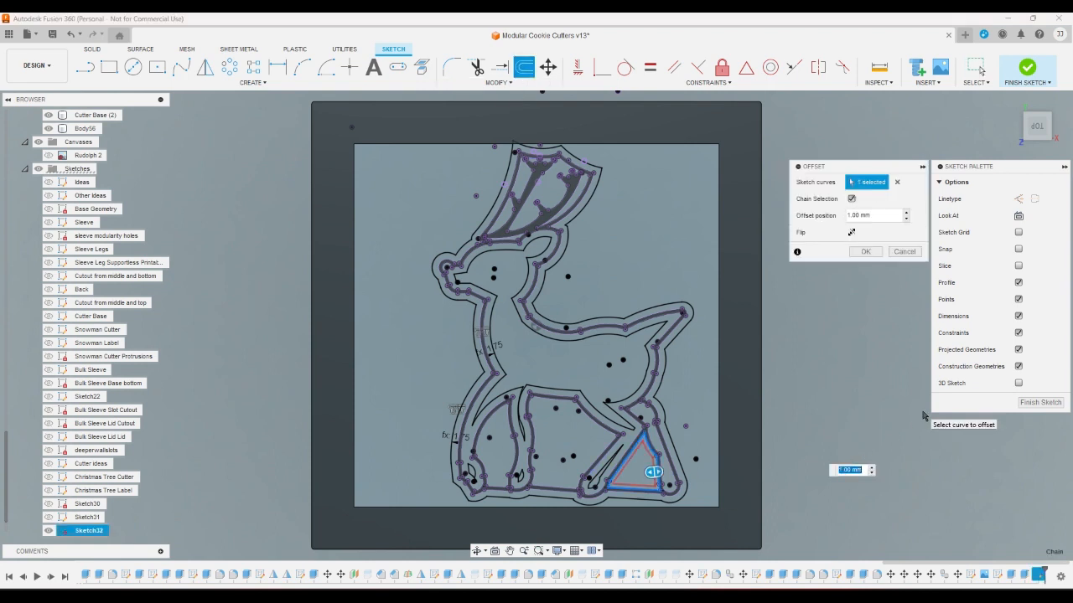
text(w)
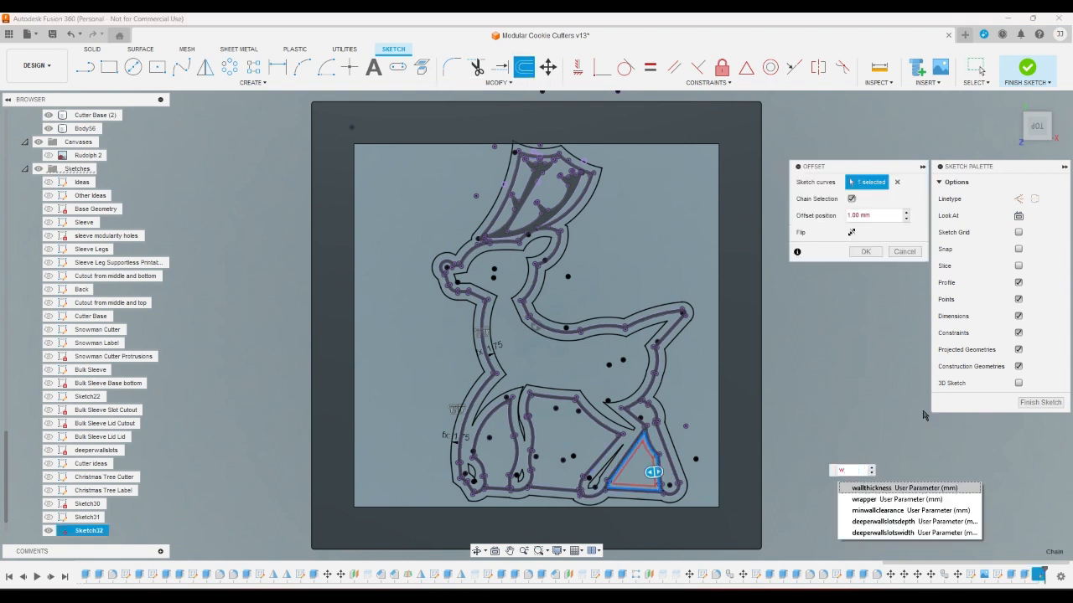
click(868, 510)
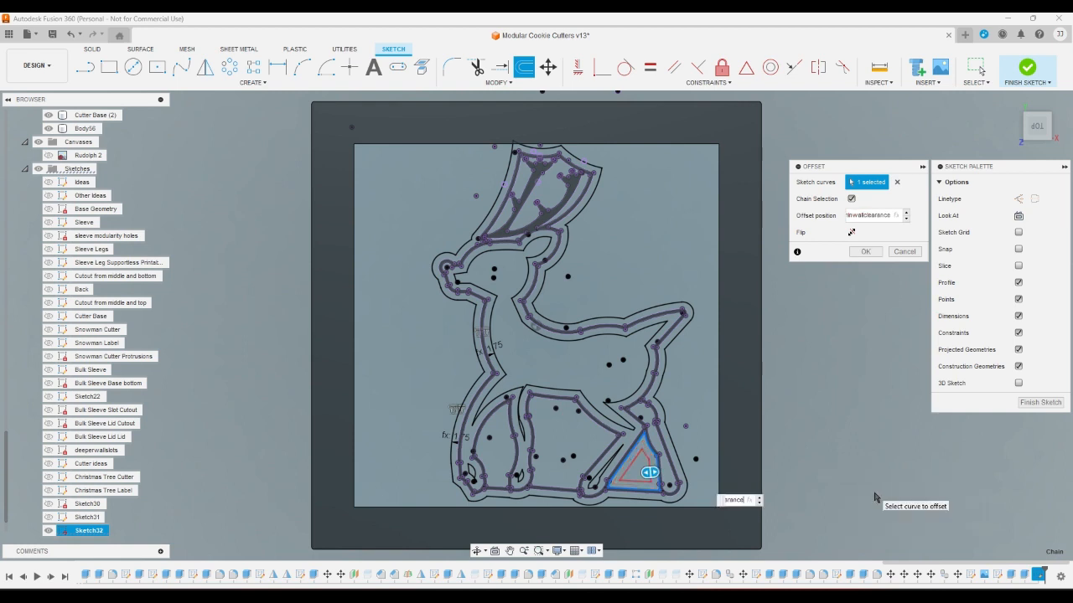
key(BackSpace)
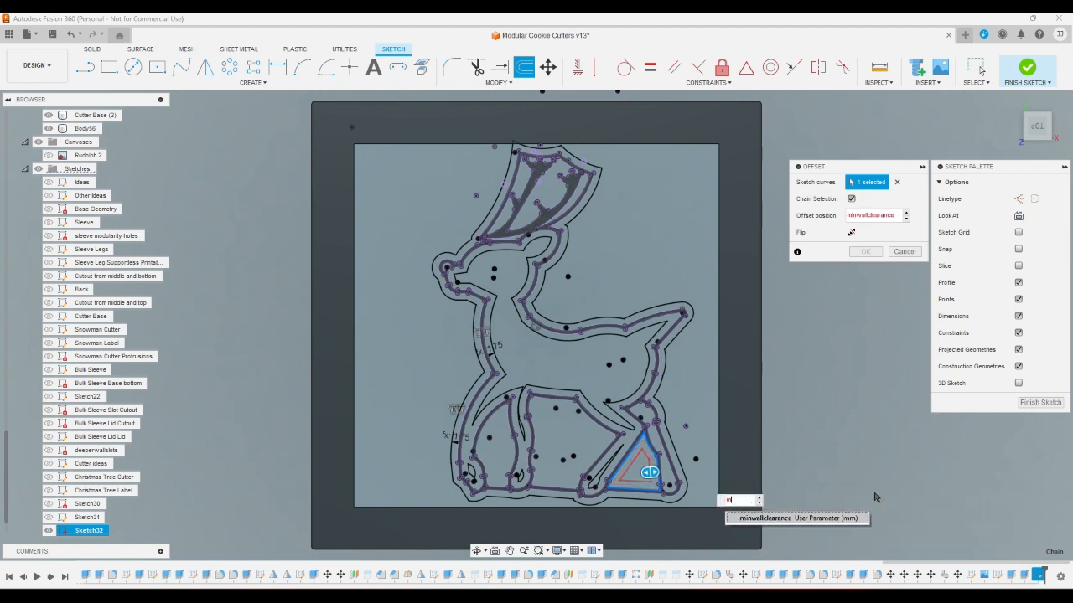
key(BackSpace)
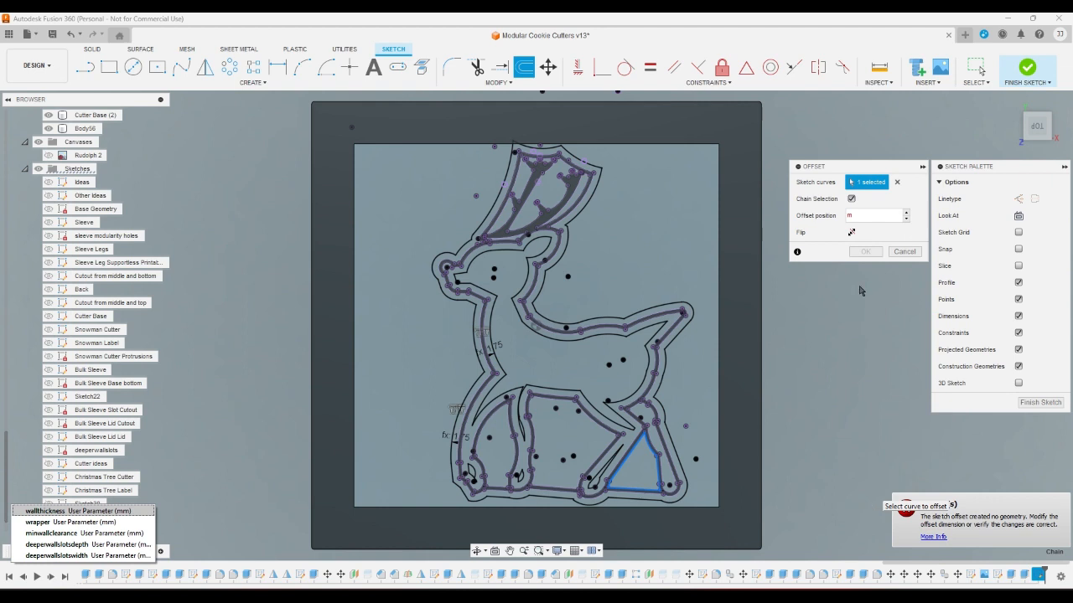
click(860, 216)
text(wrapper)
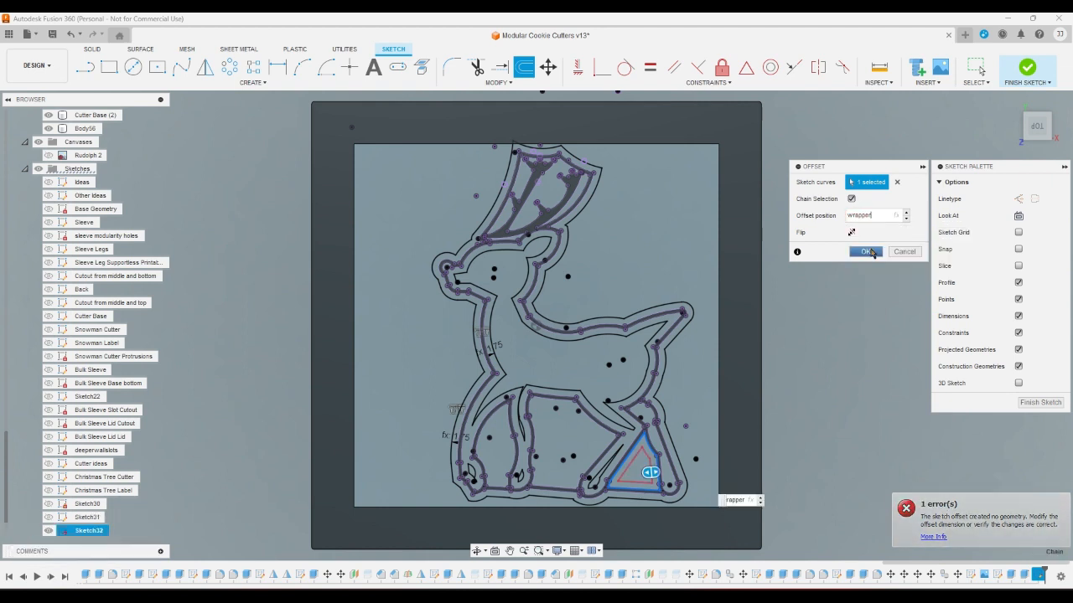
click(865, 252)
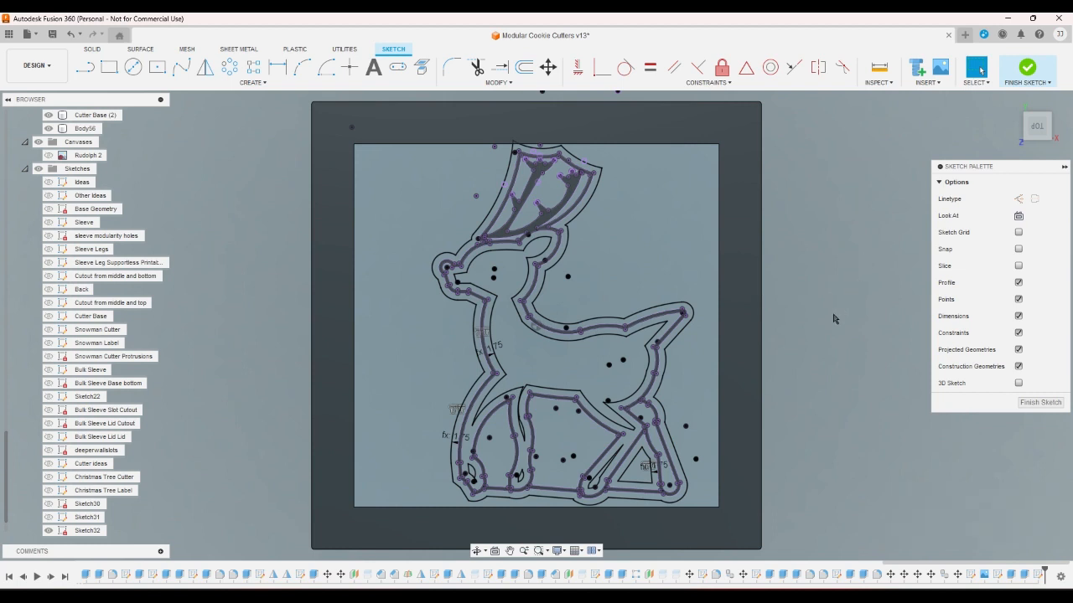
Step: Offset the outline of the large opening under the belly inward by the wrapper parameter
click(524, 67)
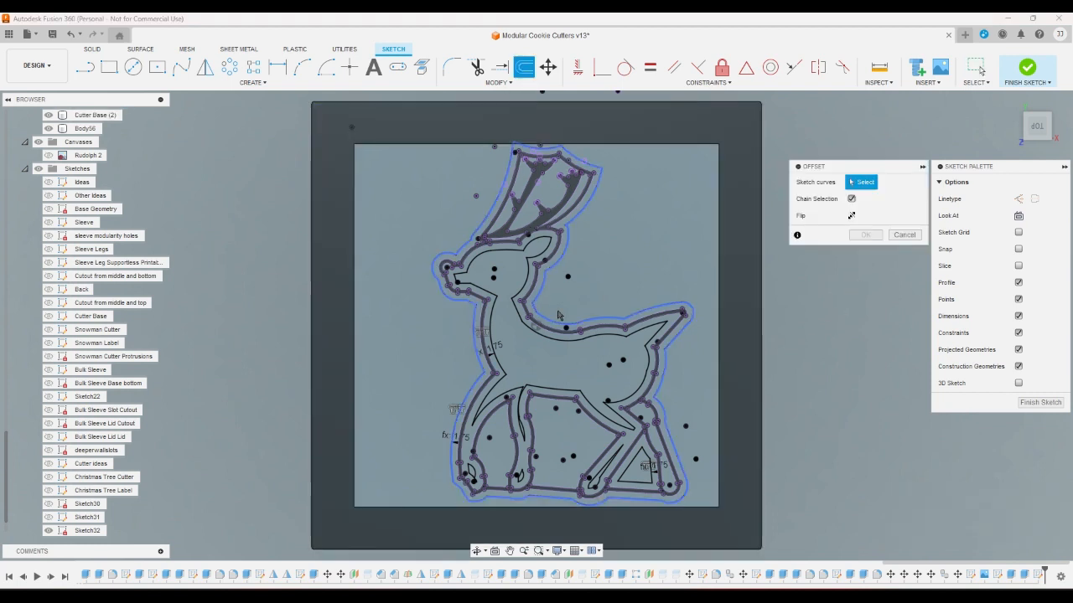
click(585, 419)
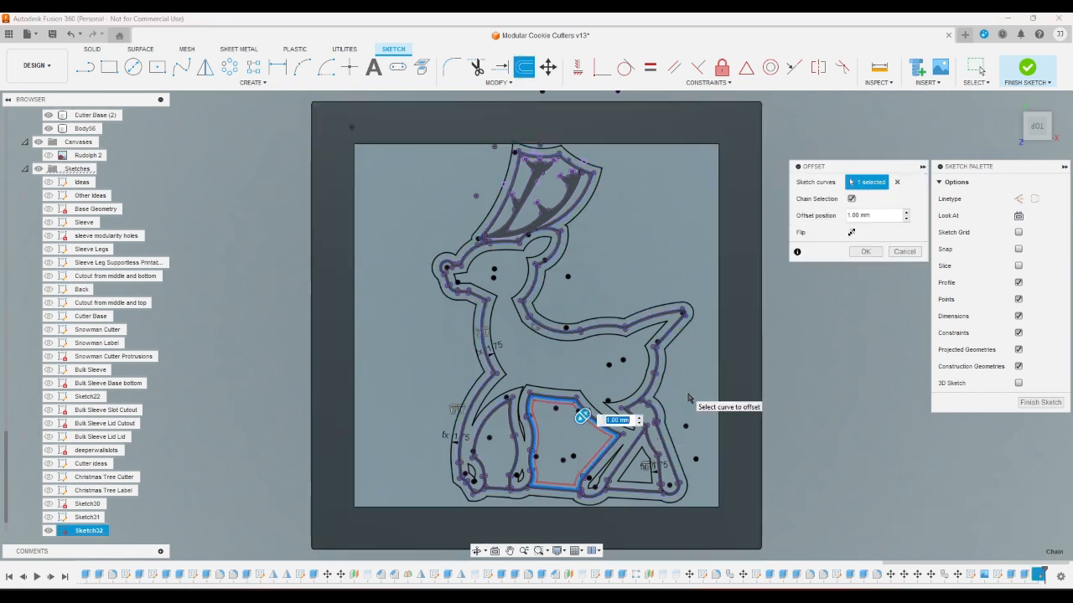
text(w)
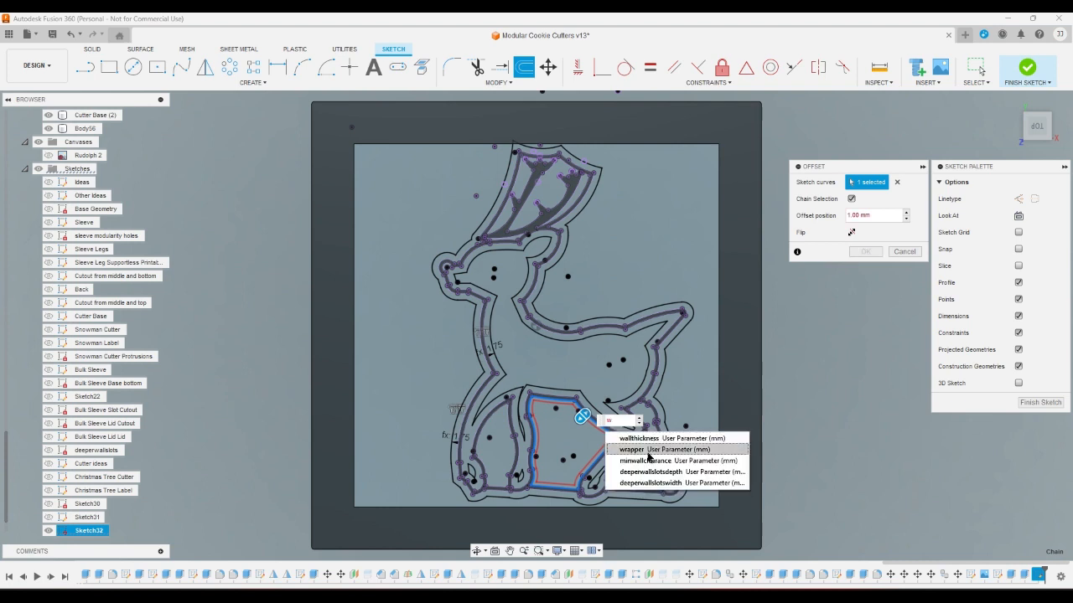
click(647, 450)
key(Return)
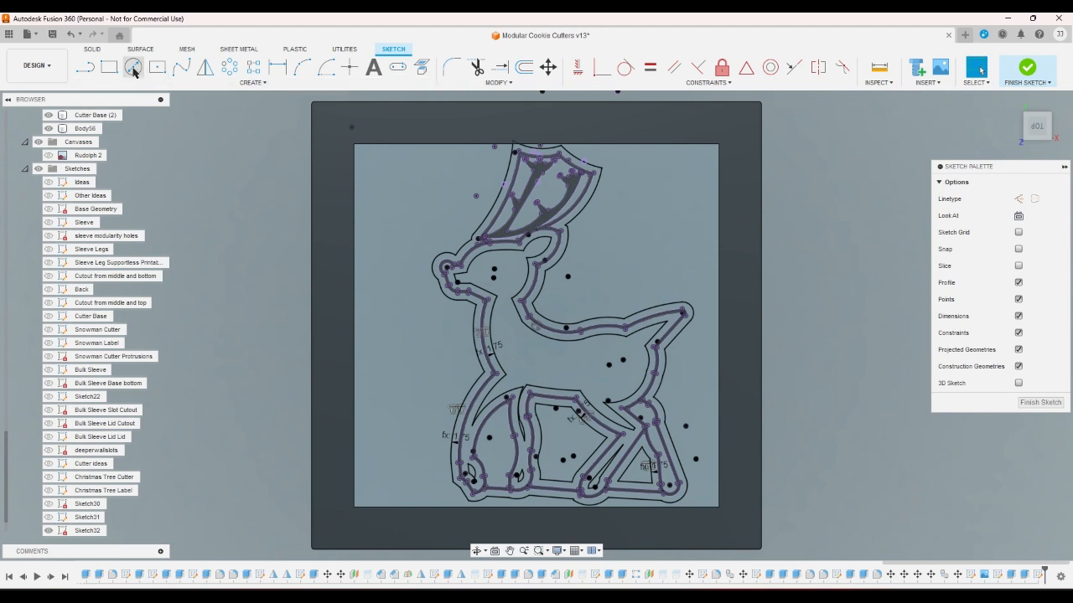
Step: Draw a vertical line about 6.5 mm long from the outer offset at the front hoof down to the frame's lower inner edge
click(85, 67)
scroll(429, 501, up, 1)
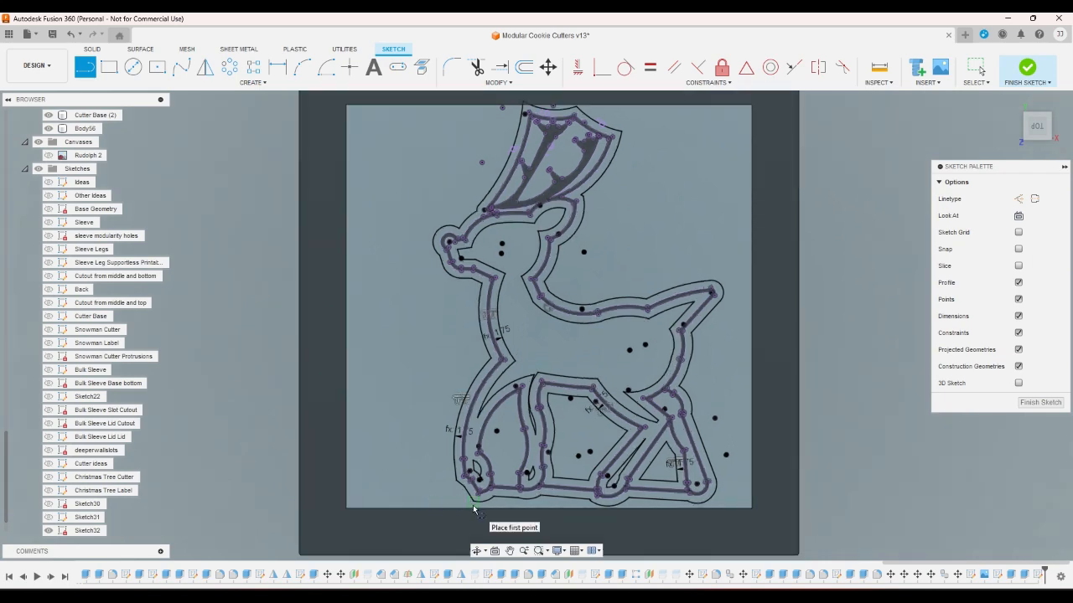
scroll(473, 509, up, 2)
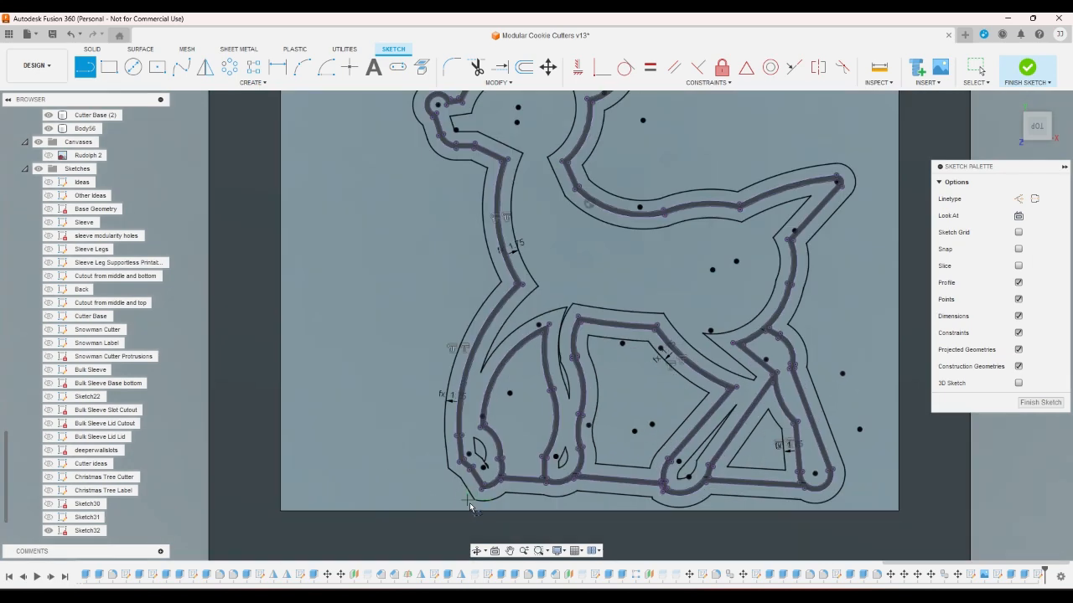
click(450, 456)
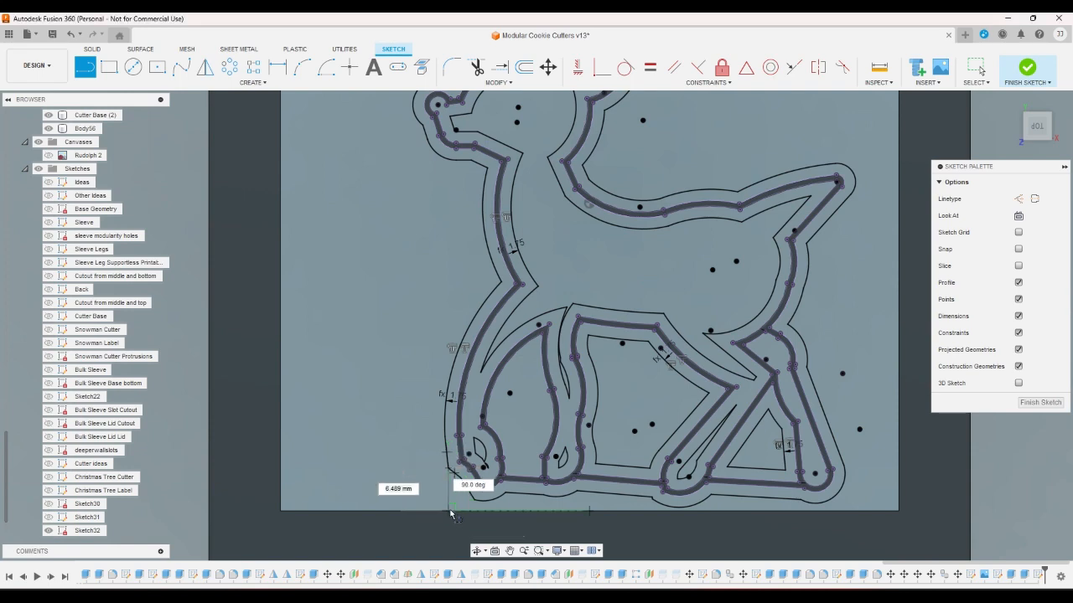
click(450, 512)
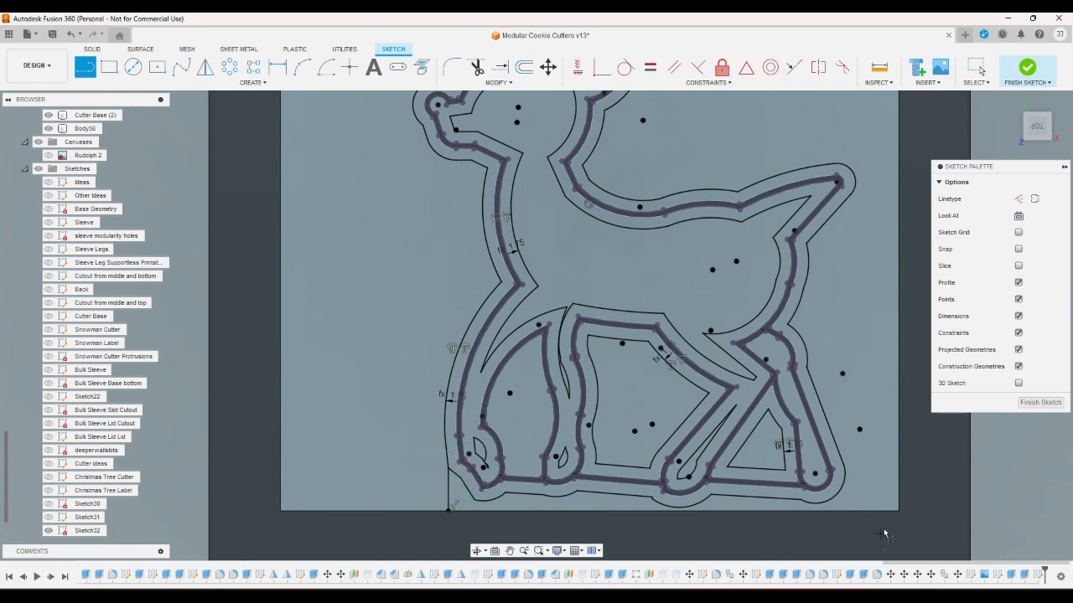
Step: Draw a vertical line about 6.9 mm long beside the rearmost hoof up from the frame's inner edge and make it tangent to the hoof's outer arc
scroll(867, 501, up, 5)
click(831, 434)
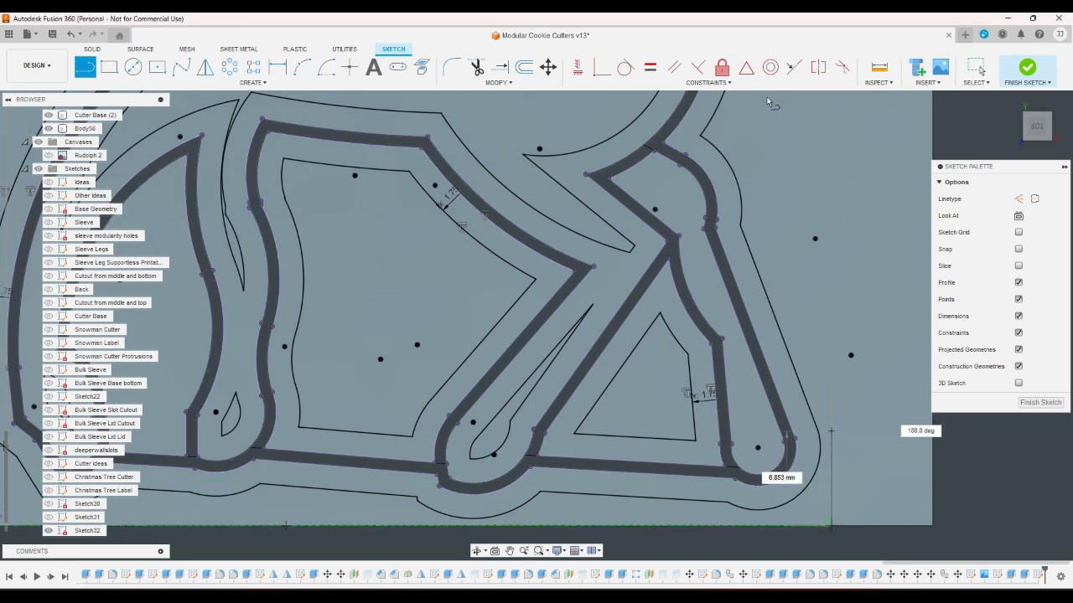
click(626, 67)
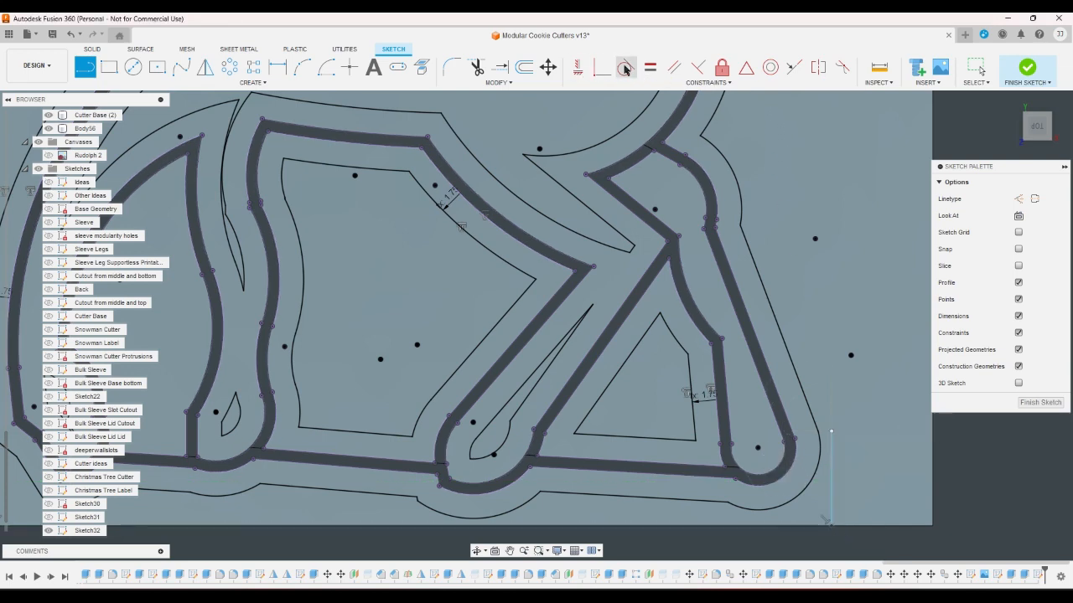
click(832, 461)
click(822, 456)
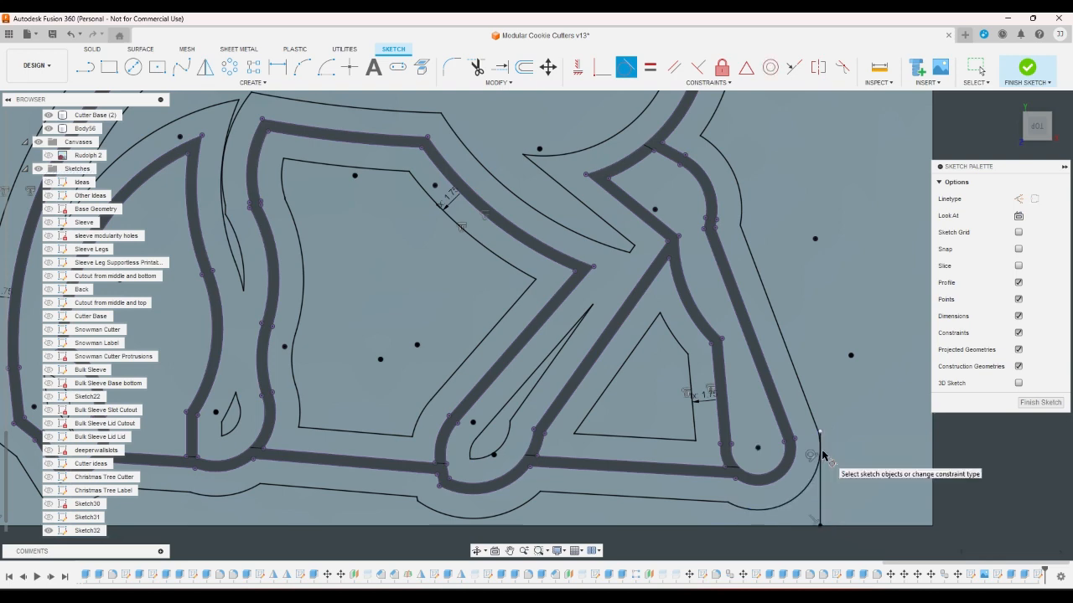
right_click(846, 450)
click(878, 451)
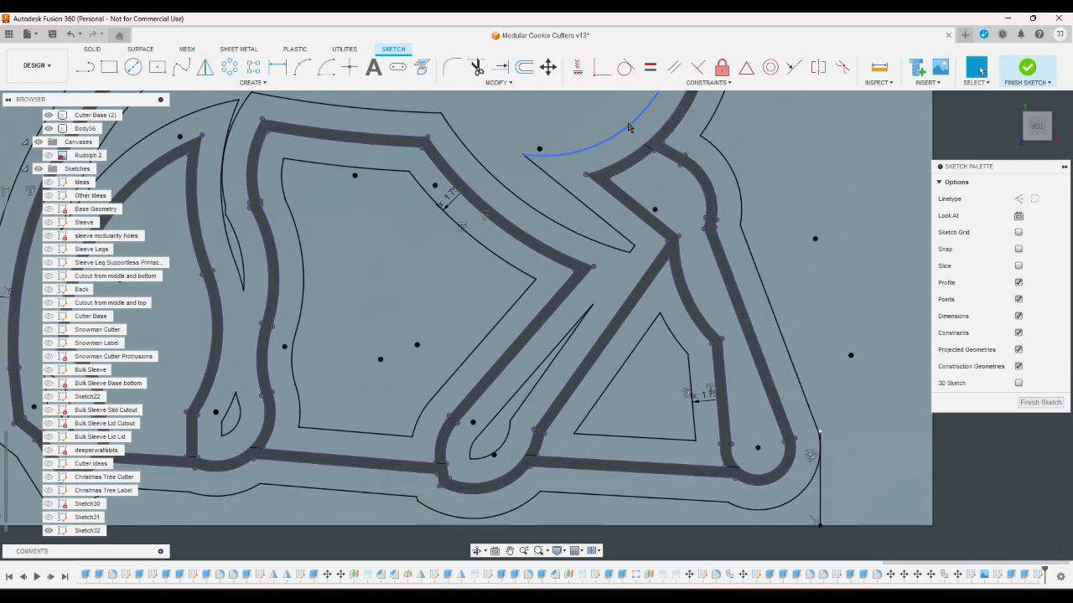
Step: Trim the part of the rear vertical line that extends above its tangent point on the hoof arc
click(476, 67)
scroll(838, 453, up, 5)
scroll(782, 401, up, 2)
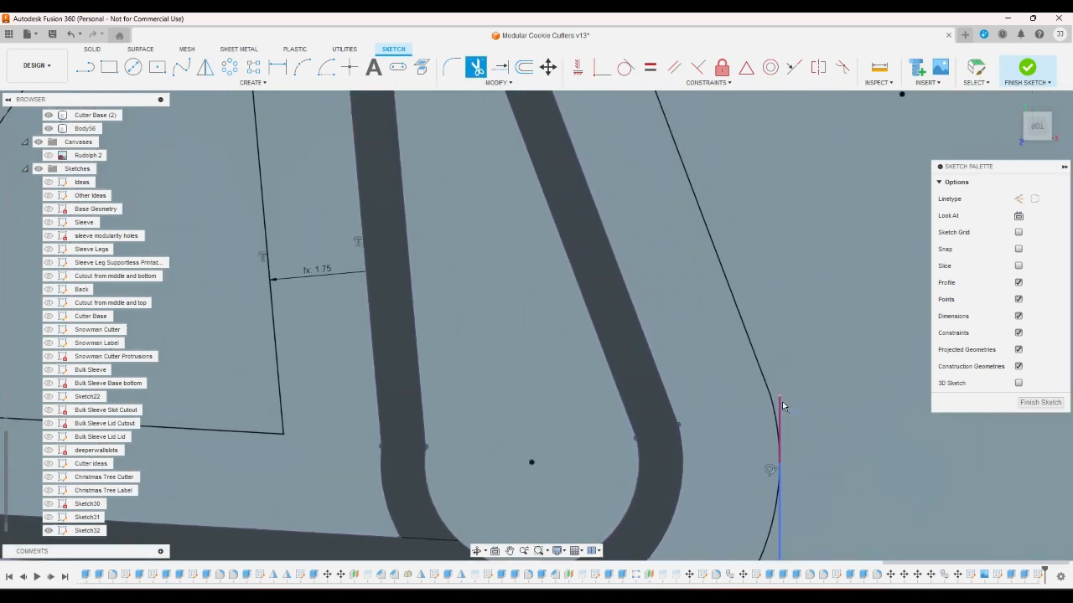
scroll(795, 406, down, 5)
scroll(795, 406, down, 5)
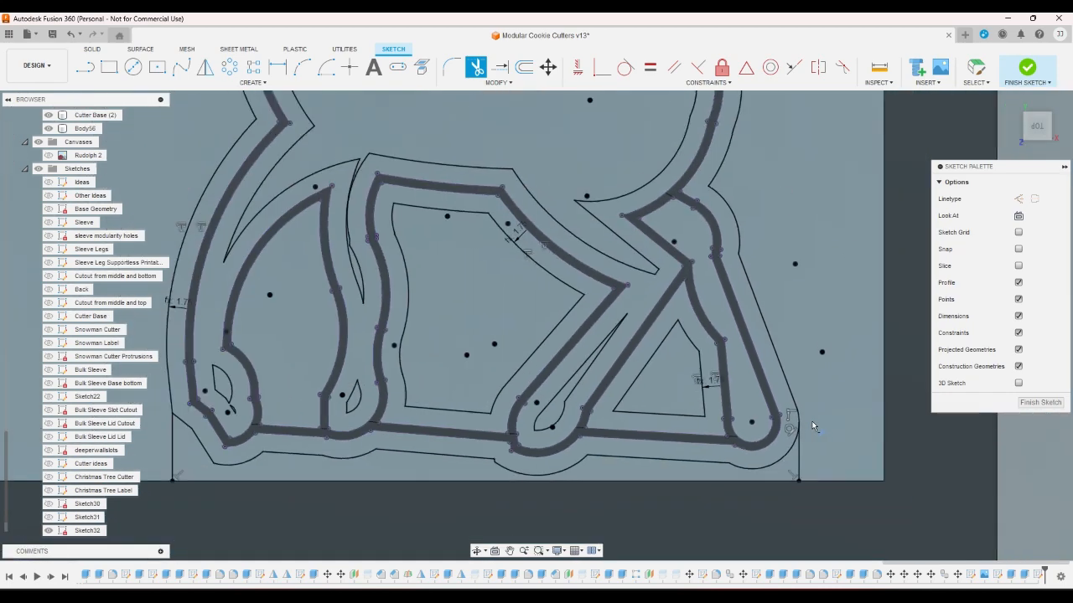
Step: Draw two horizontal lines, about 24 mm and 27.5 mm long, from just above and below the snout to the frame's inner edge
scroll(769, 432, down, 3)
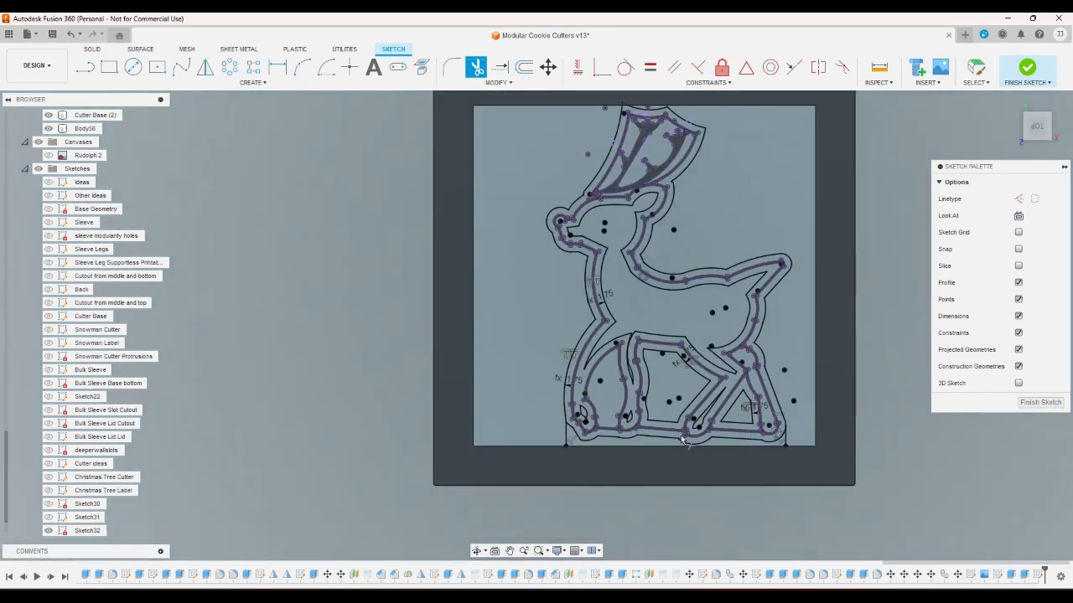
scroll(514, 422, up, 2)
scroll(517, 416, down, 2)
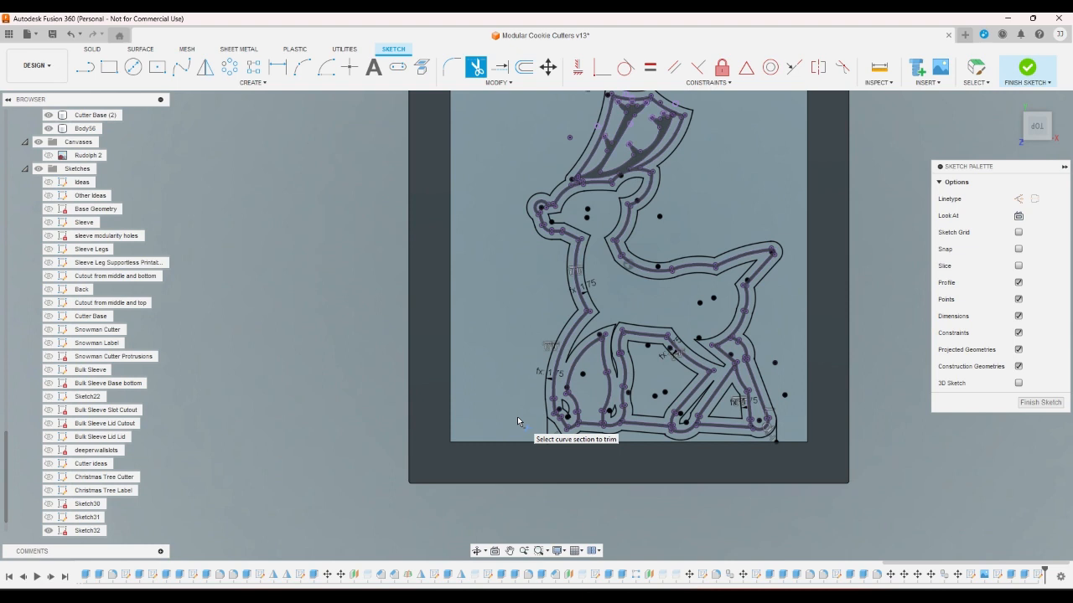
scroll(517, 417, down, 2)
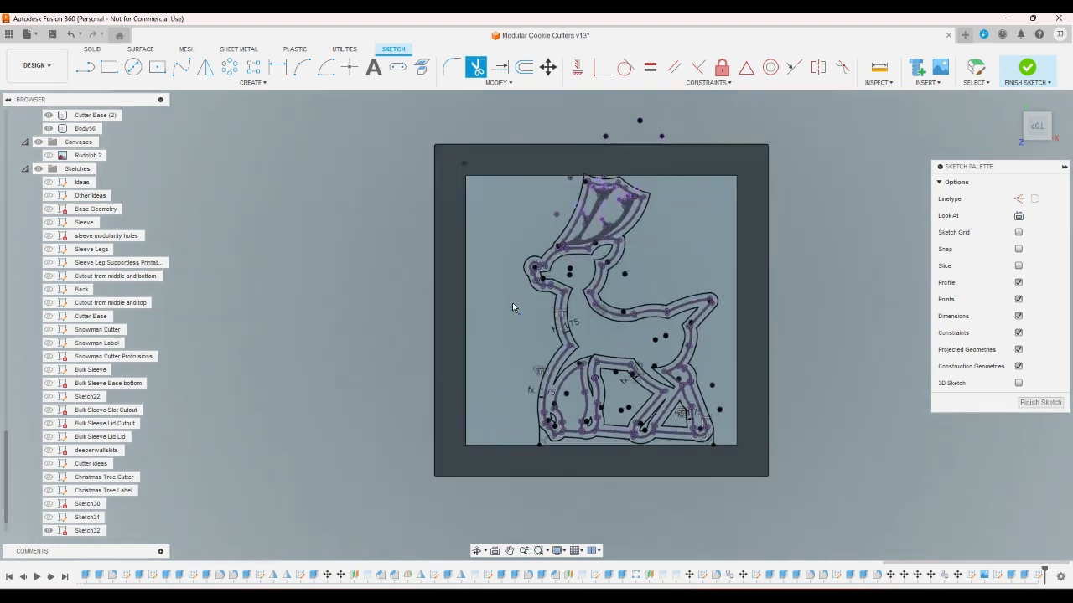
key(l)
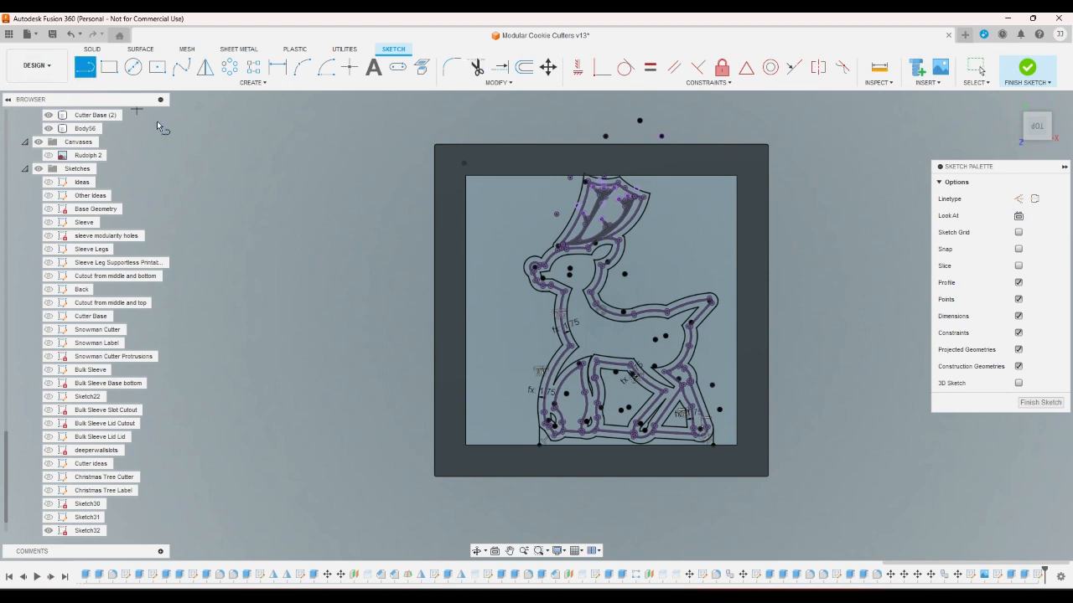
scroll(506, 289, up, 2)
scroll(502, 286, up, 2)
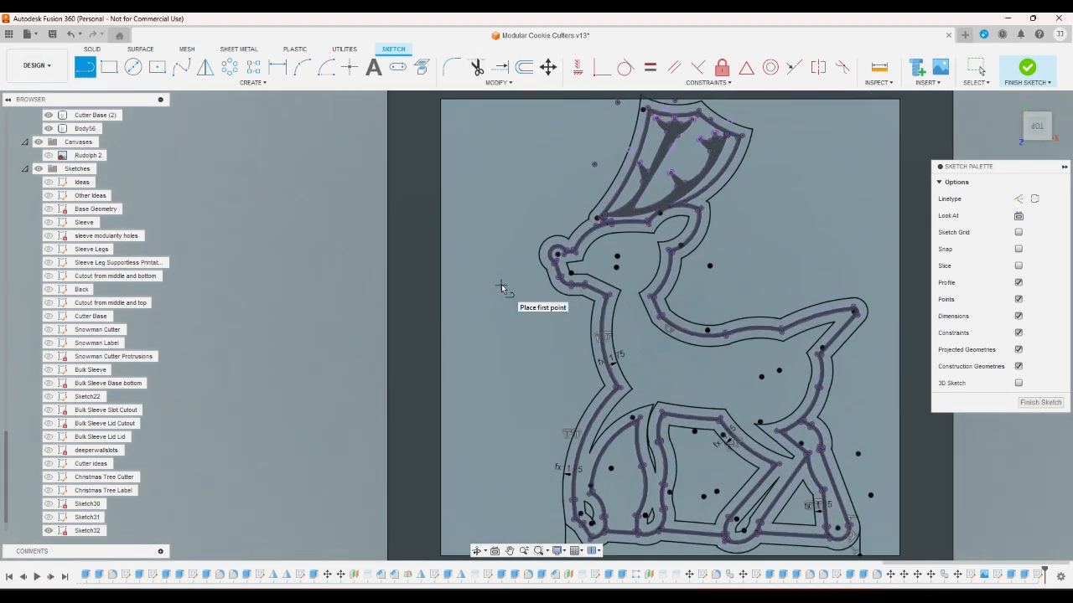
click(559, 229)
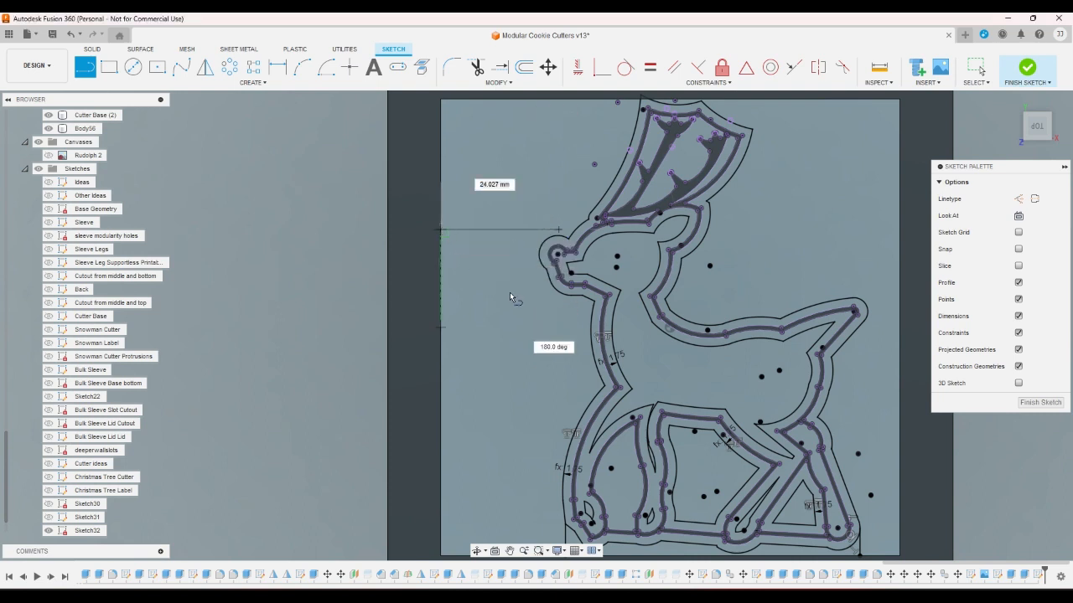
click(576, 300)
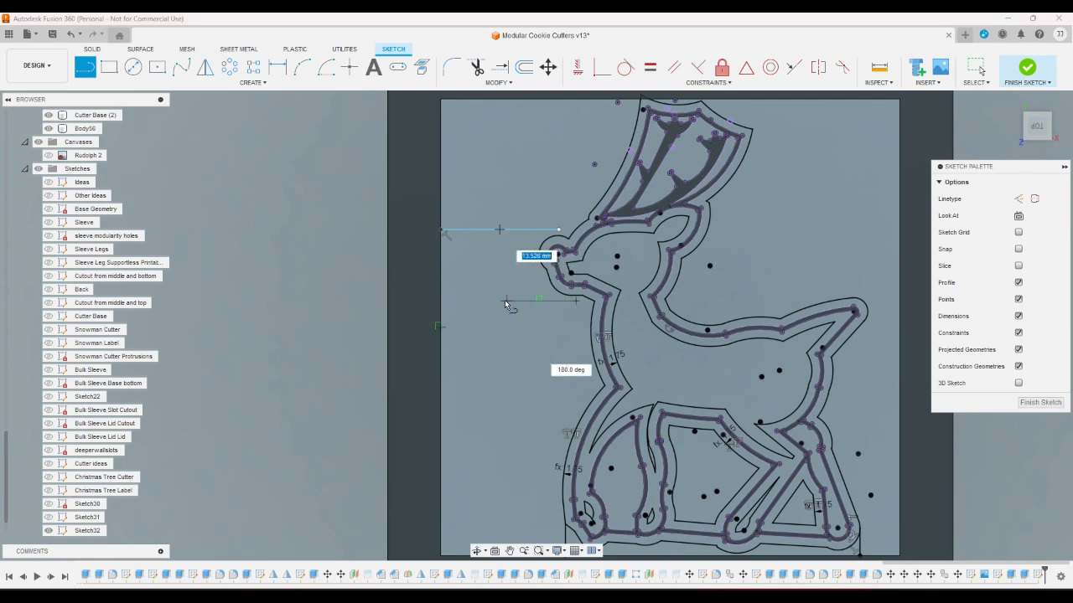
click(441, 301)
Step: Draw a line about 10.8 mm long from the tail tip's outer offset to the frame's inner edge, continuing the tail's lower edge at 47.9 degrees
scroll(441, 301, down, 3)
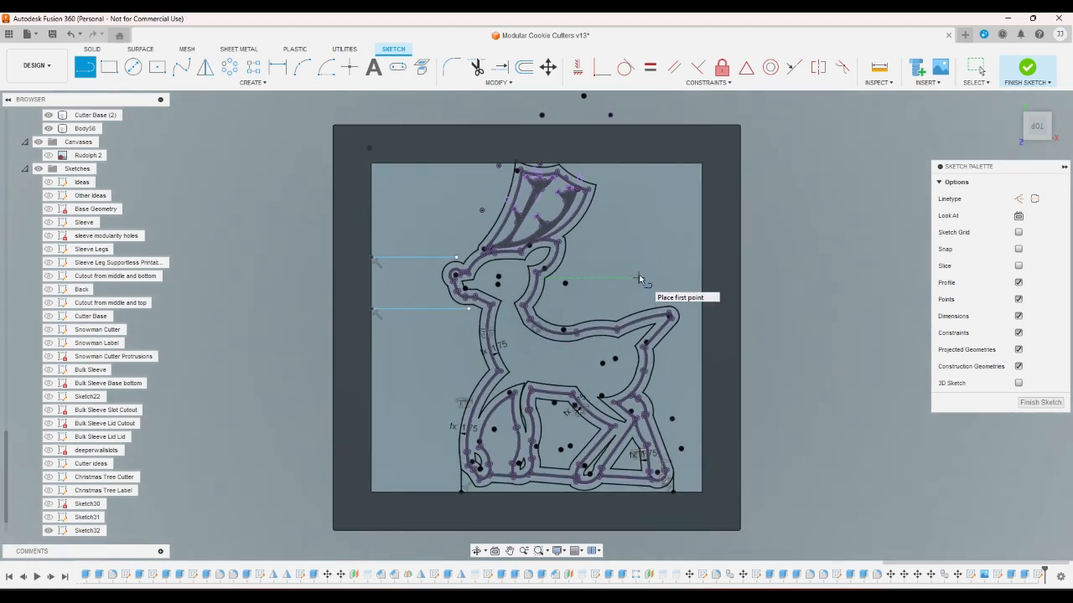
scroll(686, 330, up, 5)
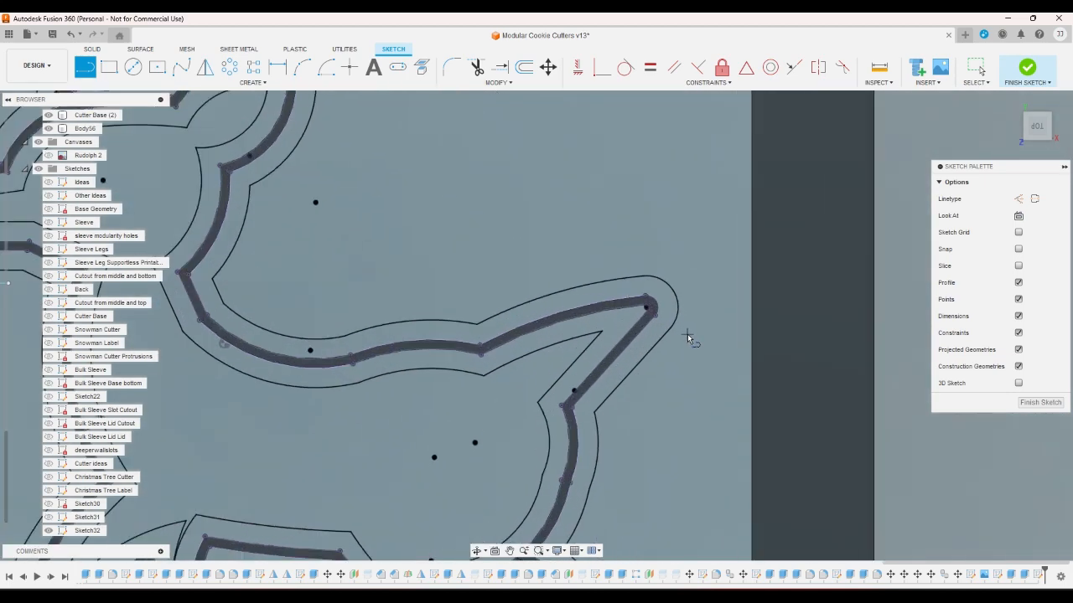
scroll(687, 333, up, 2)
click(662, 327)
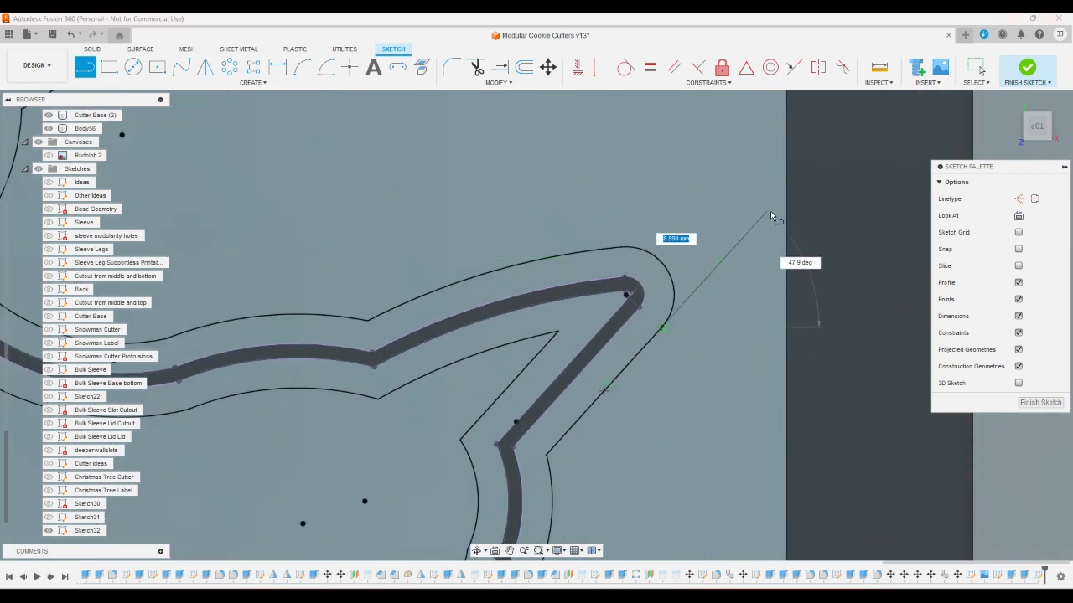
click(787, 191)
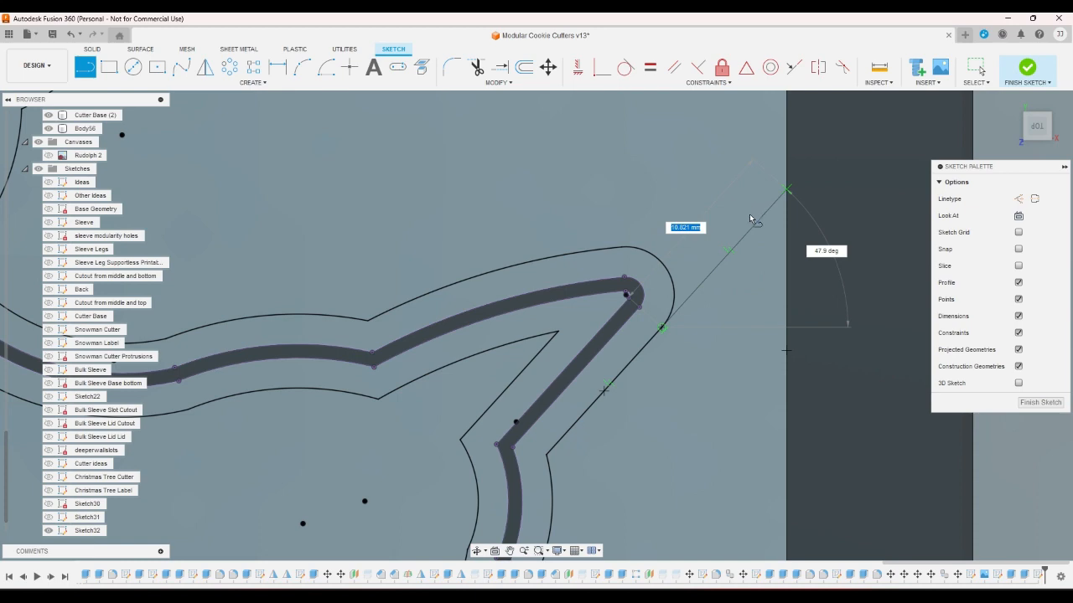
key(Escape)
Step: Draw a slanted line about 28.6 mm long from just above the back near the tail to the frame's inner edge
scroll(586, 251, down, 3)
scroll(577, 253, up, 5)
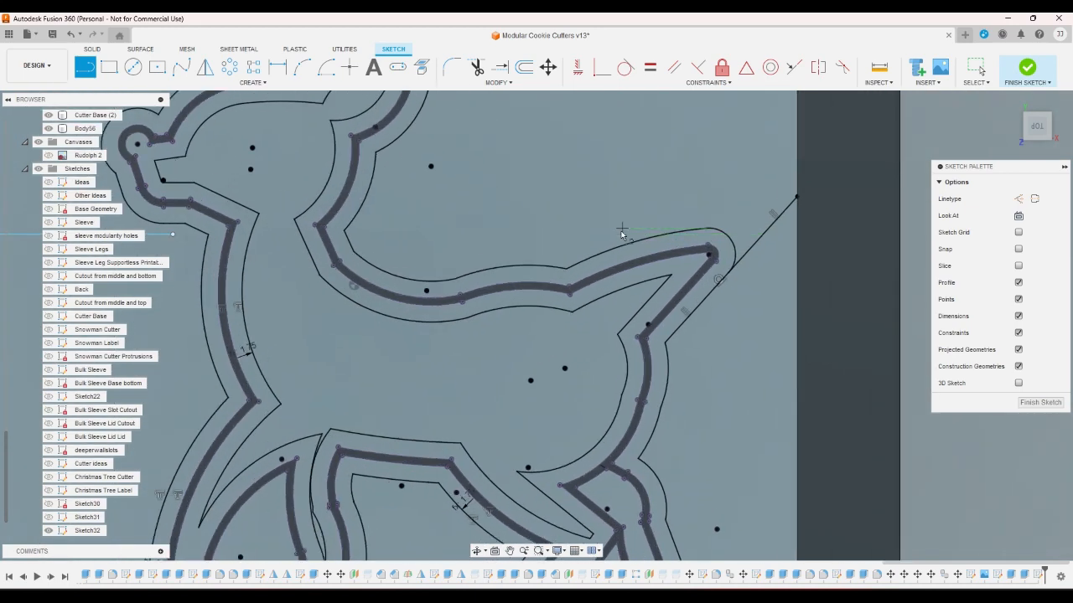
scroll(576, 253, down, 3)
click(558, 254)
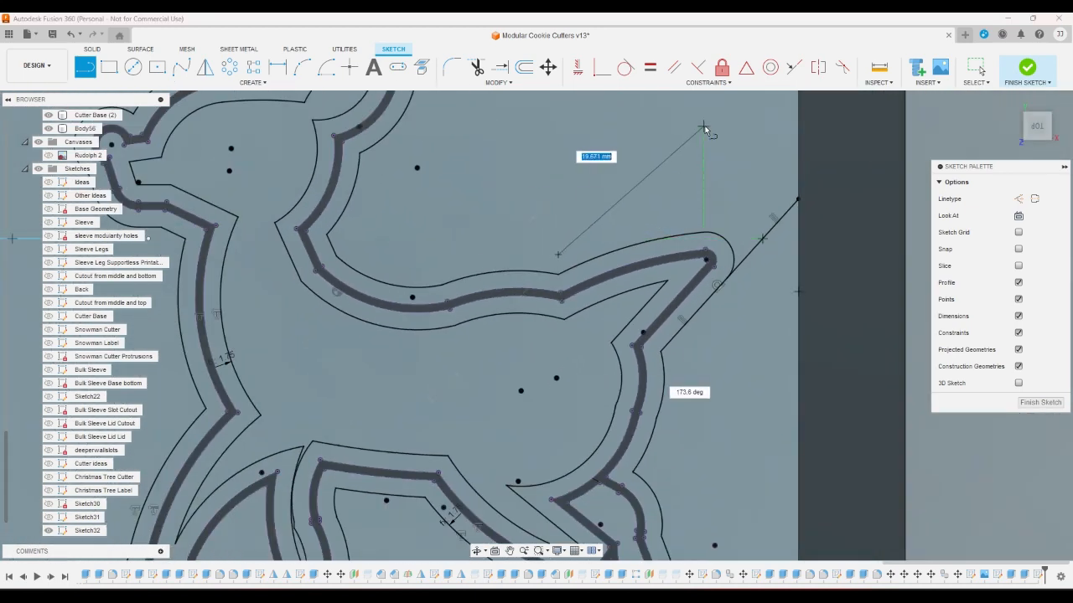
click(797, 109)
Step: Make the slanted line parallel to the tail line and move its lower end to the offset outline's corner where back meets tail
click(674, 67)
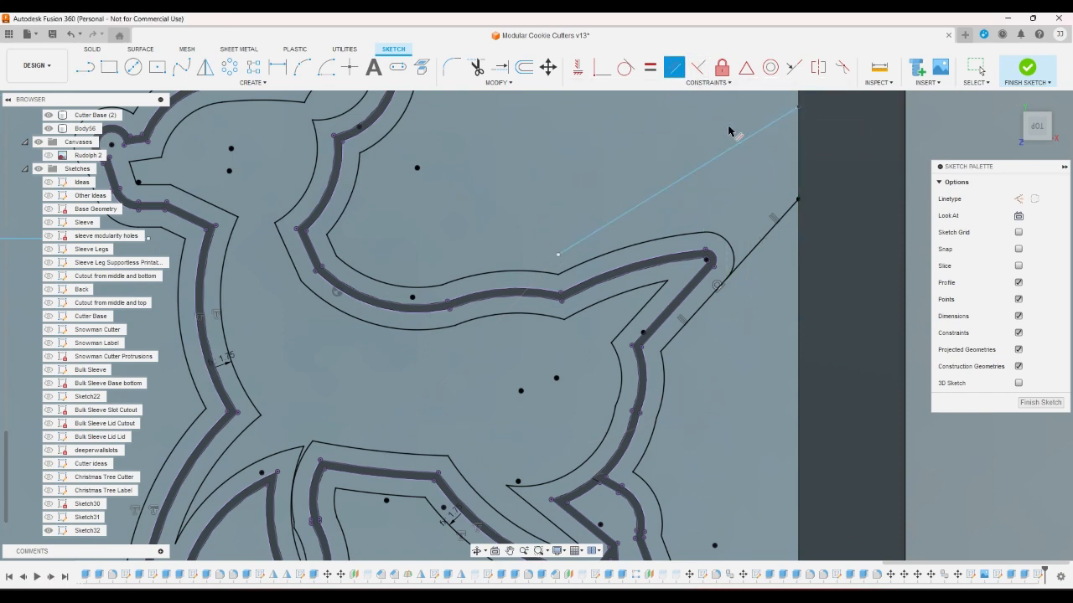
click(737, 144)
click(737, 144)
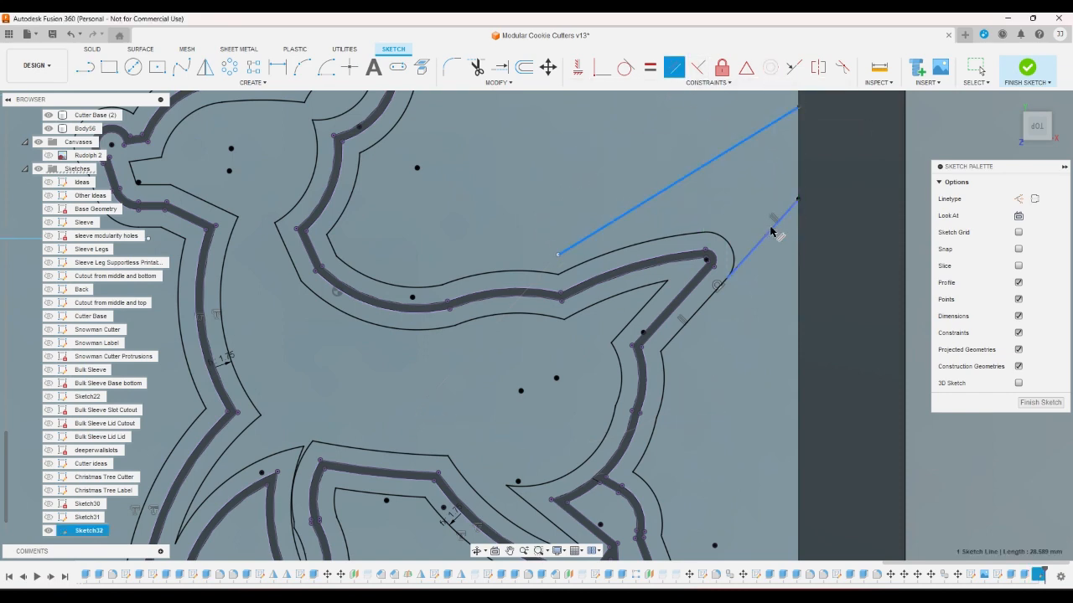
click(763, 229)
right_click(764, 225)
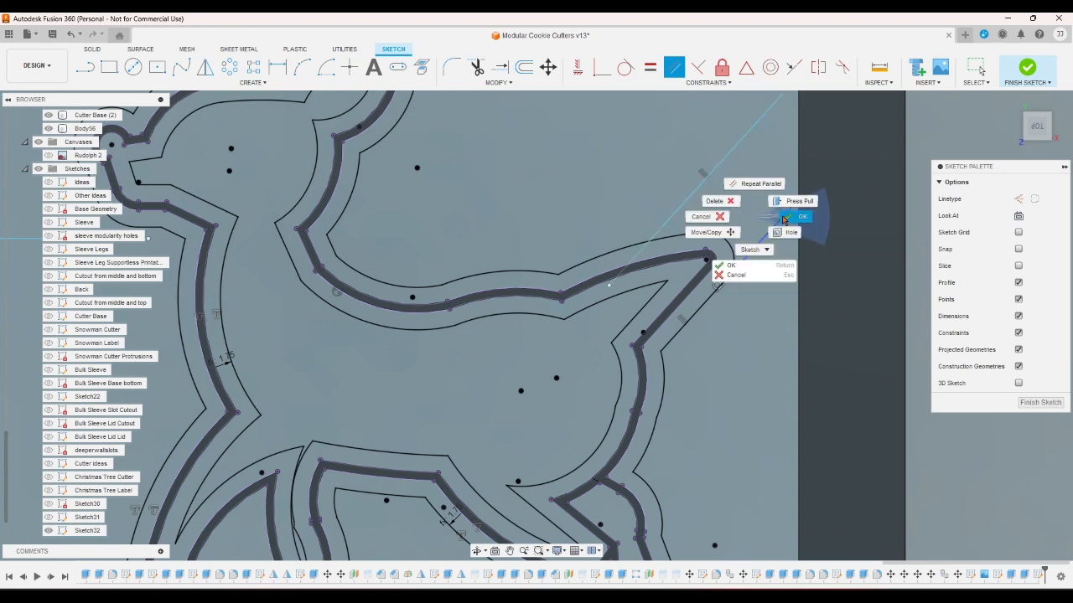
key(Escape)
scroll(662, 285, up, 3)
drag(576, 288, 507, 266)
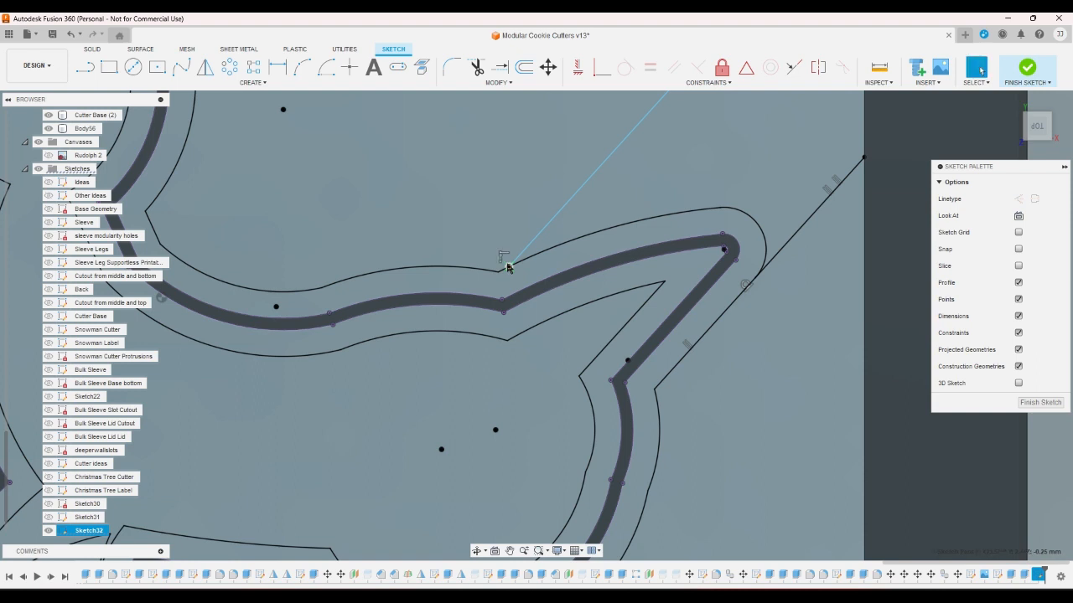
scroll(508, 266, down, 8)
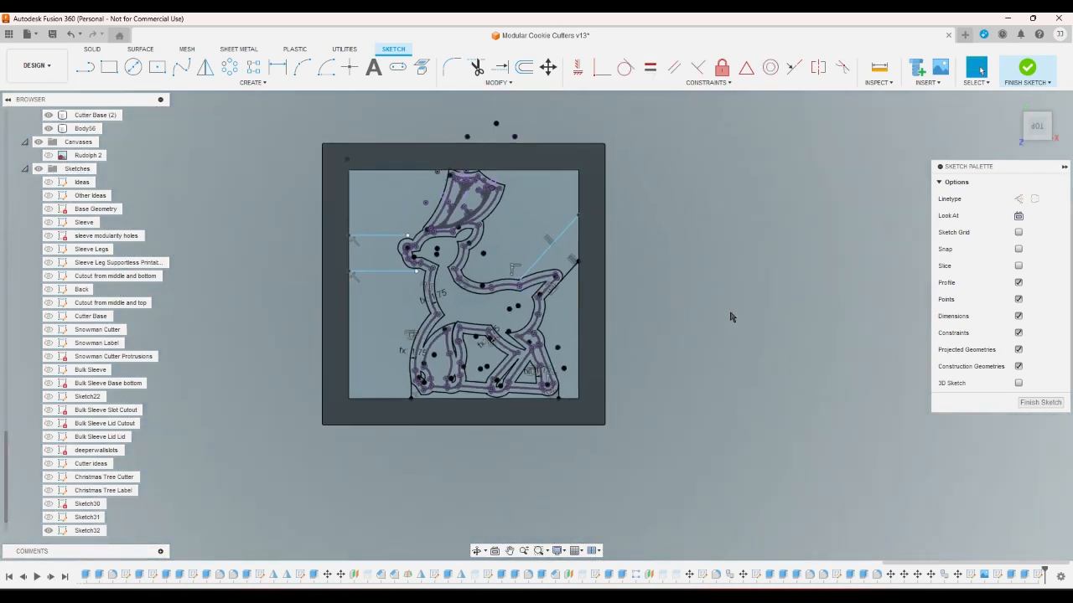
Step: Make the upper horizontal line tangent to the nose's outer arc and the lower one tangent to the jaw's outer arc
scroll(512, 268, up, 5)
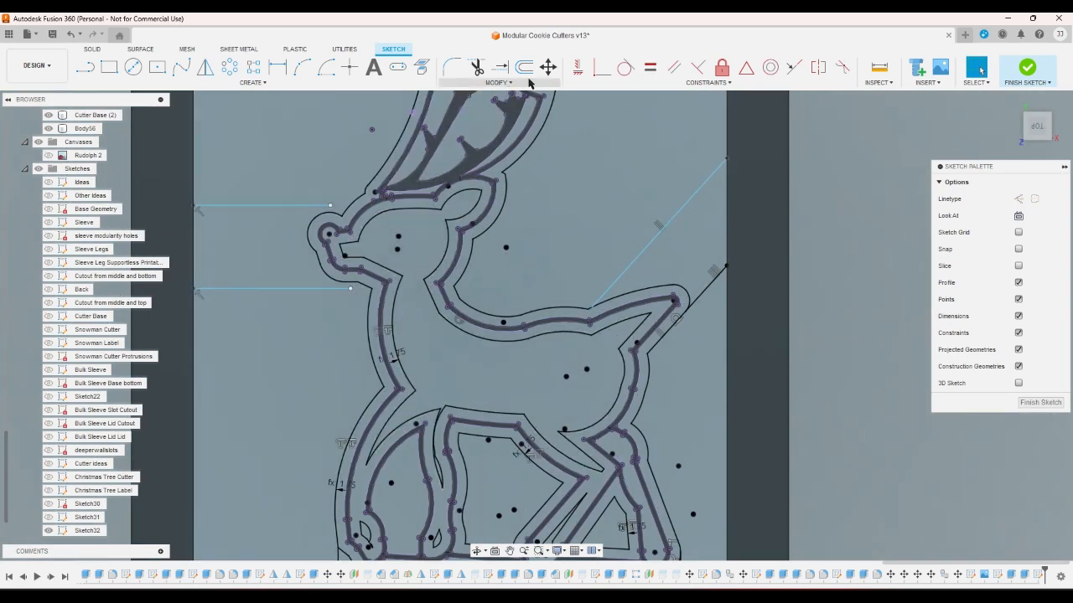
click(795, 72)
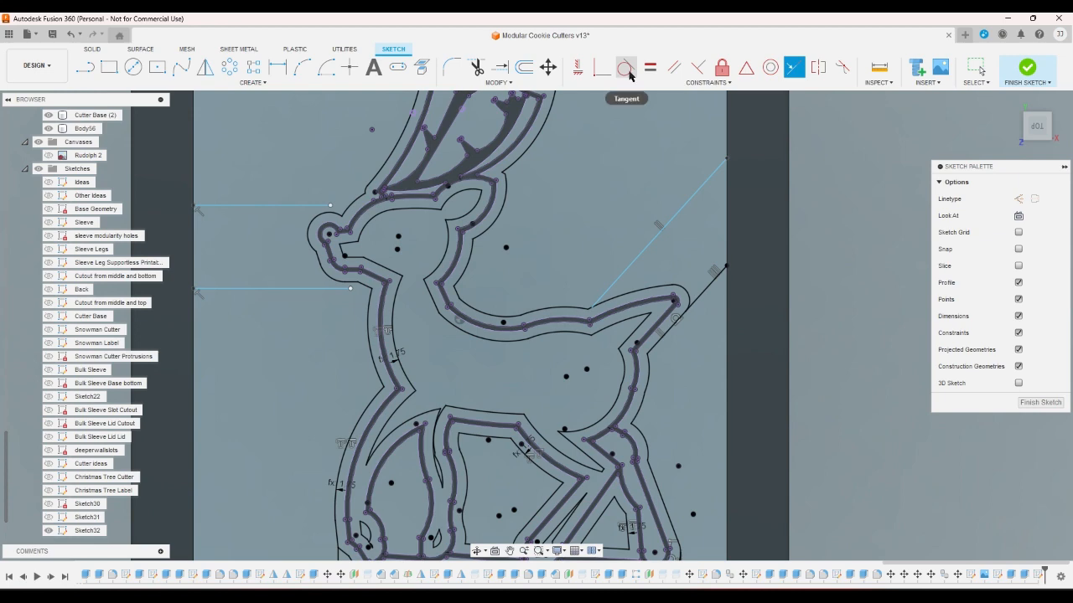
click(626, 69)
scroll(303, 181, up, 3)
click(334, 217)
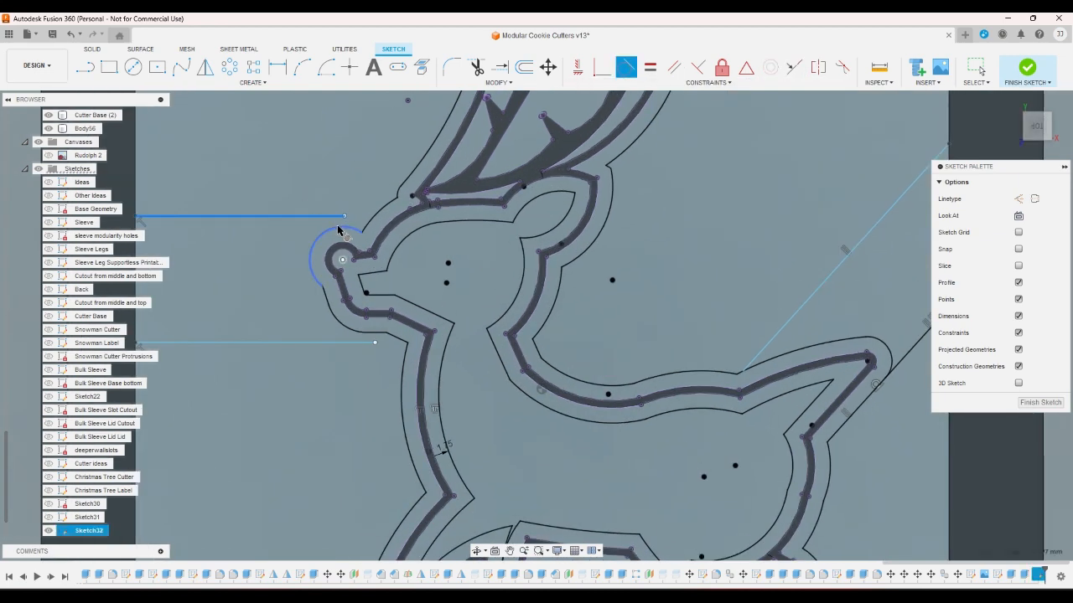
click(339, 229)
click(360, 342)
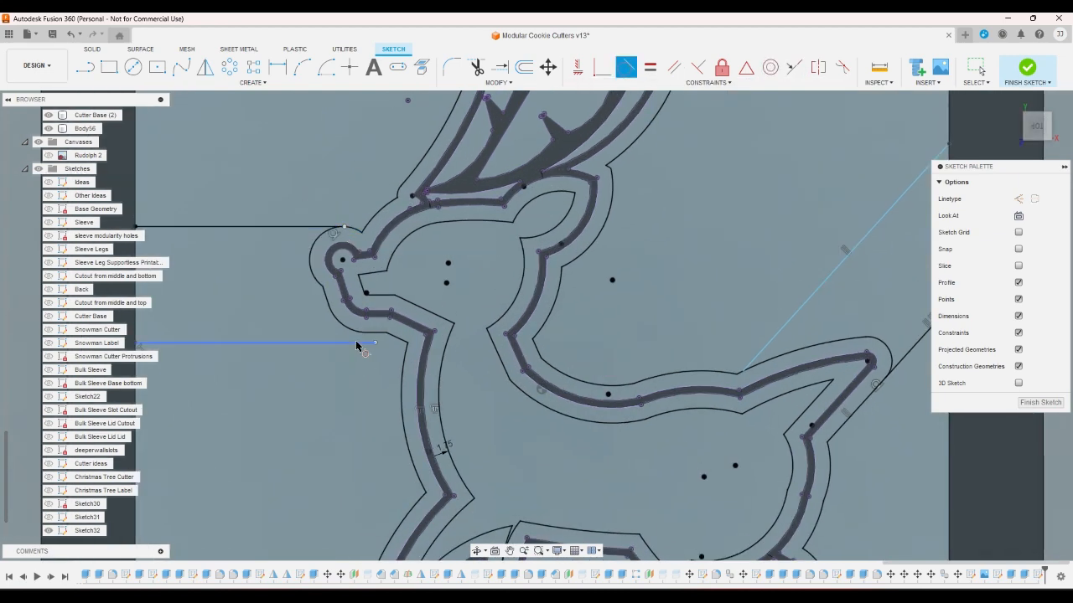
click(352, 331)
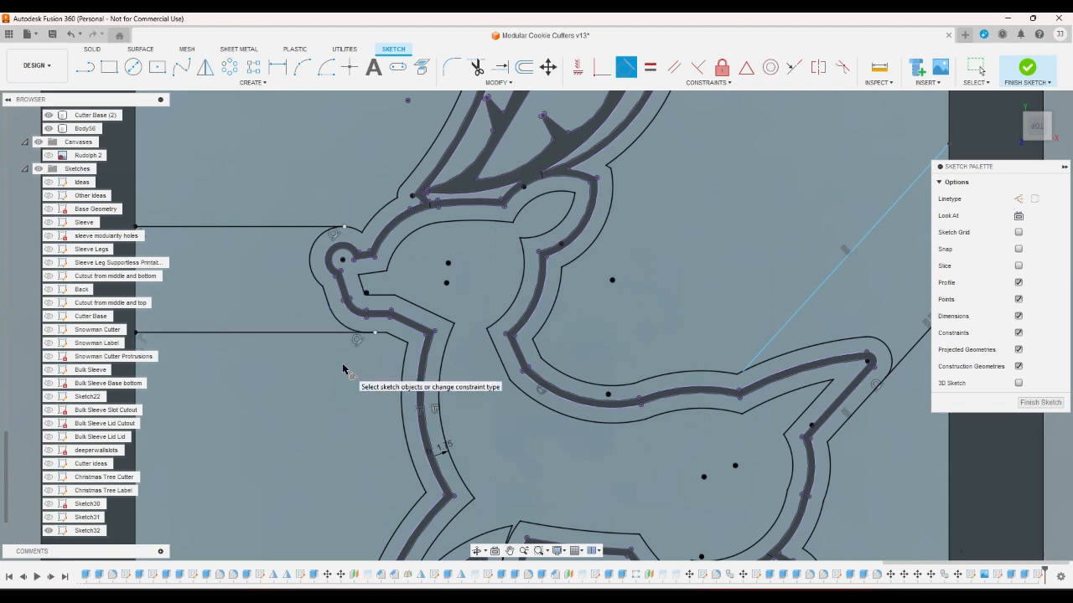
key(Escape)
Step: Trim the end of the upper horizontal line that extends past its tangent point on the nose arc
scroll(336, 369, up, 10)
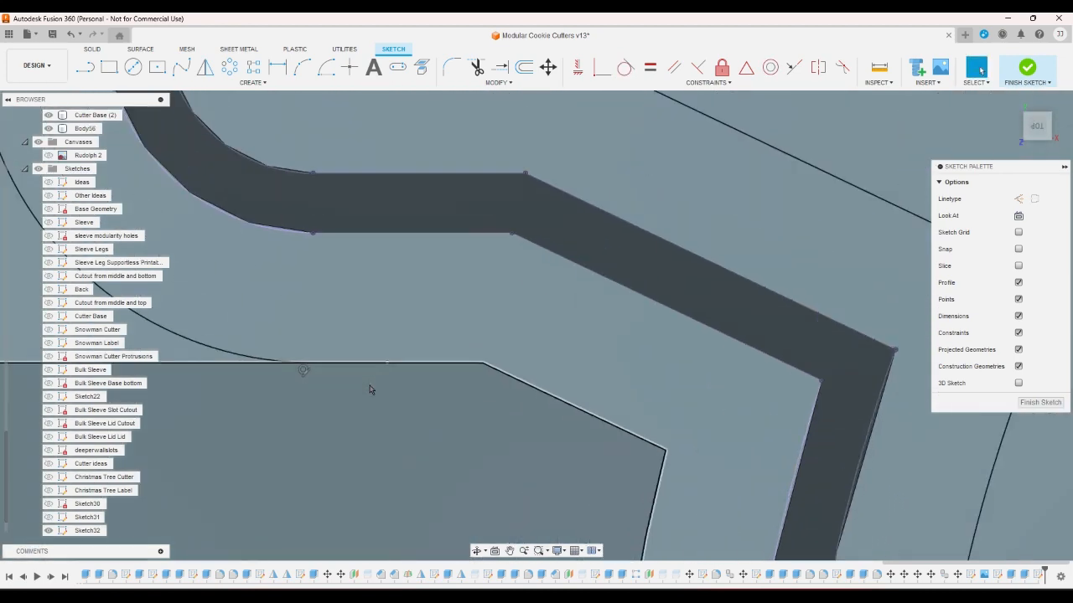
click(227, 342)
scroll(375, 318, up, 3)
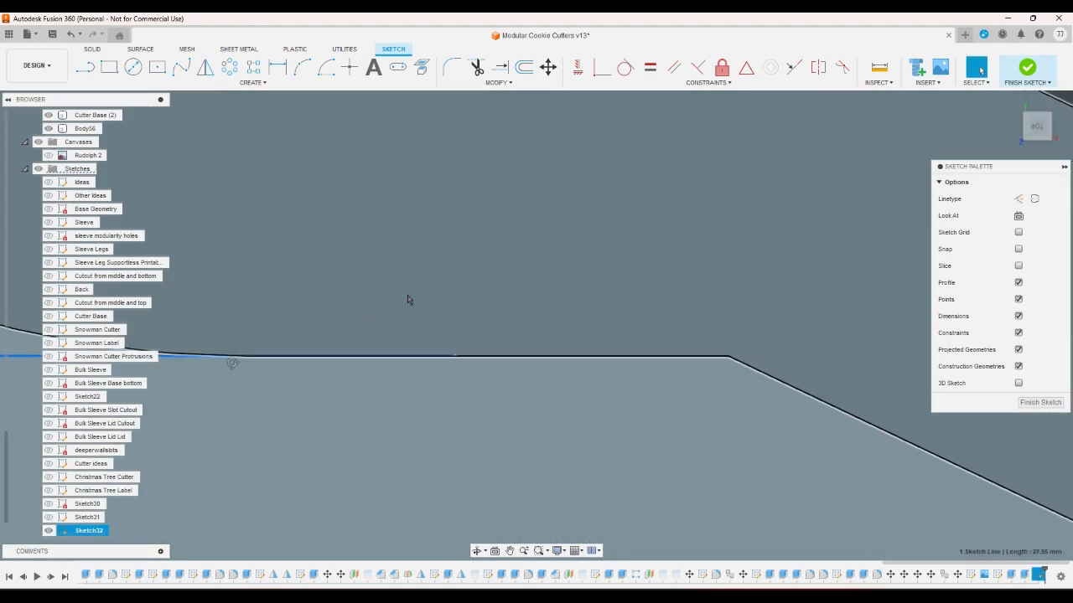
scroll(425, 292, up, 5)
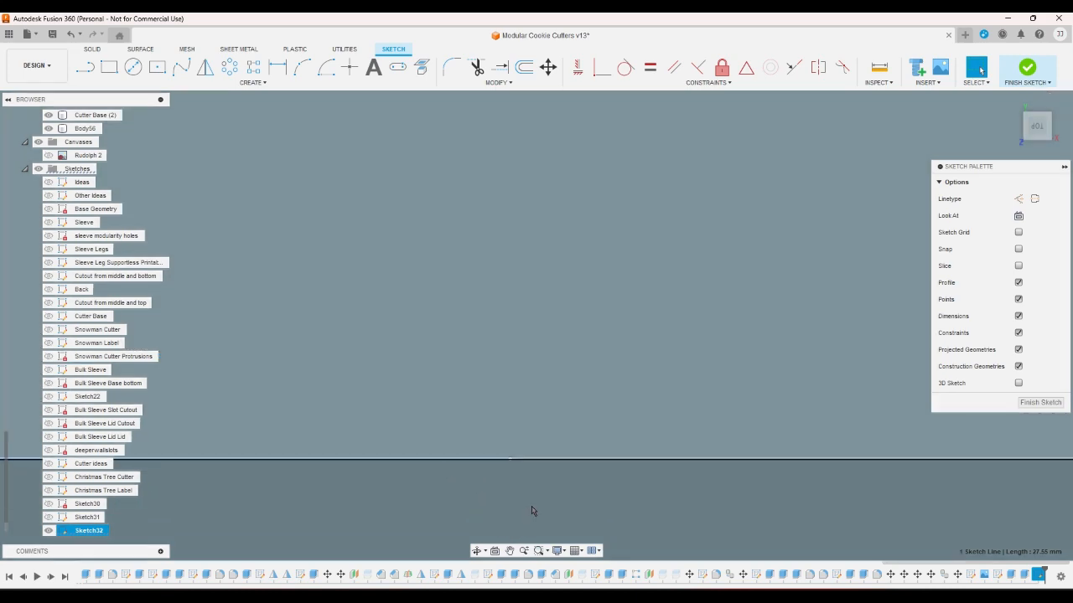
scroll(596, 397, down, 10)
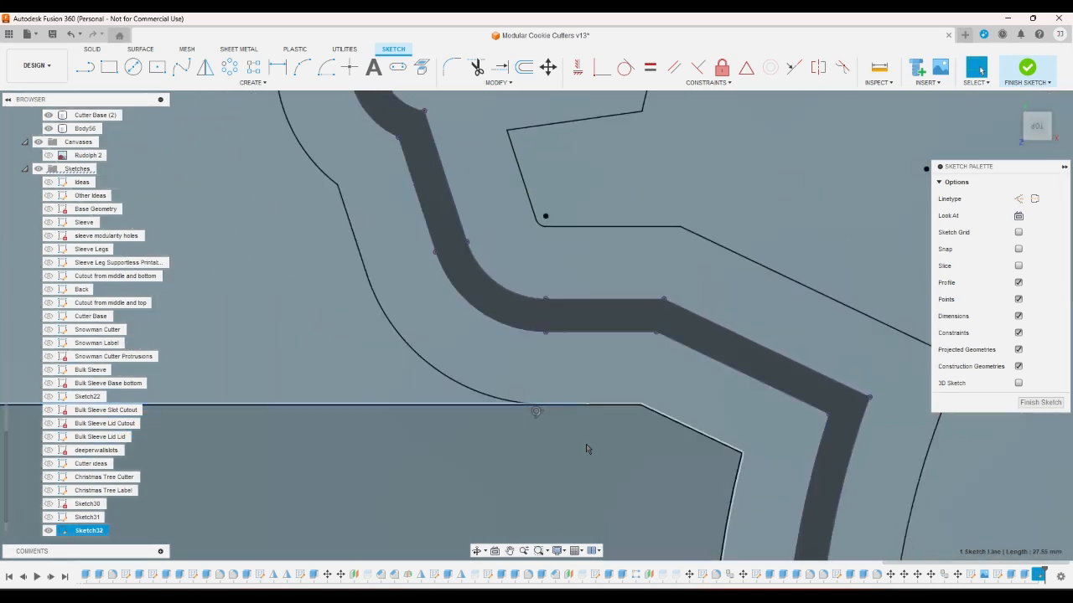
scroll(520, 252, up, 5)
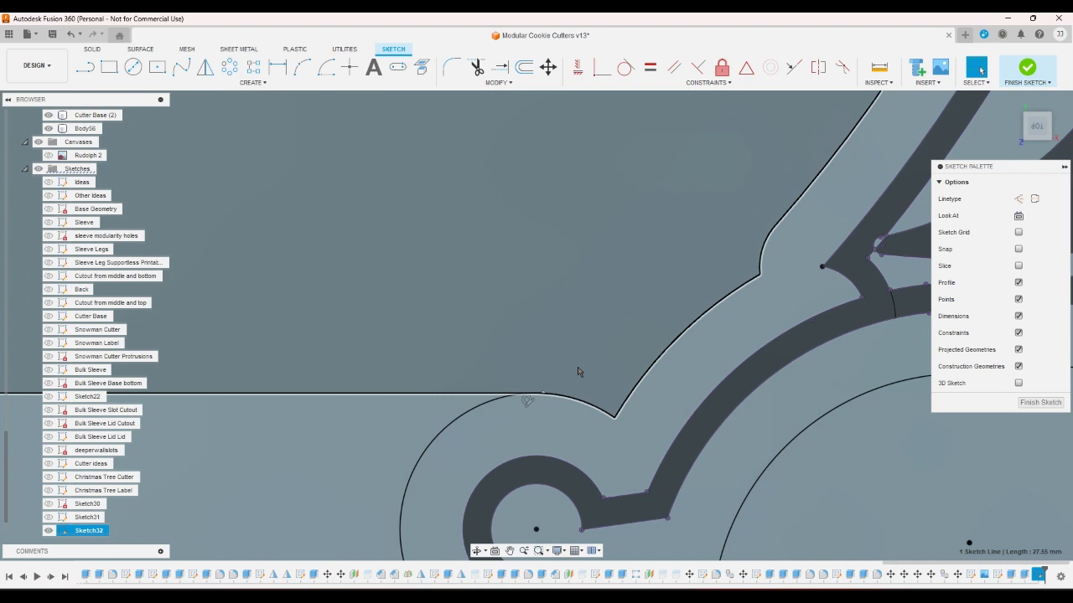
scroll(578, 372, up, 5)
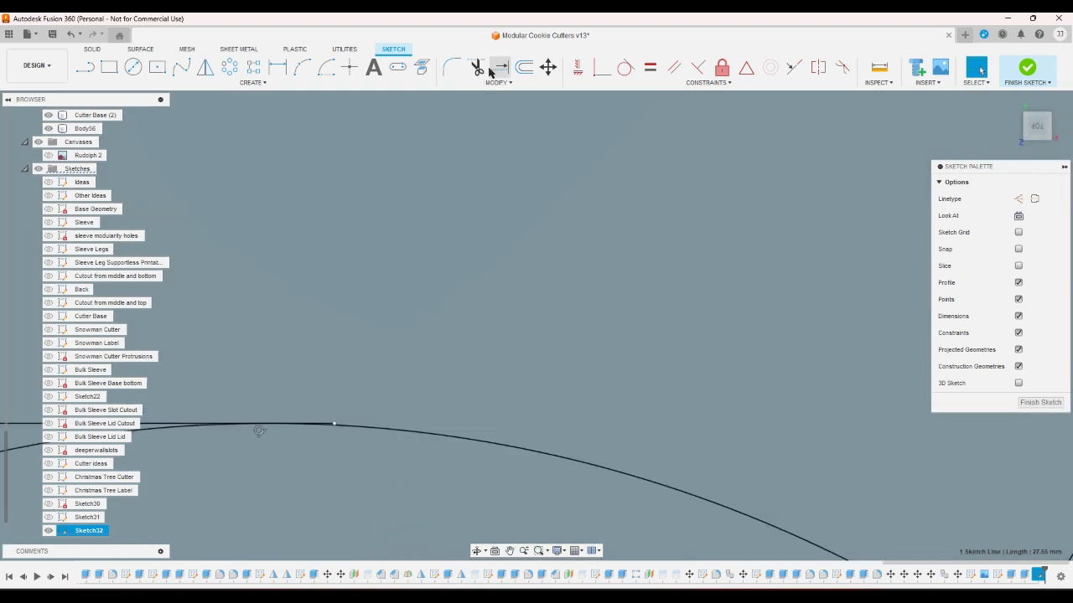
click(477, 67)
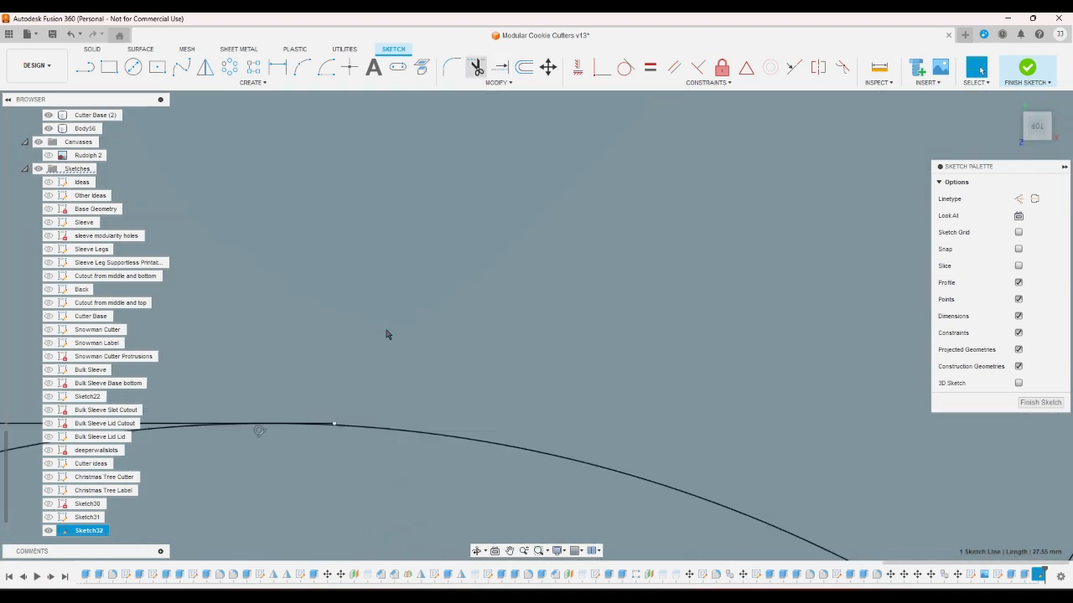
click(342, 417)
scroll(334, 417, up, 2)
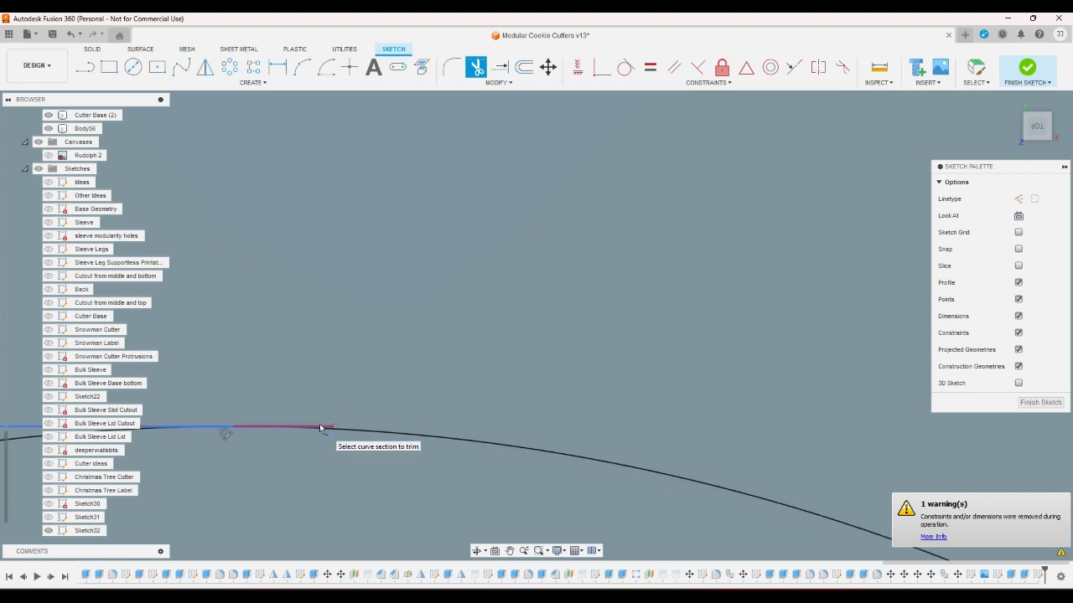
scroll(386, 366, down, 6)
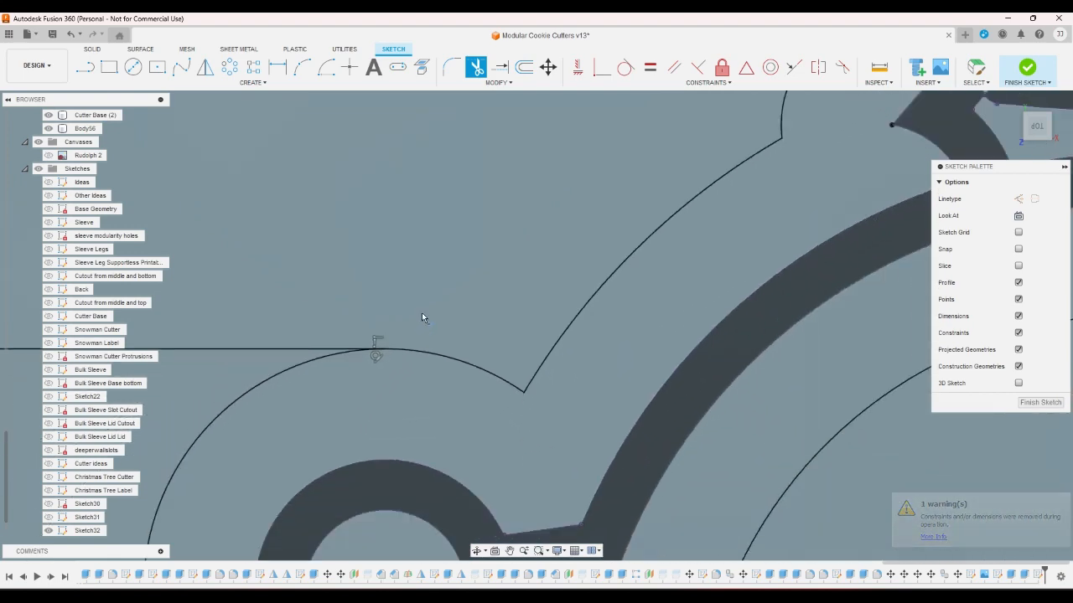
Step: Trim away the lower horizontal line's section between the frame and its tangent point on the jaw arc
scroll(412, 311, down, 4)
scroll(442, 473, up, 5)
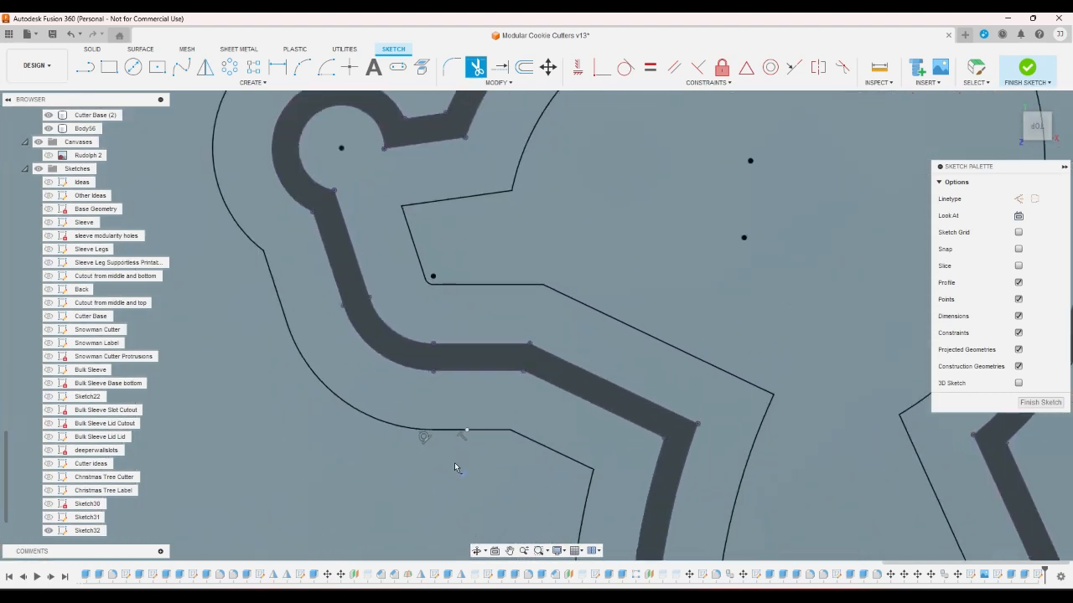
scroll(455, 461, down, 4)
scroll(456, 460, down, 8)
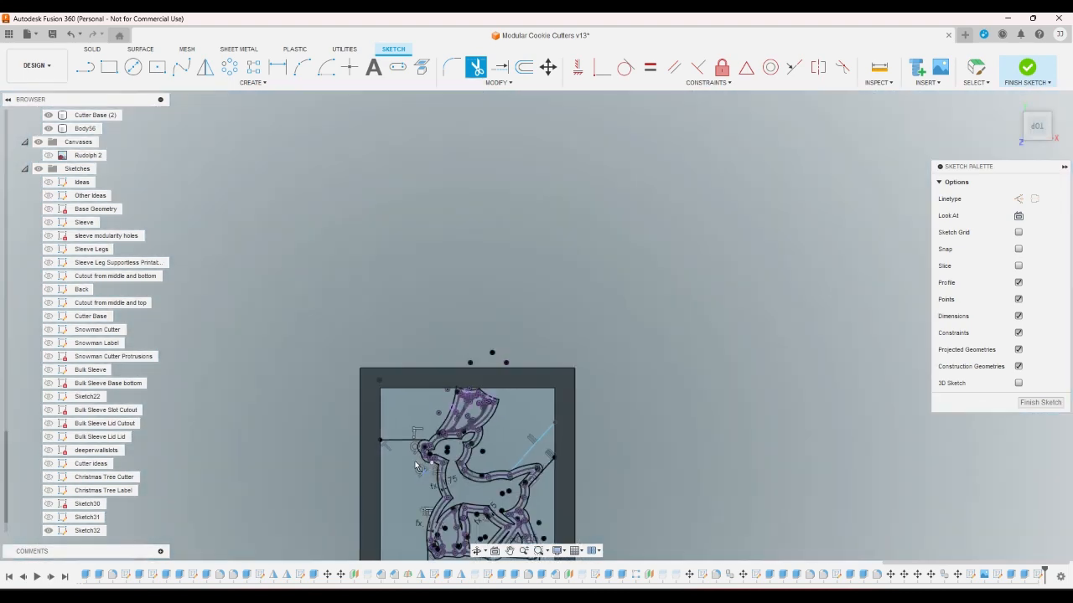
key(Escape)
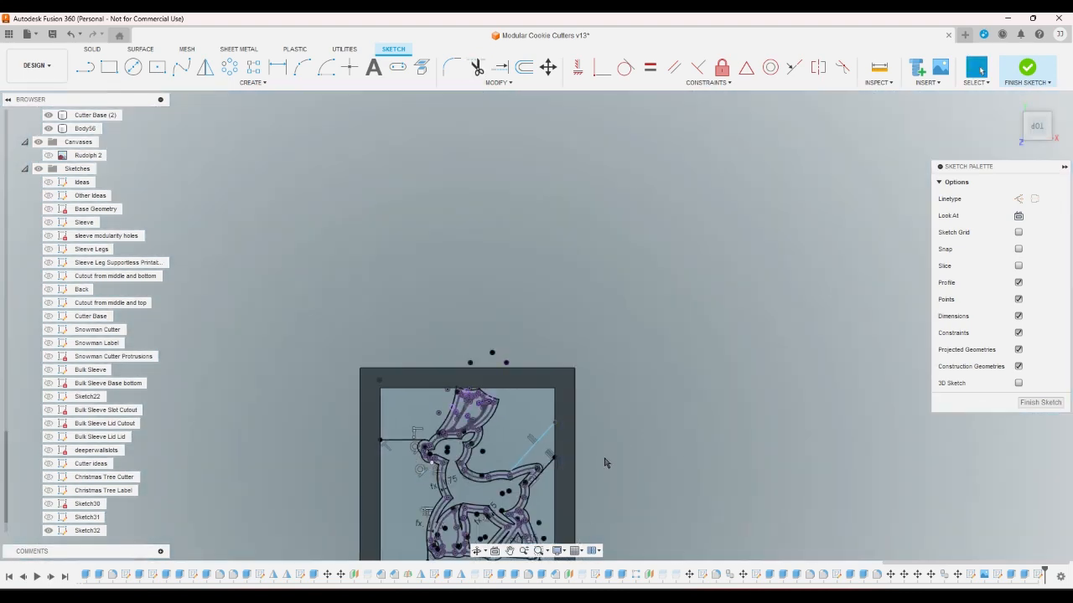
Step: Delete the leftover stub of the lower horizontal line at the jaw on the offset outline
scroll(453, 452, up, 12)
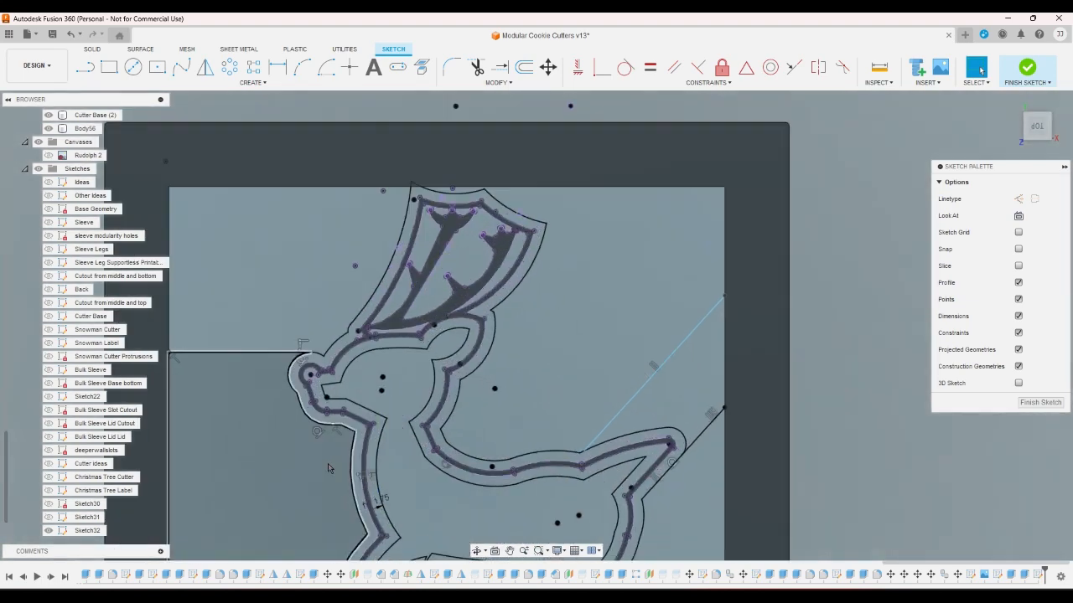
scroll(306, 368, up, 4)
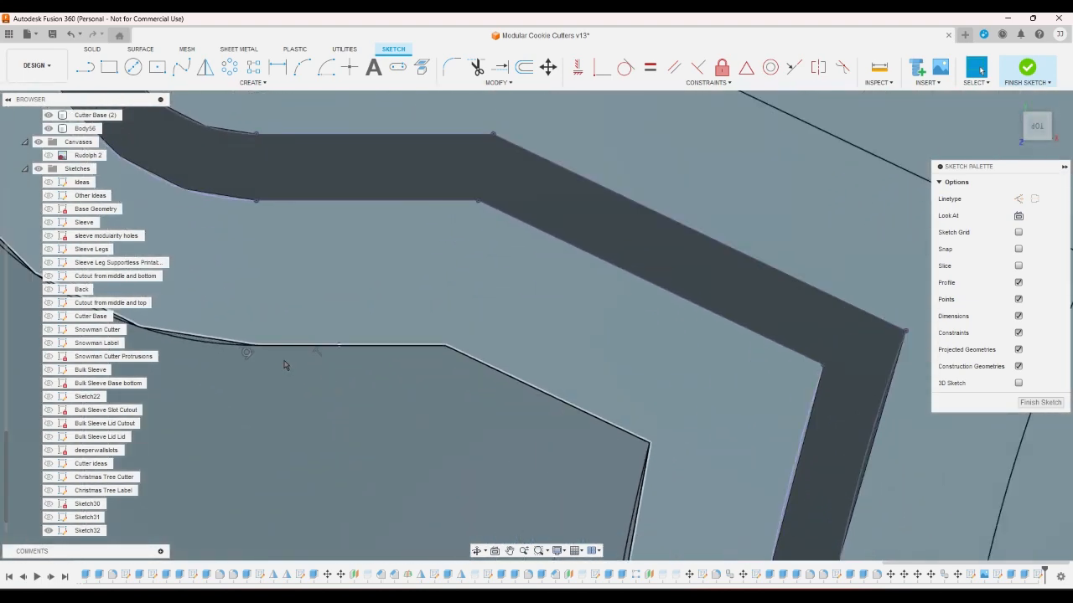
scroll(285, 365, down, 3)
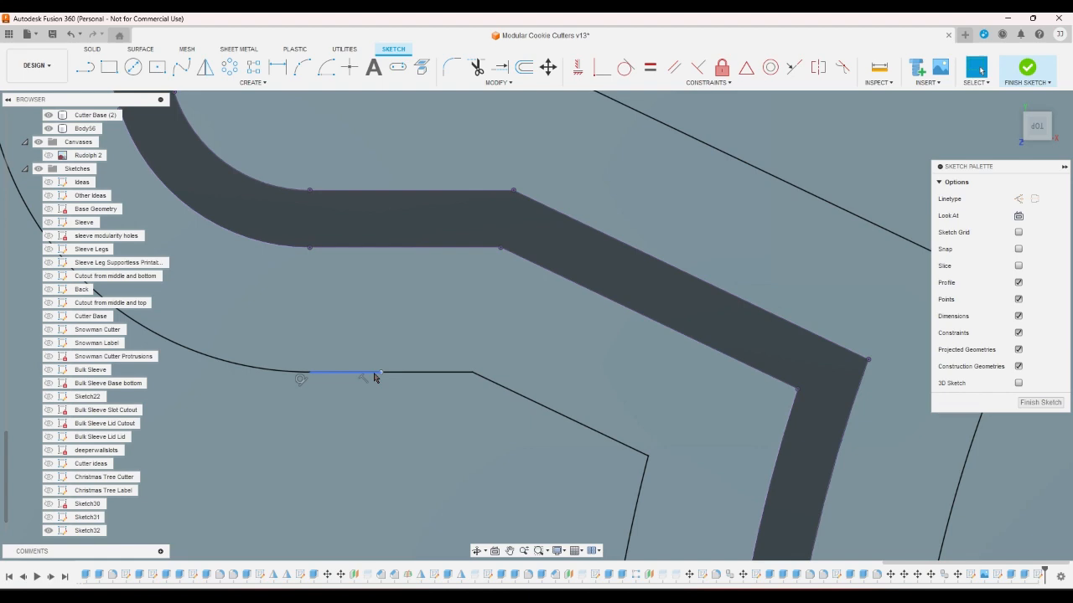
scroll(383, 452, down, 8)
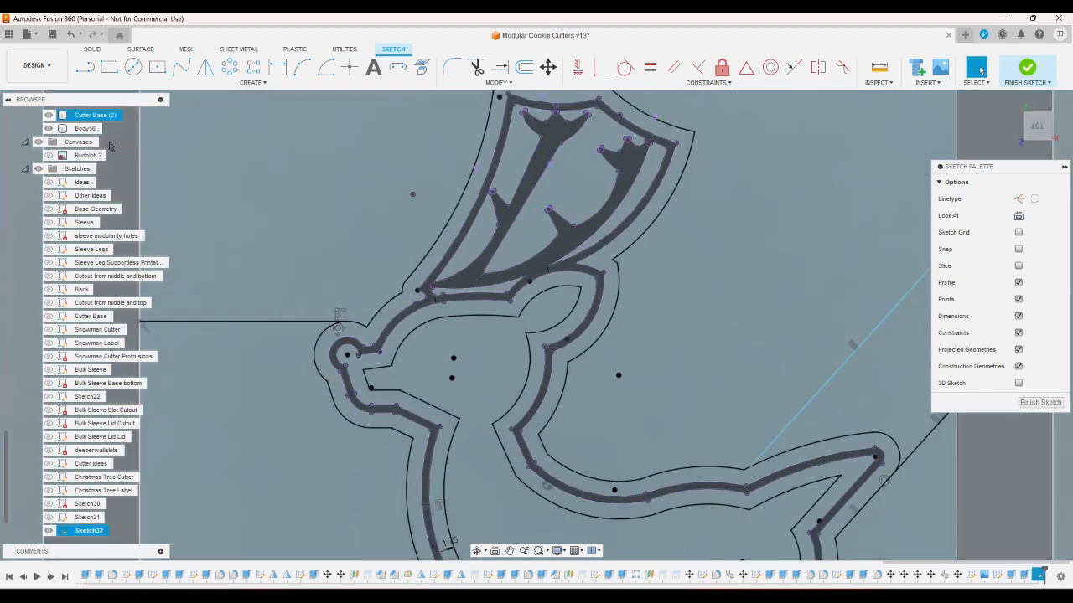
Step: Draw a horizontal line from the lower end of the jaw's outer arc toward the frame, tangent to the arc
click(85, 67)
scroll(356, 393, up, 2)
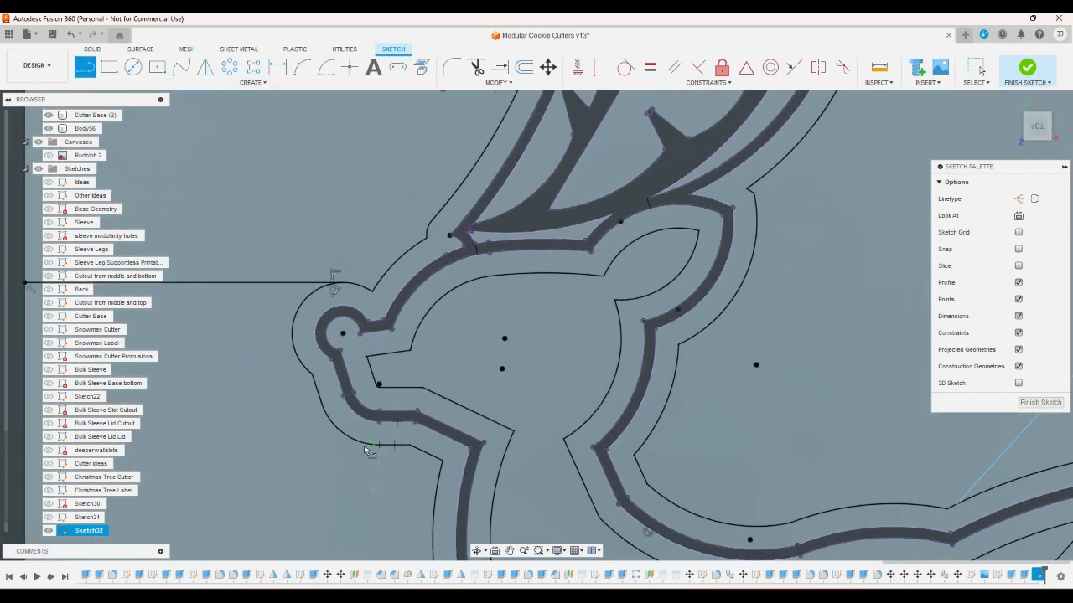
click(379, 445)
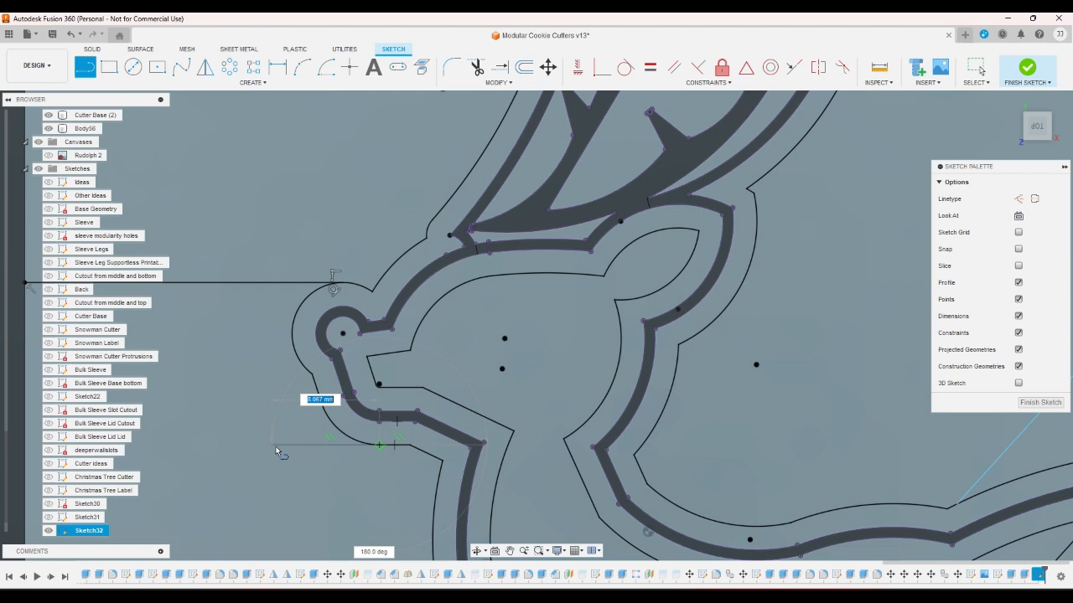
click(273, 446)
right_click(309, 458)
click(382, 461)
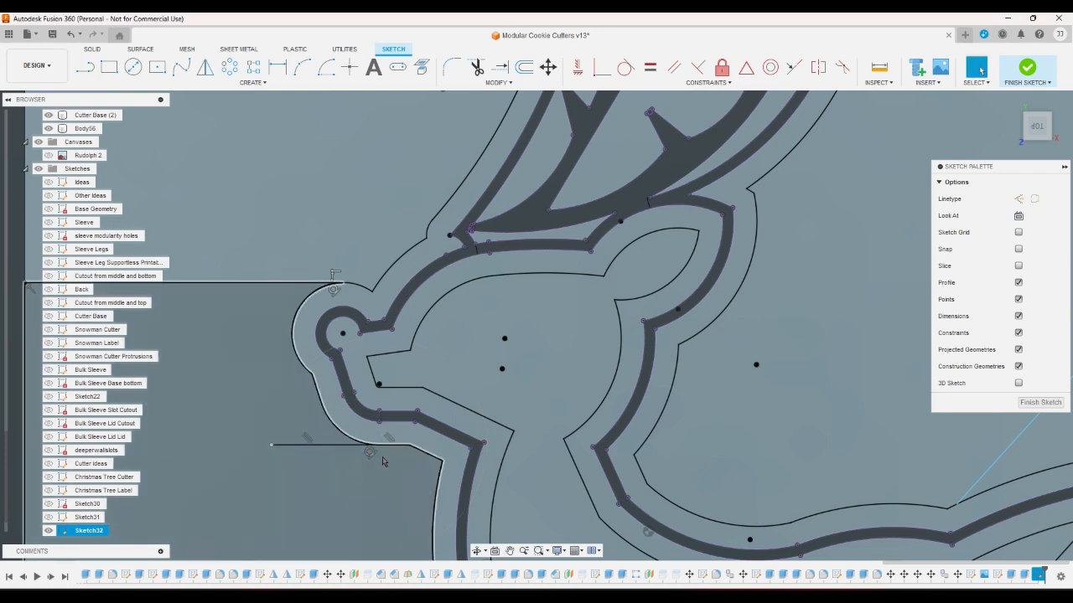
Step: Extend the new horizontal jaw line to the inner edge of the base frame
scroll(382, 460, down, 3)
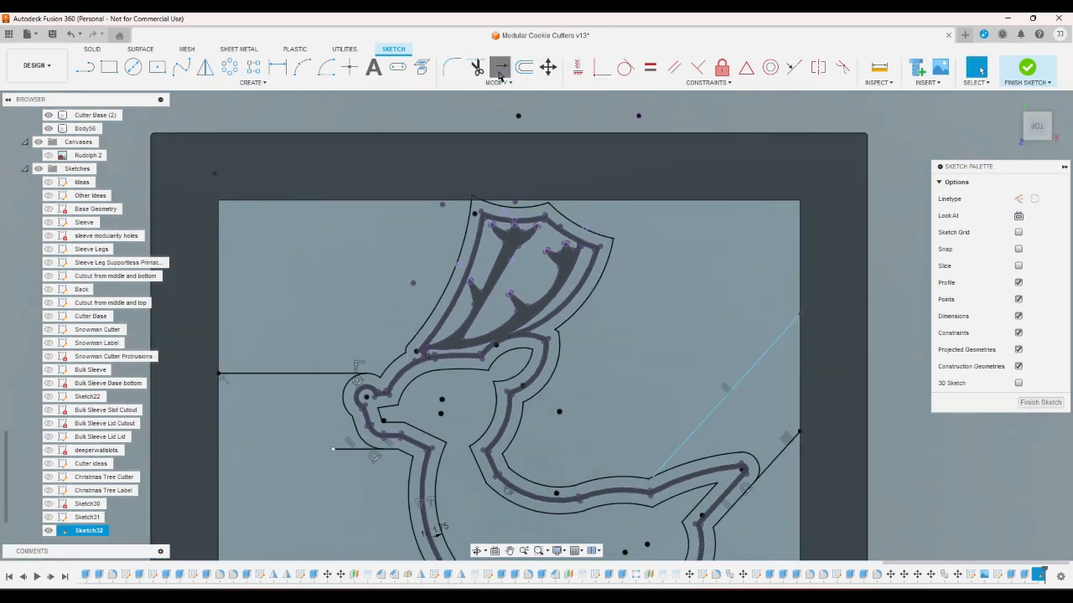
click(500, 74)
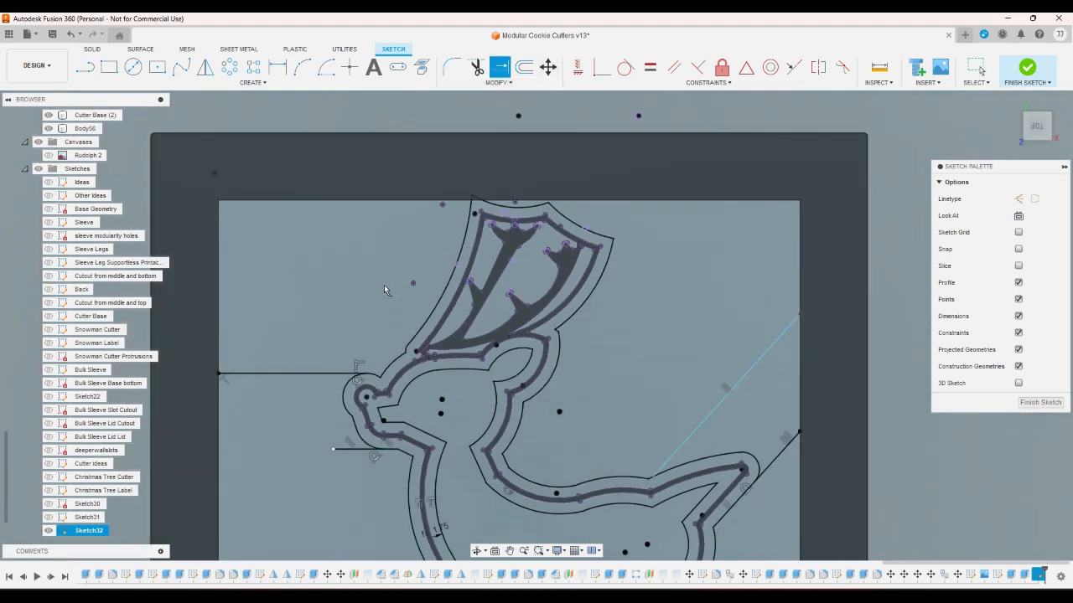
click(256, 457)
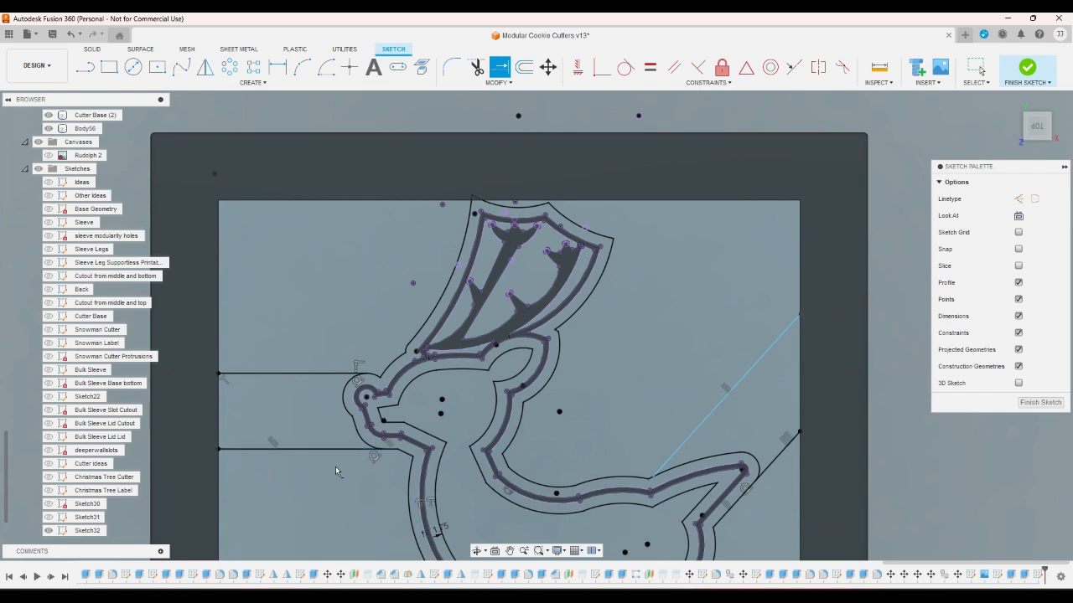
right_click(911, 419)
click(952, 423)
scroll(759, 321, down, 8)
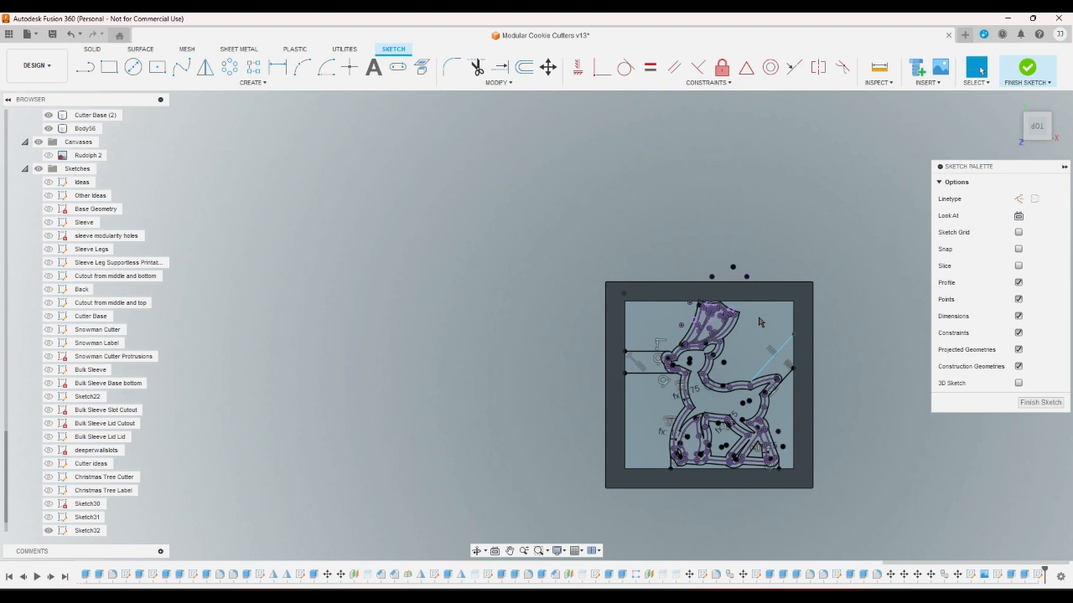
Step: Trace the outer edge of the front antler's rearmost top tine with a 3-point arc and extend it to the cutter wall's inner edge
scroll(759, 321, up, 10)
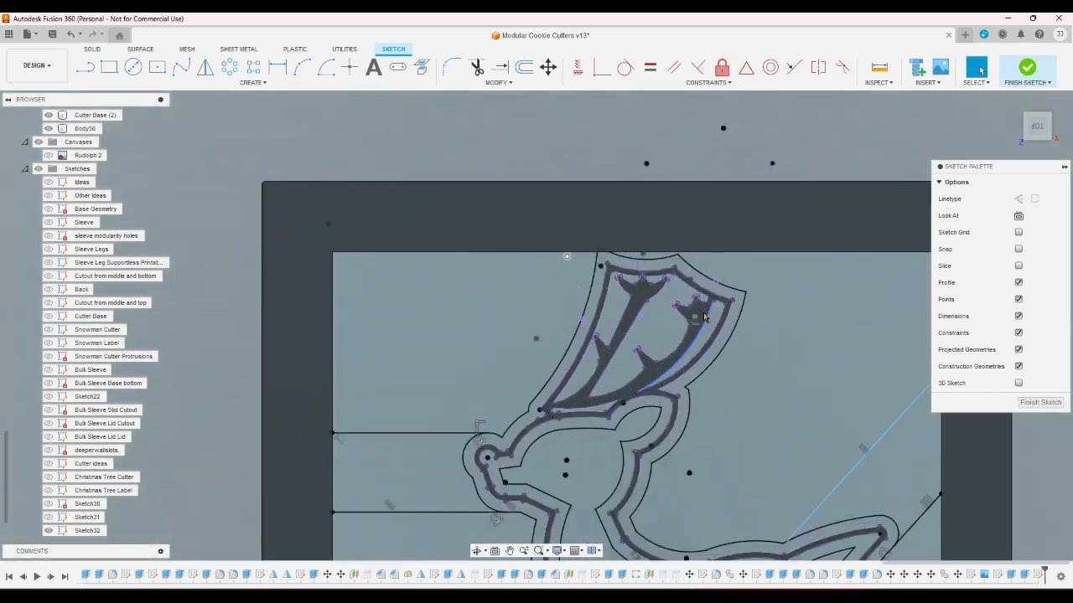
click(704, 317)
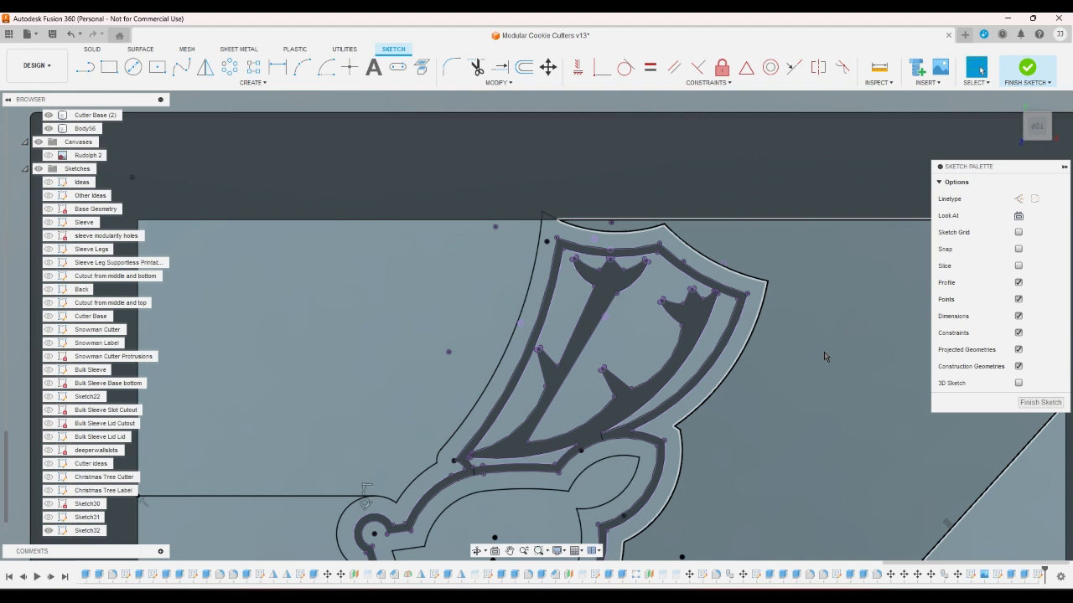
scroll(661, 256, up, 5)
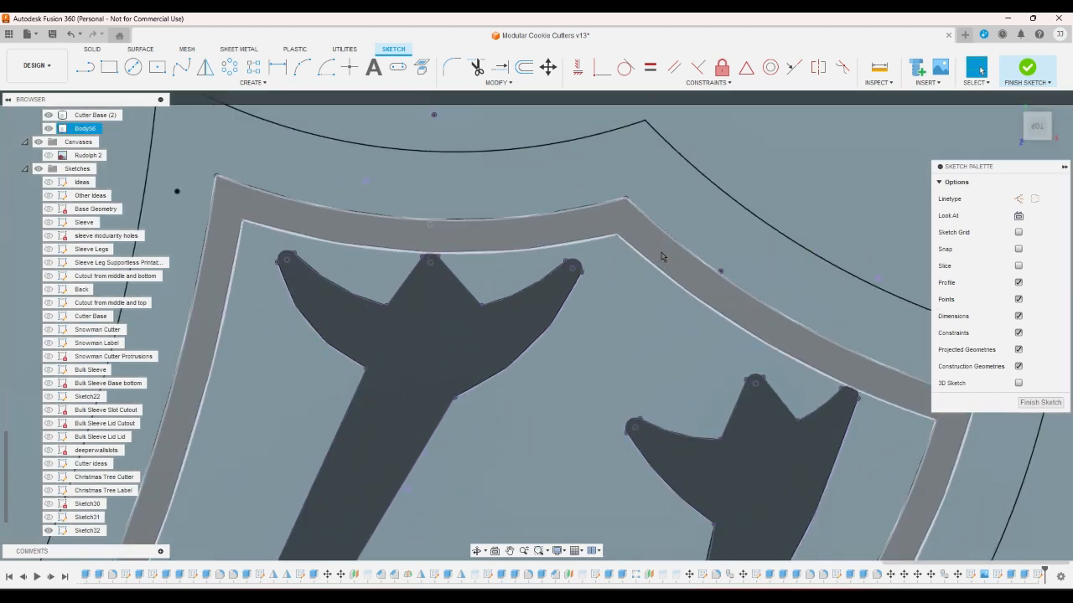
click(302, 67)
click(454, 396)
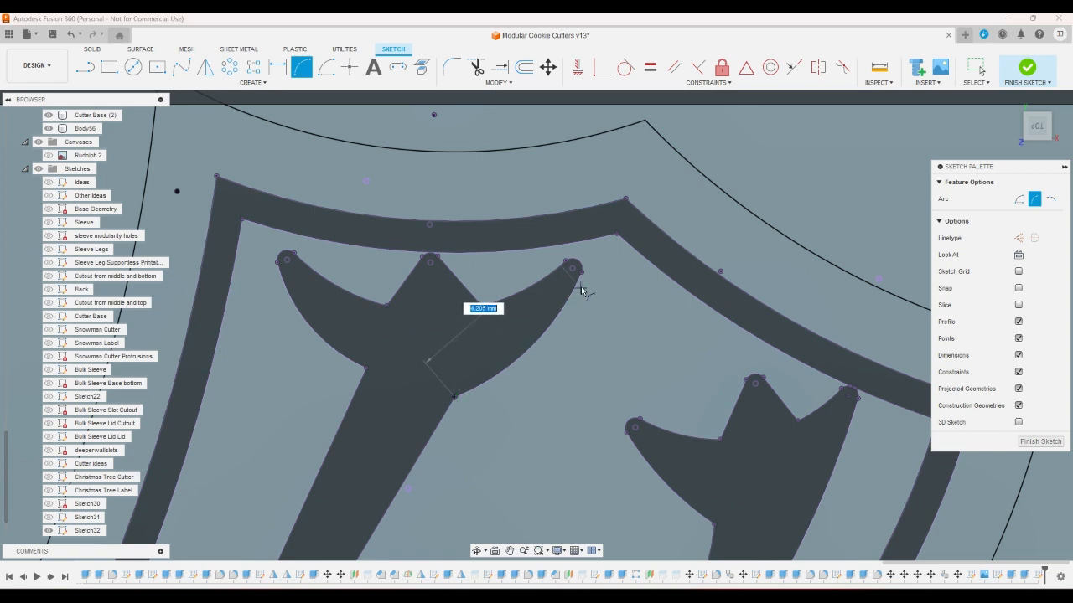
click(576, 272)
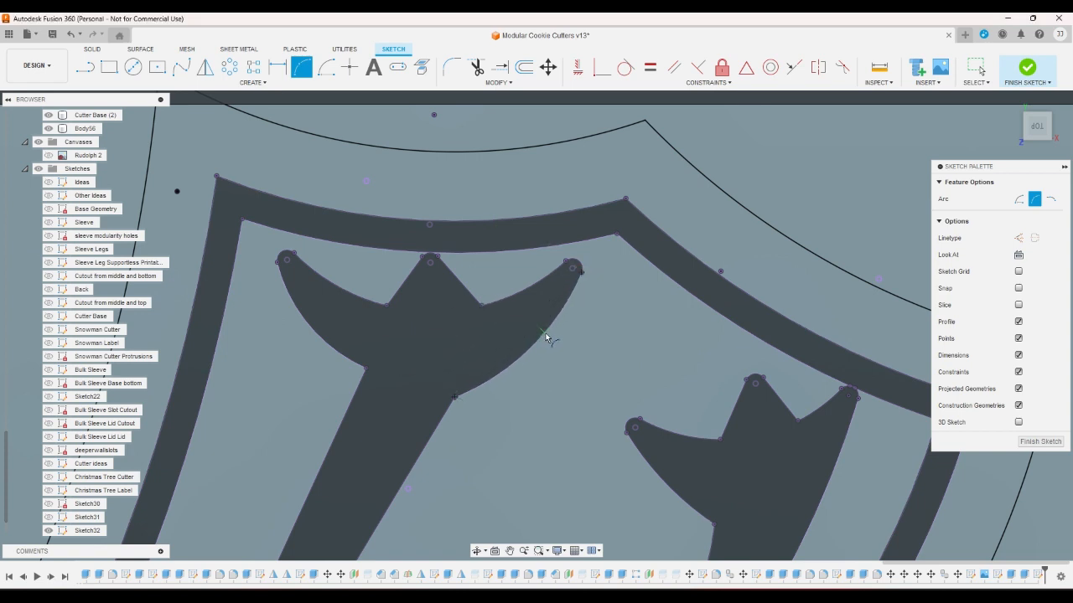
click(499, 67)
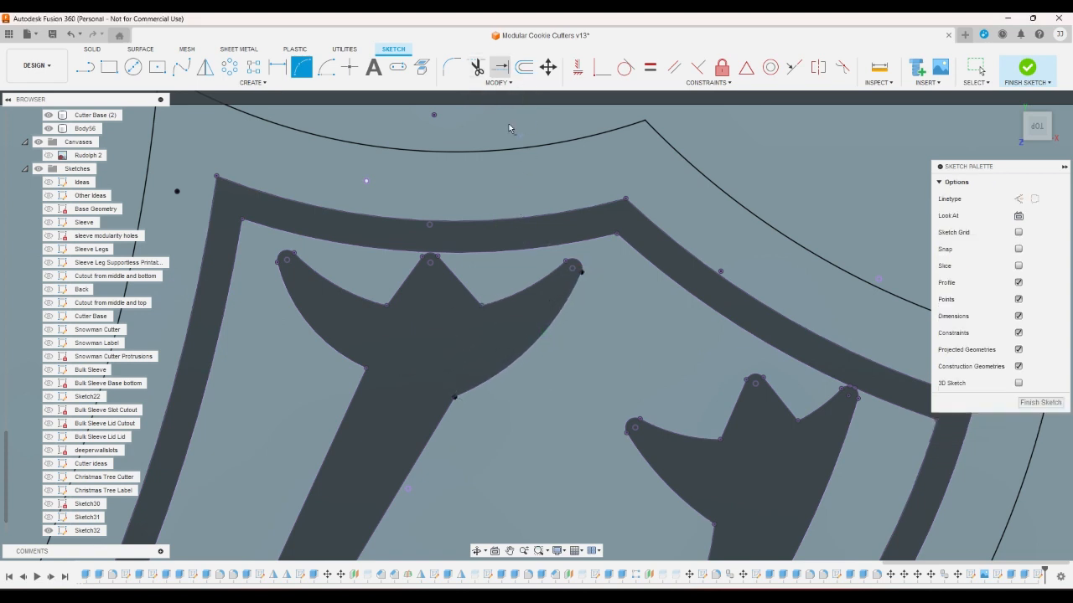
click(569, 298)
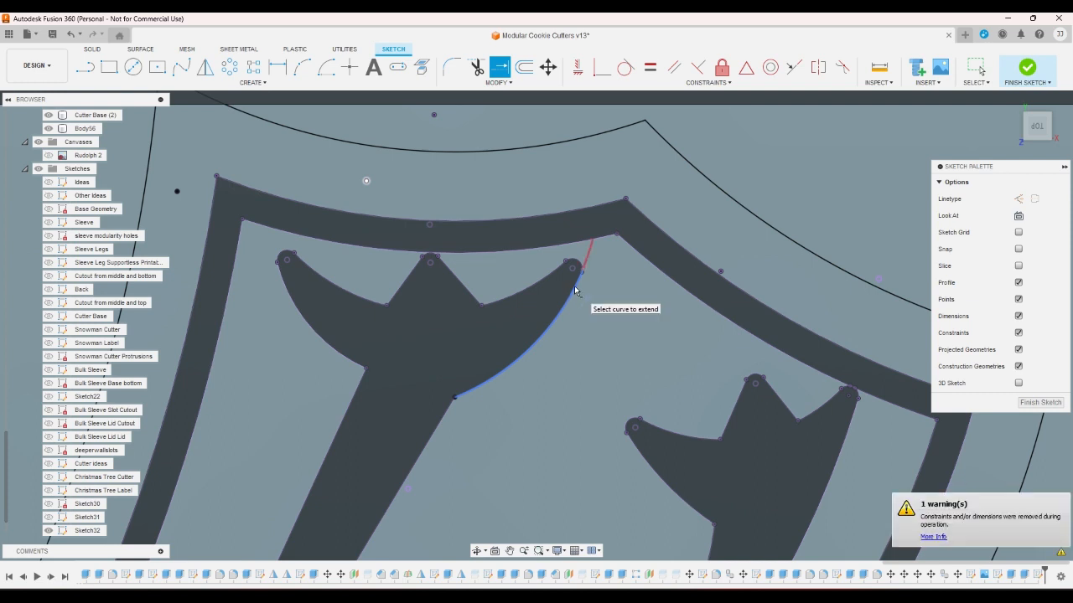
scroll(616, 282, down, 5)
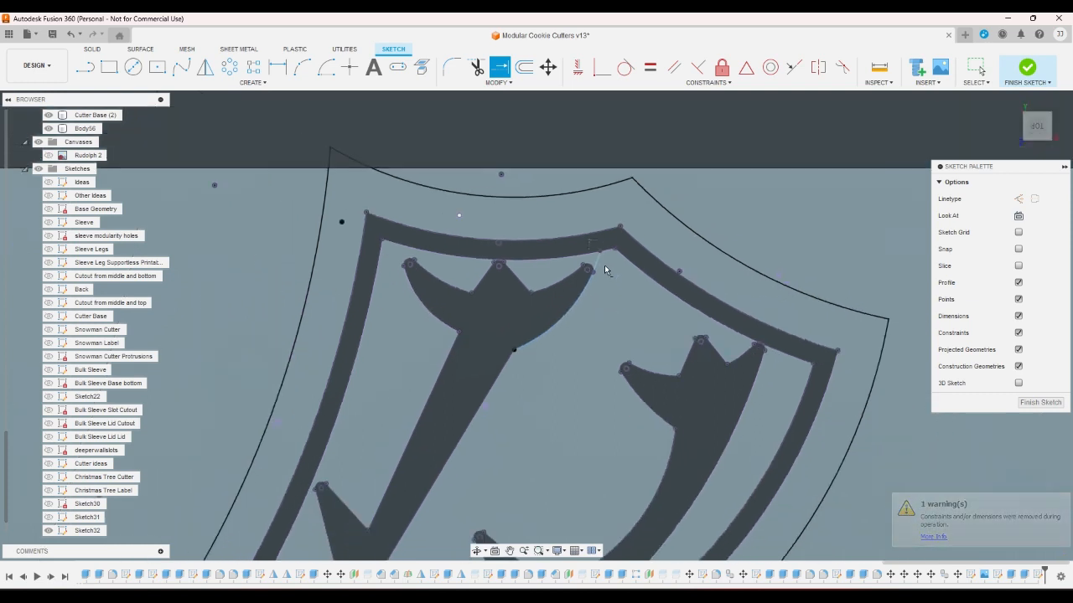
Step: Trace the upper edge of the rear antler's front tine with a 3-point arc from its notch to the tine tip
scroll(643, 267, up, 2)
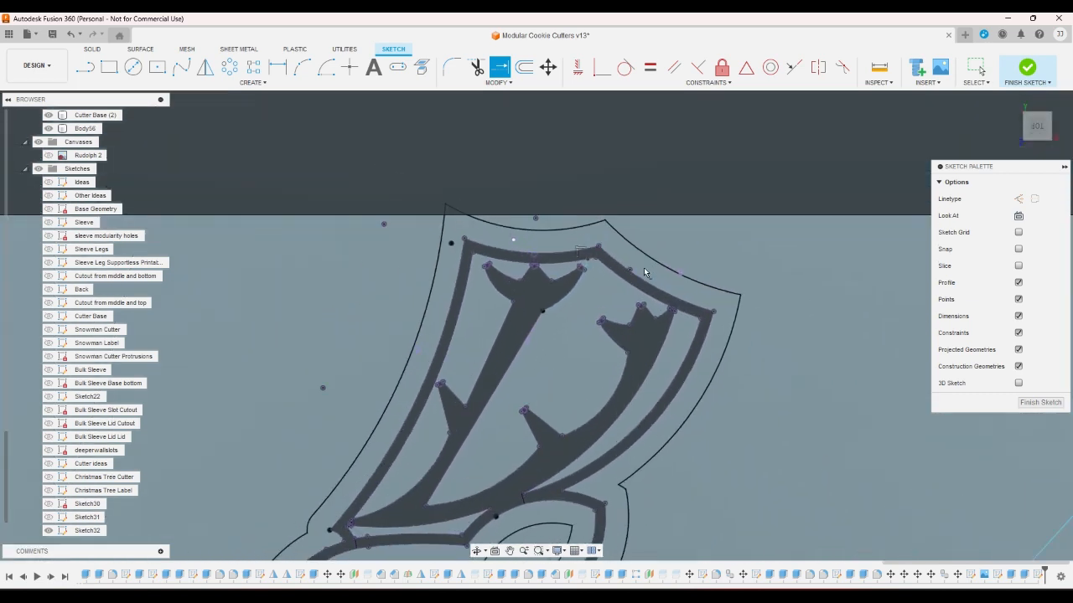
click(301, 67)
scroll(642, 335, up, 4)
click(617, 315)
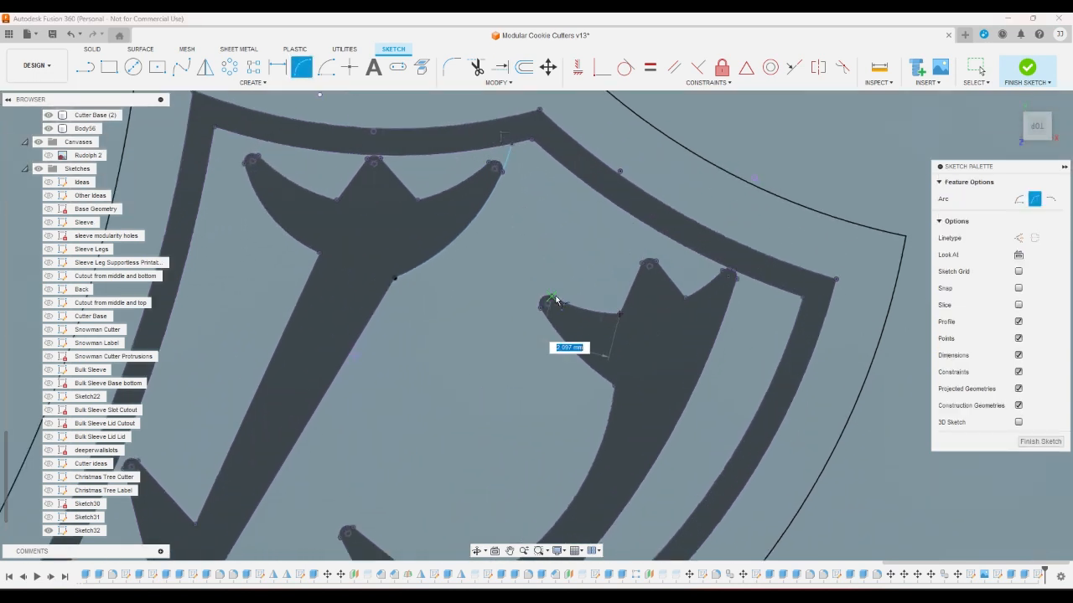
click(553, 297)
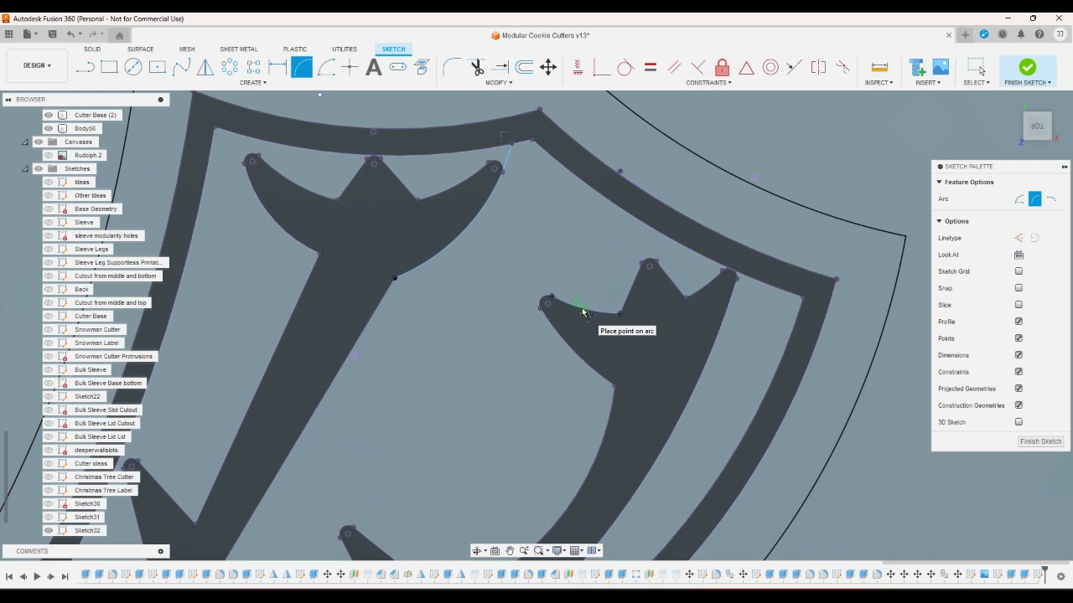
click(591, 285)
right_click(591, 286)
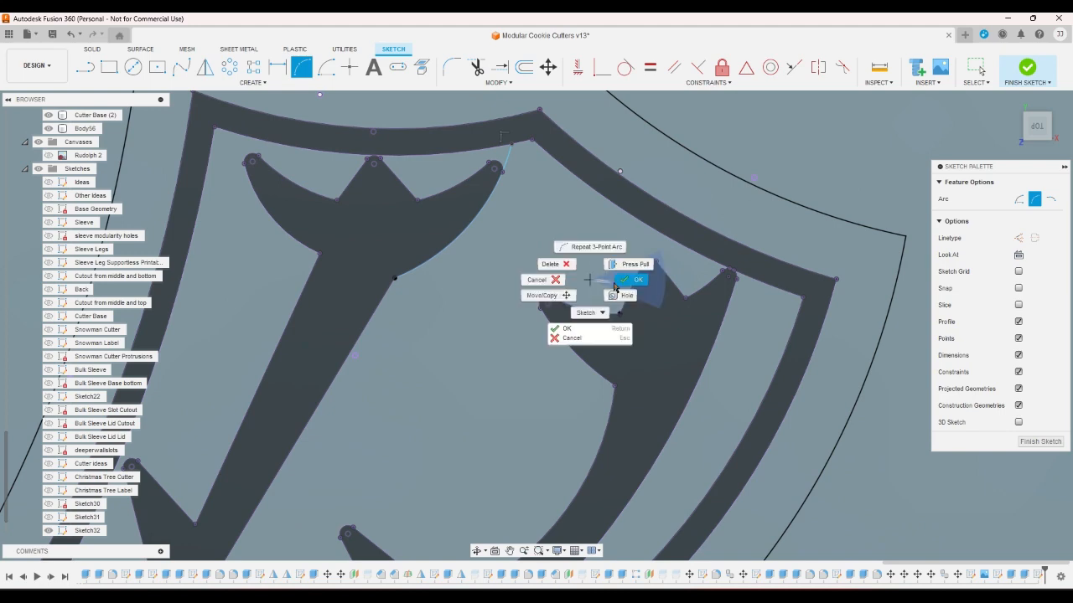
click(634, 281)
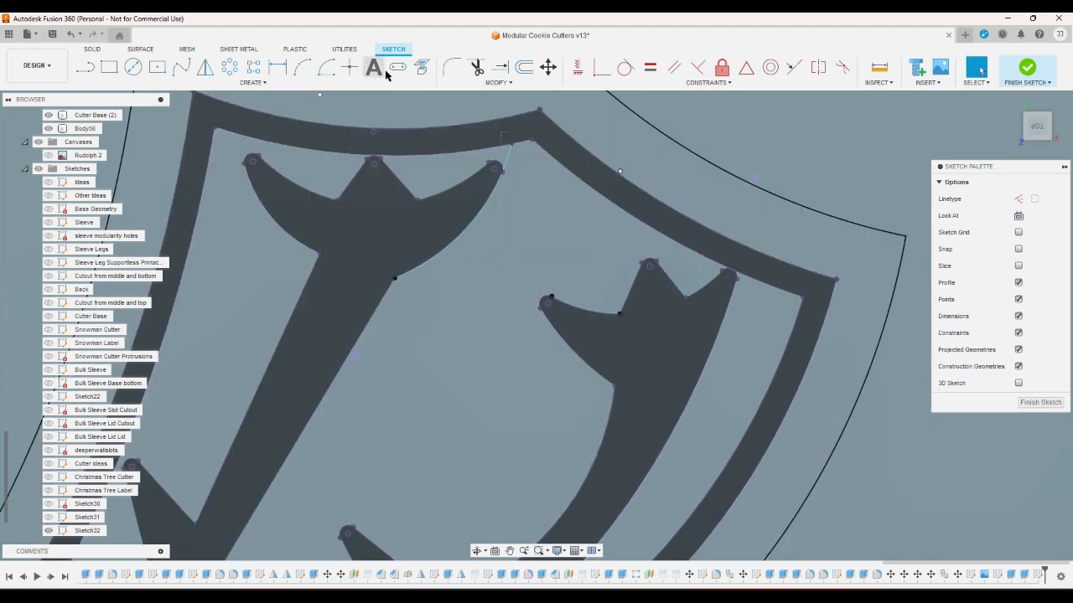
Step: Extend the rear antler's tine arc across the gap until it meets the front antler
click(499, 67)
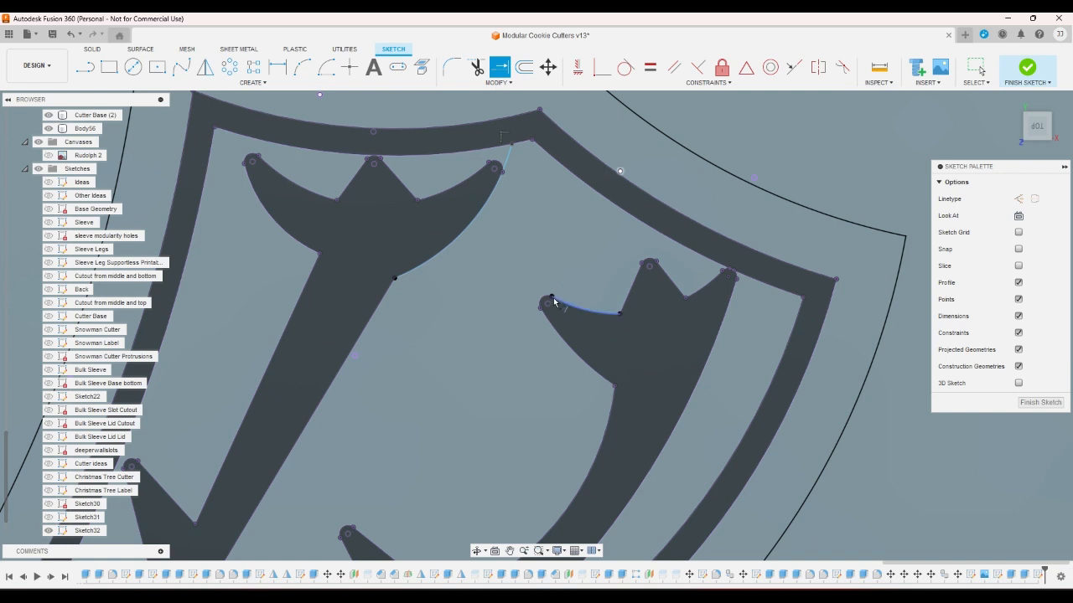
click(561, 302)
click(558, 297)
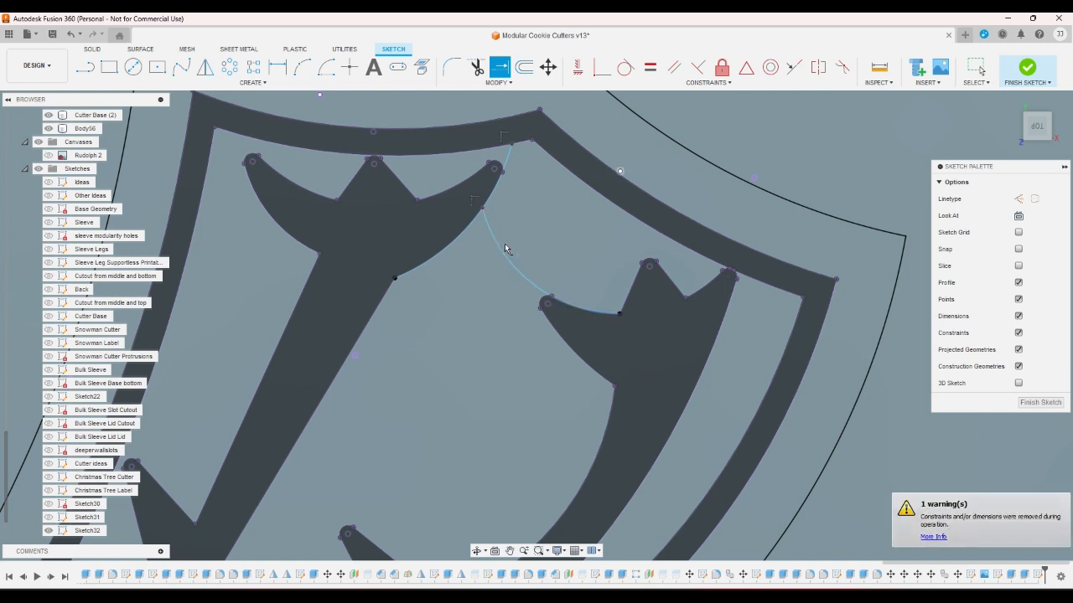
right_click(549, 248)
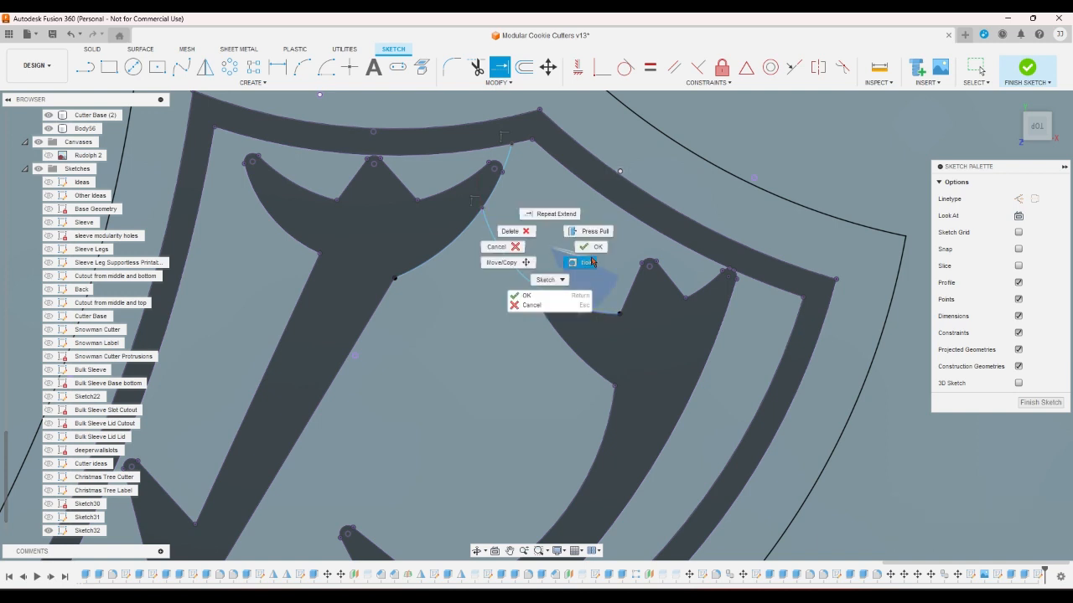
click(588, 248)
scroll(465, 297, down, 2)
scroll(465, 297, down, 3)
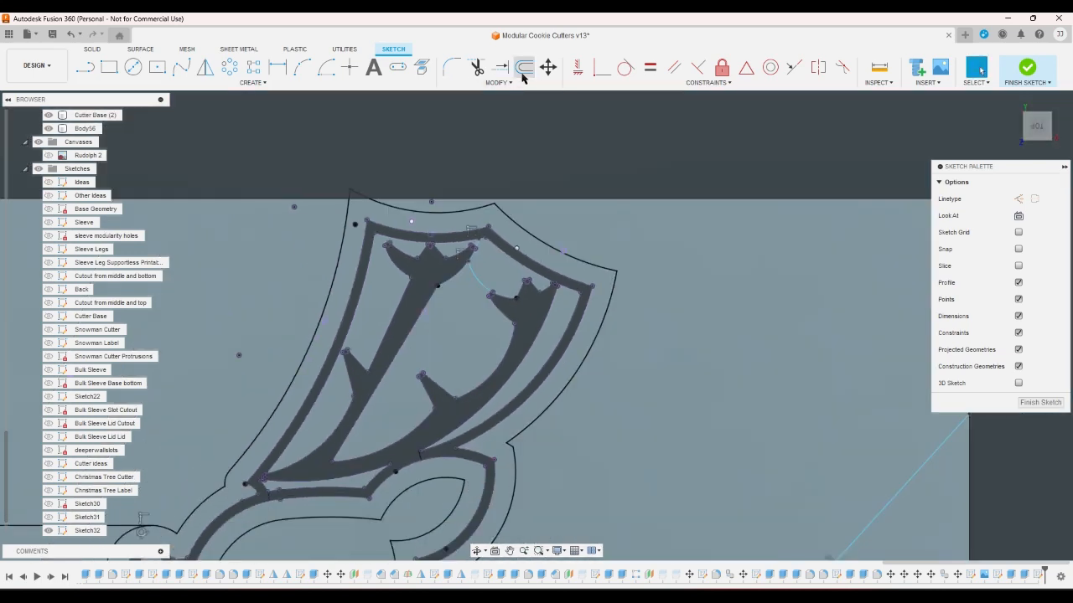
click(522, 68)
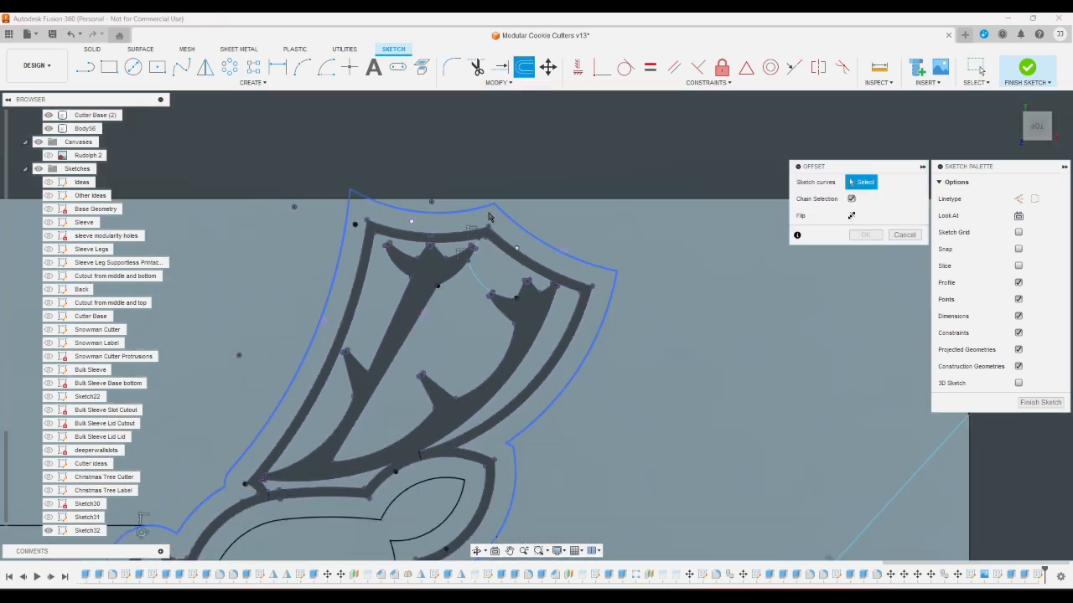
click(476, 277)
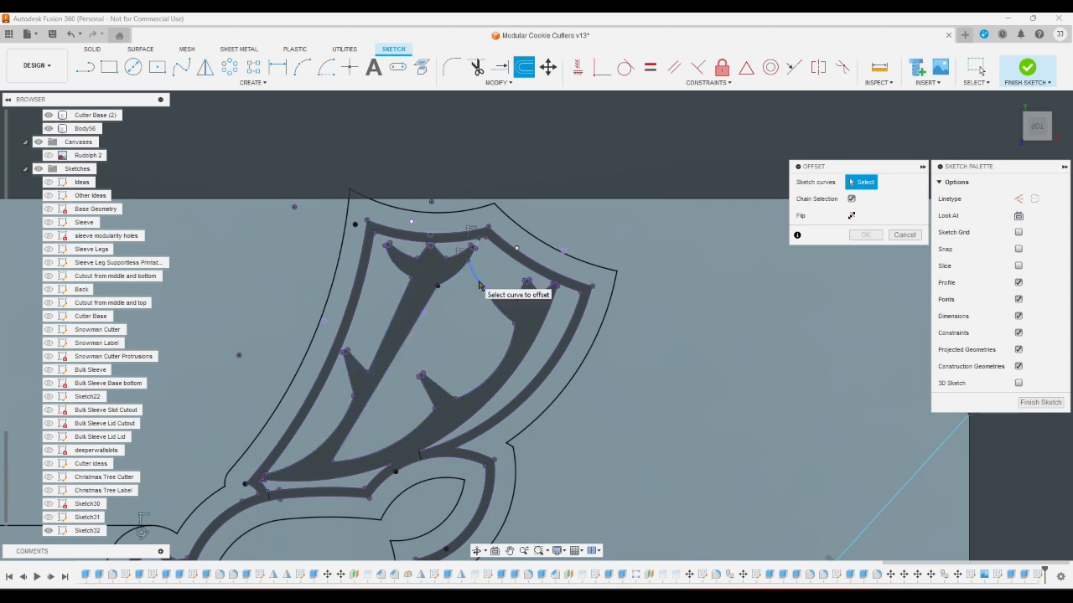
click(905, 235)
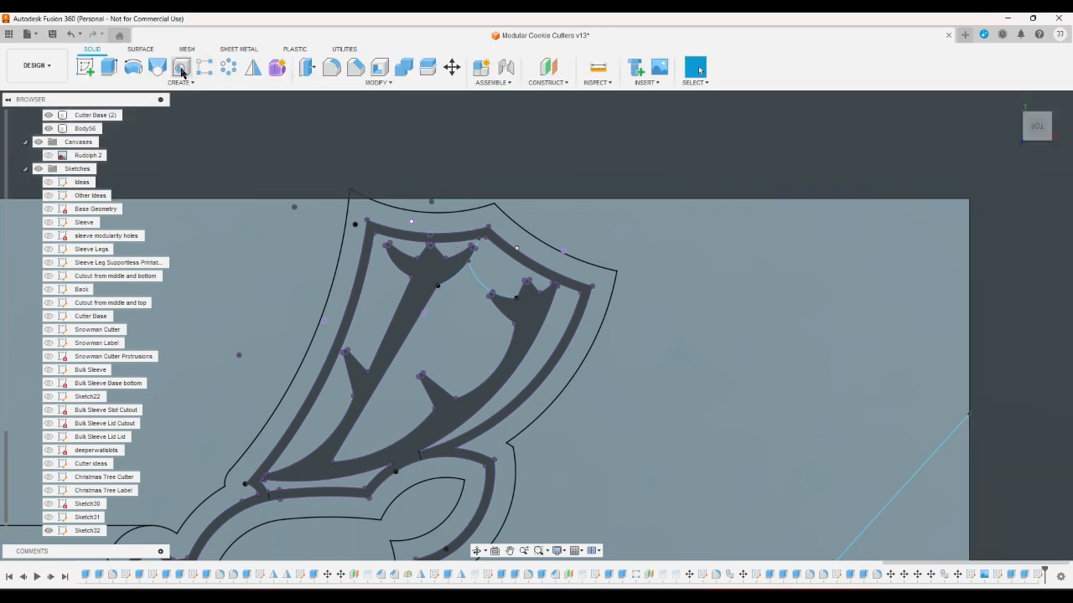
Step: Start an Extrude and select the bridges around the antlers together with the rim profiles outside and inside the cutter wall
click(109, 67)
click(392, 294)
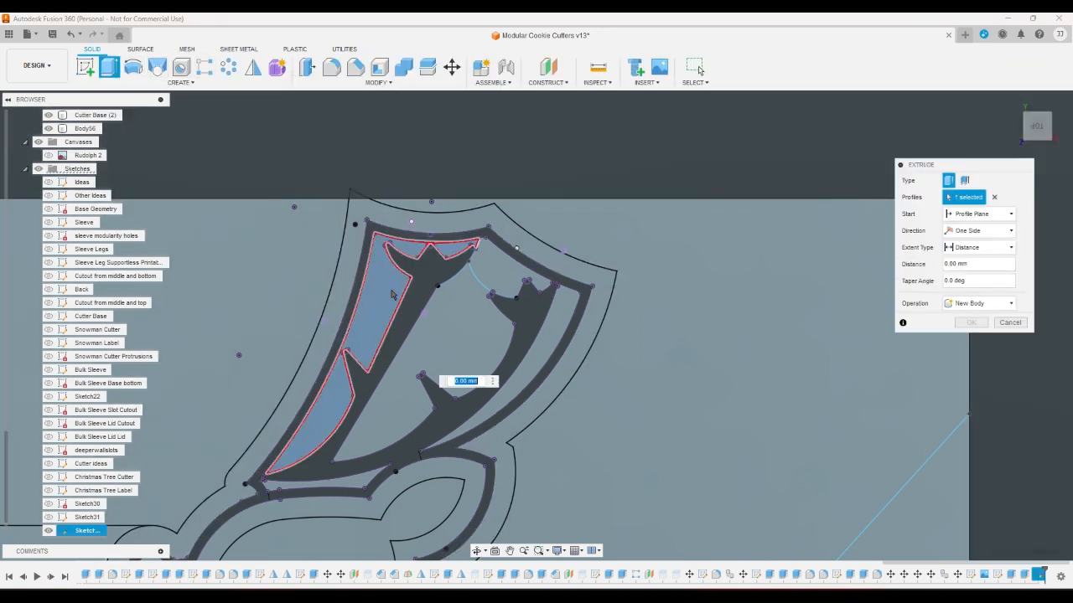
click(536, 280)
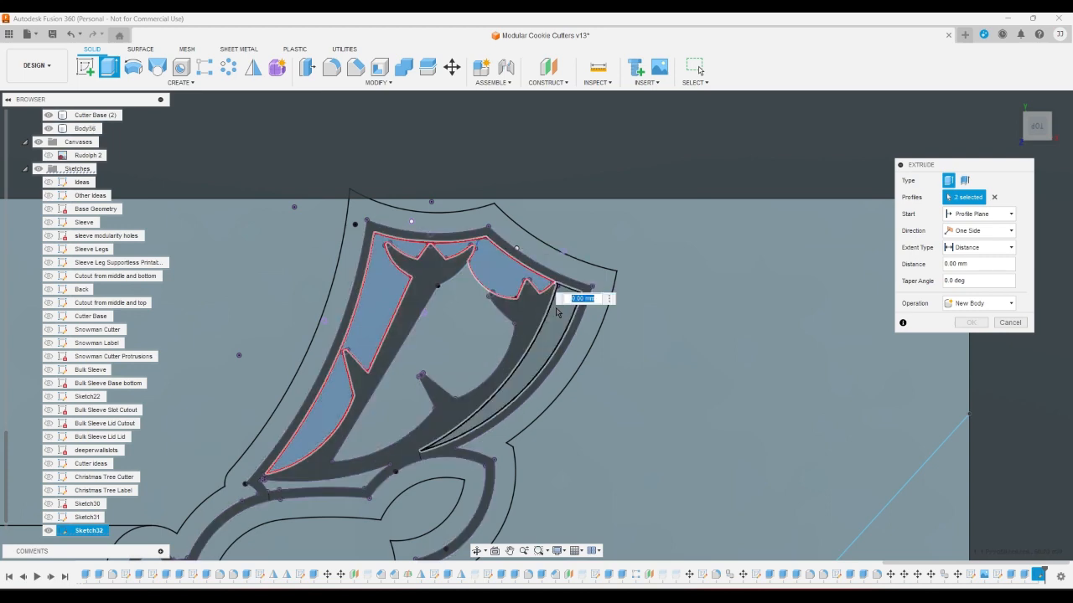
click(556, 312)
click(553, 385)
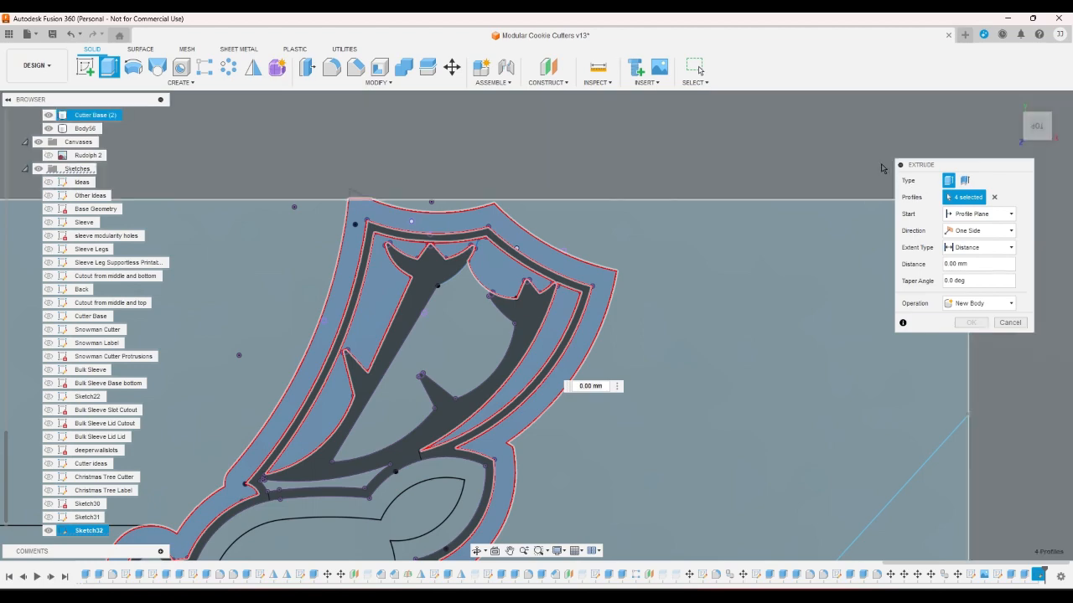
scroll(881, 169, down, 3)
click(602, 469)
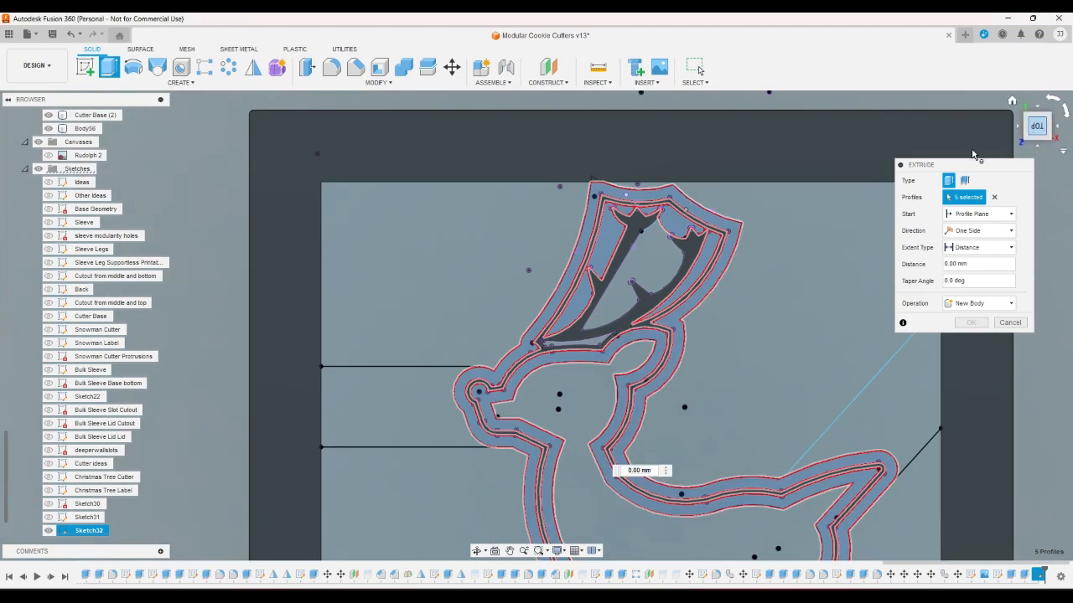
Step: Add the rim profile between the two hind legs and the one between the front and hind legs to the extrusion
scroll(674, 207, down, 3)
scroll(699, 428, up, 5)
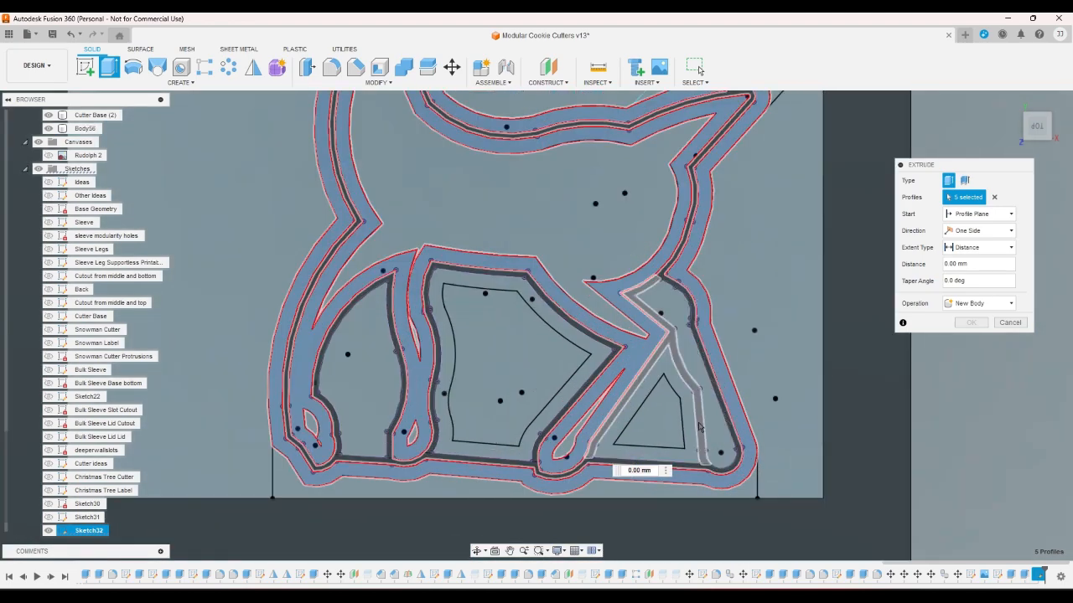
click(698, 427)
click(570, 398)
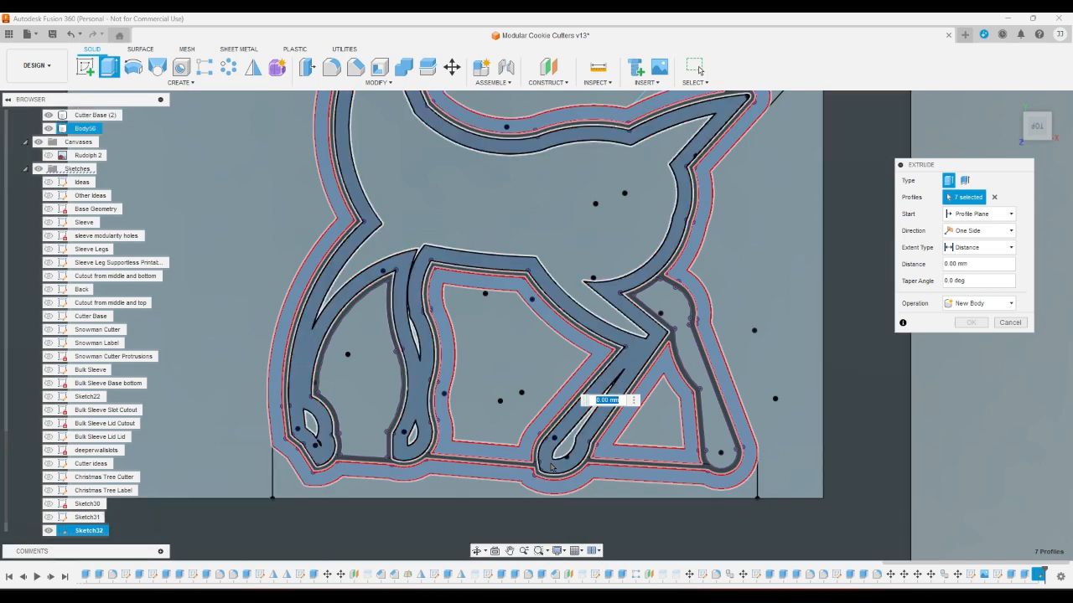
Step: Add the small enclosed gaps inside the legs and hooves to the extrusion, including the tiny crescent sliver in the front hoof
click(626, 471)
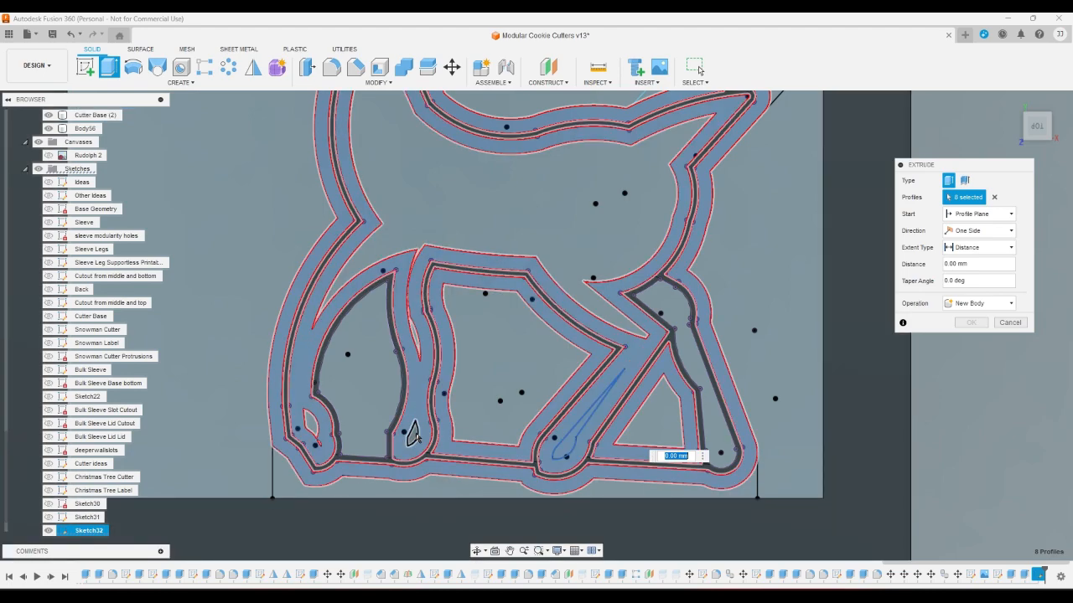
click(310, 427)
click(318, 439)
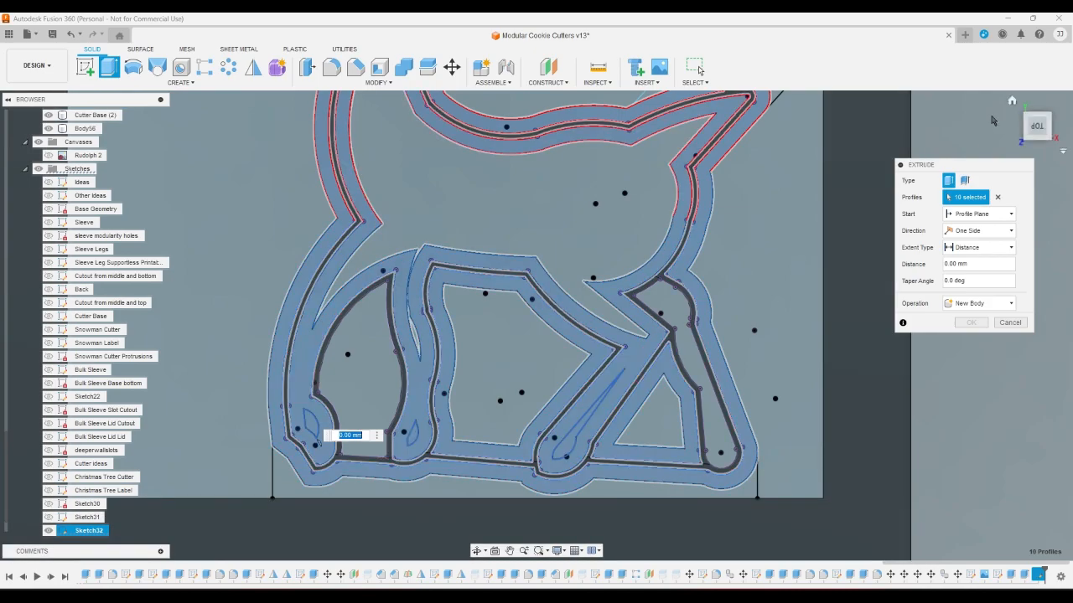
scroll(409, 433, up, 10)
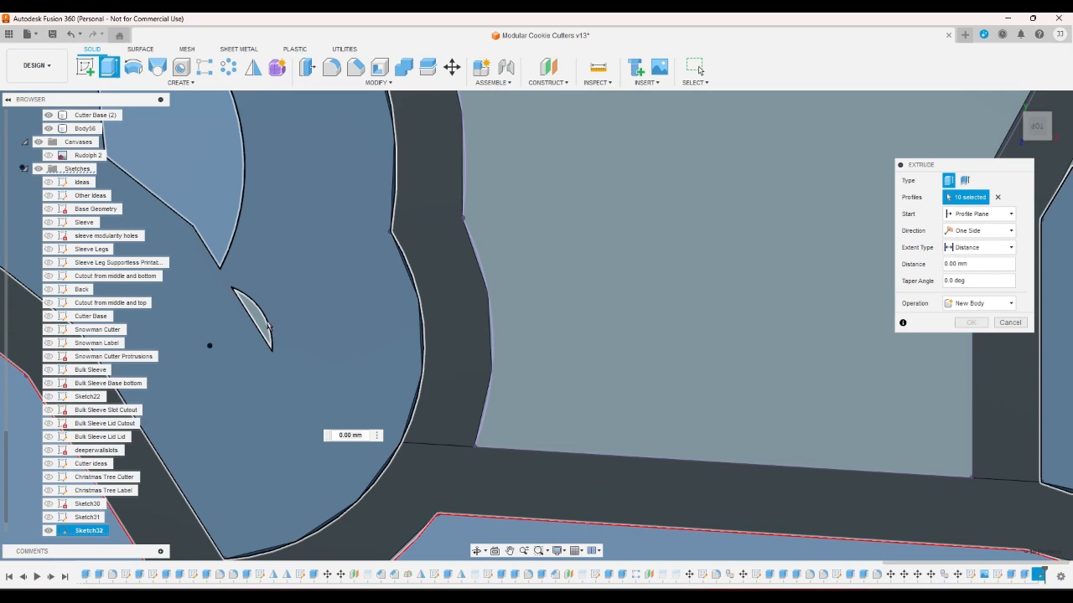
click(268, 327)
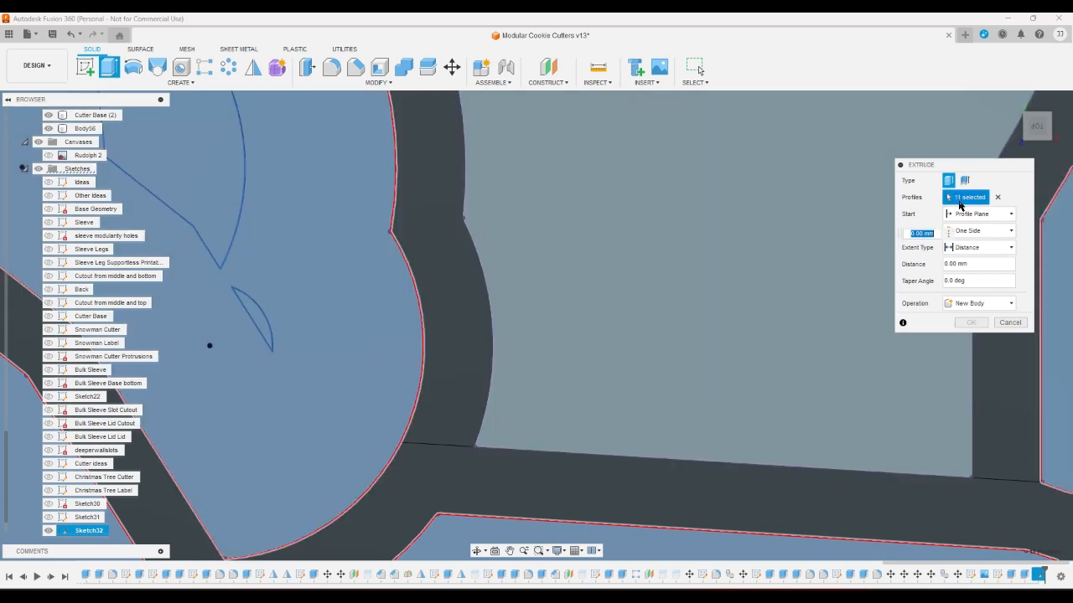
scroll(774, 359, down, 10)
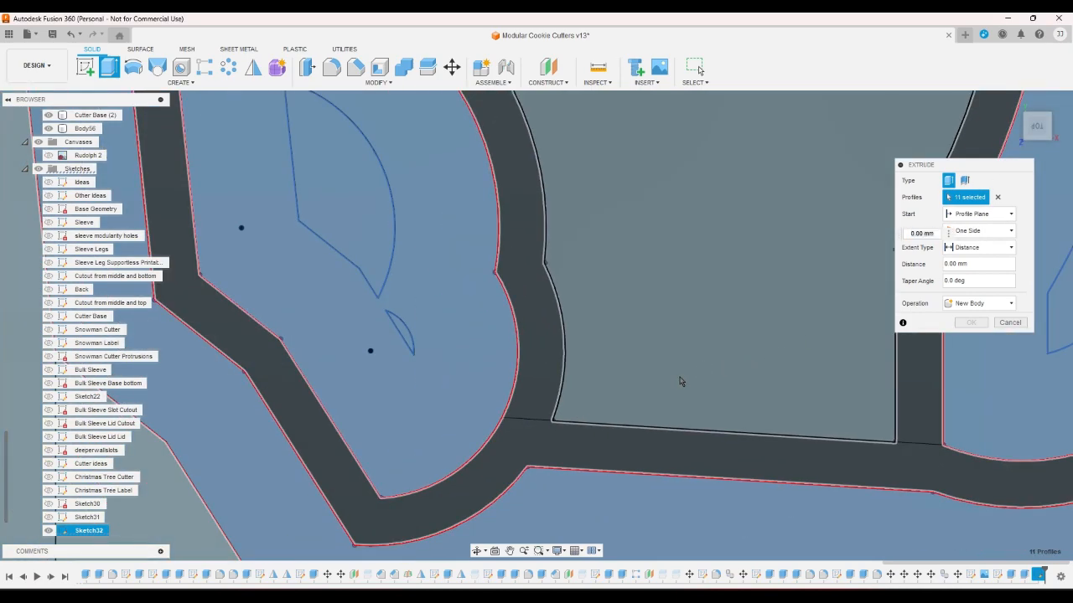
scroll(559, 402, down, 6)
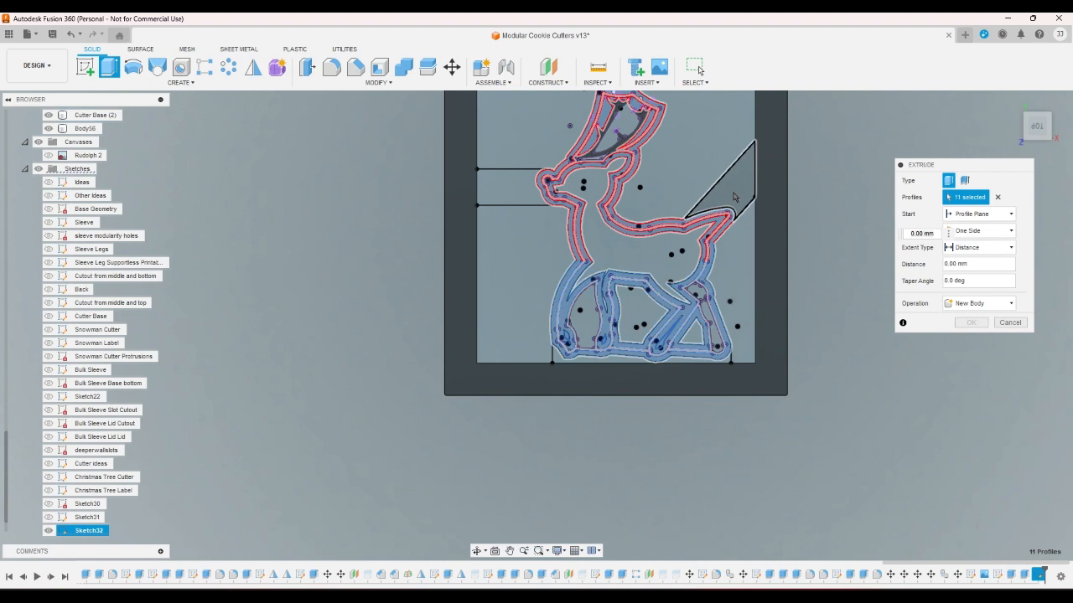
Step: Add the tail, nose and feet connectors to the profiles and extrude all of them to the base frame's face, joined to the frame
click(737, 178)
click(508, 197)
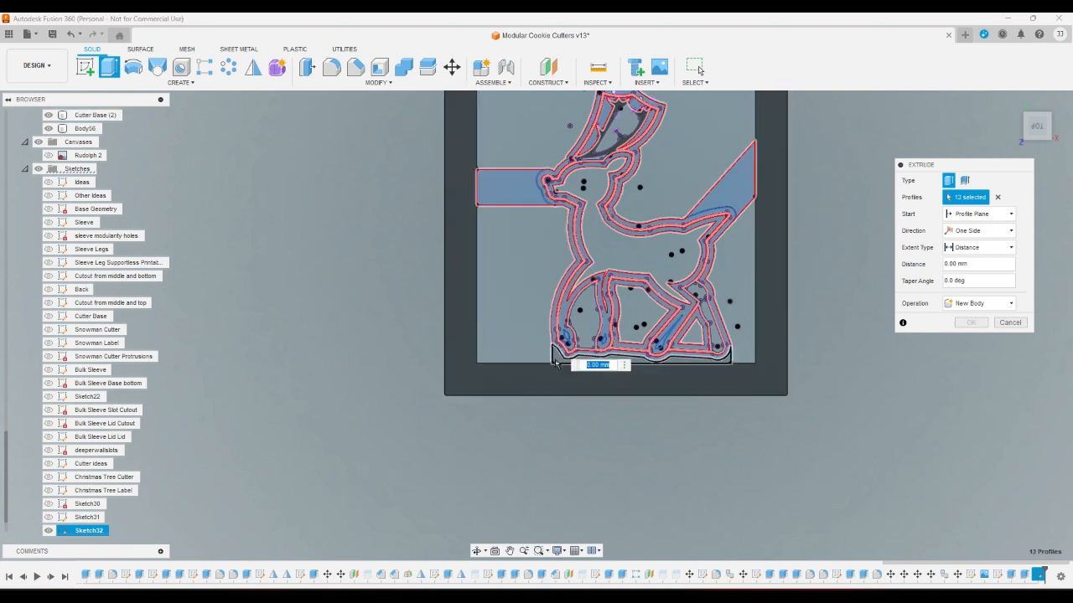
click(587, 359)
click(974, 248)
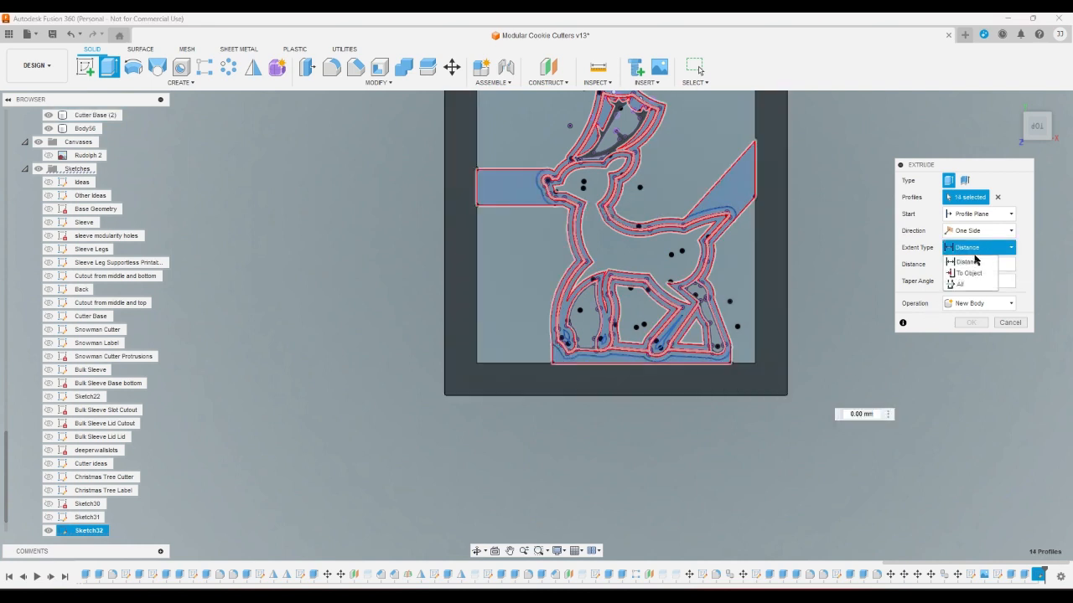
click(972, 273)
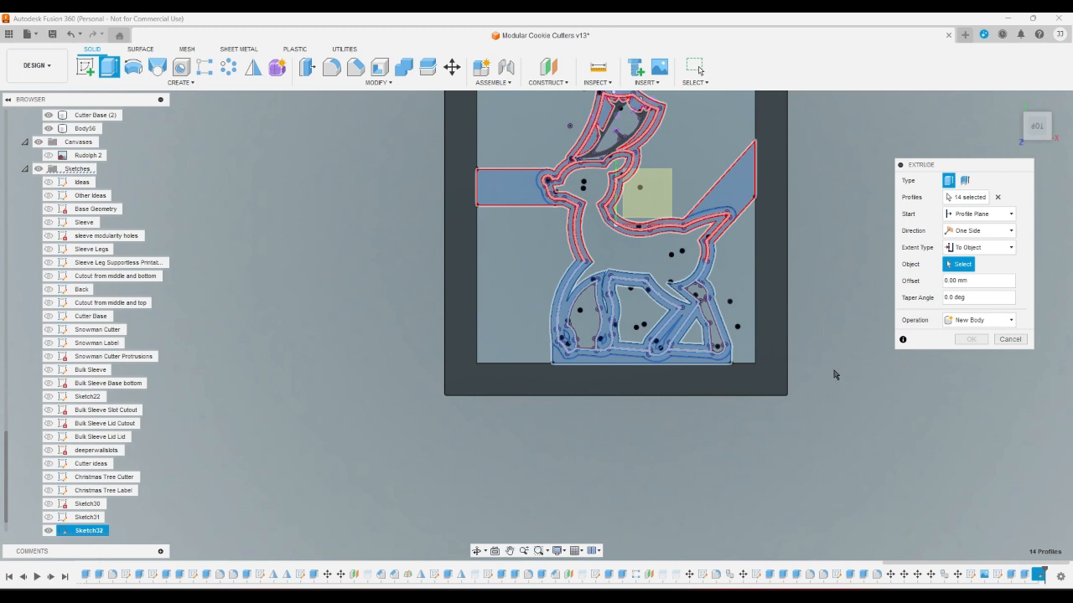
click(772, 389)
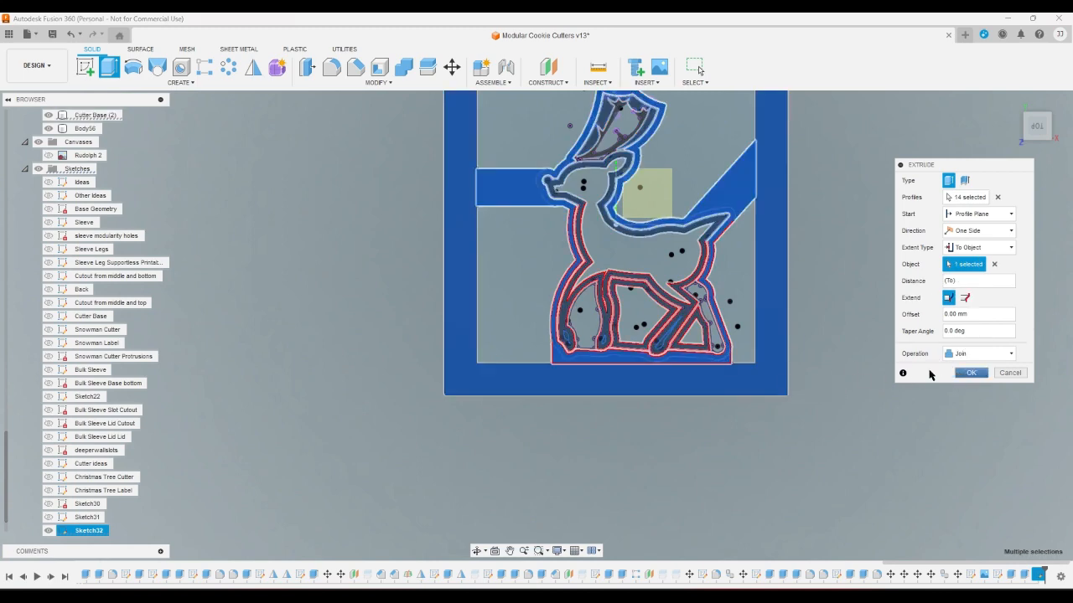
key(Return)
Step: Edit the rim extrusion to include the missed narrow profile between the antler base and the top of the head
click(1011, 100)
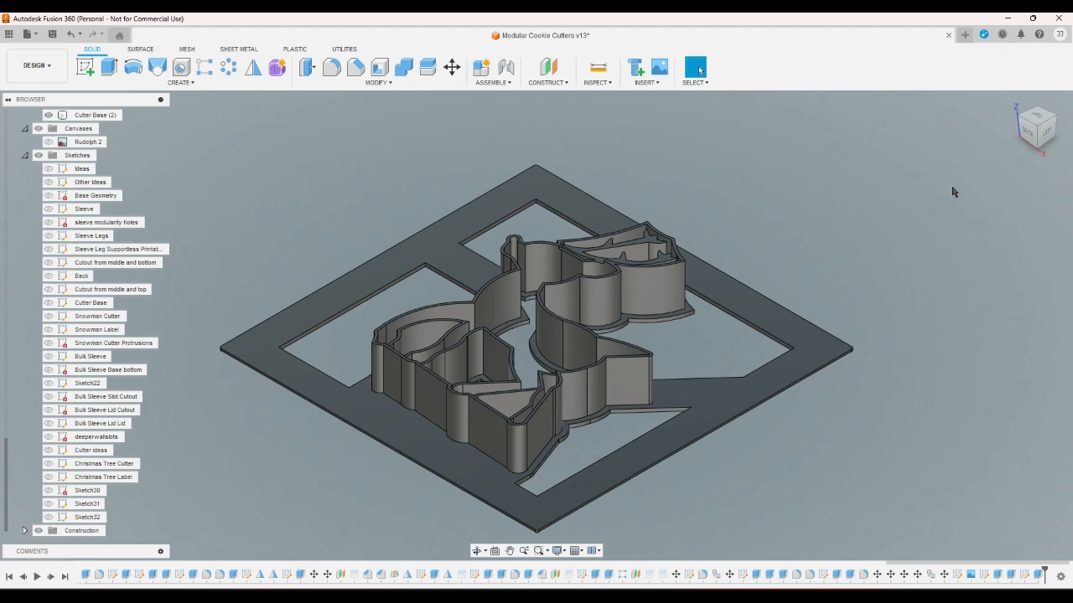
click(1033, 116)
click(1037, 117)
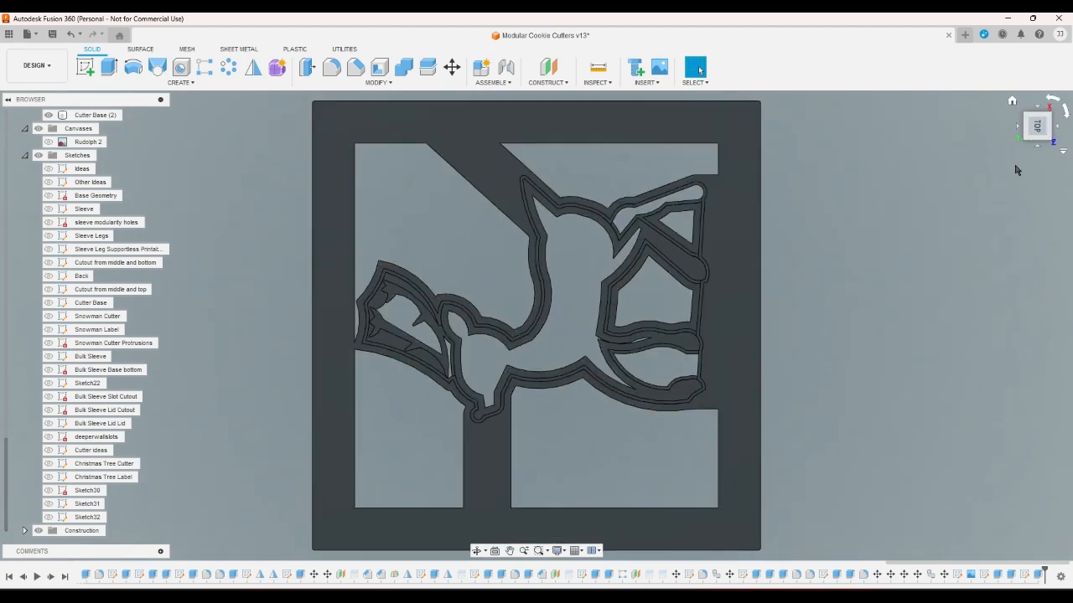
click(1061, 115)
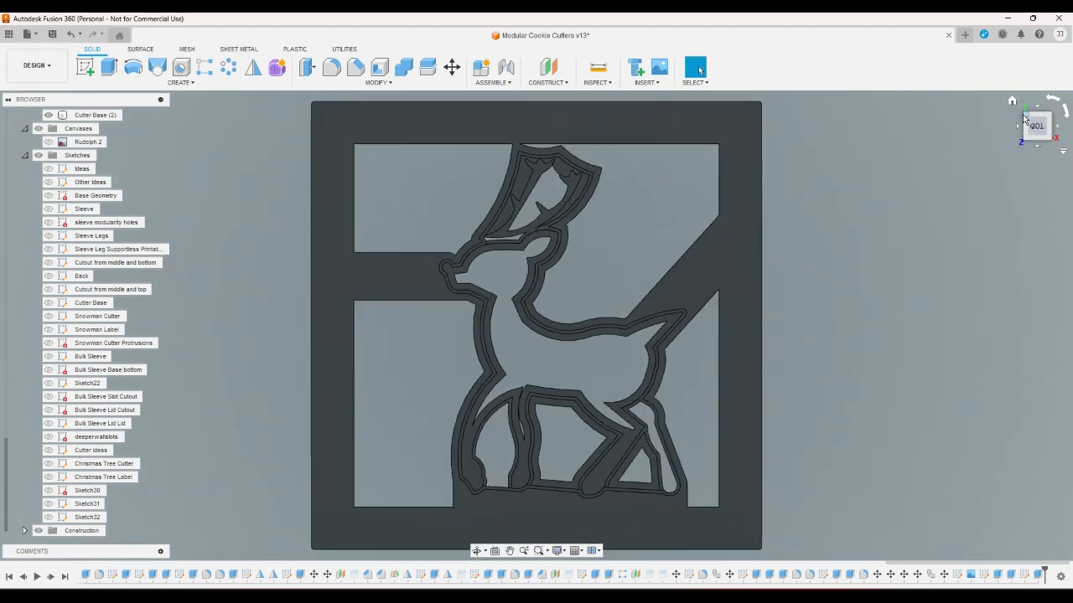
scroll(553, 152, up, 2)
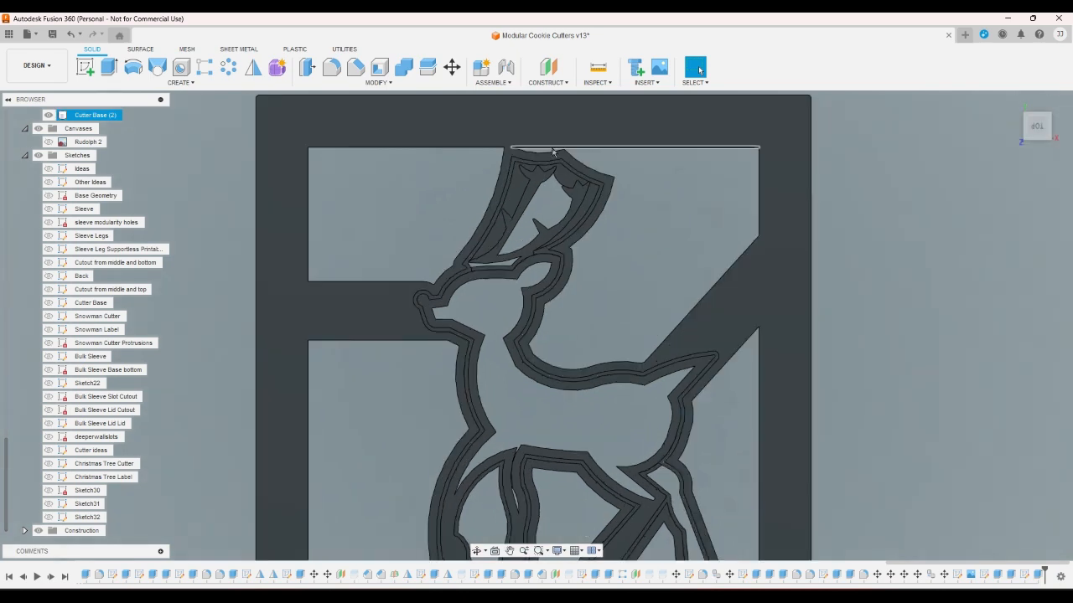
double_click(1039, 577)
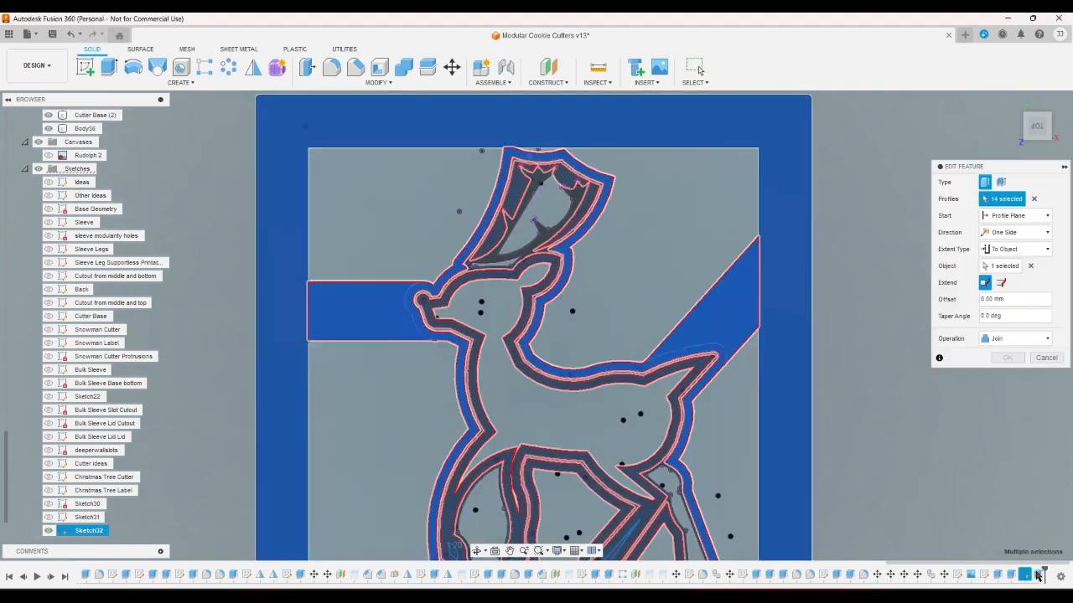
scroll(459, 218, up, 10)
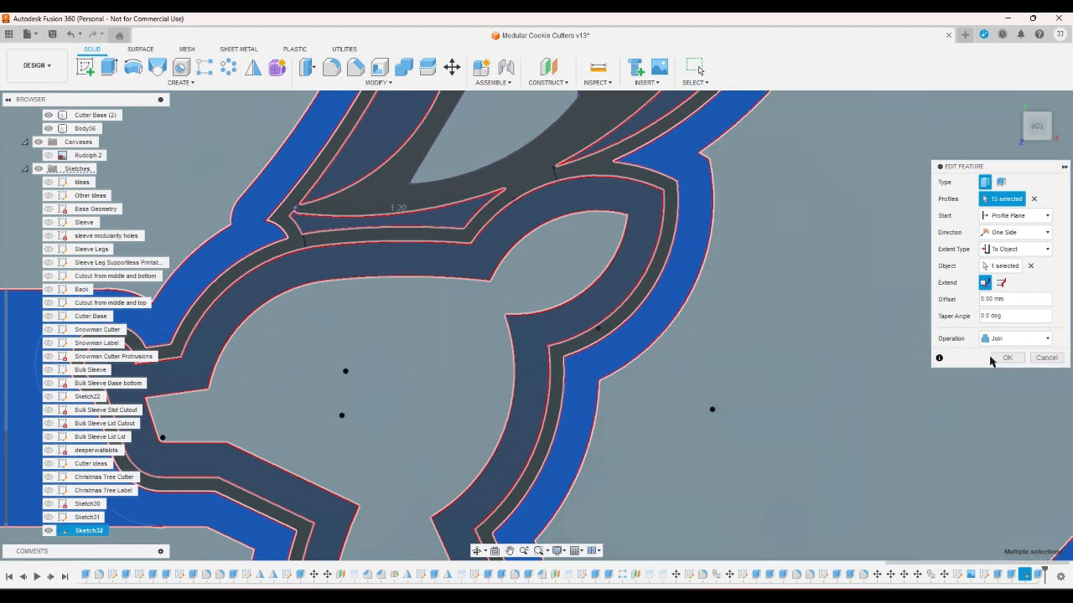
click(994, 359)
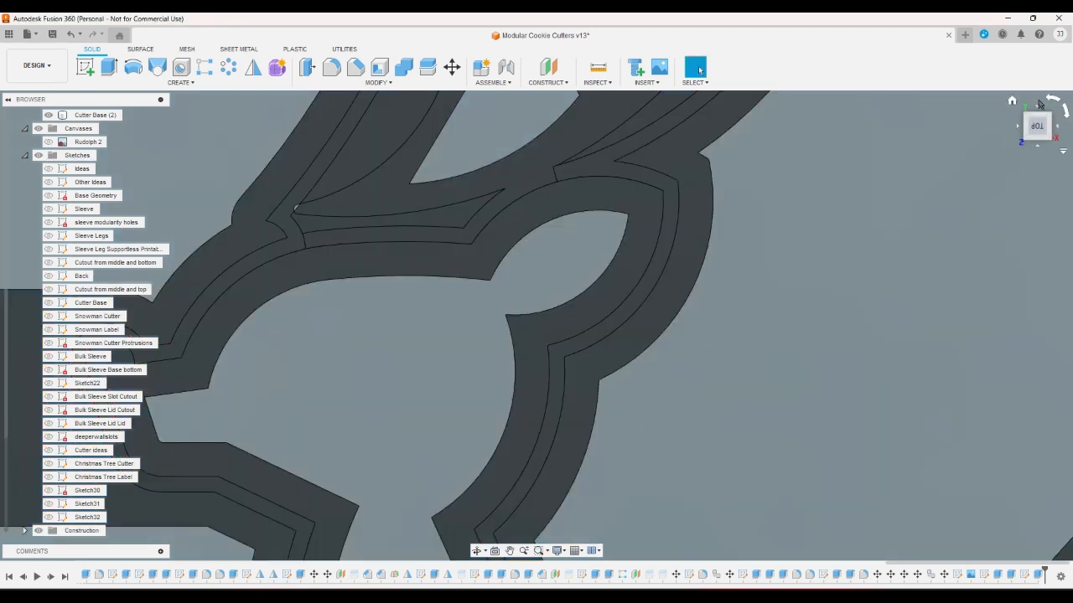
Step: Extrude the recessed underside face of the cutter wall and antlers to the base frame's bottom face, joining them
click(1013, 102)
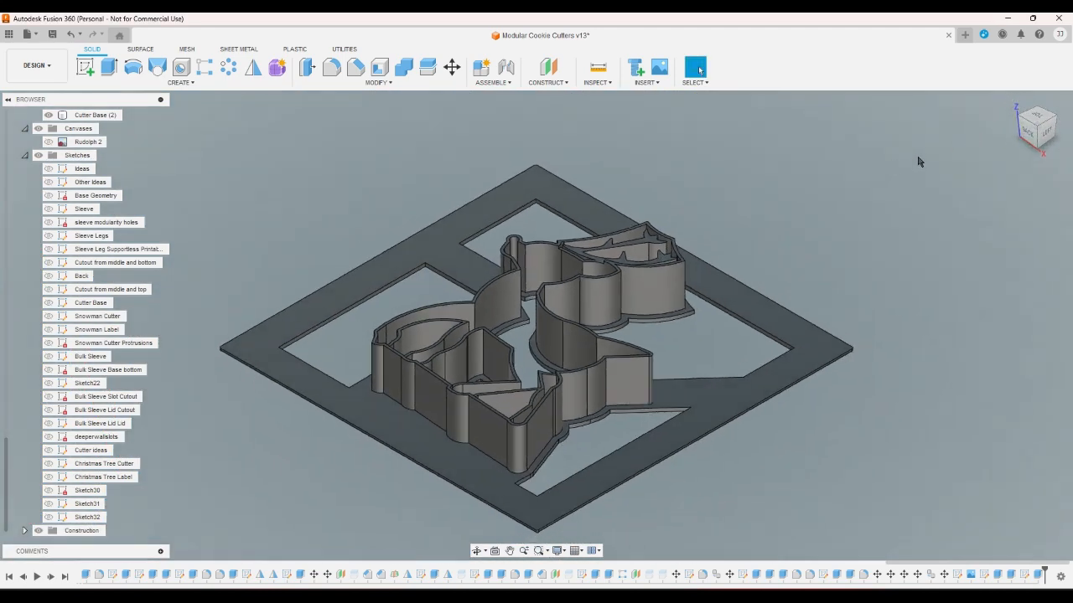
click(1037, 151)
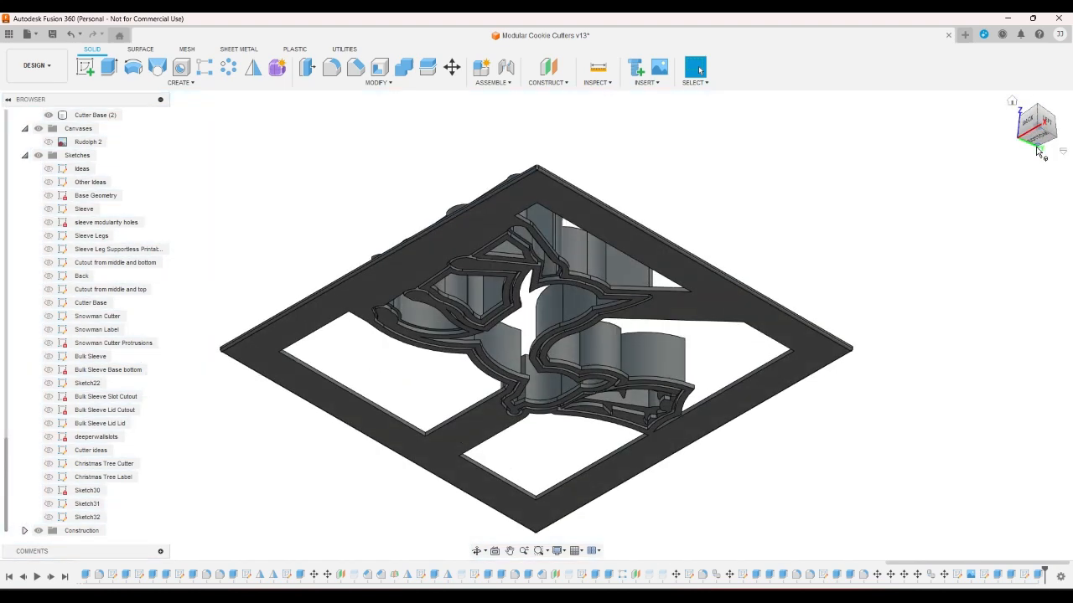
click(1037, 151)
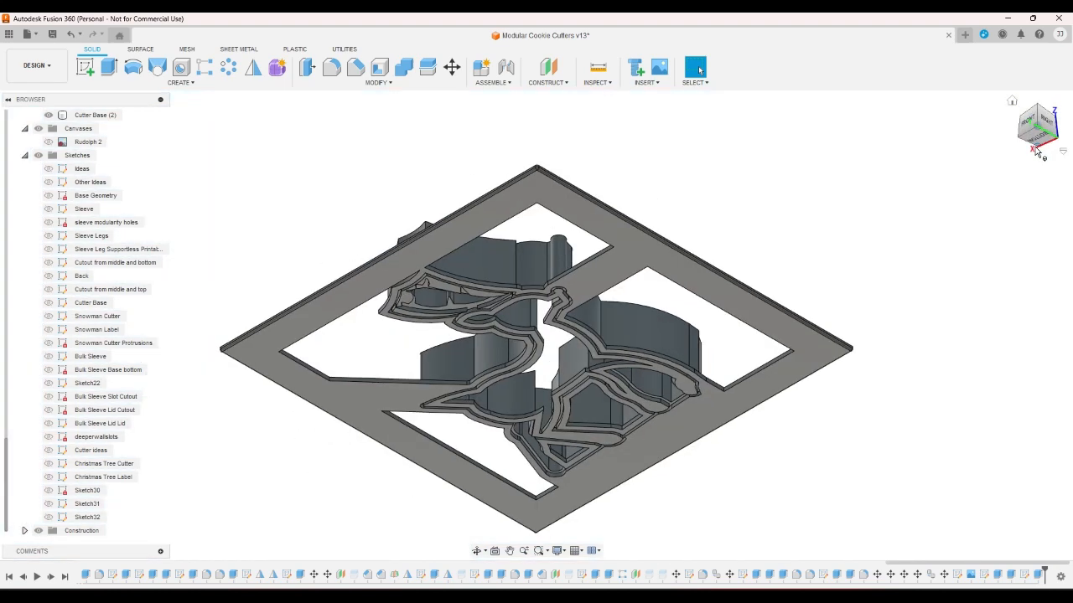
click(1037, 151)
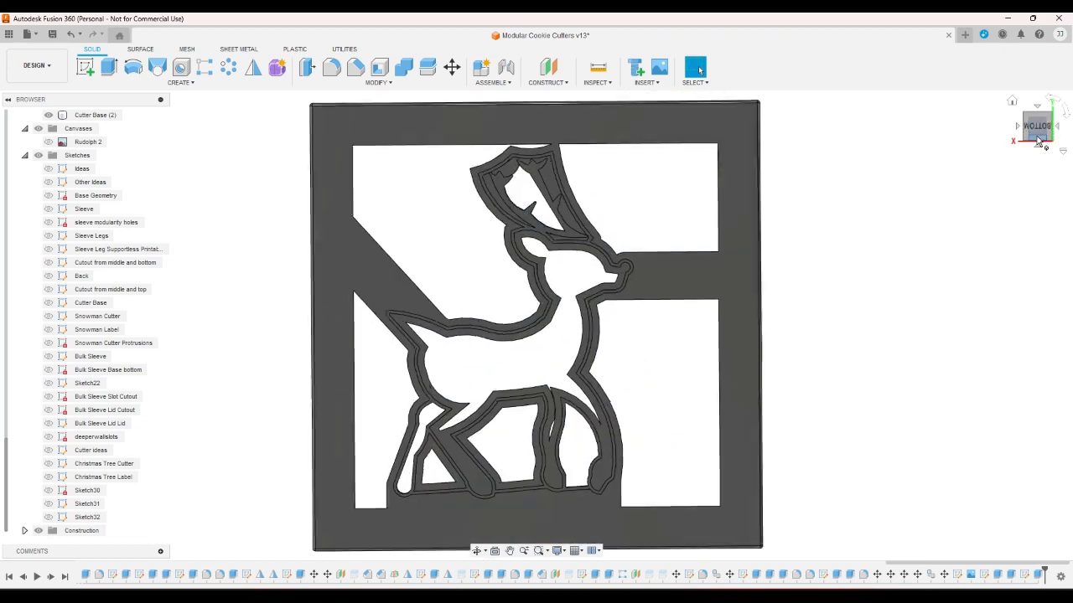
click(435, 126)
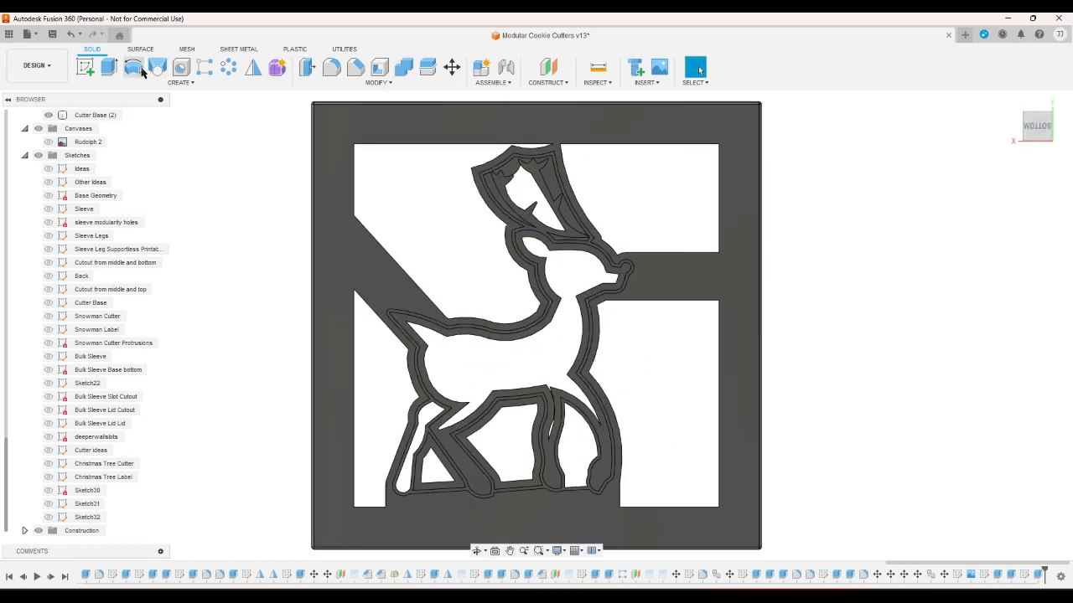
key(e)
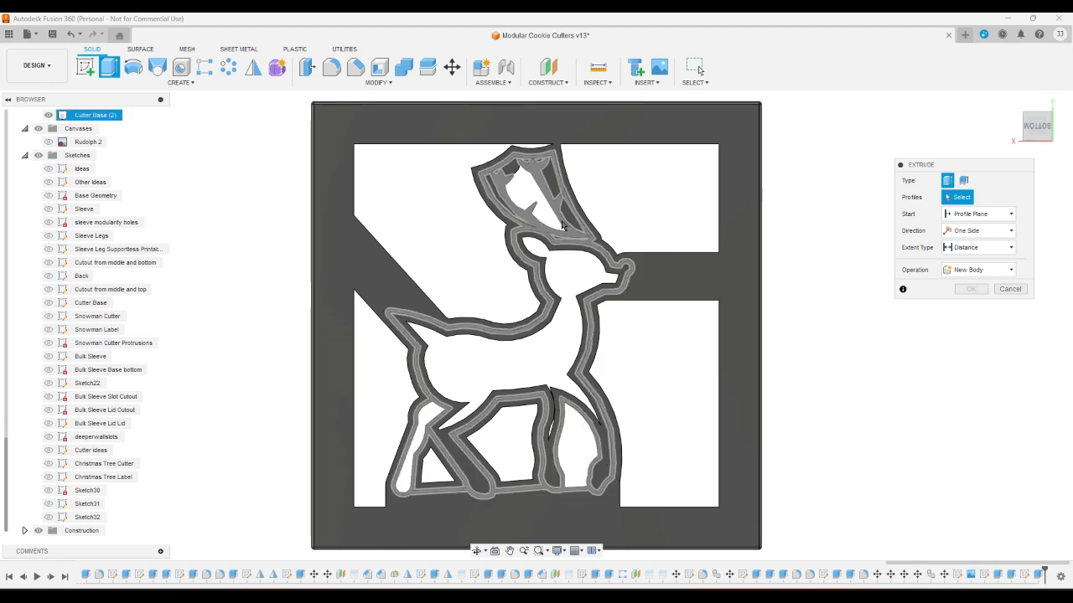
click(549, 231)
click(964, 247)
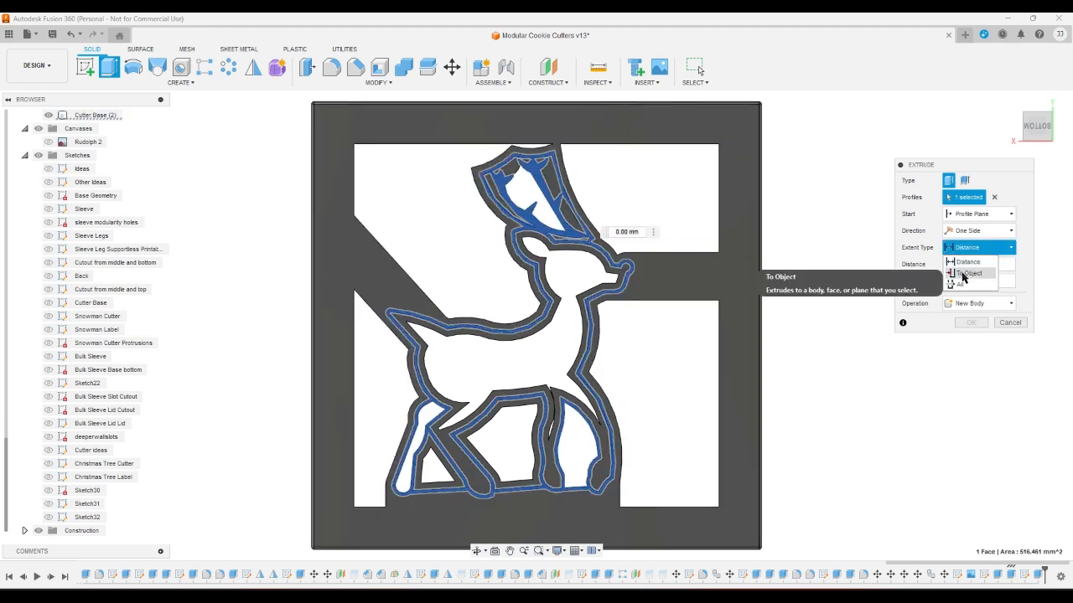
click(965, 273)
click(748, 307)
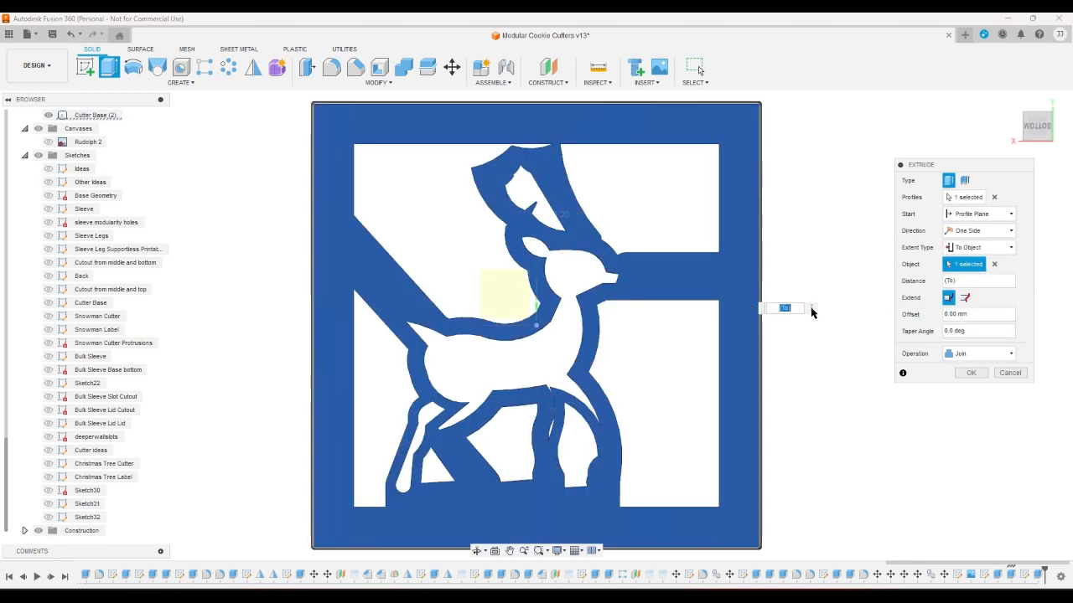
click(970, 373)
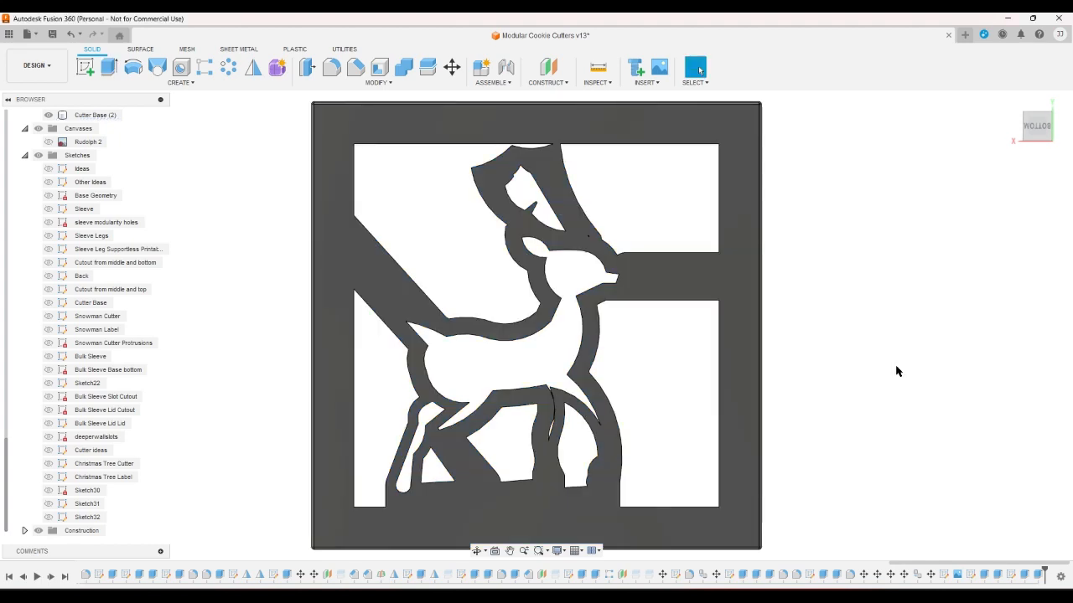
Step: Examine the underside at the antler base for a leftover gap, and return to the home view
scroll(537, 214, up, 2)
scroll(537, 214, up, 5)
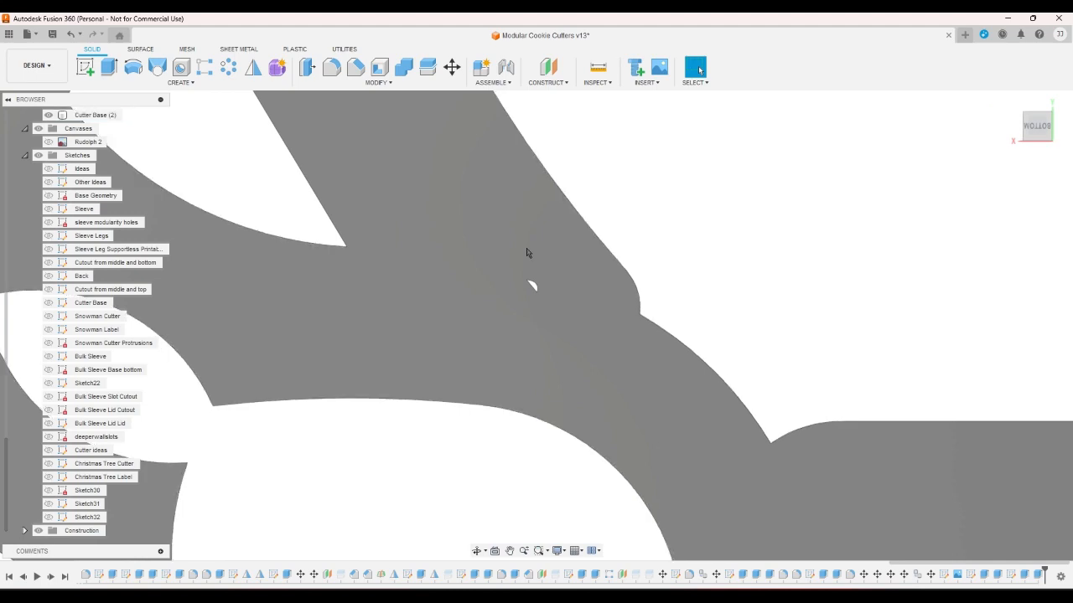
scroll(526, 290, up, 2)
scroll(521, 288, up, 2)
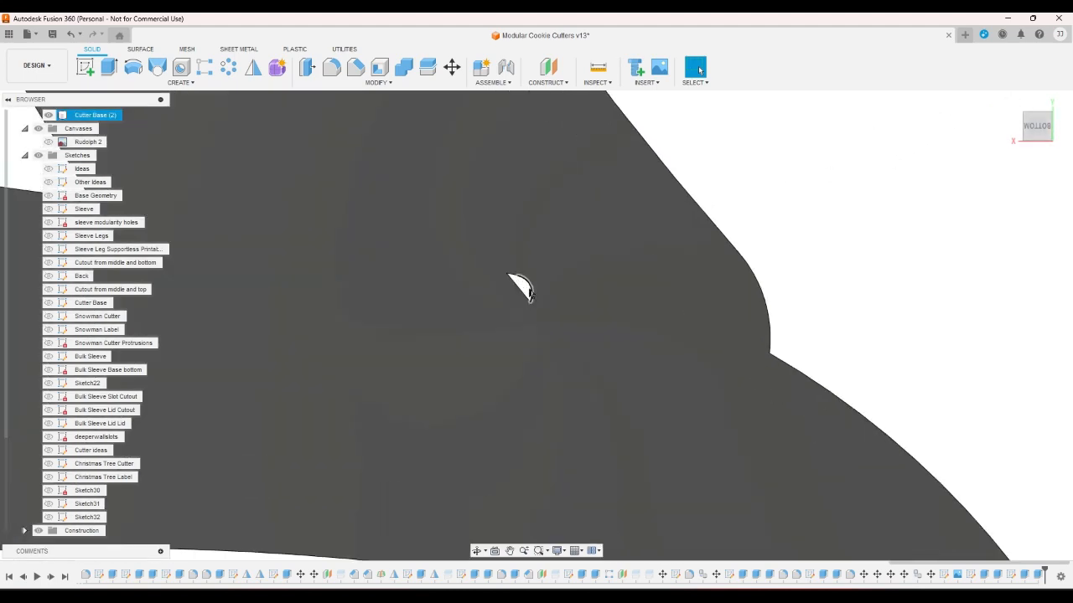
click(1014, 102)
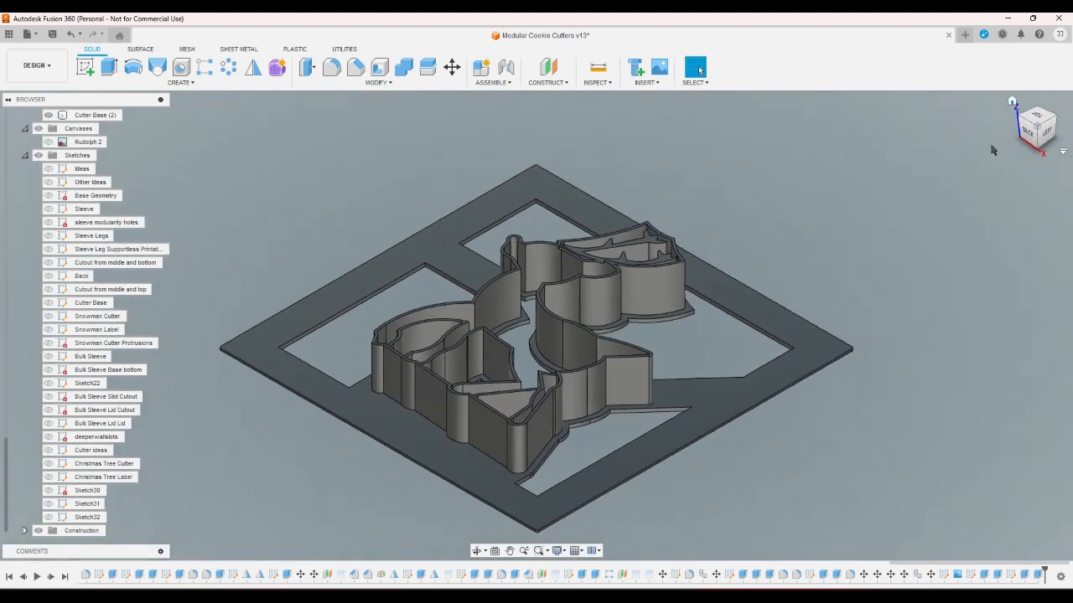
Step: Edit the cutter wall extrusion to include the tiny rounded profile missed at the front base of the antlers
click(1035, 122)
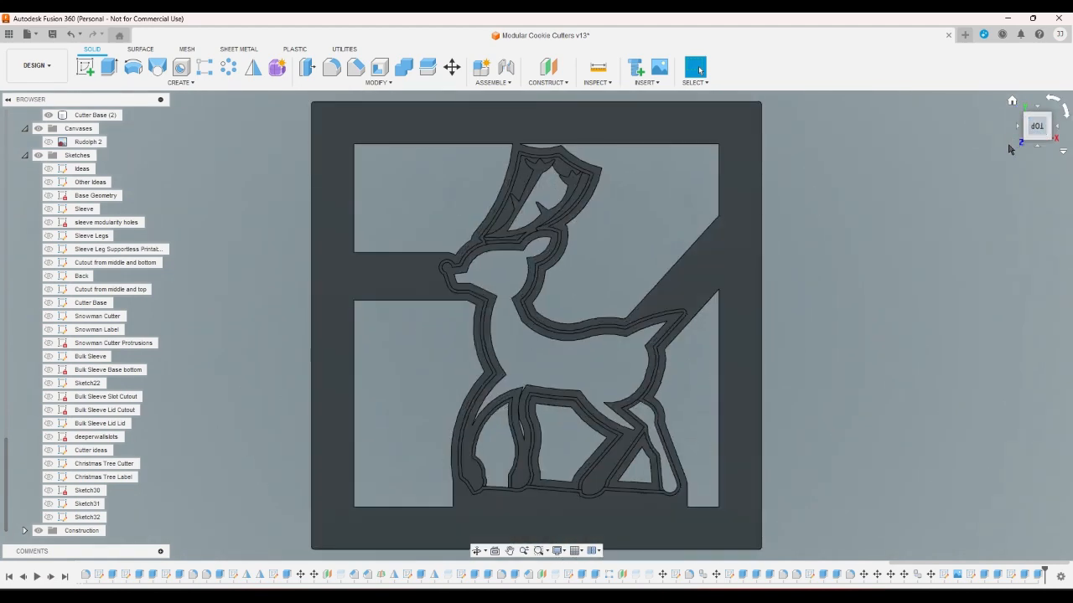
scroll(475, 231, up, 8)
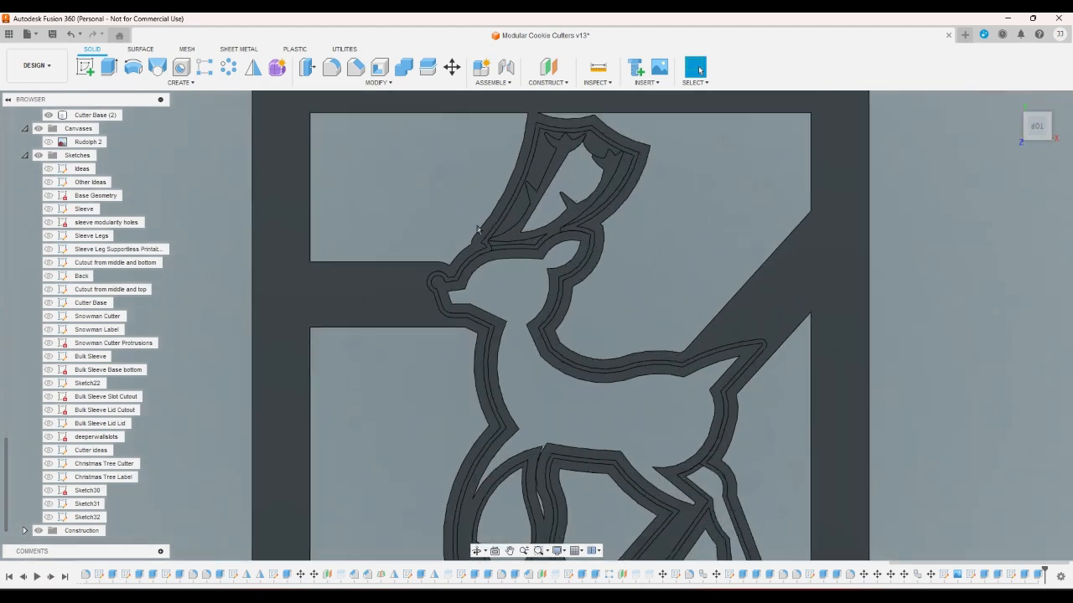
scroll(534, 284, up, 5)
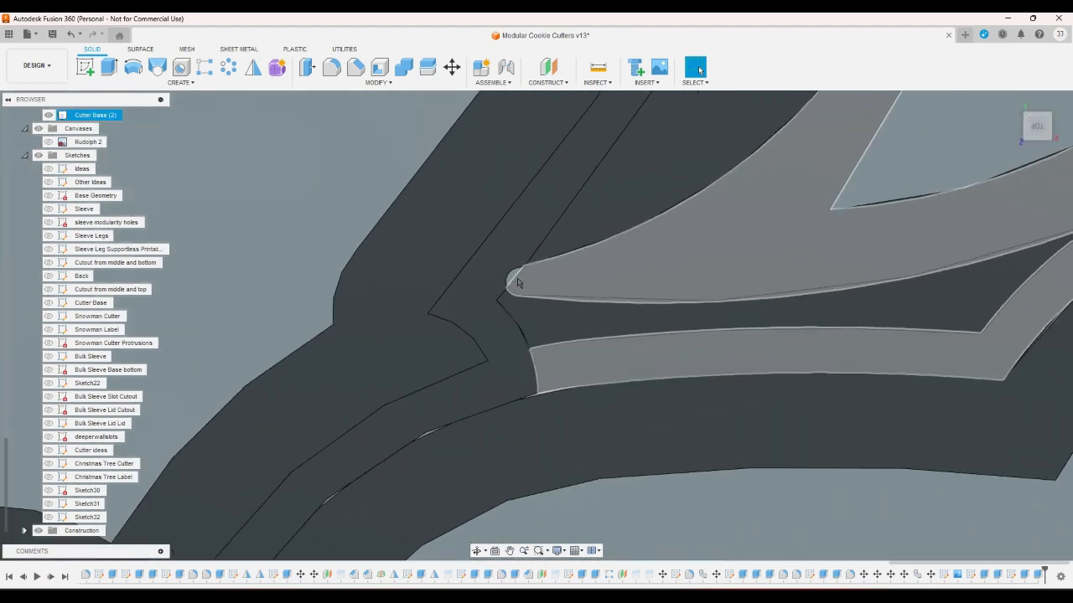
scroll(503, 276, down, 8)
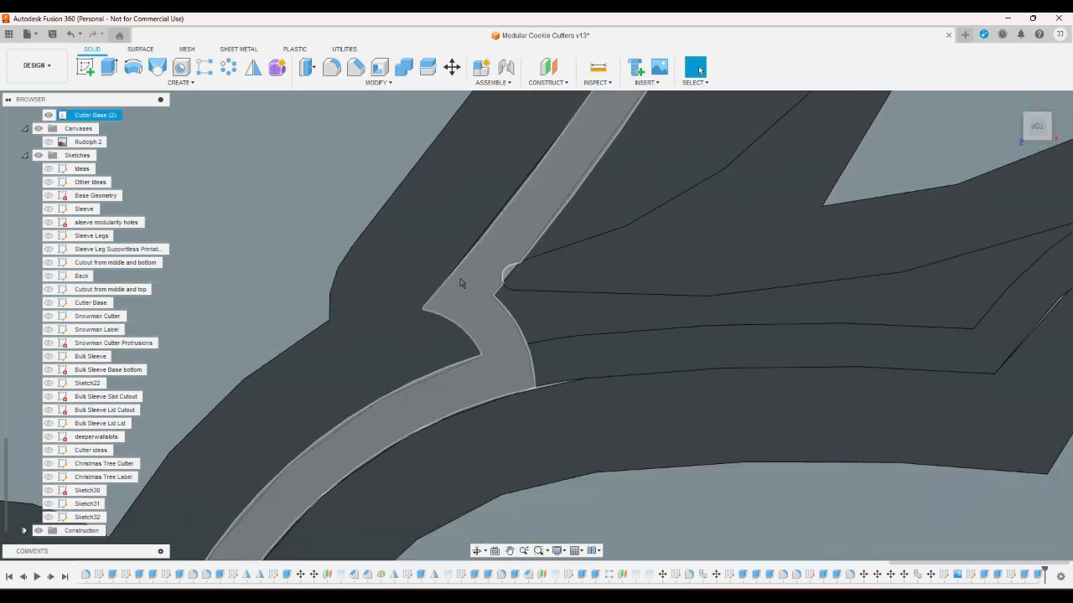
click(465, 281)
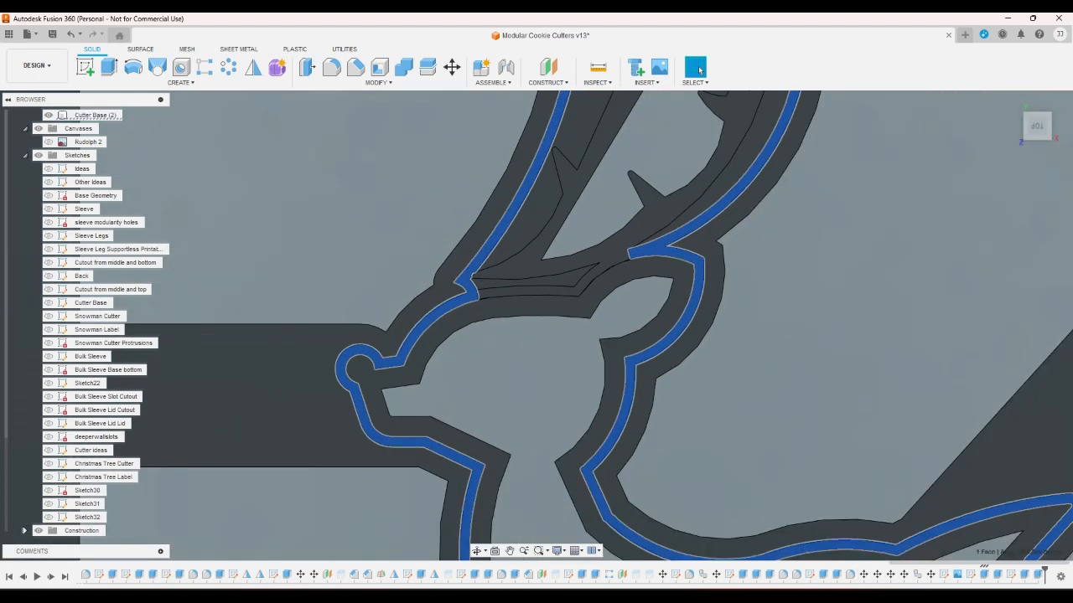
double_click(985, 575)
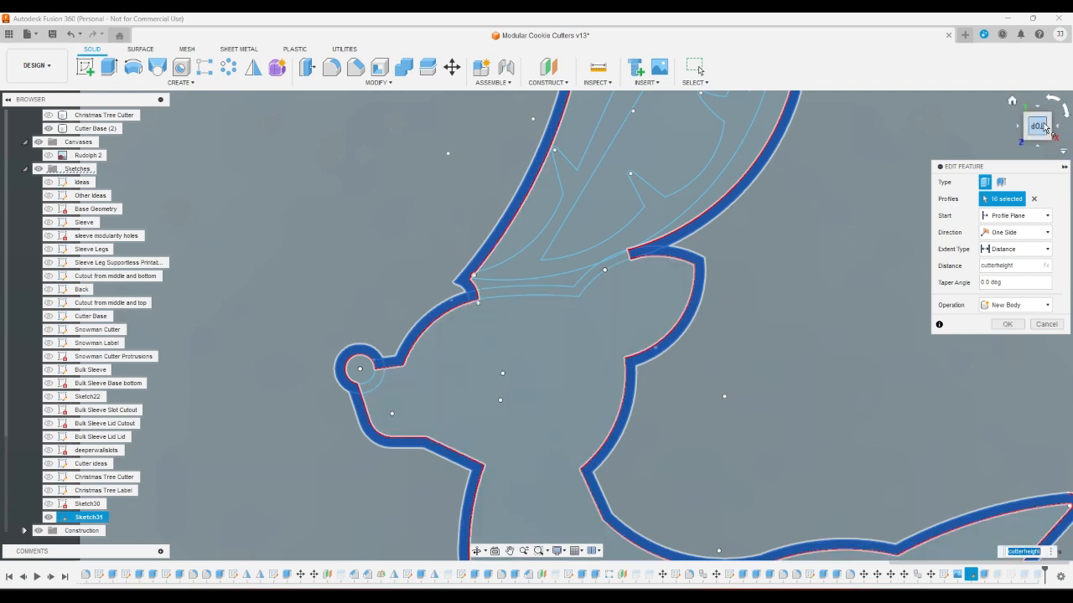
scroll(473, 278, up, 8)
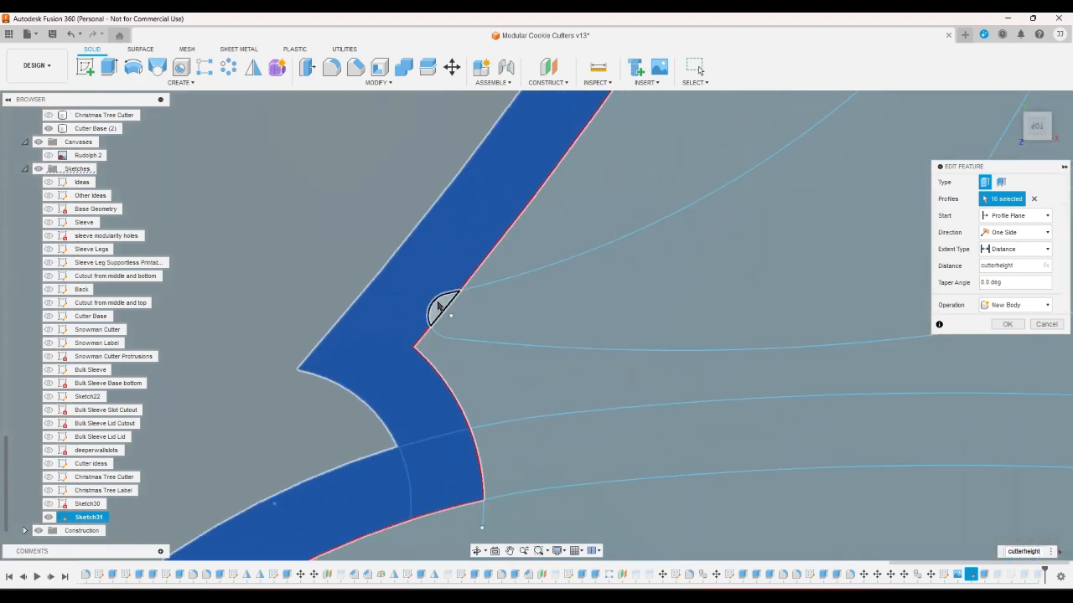
click(438, 307)
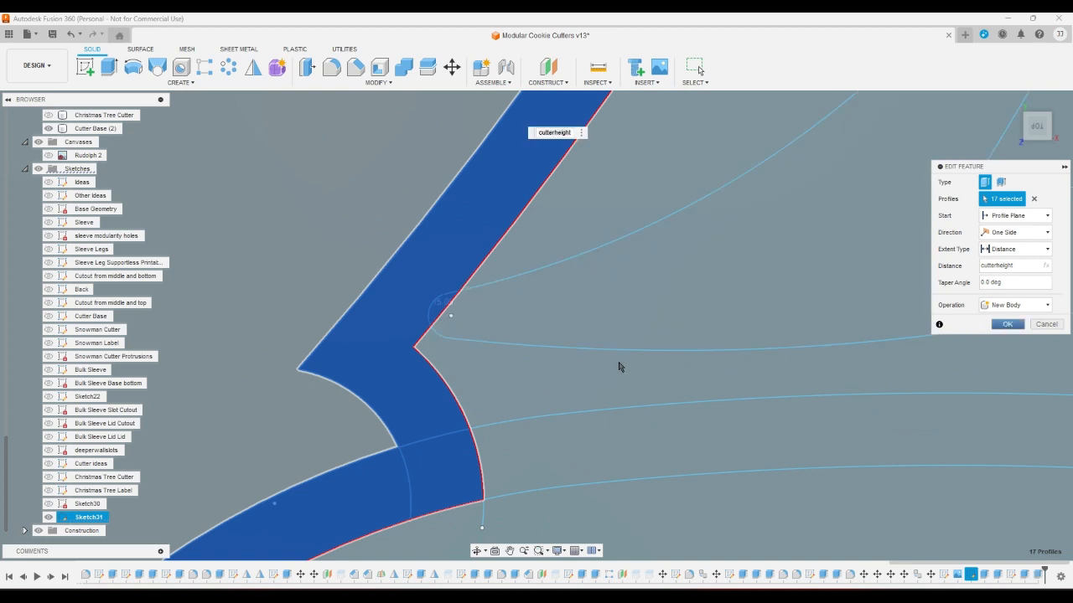
key(Return)
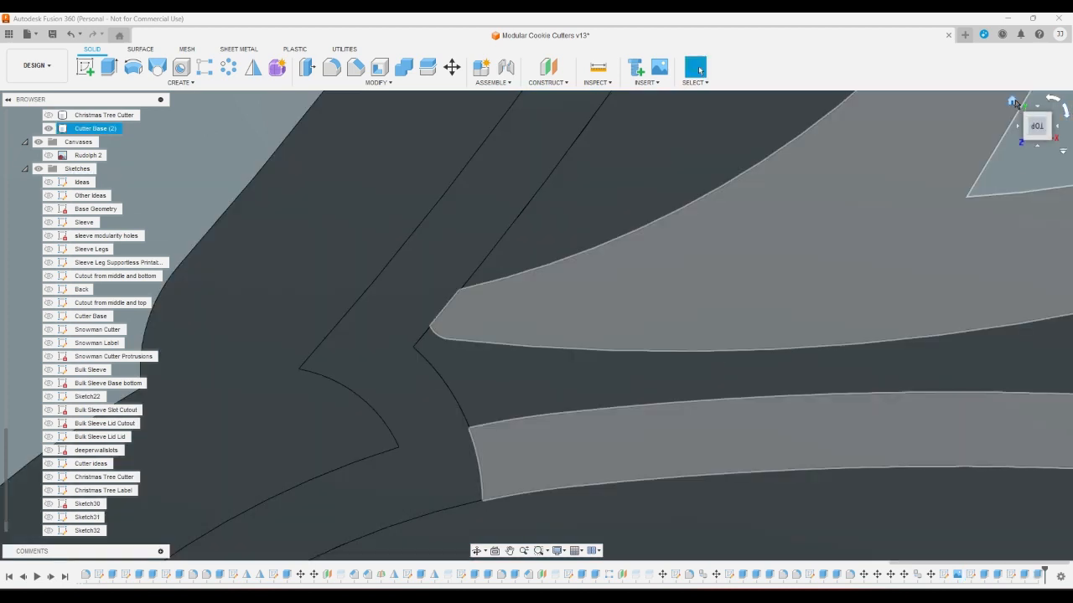
click(1012, 102)
click(982, 166)
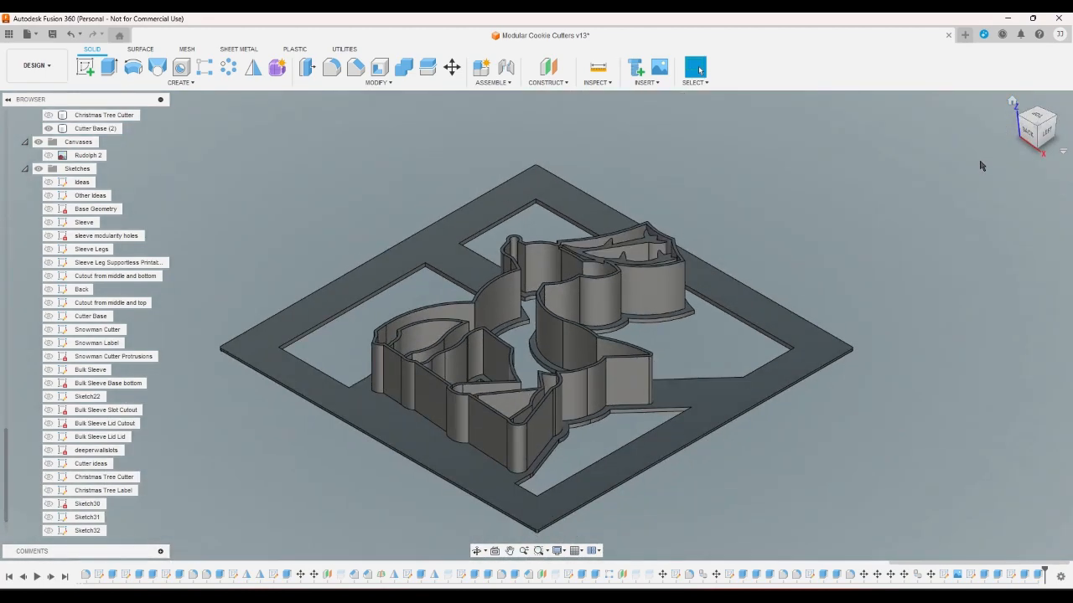
Step: In the rim sketch, close the small gap between the two outline corners above the front legs with a short line
click(1038, 119)
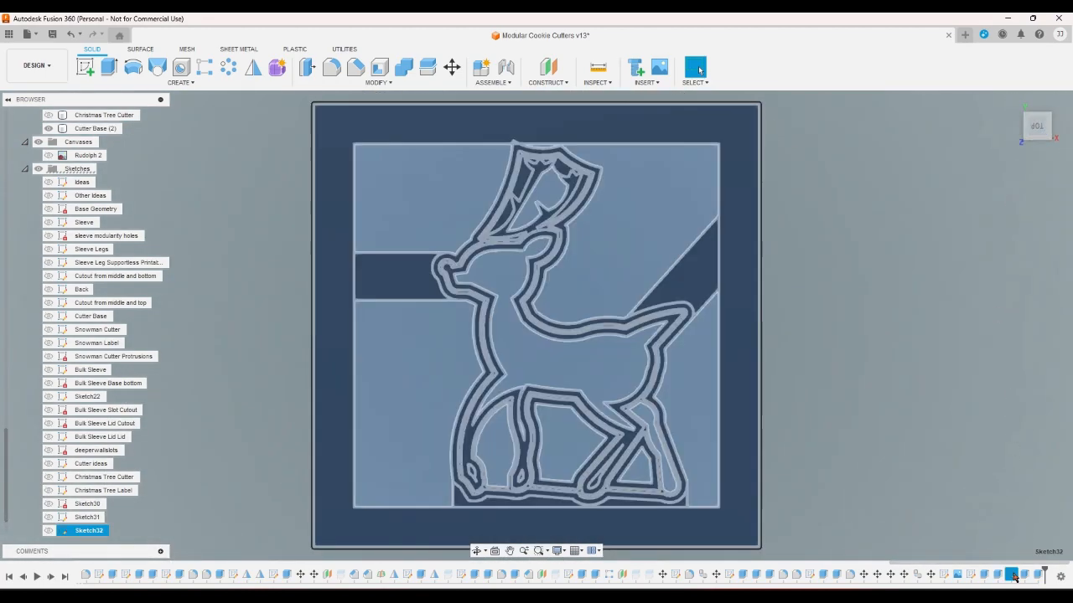
double_click(1010, 575)
scroll(516, 380, up, 5)
scroll(516, 381, up, 5)
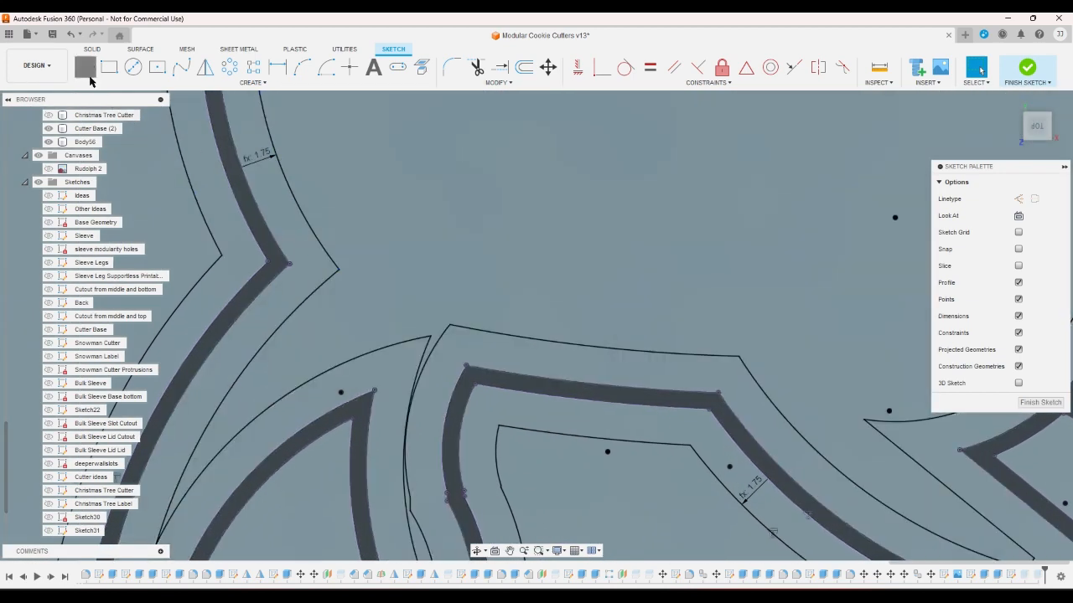
key(l)
click(450, 325)
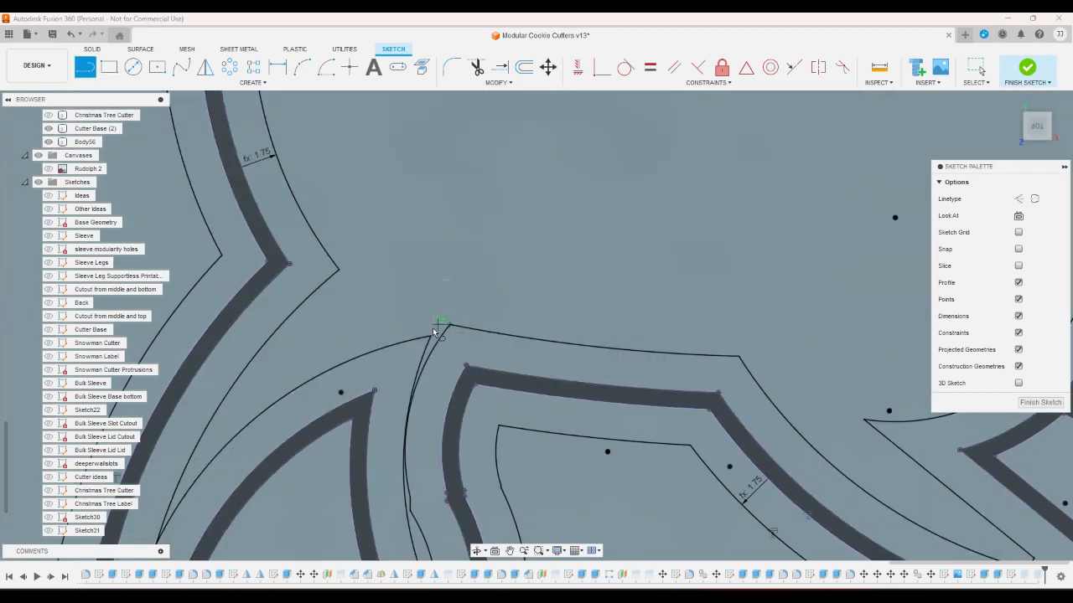
click(430, 337)
scroll(424, 338, down, 2)
scroll(423, 338, down, 3)
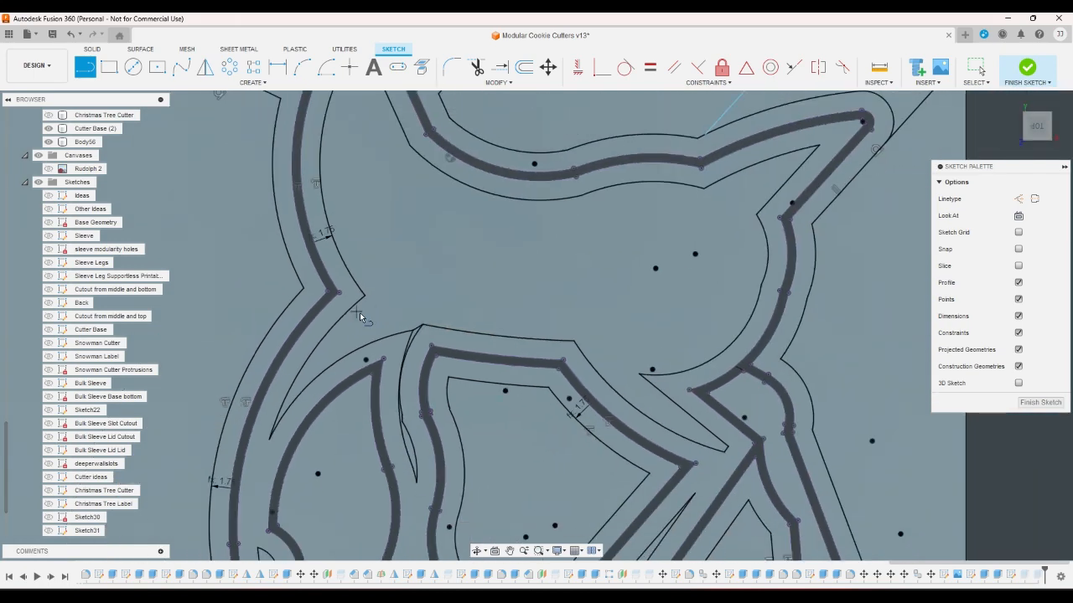
scroll(644, 363, up, 4)
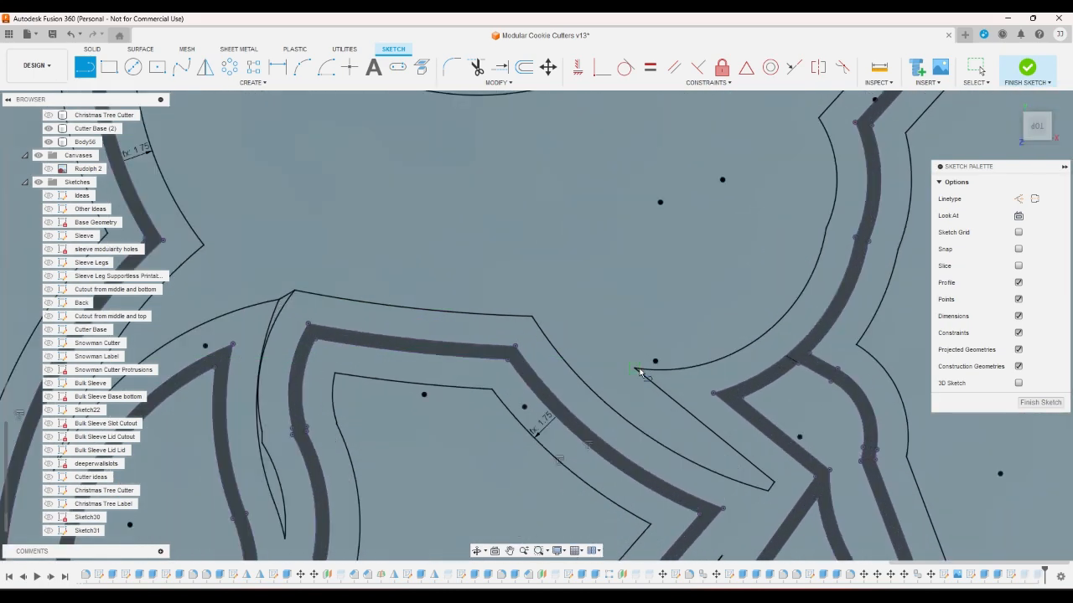
click(637, 369)
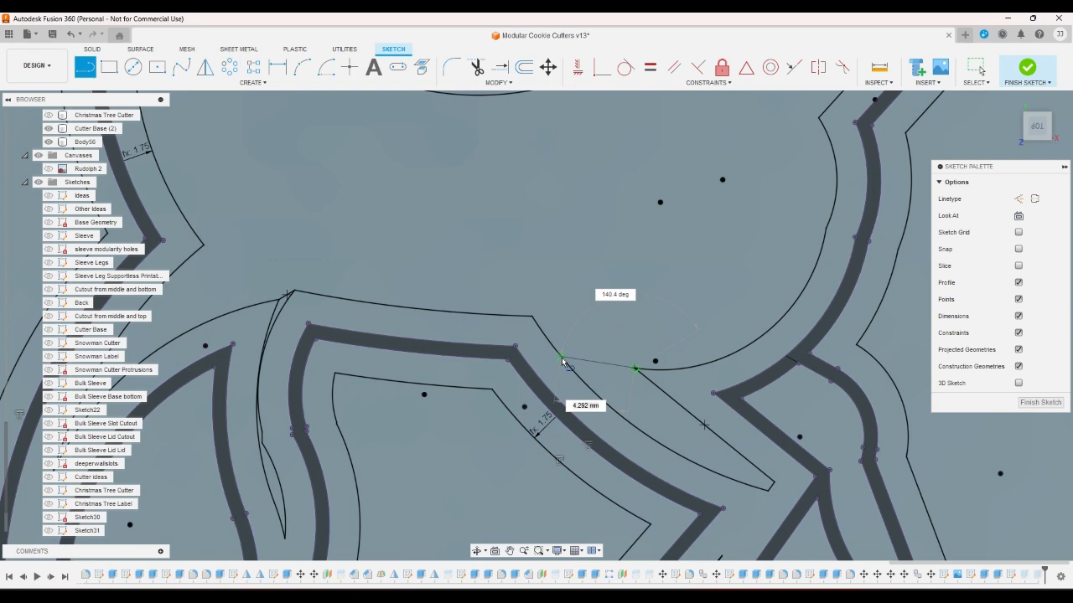
click(562, 359)
right_click(581, 368)
click(553, 370)
click(599, 366)
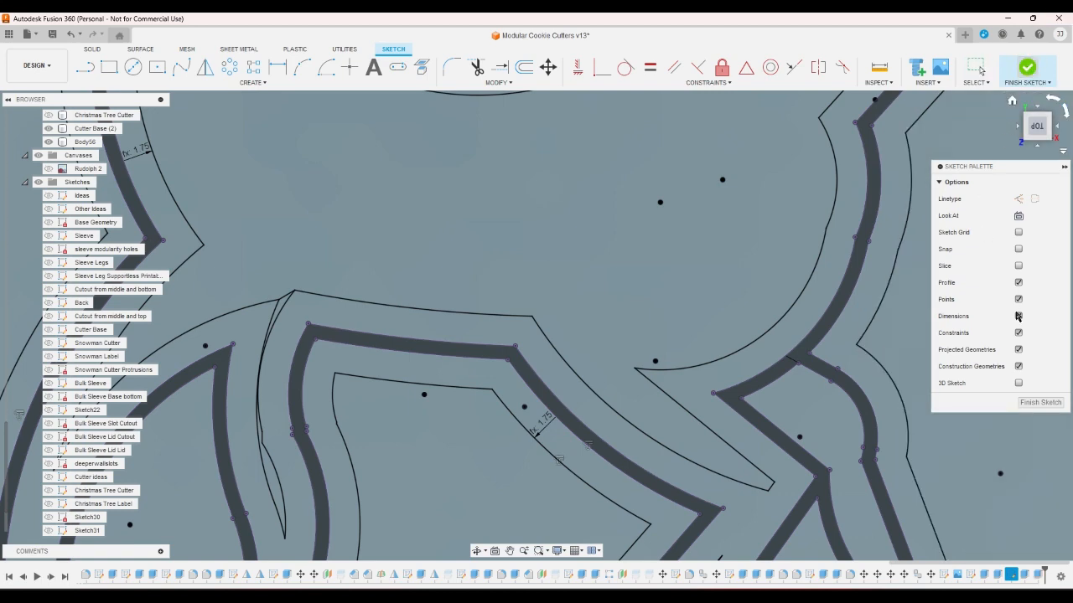
Step: Finish the sketch and edit the rim extrusion to include the narrow sliver profile between the front legs
click(1040, 402)
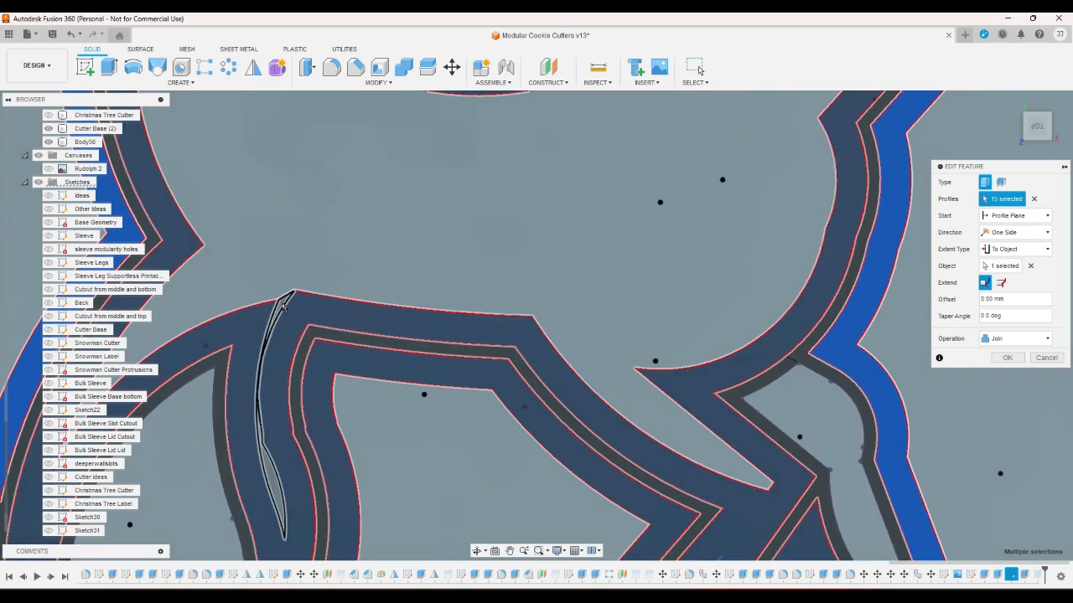
click(796, 340)
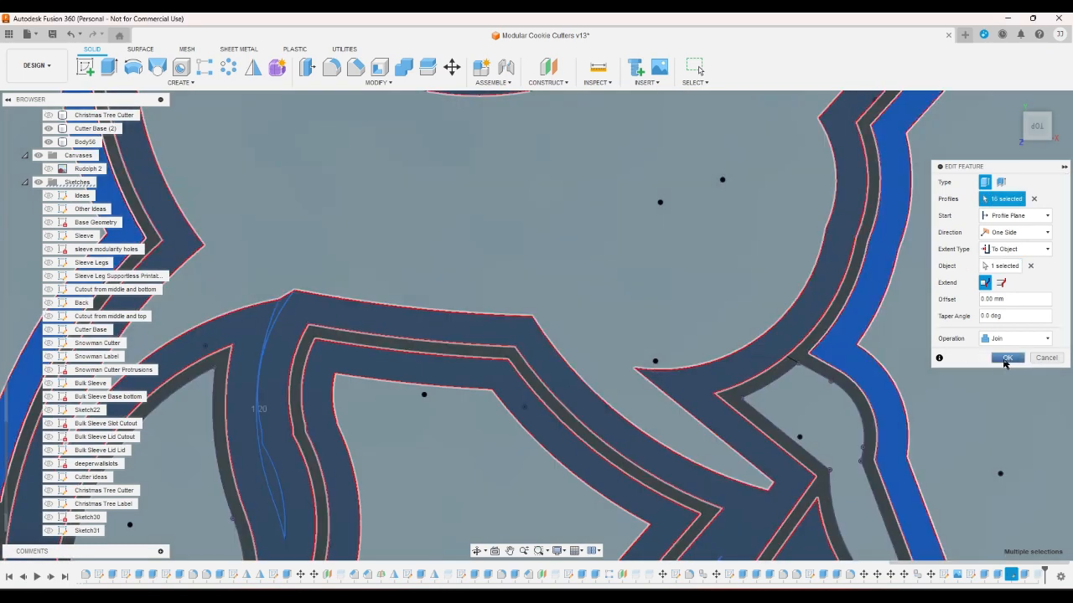
click(1005, 358)
scroll(786, 327, down, 10)
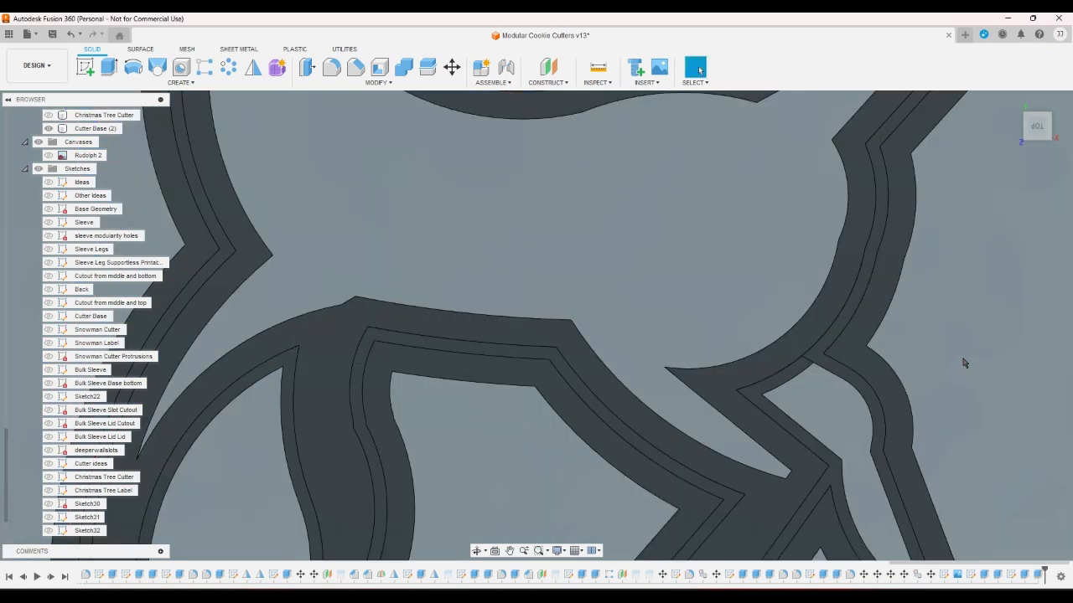
scroll(732, 317, down, 2)
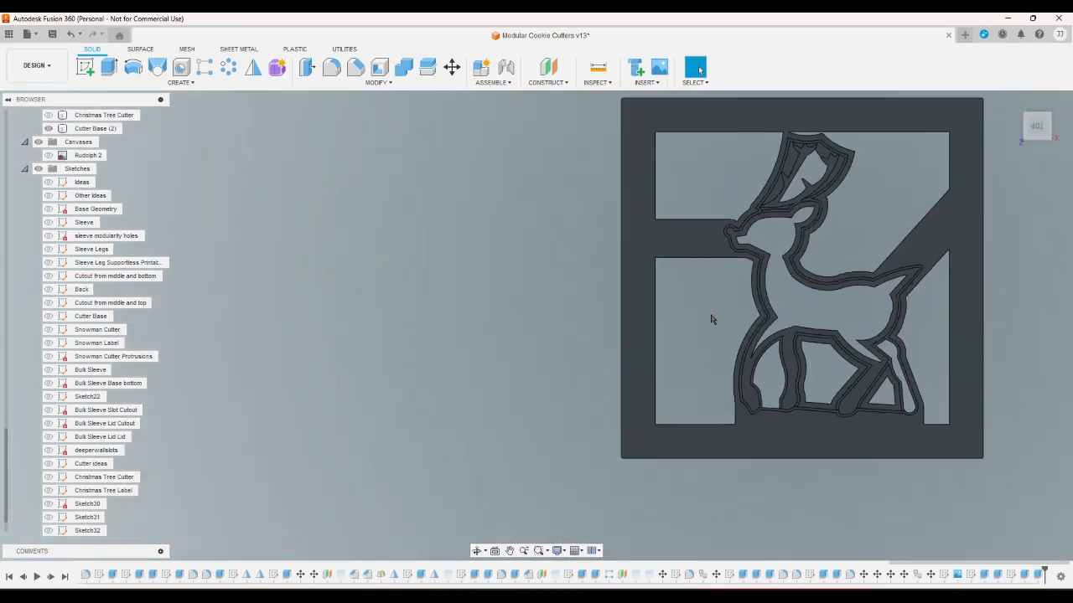
scroll(701, 323, up, 2)
scroll(691, 315, down, 2)
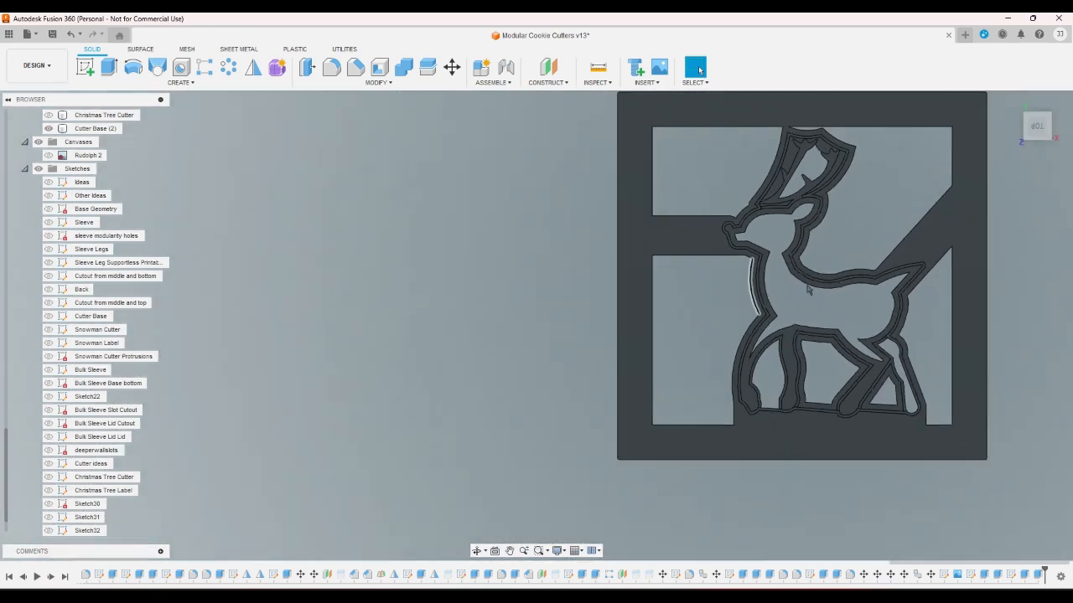
click(1016, 123)
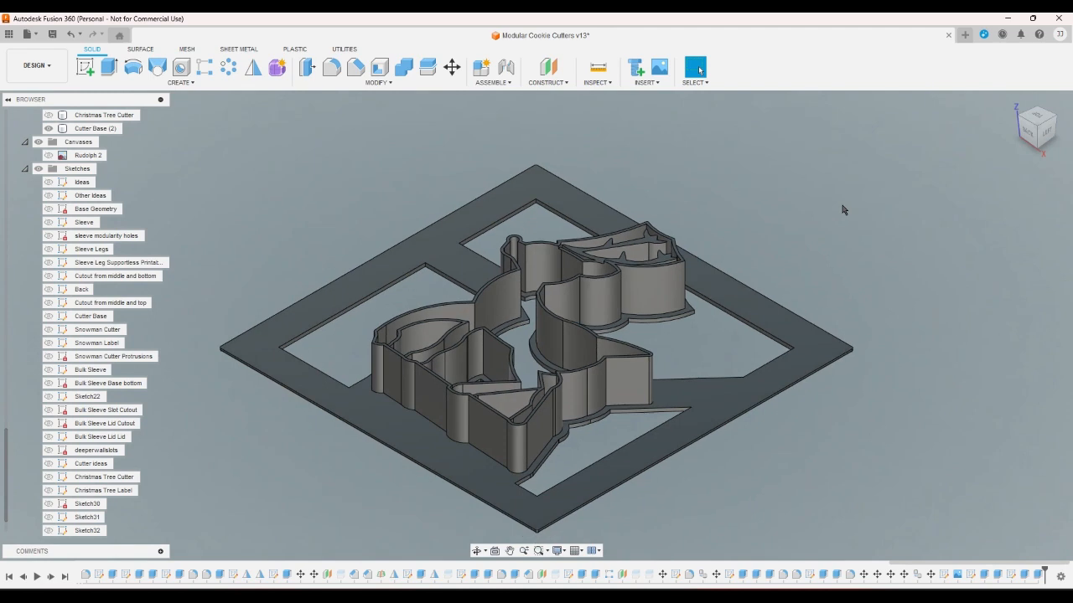
Step: Compare the reindeer cutter with the Snowman Cutter and Christmas Tree Cutter from above, showing and hiding each in turn
scroll(23, 193, up, 3)
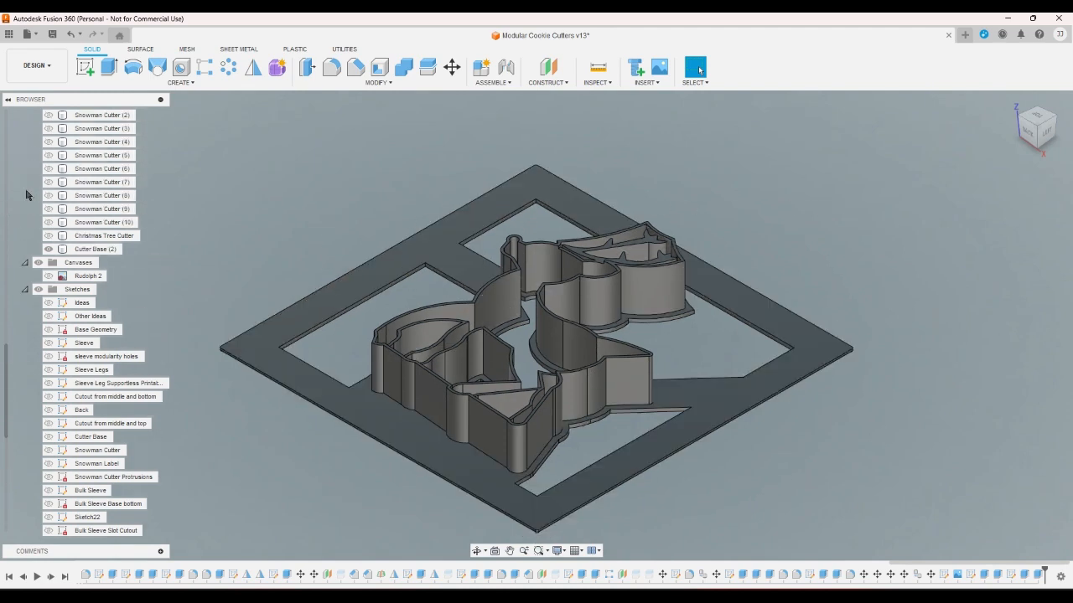
scroll(42, 211, up, 1)
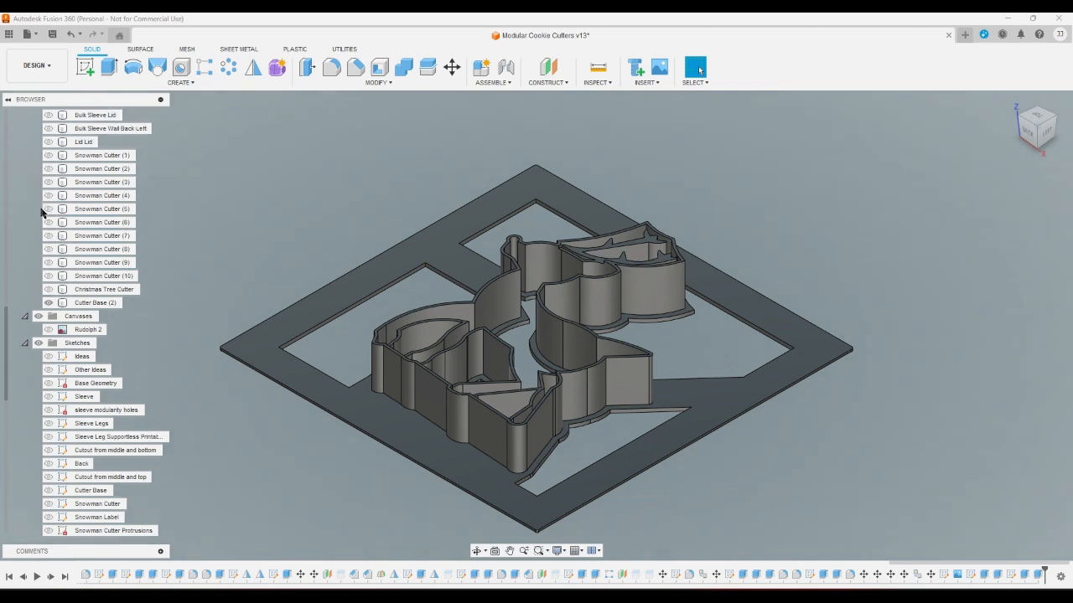
scroll(40, 210, up, 2)
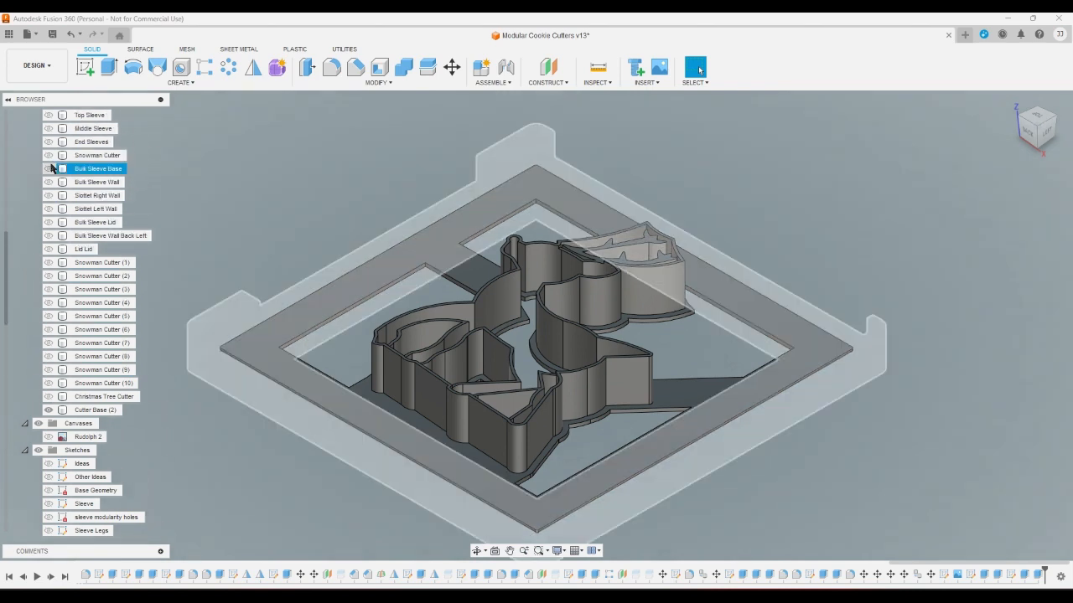
click(49, 155)
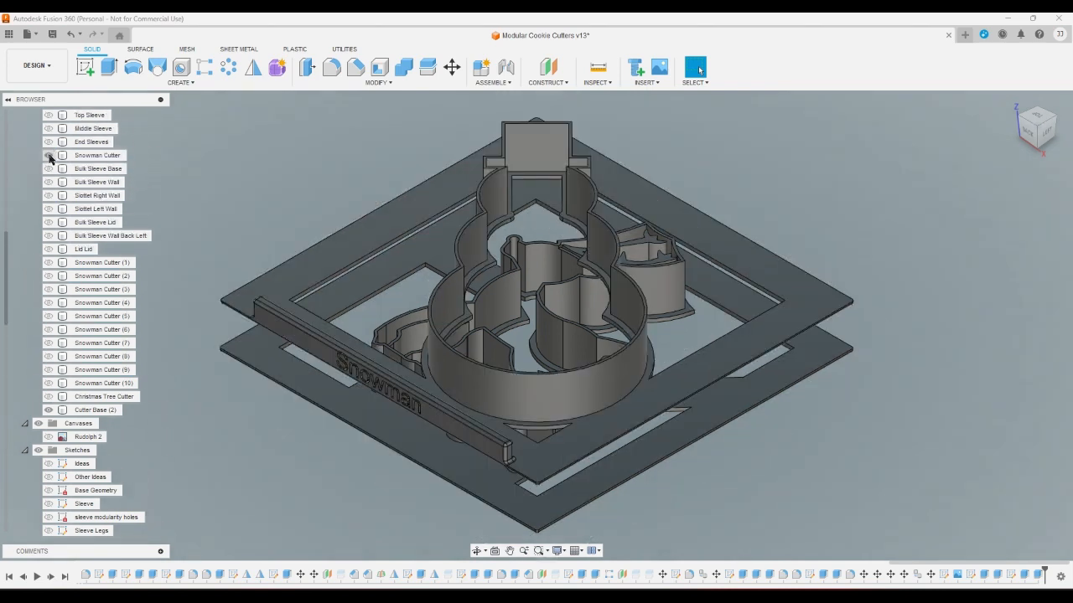
click(1037, 116)
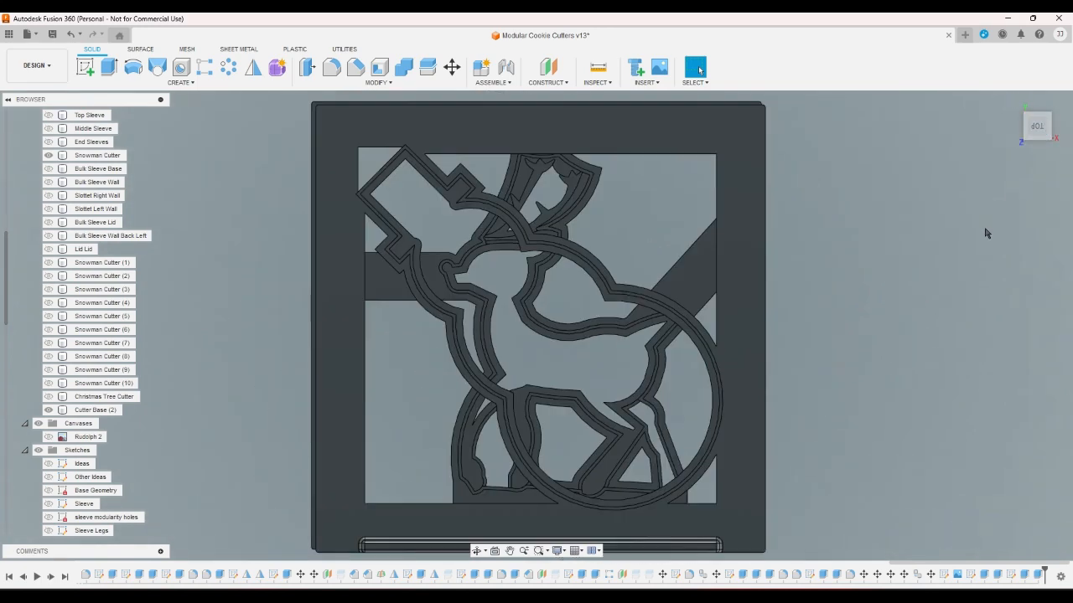
click(48, 155)
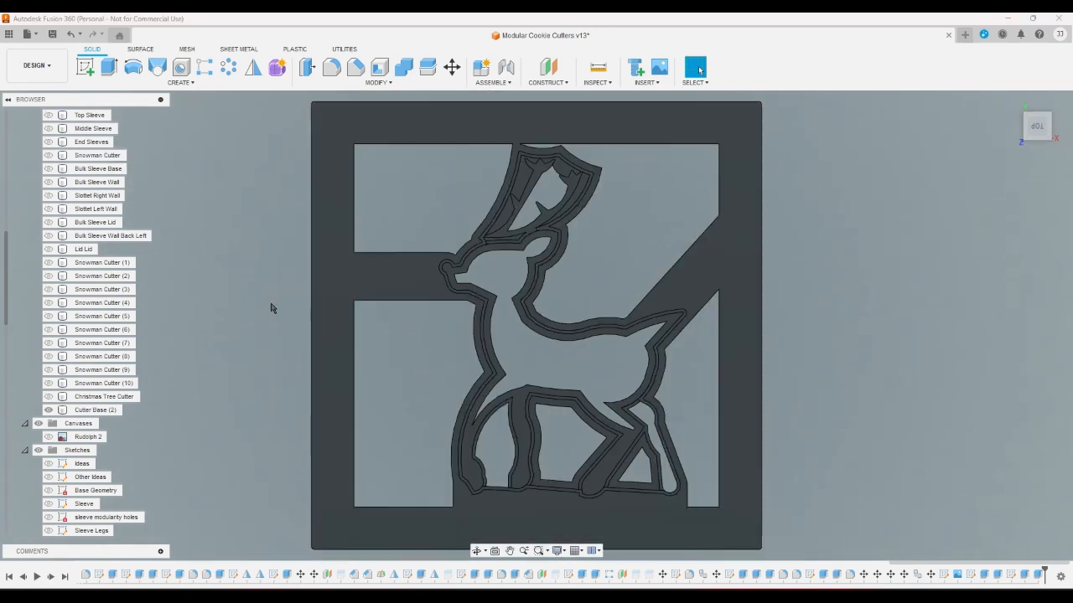
click(48, 397)
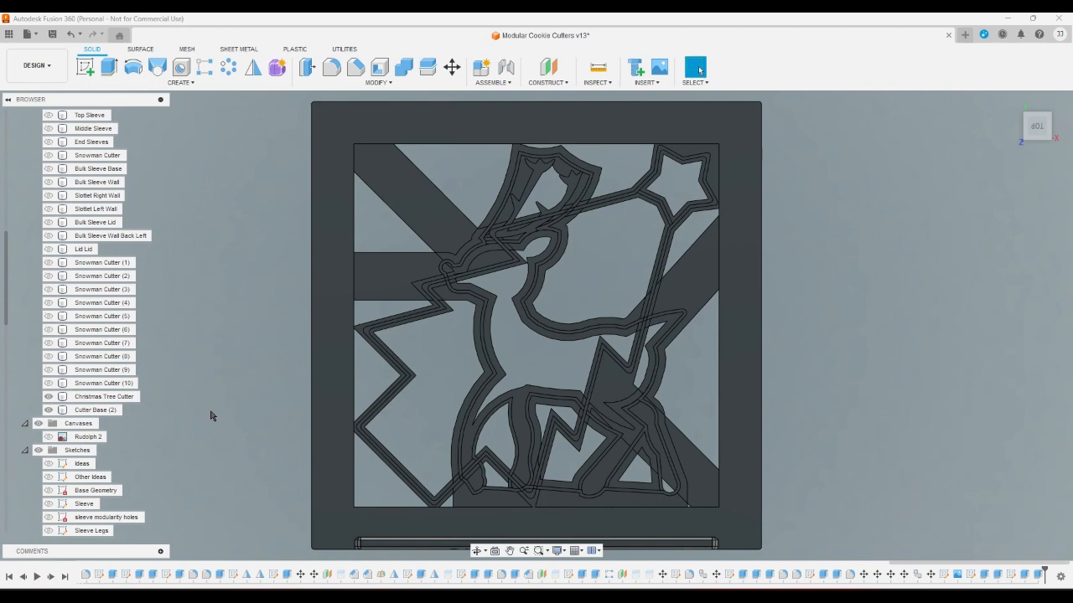
click(49, 396)
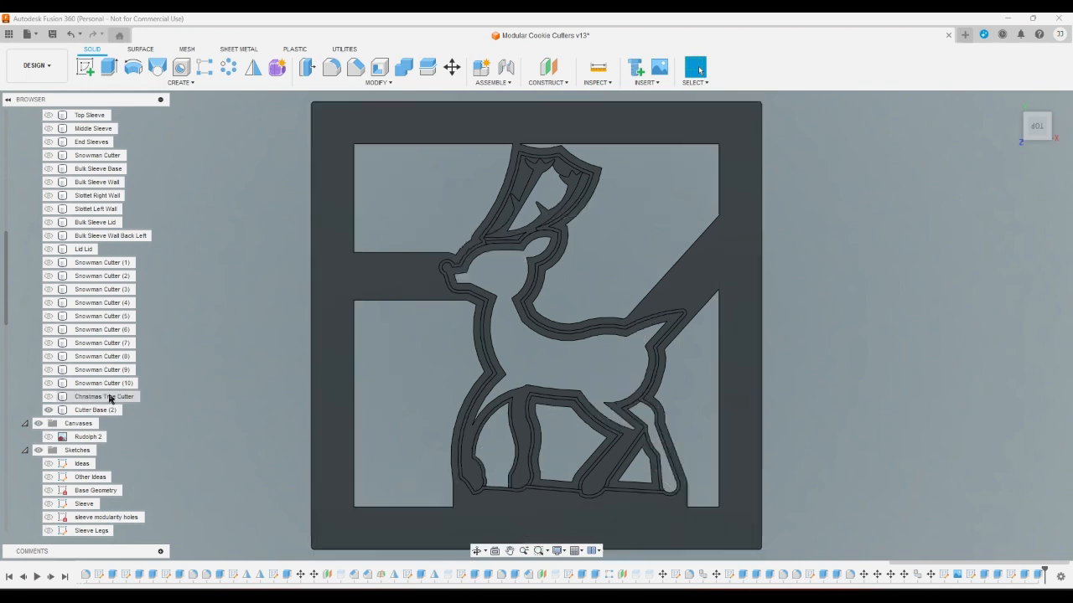
click(1011, 101)
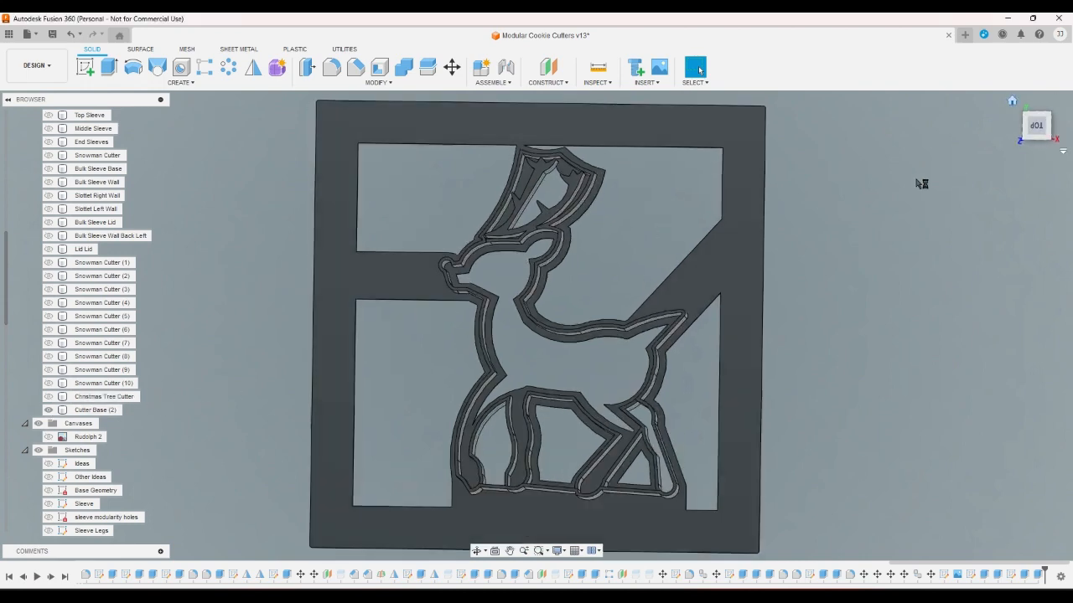
Step: Rename Sketch31, the reindeer outline sketch, as Rudolph Cutter
scroll(92, 498, down, 2)
scroll(92, 498, down, 9)
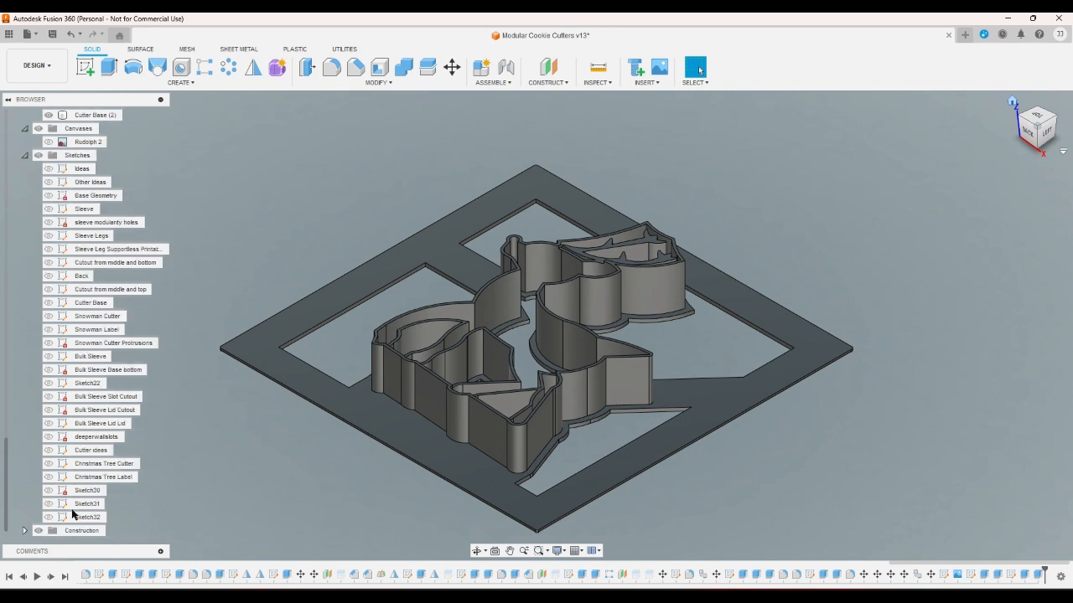
click(84, 506)
right_click(85, 505)
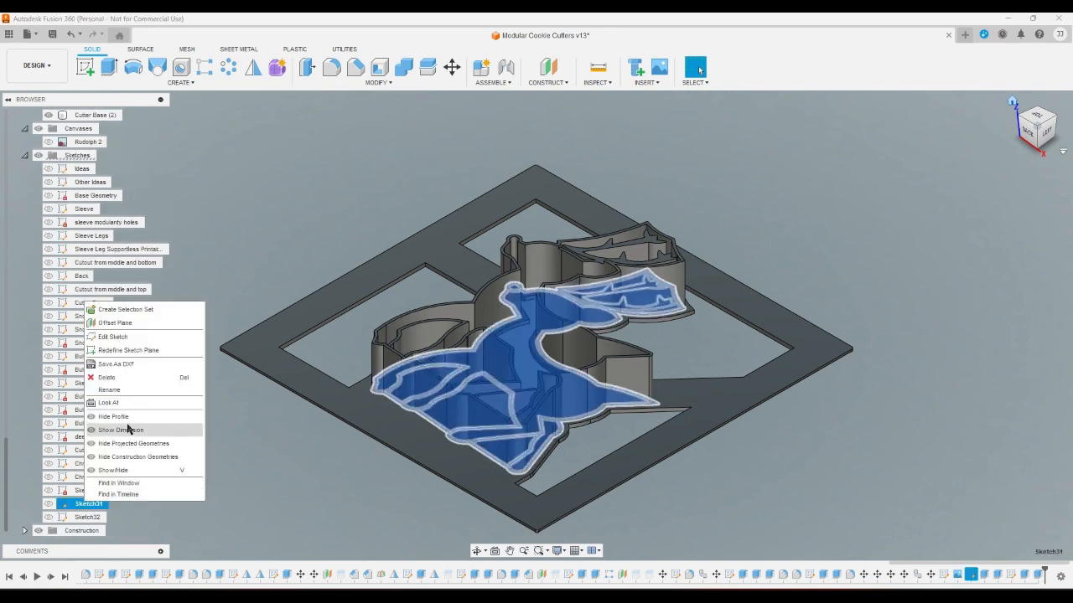
click(126, 390)
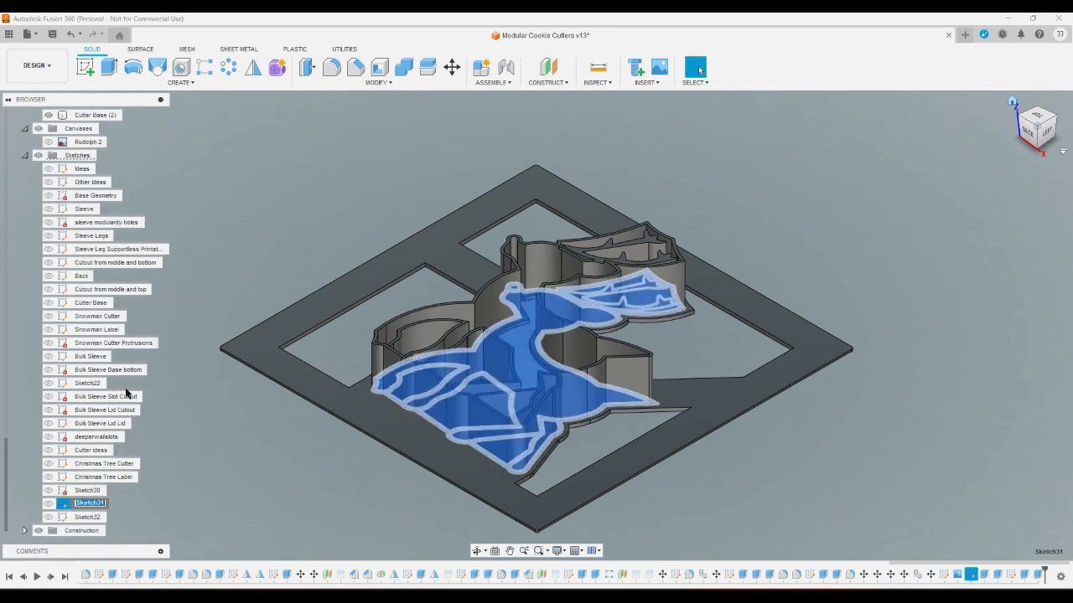
text(Rudolph Cutter)
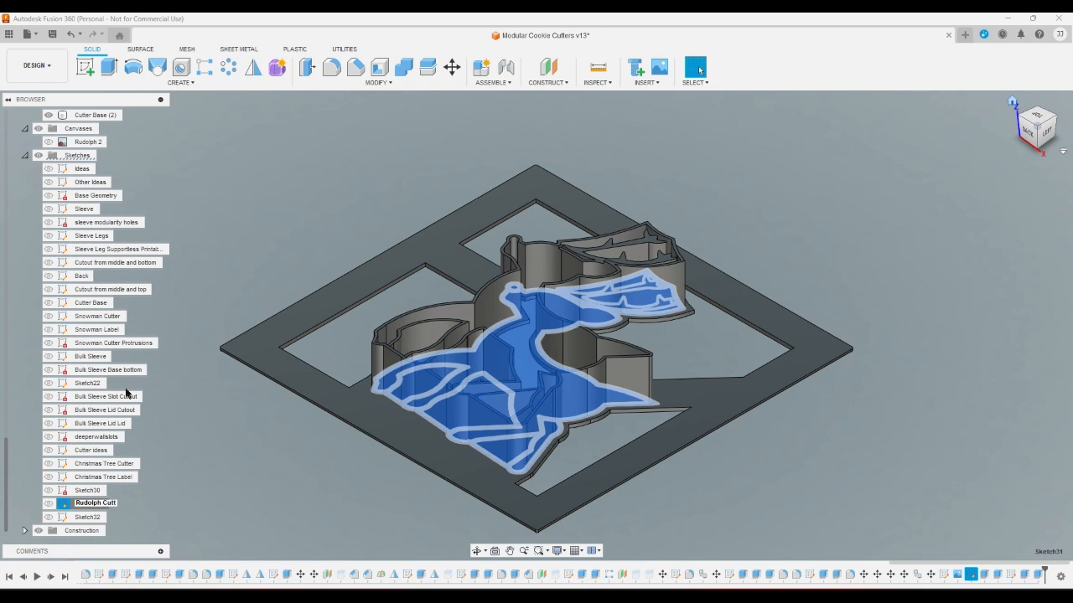
key(Return)
Step: Rename Sketch32, the sketch containing the base frame and rim, as Rudolph Base
right_click(87, 517)
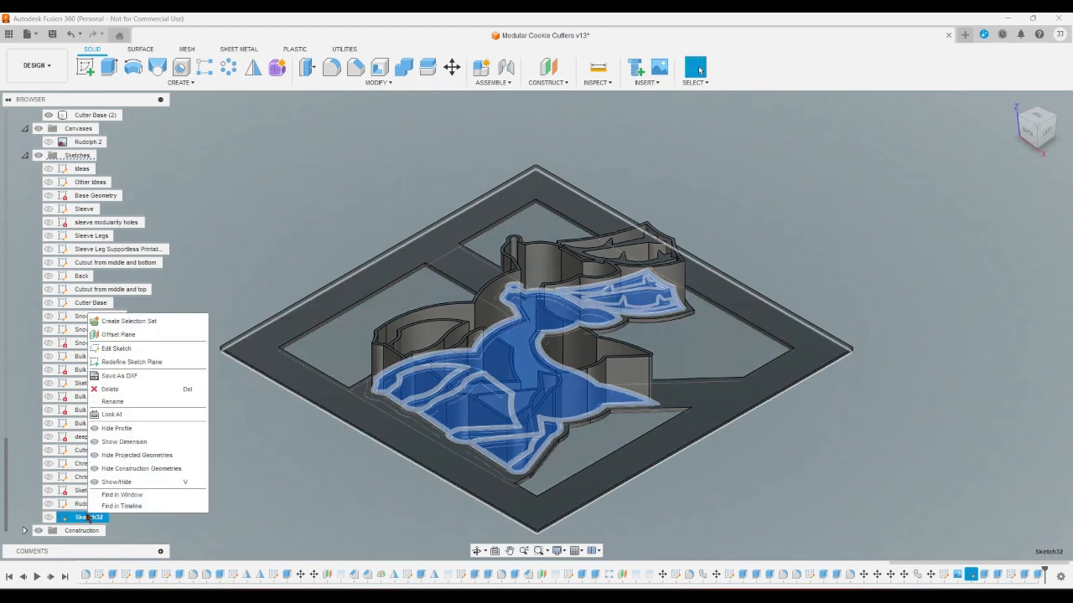
click(134, 405)
text(Rudolph Base)
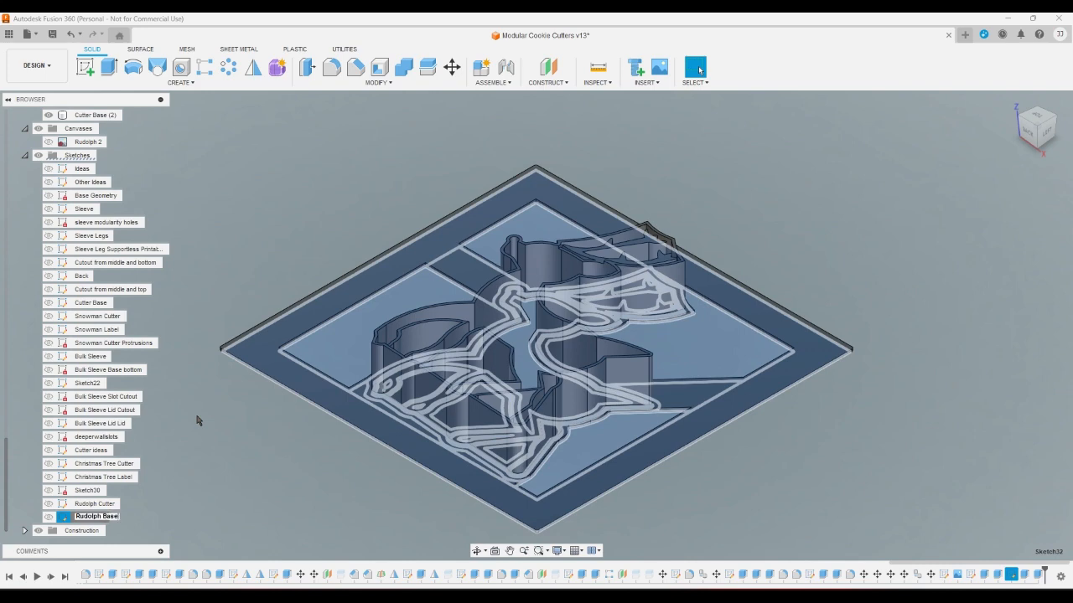
key(Return)
click(198, 421)
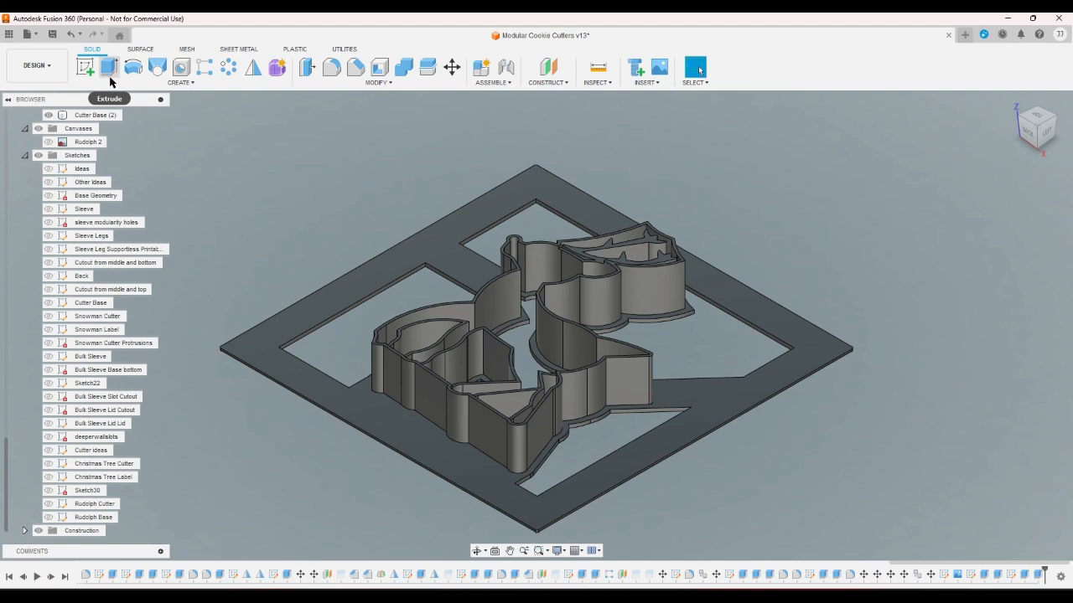
click(84, 67)
click(240, 408)
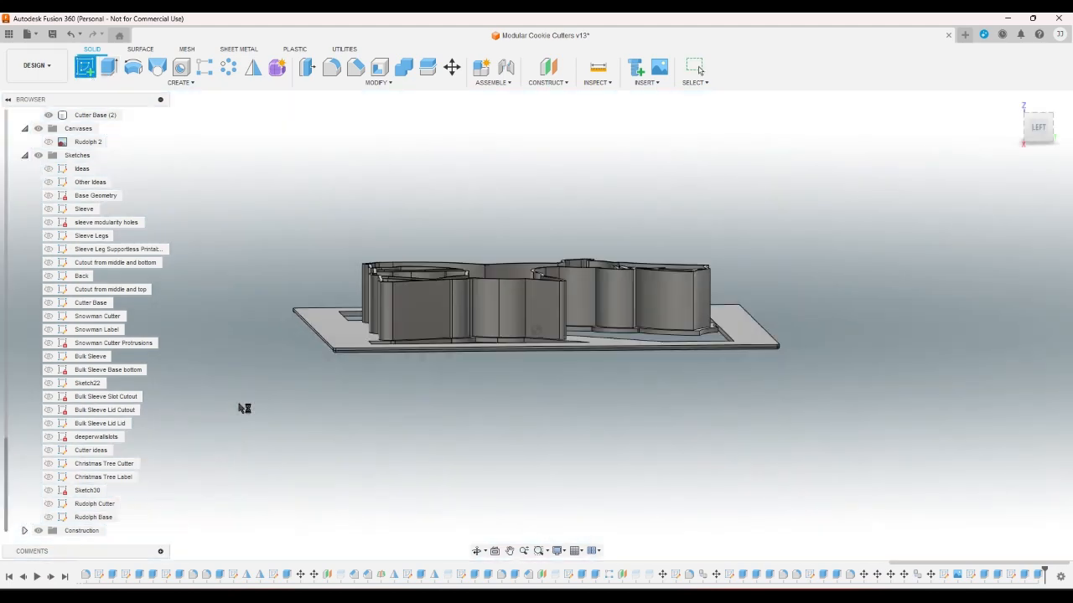
click(73, 40)
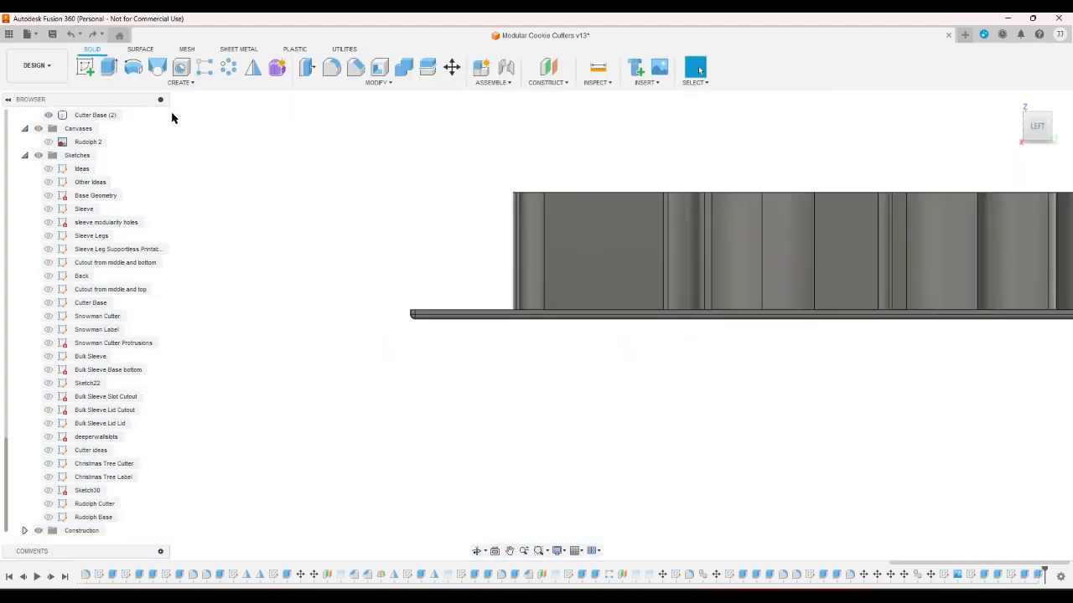
right_click(310, 181)
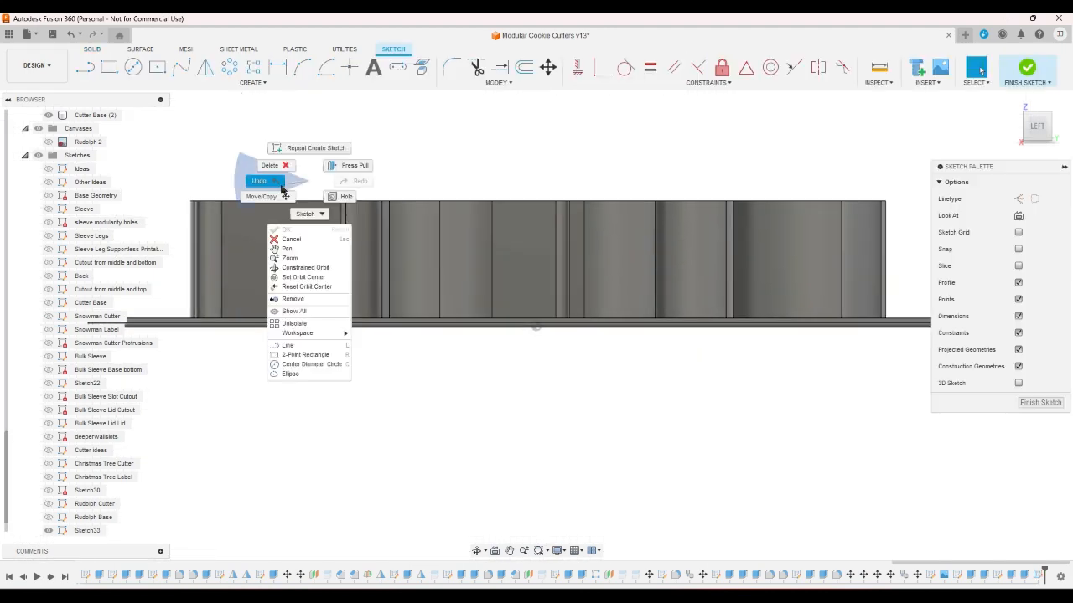
click(283, 191)
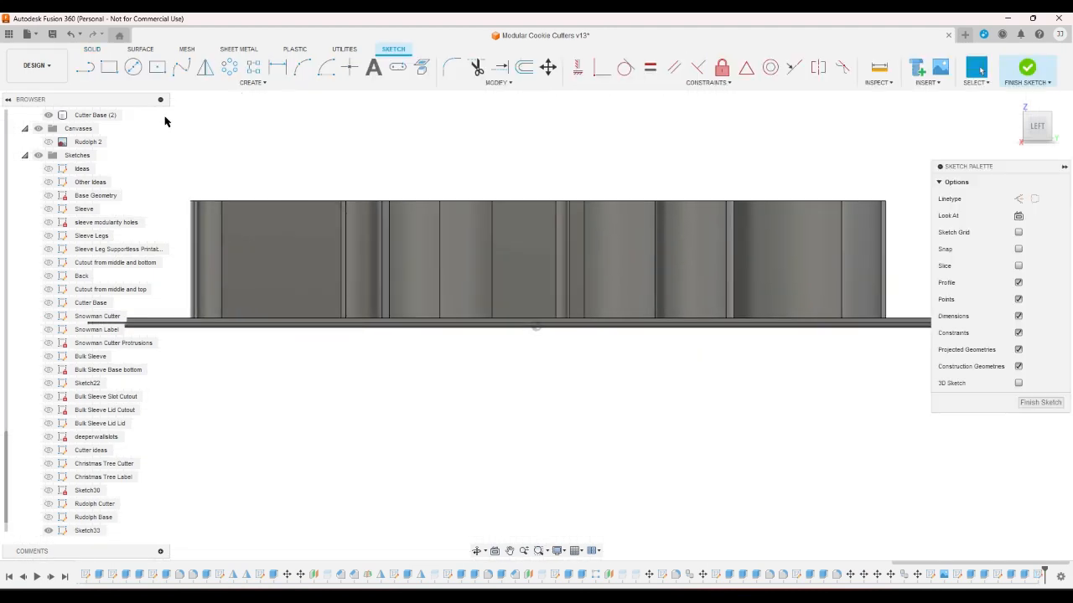
click(70, 35)
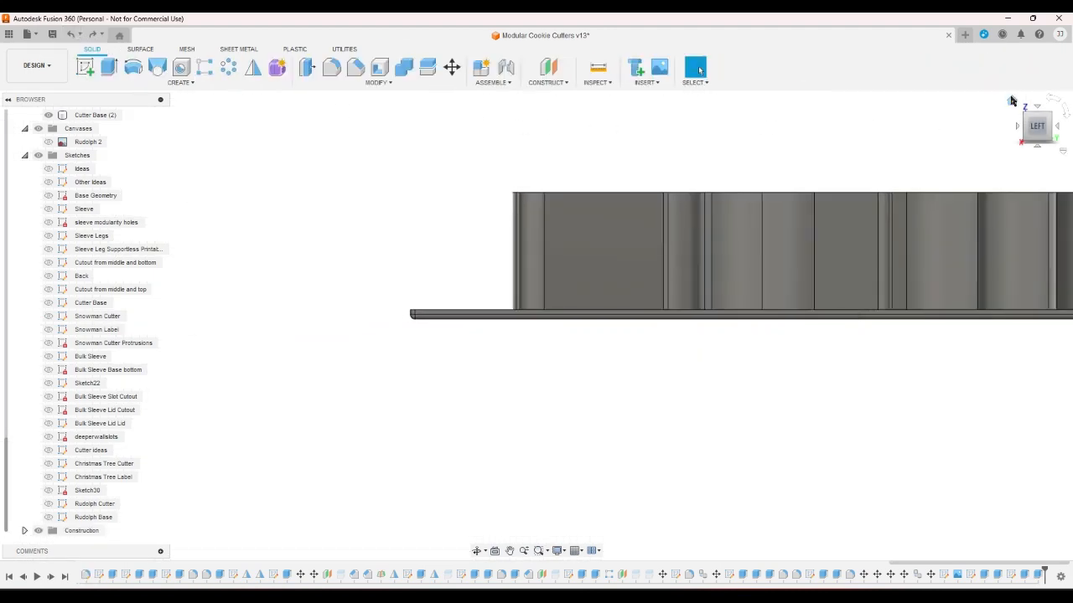
Step: Start a new sketch on the thin side face of the base frame along the reindeer's feet
click(1010, 99)
scroll(240, 356, up, 10)
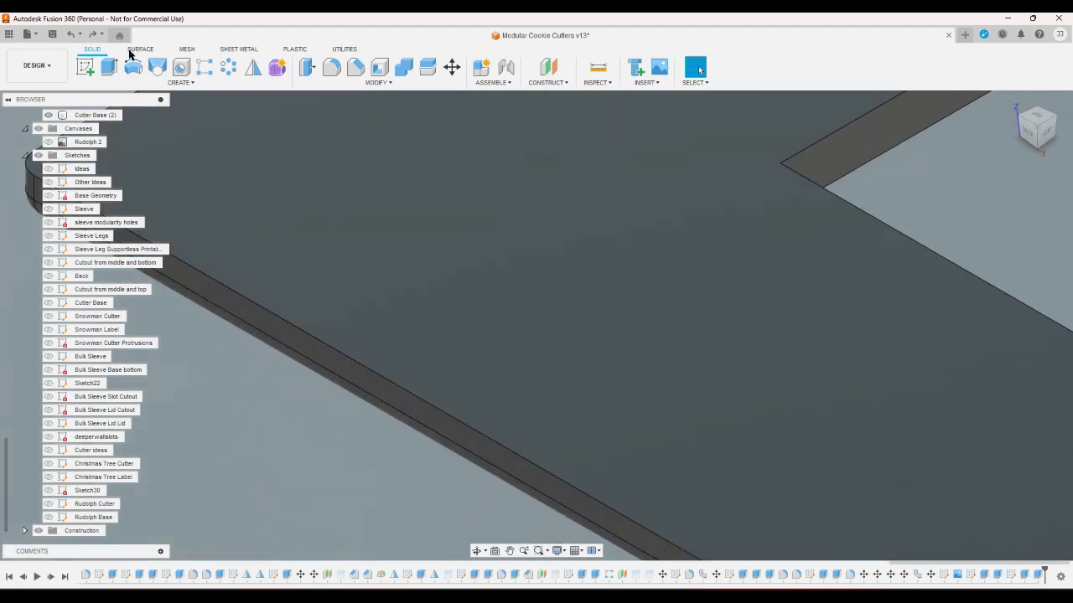
click(84, 66)
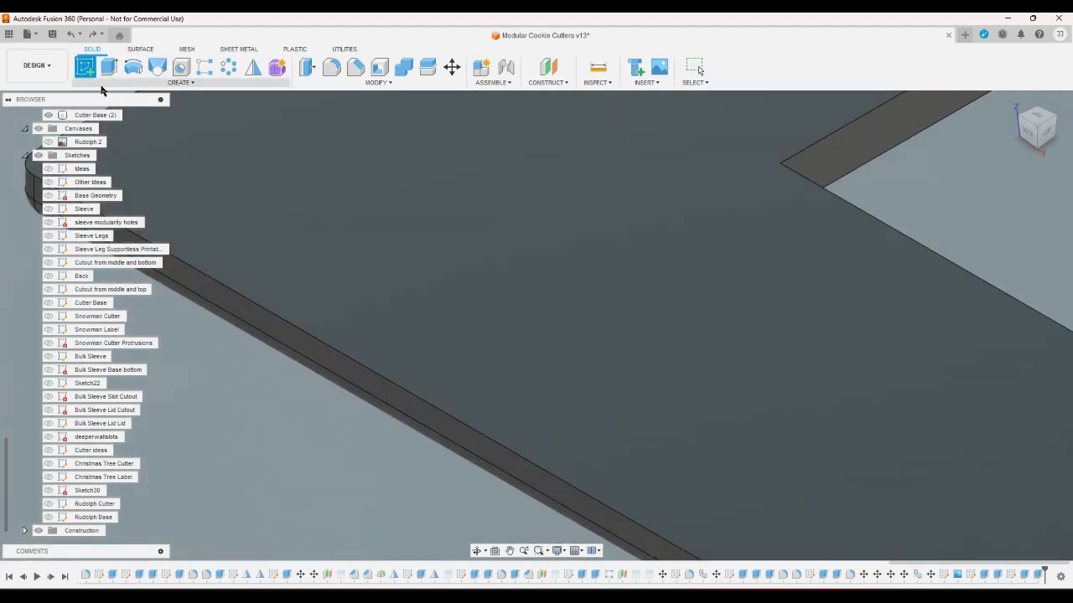
click(217, 303)
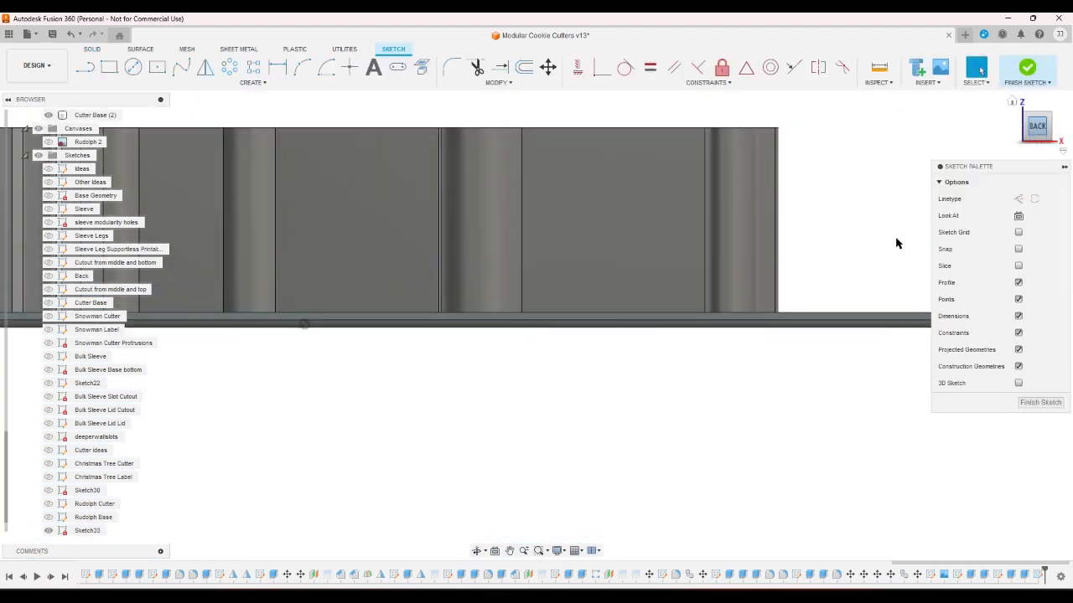
scroll(871, 268, down, 3)
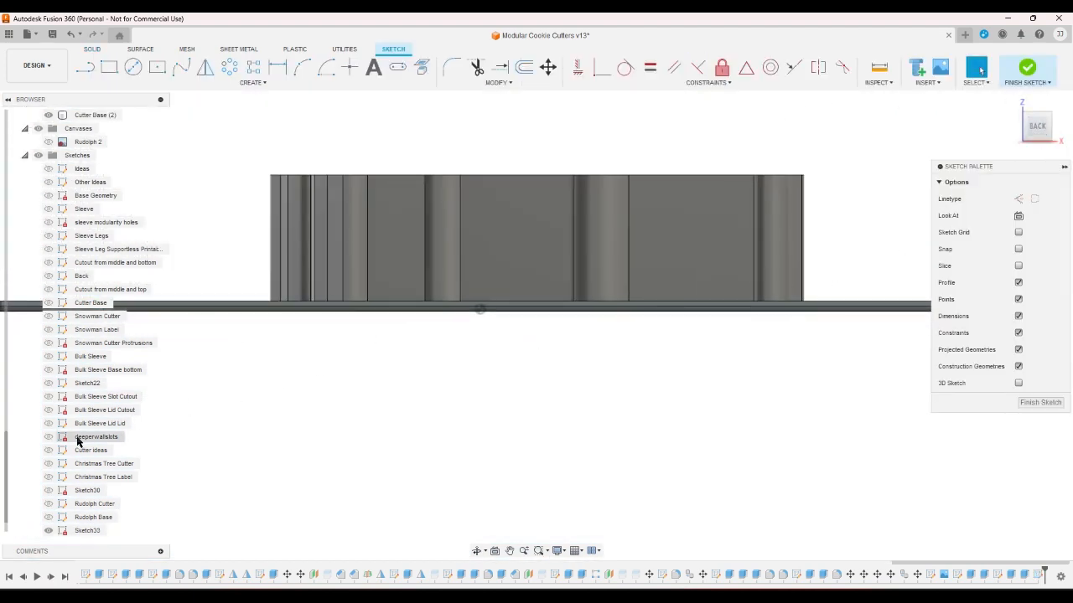
Step: Show the Snowman Label sketch, project its rectangle's top and side edges plus the base's upper edge into the new sketch, and hide it again
scroll(78, 446, up, 1)
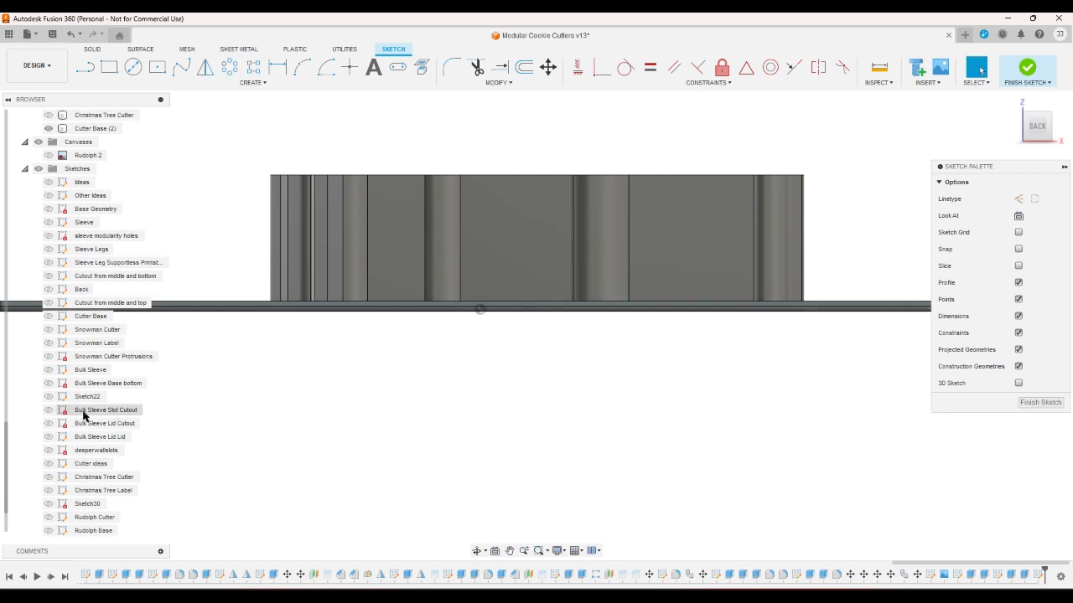
click(48, 342)
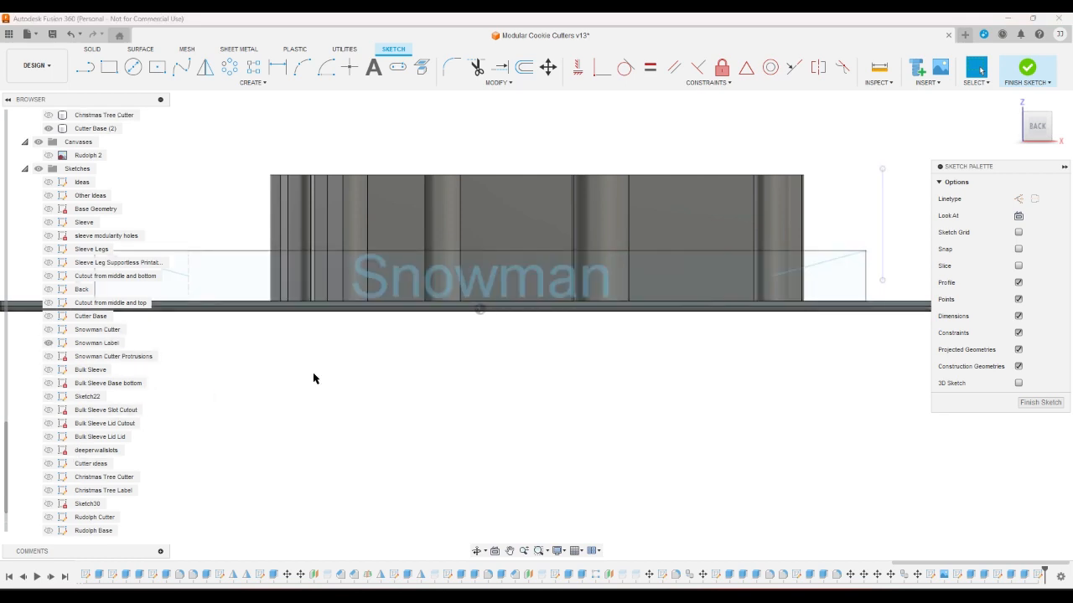
click(422, 67)
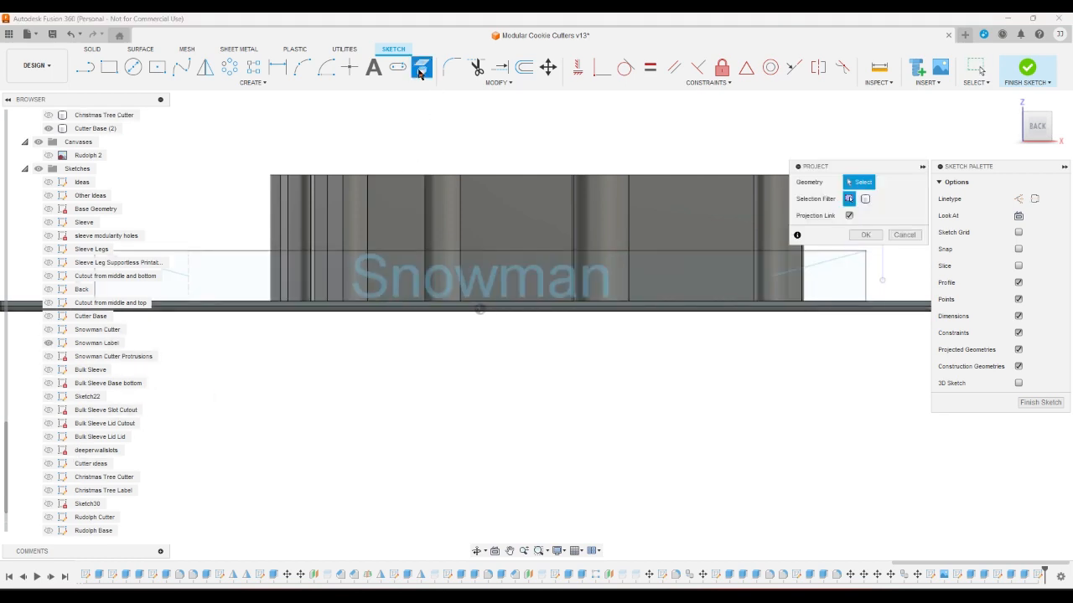
click(857, 277)
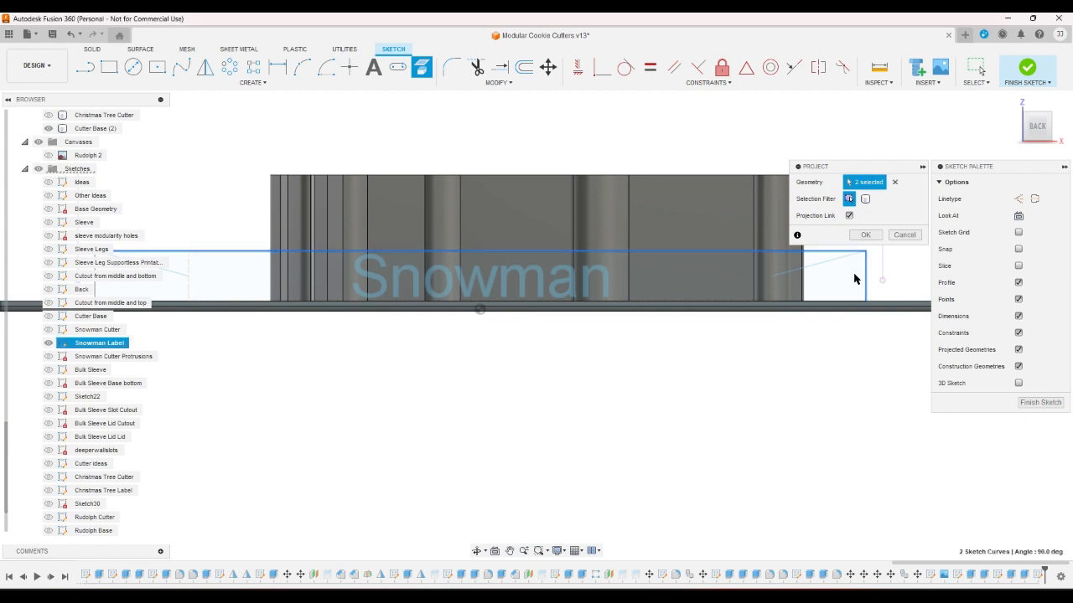
click(884, 302)
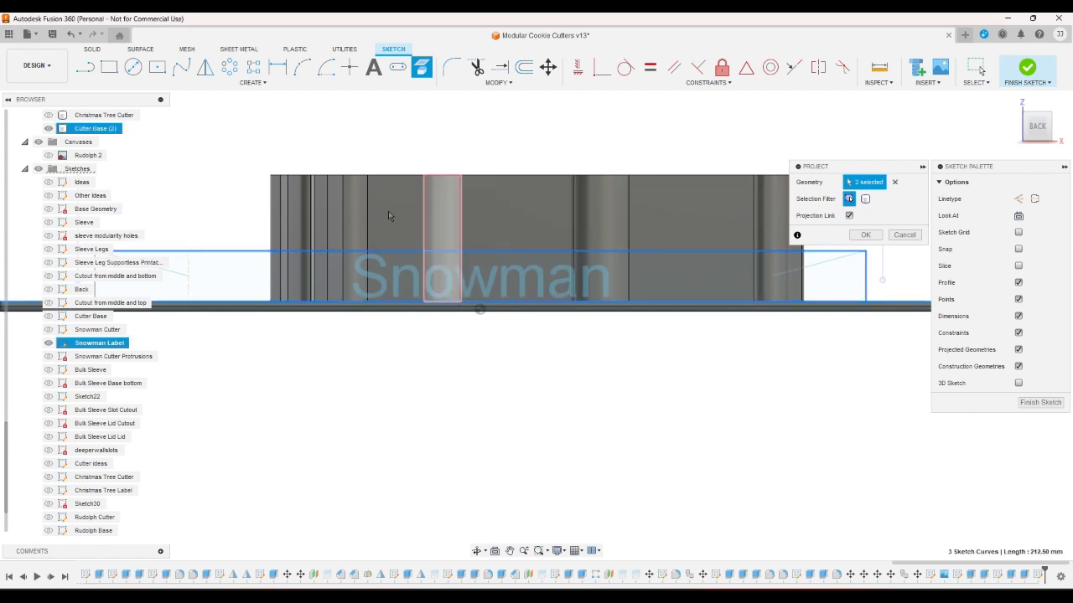
click(96, 291)
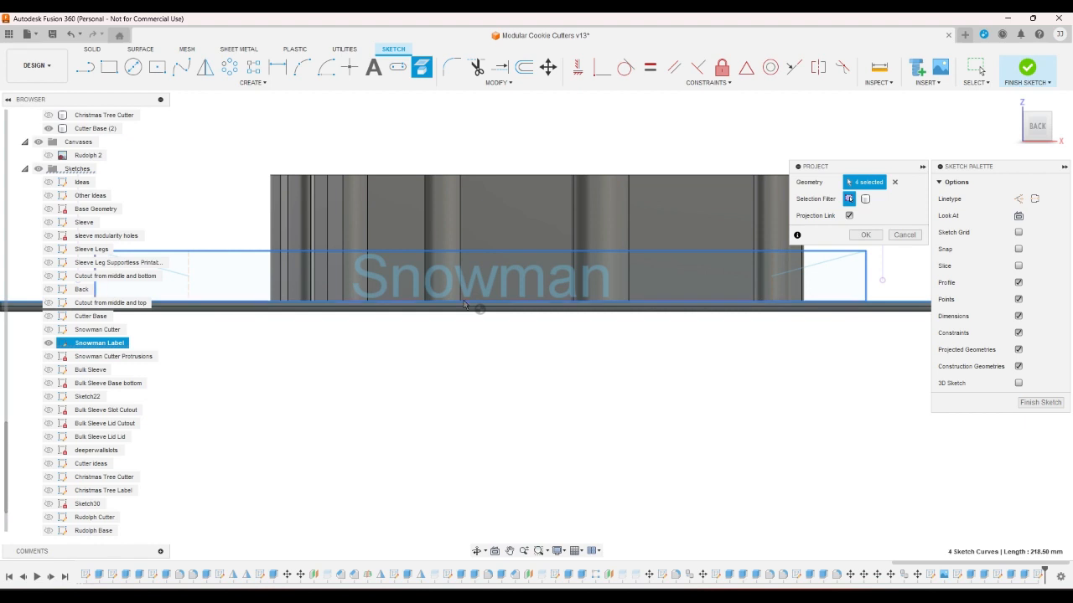
click(865, 234)
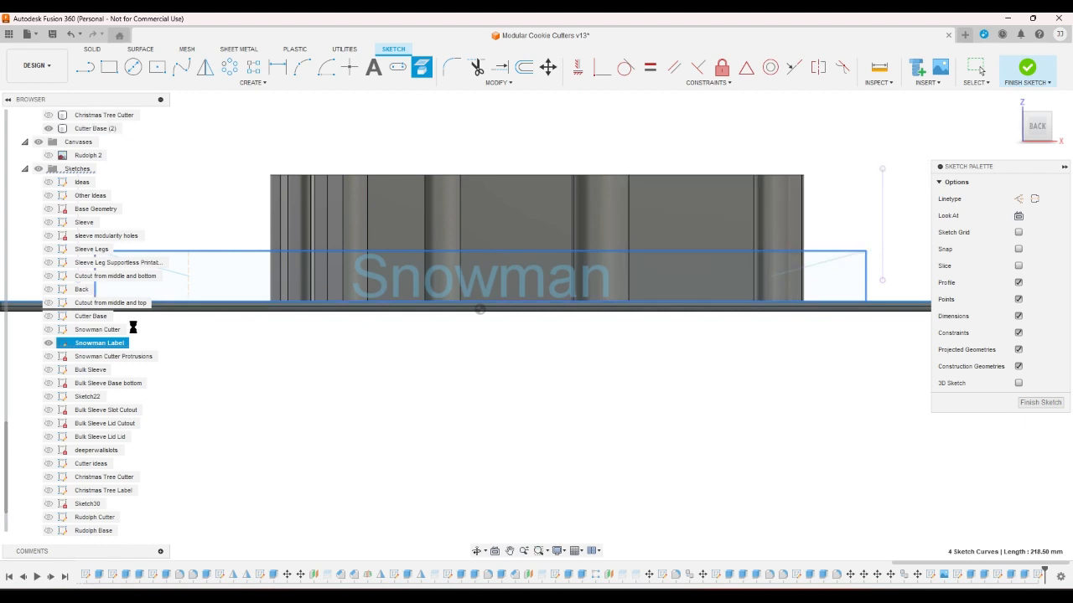
click(50, 343)
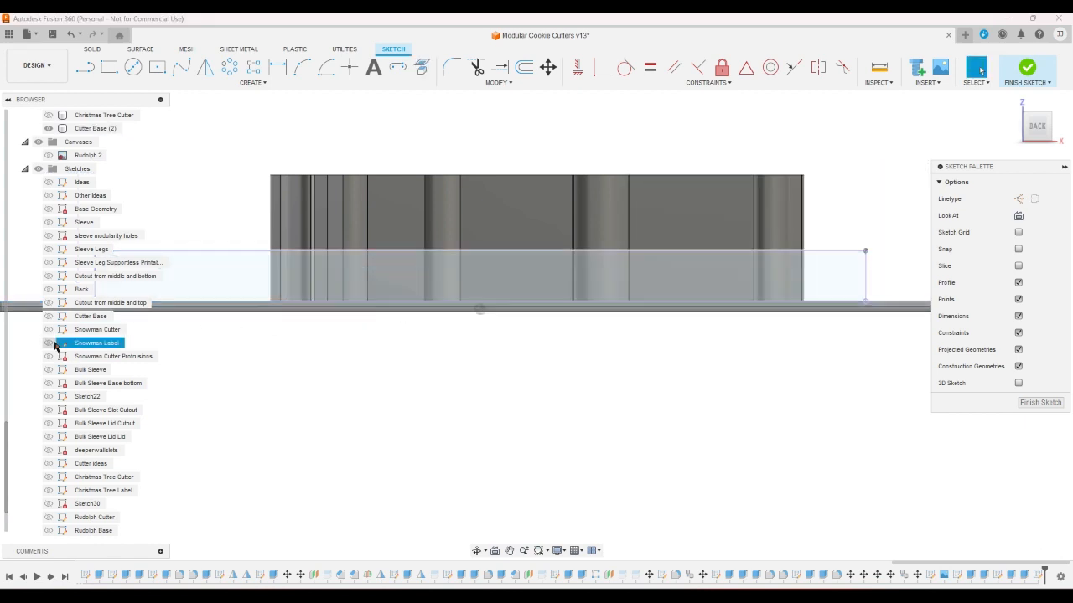
Step: Collapse the Sketches, Canvases and Bodies folders in the browser
click(25, 170)
click(24, 491)
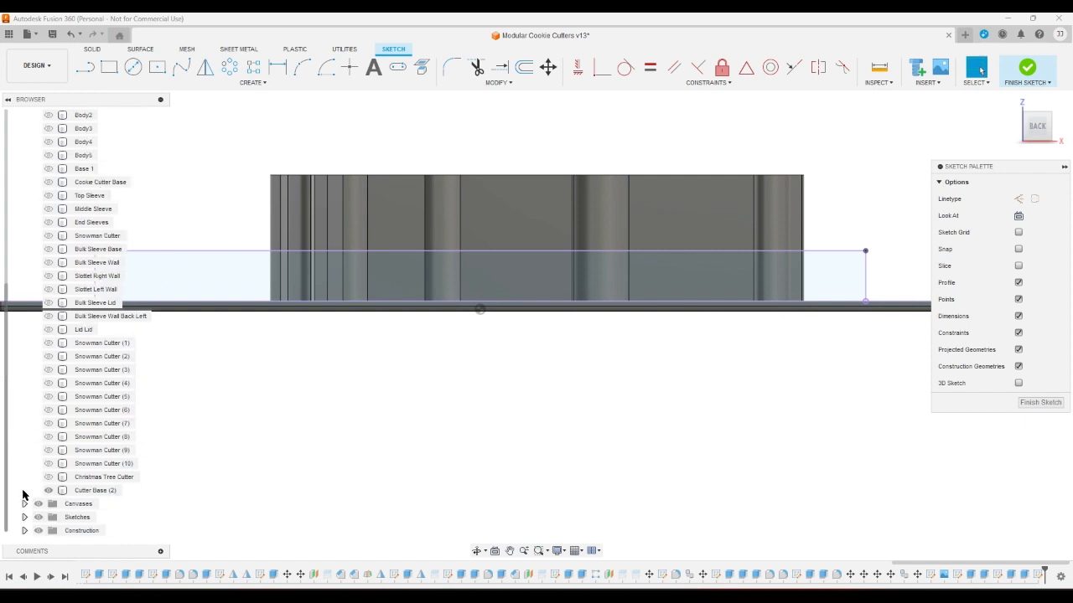
scroll(26, 335, up, 3)
click(24, 168)
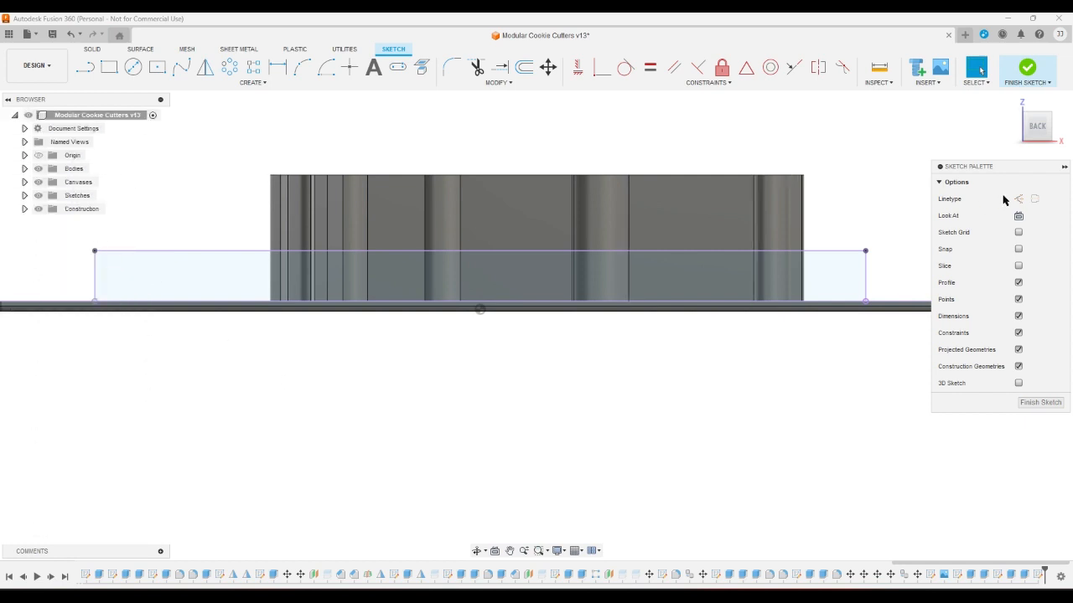
Step: Place a text frame across the projected label rectangle, centre its alignment horizontally and vertically, and set the text height to 5 mm
click(1049, 113)
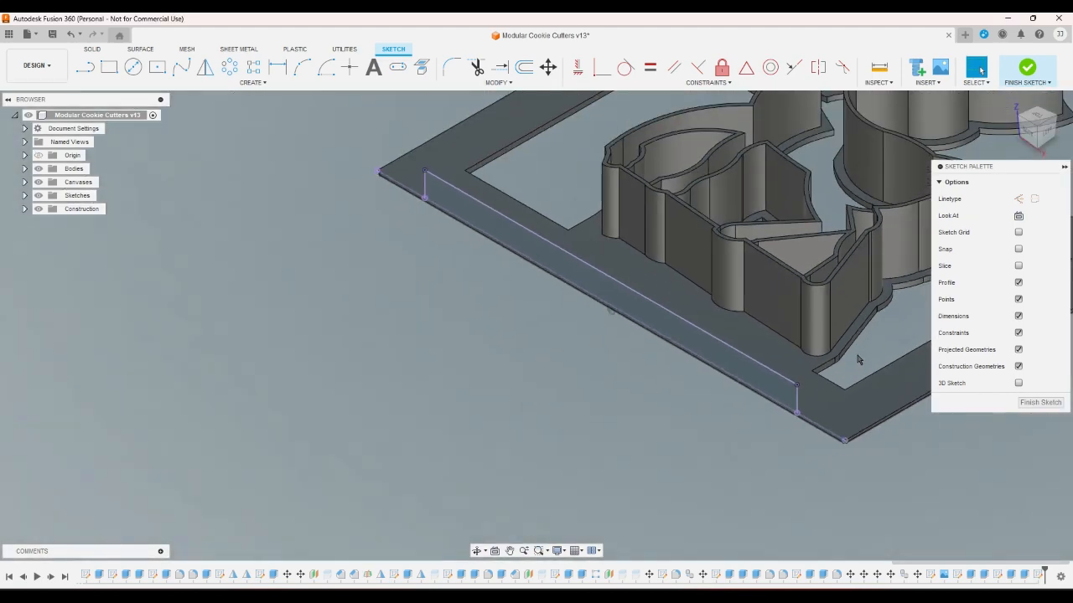
click(374, 67)
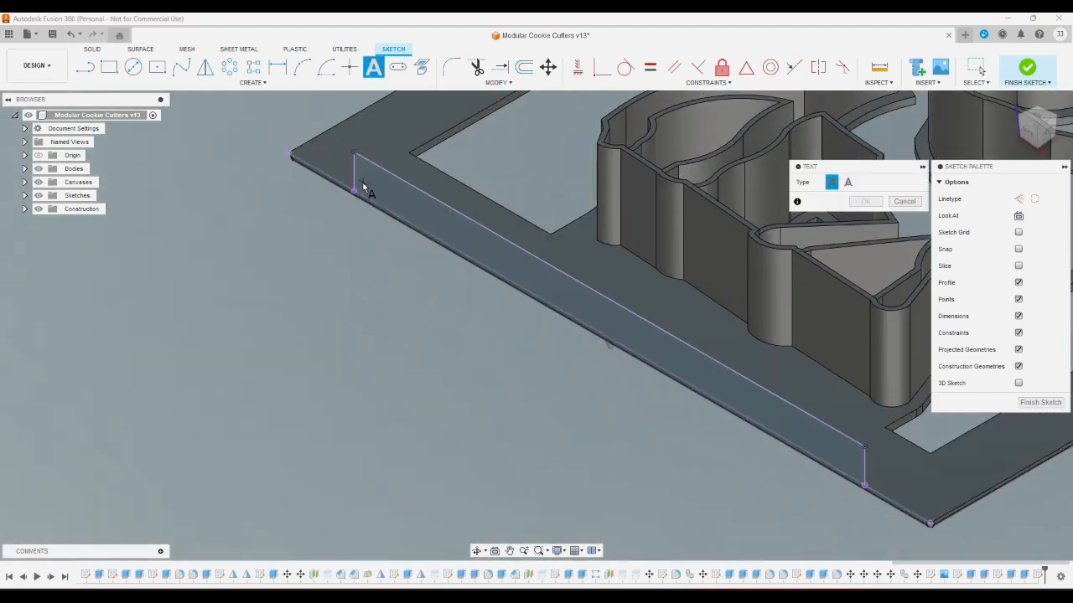
click(865, 453)
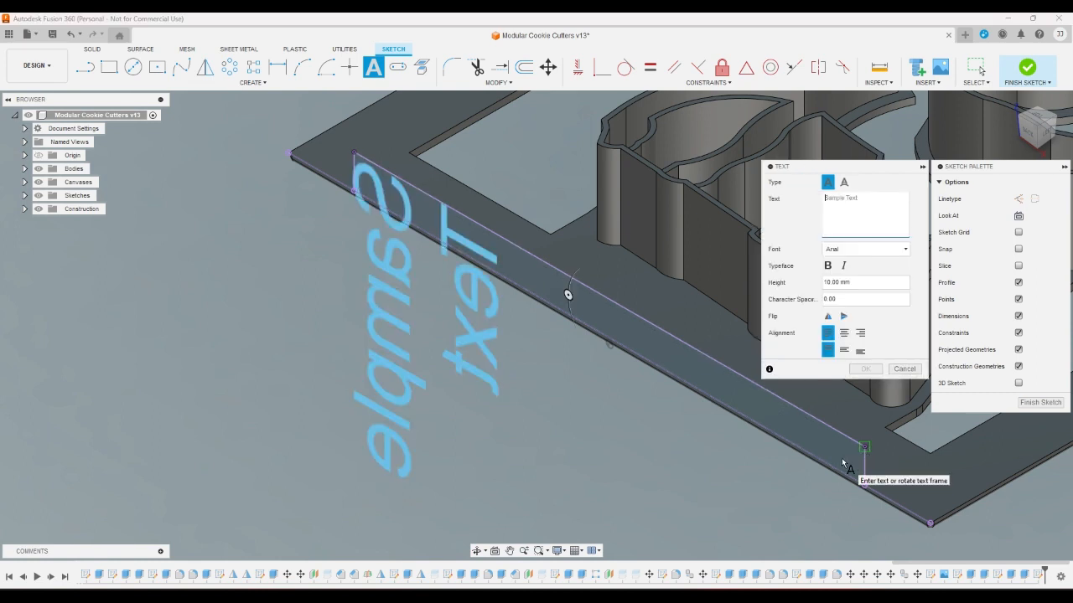
click(843, 333)
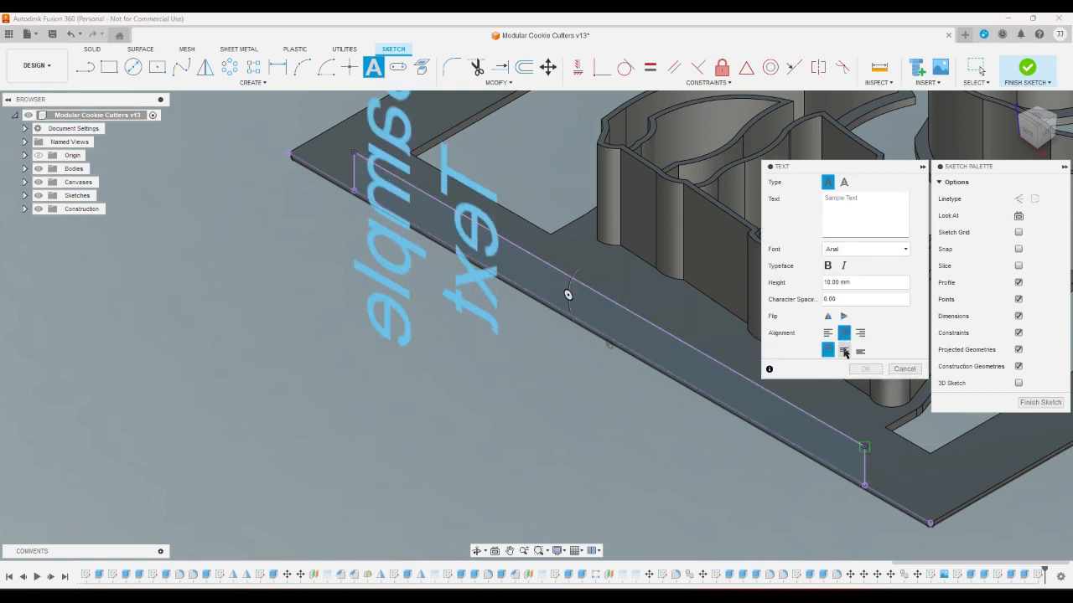
click(844, 351)
click(856, 285)
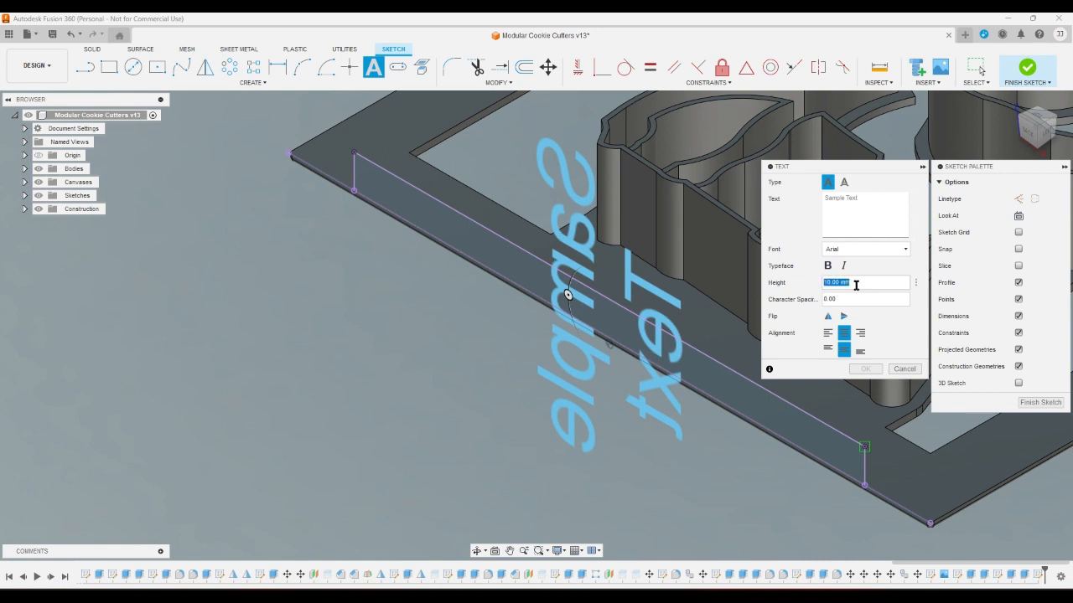
text(5)
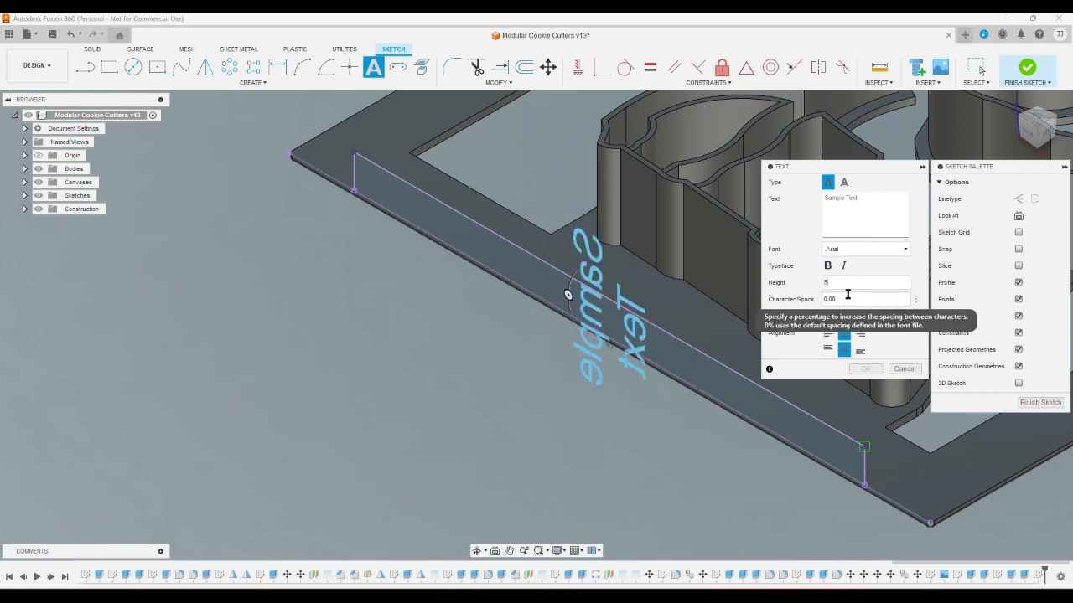
Step: Rotate the label text frame 90 degrees and flip the text horizontally so it reads upright and unmirrored from the back
click(1020, 133)
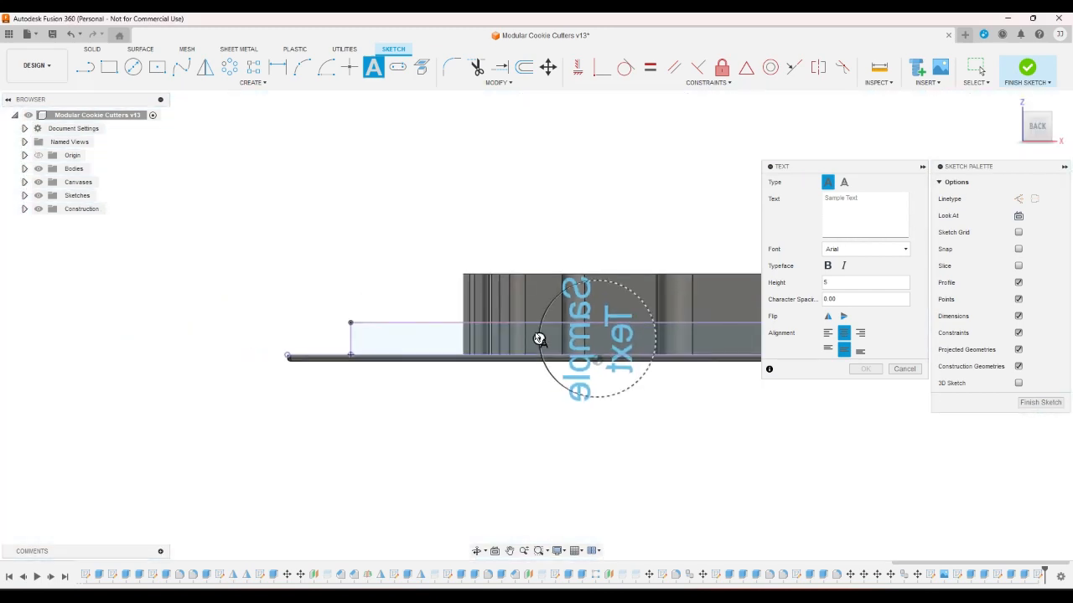
drag(539, 339, 597, 291)
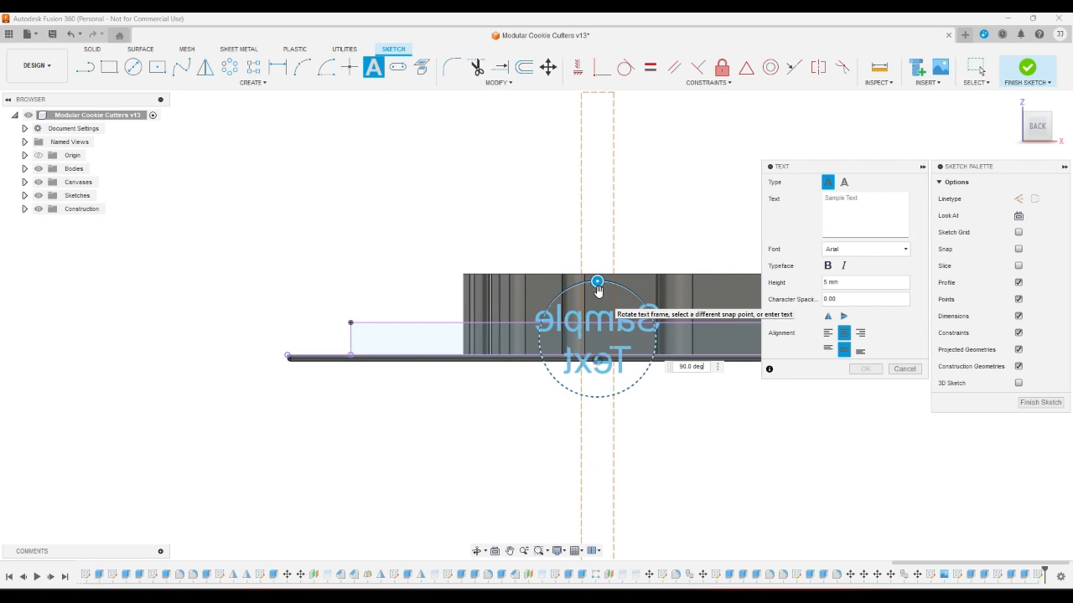
click(826, 318)
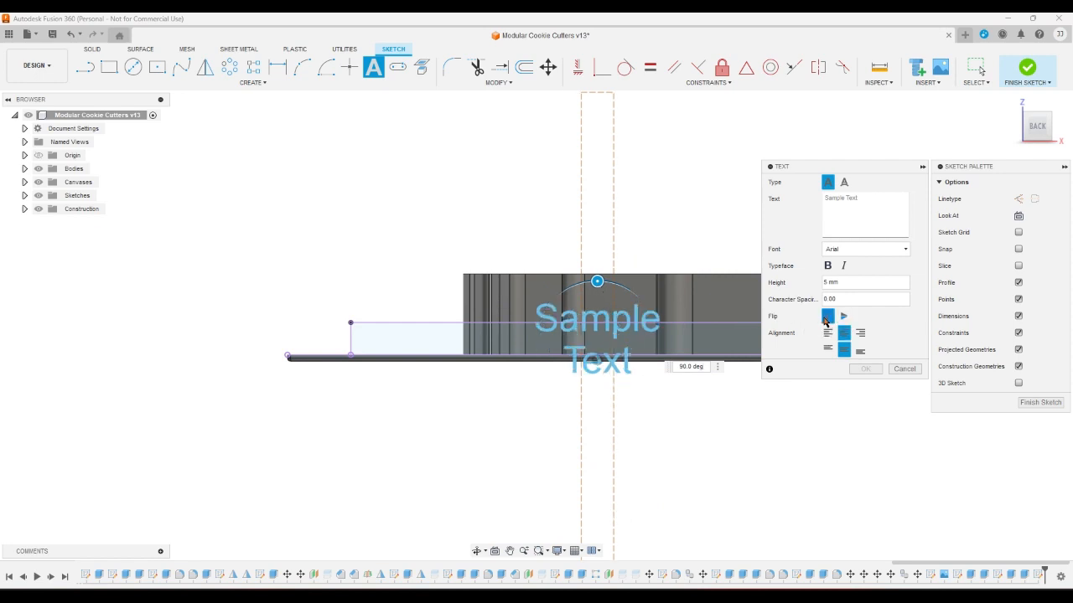
Step: Discard the rotated text and place a new text frame across the projected label rectangle, centred both ways with a 5 mm text height
click(863, 209)
click(904, 369)
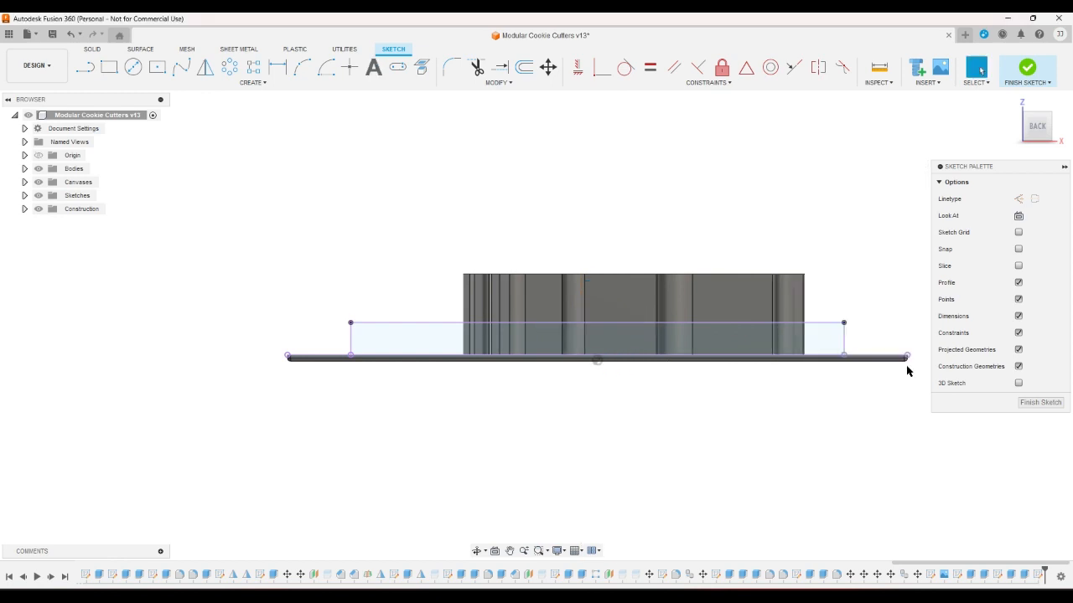
click(373, 67)
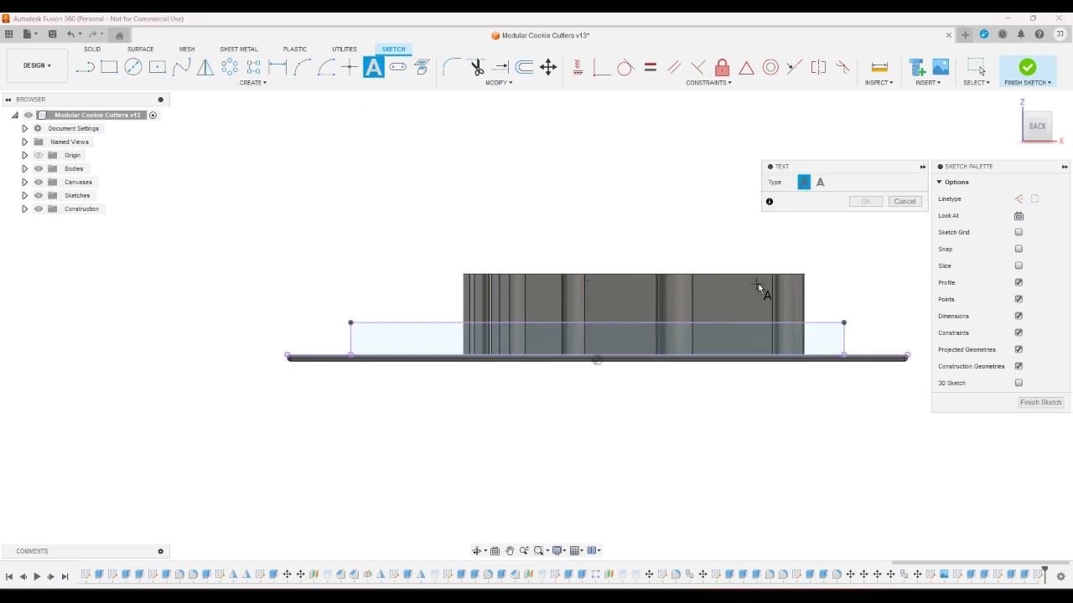
click(351, 355)
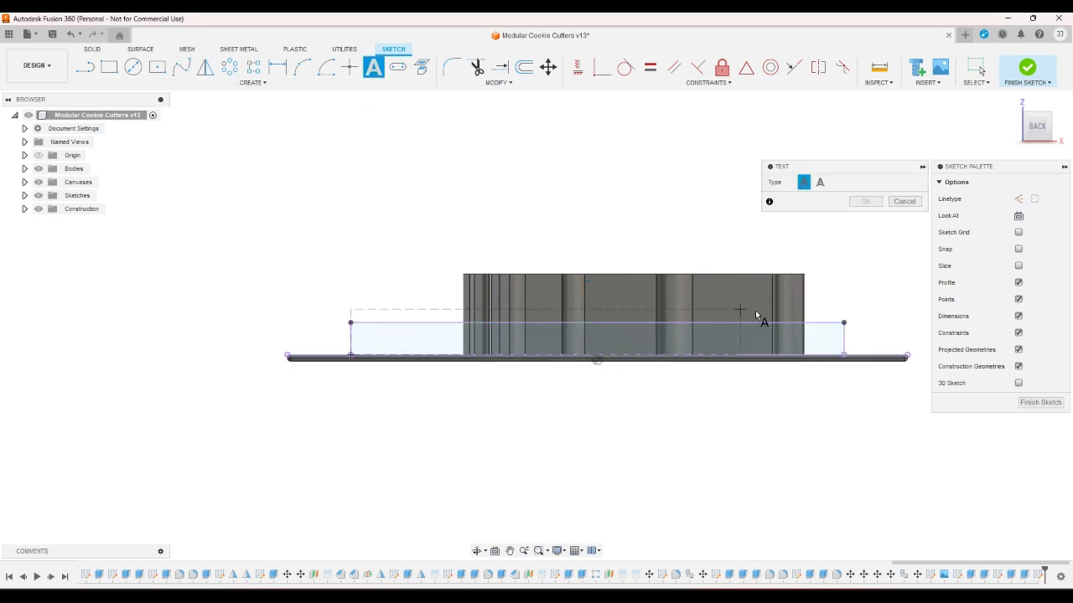
click(843, 323)
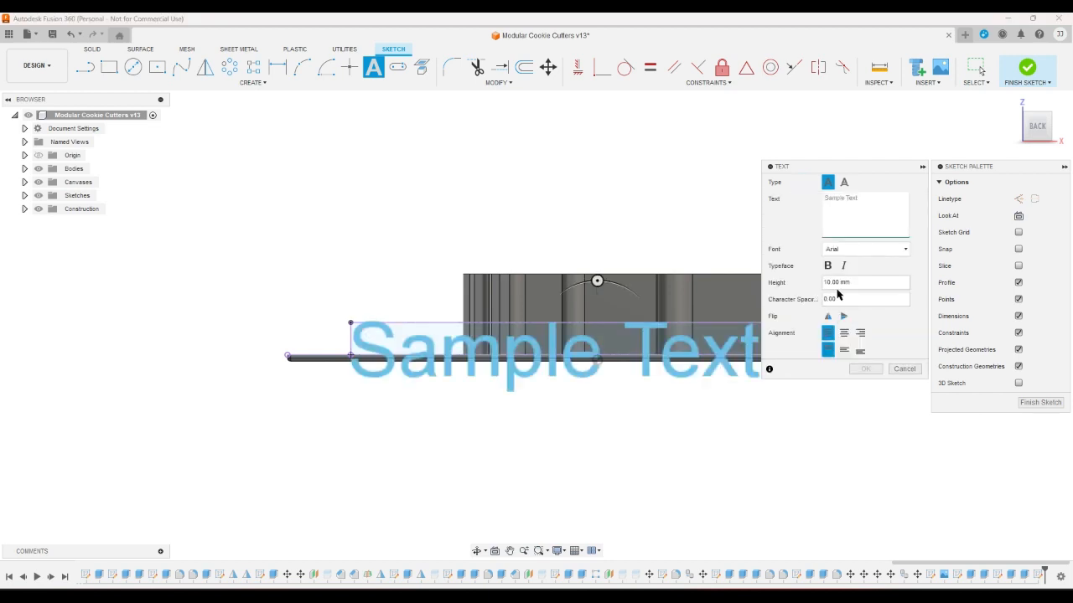
click(862, 281)
click(843, 332)
click(844, 351)
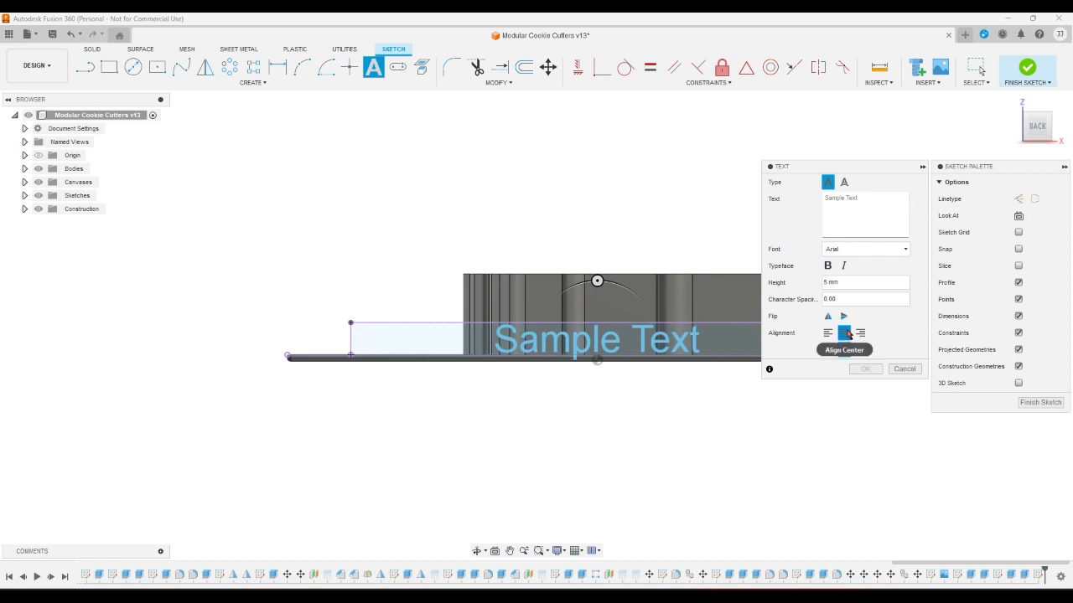
Step: Enter "Reindeer" as the label text and finish the sketch
click(849, 210)
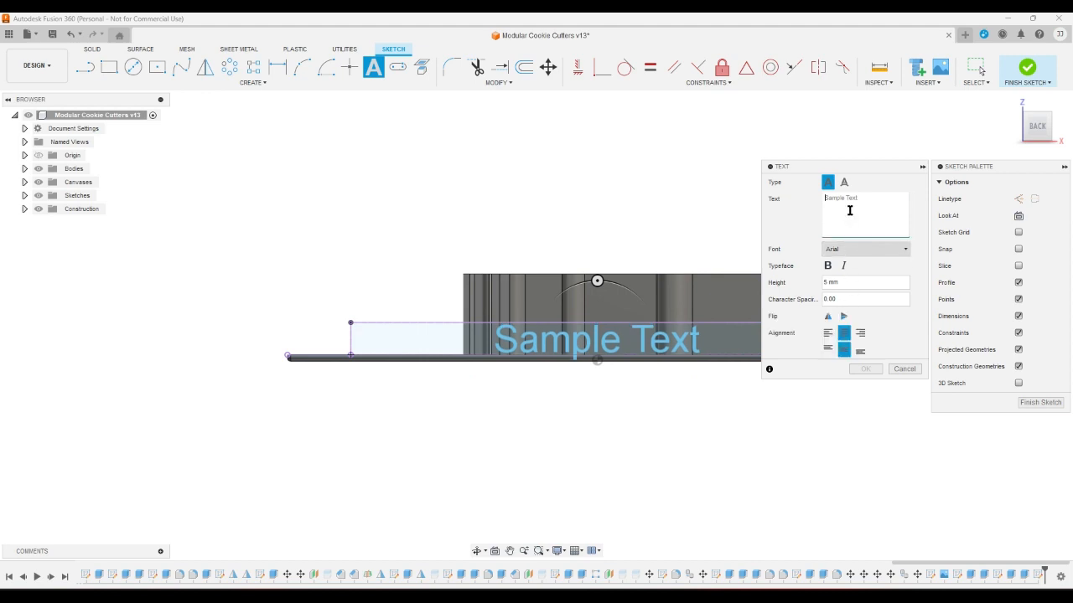
text(Reindeer)
key(Return)
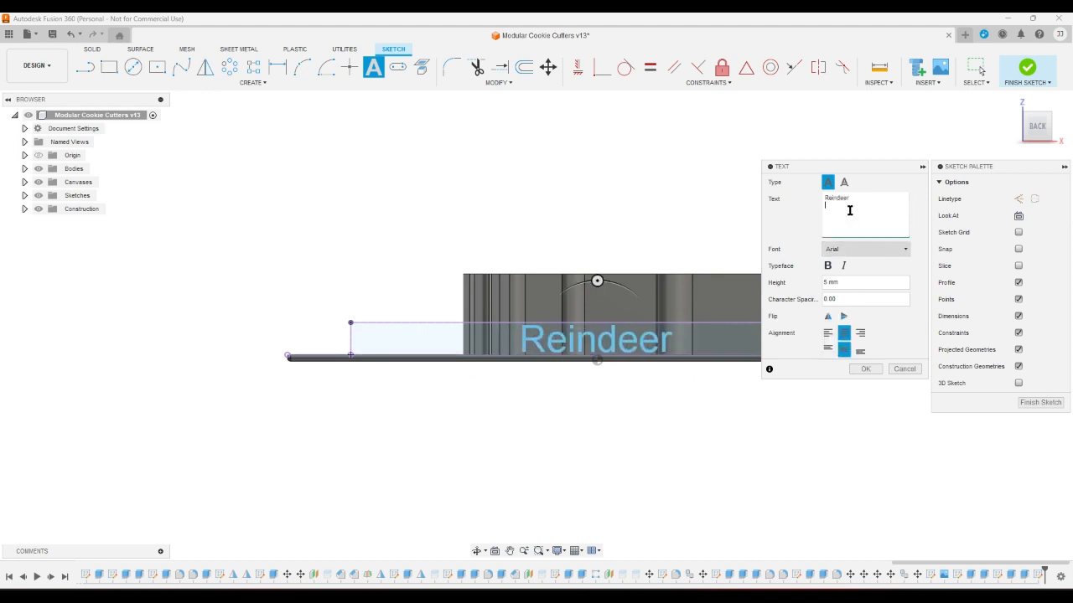
key(BackSpace)
click(875, 369)
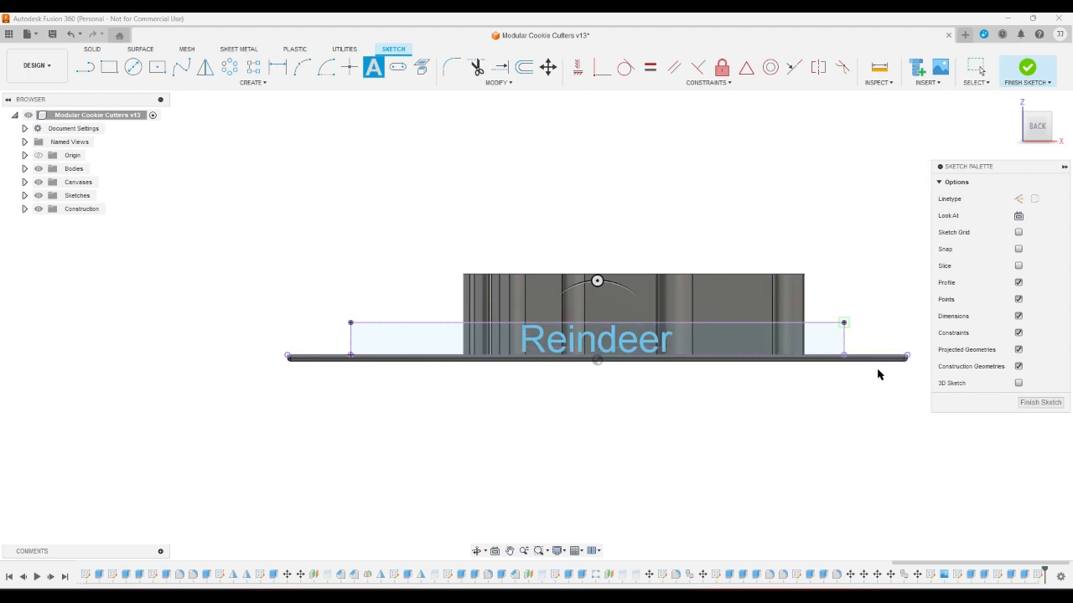
click(1027, 68)
Step: Extrude the label rectangle inward over the base as a new body with a distance of -2*w
click(1011, 101)
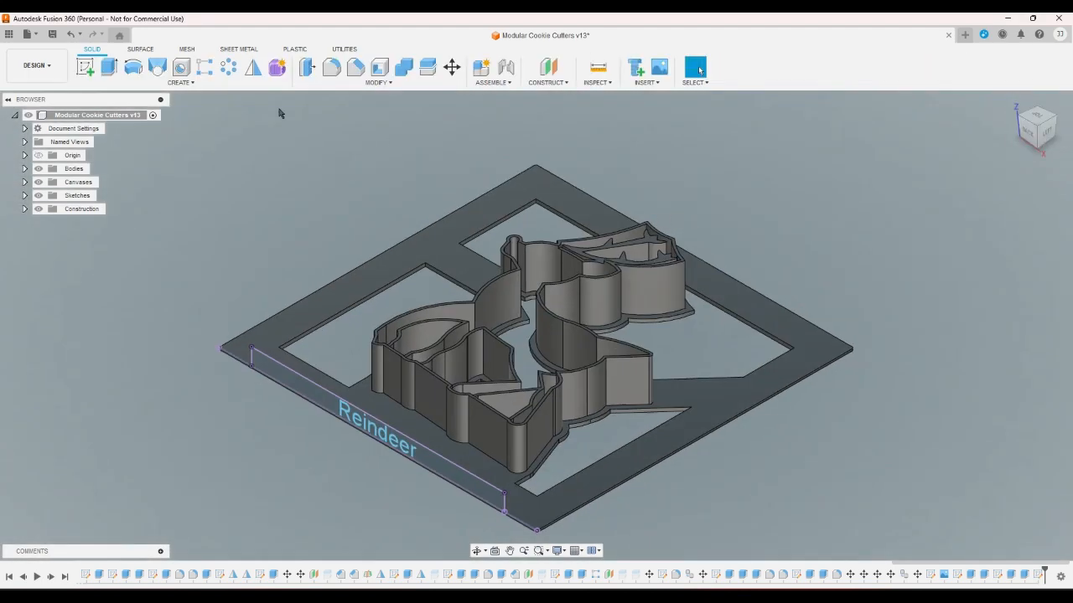
click(108, 67)
click(260, 366)
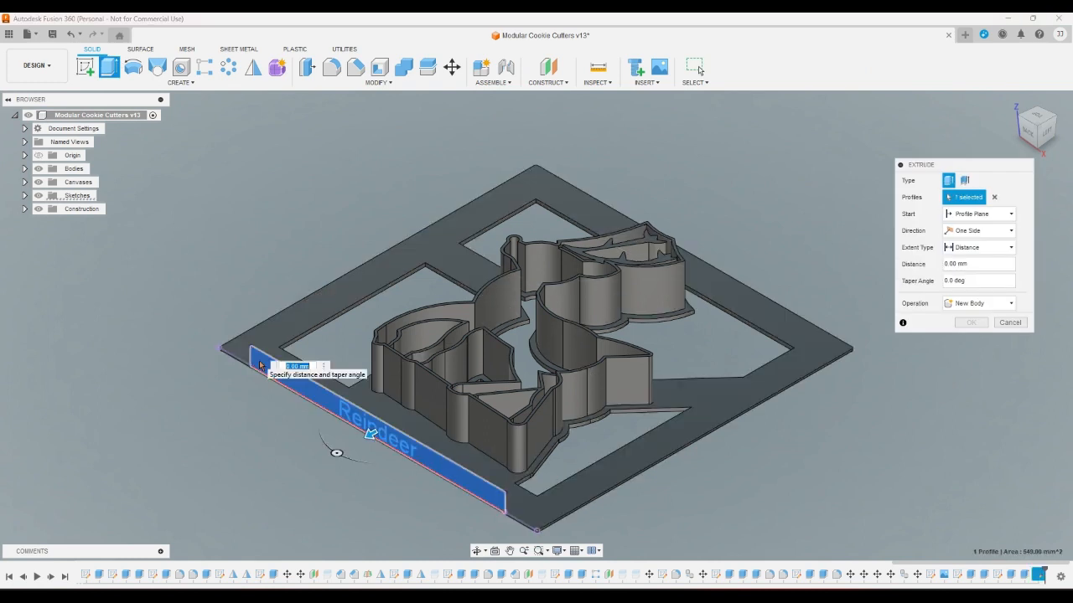
text(-2)
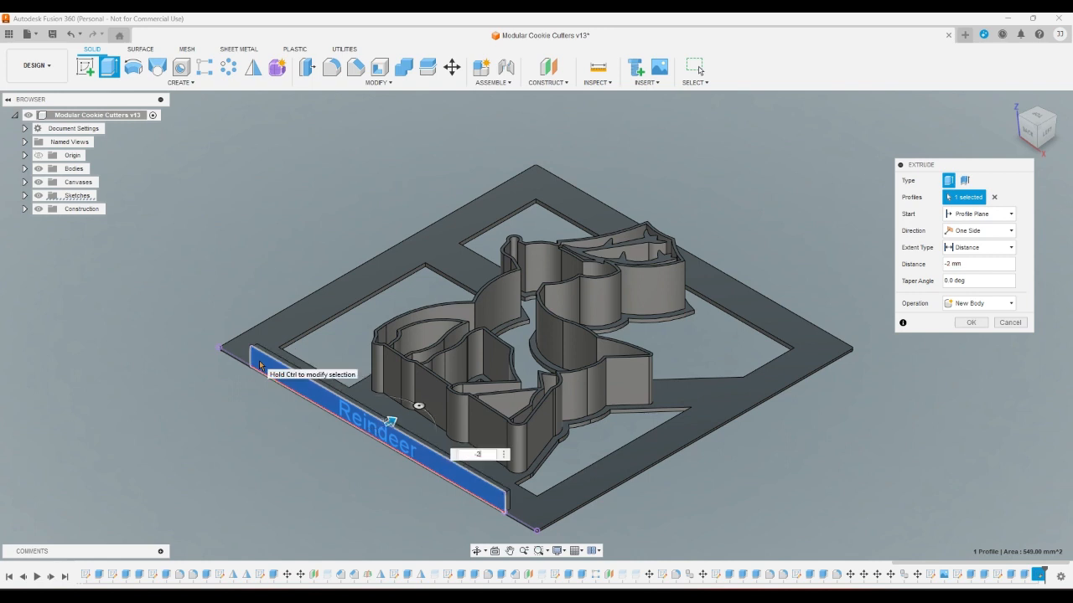
text(*w)
key(Return)
key(Home)
key(Return)
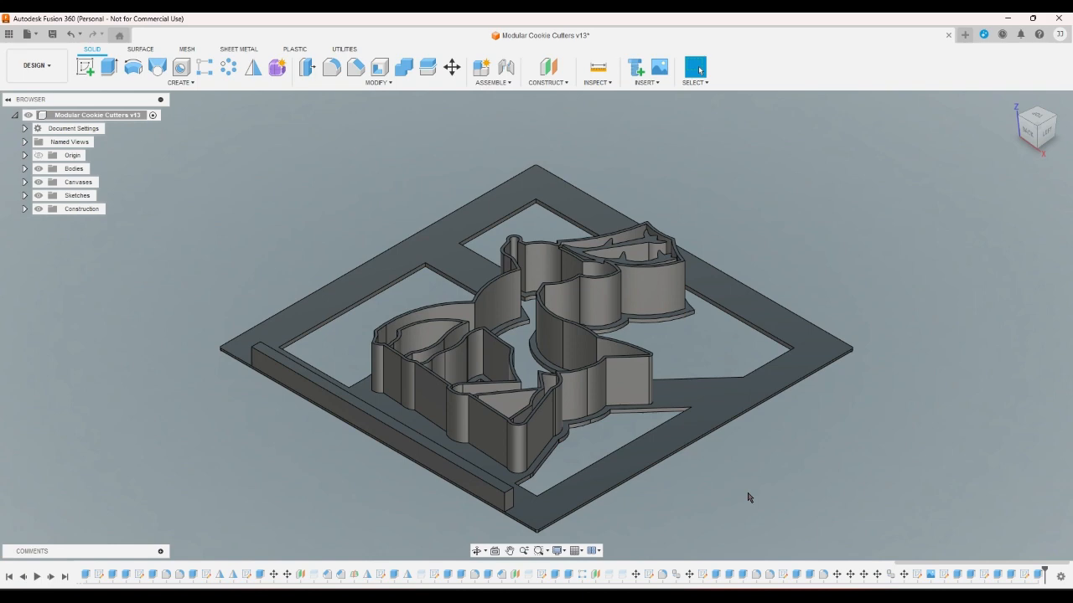
click(1035, 117)
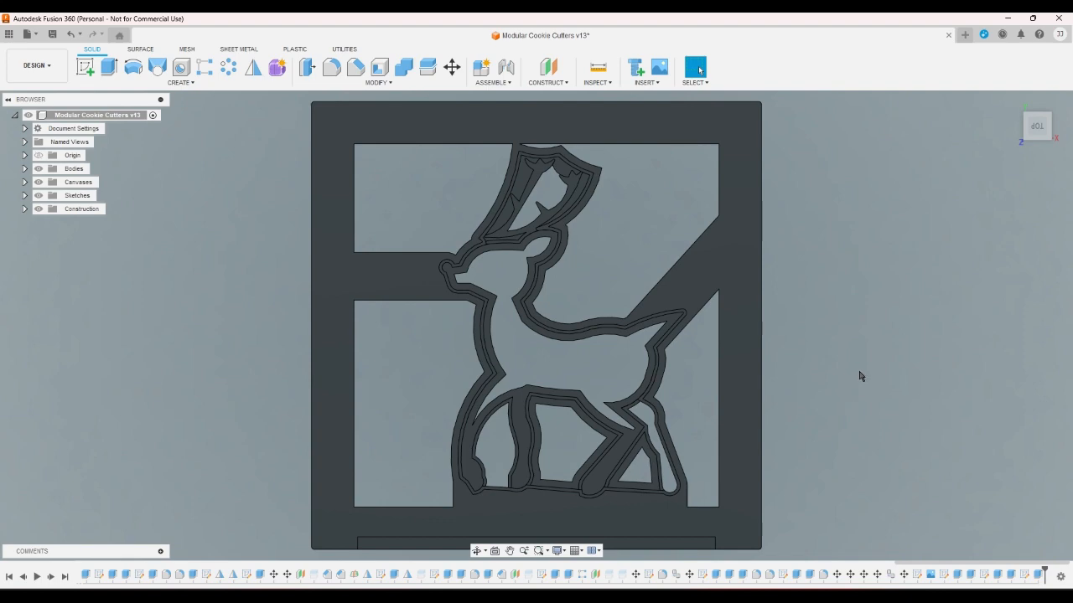
click(1012, 101)
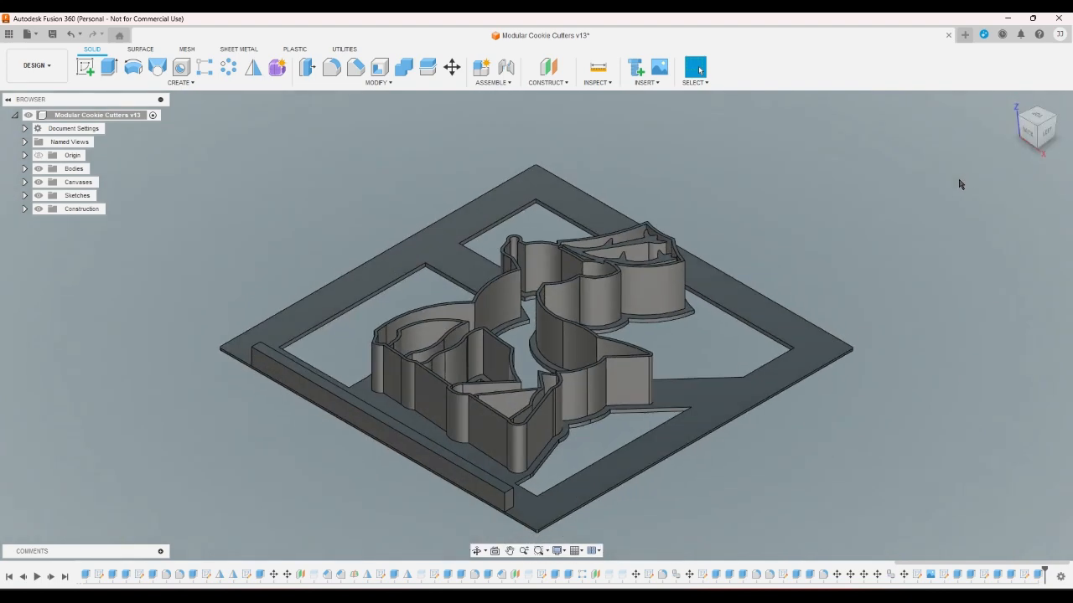
scroll(567, 457, up, 5)
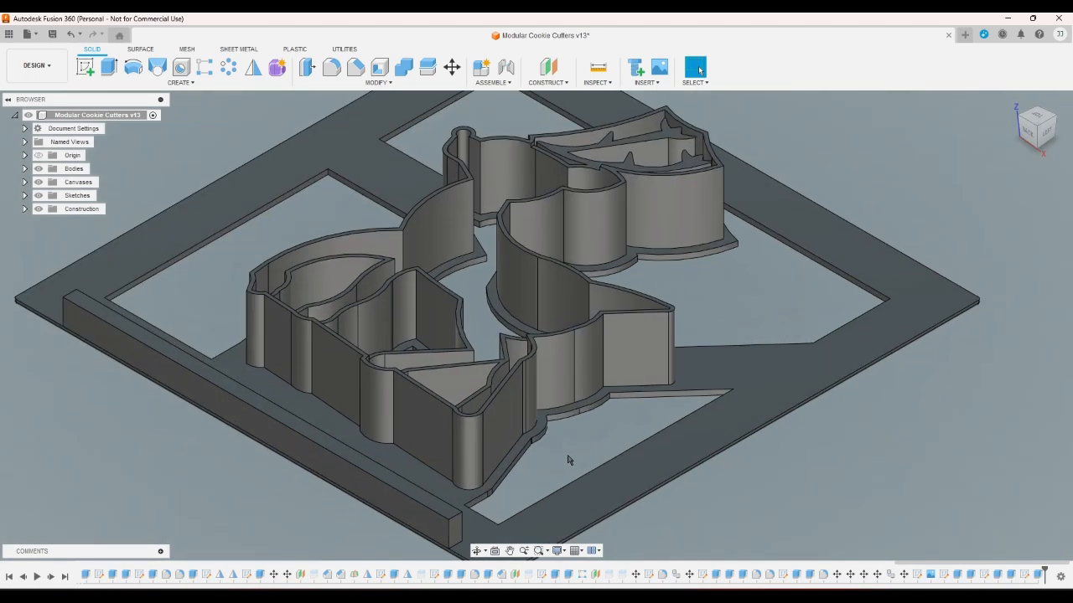
scroll(566, 463, down, 3)
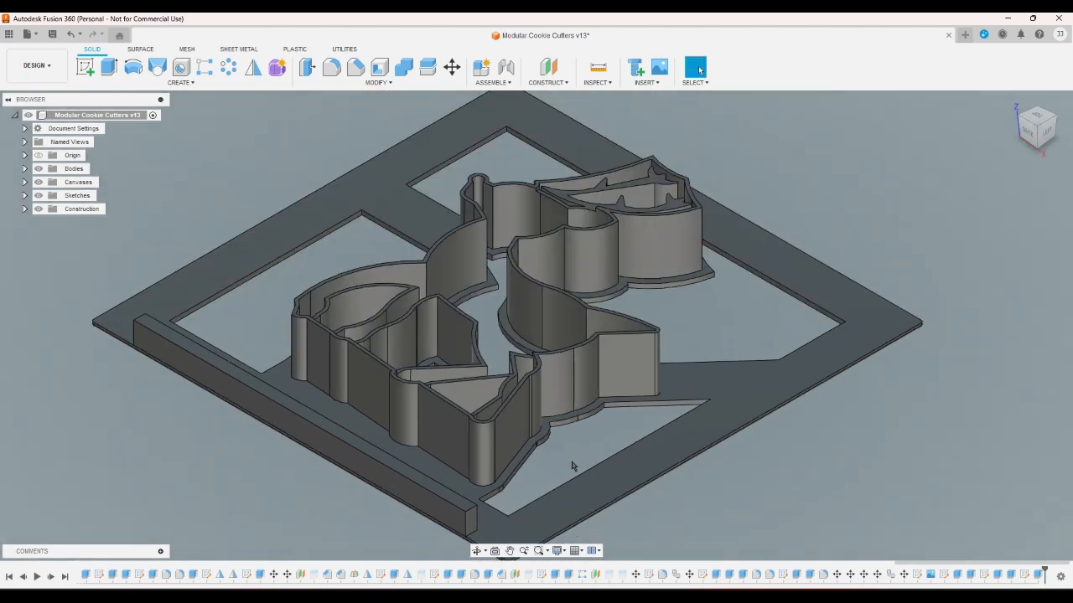
click(1036, 117)
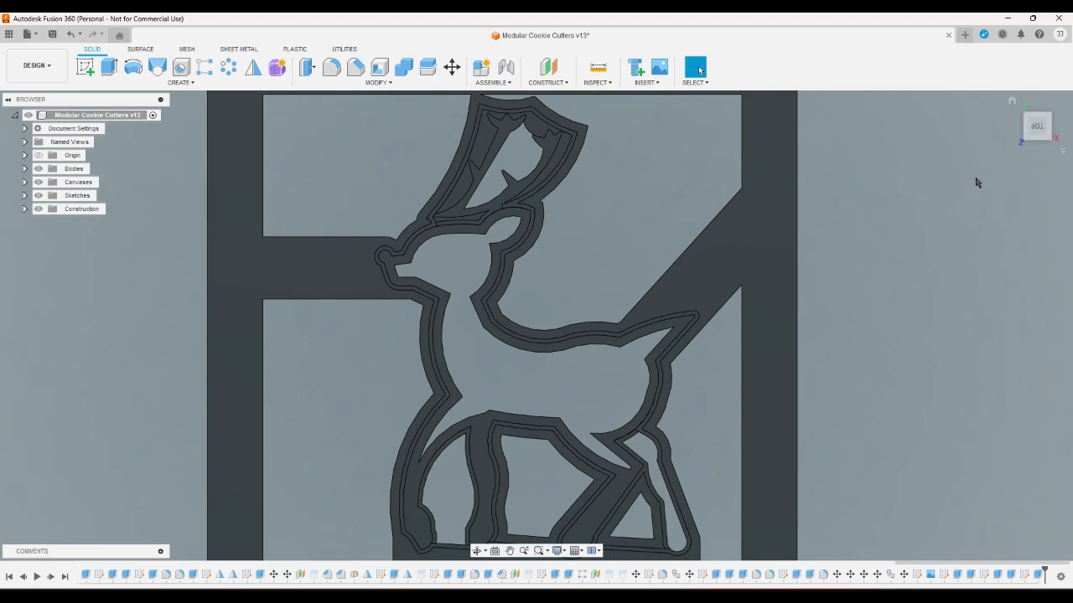
click(1013, 101)
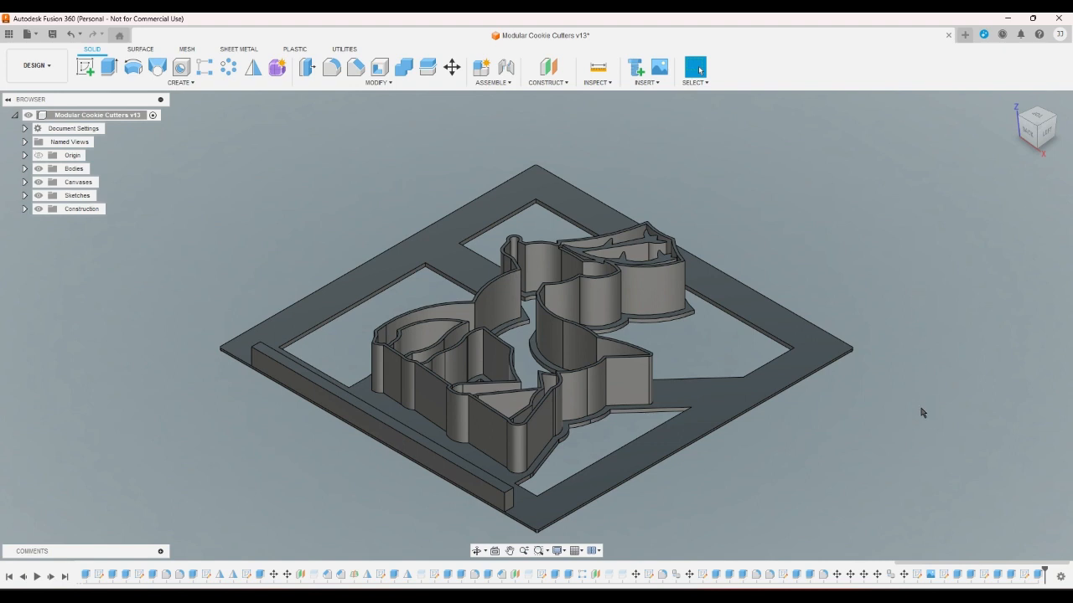
Step: Show the label sketch again and engrave its Reindeer text into the label bar with a -1 mm cut extrusion
click(24, 195)
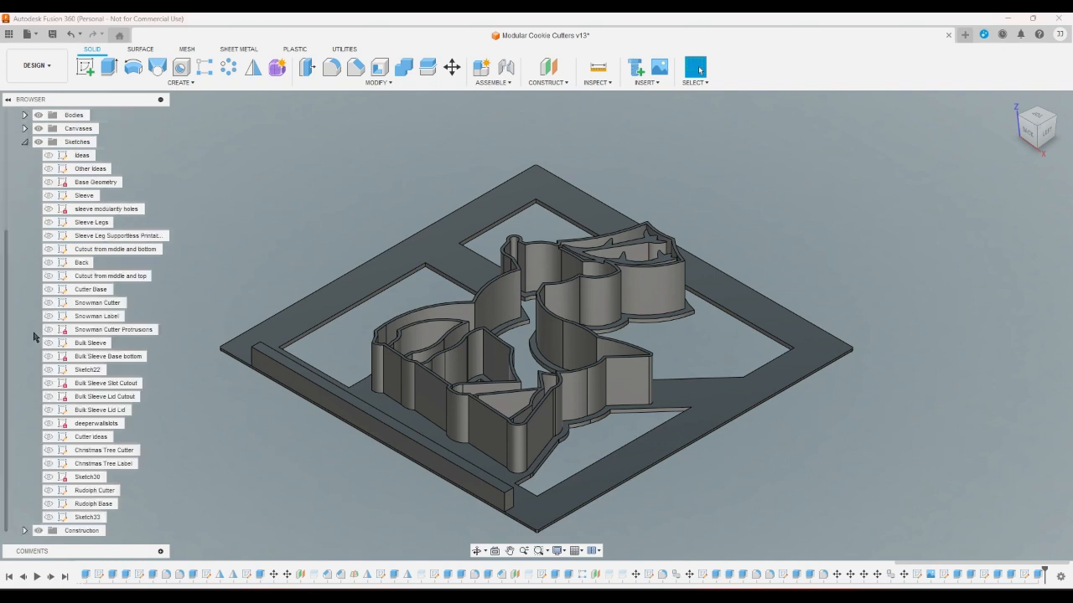
click(48, 517)
click(109, 68)
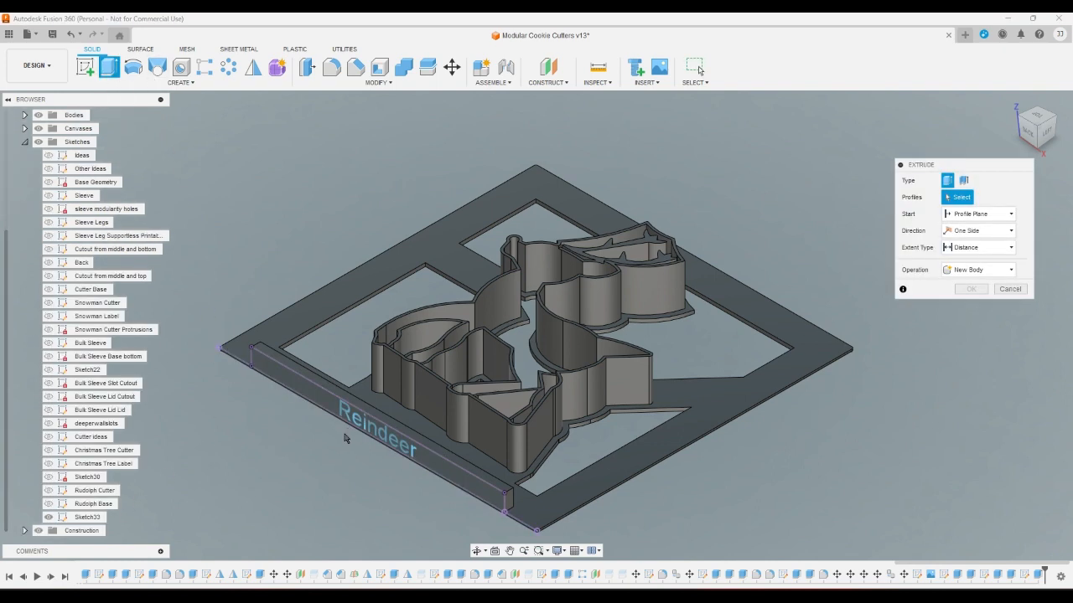
click(350, 424)
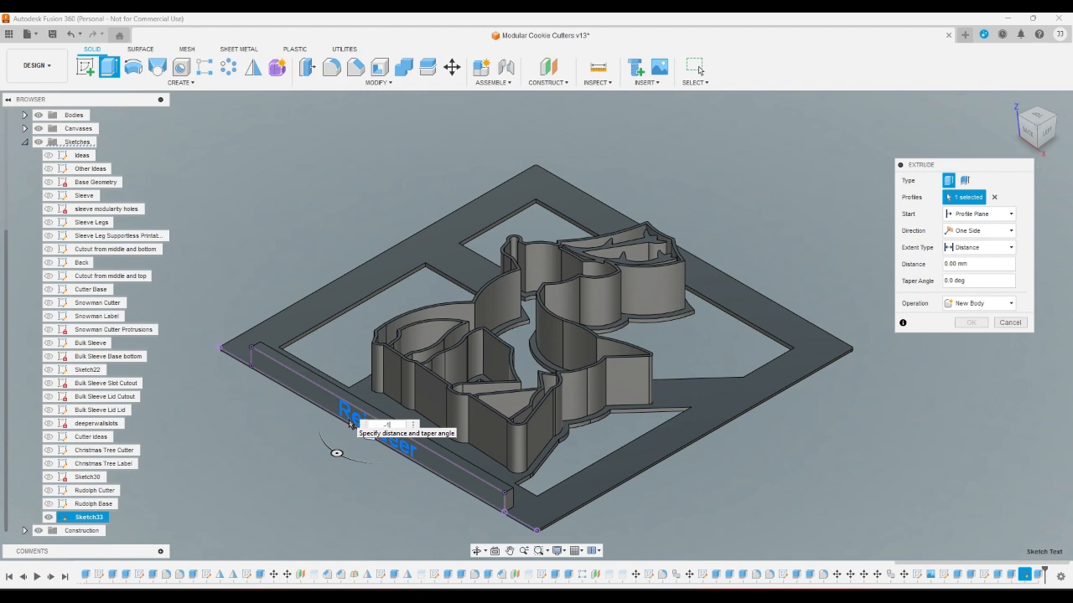
text(-1)
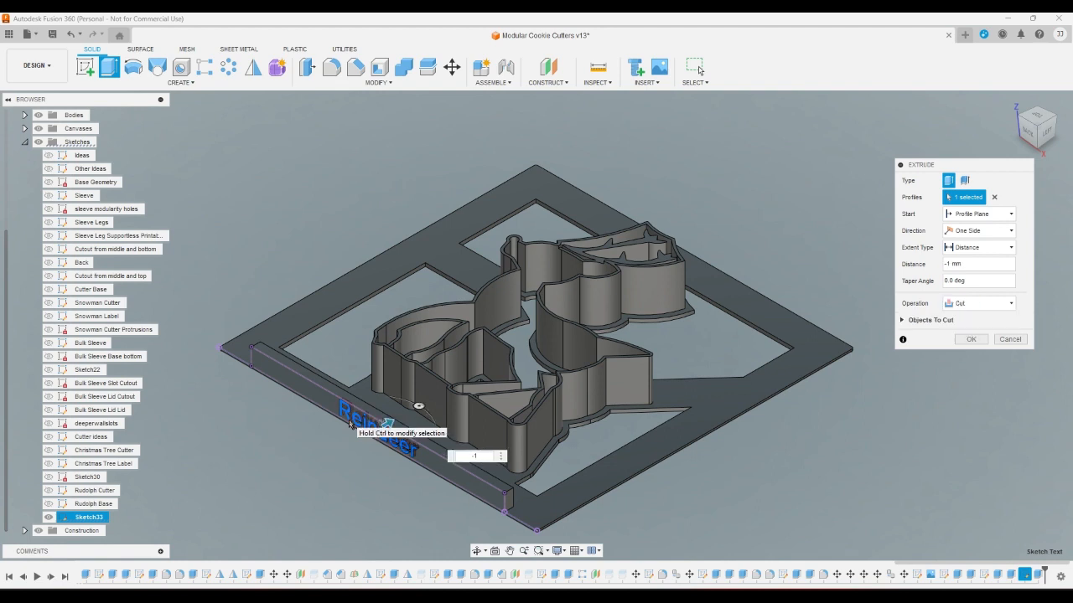
key(Return)
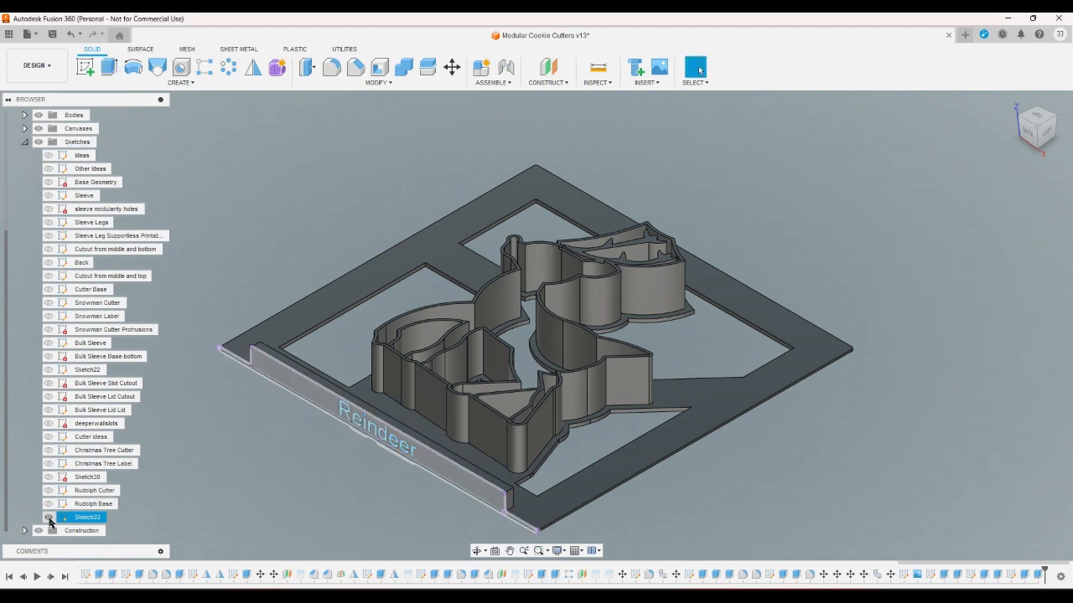
Step: Rename the label sketch as "Rudolph Label" and hide it
right_click(83, 517)
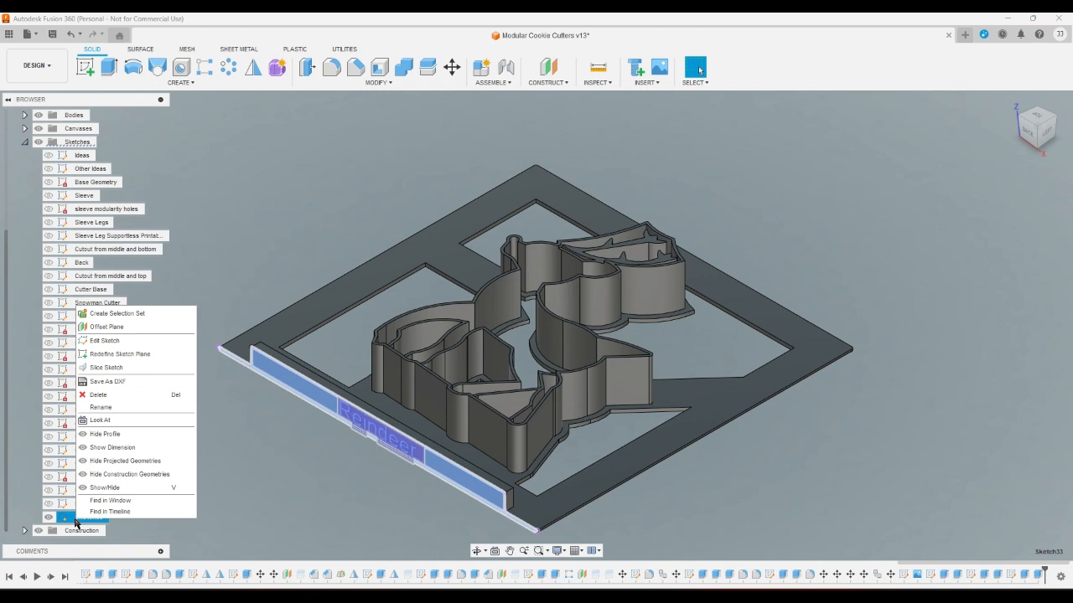
click(101, 407)
text(Rudolph)
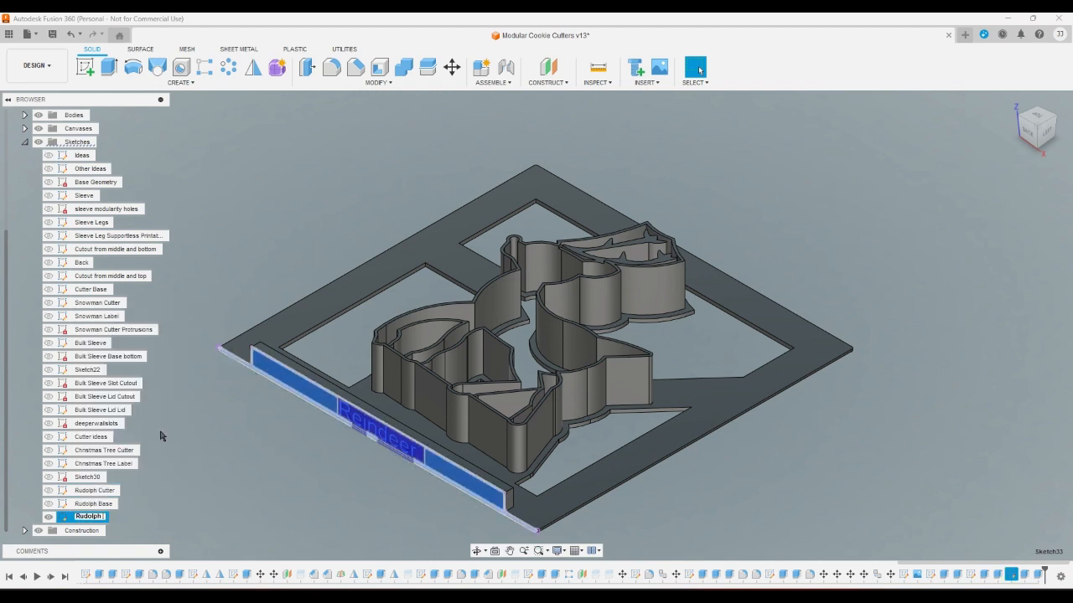
text( Label)
key(Return)
click(281, 482)
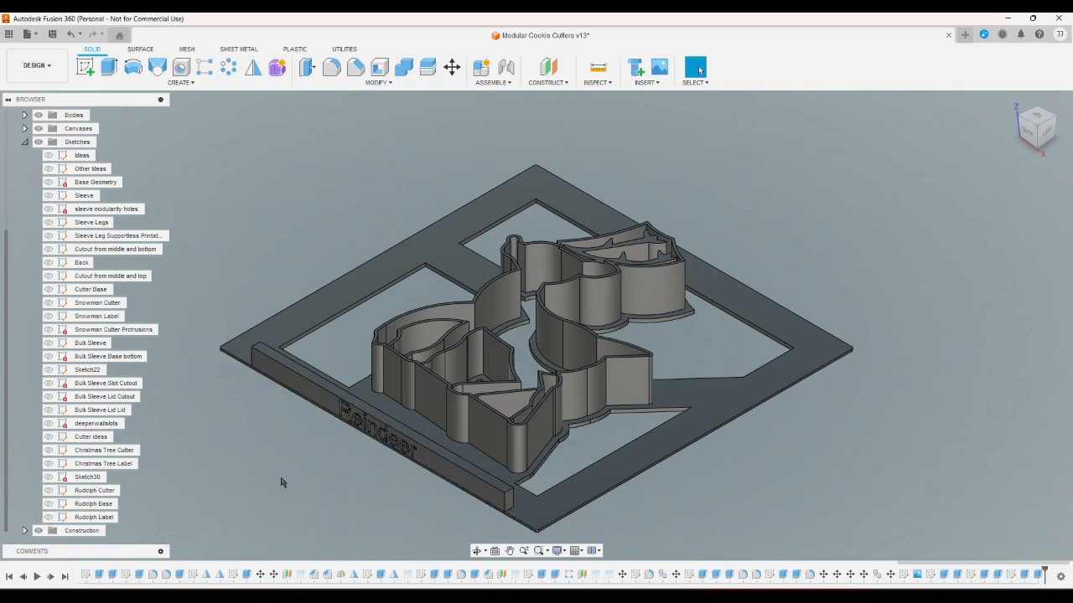
Step: Collapse the Sketches folder in the browser and save the design as a new version
click(24, 142)
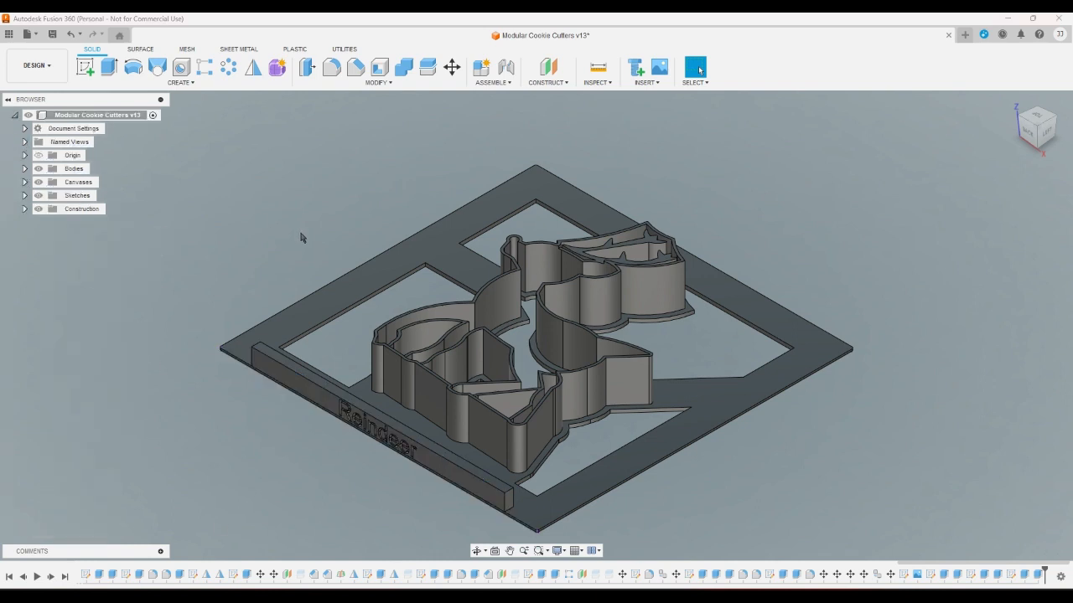
click(52, 34)
click(538, 332)
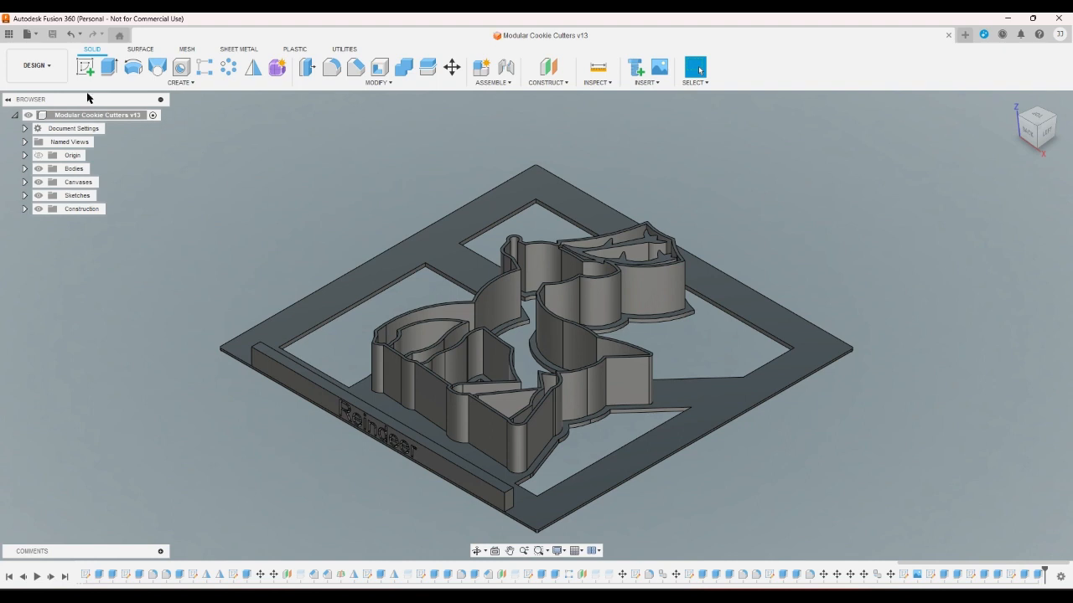
Step: Rename the label bar's body as "Reindeer" in the Bodies folder
click(24, 169)
scroll(92, 285, down, 3)
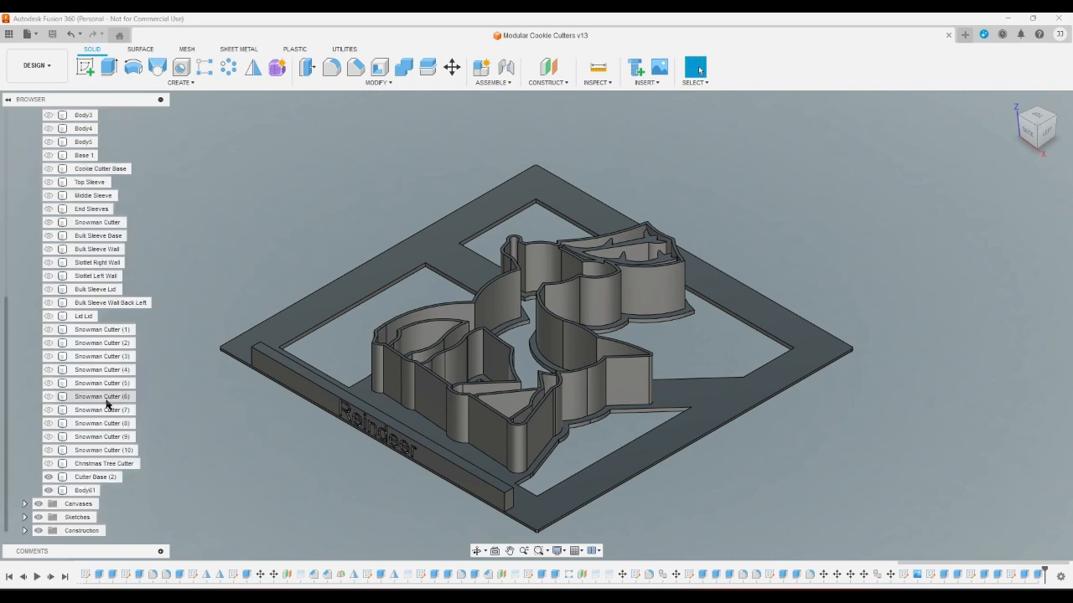
right_click(87, 492)
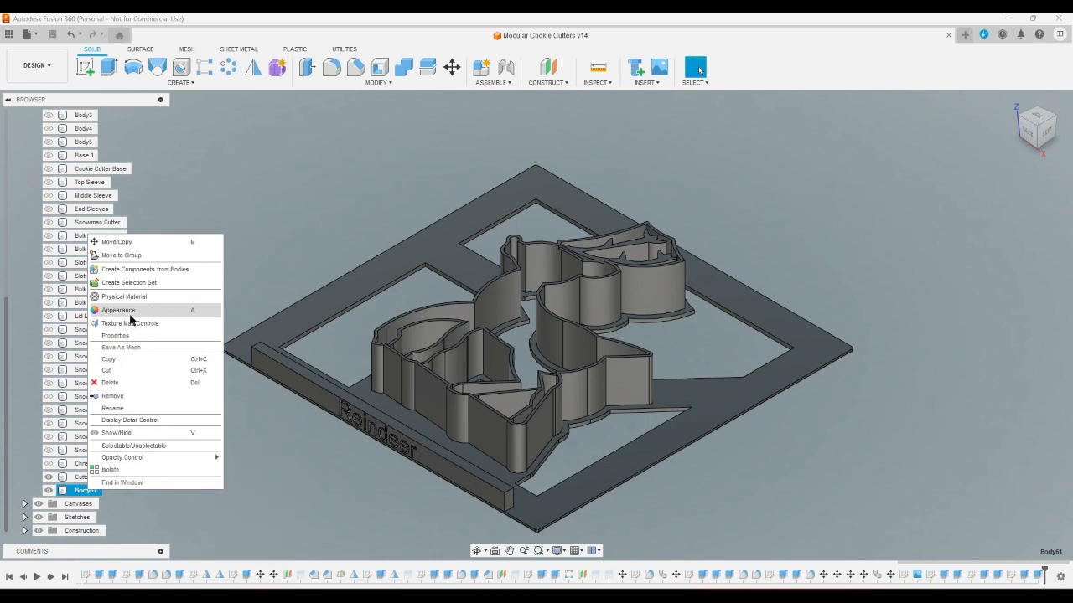
click(136, 409)
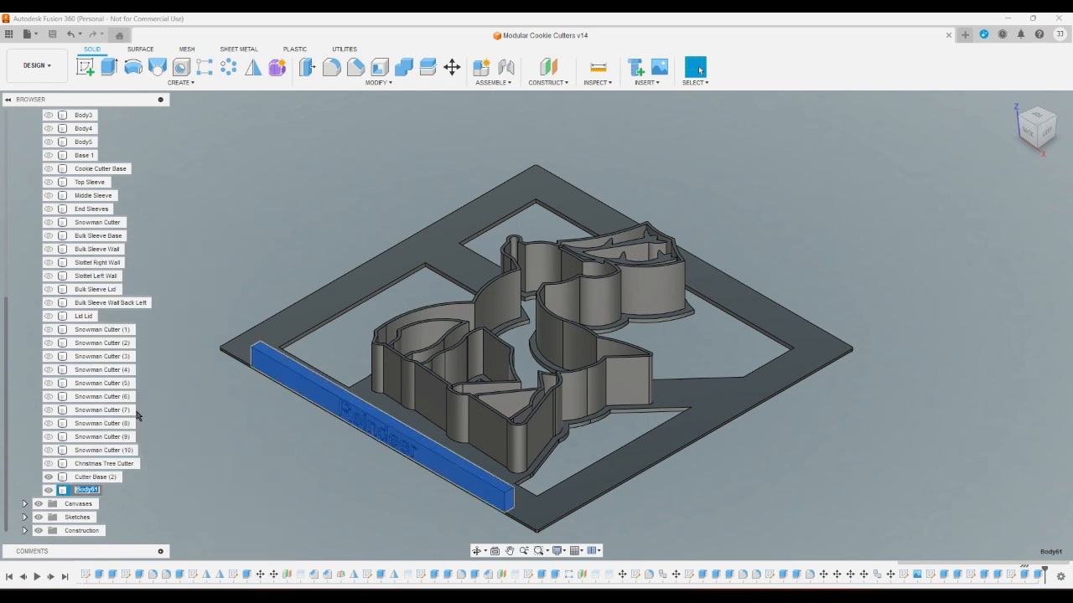
text(Reindeer)
key(Return)
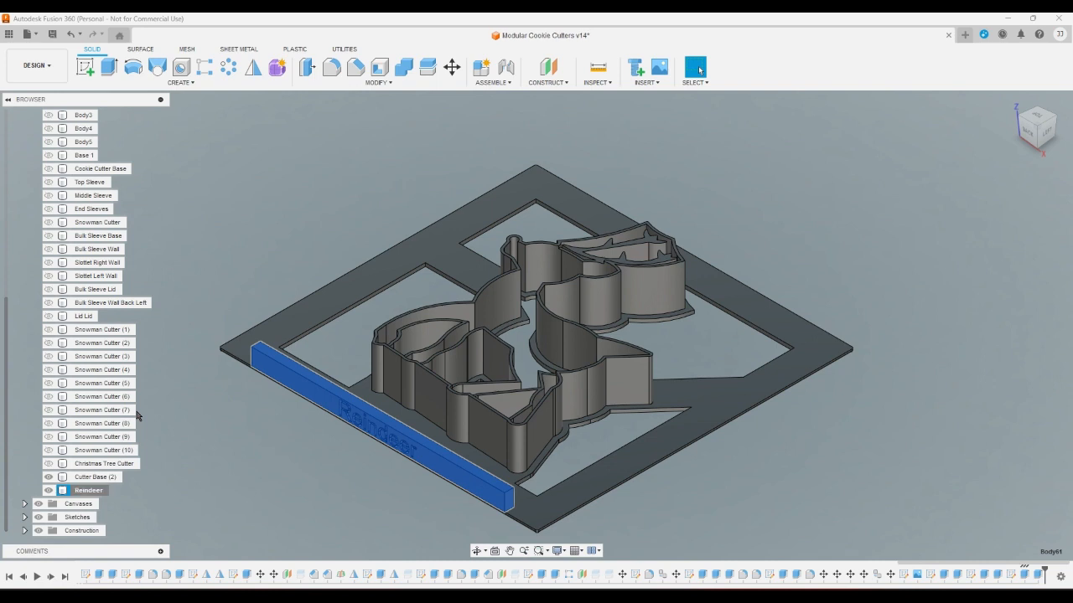
right_click(91, 494)
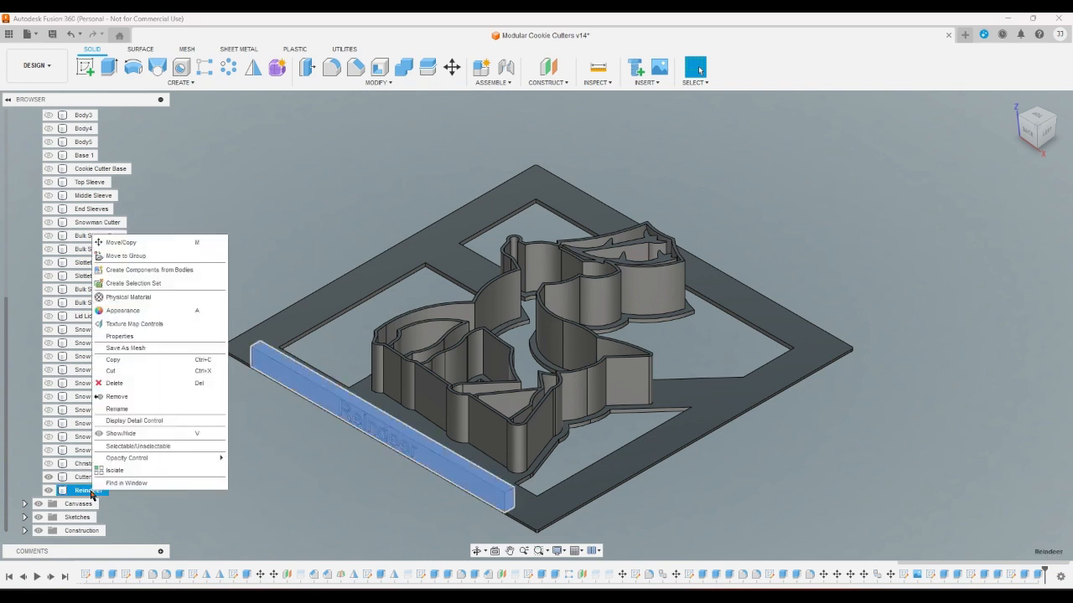
click(151, 348)
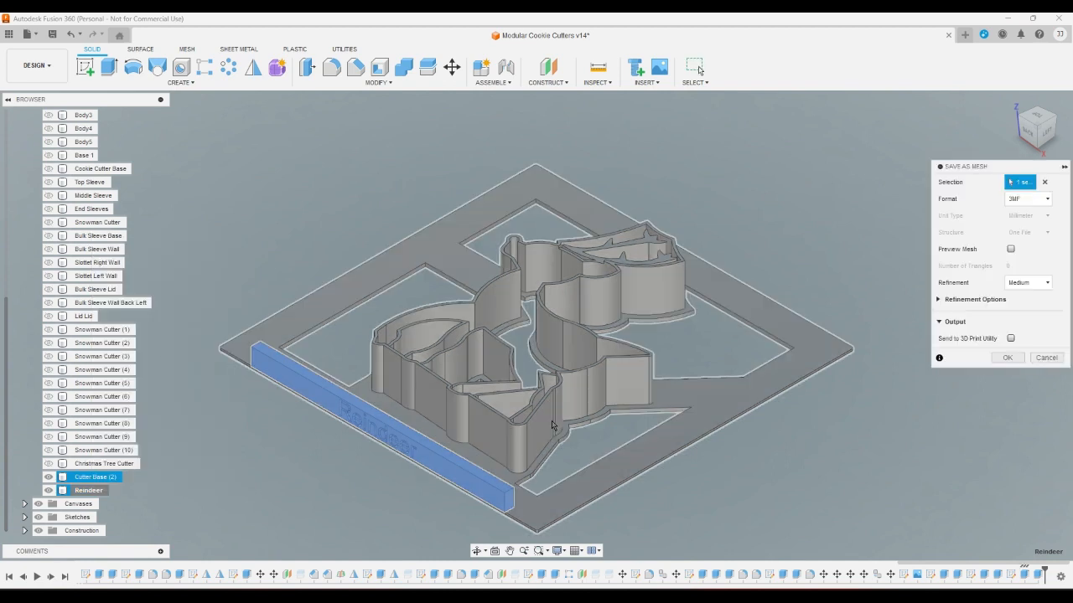
click(1051, 361)
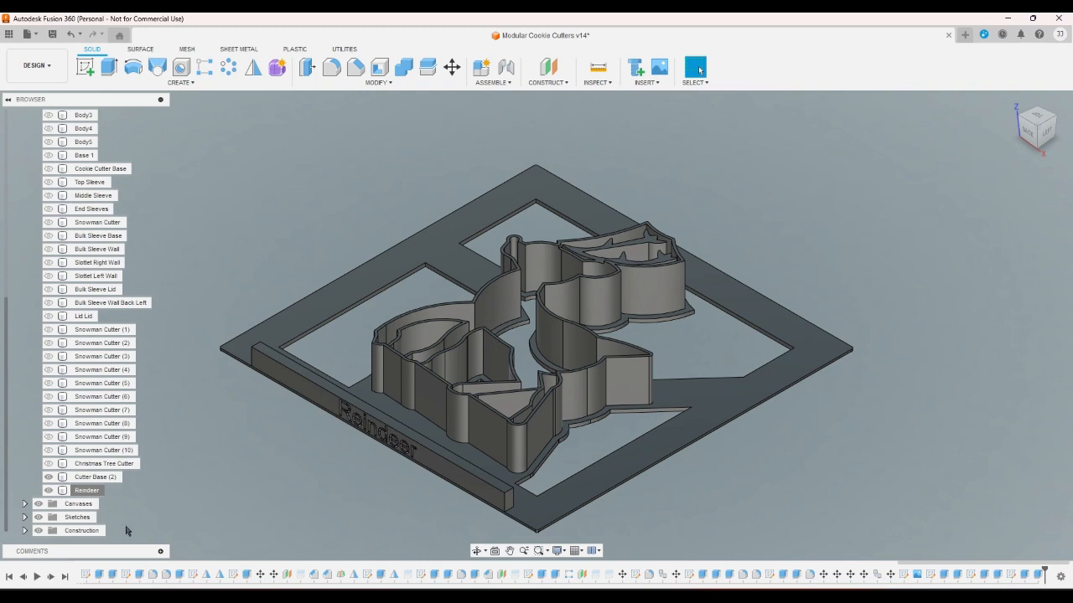
Step: Rename the Cutter Base (2) body as "Reindeer"
right_click(104, 479)
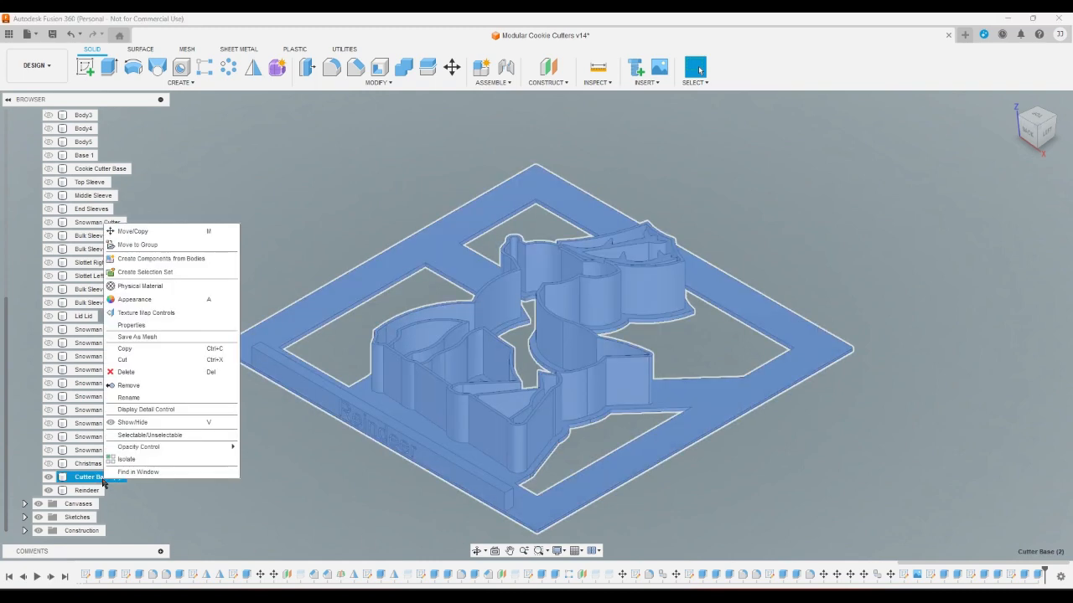
click(139, 400)
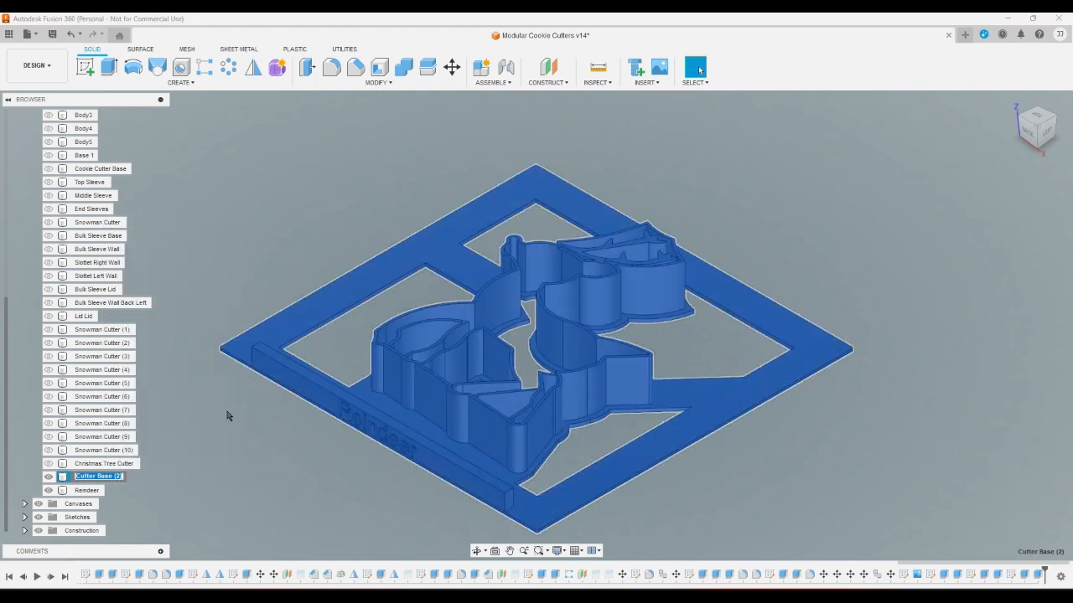
text(Reindeer)
key(Return)
click(226, 415)
Step: Edit the label bar's extrusion, changing its operation from New Body to one that joins it to the cutter base
double_click(1010, 574)
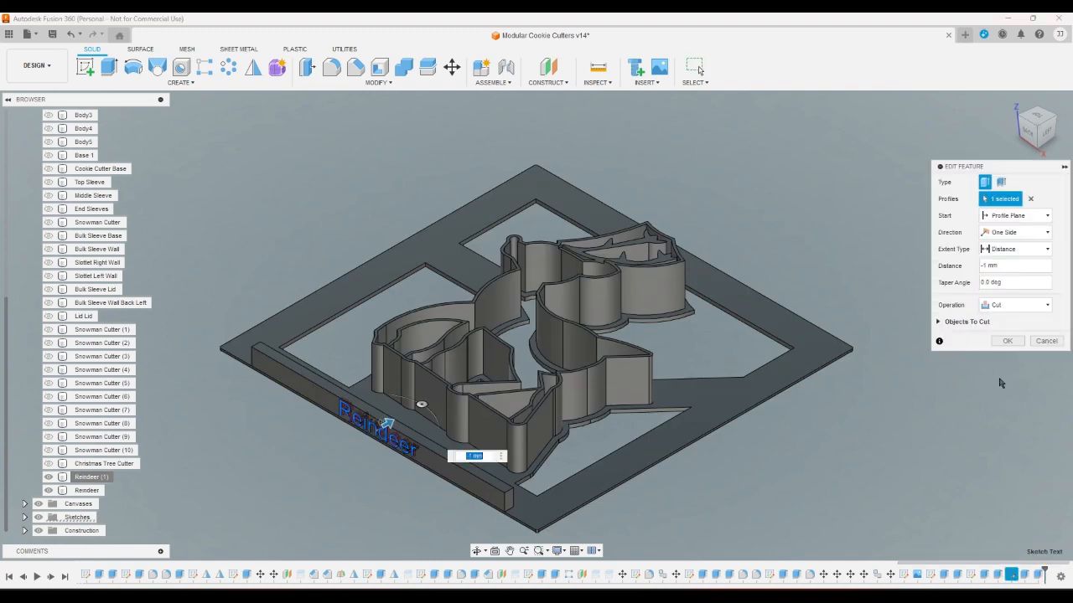
click(1046, 341)
click(1023, 575)
double_click(1023, 574)
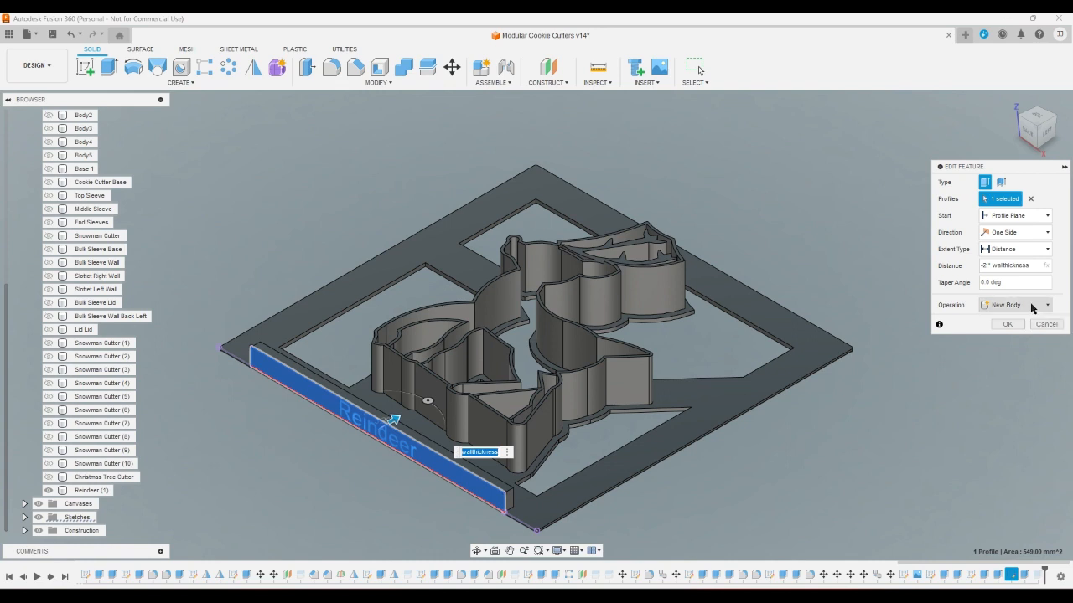
click(1035, 305)
click(1014, 311)
click(1008, 325)
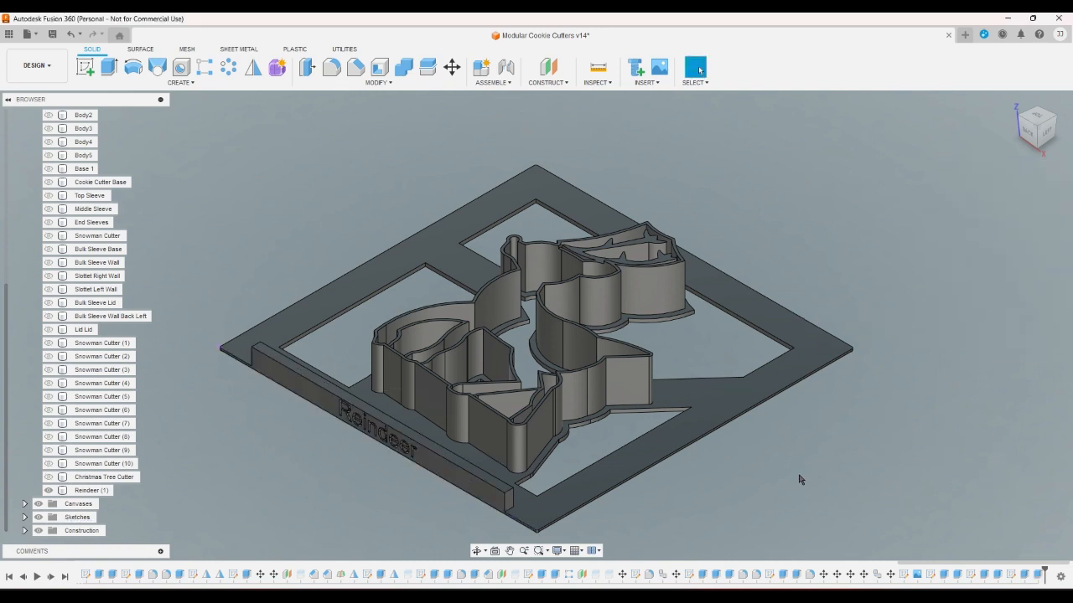
Step: Start a Fillet on the label bar and select the four edges of one end face plus the two long upper edges
click(307, 67)
click(331, 67)
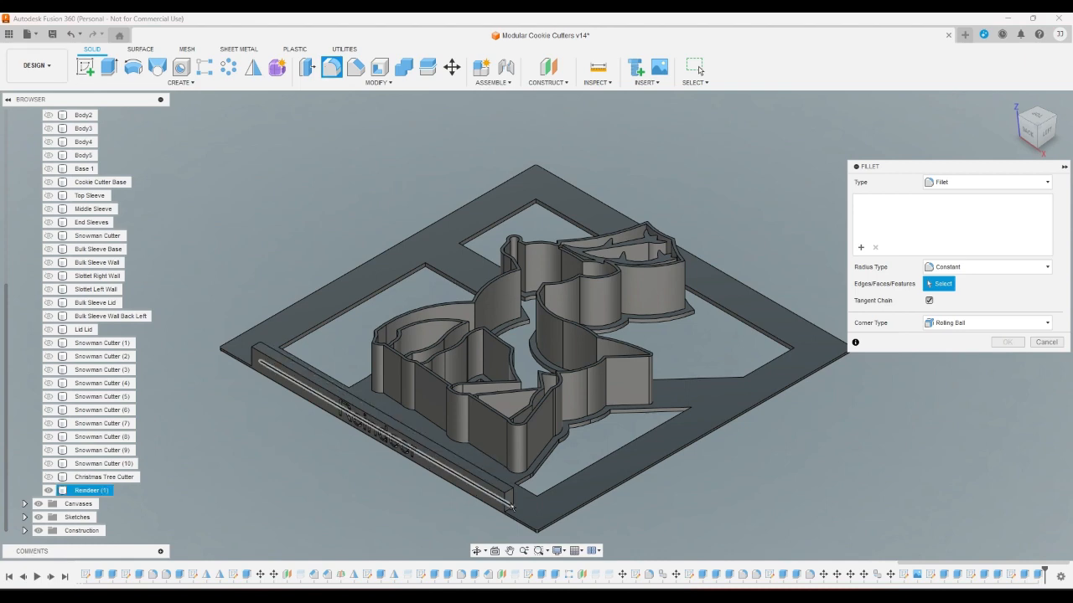
scroll(503, 510, up, 5)
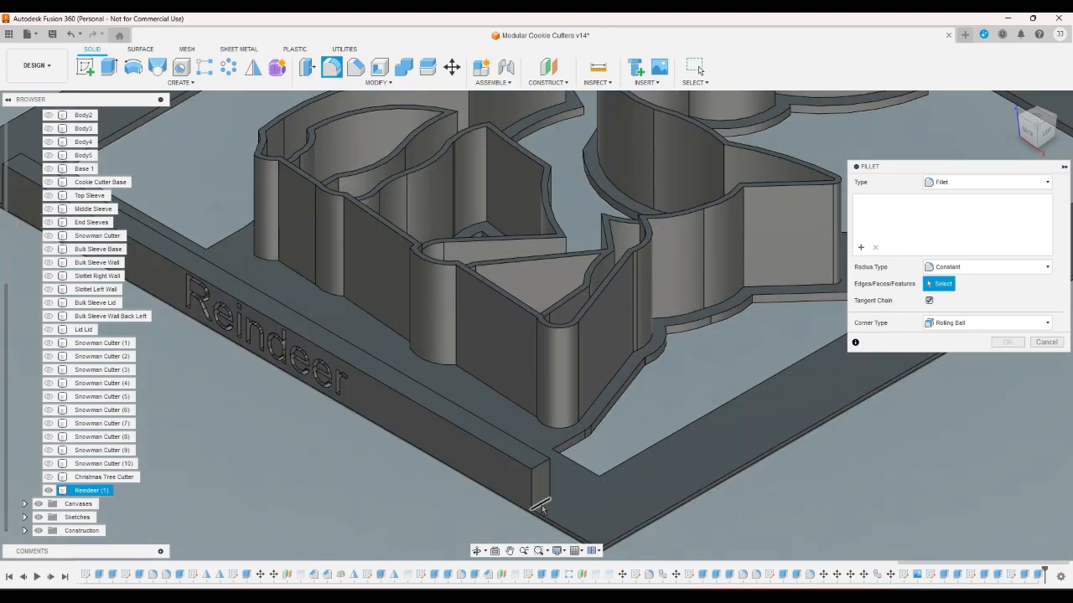
click(540, 493)
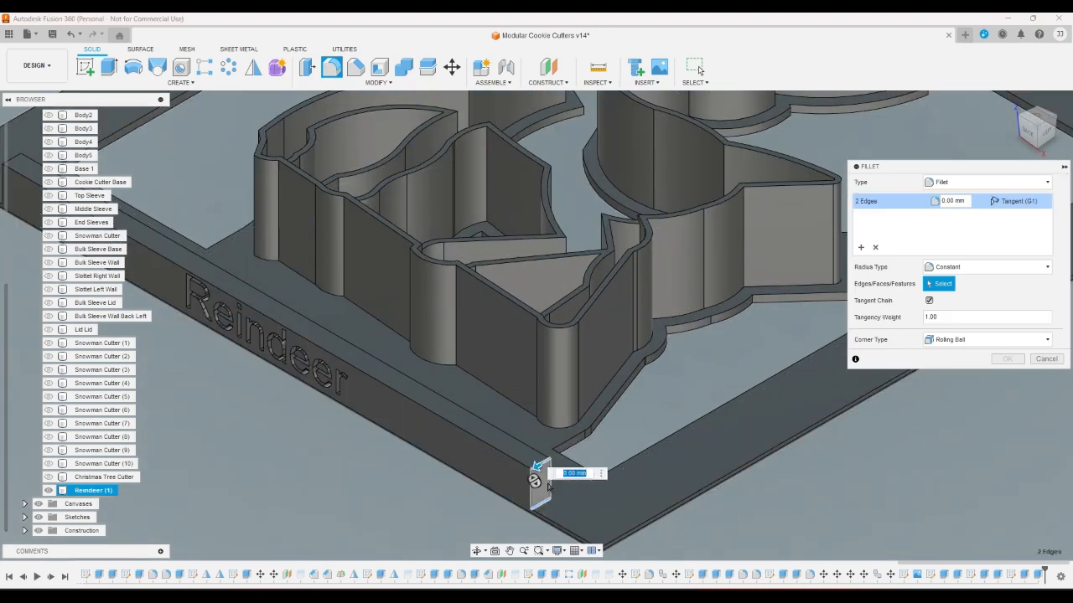
click(532, 499)
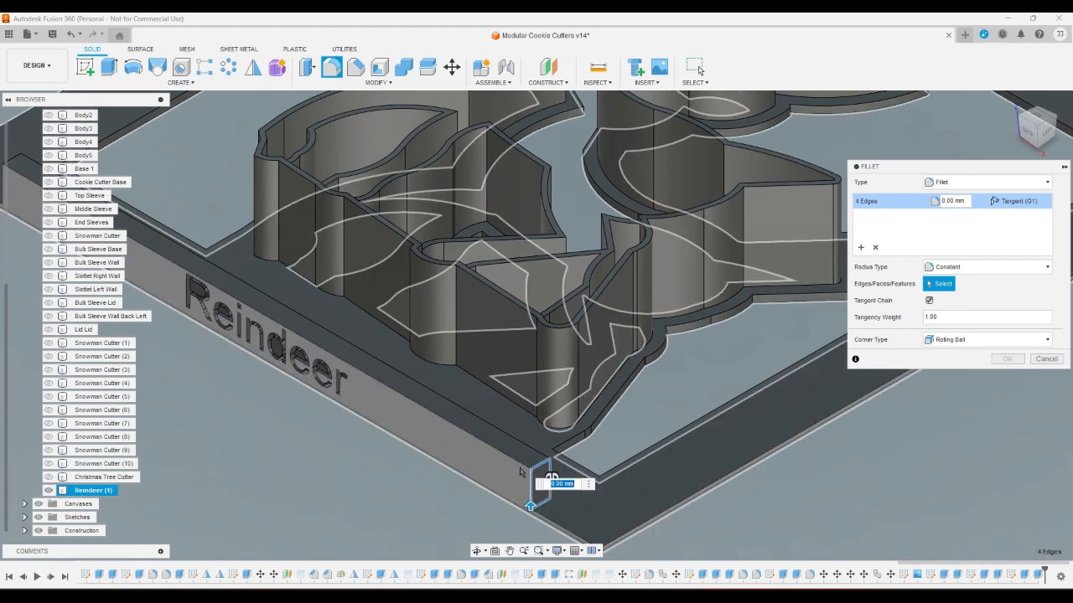
click(530, 456)
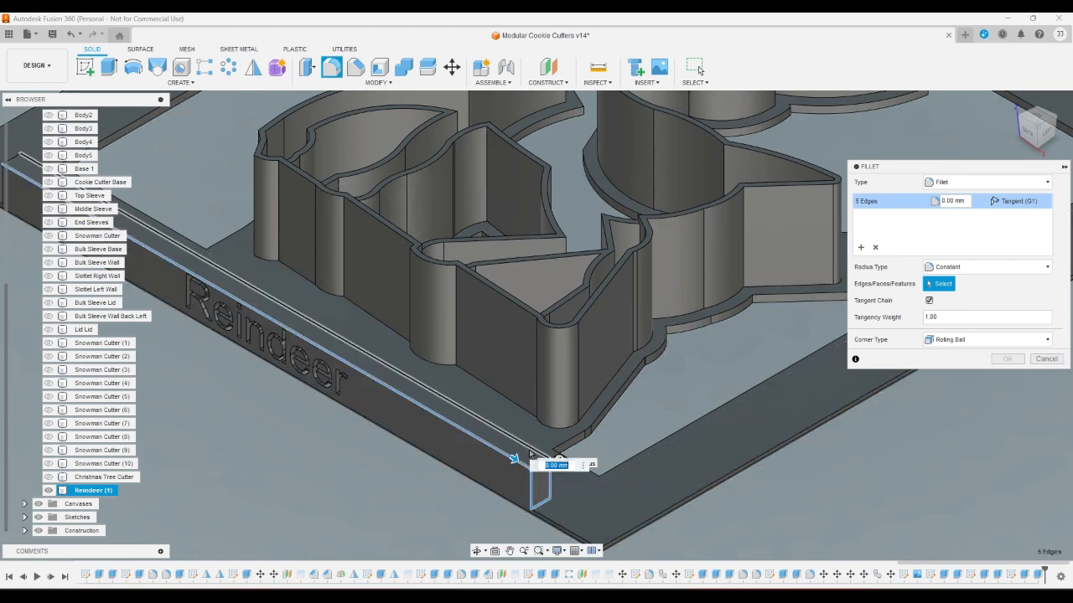
click(524, 460)
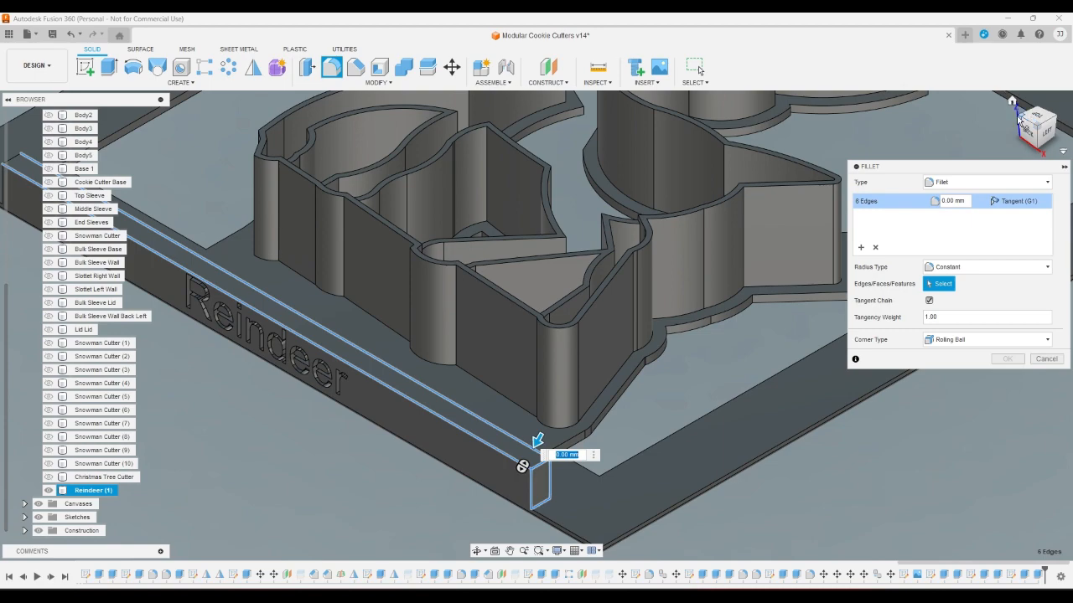
Step: Add the four edges of the label bar's other end face and apply the fillet with a radius of wallthickness / 2
click(1018, 122)
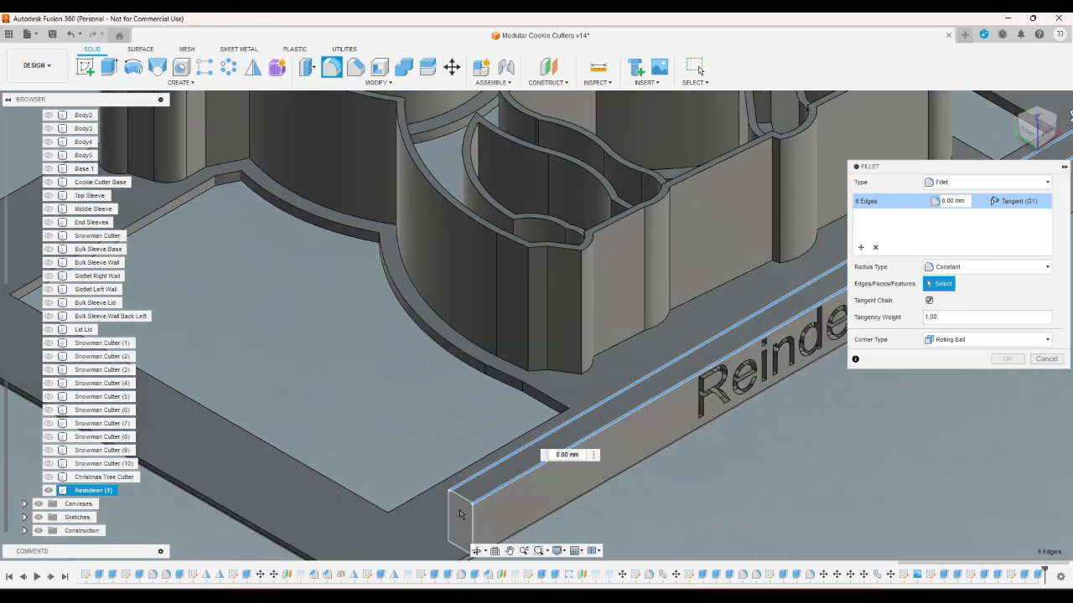
click(451, 513)
click(457, 543)
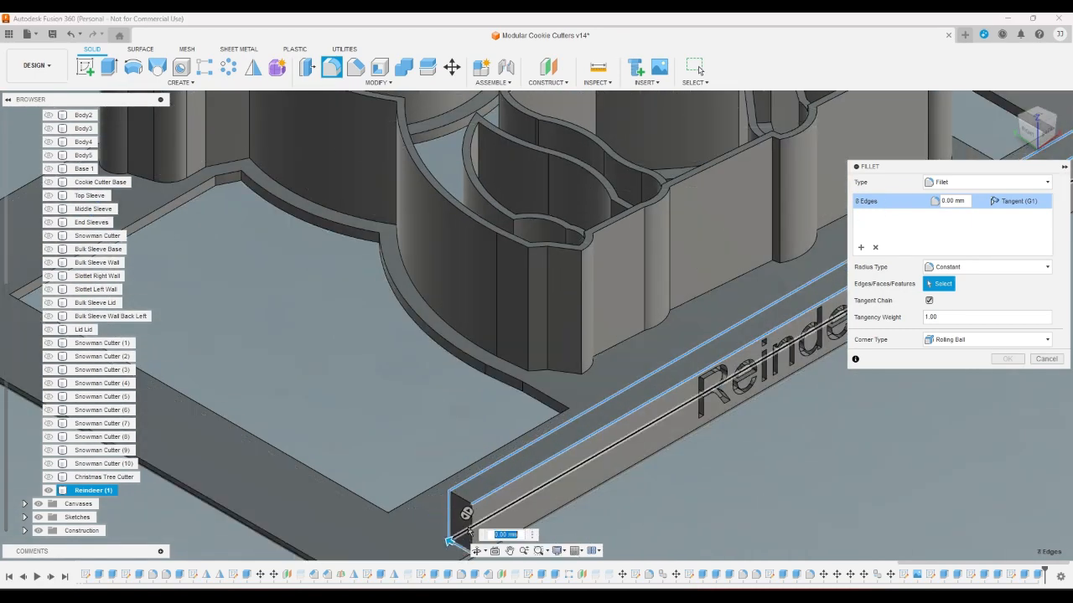
click(470, 521)
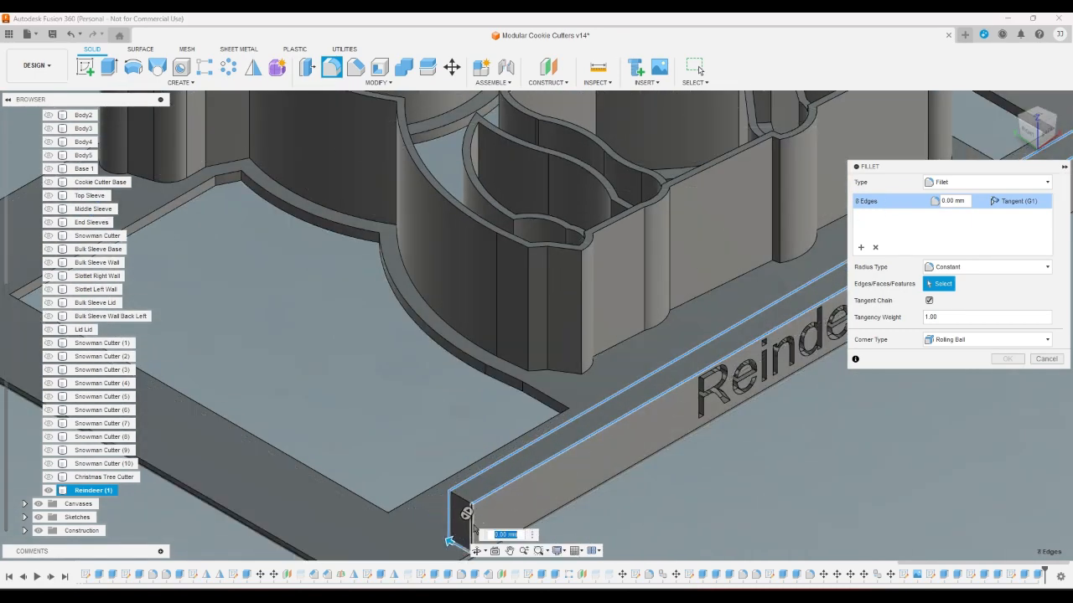
click(469, 497)
text(wl)
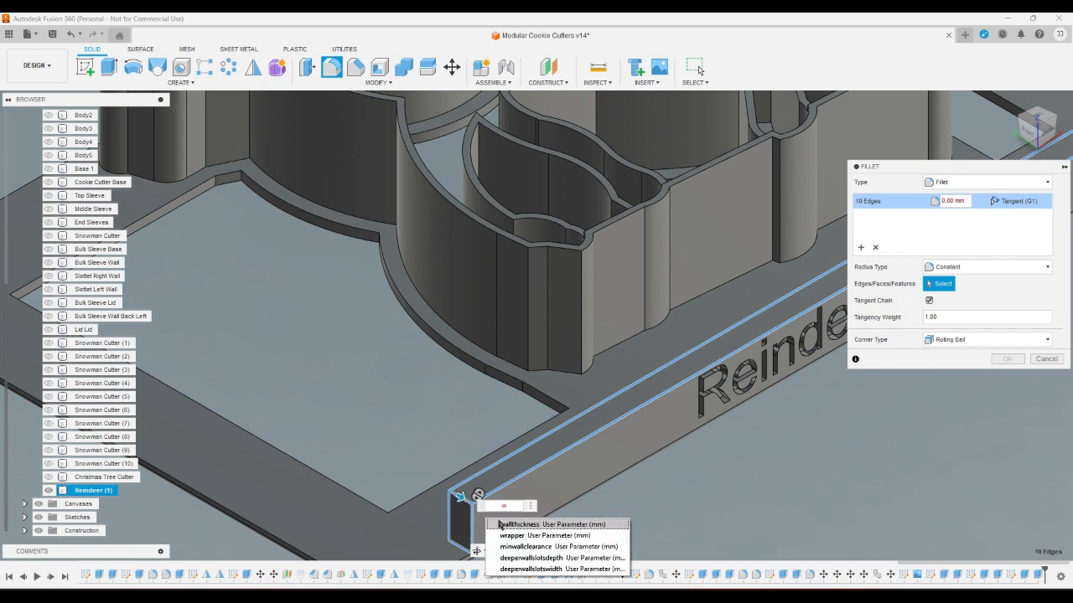
click(519, 525)
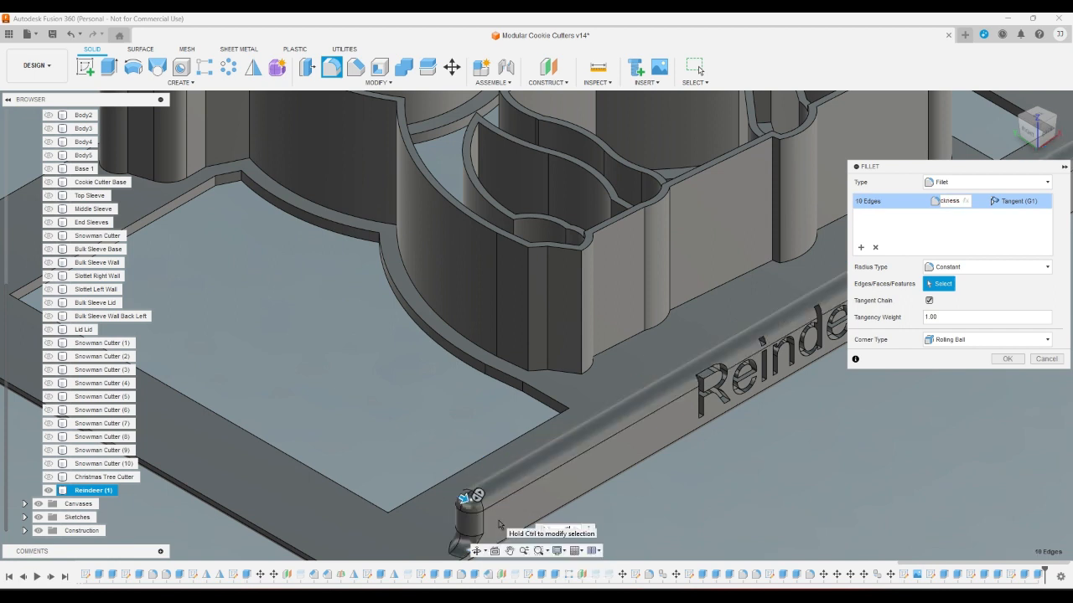
text(/ 2)
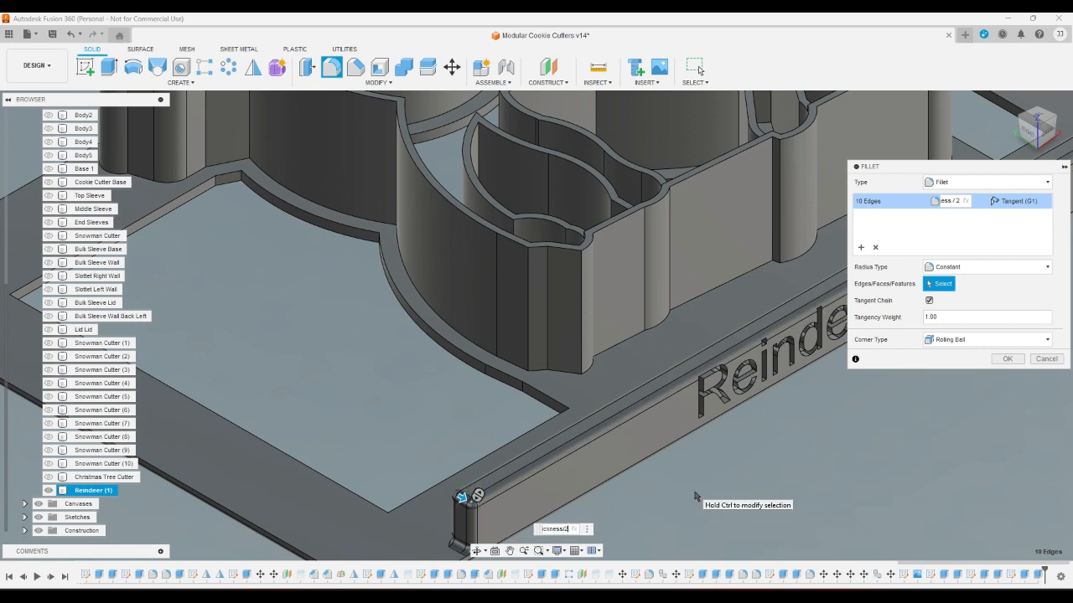
key(Return)
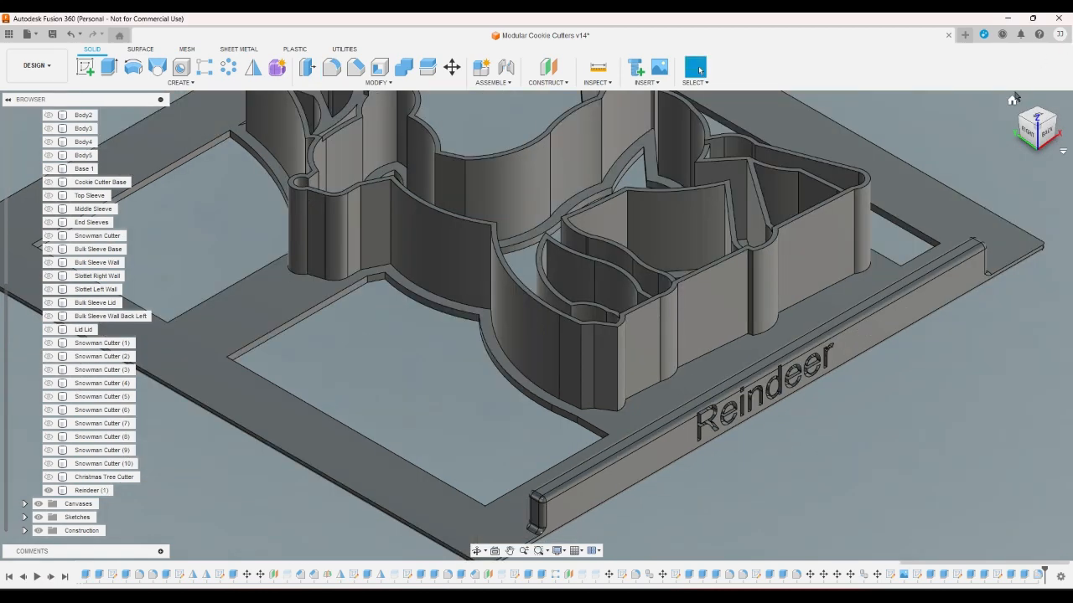
Step: Return to the home view and save the design as a new version with the description "User Saved"
click(1012, 98)
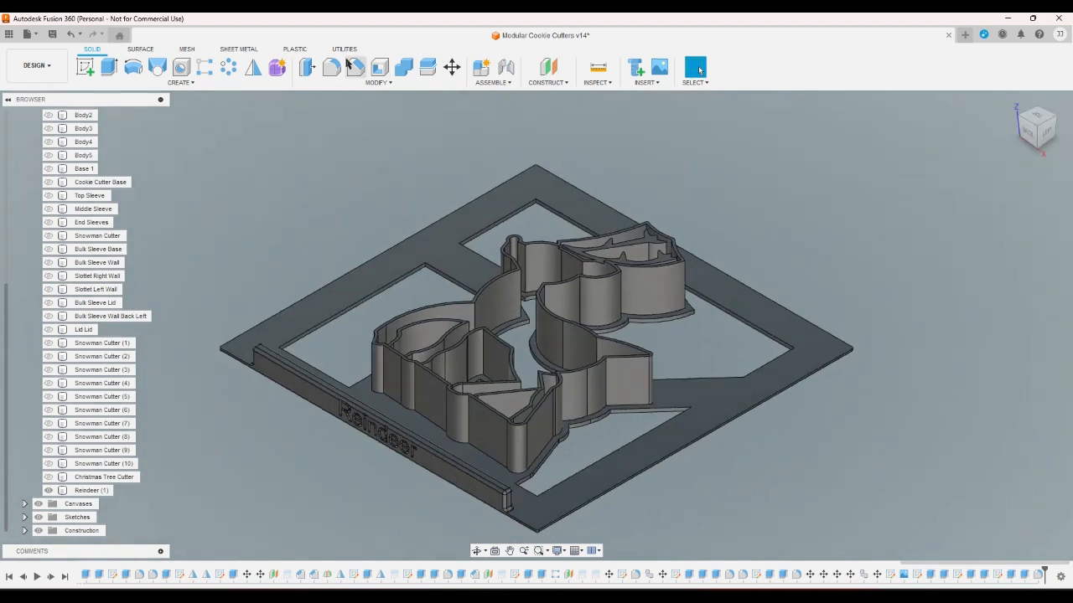
click(52, 33)
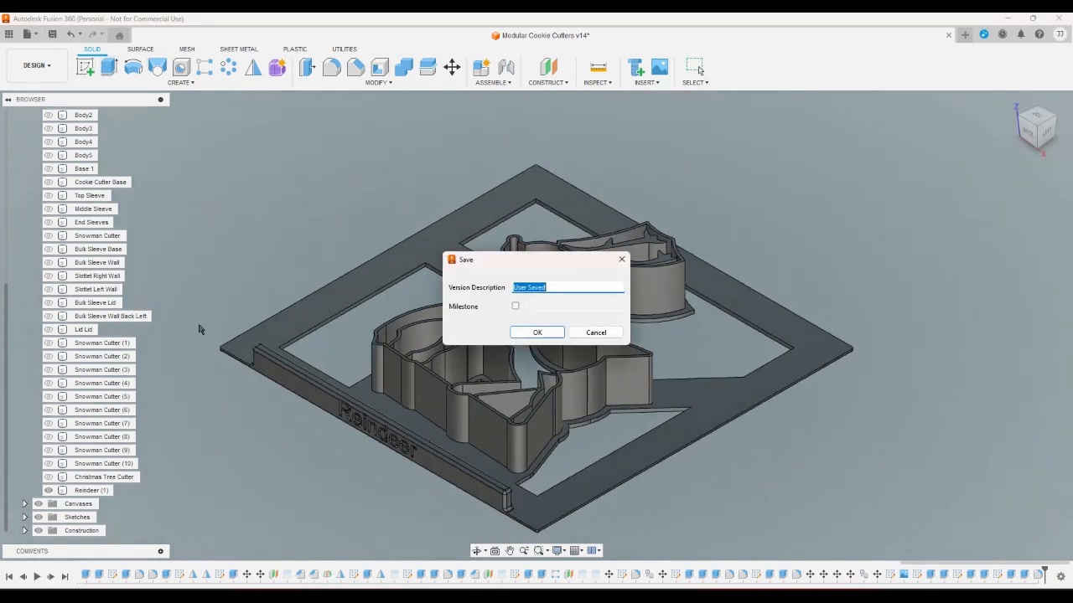
click(558, 333)
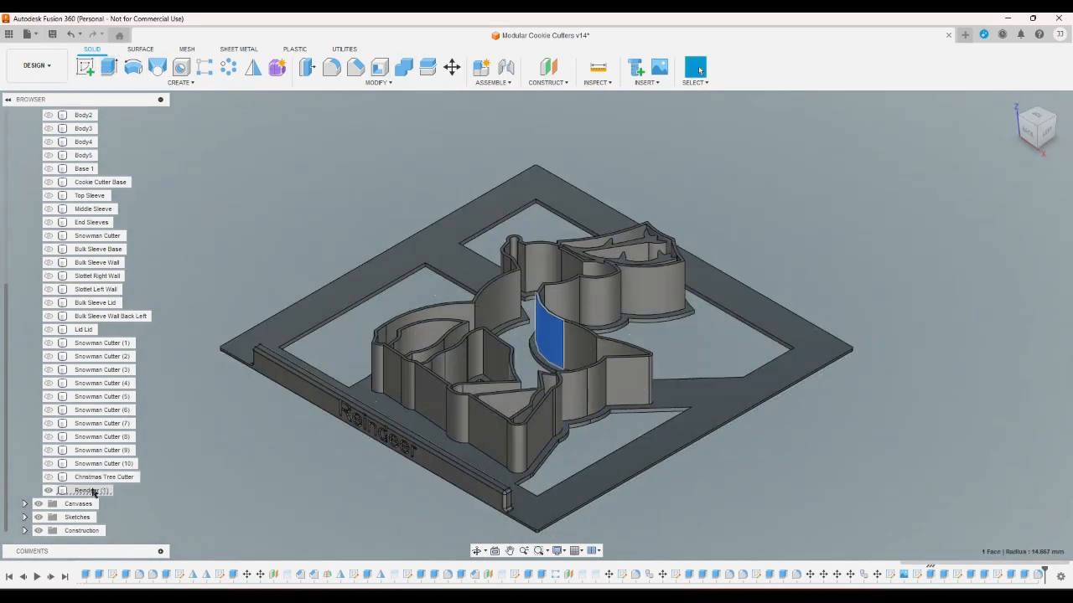
right_click(93, 492)
click(95, 490)
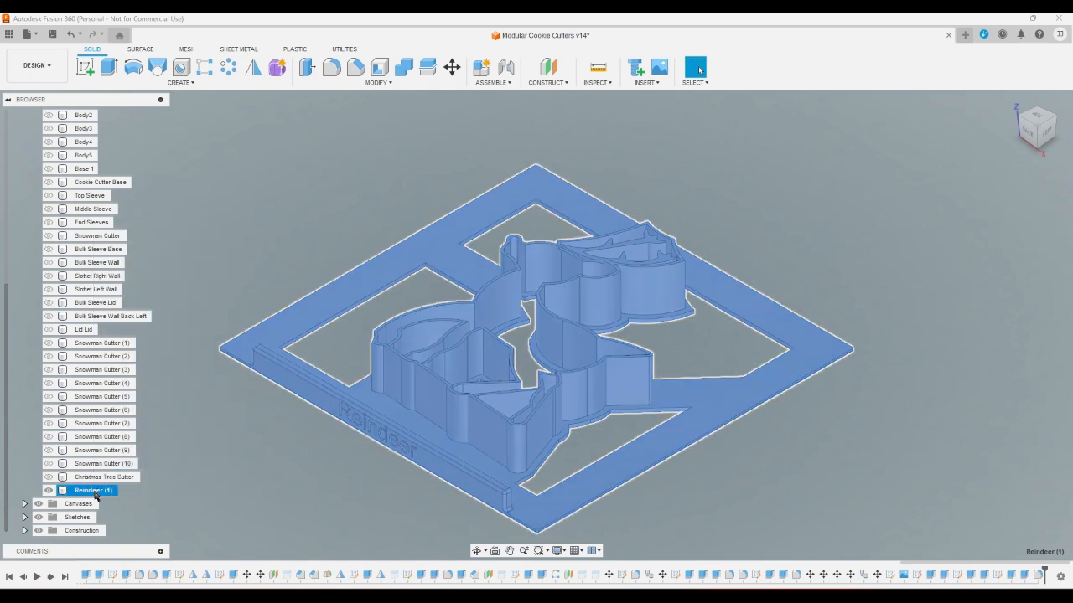
right_click(94, 495)
click(134, 353)
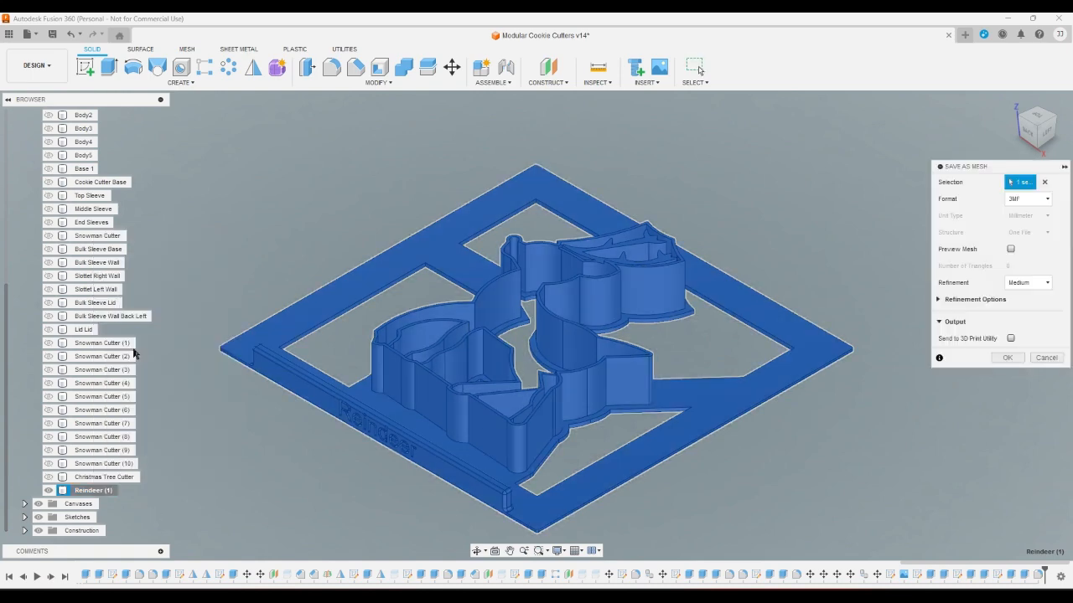
click(1047, 358)
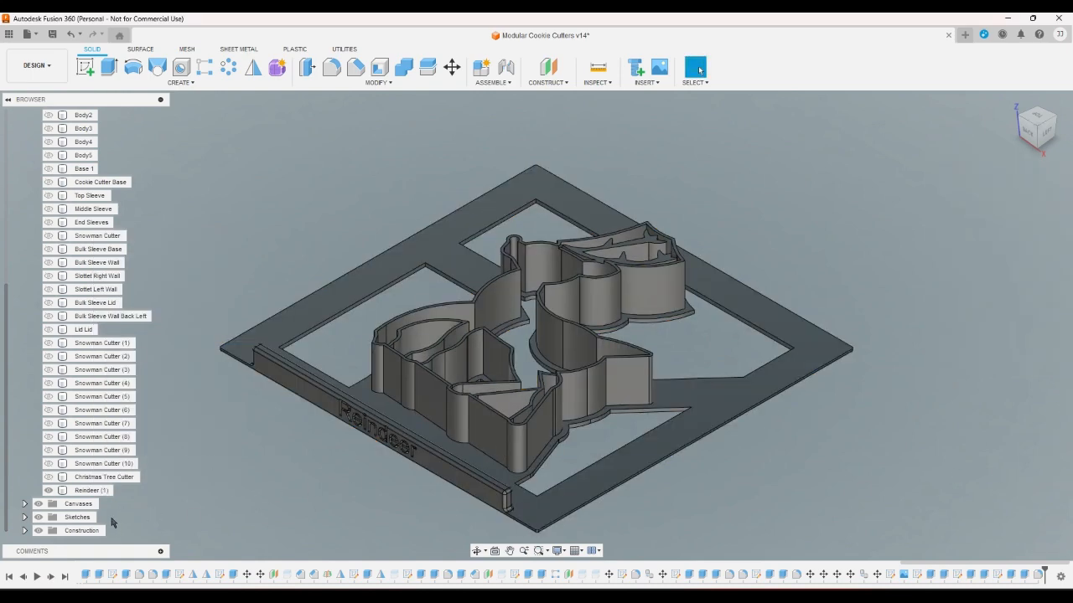
Step: Rename the combined cutter body Reindeer (1) as "Reindeer"
right_click(106, 492)
click(162, 413)
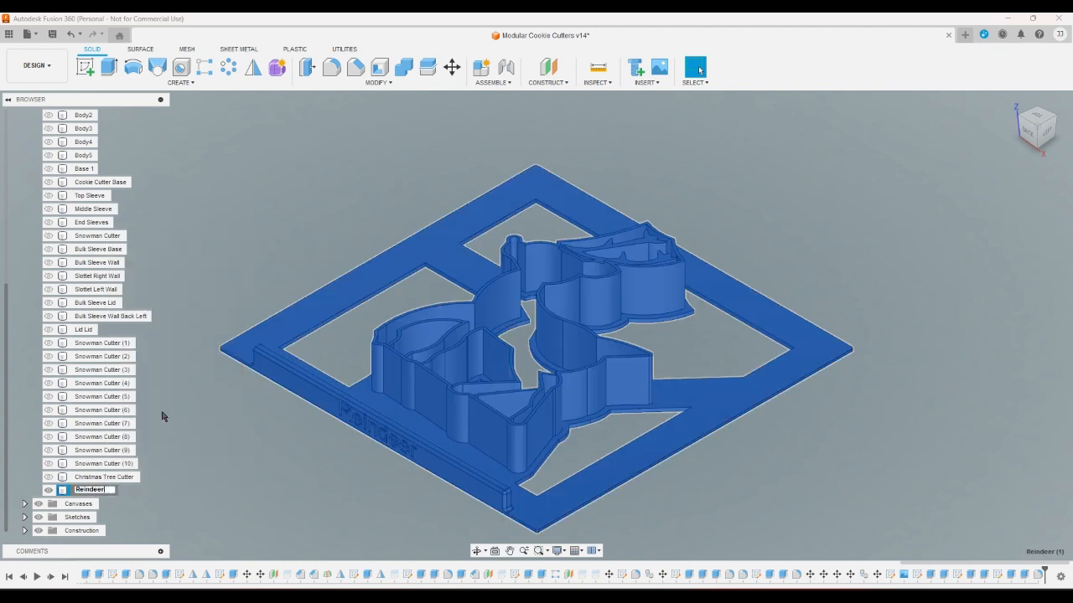
key(Return)
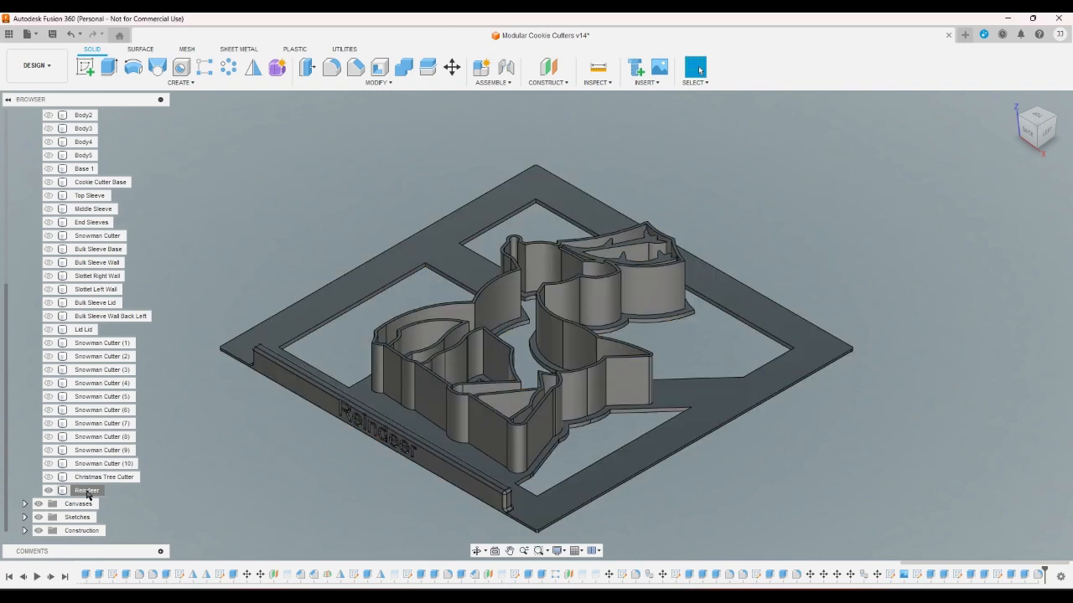
Step: Export the Reindeer body as a 3MF mesh with Medium refinement, continuing to the file saving options
right_click(88, 491)
click(136, 350)
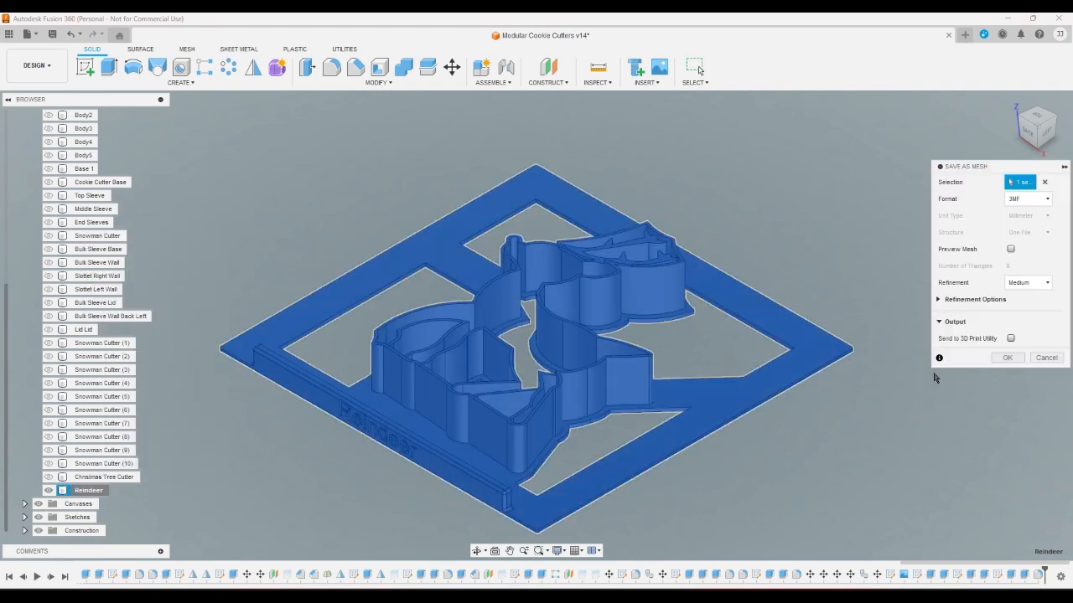
click(1008, 358)
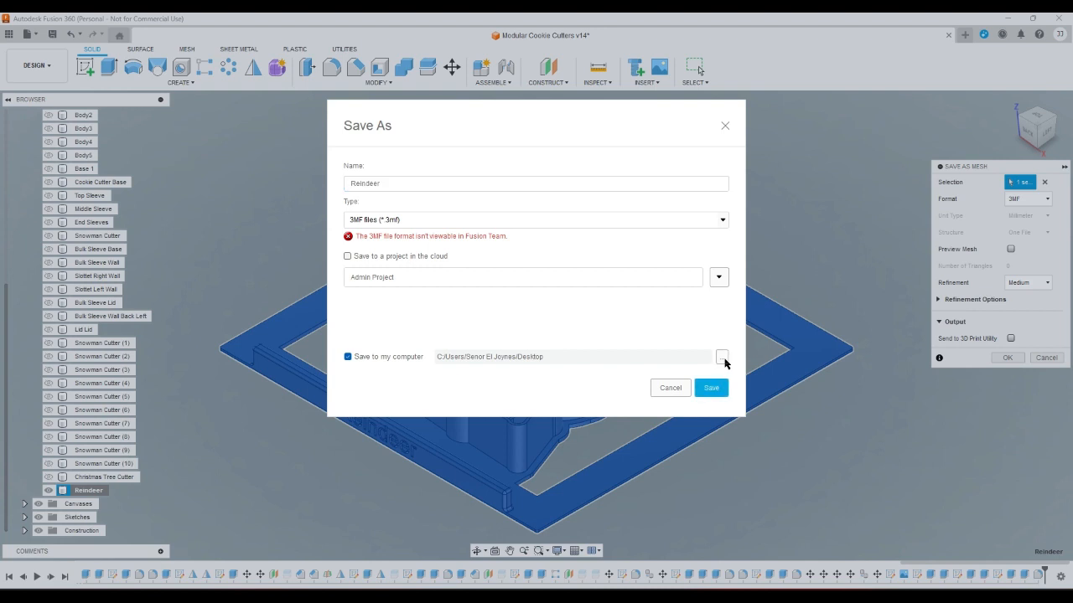
Step: Save the mesh as Reindeer.3mf on the computer in Desktop > 3D > Fusion Exports > Miscelaneous > Modular Cookie Cutters > Cutters
click(722, 357)
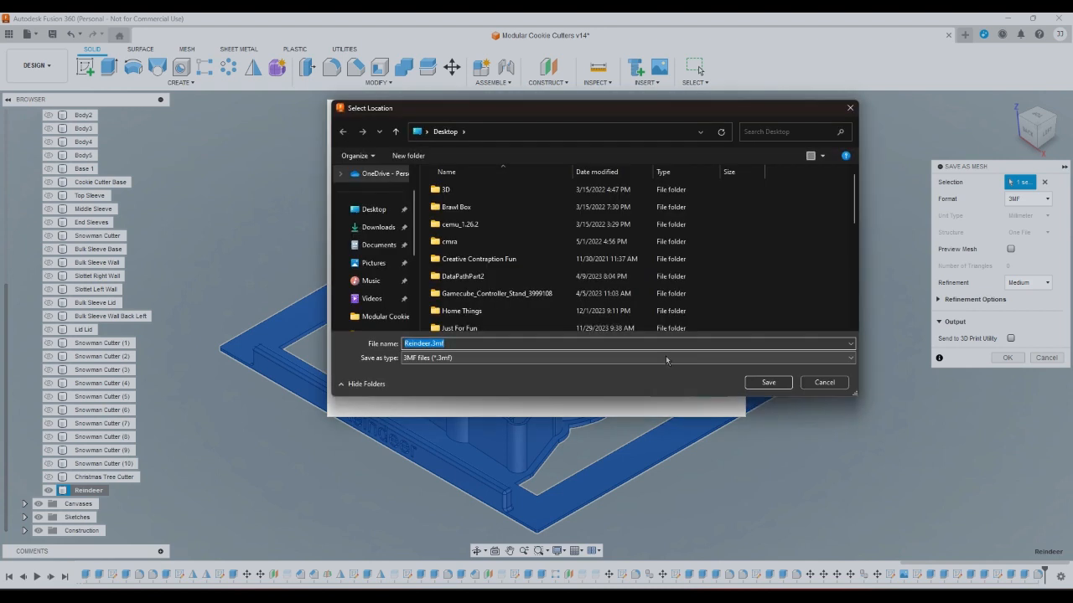
double_click(449, 189)
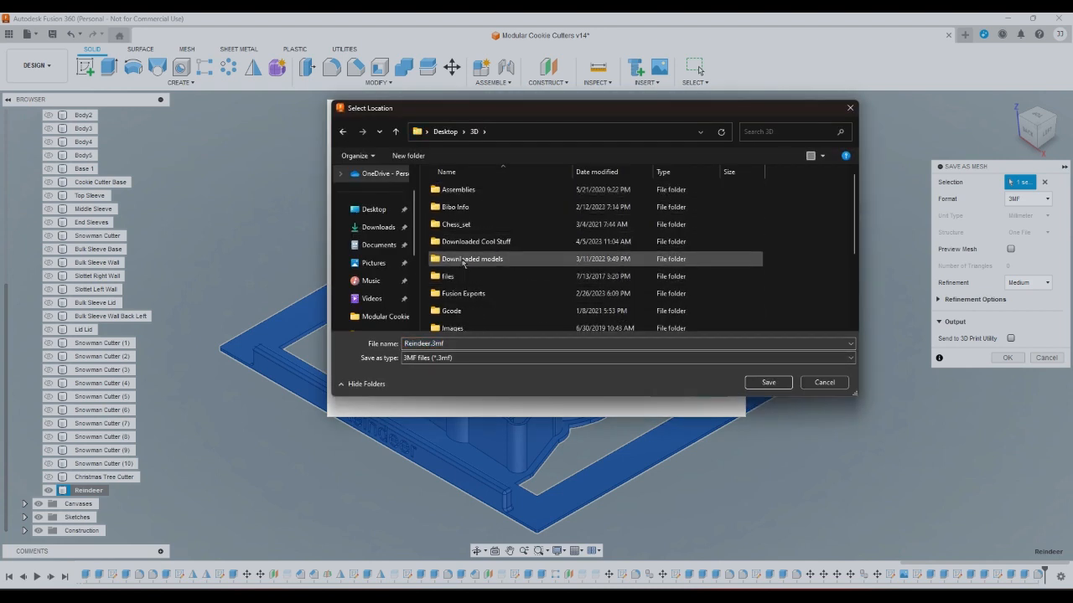
double_click(463, 293)
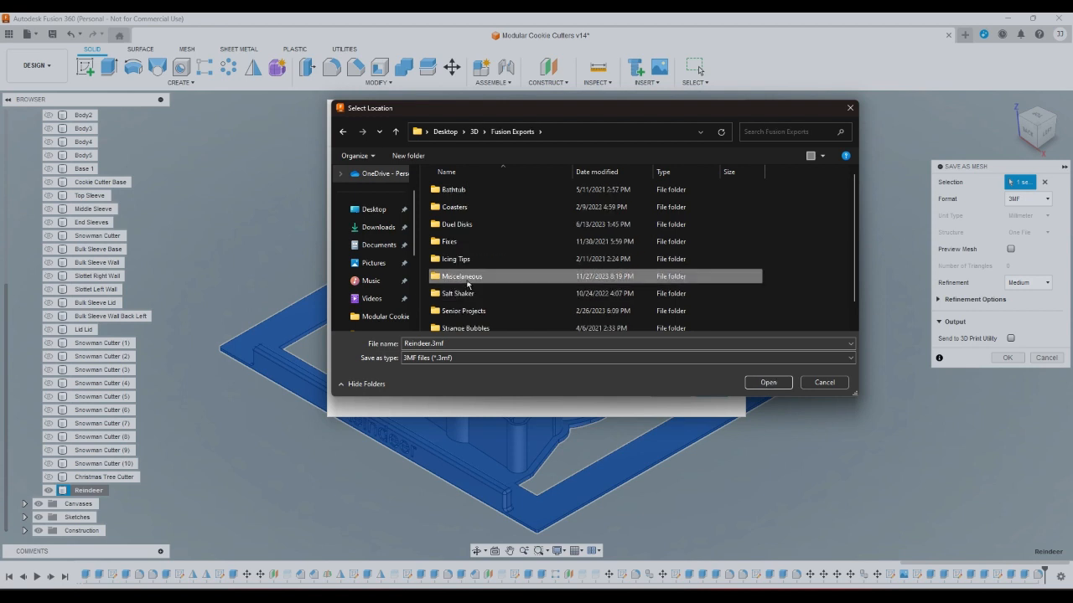
double_click(463, 276)
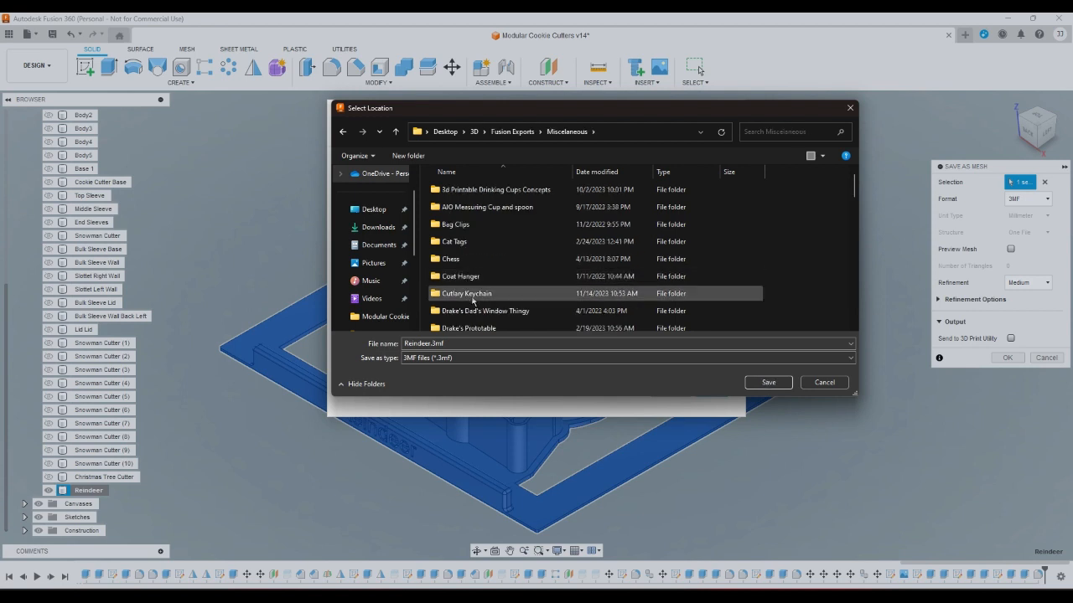
scroll(489, 293, down, 1)
scroll(488, 294, down, 3)
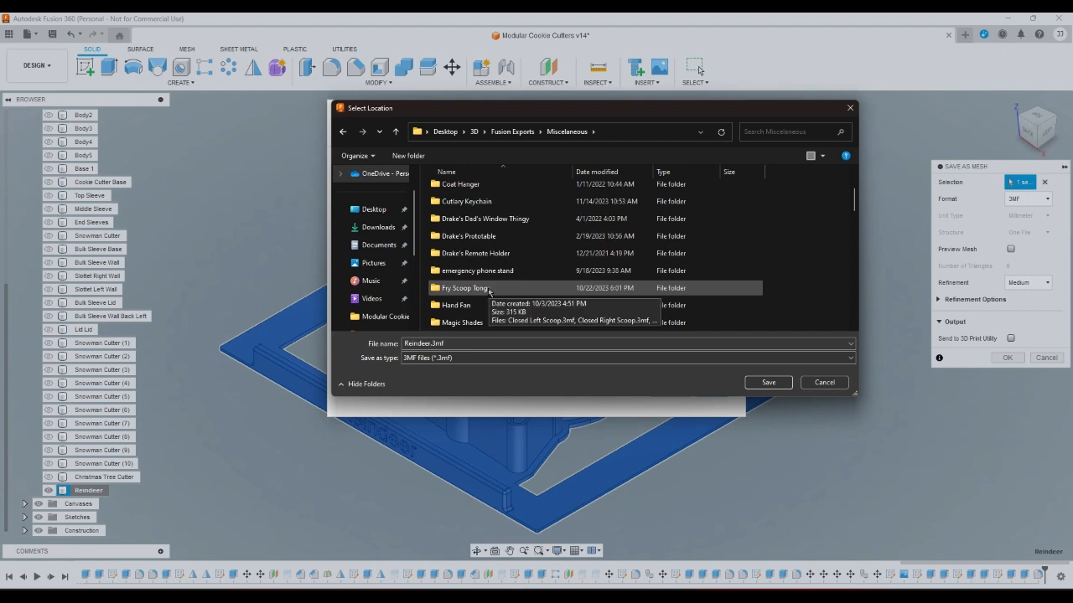
double_click(478, 305)
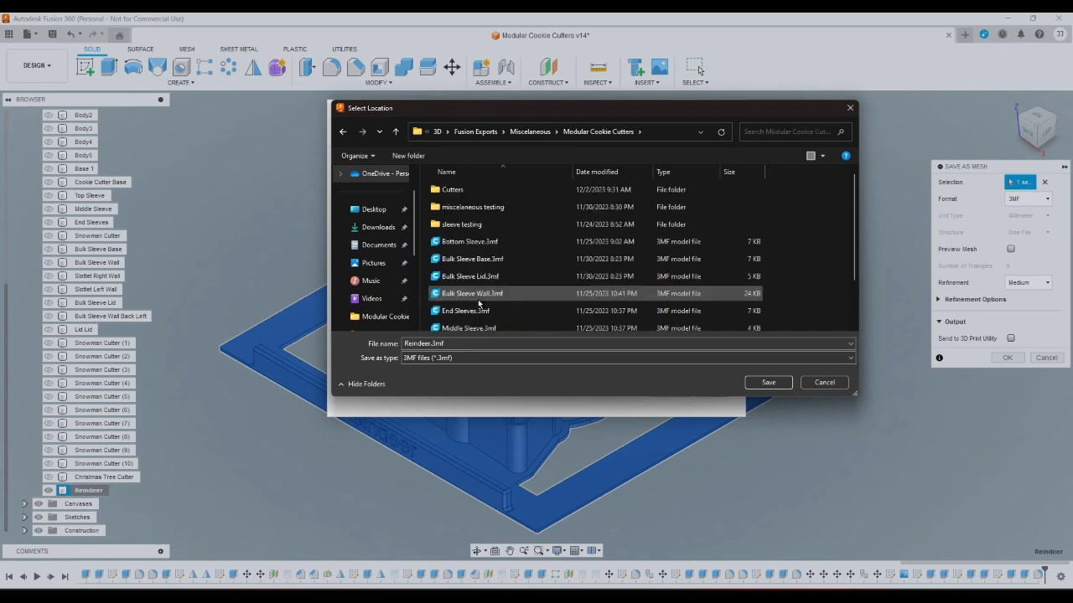
double_click(455, 189)
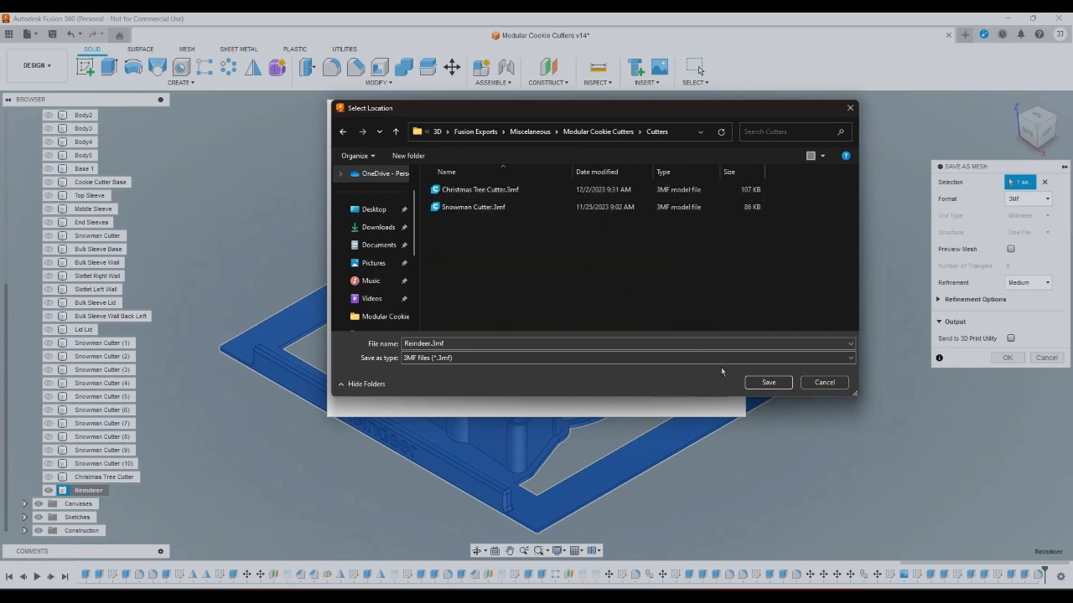
click(769, 382)
click(708, 386)
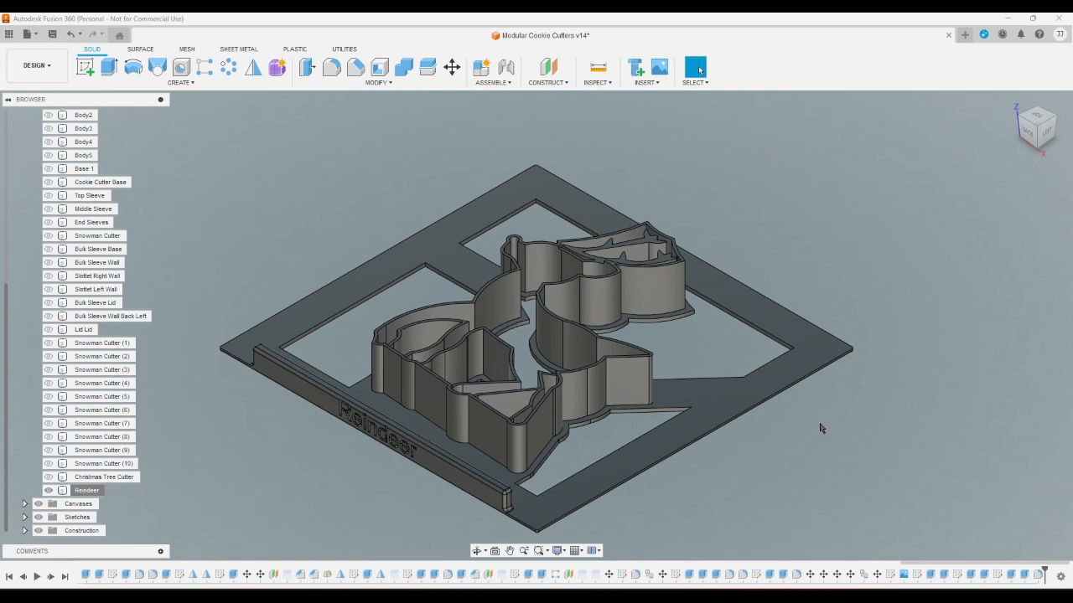
Step: Show the Cutter ideas sketch, examine its list of planned cutter shapes from above, and hide the sketch again
click(1031, 119)
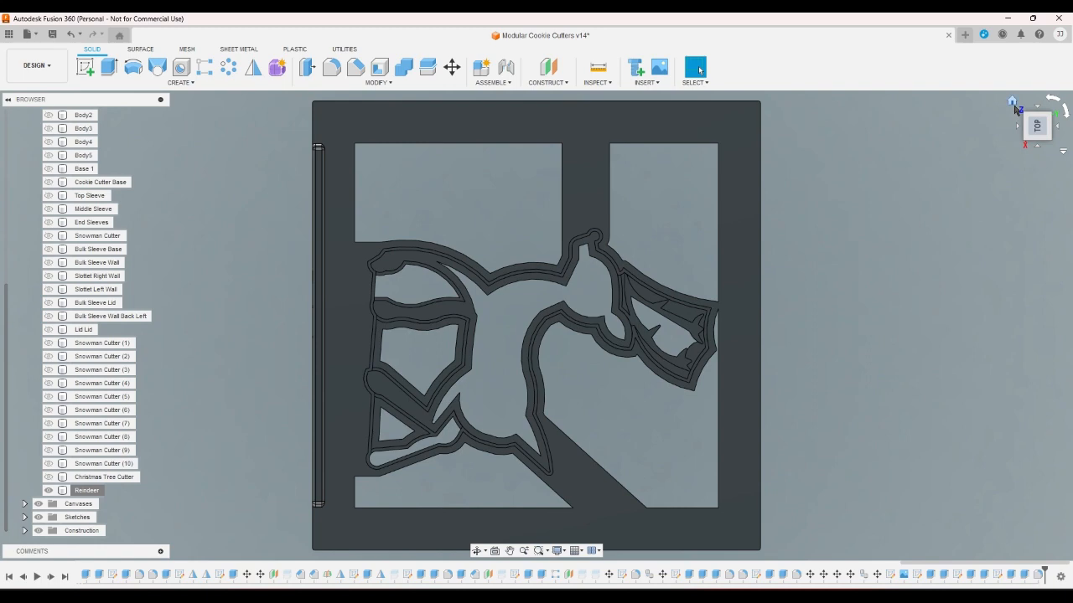
click(1013, 106)
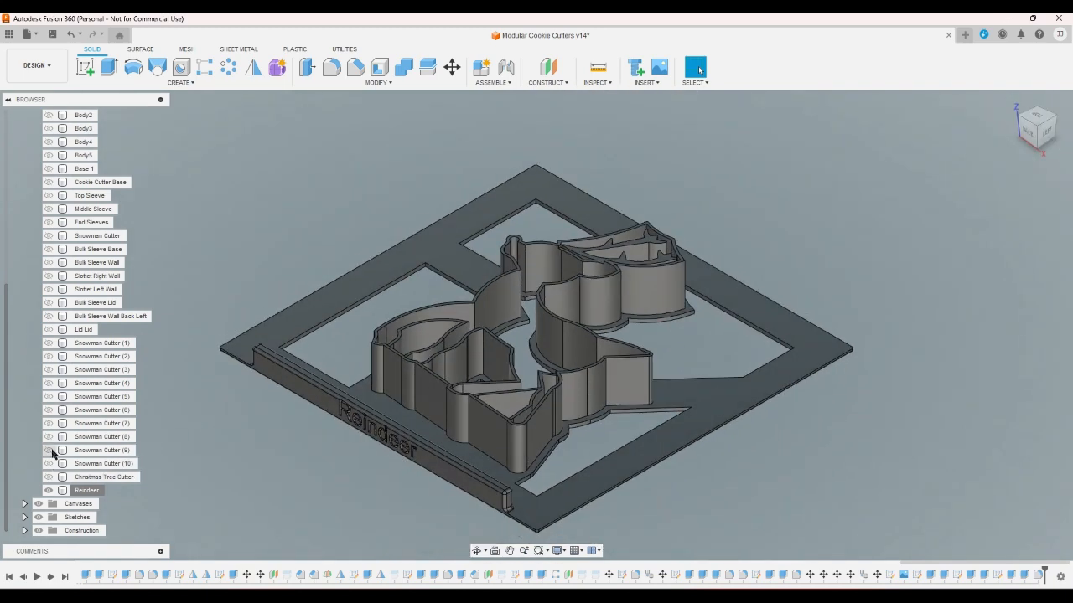
scroll(46, 303, up, 7)
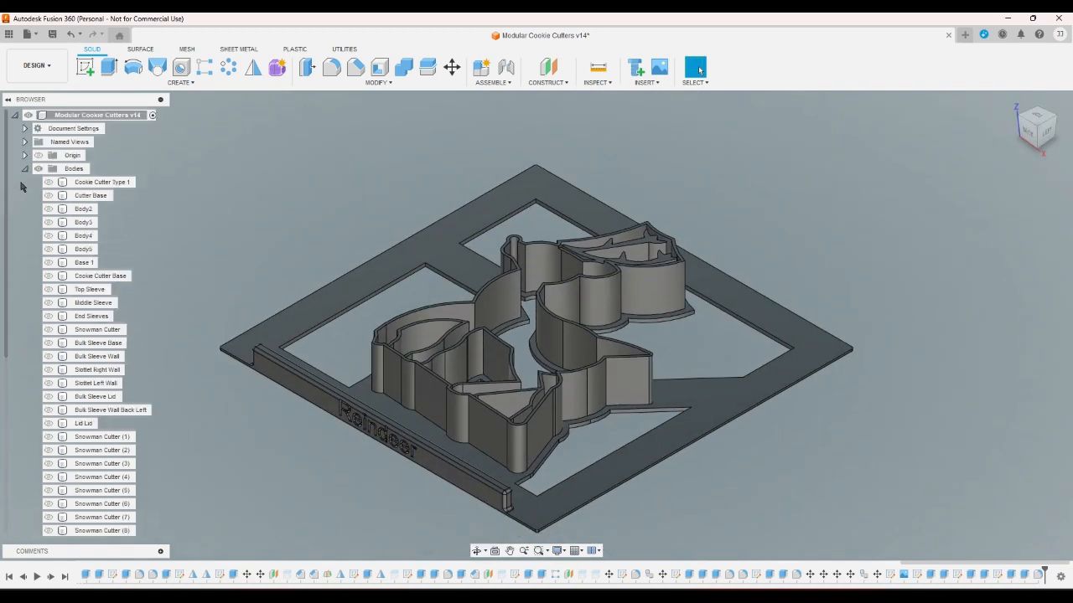
click(24, 168)
click(24, 196)
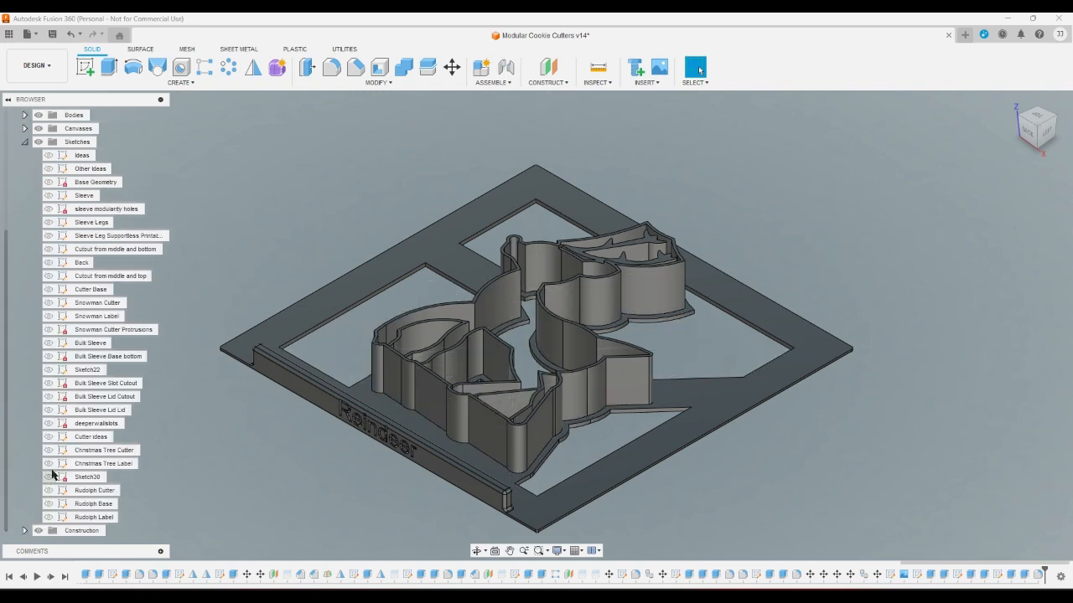
click(48, 437)
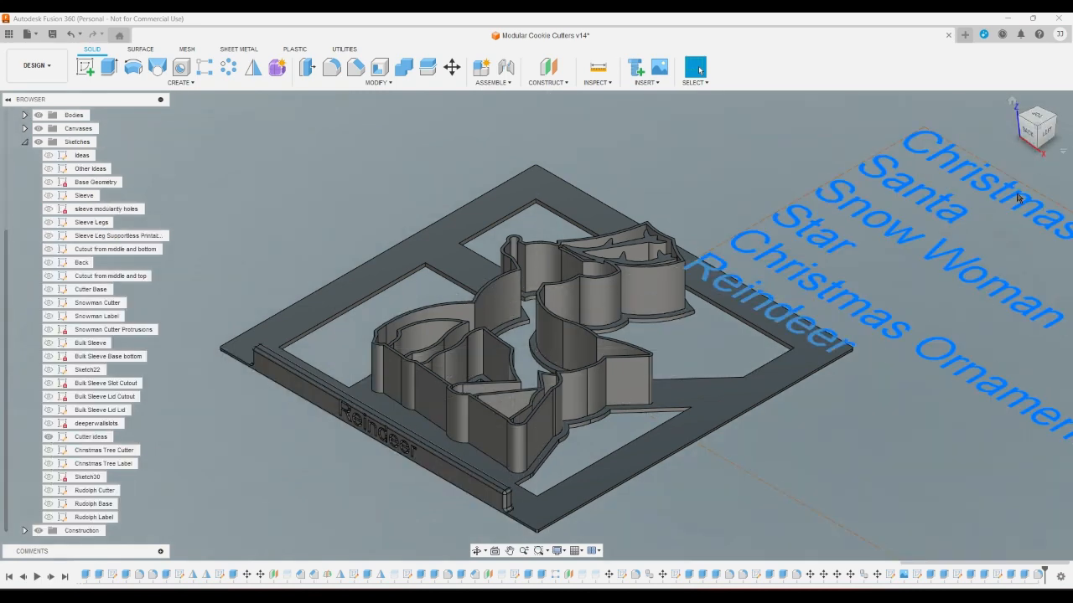
click(1036, 116)
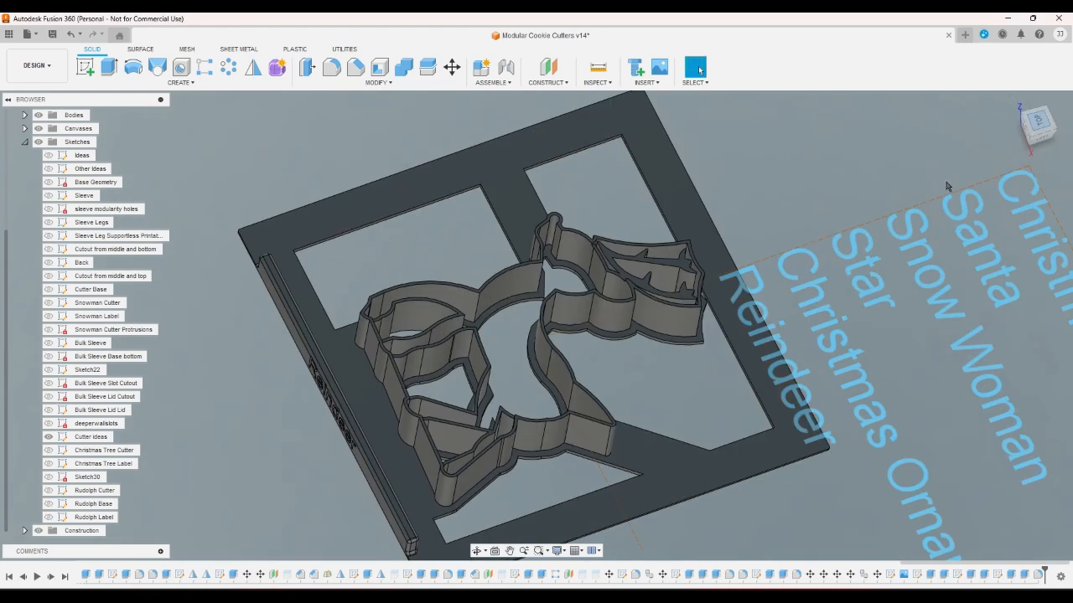
scroll(774, 246, down, 3)
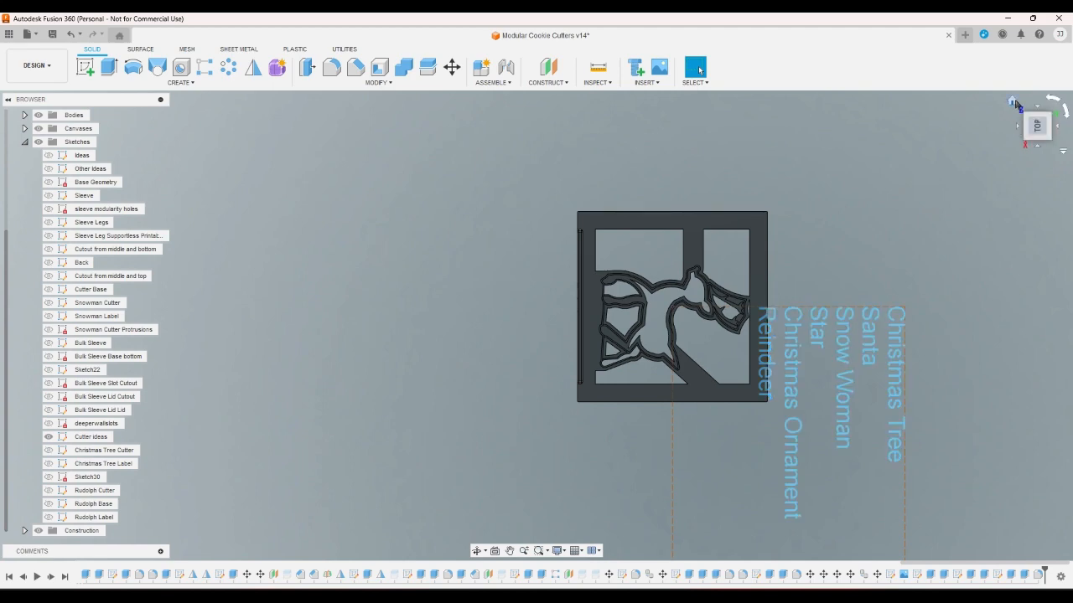
click(1013, 102)
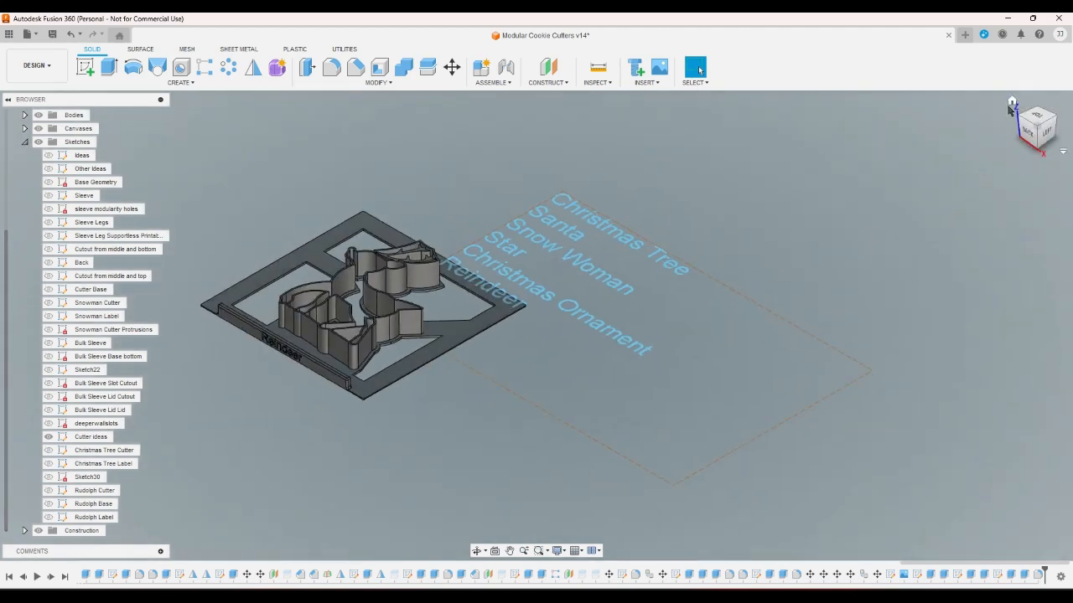
click(47, 437)
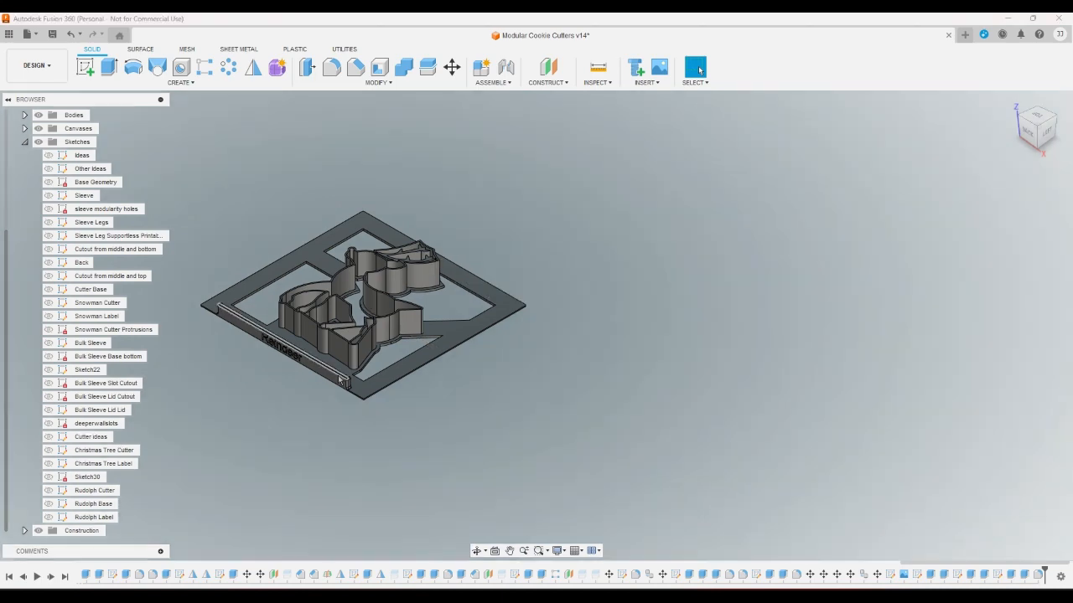
Step: Save the design as a new version with the description "User Saved"
scroll(491, 241, up, 3)
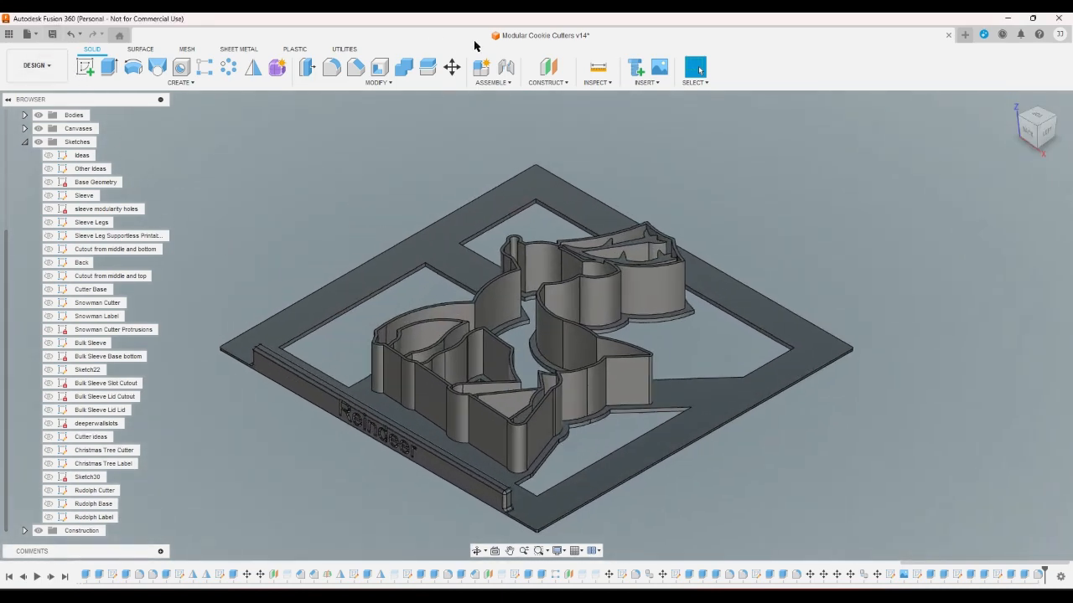
click(52, 34)
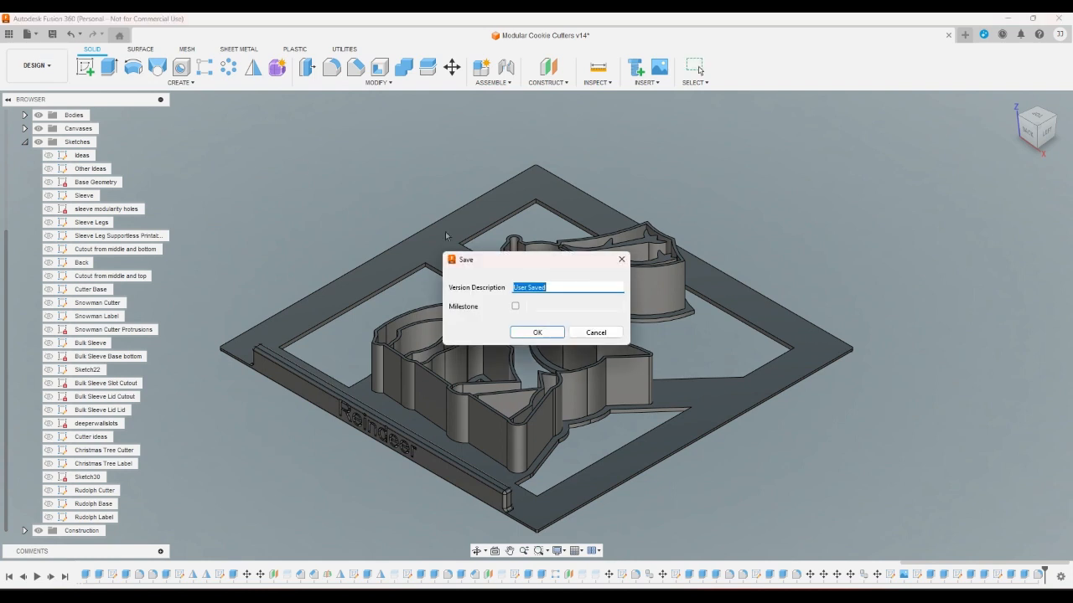
click(537, 333)
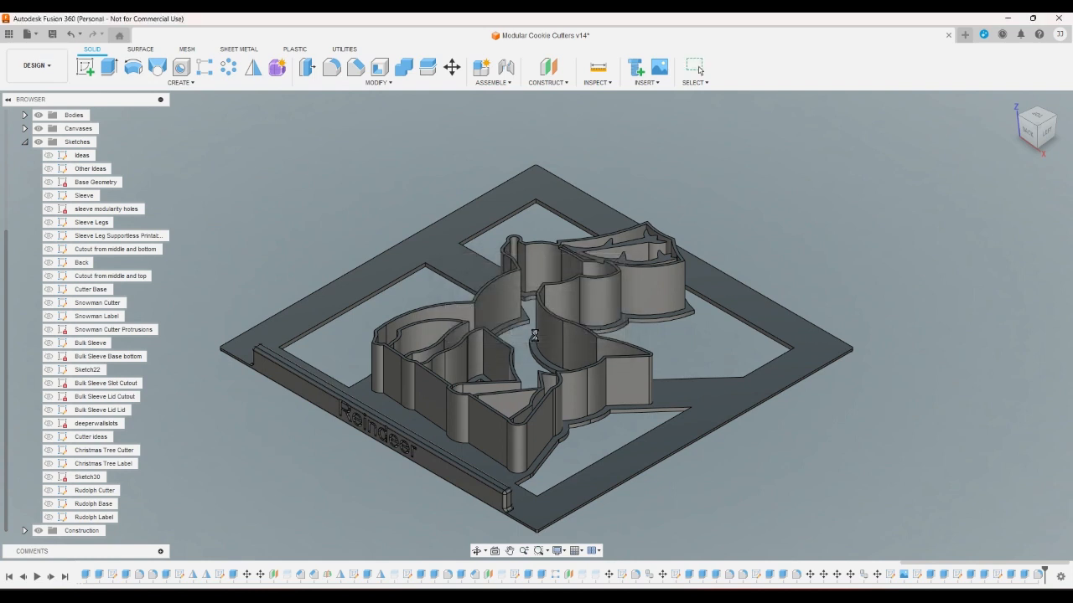